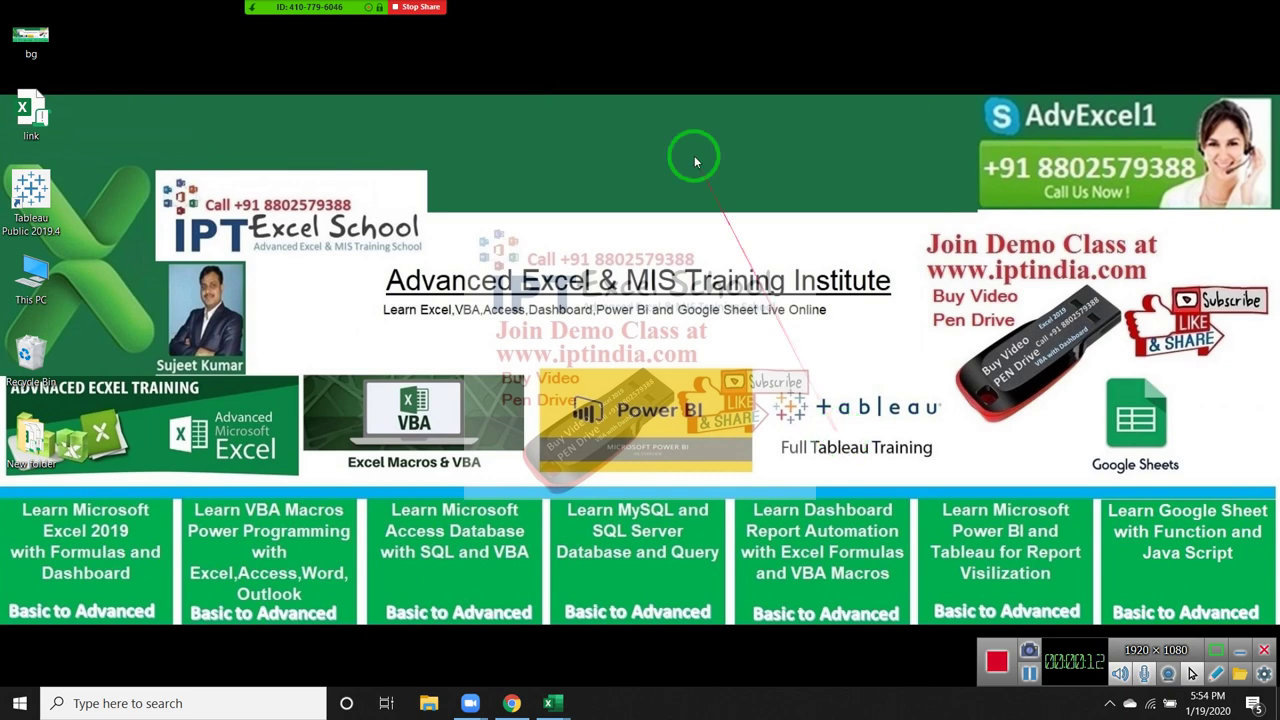
Step: Close the meeting's participant list and bring the Stack Scores workbook to the front
mouse_move(486, 8)
left_click(272, 24)
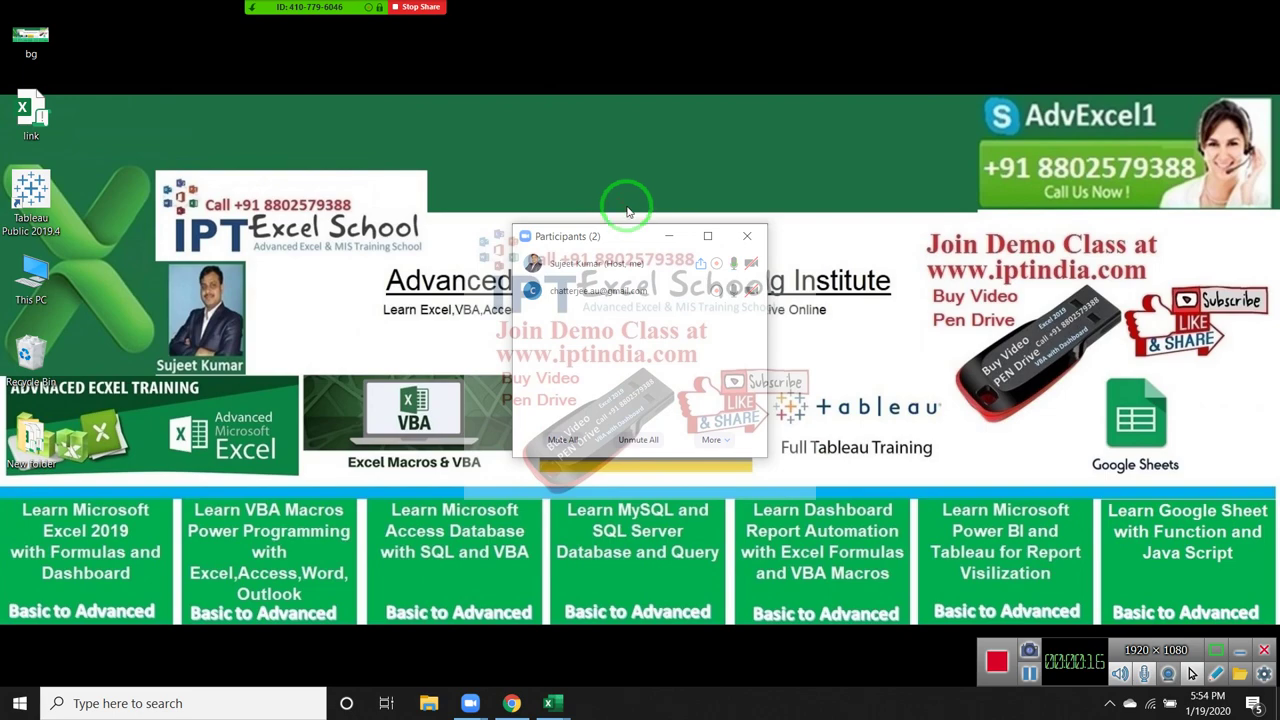
left_click(746, 235)
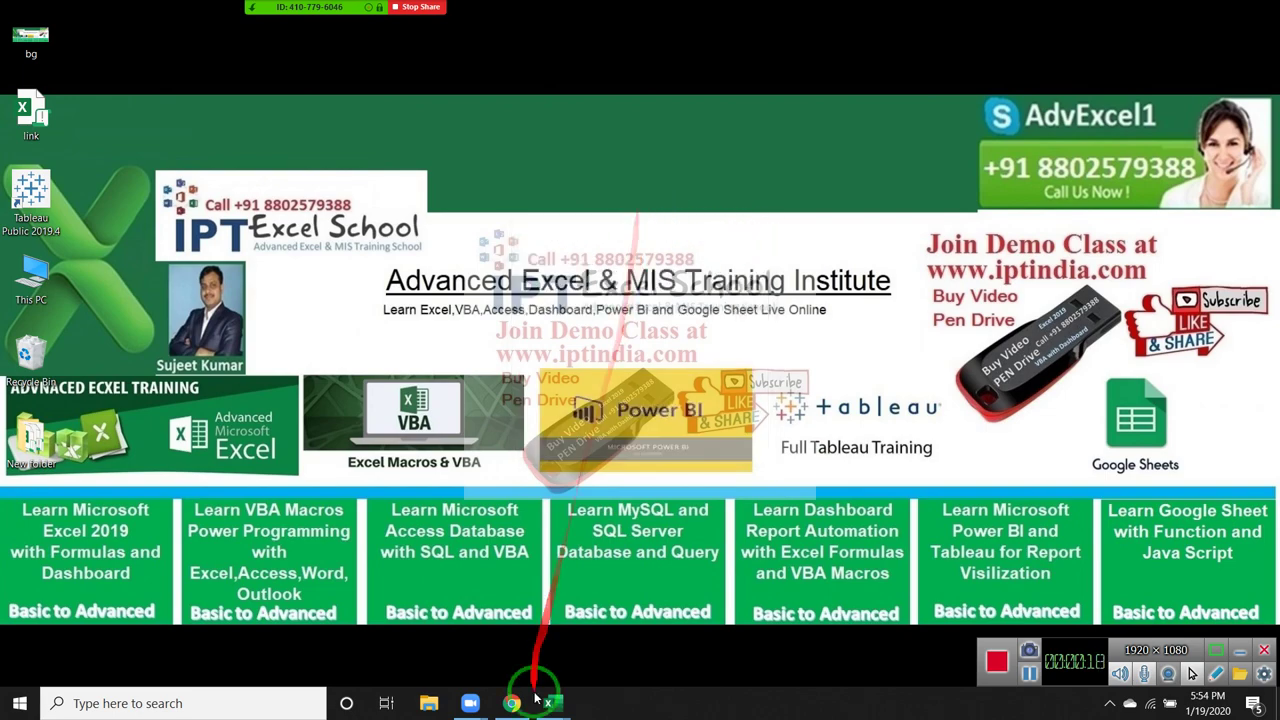
mouse_move(549, 697)
left_click(593, 661)
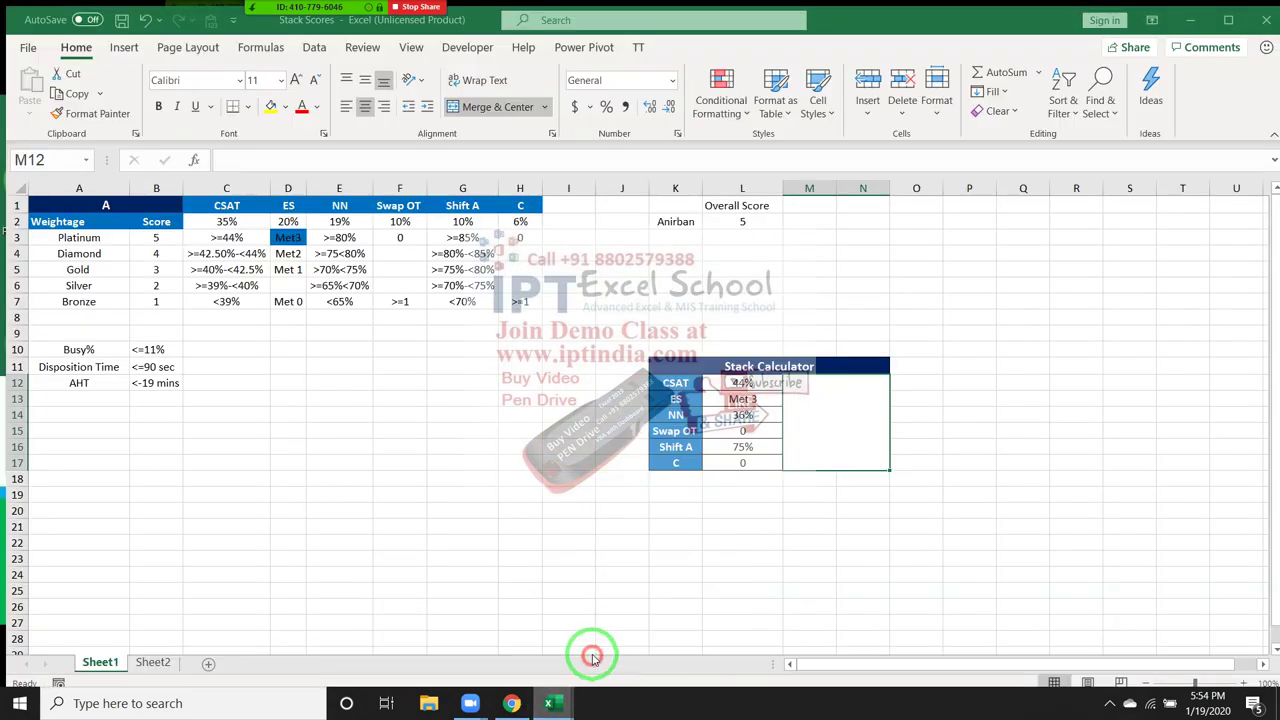
Step: Highlight the tier scores, metric headers, Platinum row, weightage row and full criteria grid
left_click(395, 377)
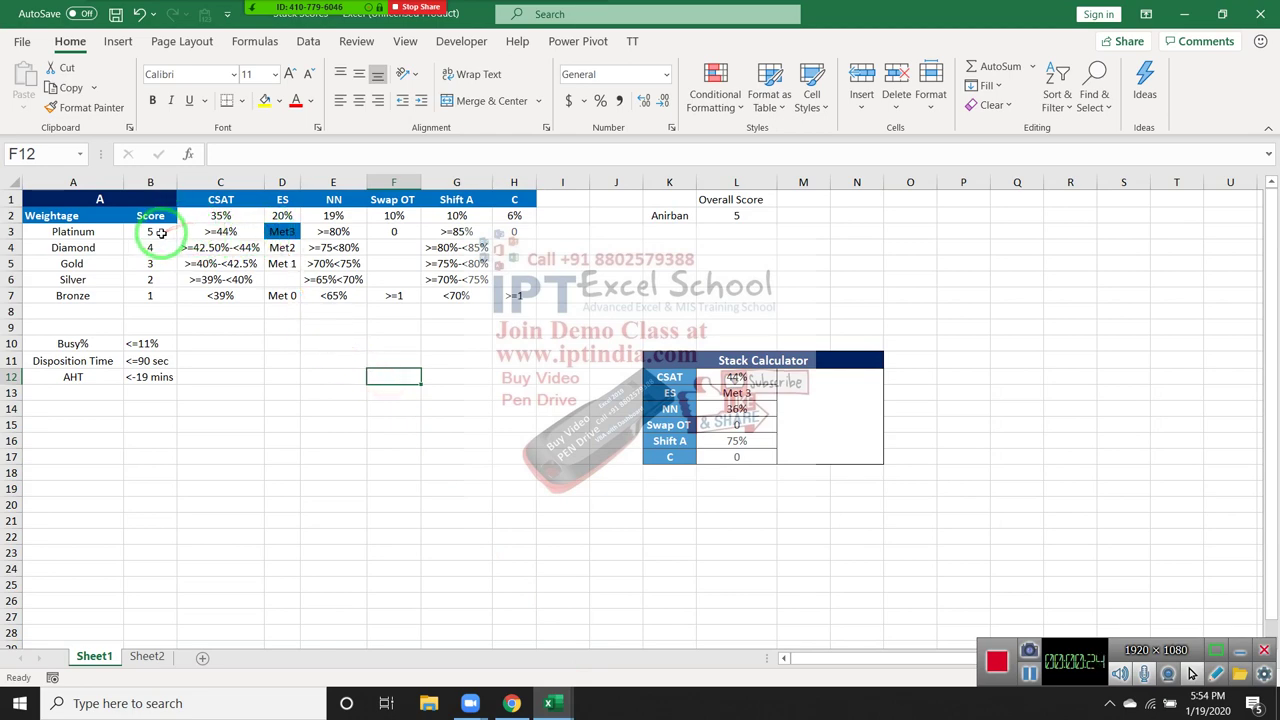
left_click_drag(150, 231, 156, 289)
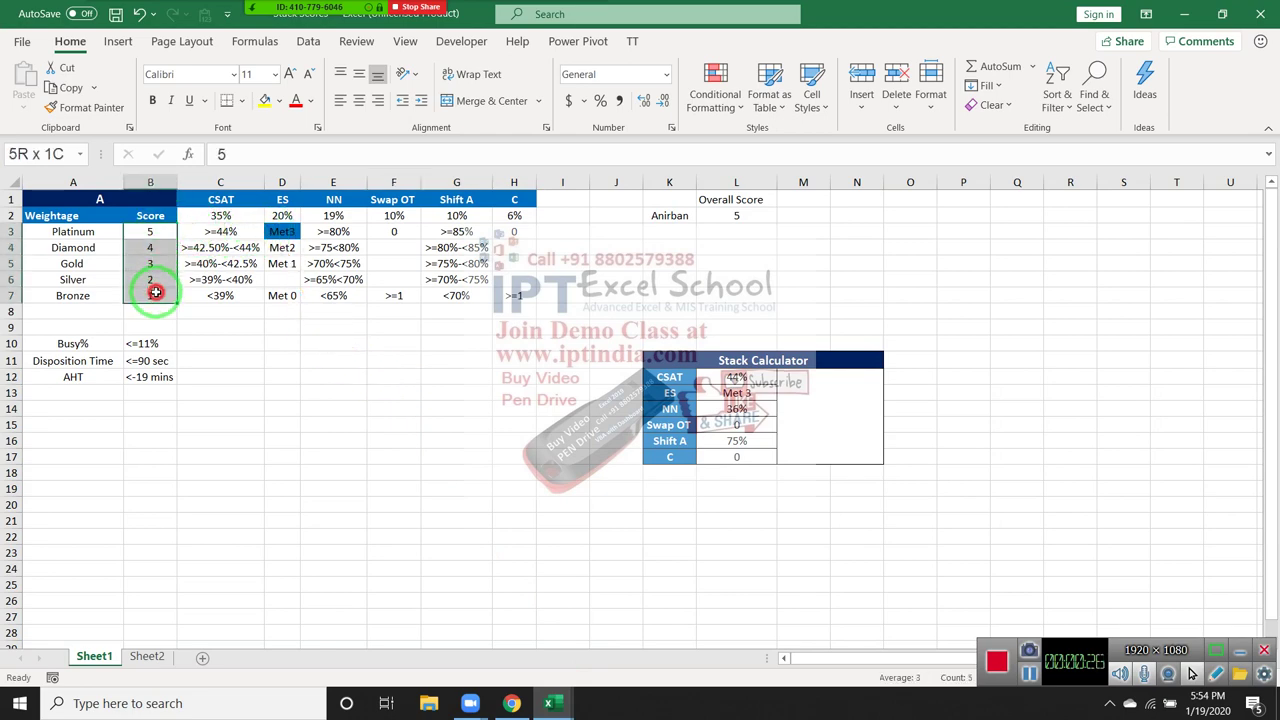
left_click(834, 387)
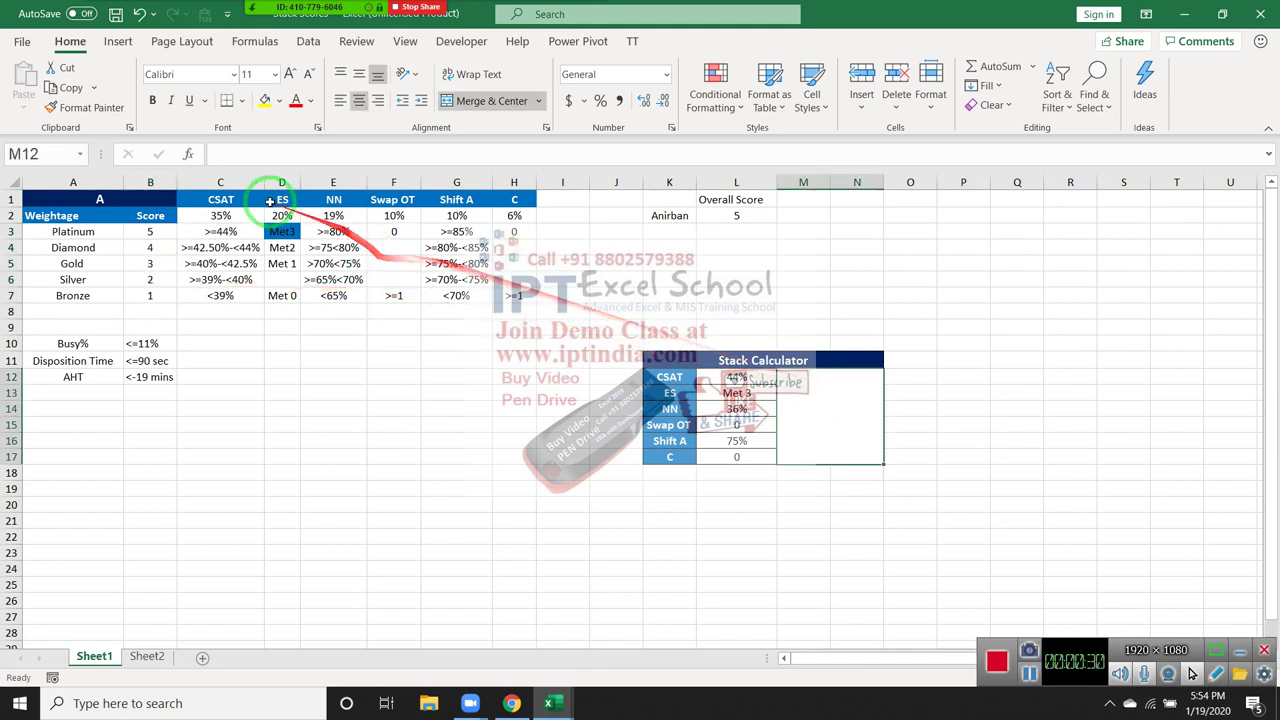
left_click_drag(220, 199, 535, 199)
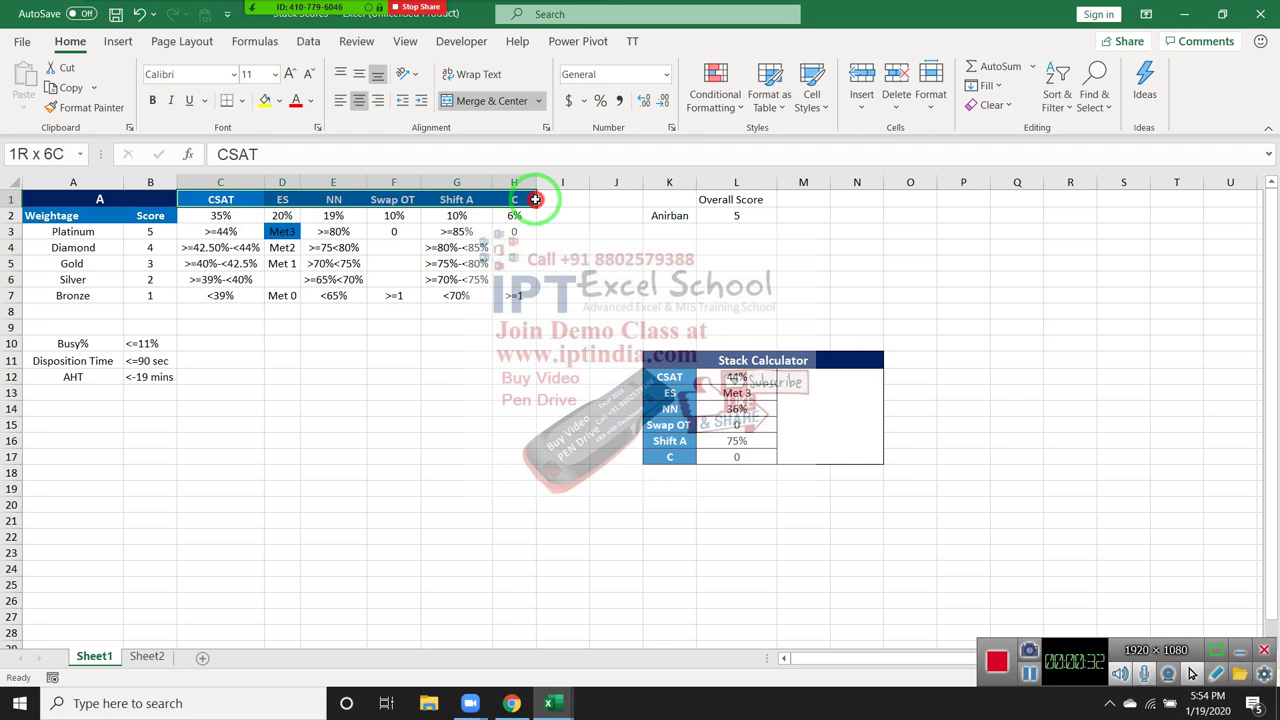
left_click_drag(216, 231, 489, 231)
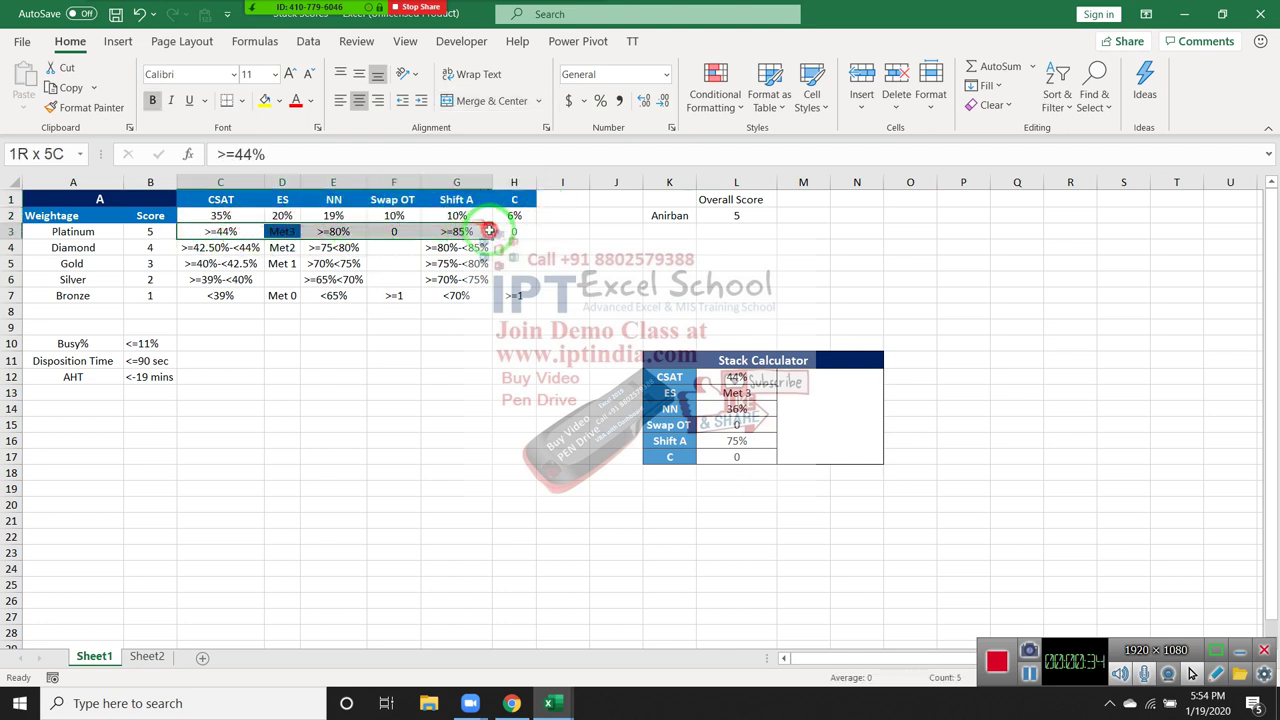
left_click_drag(220, 215, 508, 214)
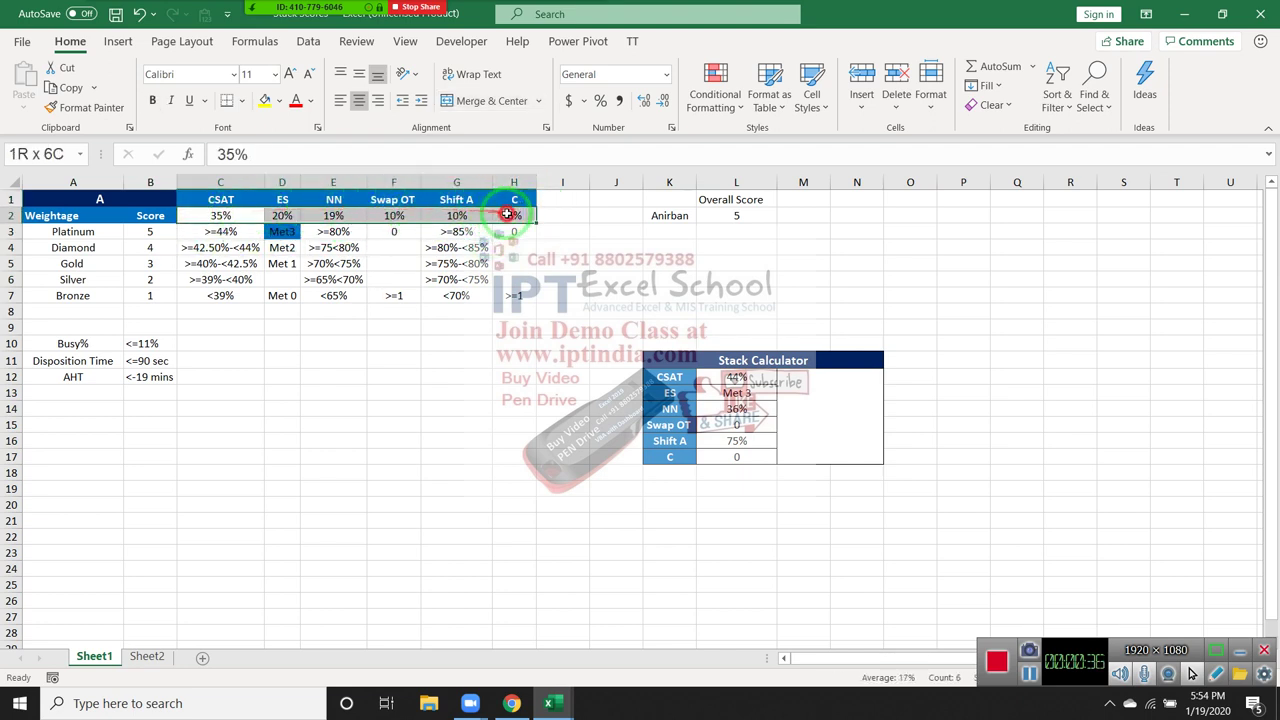
mouse_move(216, 231)
left_mouse_down()
mouse_move(314, 231)
mouse_move(513, 306)
left_mouse_up()
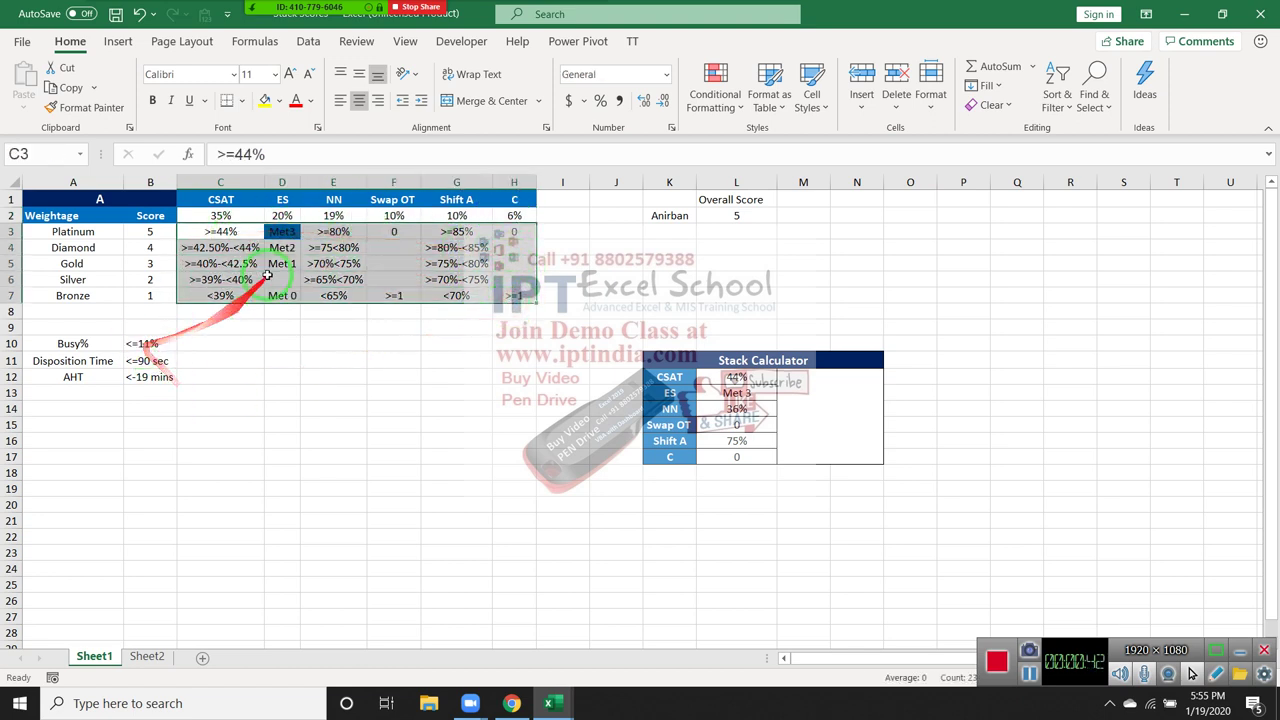
Step: Highlight the calculator's metric values, then start and cancel a formula in M12
left_click(828, 411)
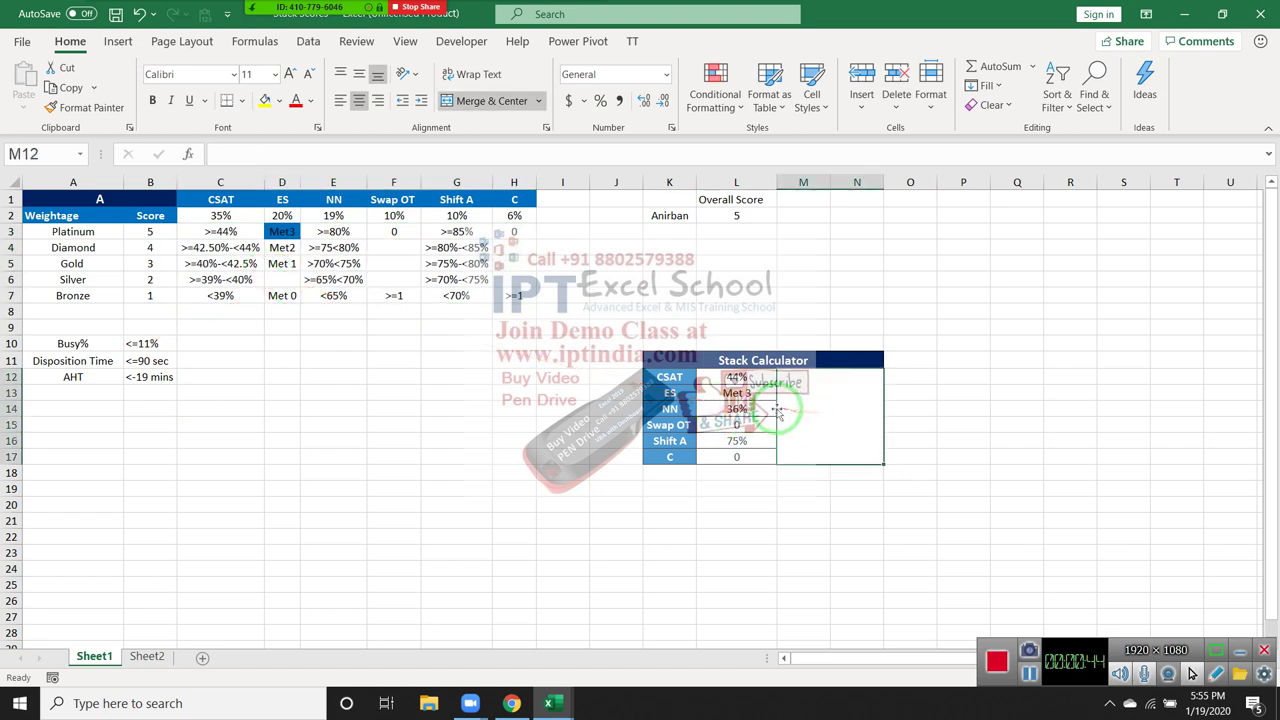
left_click_drag(736, 378, 734, 398)
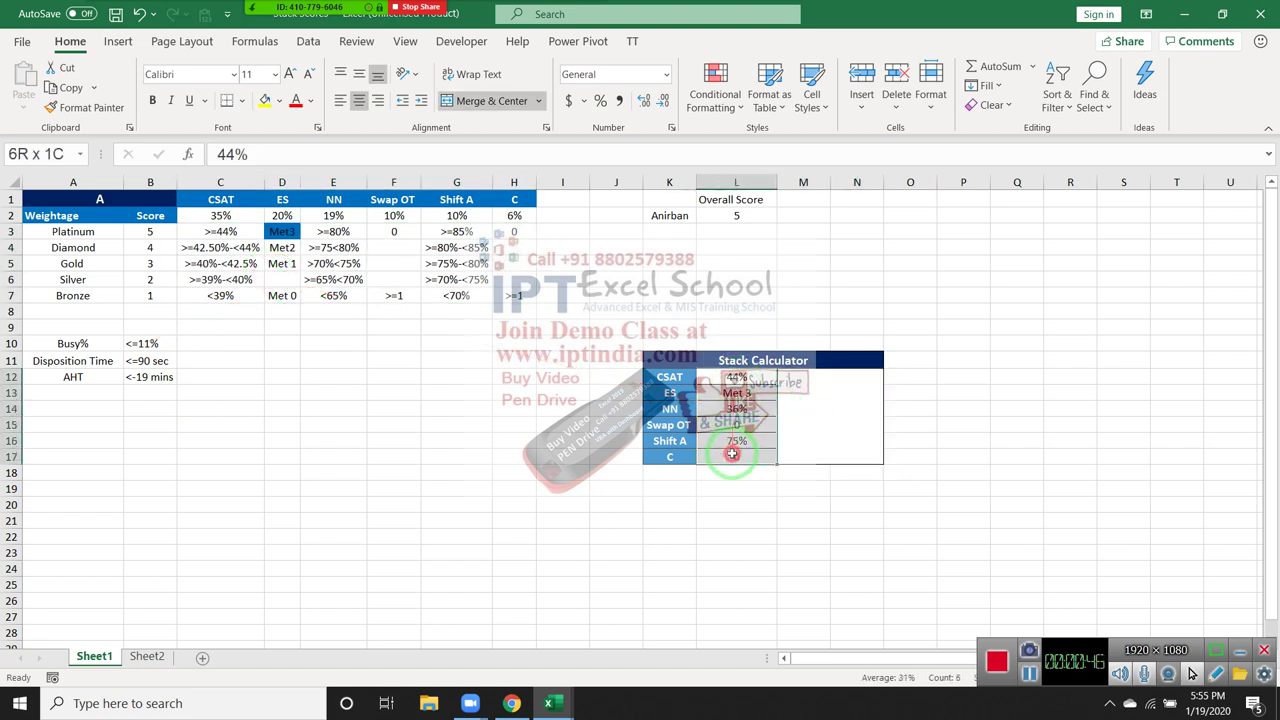
left_click(812, 395)
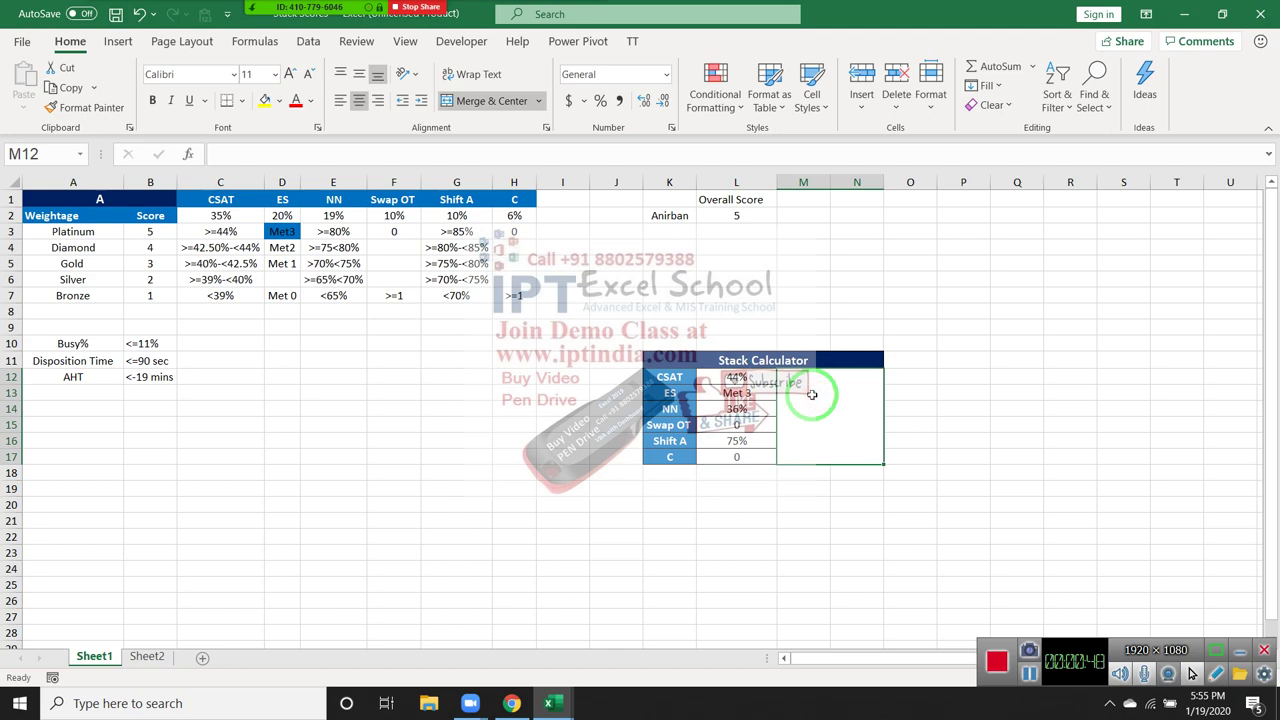
type("=")
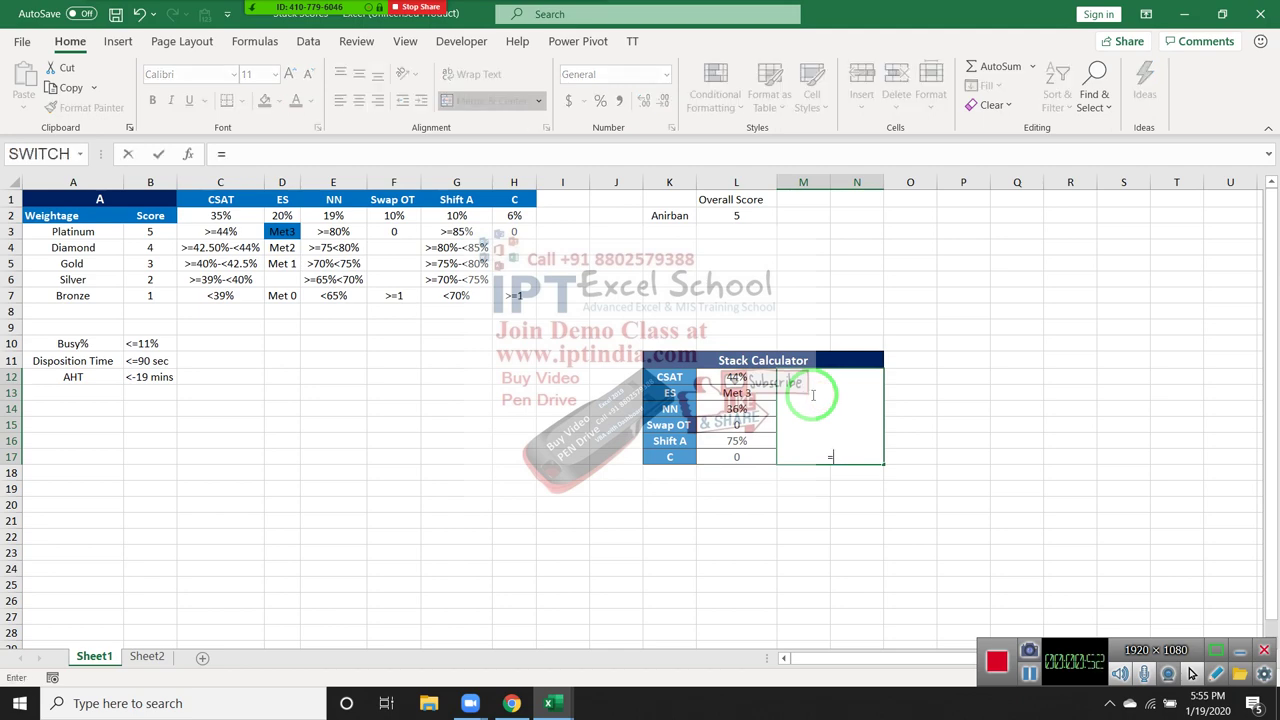
key("Escape")
Step: Enter the comparison formula =E15>60 in F15
left_click(355, 428)
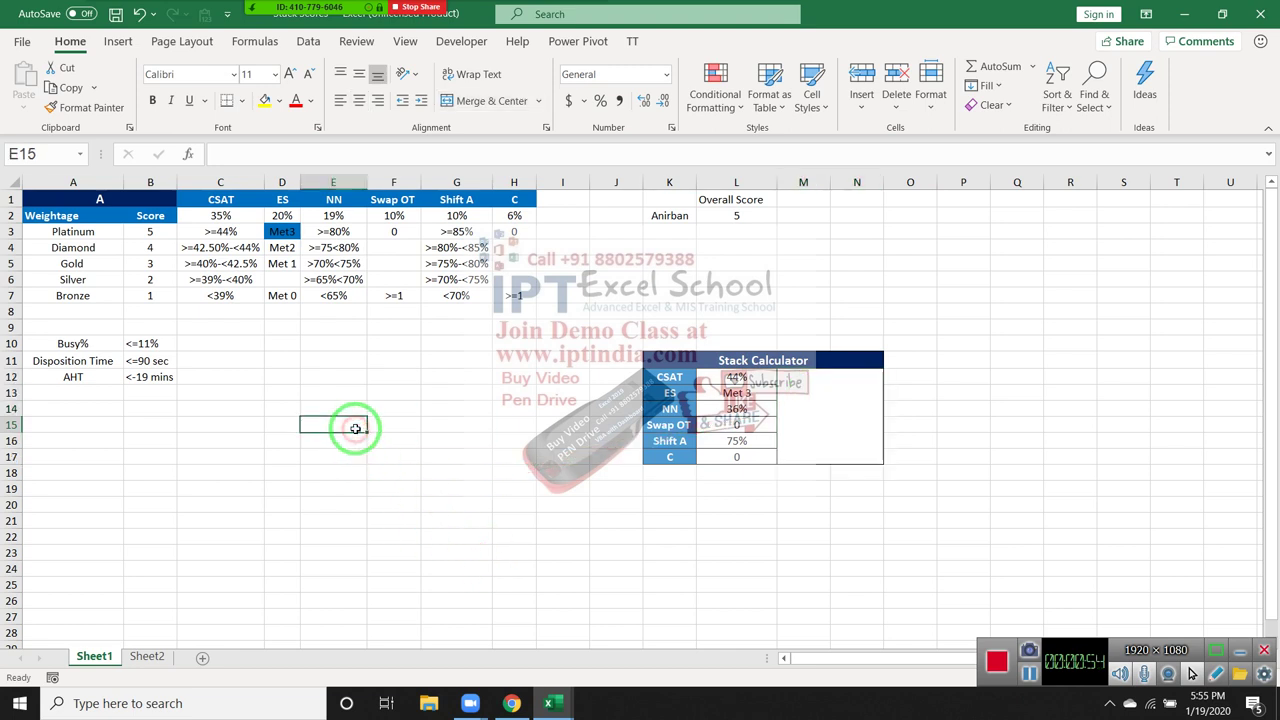
type("52")
key("Right")
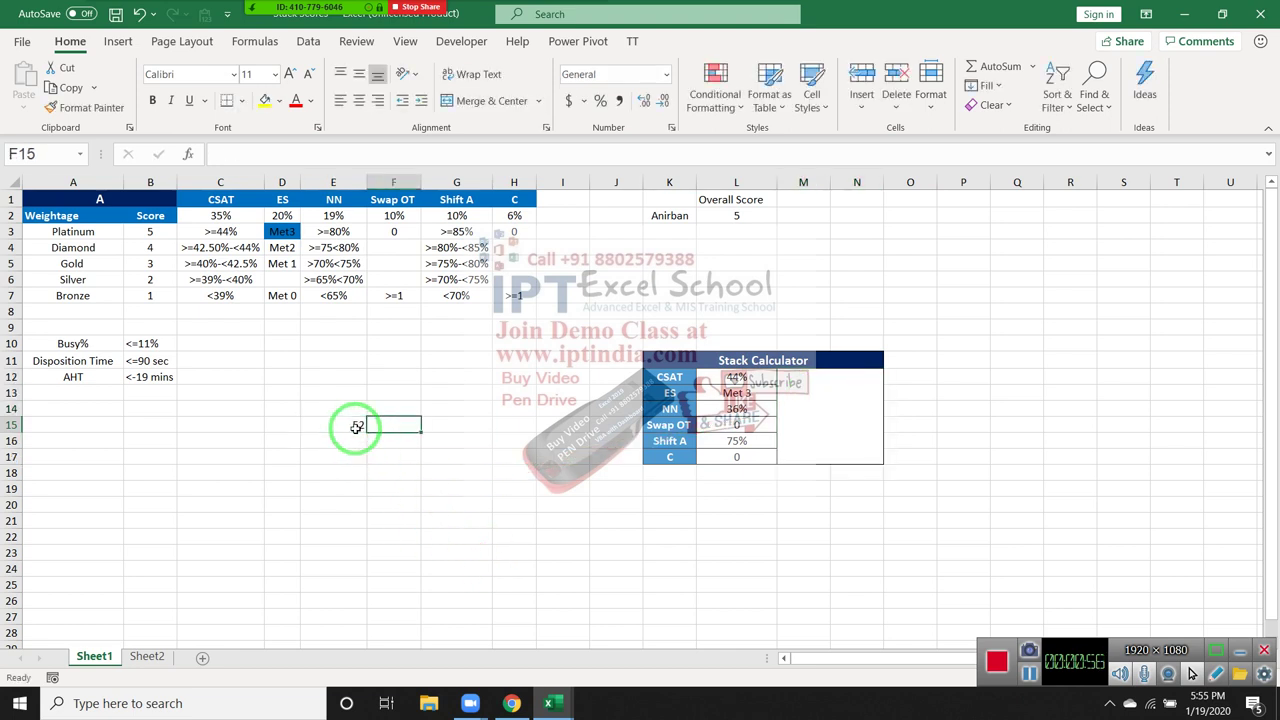
type("=")
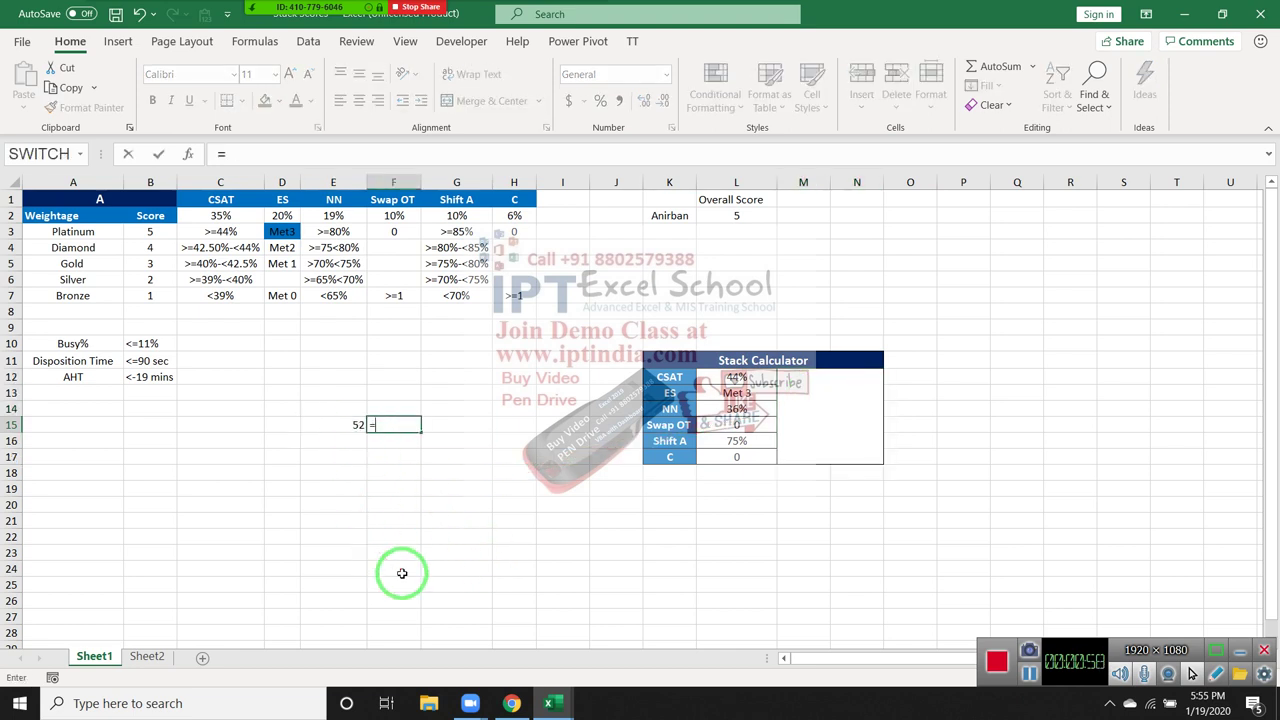
key("Left")
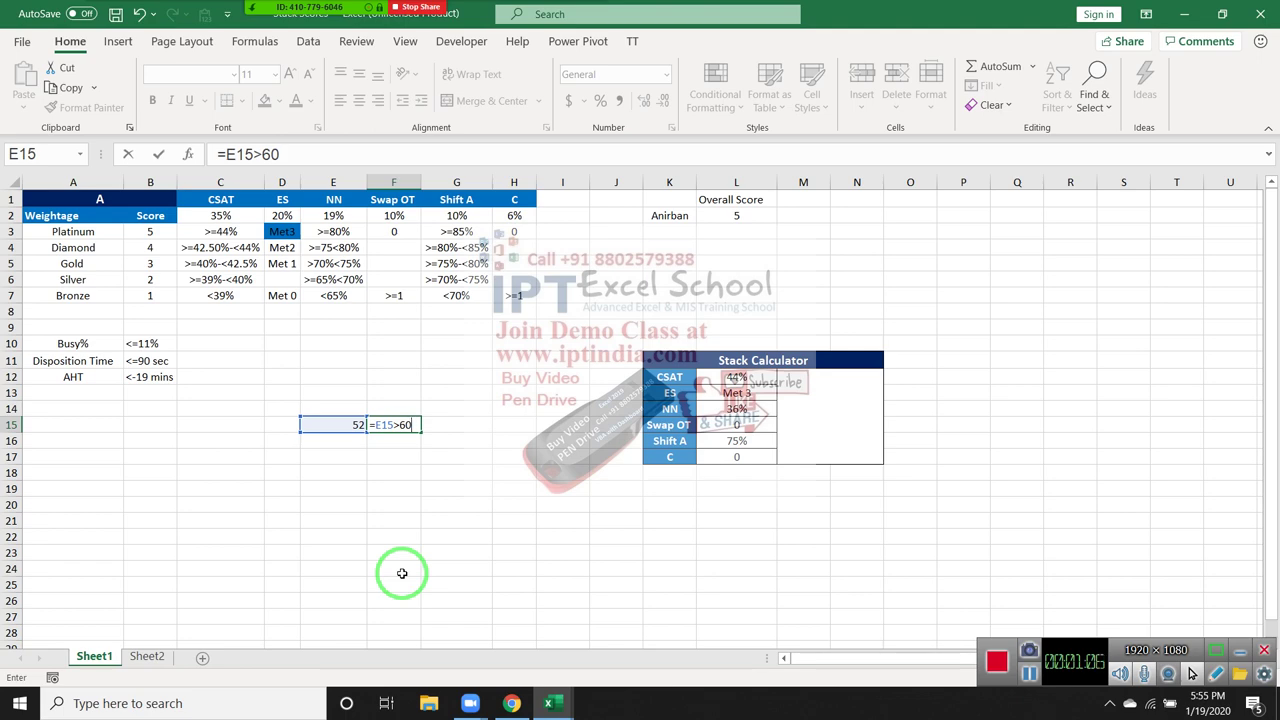
key("Return")
Step: Change E15 to 65 and select E15:F15 to show the TRUE result
key("Up")
key("Left")
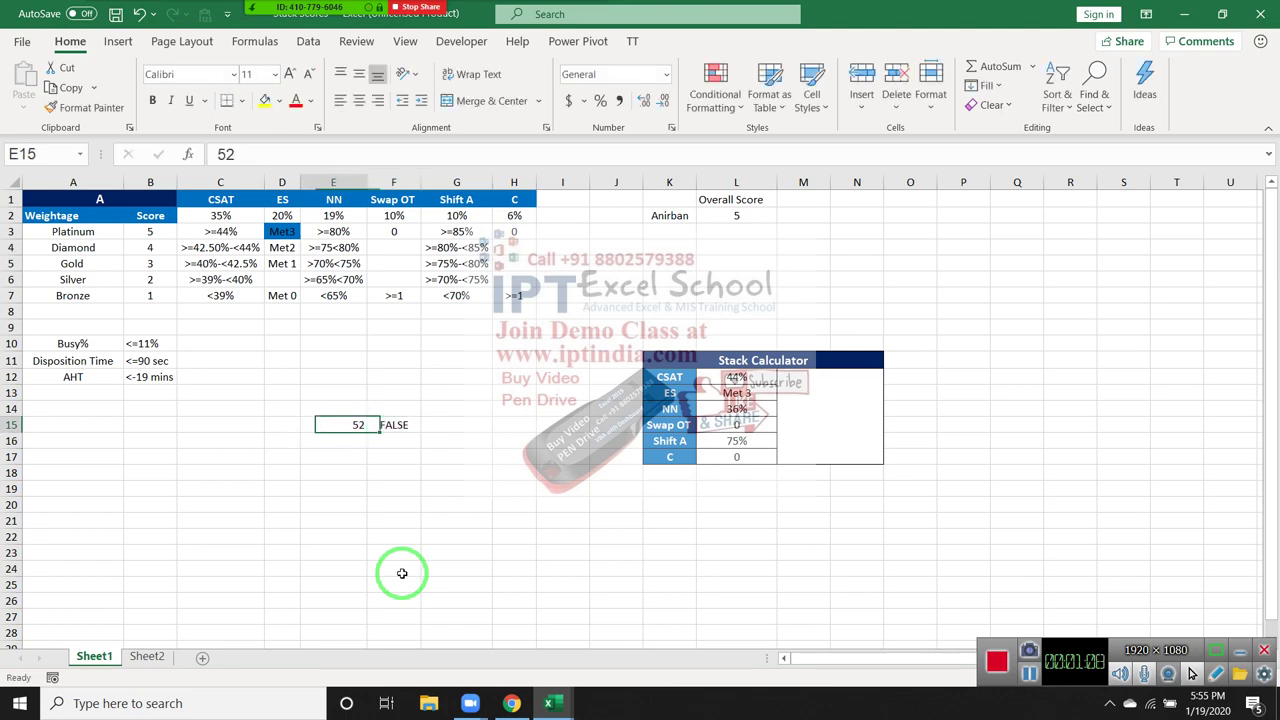
type("65")
key("Return")
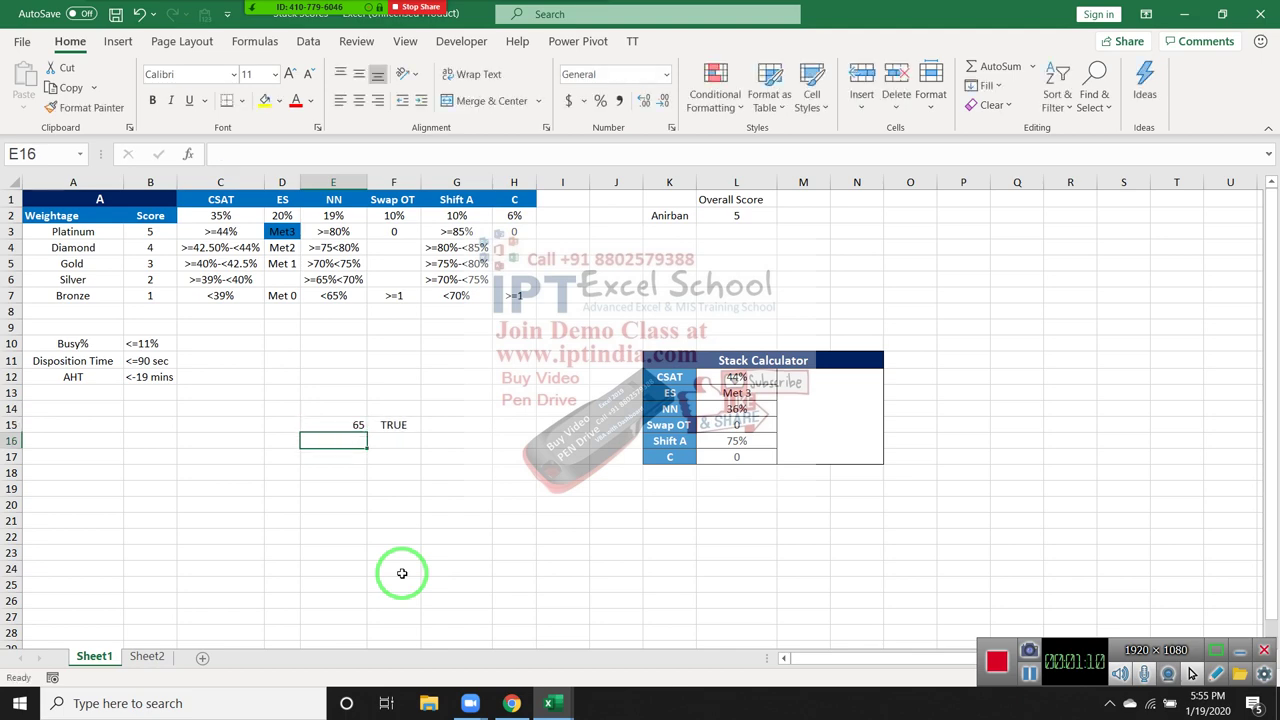
key("Up")
key("Right")
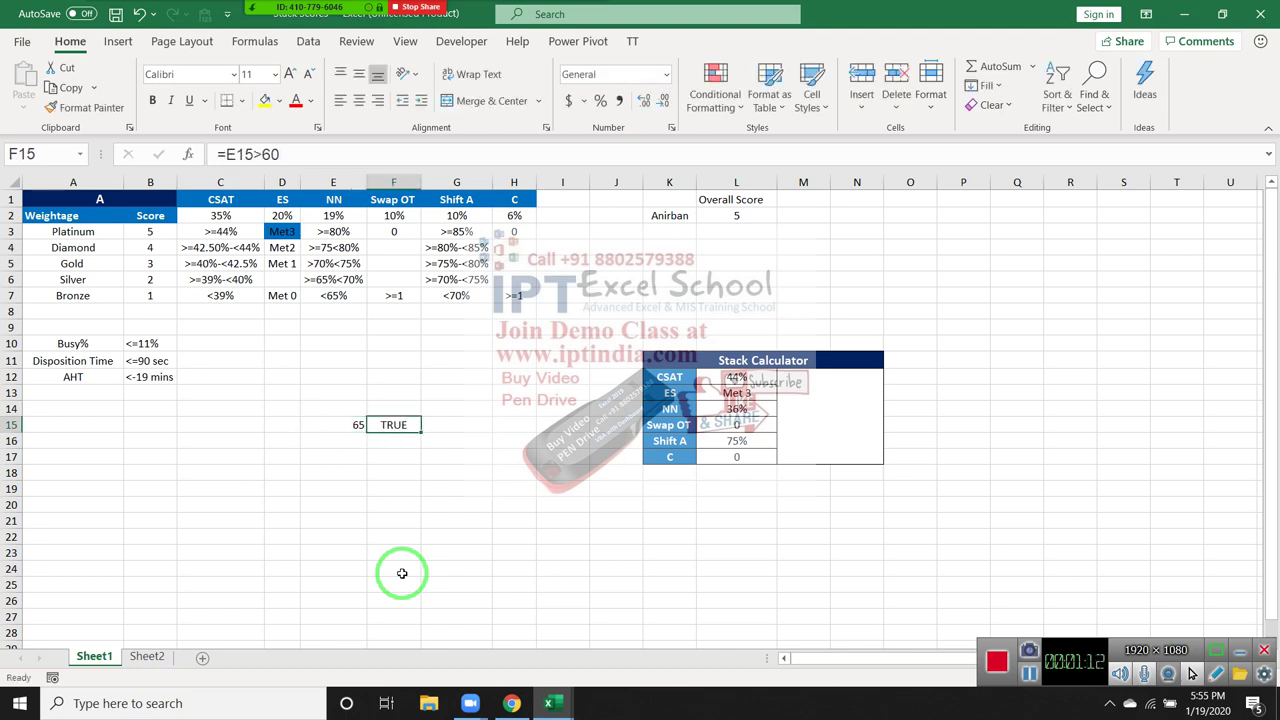
key("Left")
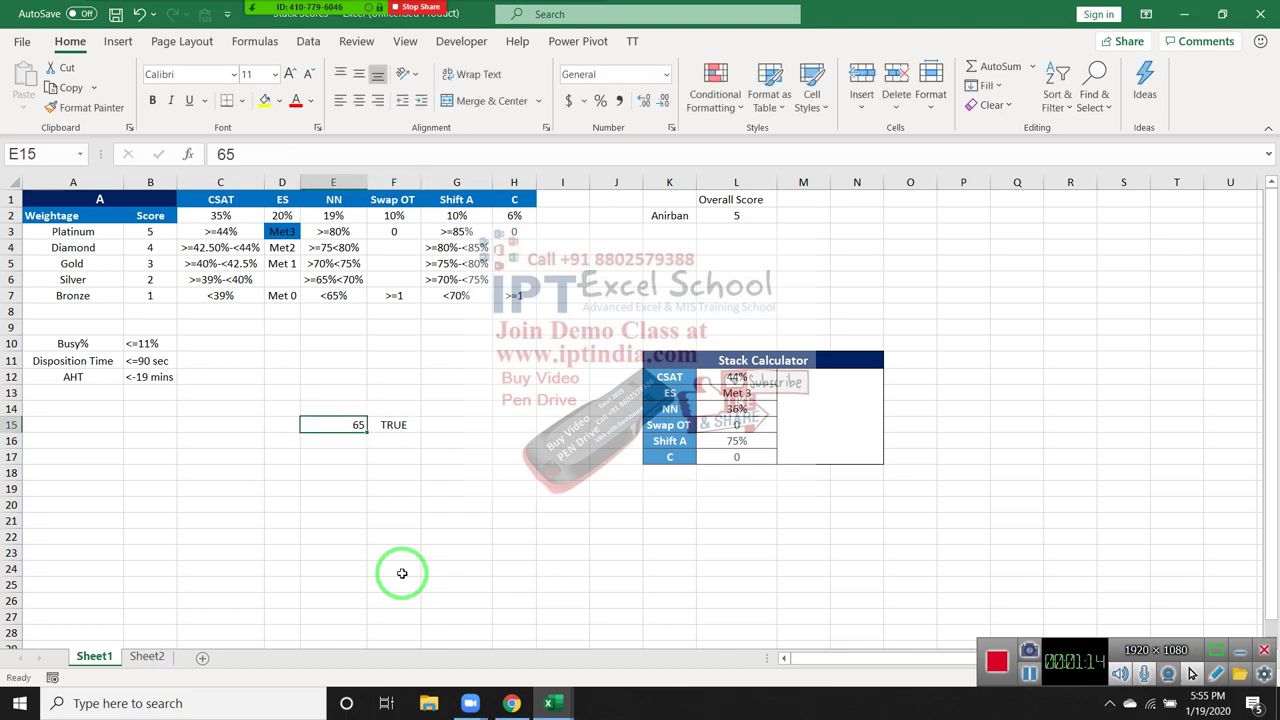
key("shift+Right")
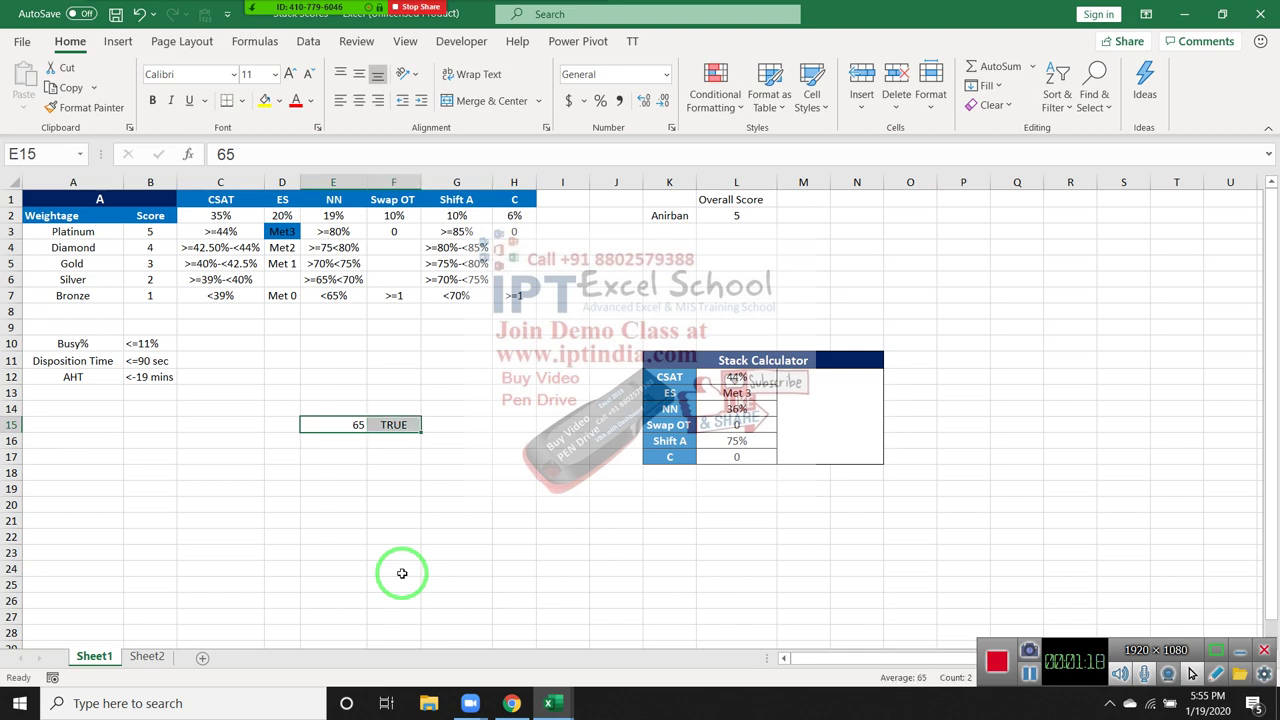
left_click(145, 238)
left_click_drag(145, 238, 145, 296)
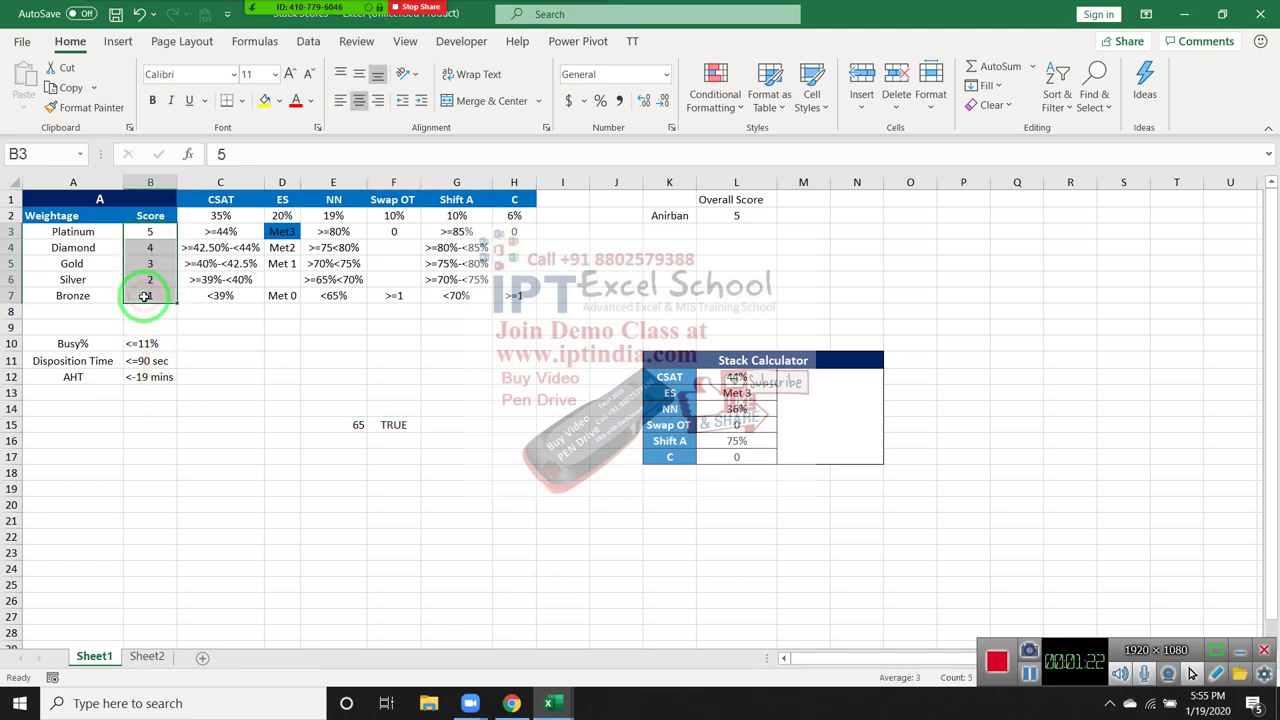
left_click_drag(280, 408, 391, 432)
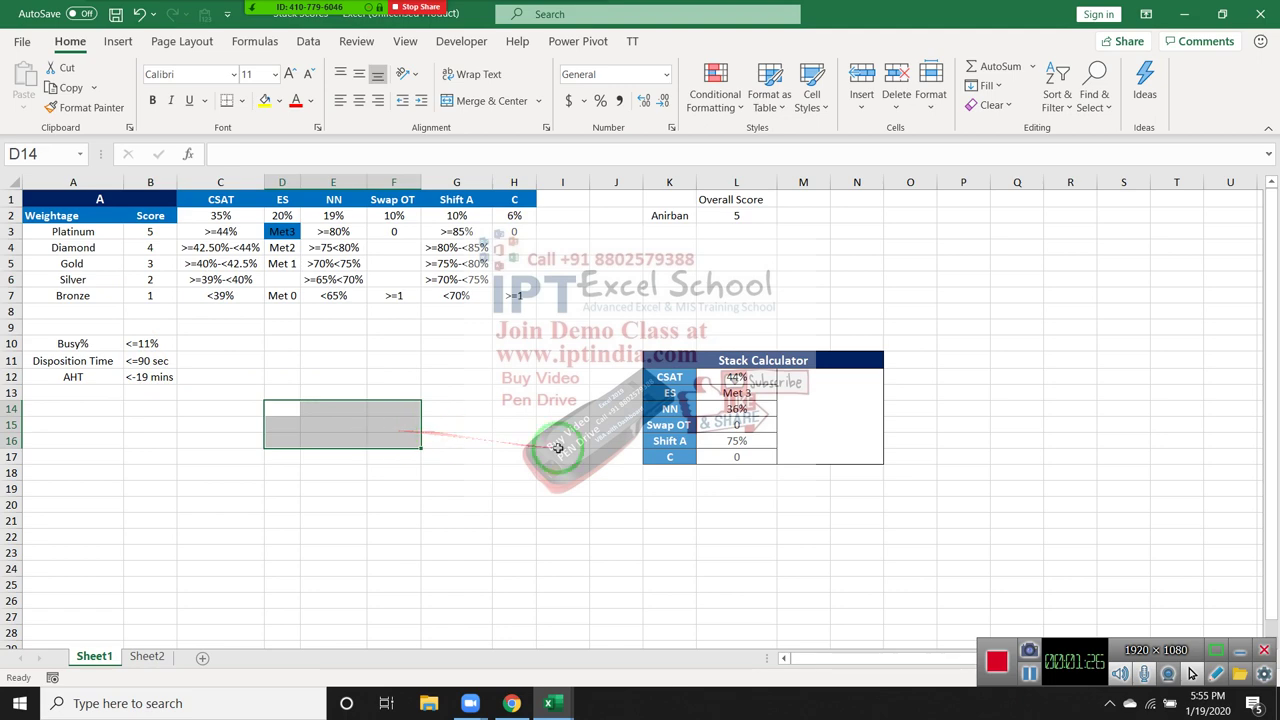
left_click(809, 432)
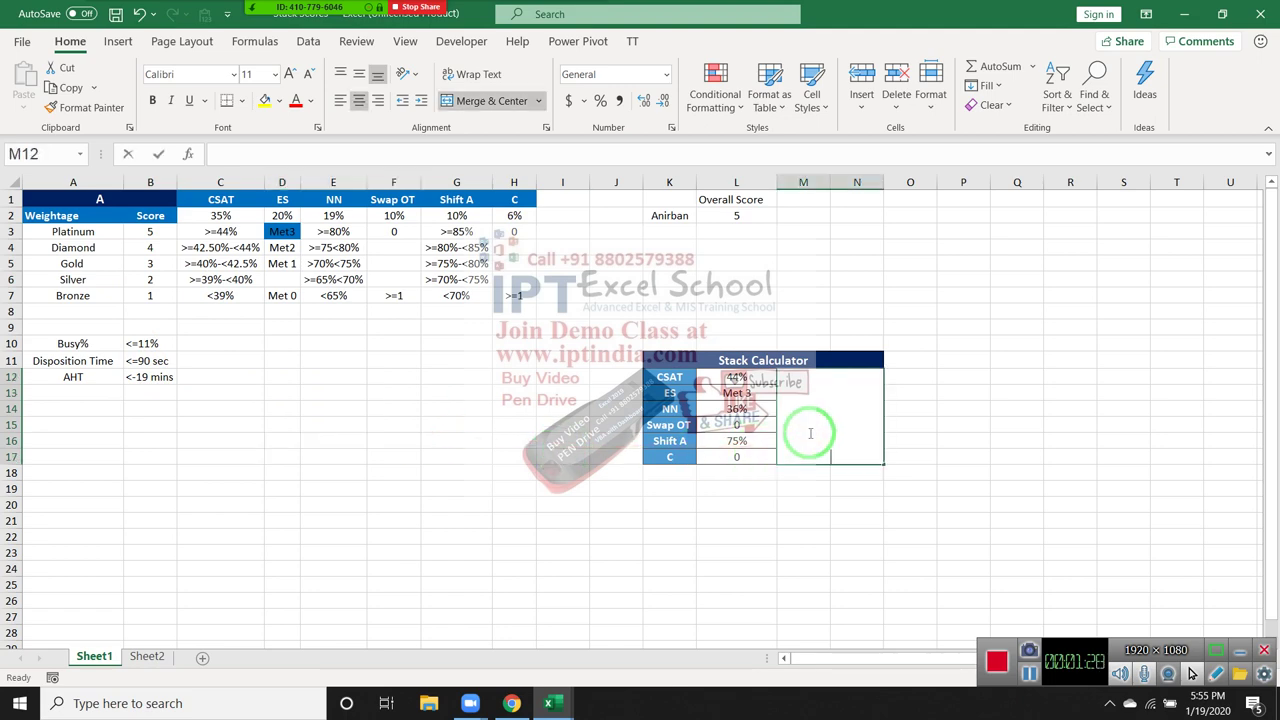
type("=and")
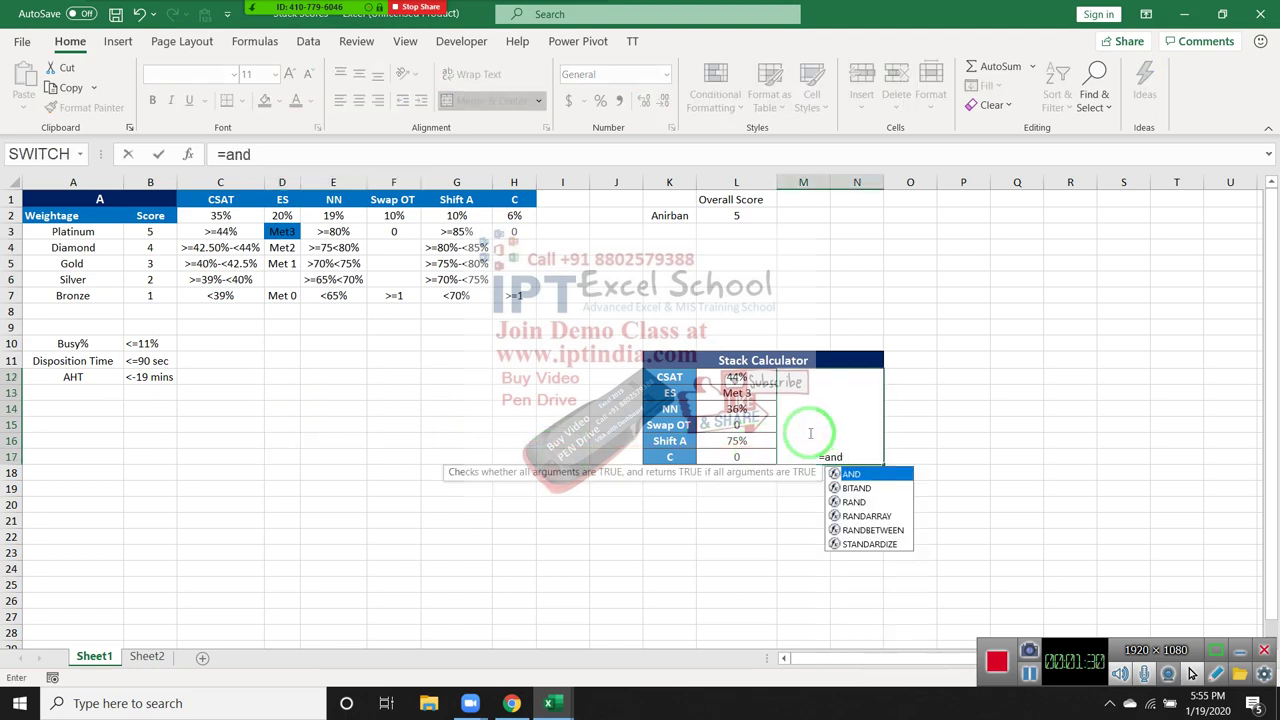
key("Escape")
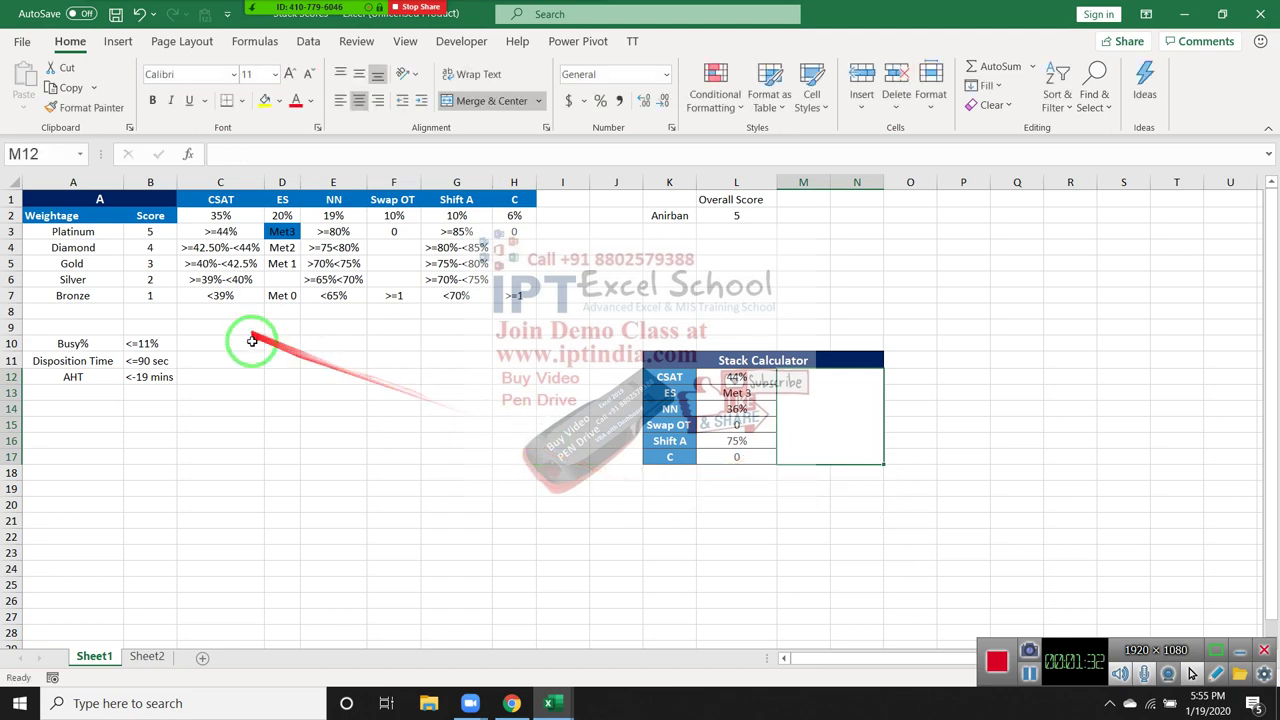
left_click(252, 341)
Step: Enter 60 in D12 and the test formula =D12>=50 in E12
left_click(280, 375)
type("60")
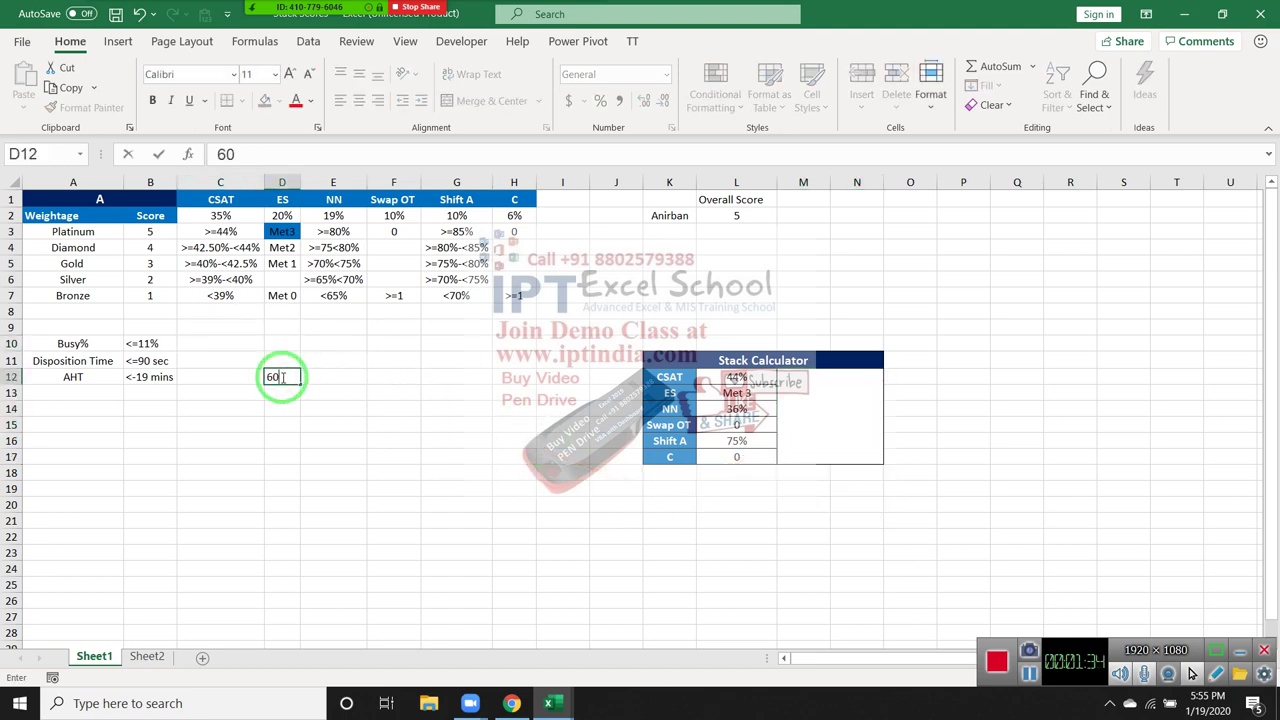
key("Tab")
type("=")
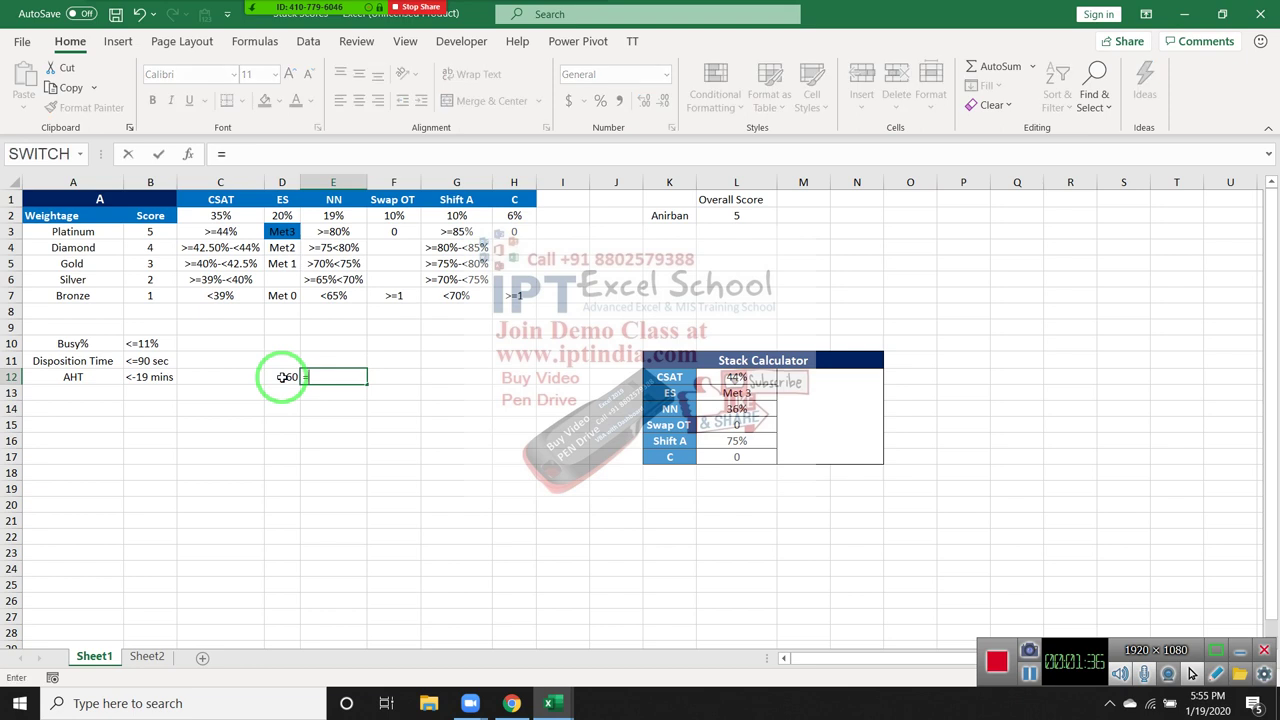
left_click(283, 376)
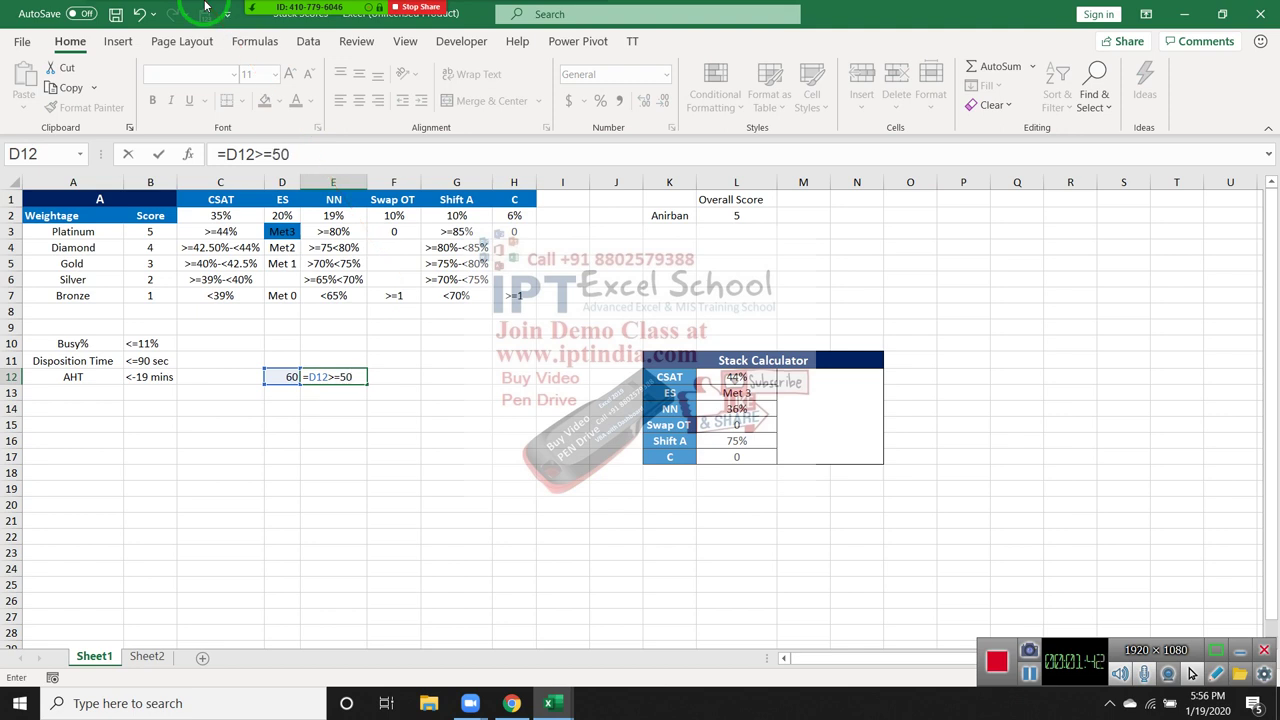
key("Return")
key("Up")
key("Left")
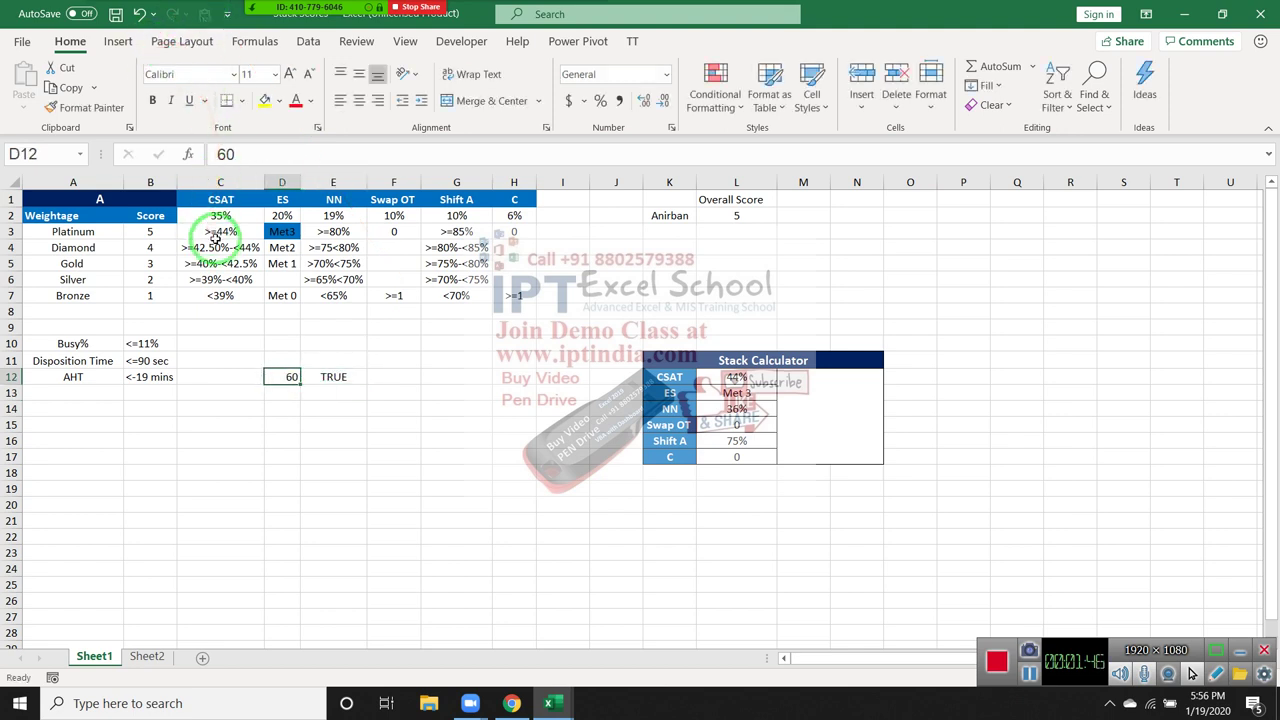
Step: Point out the Platinum criteria row C3:G3 and the CSAT header against E12's result
left_click_drag(215, 231, 450, 234)
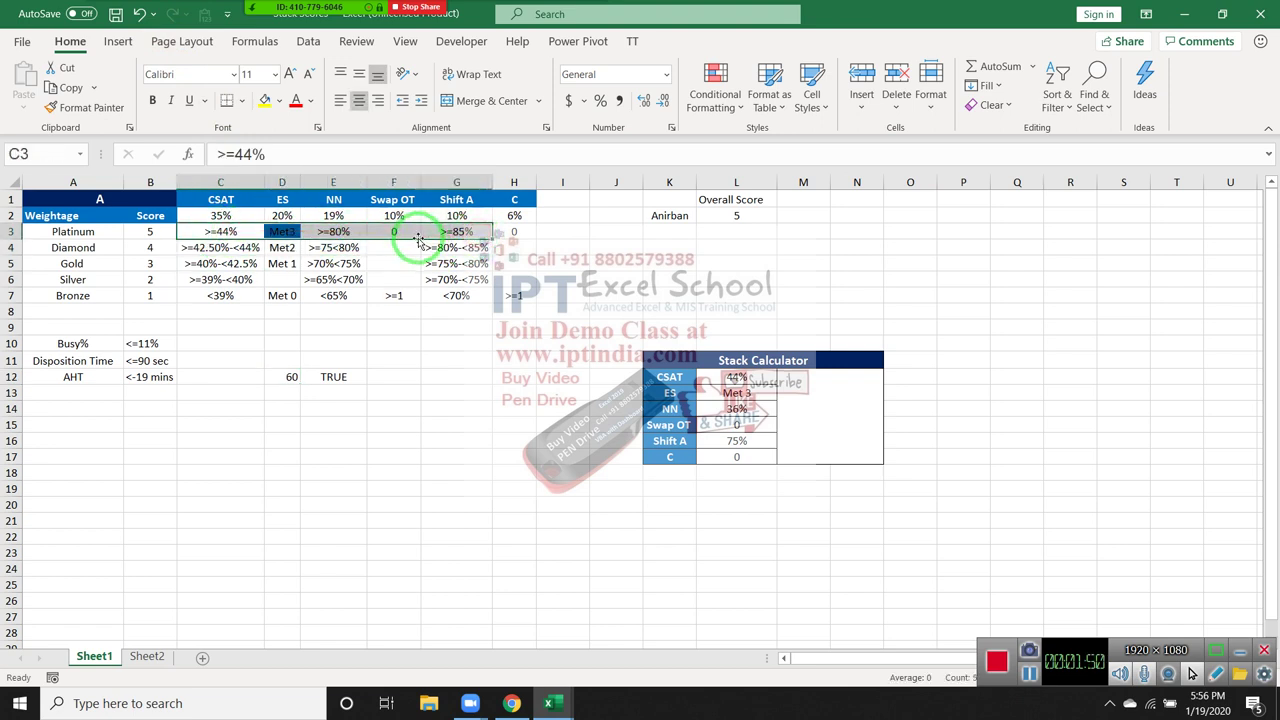
left_click(338, 390)
left_click(340, 378)
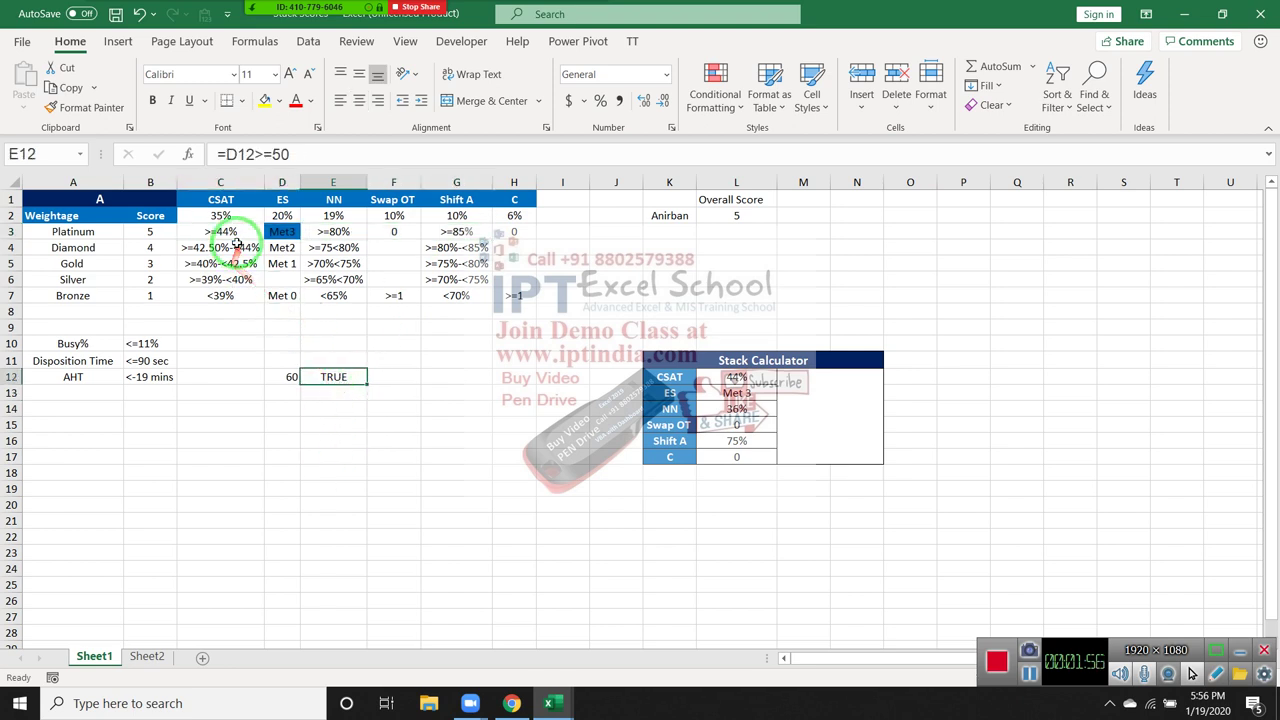
left_click(220, 199)
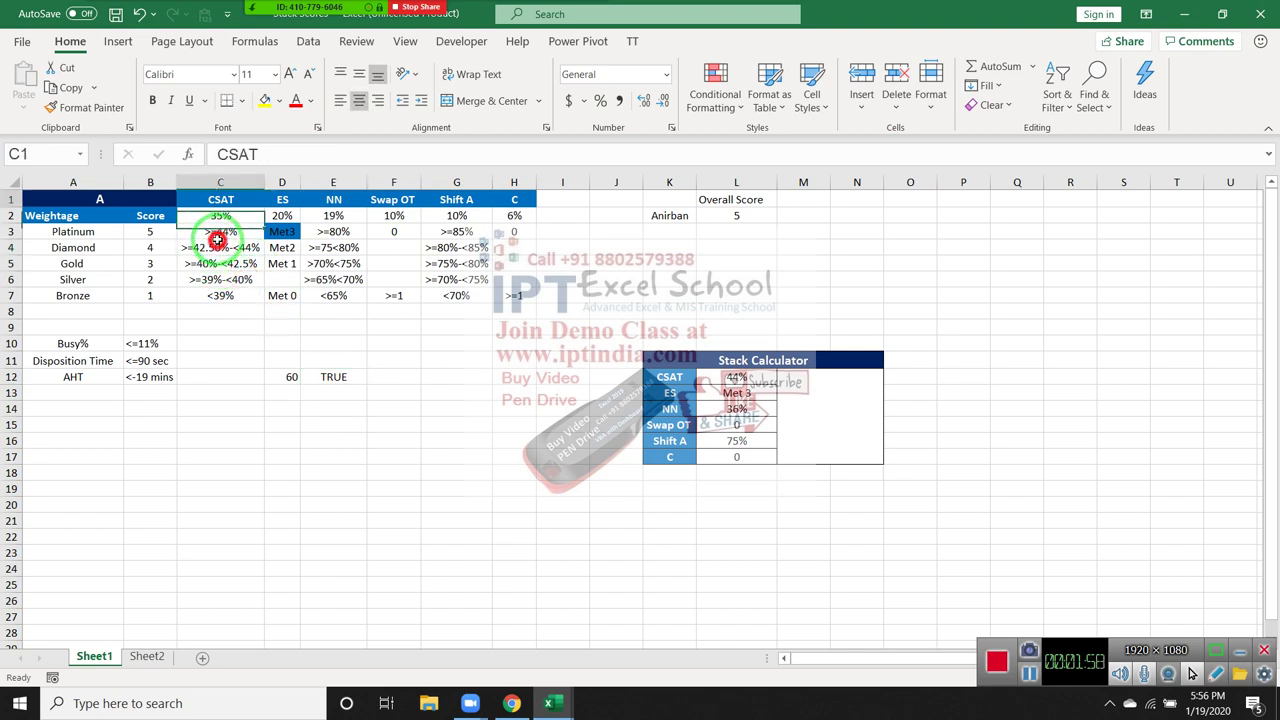
left_click(308, 380)
Step: Review E12's formula =D12>=50, mark the Score values 5–1, and select D12:E12
left_click(282, 376)
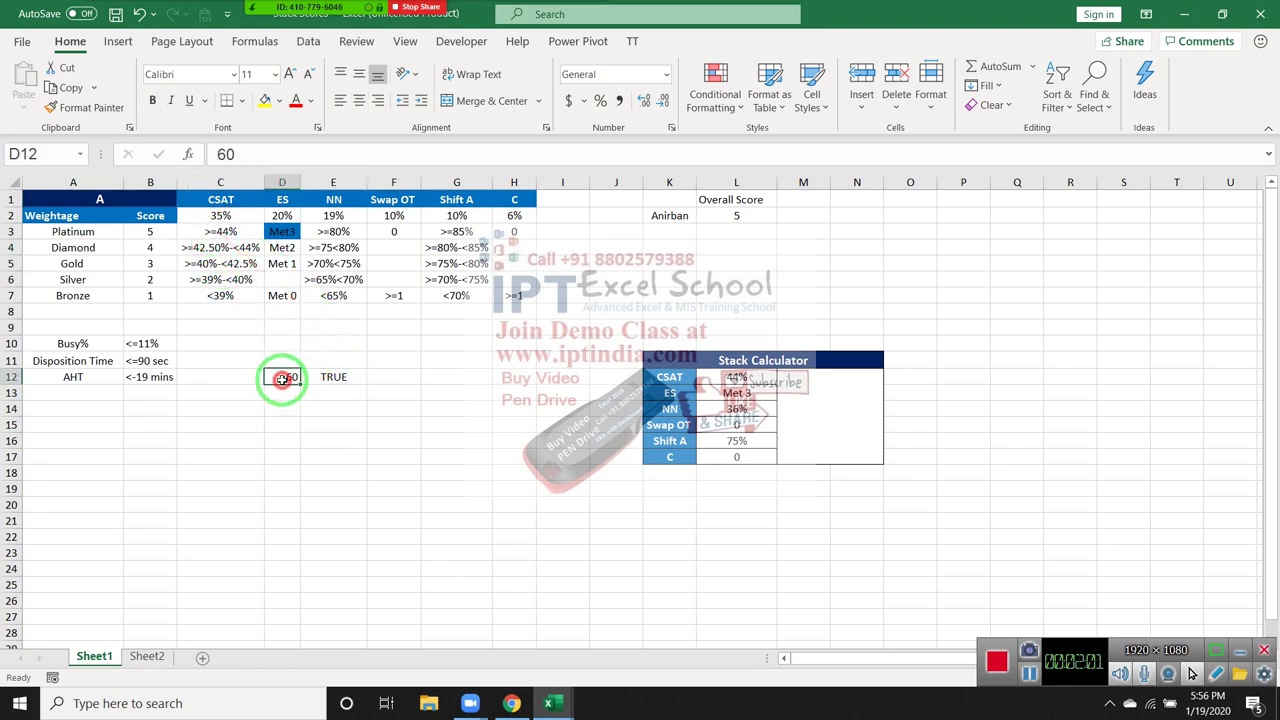
double_click(338, 377)
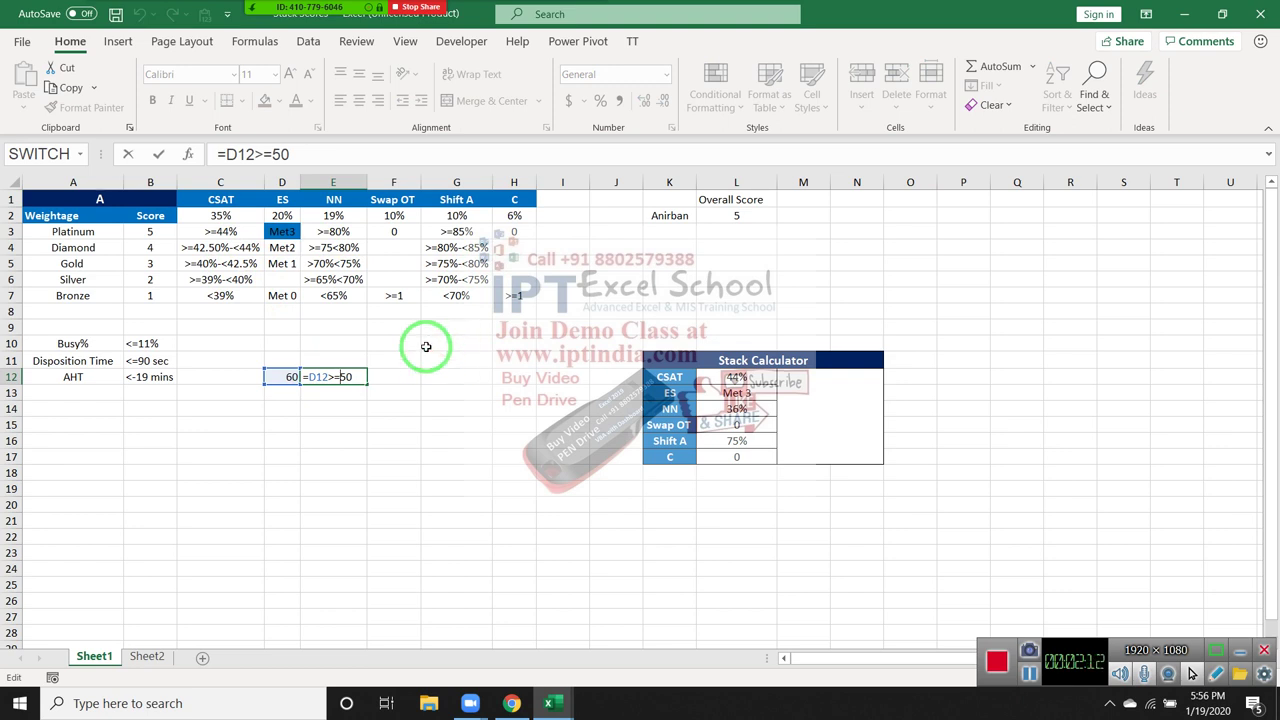
key("ctrl+Return")
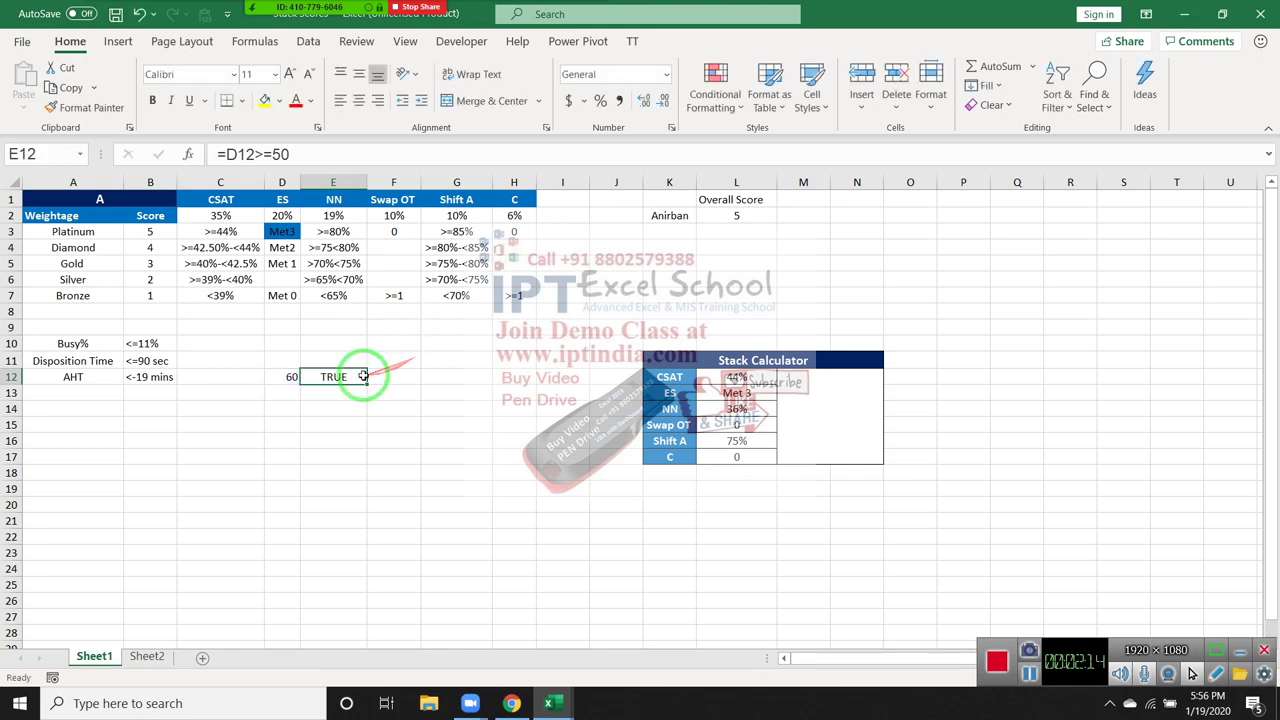
left_click_drag(150, 231, 155, 296)
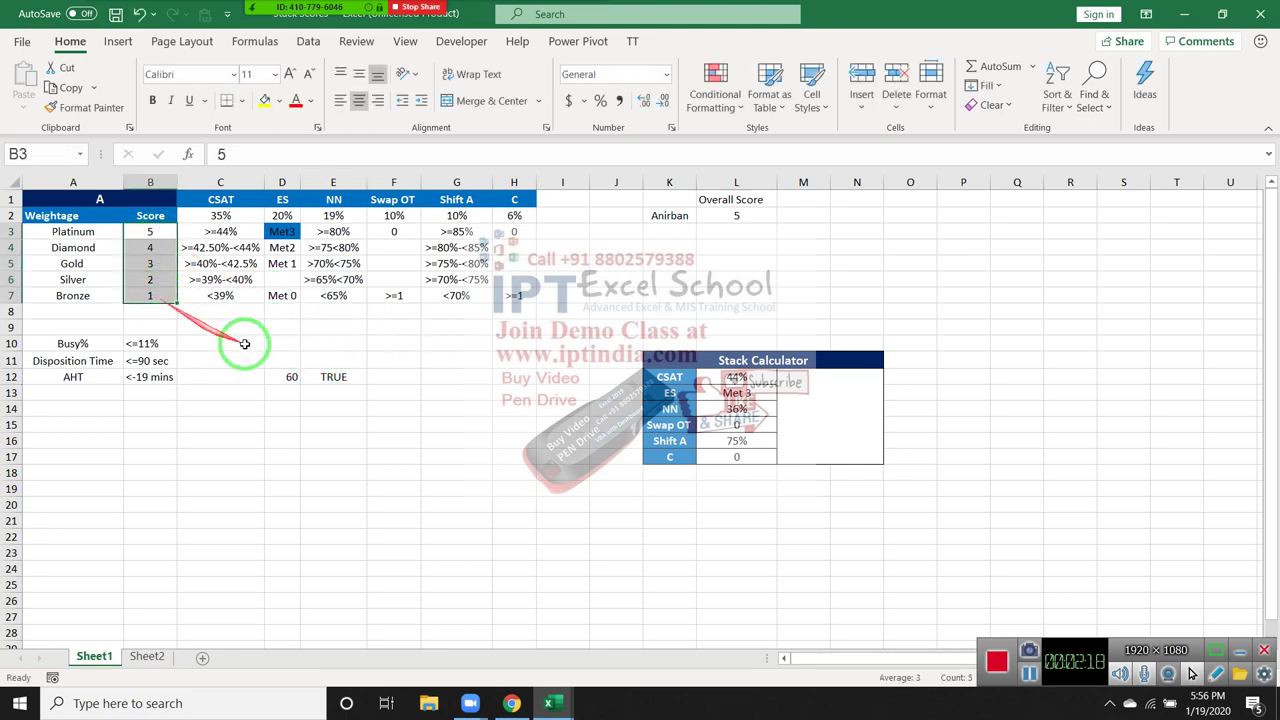
left_click_drag(275, 360, 338, 400)
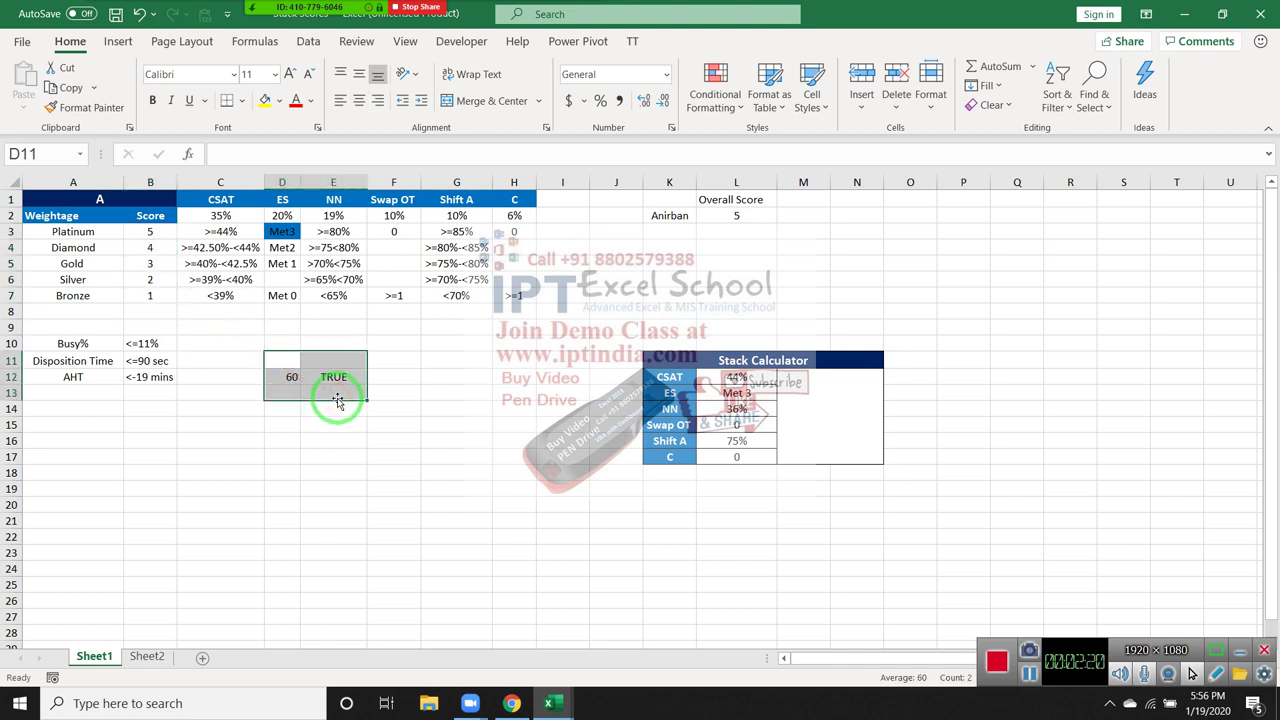
Step: Delete the 60 and TRUE test values and select the merged result cell M12
key("Delete")
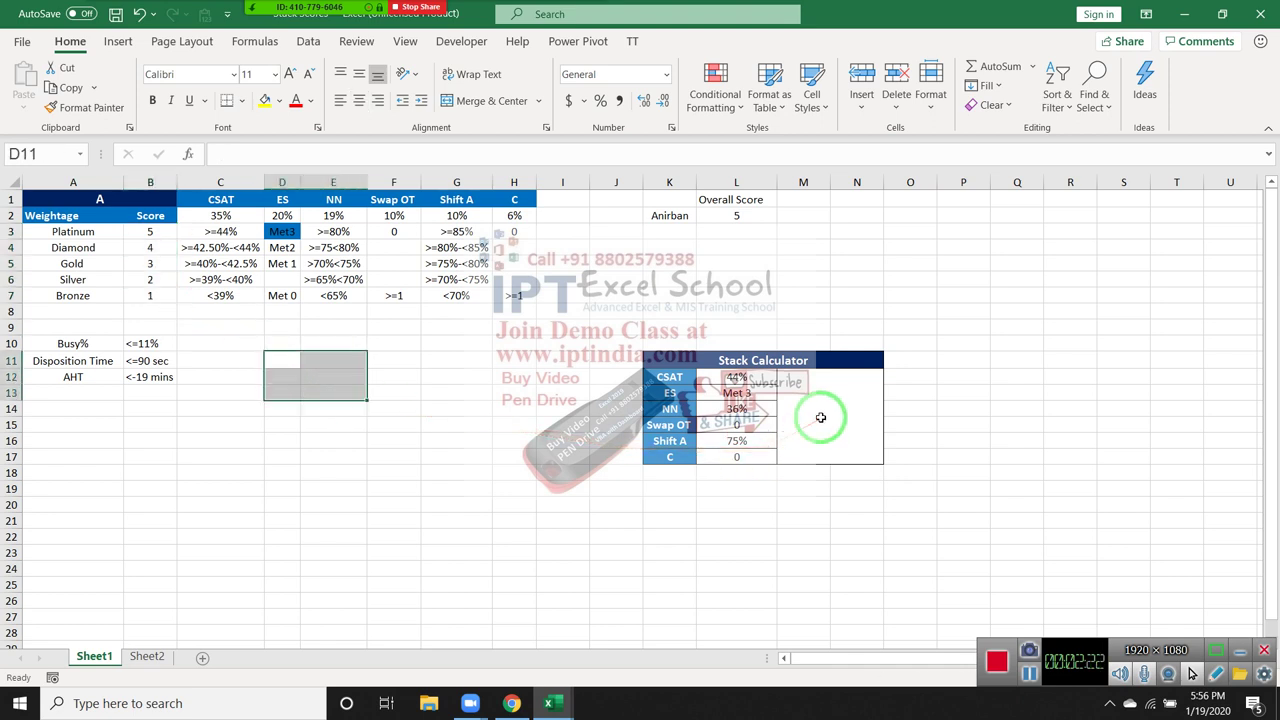
left_click(820, 417)
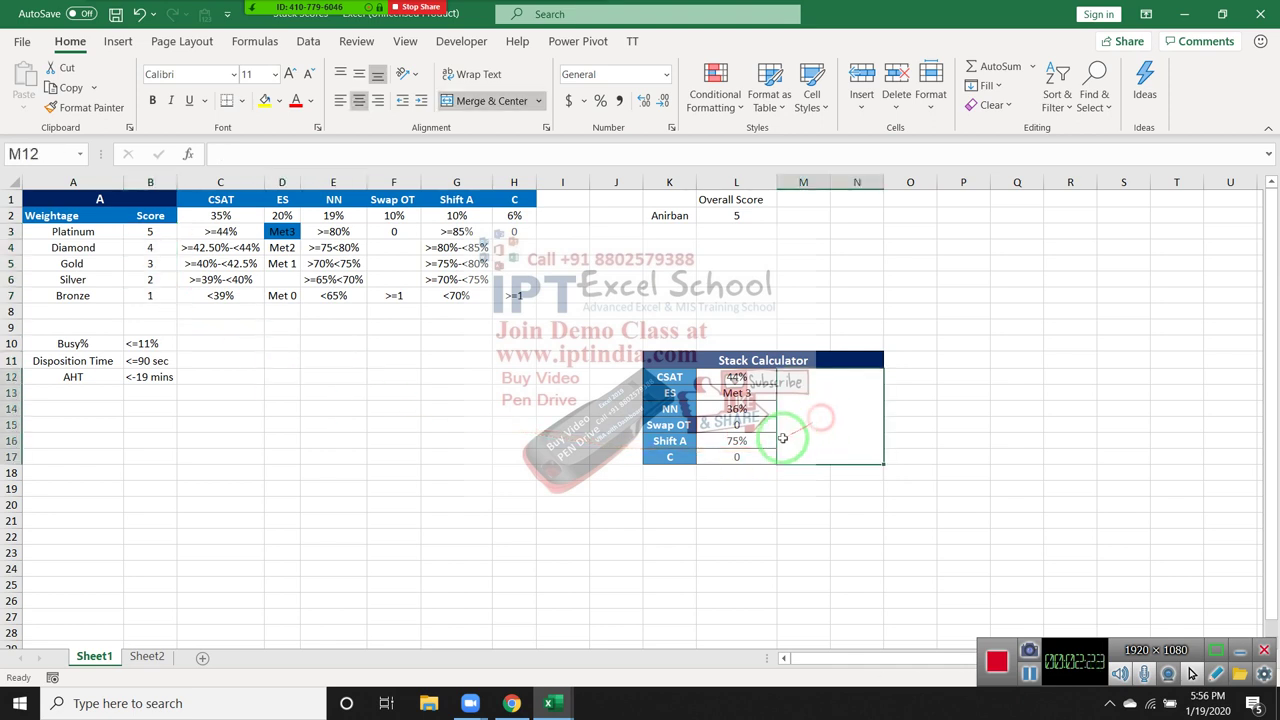
left_click(795, 488)
left_click(795, 437)
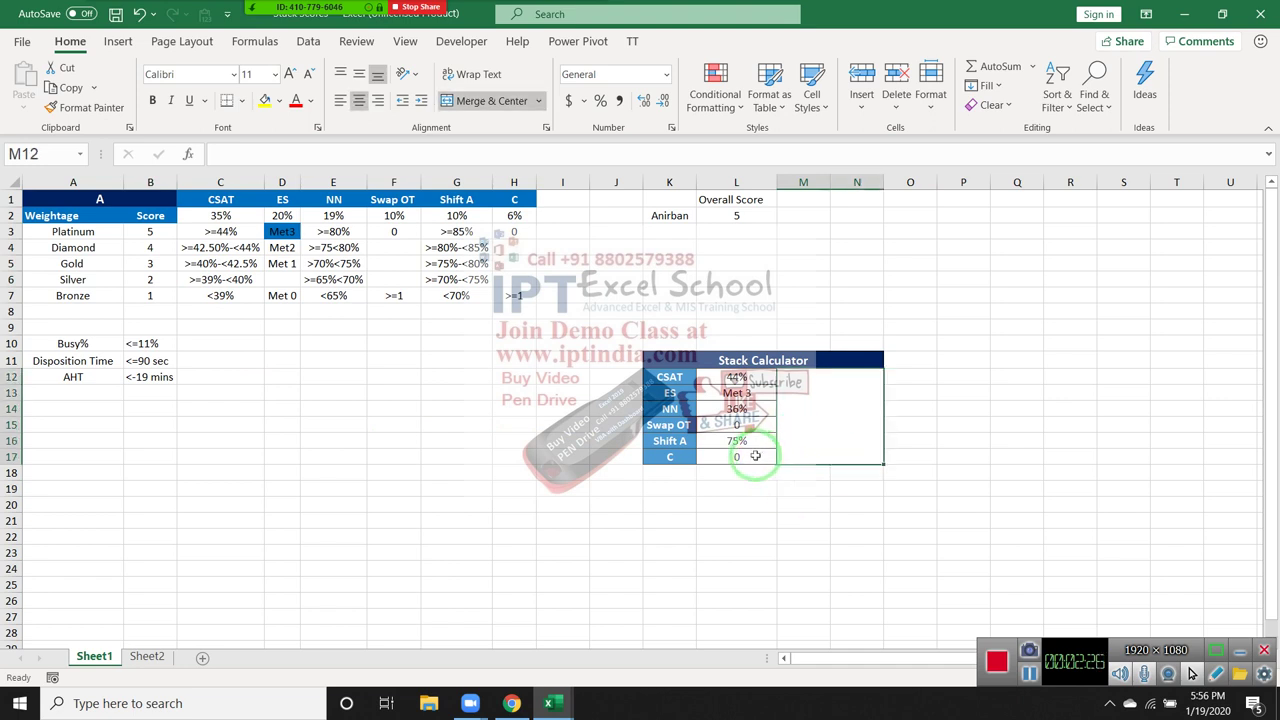
Step: Review the Score column, the Platinum-to-Gold criteria rows and the CSAT header C1
left_click_drag(166, 235, 155, 298)
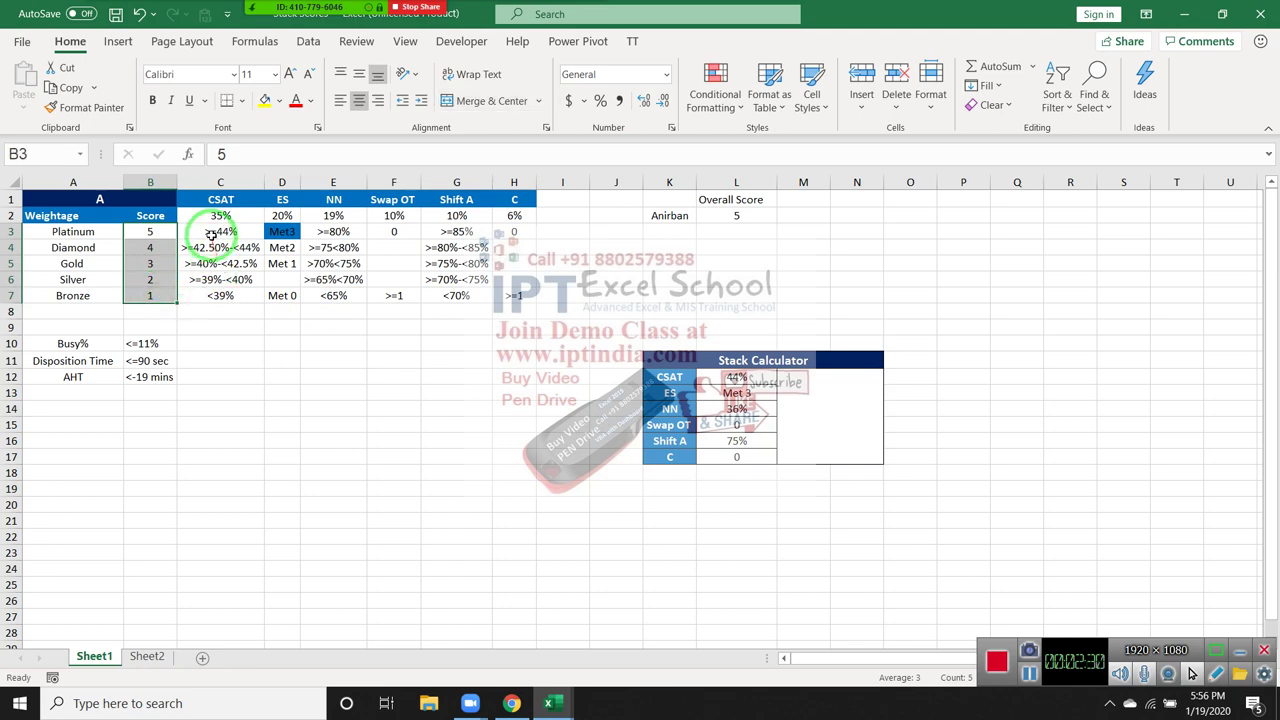
left_click_drag(215, 232, 463, 233)
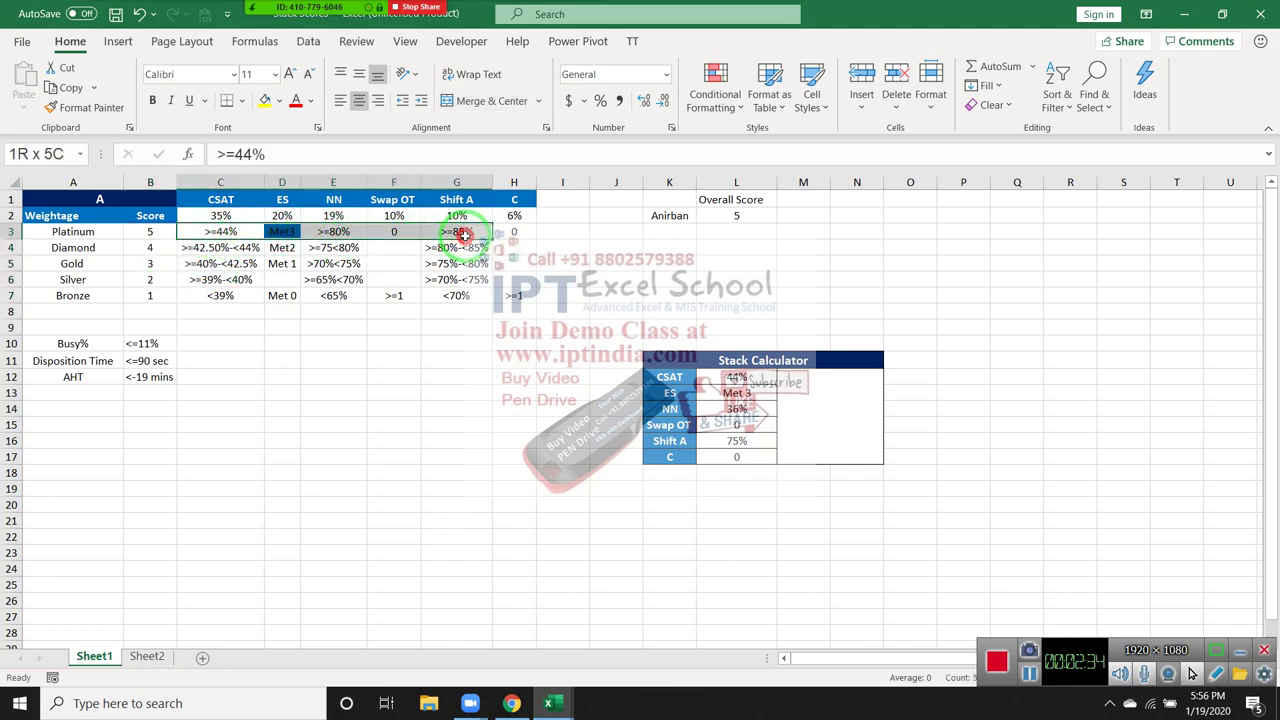
mouse_move(463, 233)
left_mouse_down()
mouse_move(503, 248)
mouse_move(487, 256)
left_mouse_up()
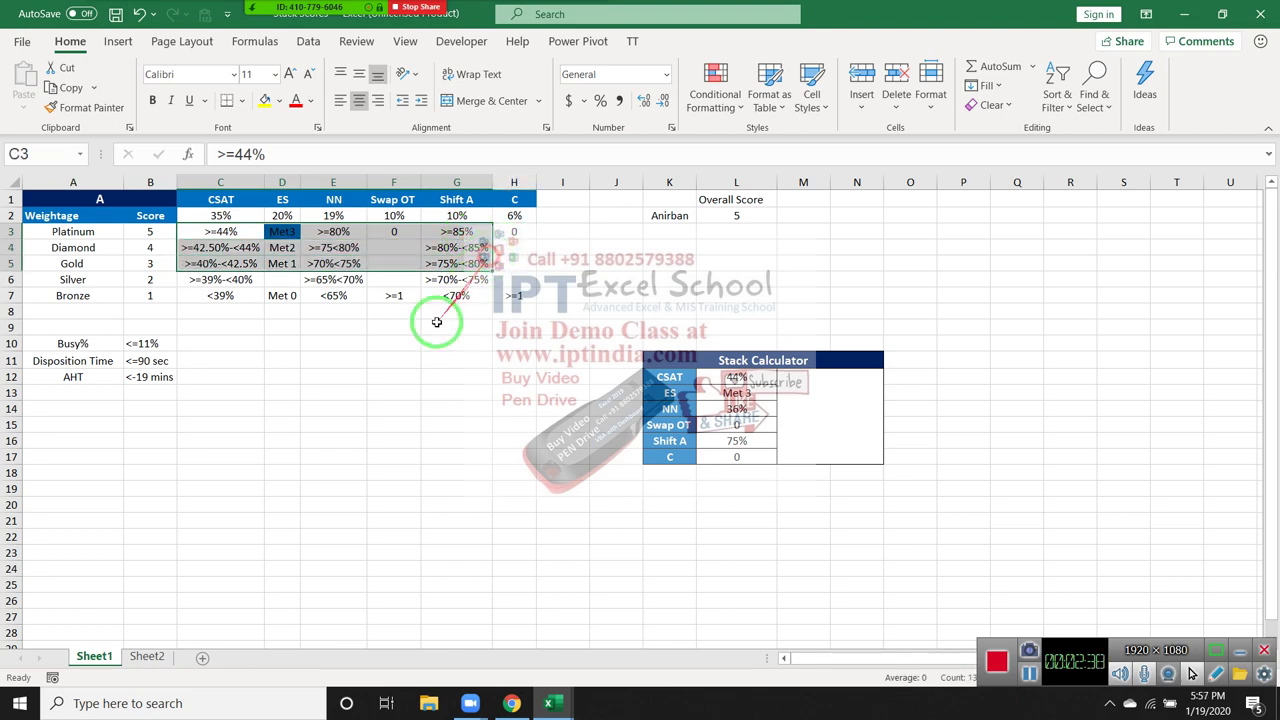
left_click(394, 360)
left_click(222, 200)
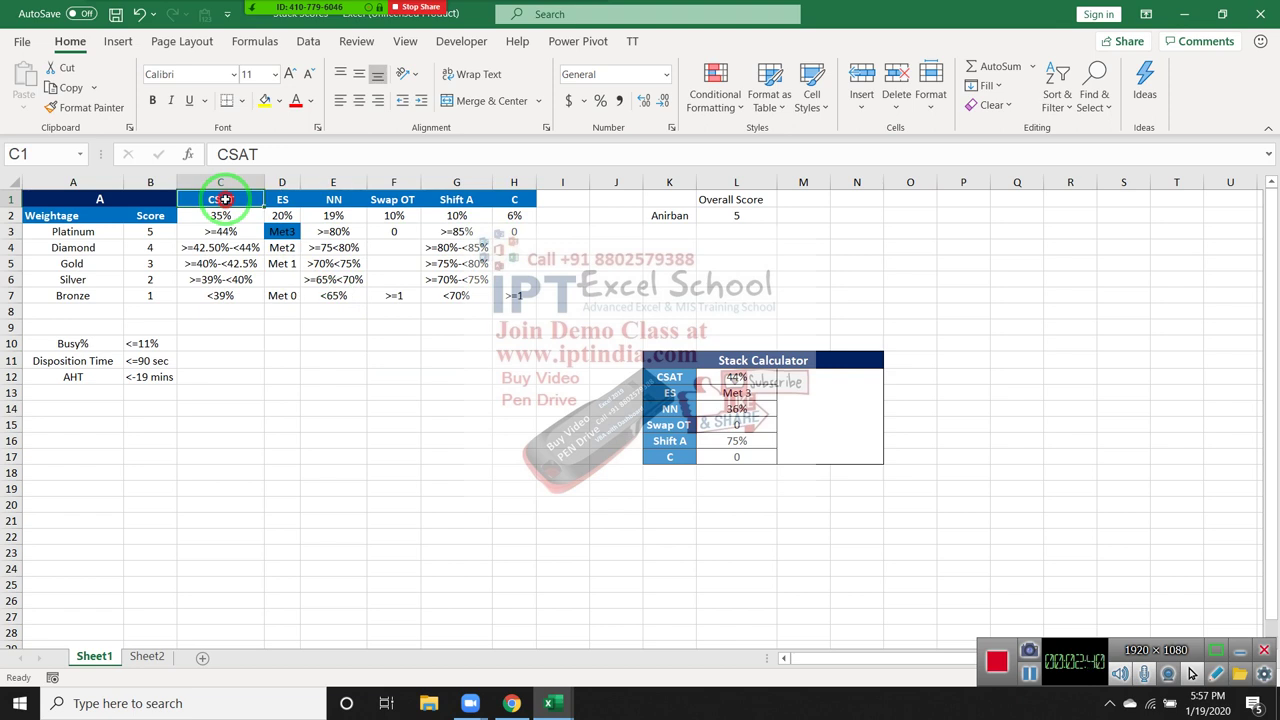
Step: Copy the metric headers C1:H1 into A16
left_click_drag(224, 200, 505, 200)
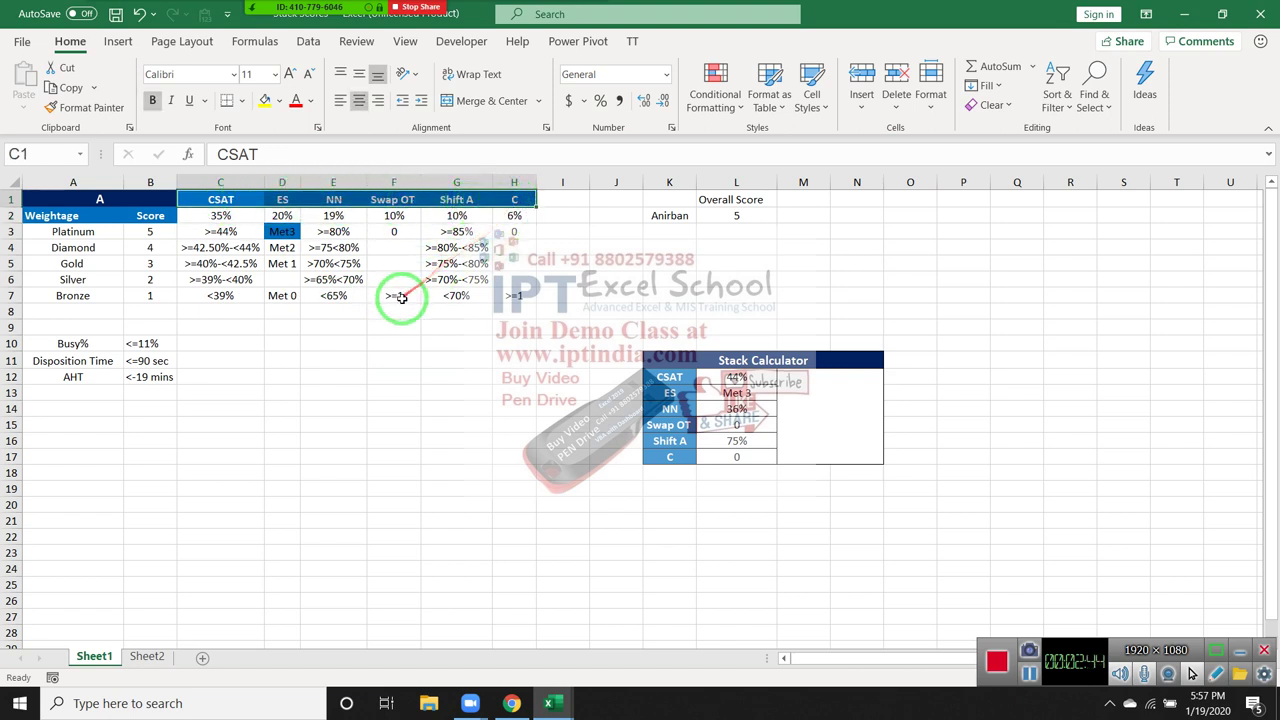
key("ctrl+c")
left_click(73, 448)
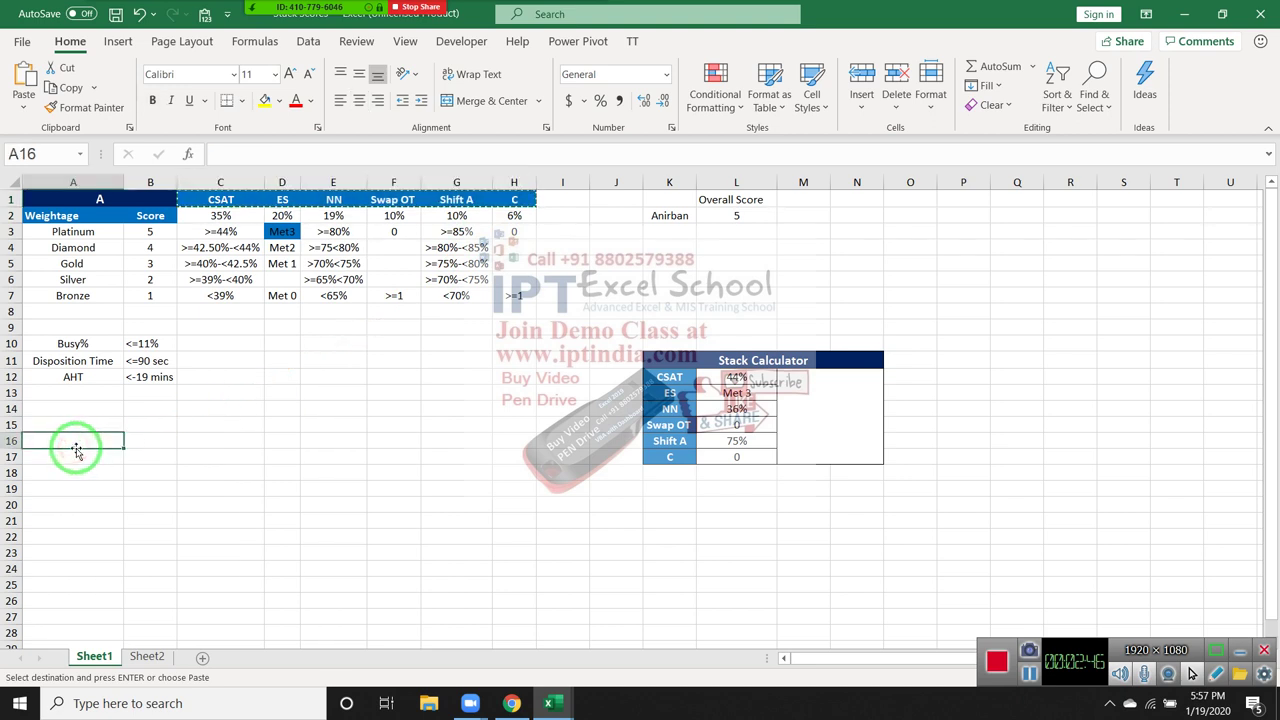
key("ctrl+v")
left_click(241, 486)
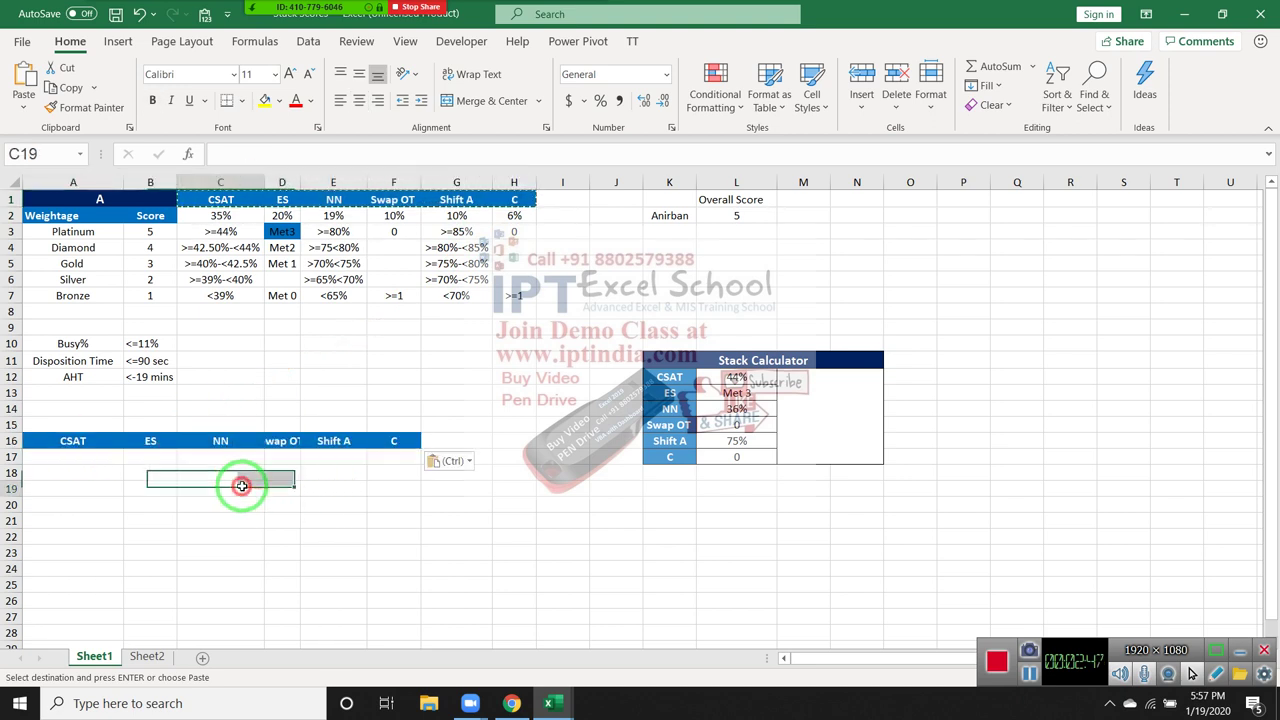
left_click(284, 442)
Step: Copy the tier criteria C3:H7 into A17 beneath the new headers
left_click_drag(219, 232, 502, 289)
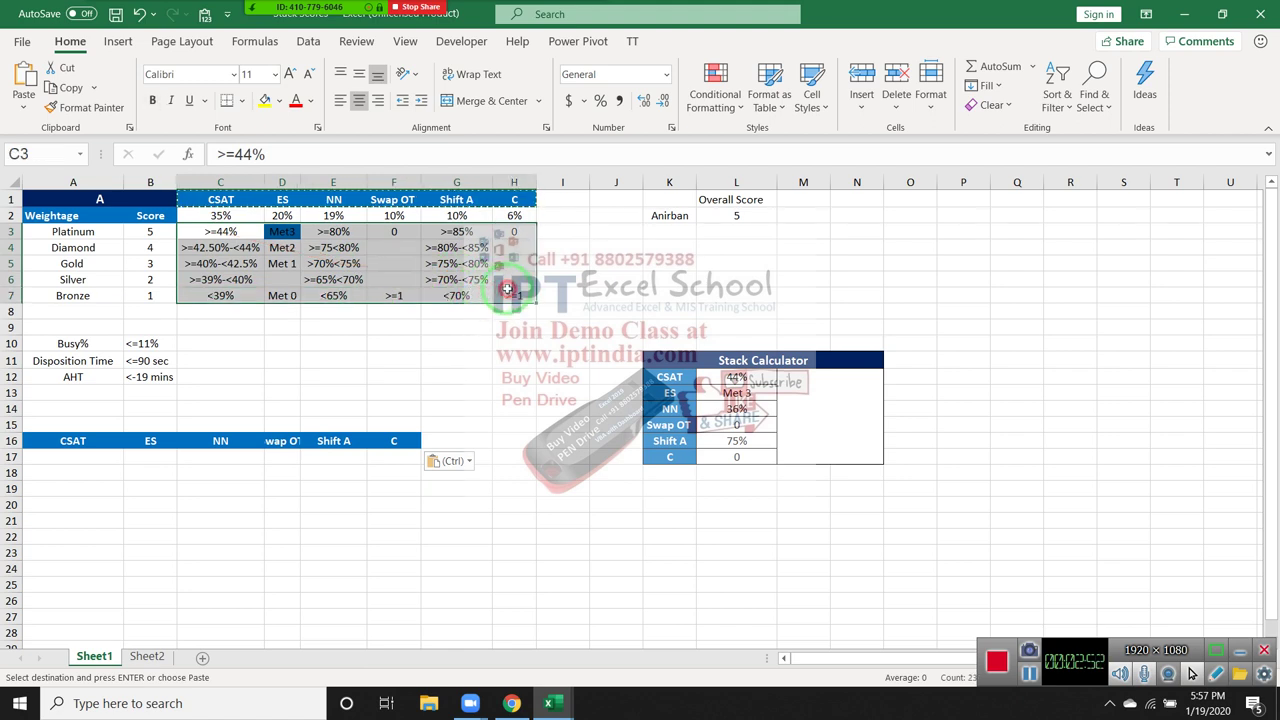
key("ctrl+c")
left_click(103, 462)
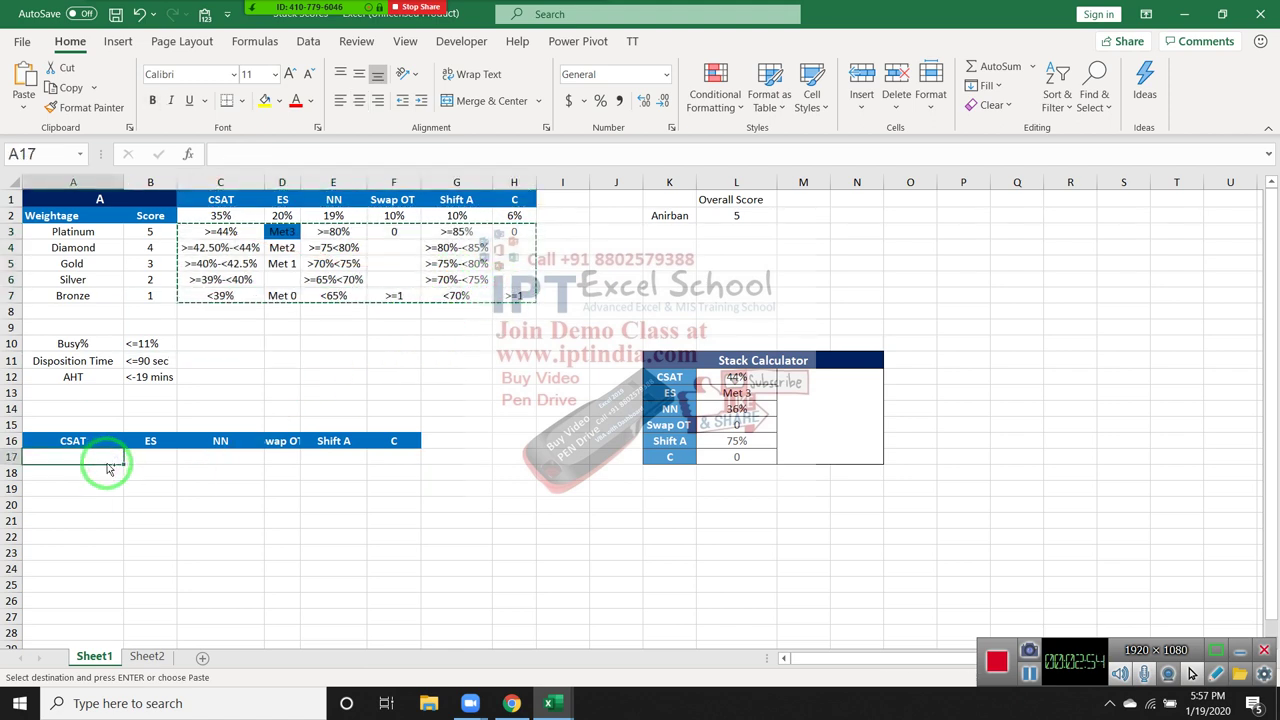
key("ctrl+v")
left_click(150, 489)
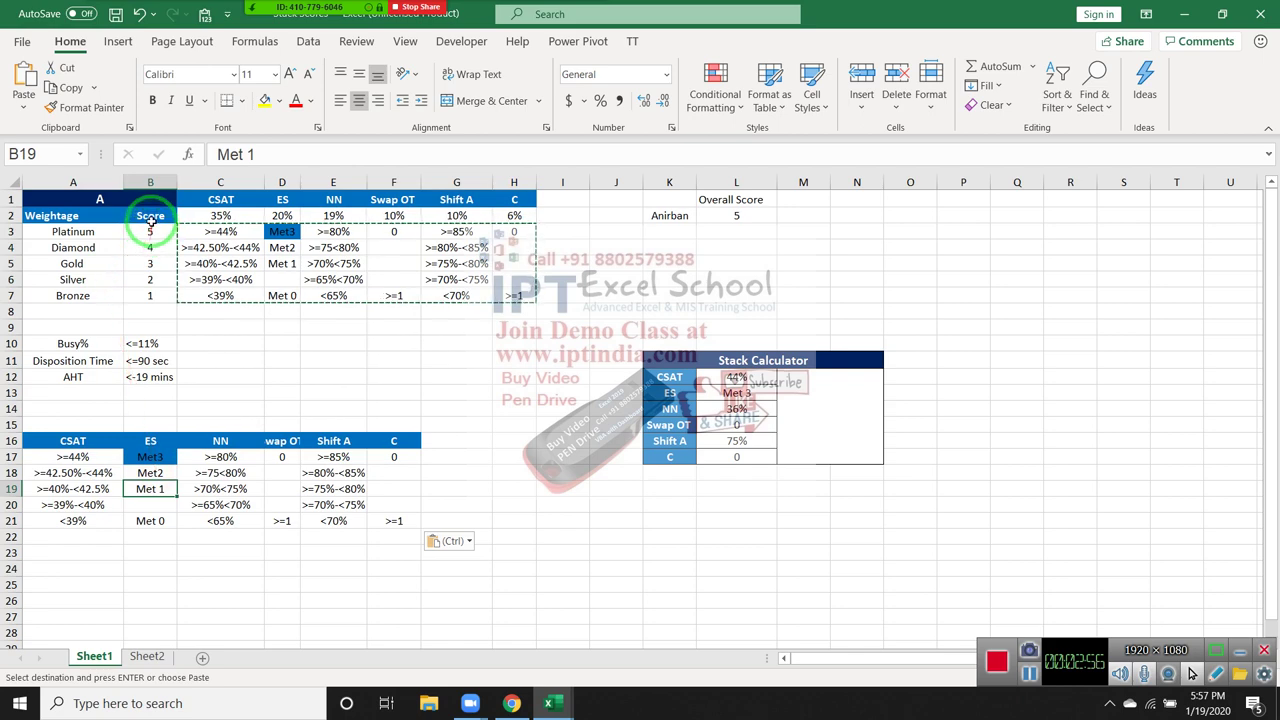
Step: Copy the Score column B2:B7 into G16 beside the criteria copy
left_click_drag(150, 215, 153, 290)
key("ctrl+c")
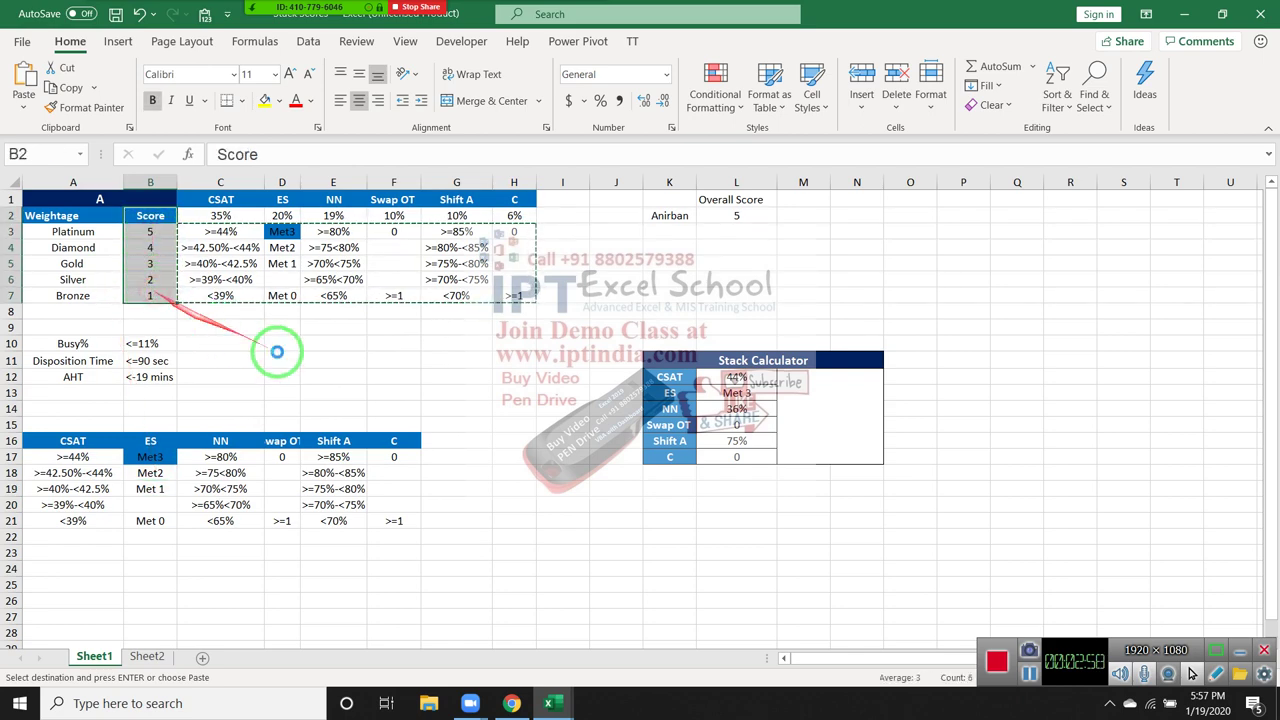
left_click(451, 446)
key("ctrl+v")
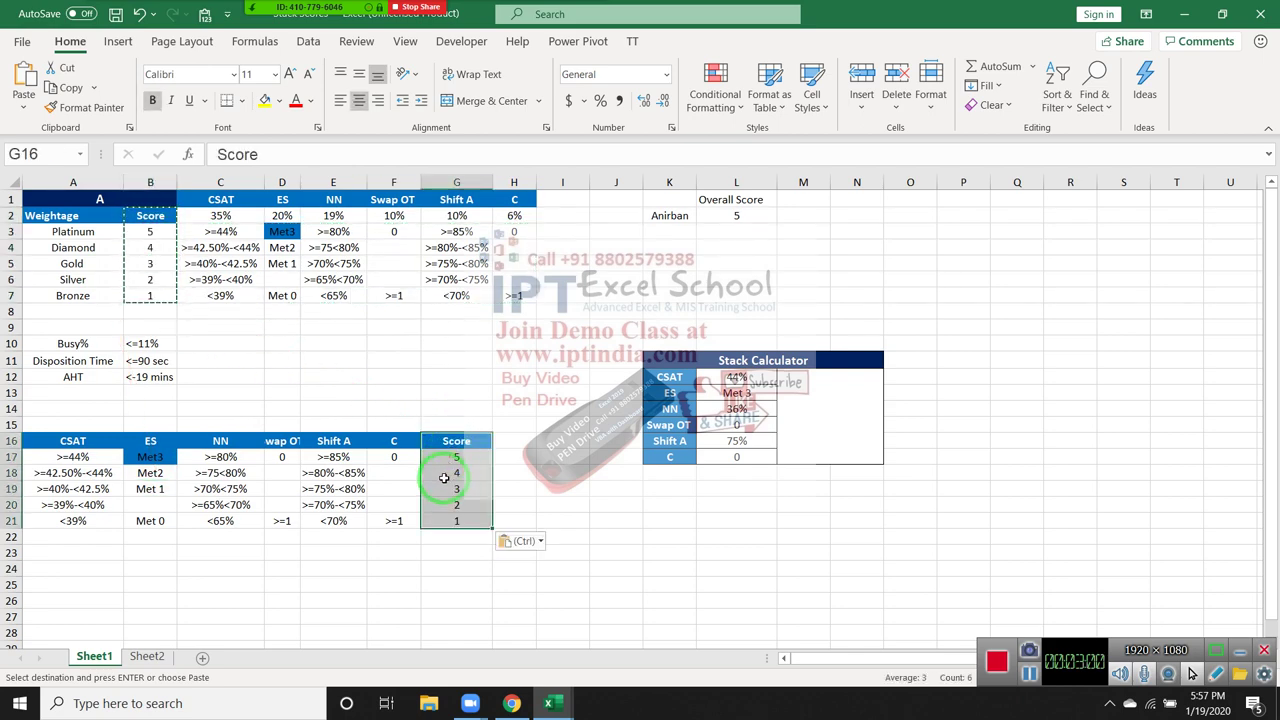
left_click(505, 471)
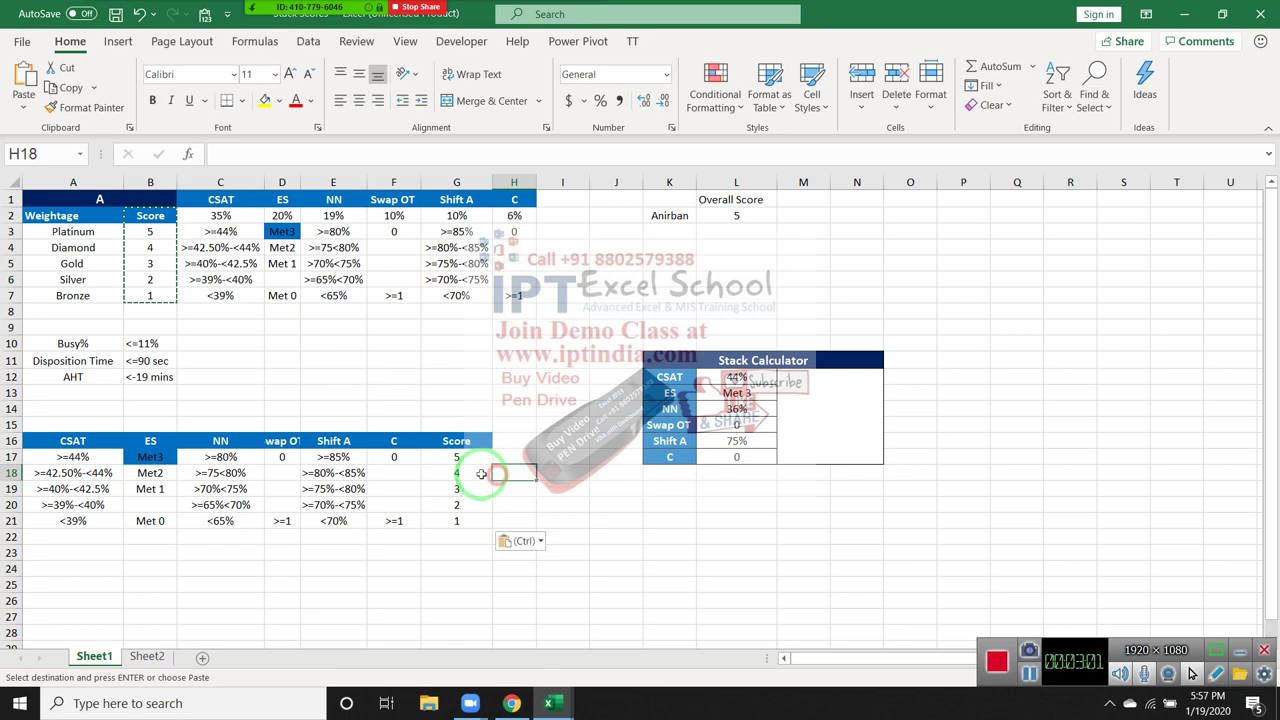
Step: Start and cancel a formula in M12, then inspect the copied criteria in C18 and E18
left_click(856, 414)
type("=")
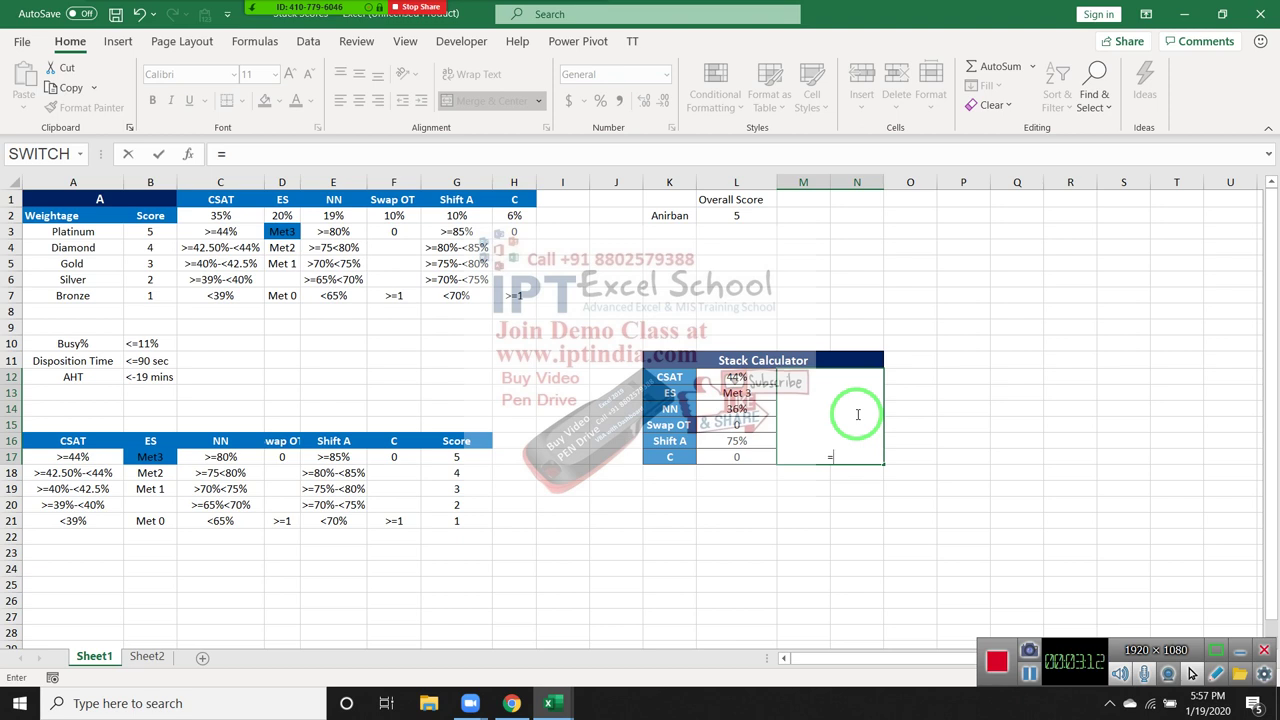
key("Escape")
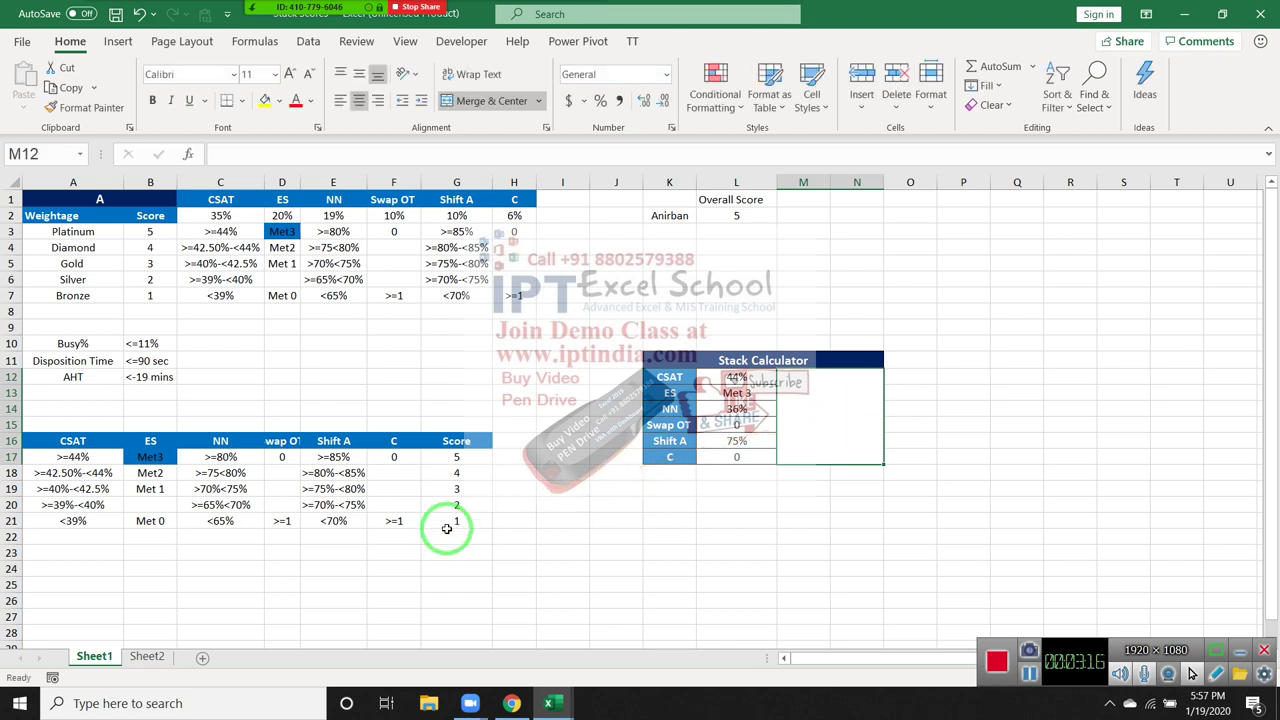
scroll(440, 520, "down", 2)
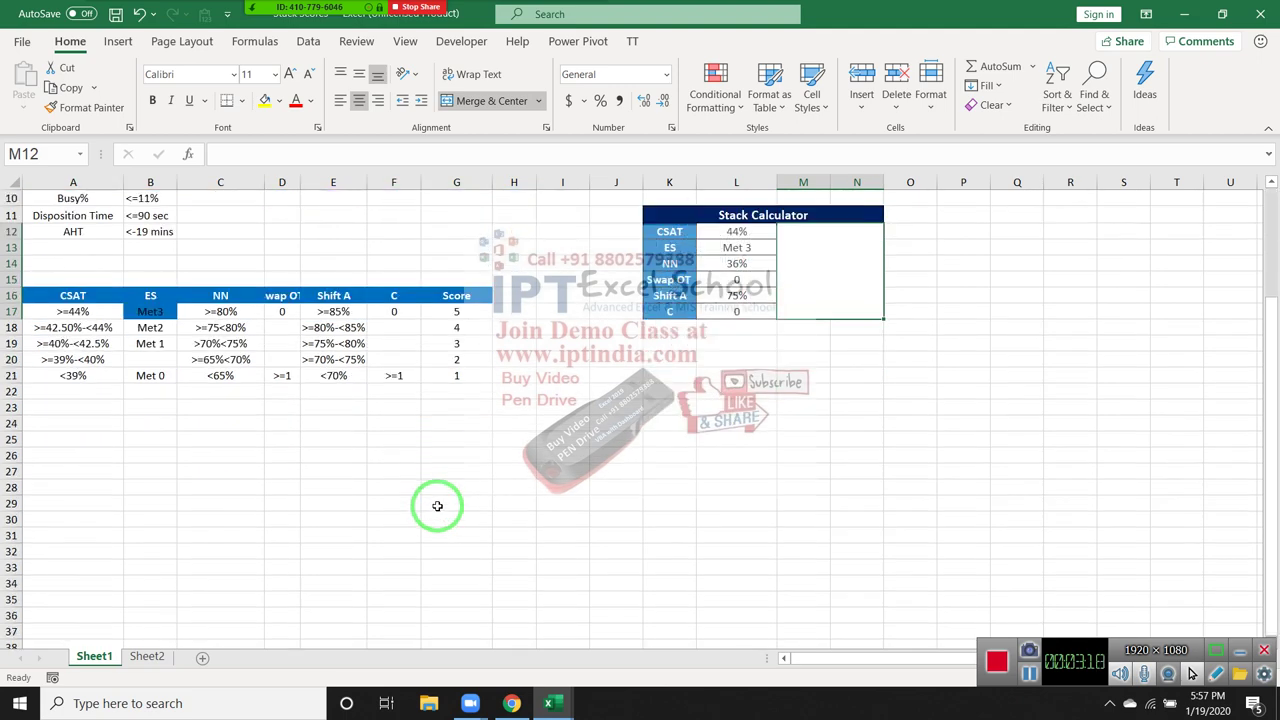
left_click(232, 380)
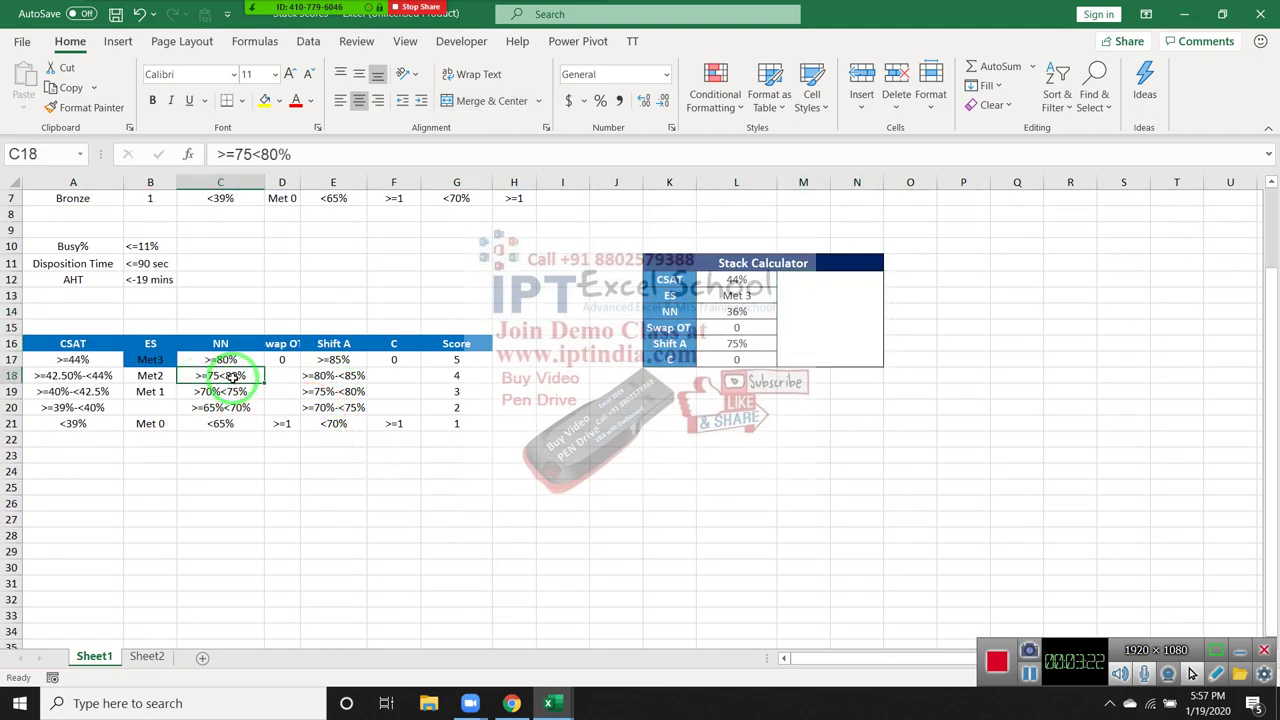
left_click(342, 376)
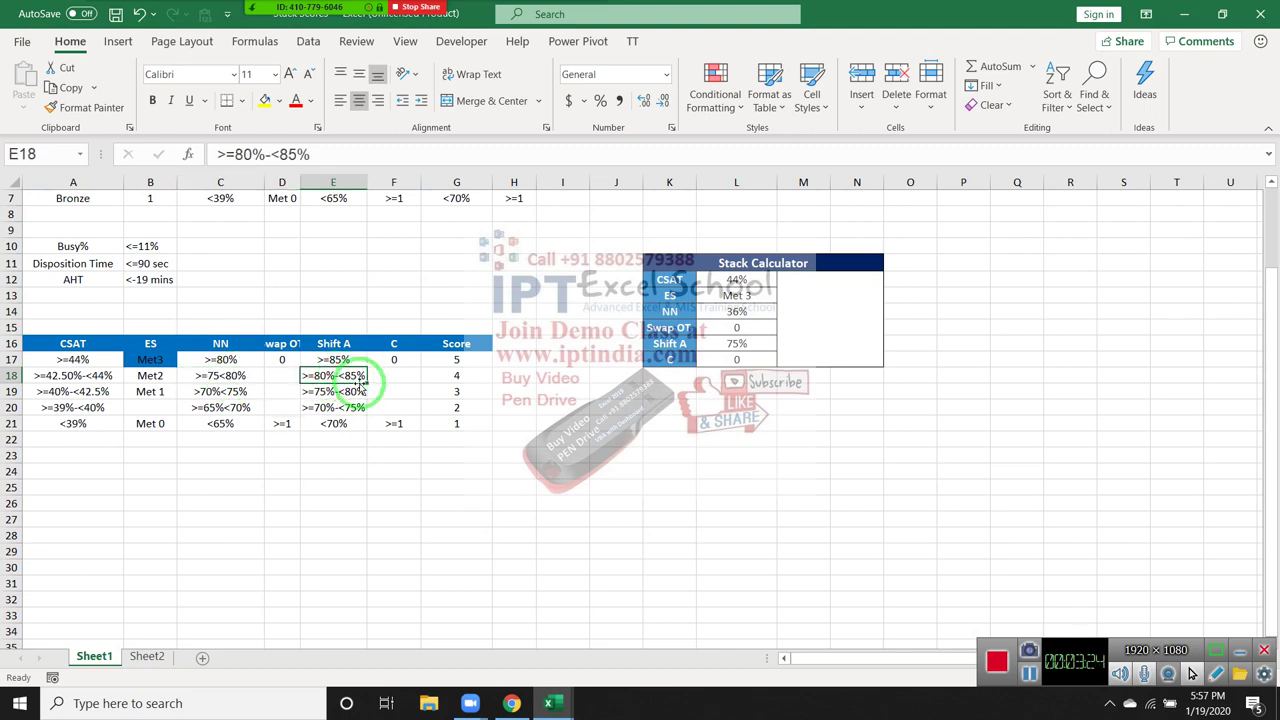
scroll(350, 400, "up", 2)
Step: Delete the duplicate criteria table in A15:G21
left_click_drag(76, 418, 480, 525)
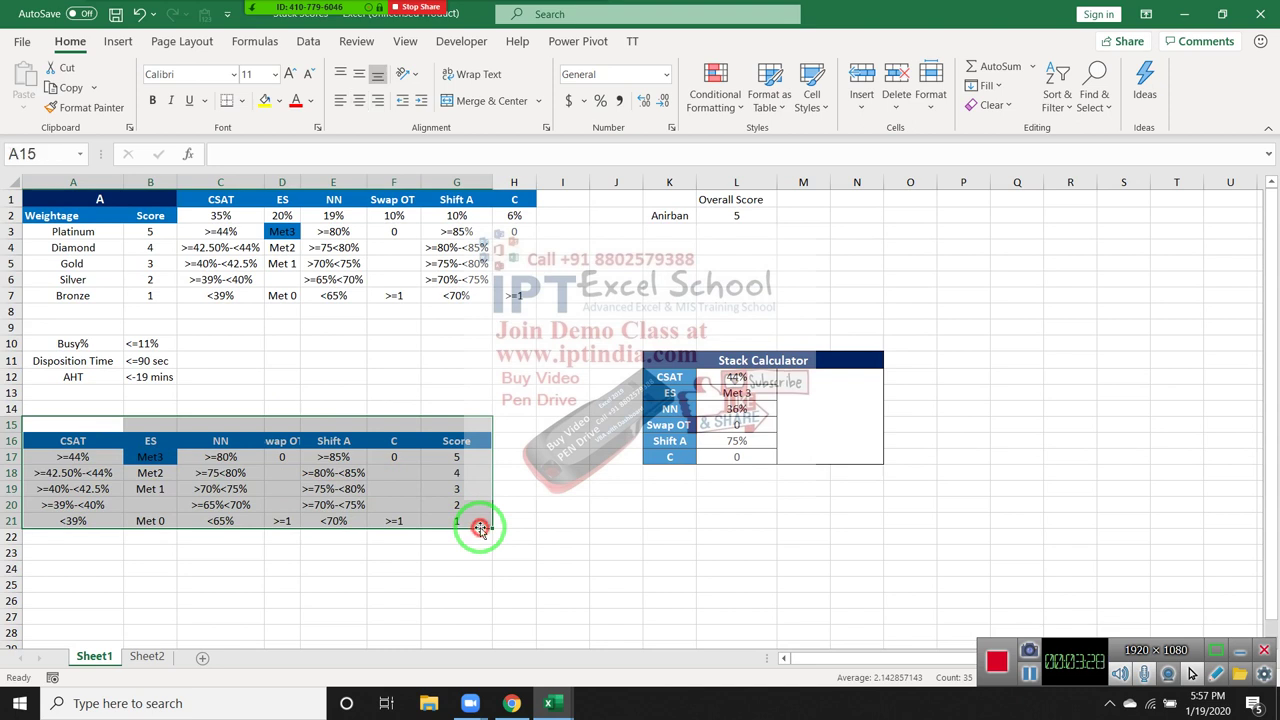
key("Delete")
left_click(335, 458)
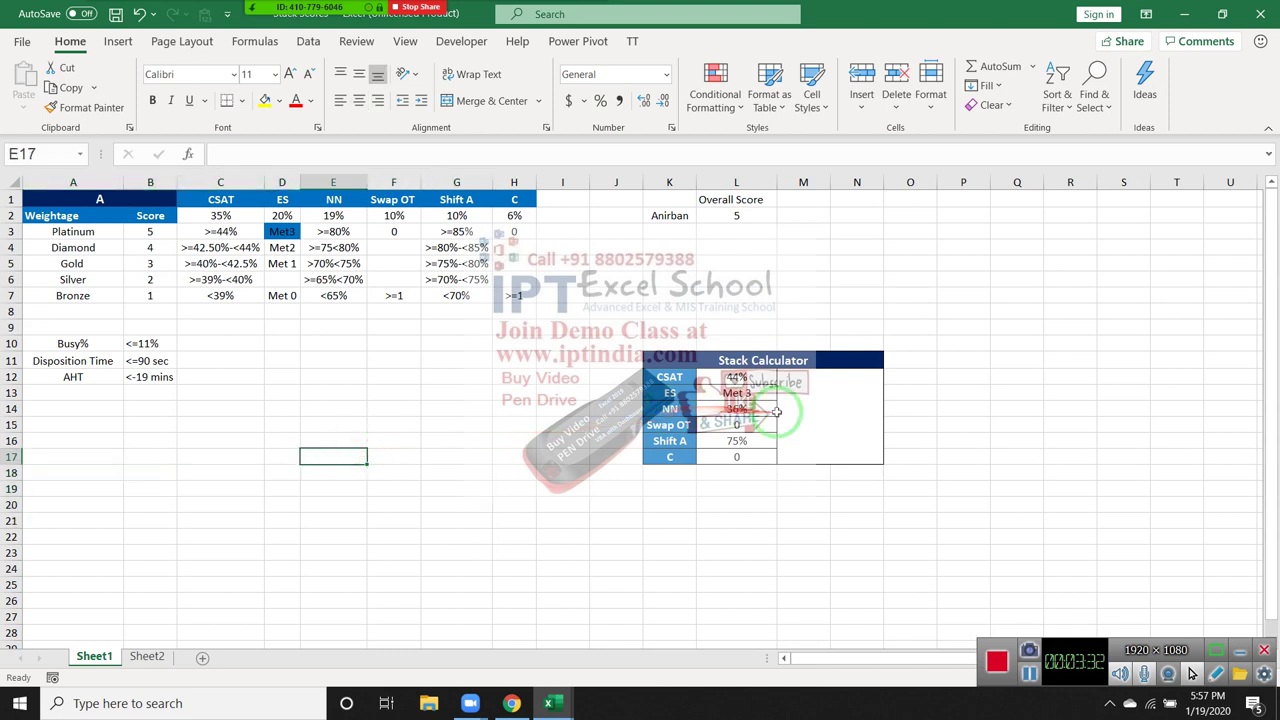
left_click_drag(218, 231, 505, 237)
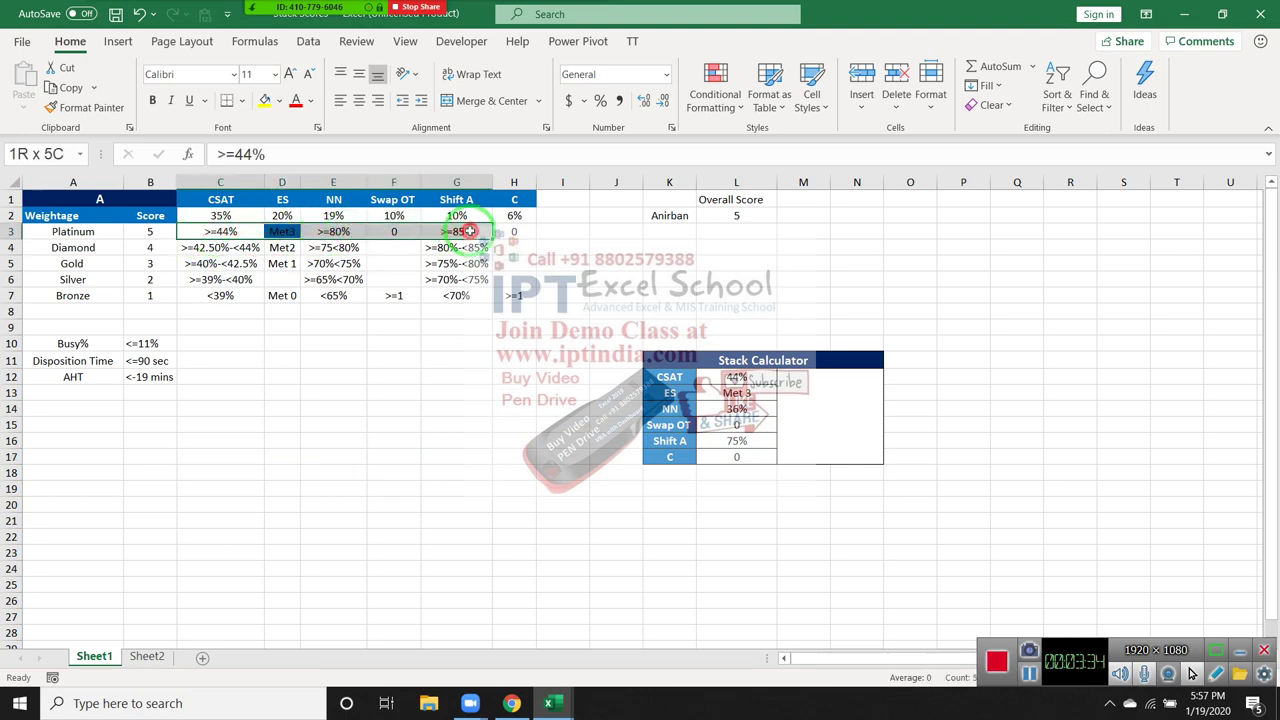
left_click(815, 407)
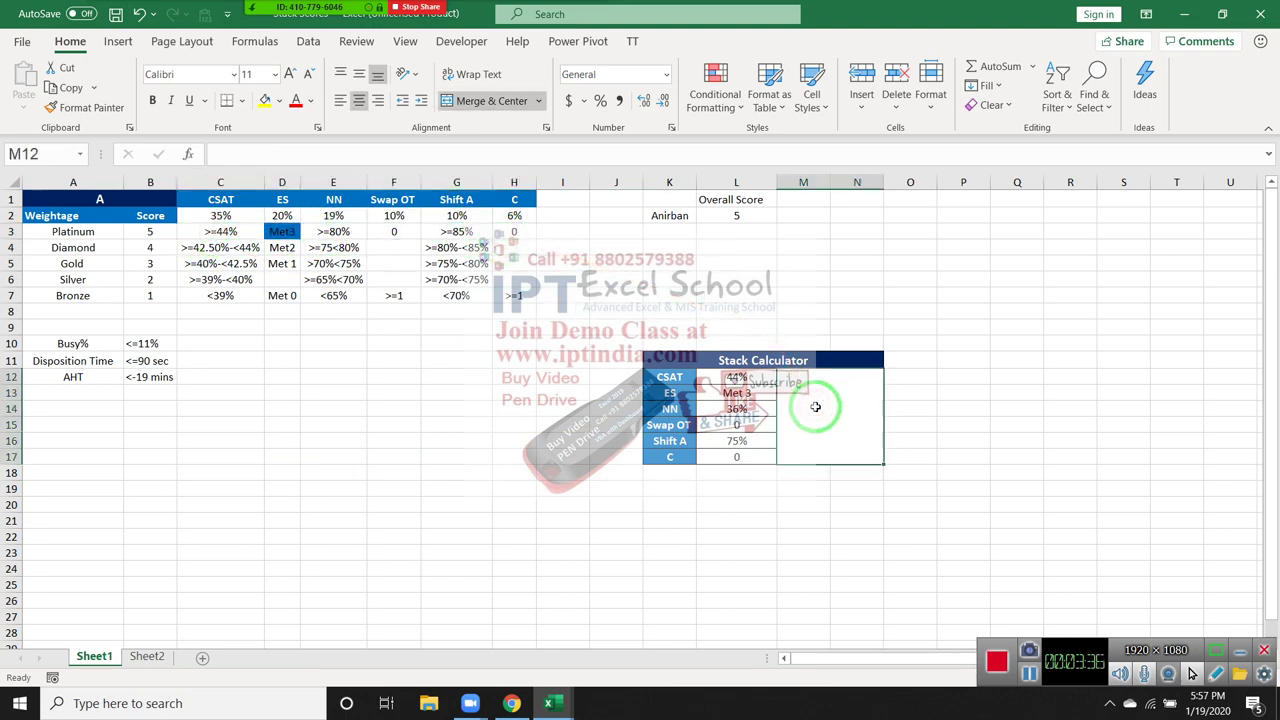
Step: Type =AND(L12<=44%,L13="Met3",L14 into M12, then place the cursor after L12
type("=")
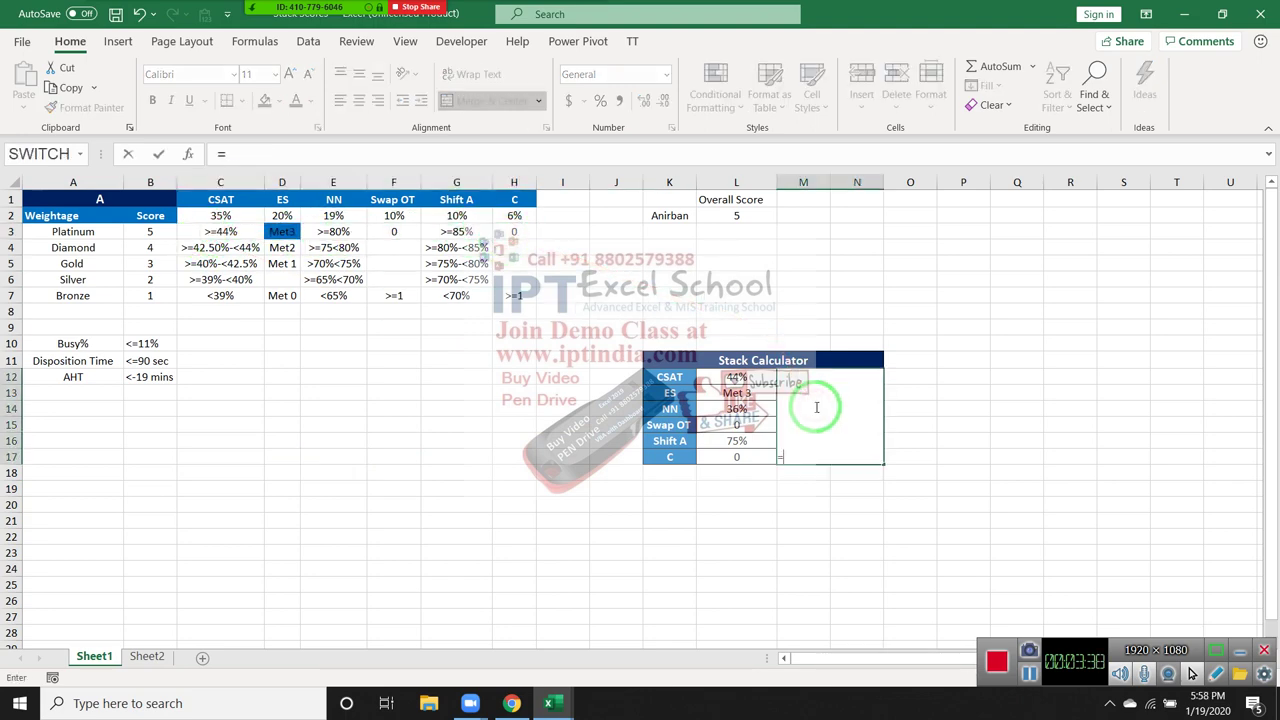
type("and")
key("Tab")
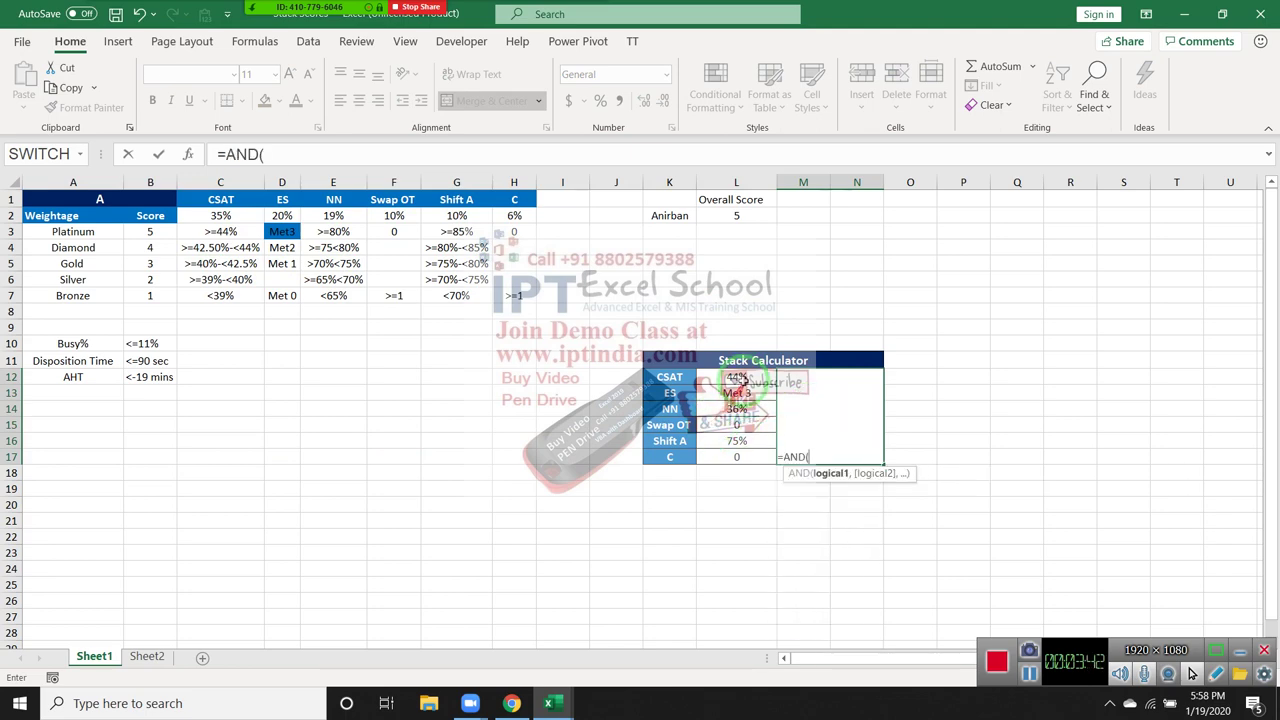
left_click(736, 380)
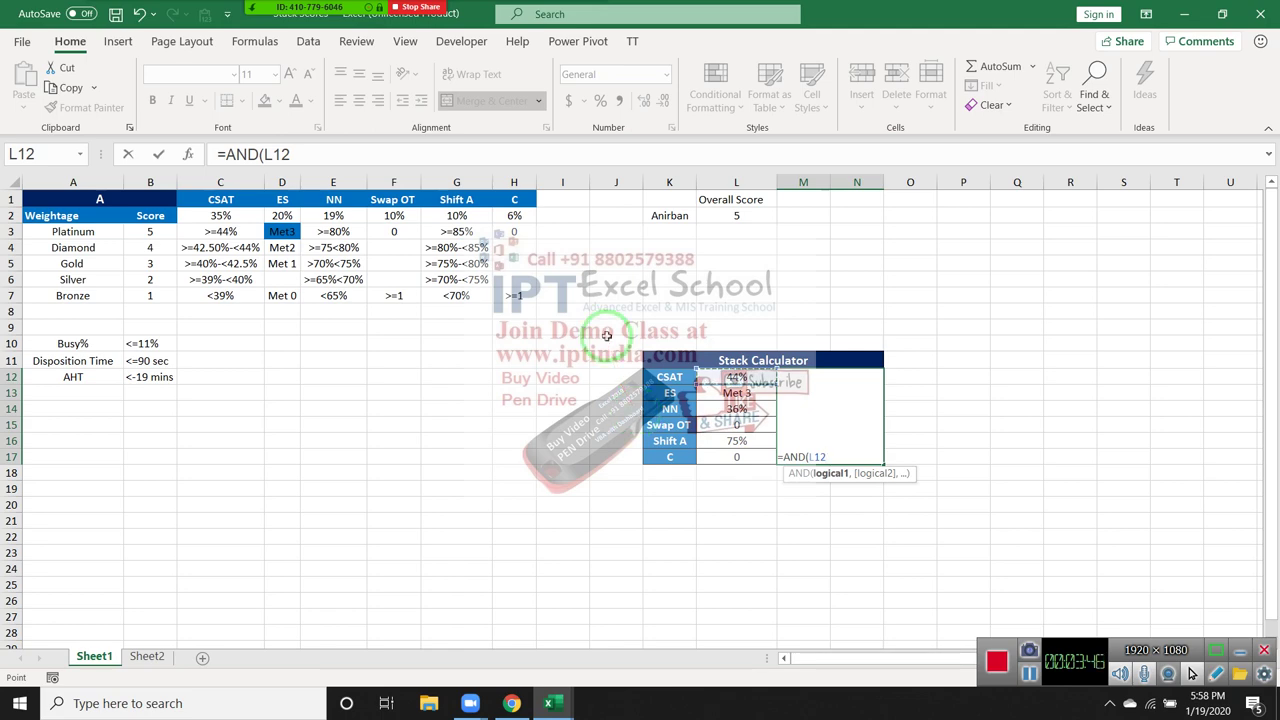
type("<=")
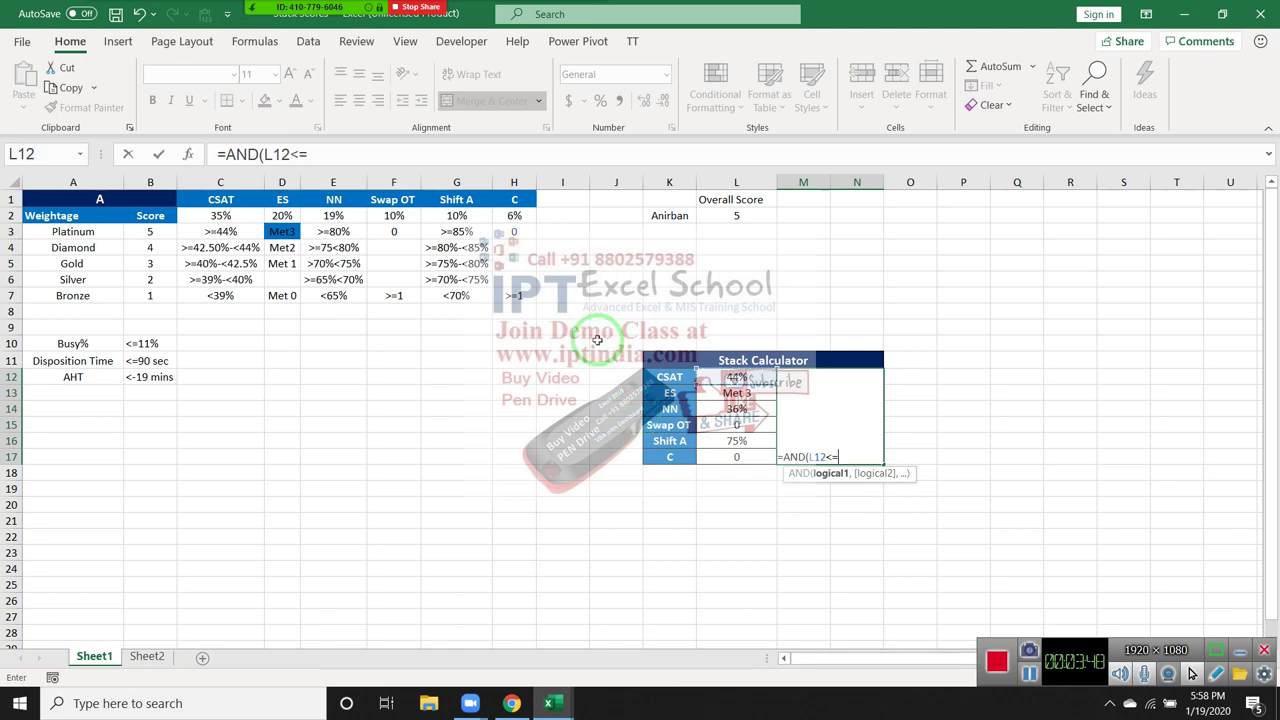
type("44")
type("%")
type(",")
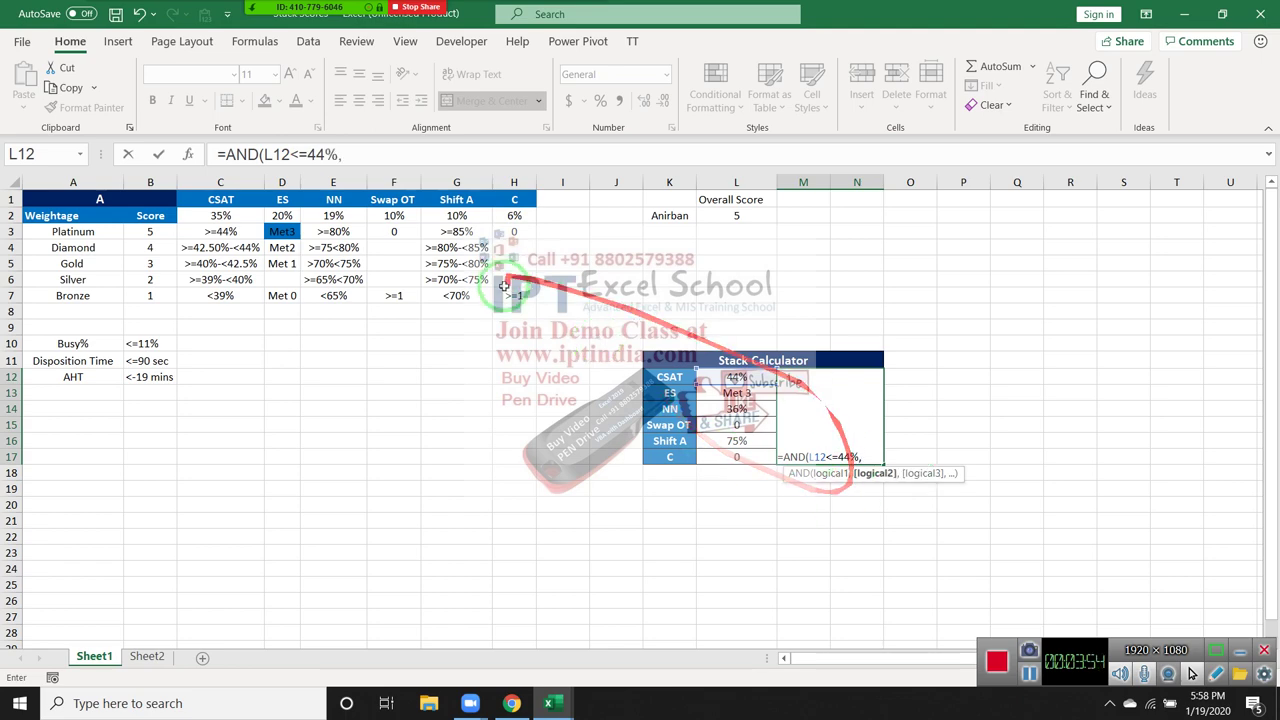
left_click(736, 393)
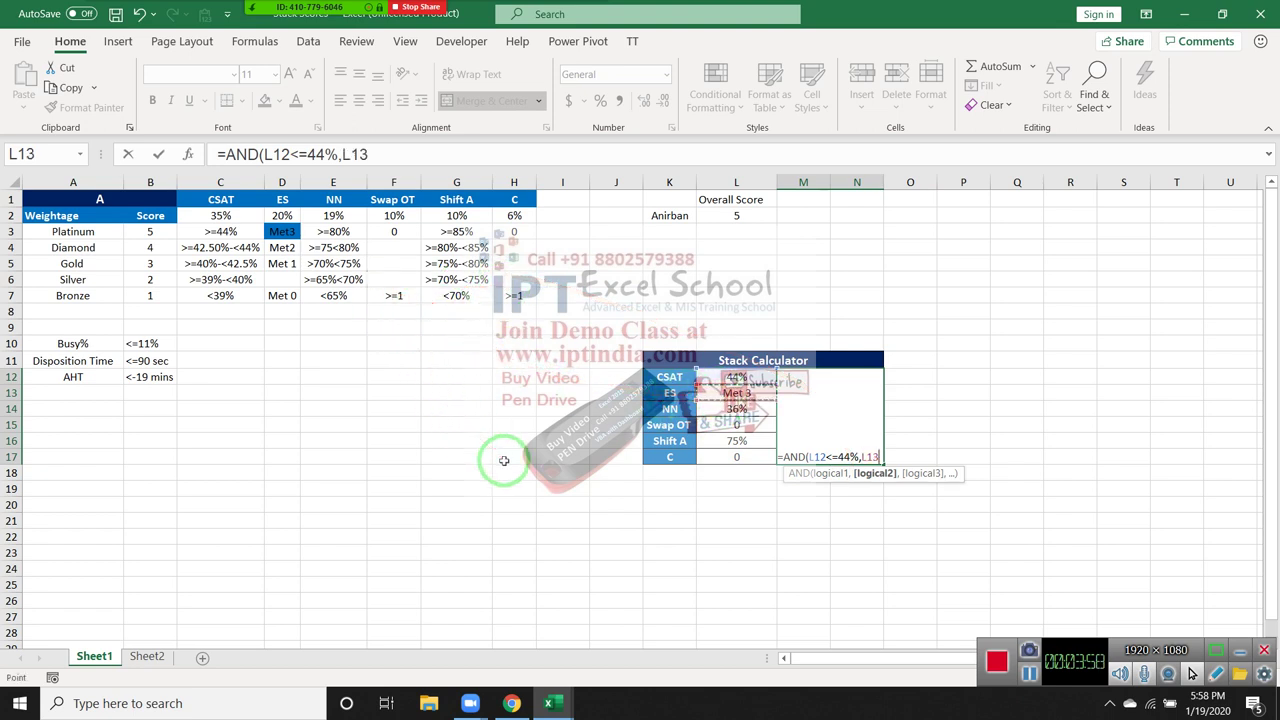
type("=\"")
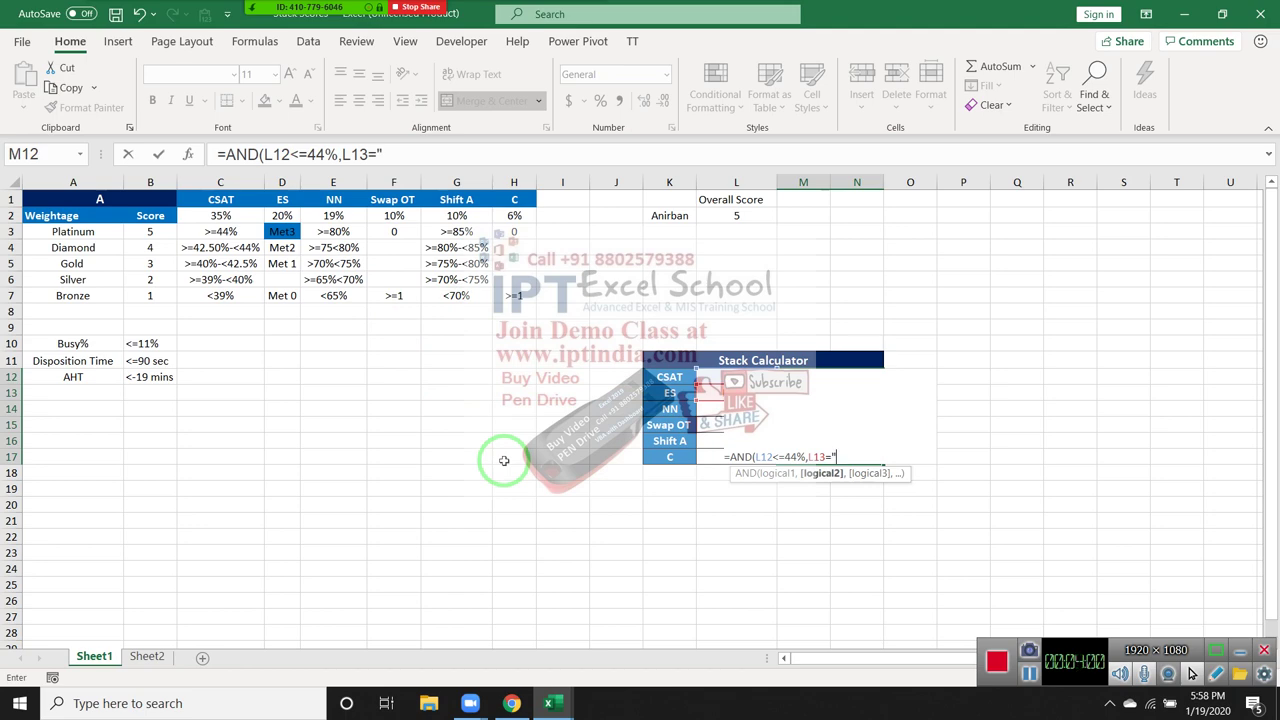
type("Met")
type("3\"")
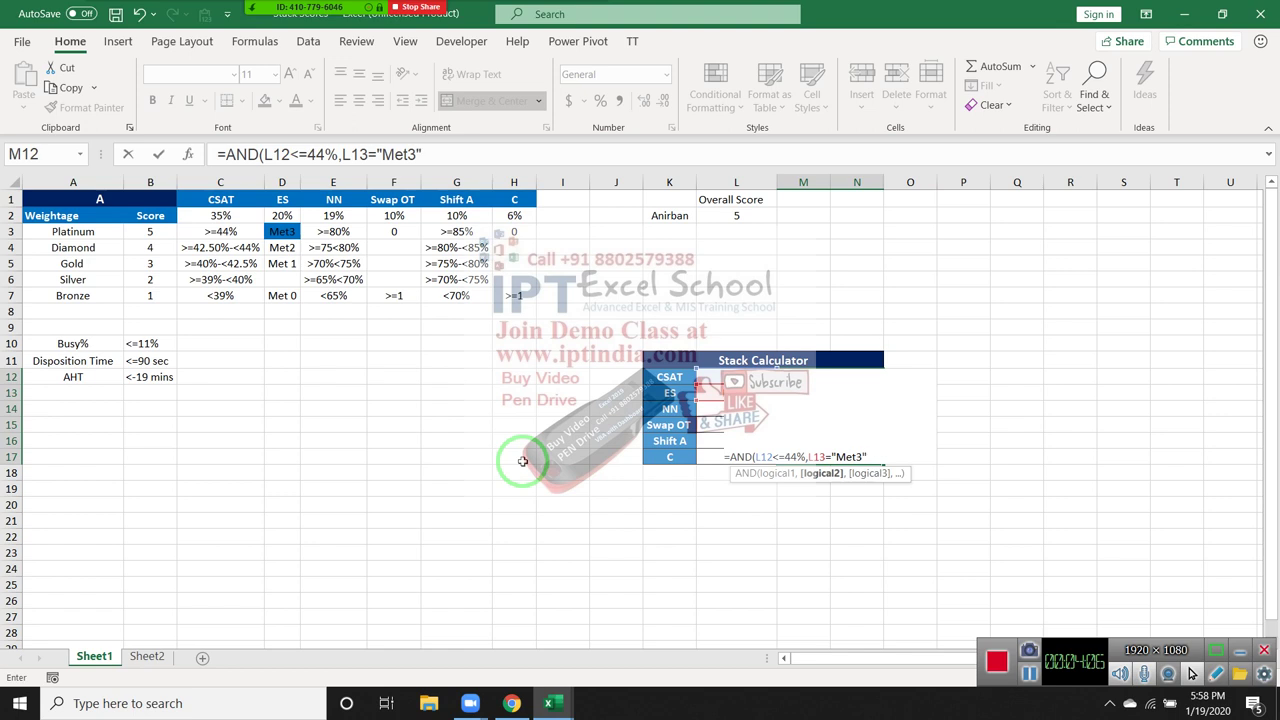
type(",")
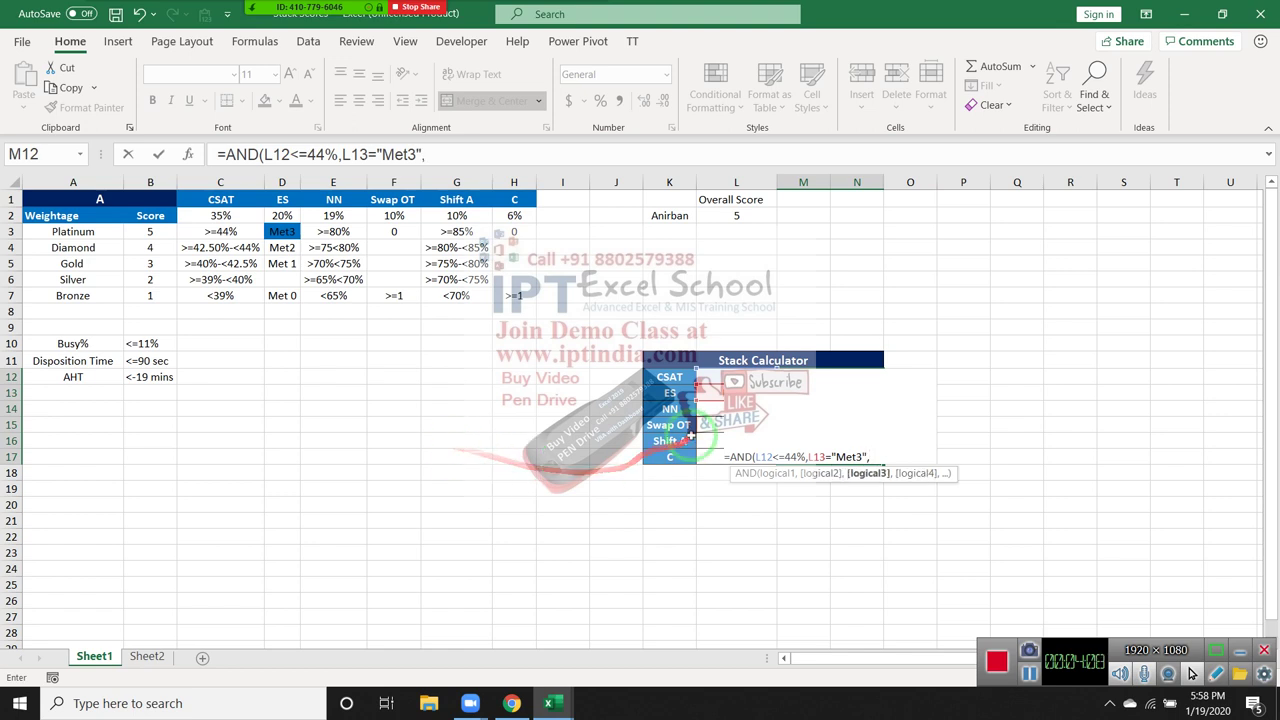
left_click(705, 409)
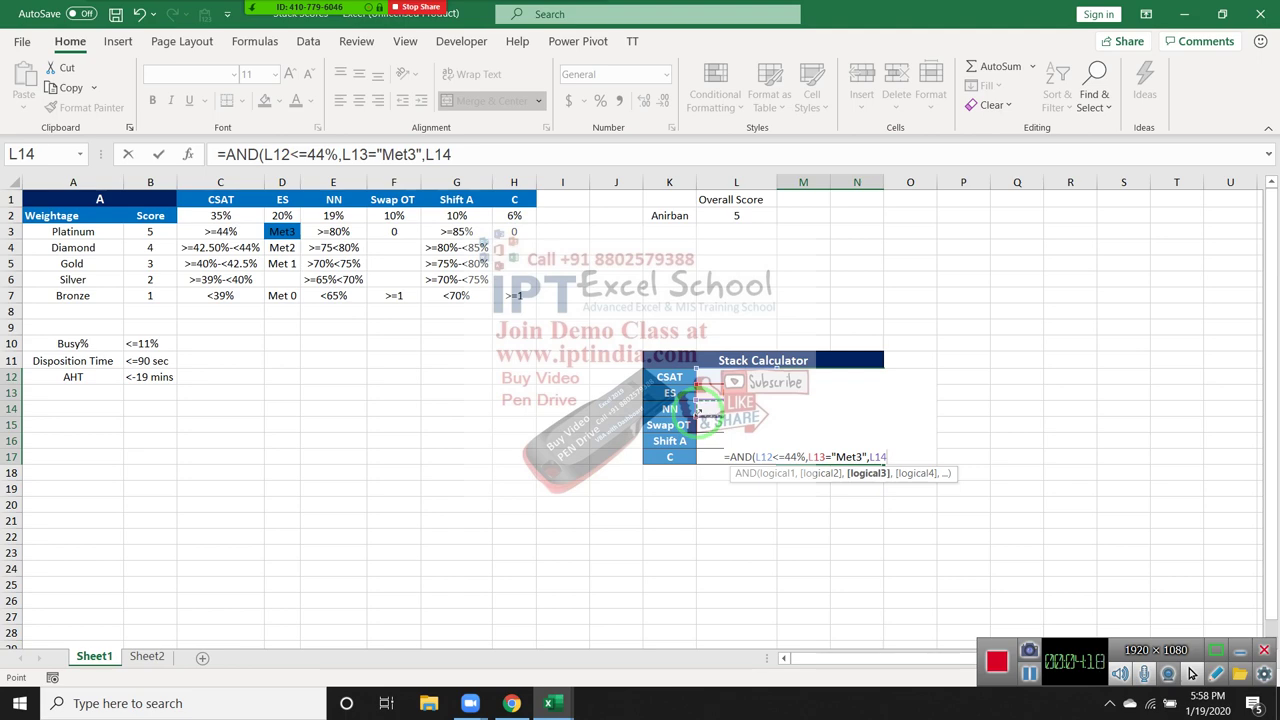
left_click(774, 456)
Step: Change the L12 test to >=44% and add the condition L14>80%
key("BackSpace")
type(">")
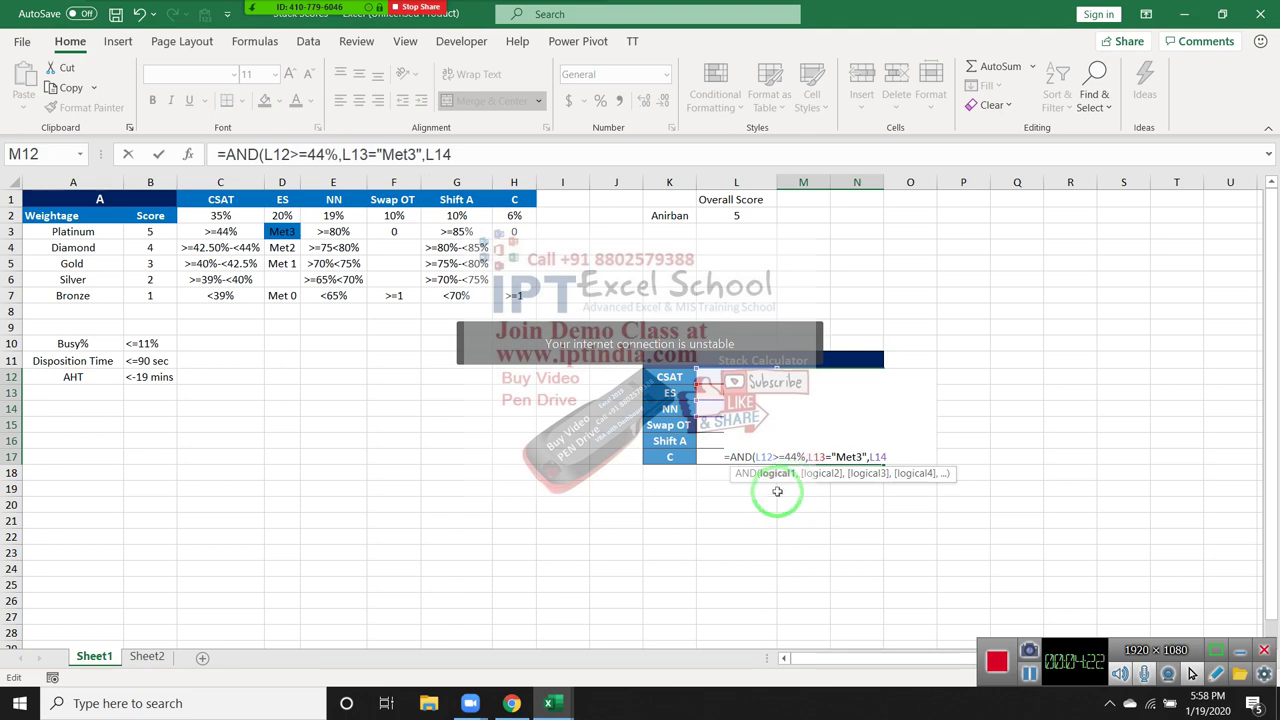
left_click(887, 457)
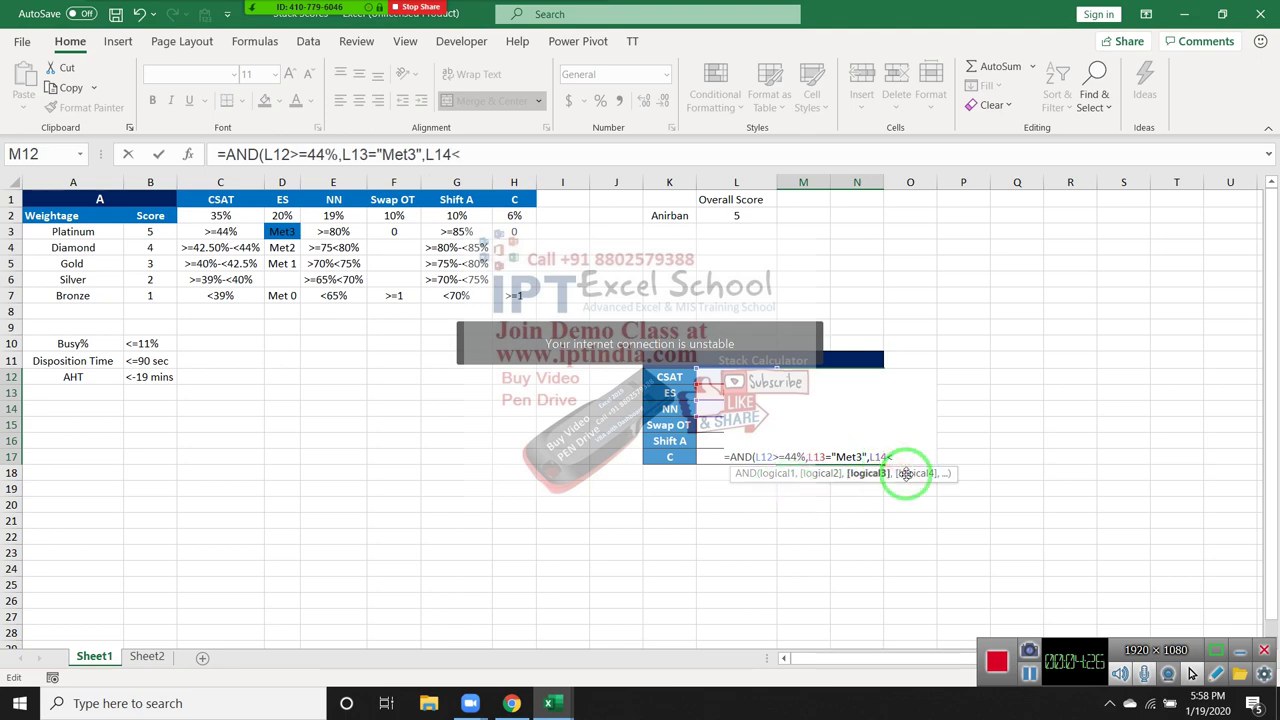
type("=8")
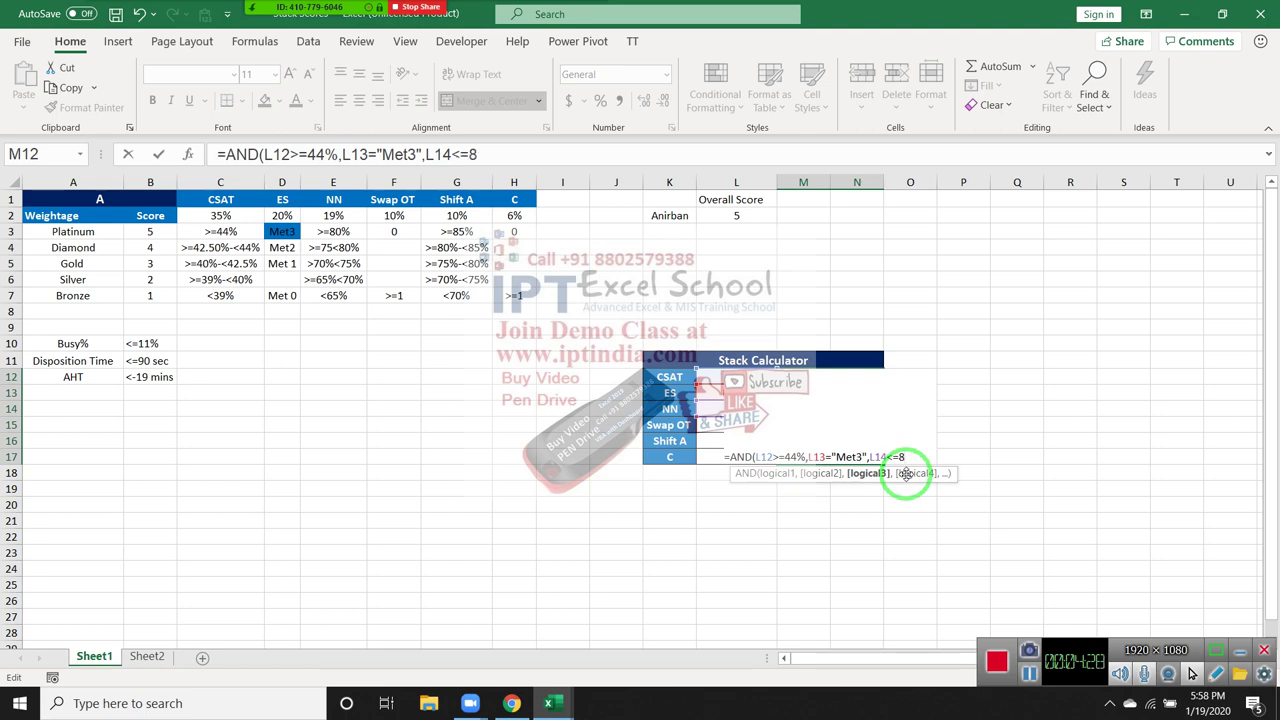
key("BackSpace")
key("BackSpace")
key("BackSpace")
type(">")
type("80")
type("%")
type(",")
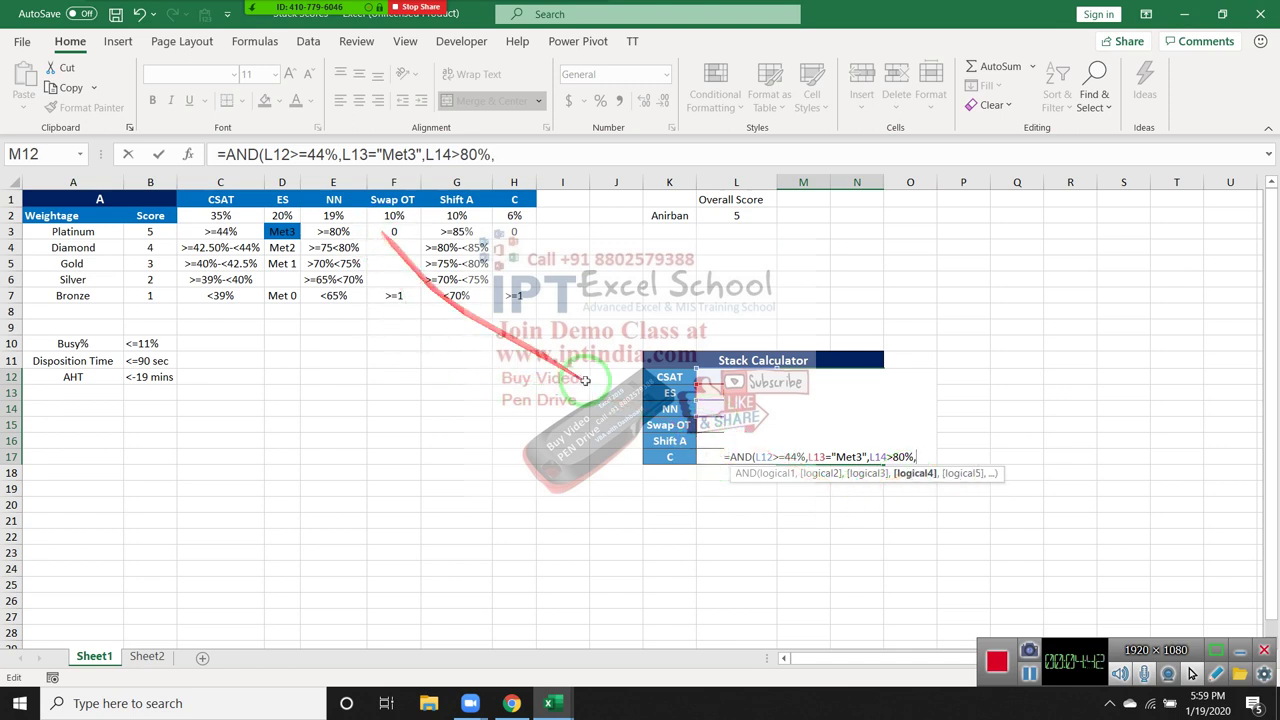
Step: Add L15=0, K16>=85% and K17=0, close the AND and commit it to M12
left_click(708, 424)
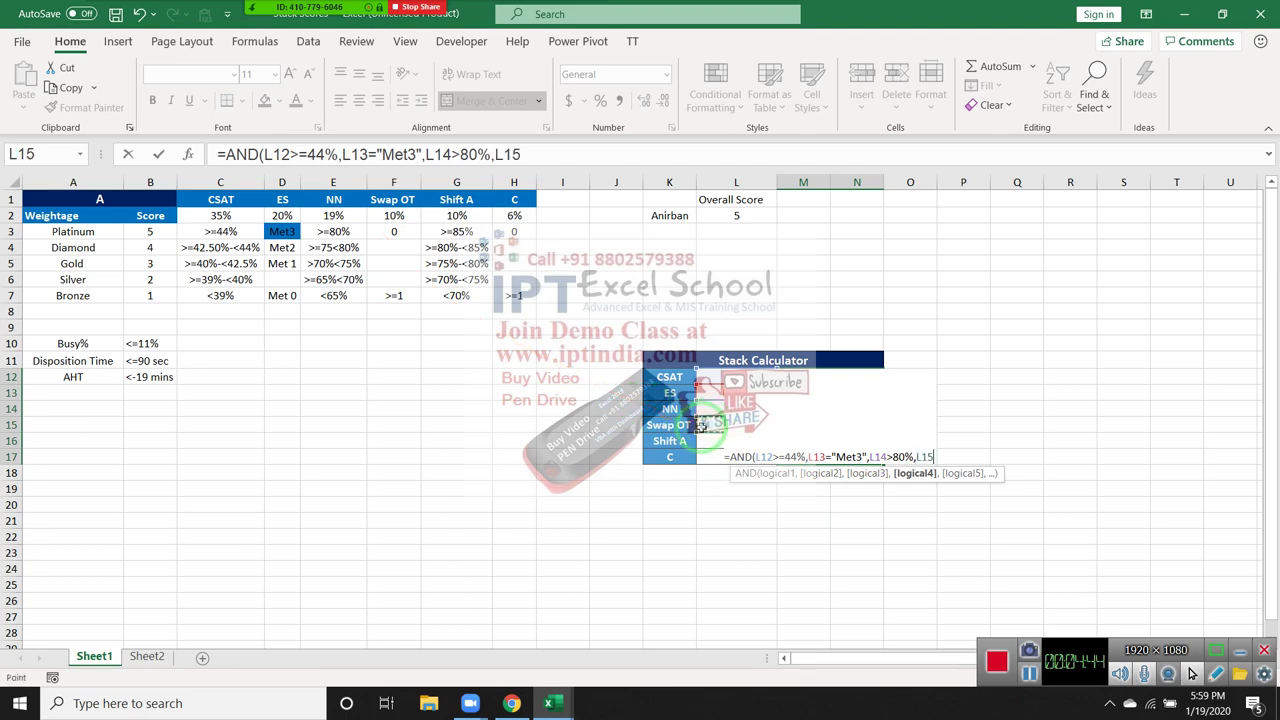
type("=0,")
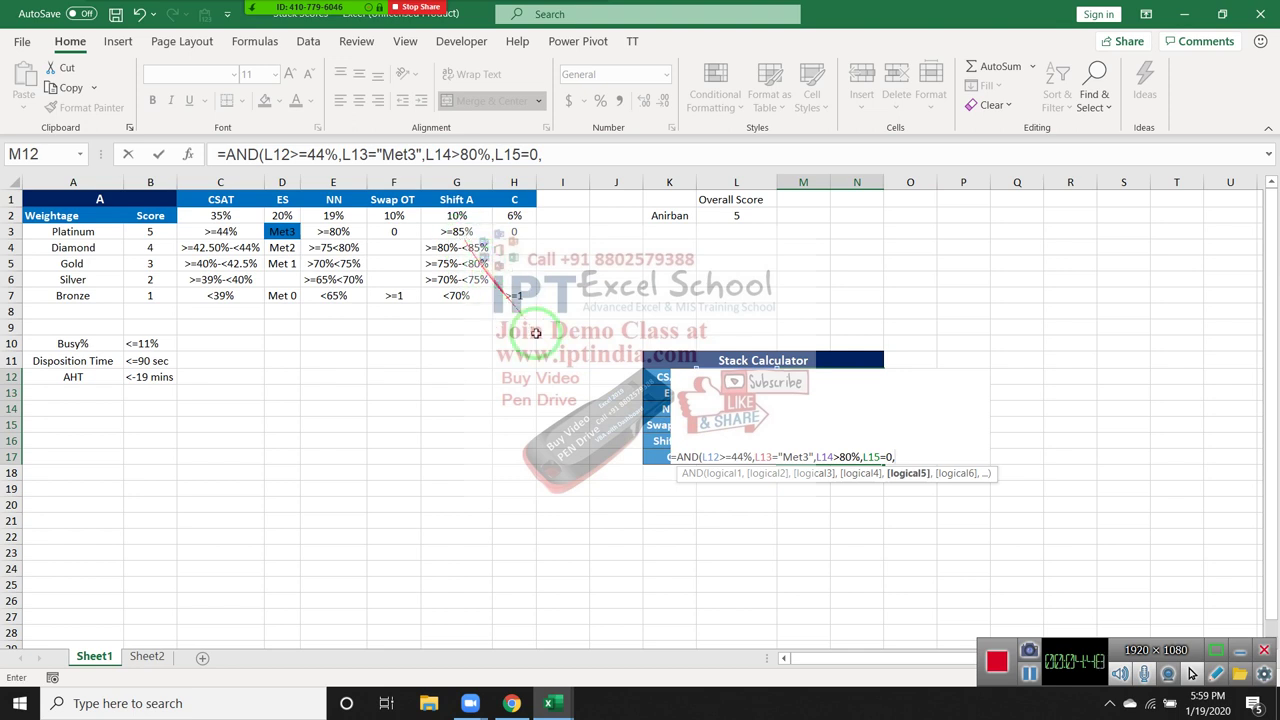
left_click(670, 441)
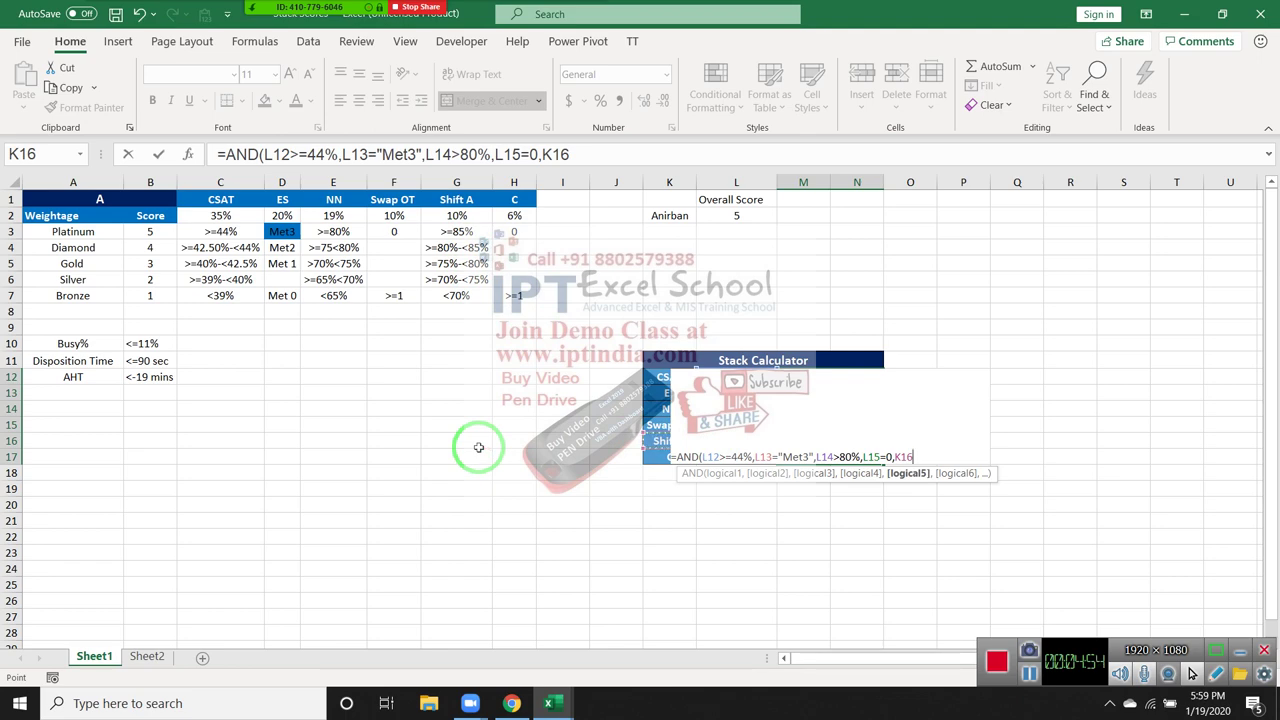
type(">")
type("=85")
type("%")
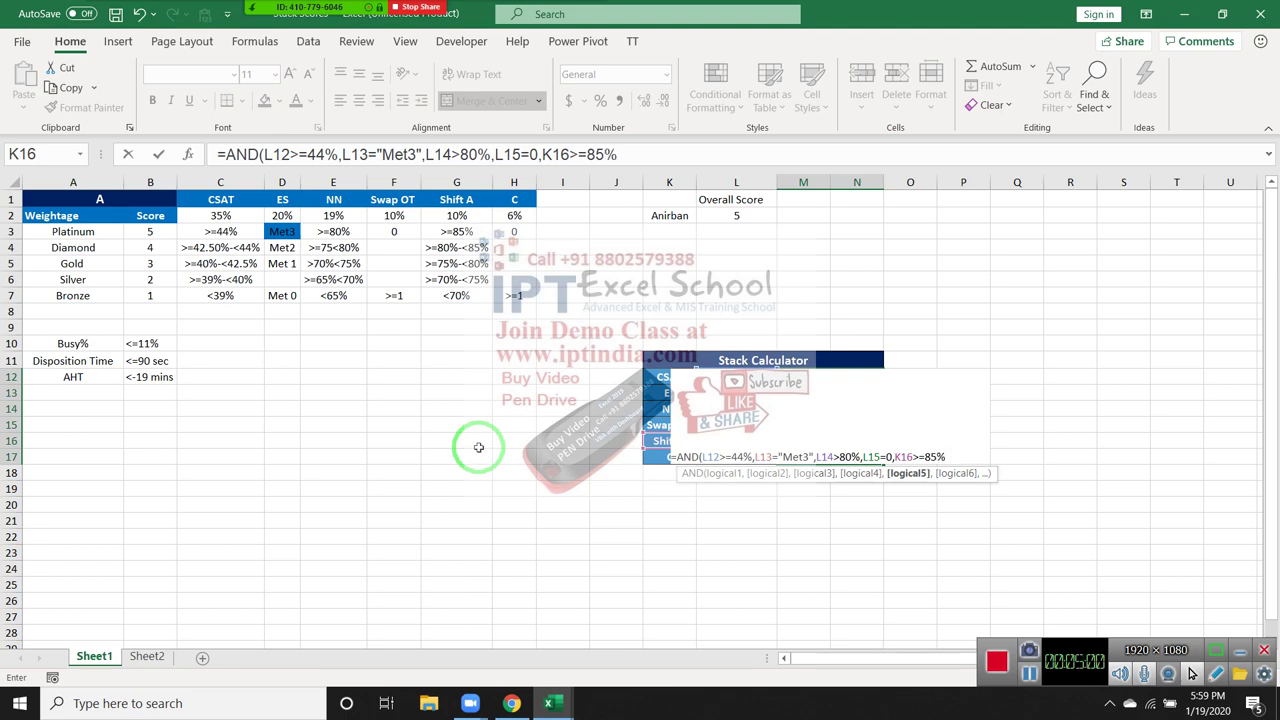
type(",")
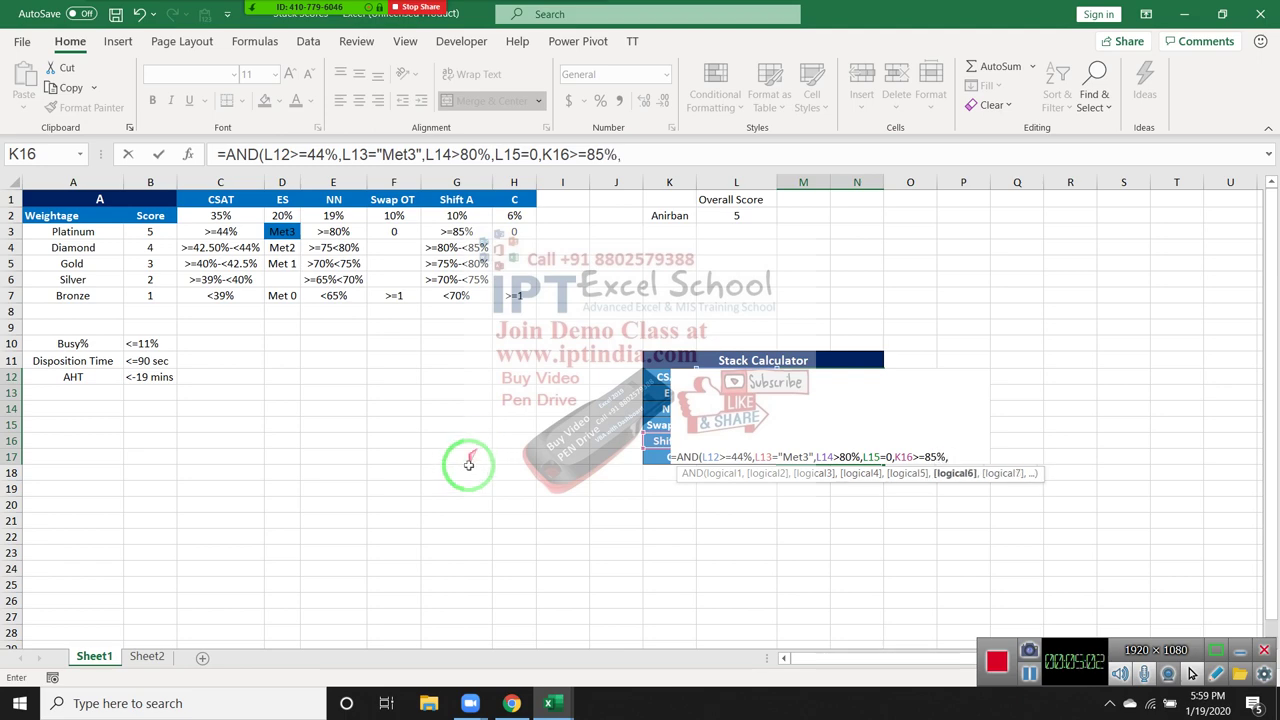
left_click(659, 462)
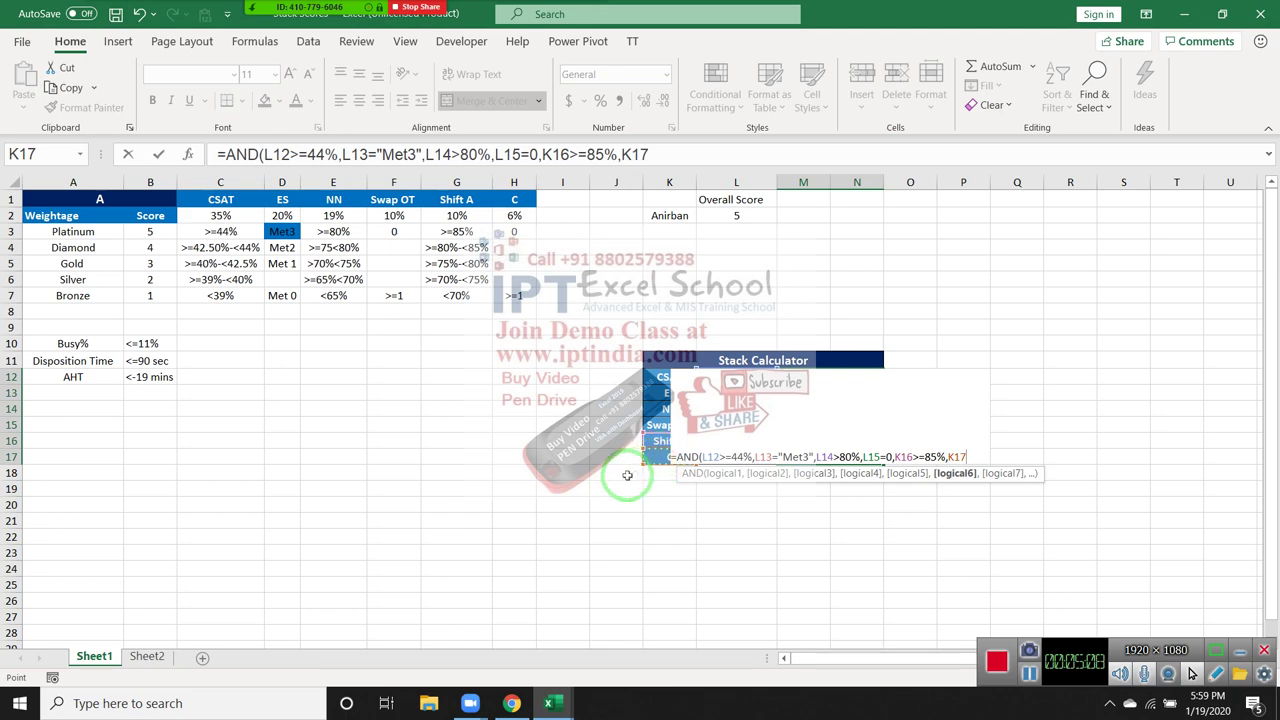
type("=")
type("0")
type(")")
key("Return")
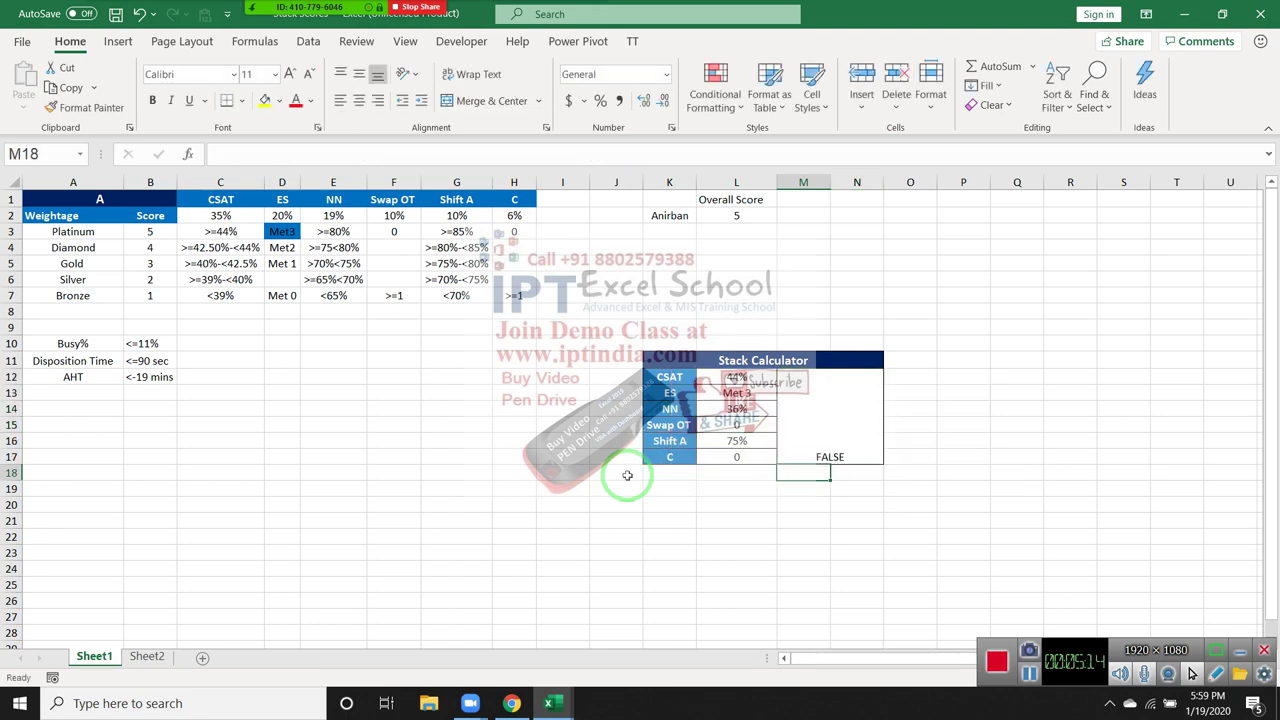
Step: Change the ES criterion in M12's formula from "Met3" to "Met 3"
key("Up")
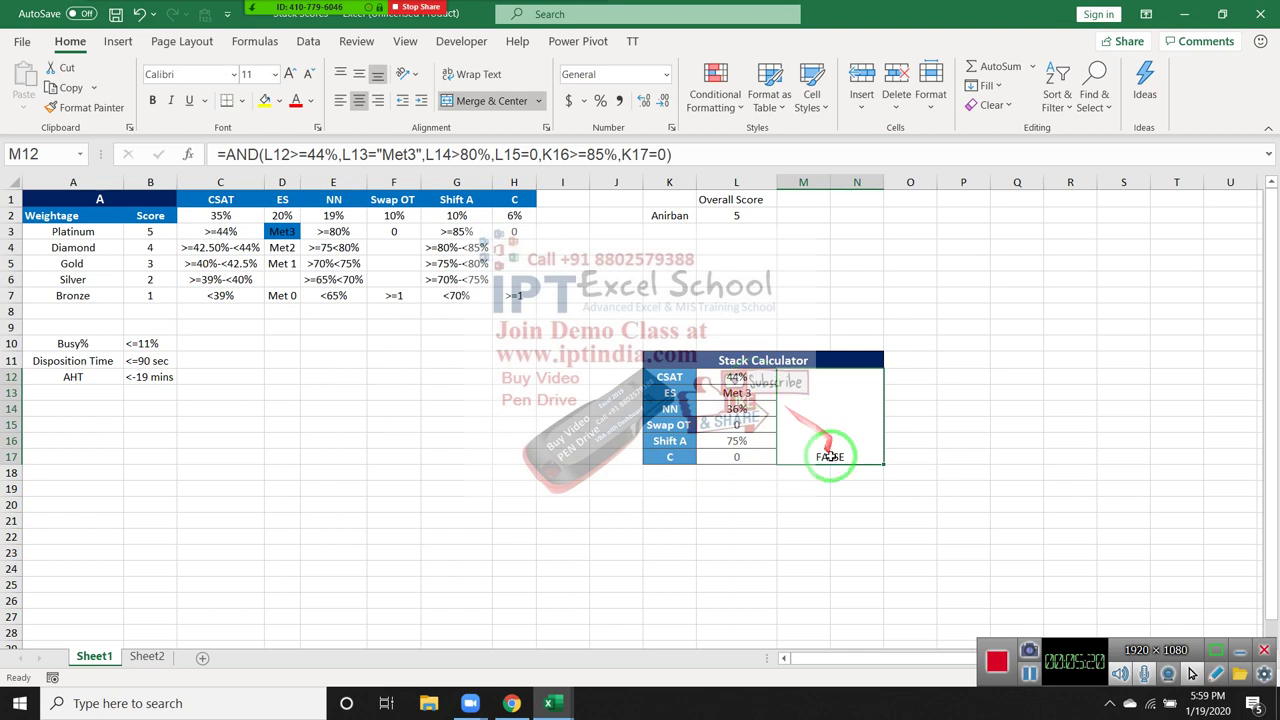
left_click_drag(358, 220, 717, 342)
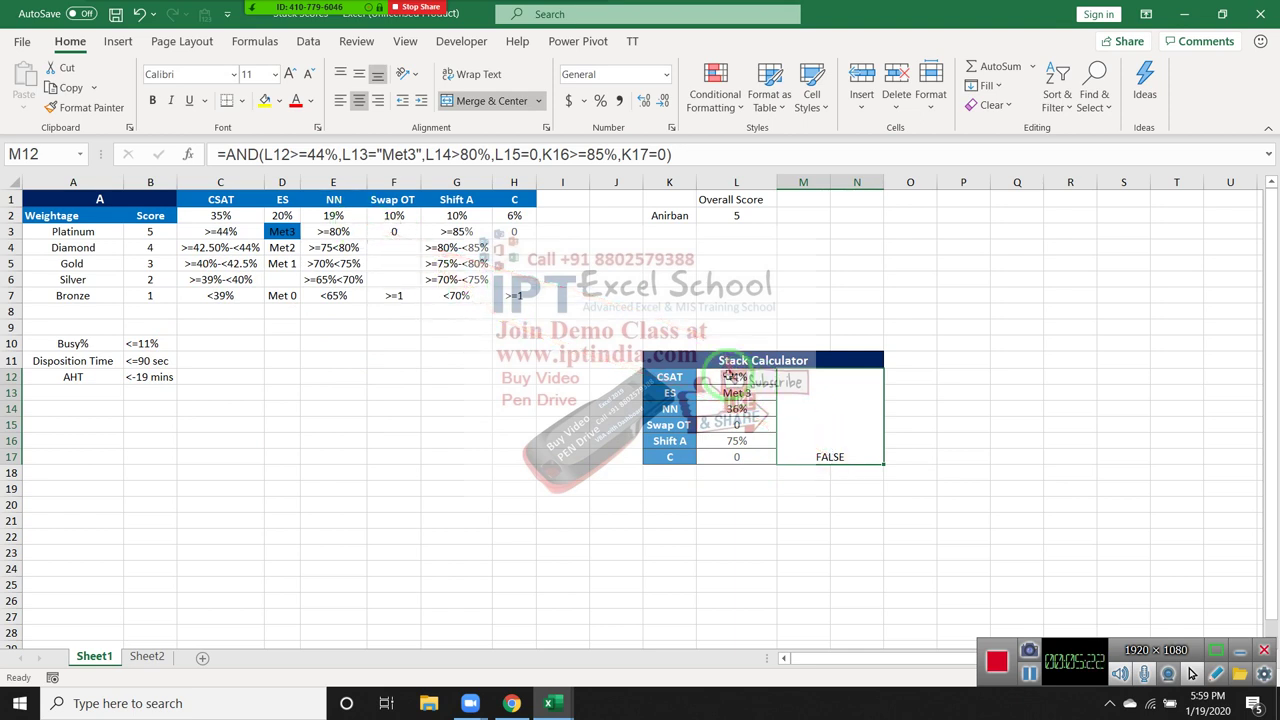
left_click(407, 158)
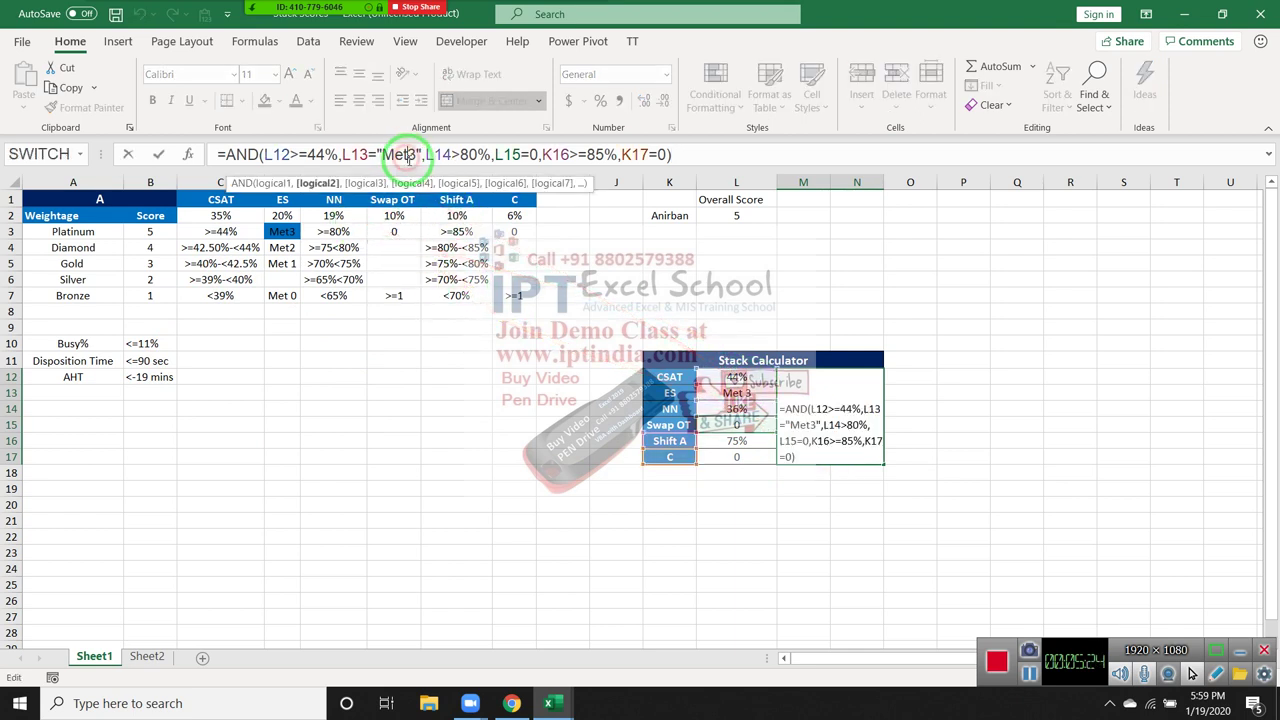
key("Return")
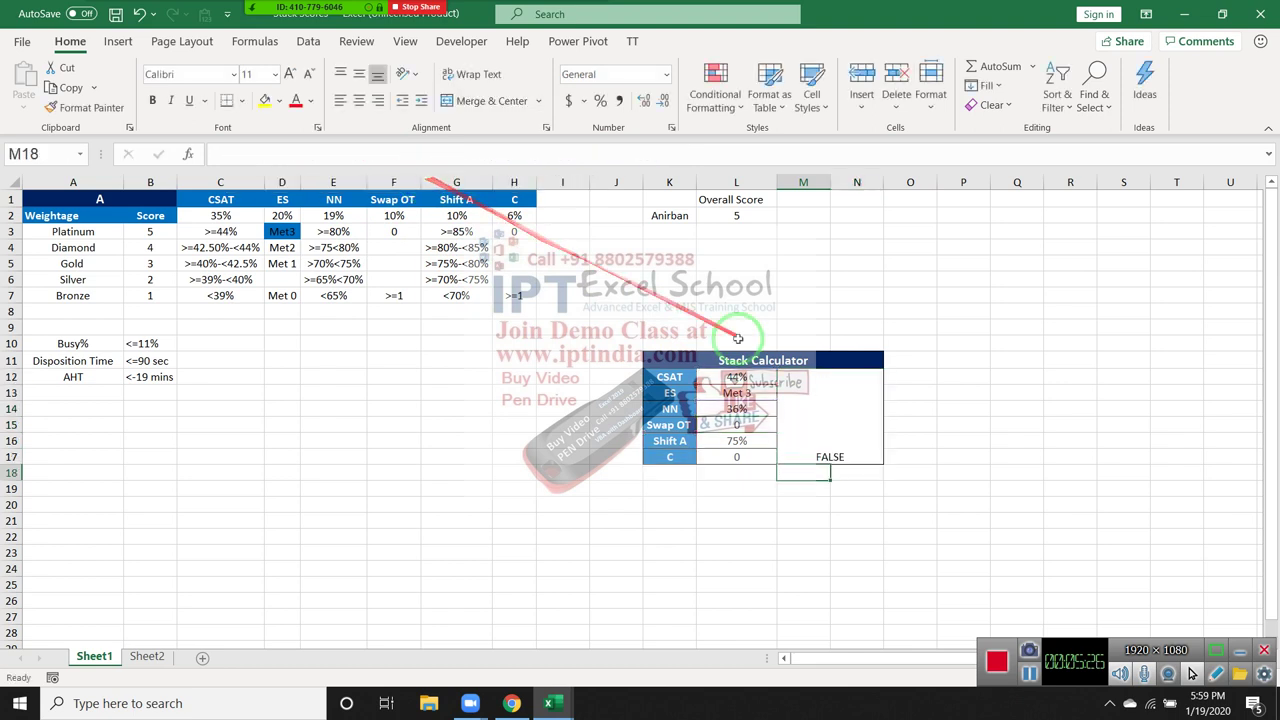
left_click(846, 449)
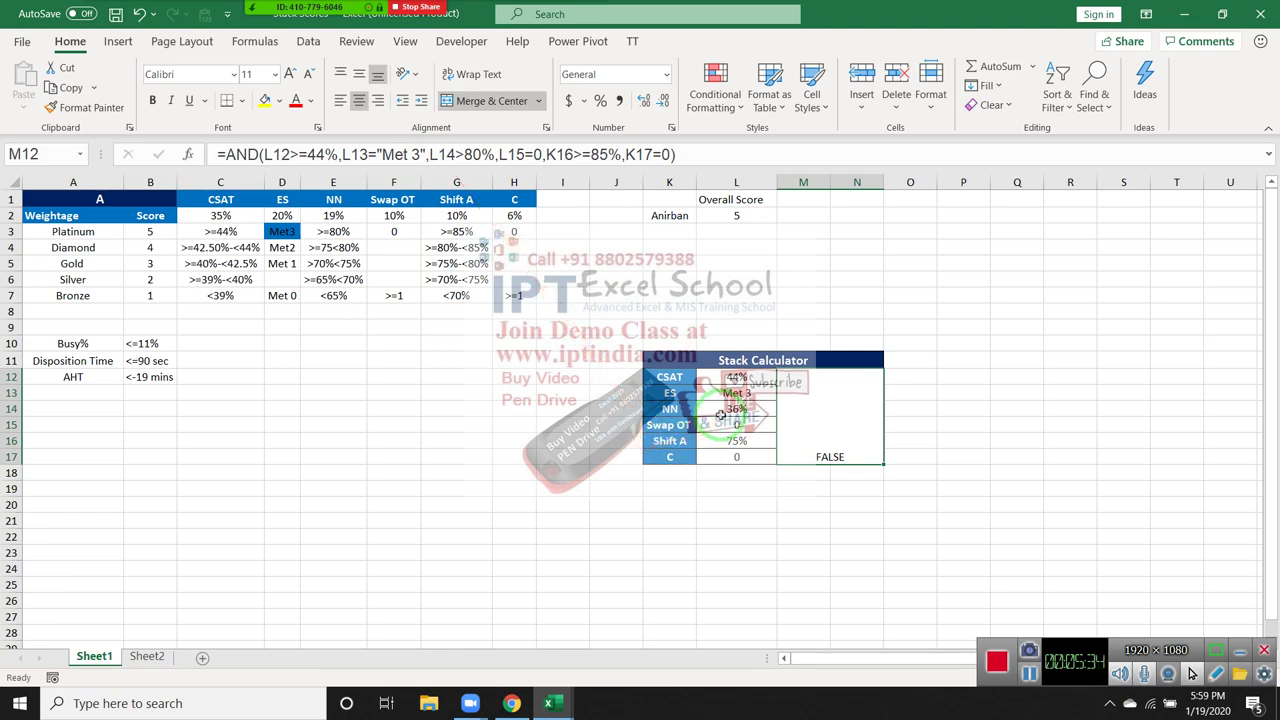
Step: Set the NN value in L14 to 95%
left_click(720, 413)
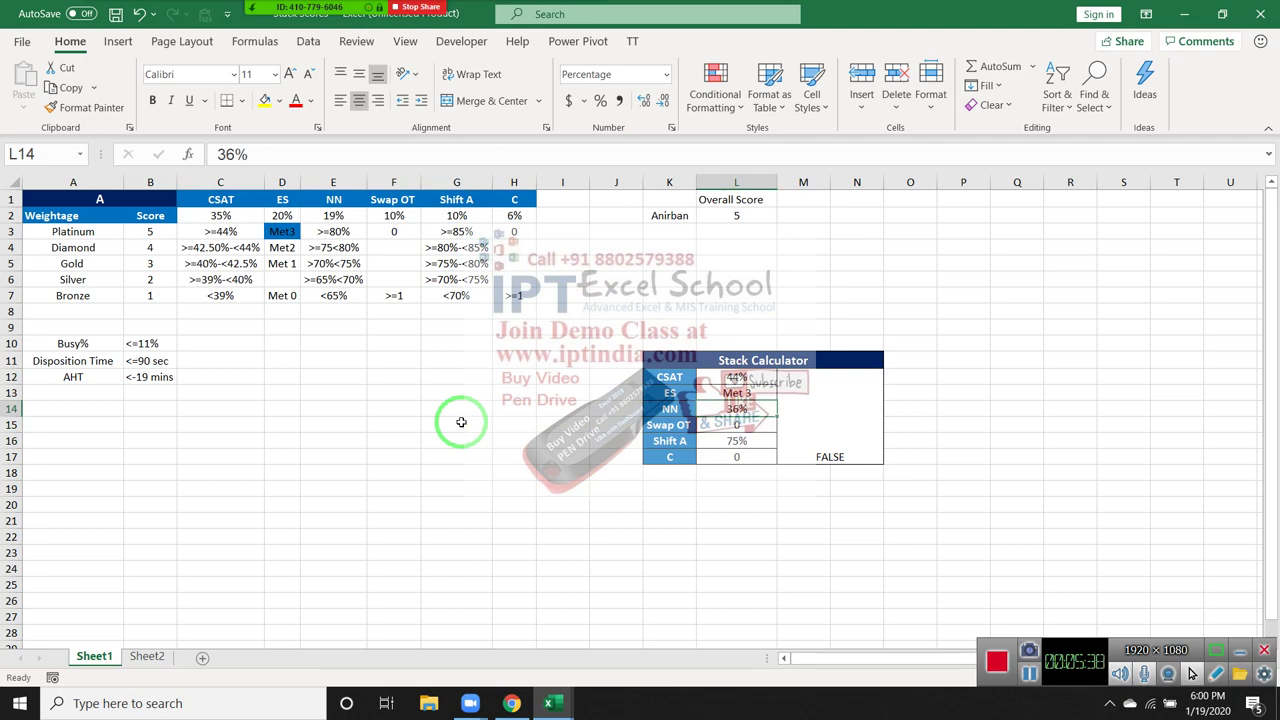
type("95")
key("Return")
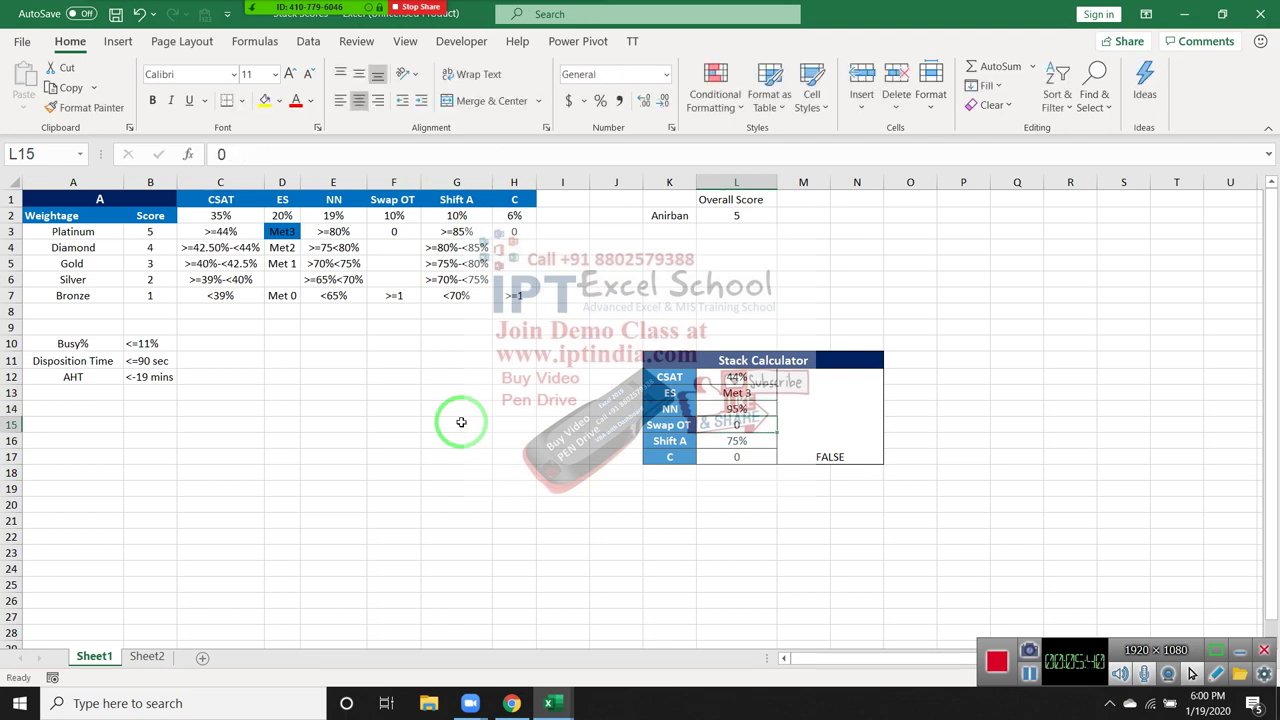
key("Up")
key("Right")
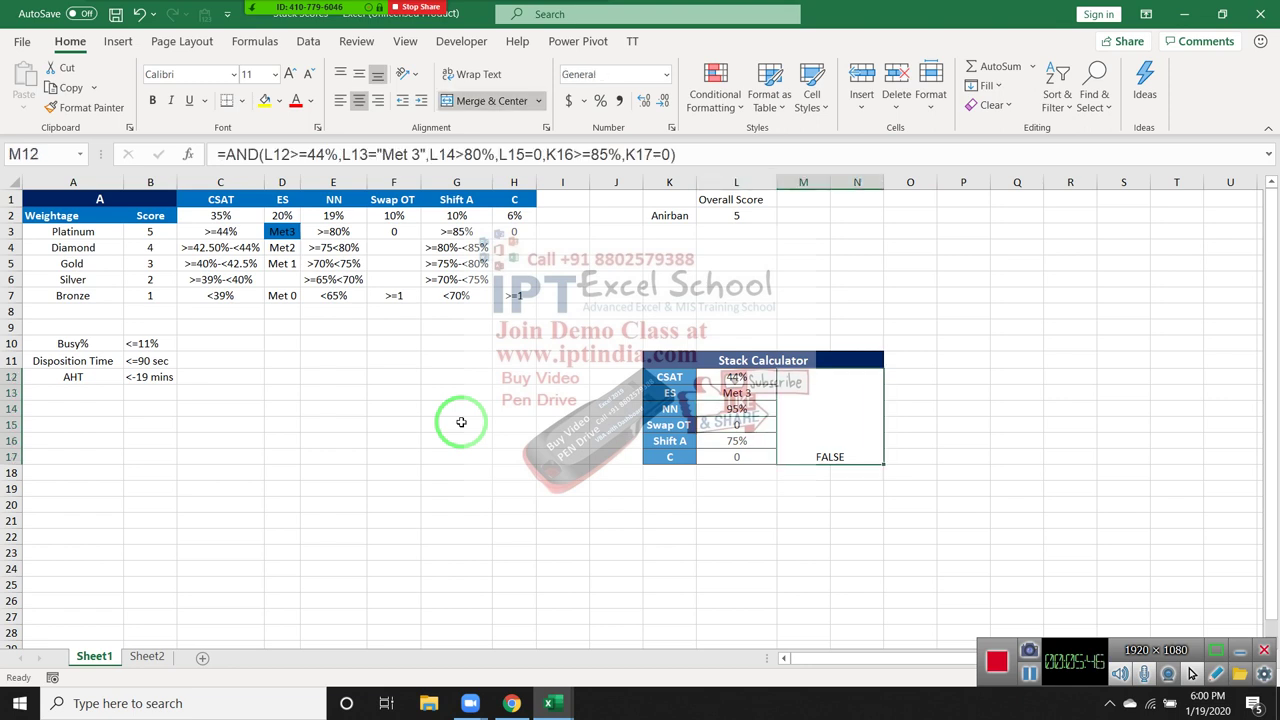
key("Left")
Step: Set the Shift A value in L16 to 95%
key("Down")
key("Down")
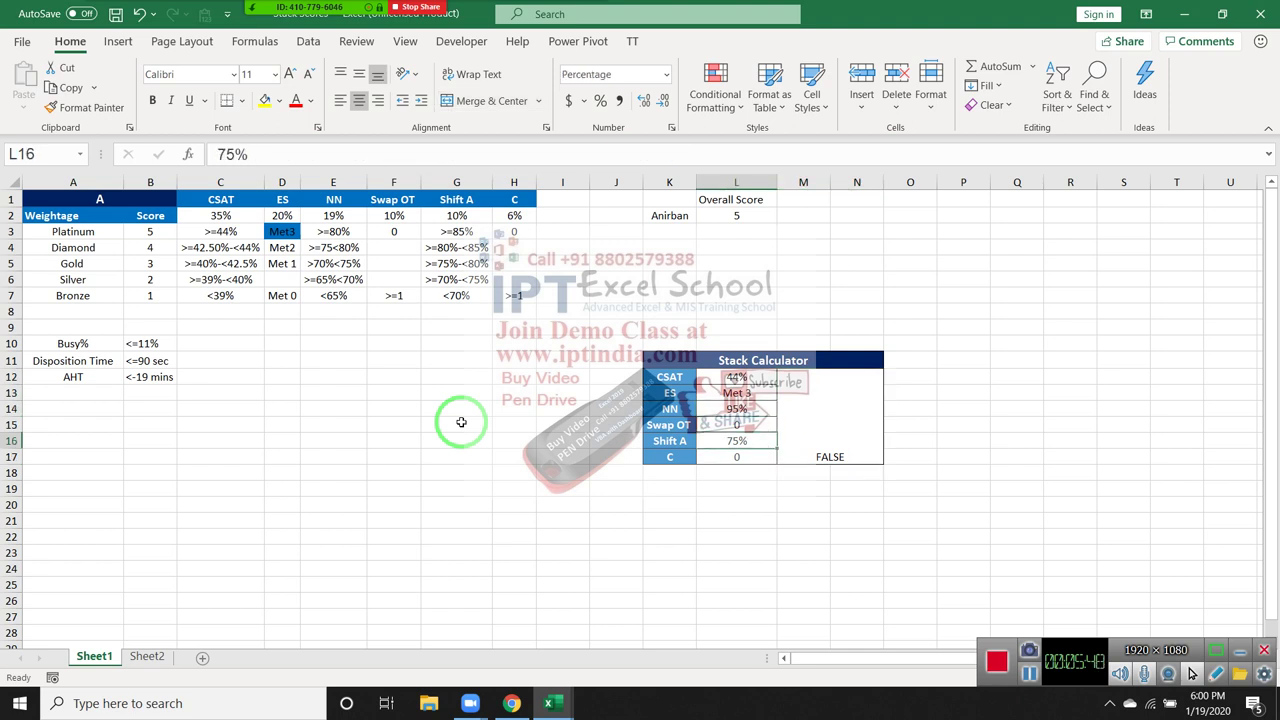
key("Up")
key("Down")
type("95")
key("Return")
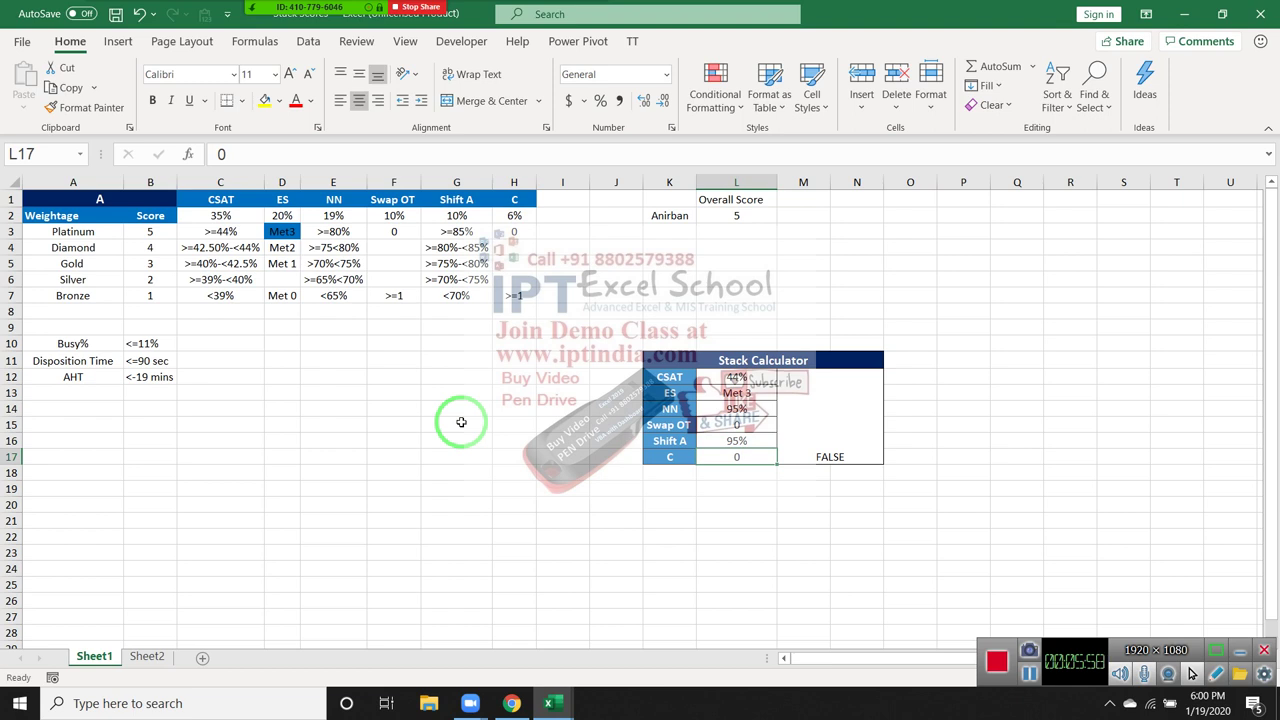
Step: Review the calculator inputs from ES down to C and the M12 result
key("Up")
key("Up")
key("Up")
key("Up")
key("Up")
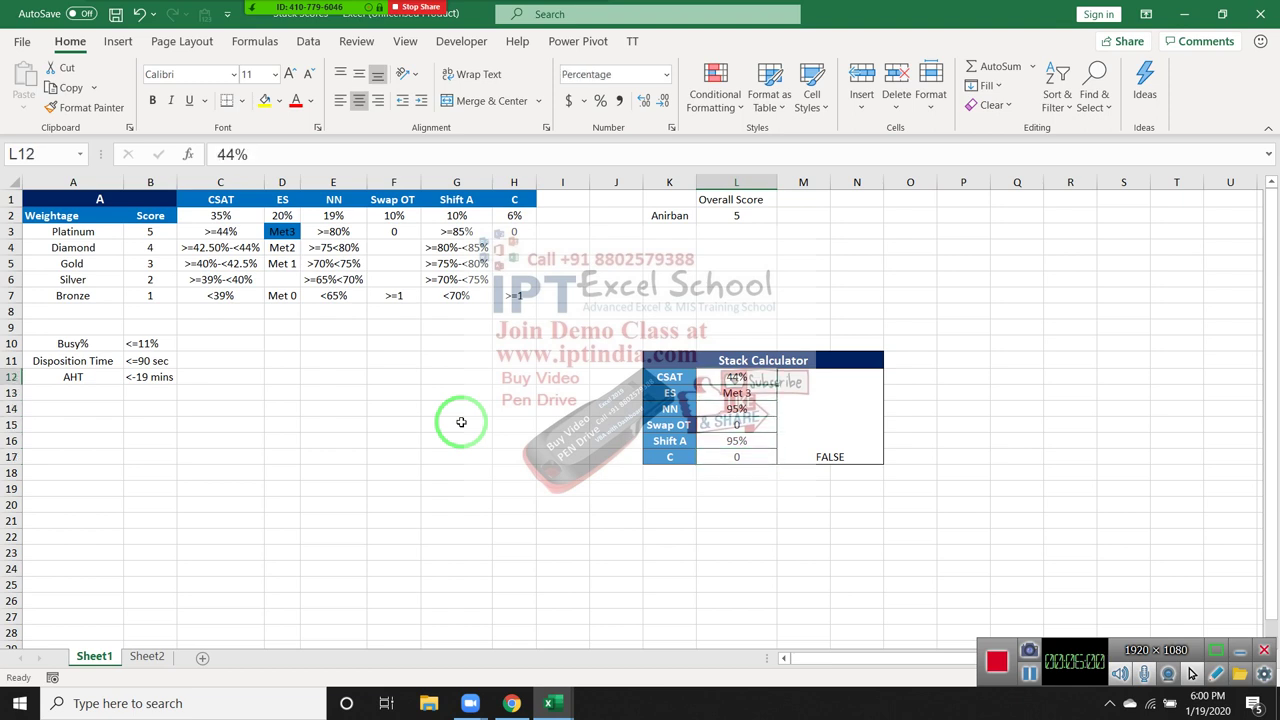
key("Down")
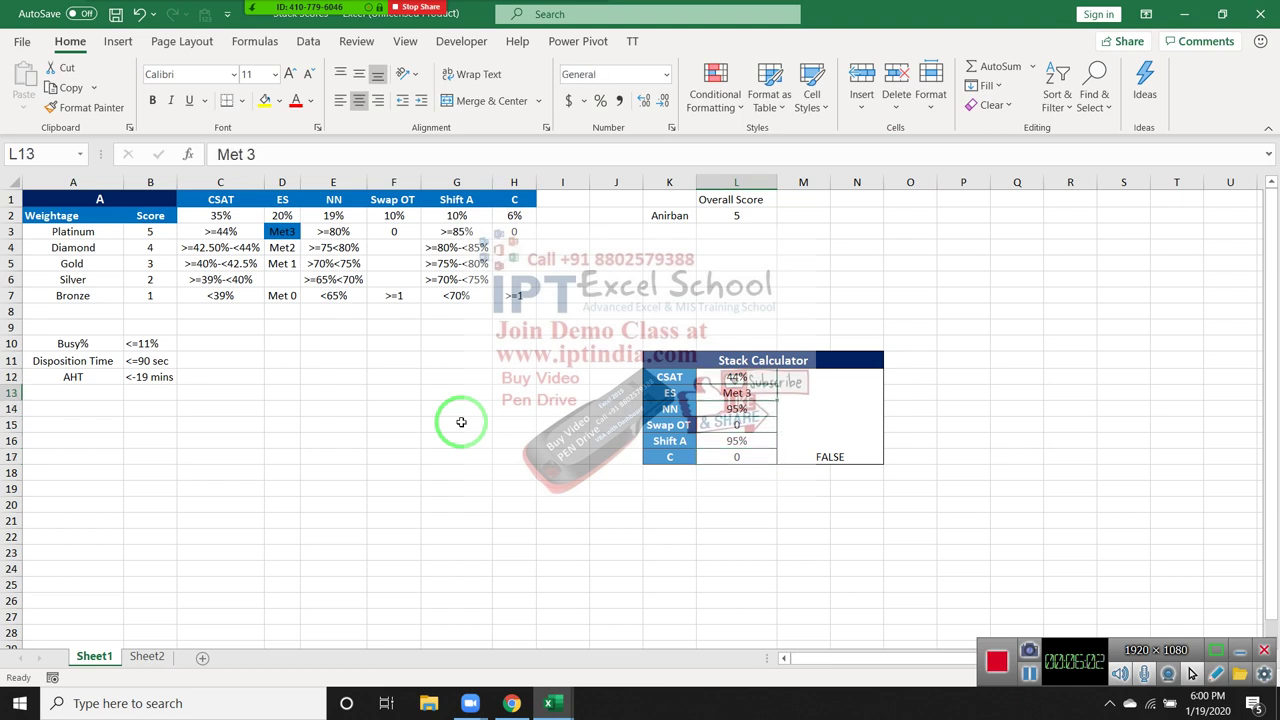
key("Down")
key("Down")
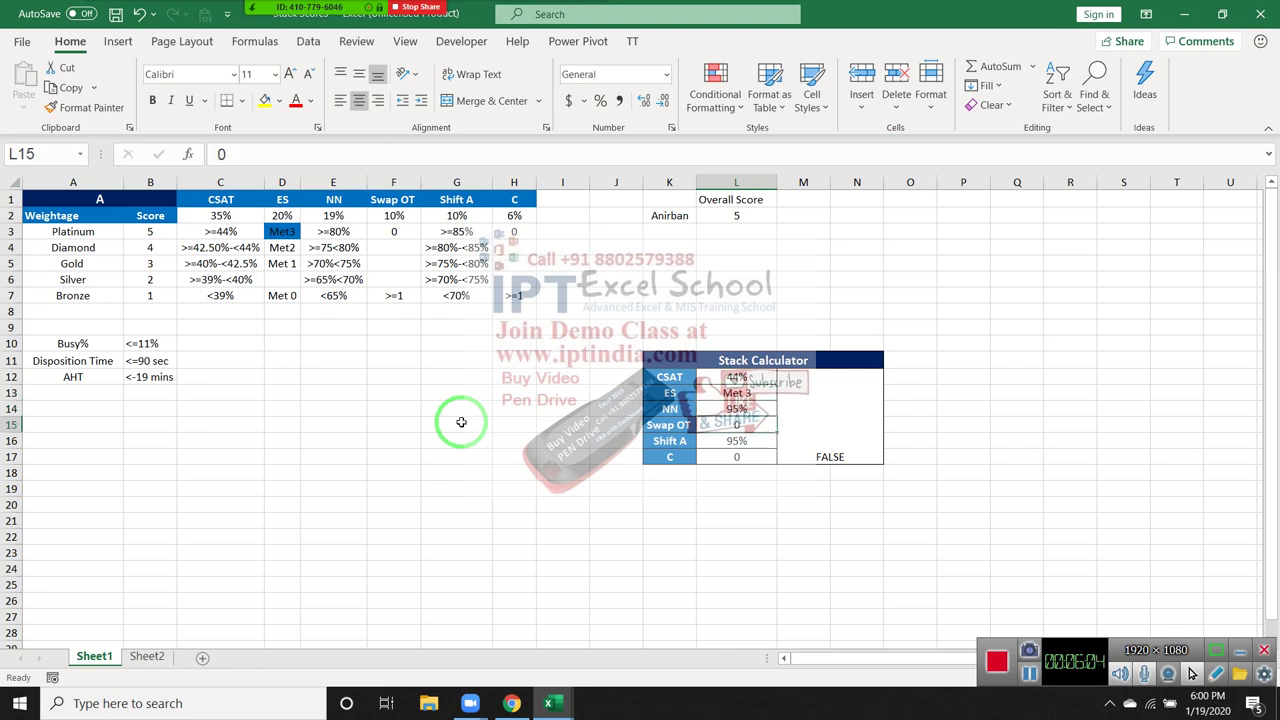
key("Down")
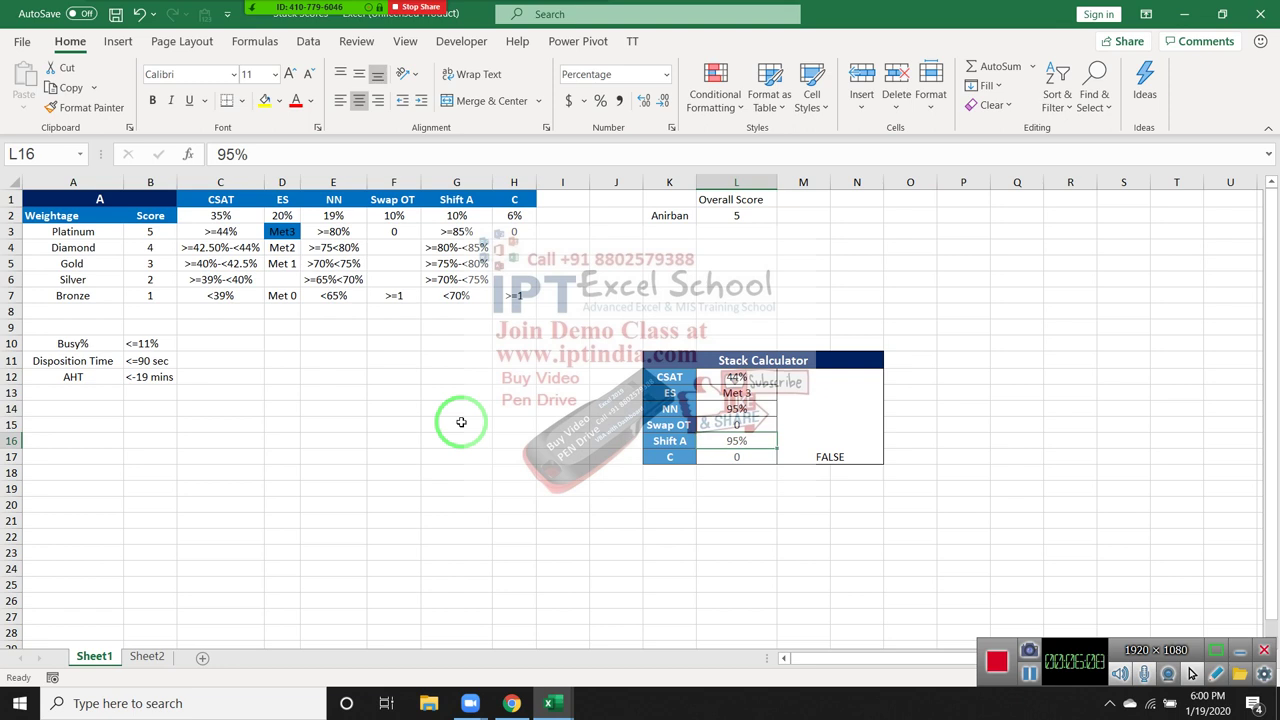
key("Down")
key("Right")
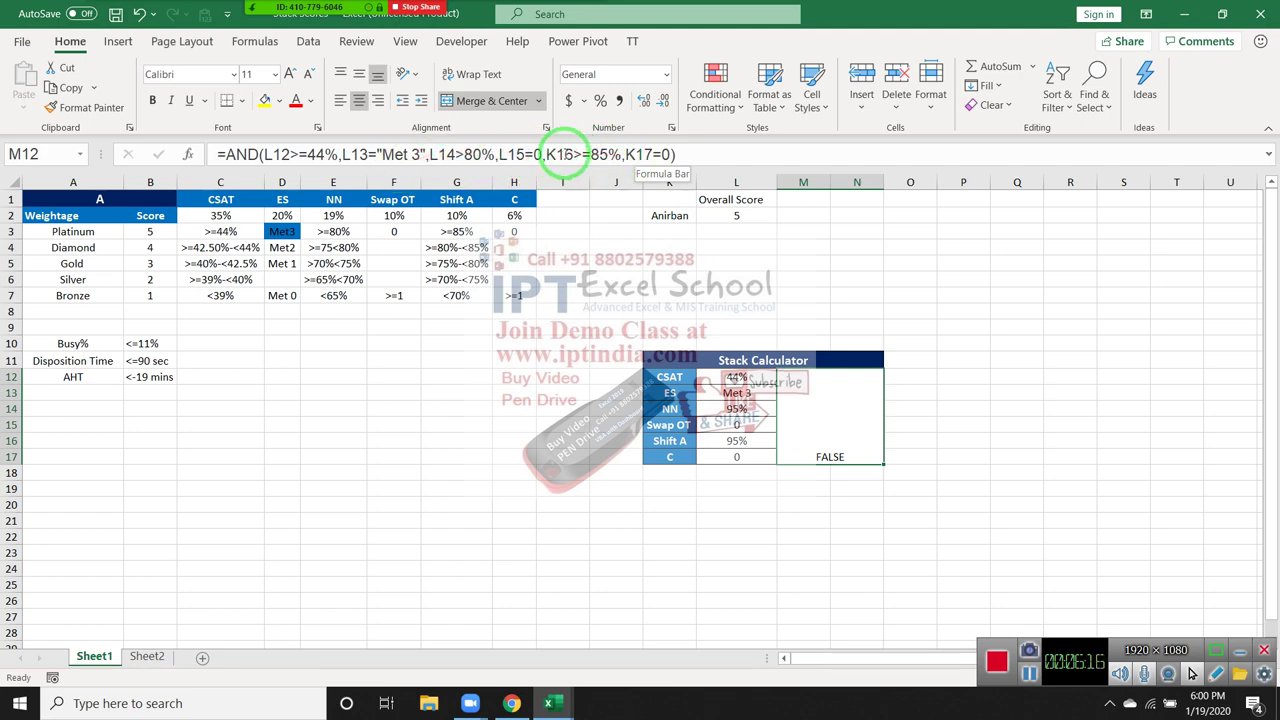
Step: Correct K16 to L16 and K17 to L17 in M12's AND formula
left_click(560, 155)
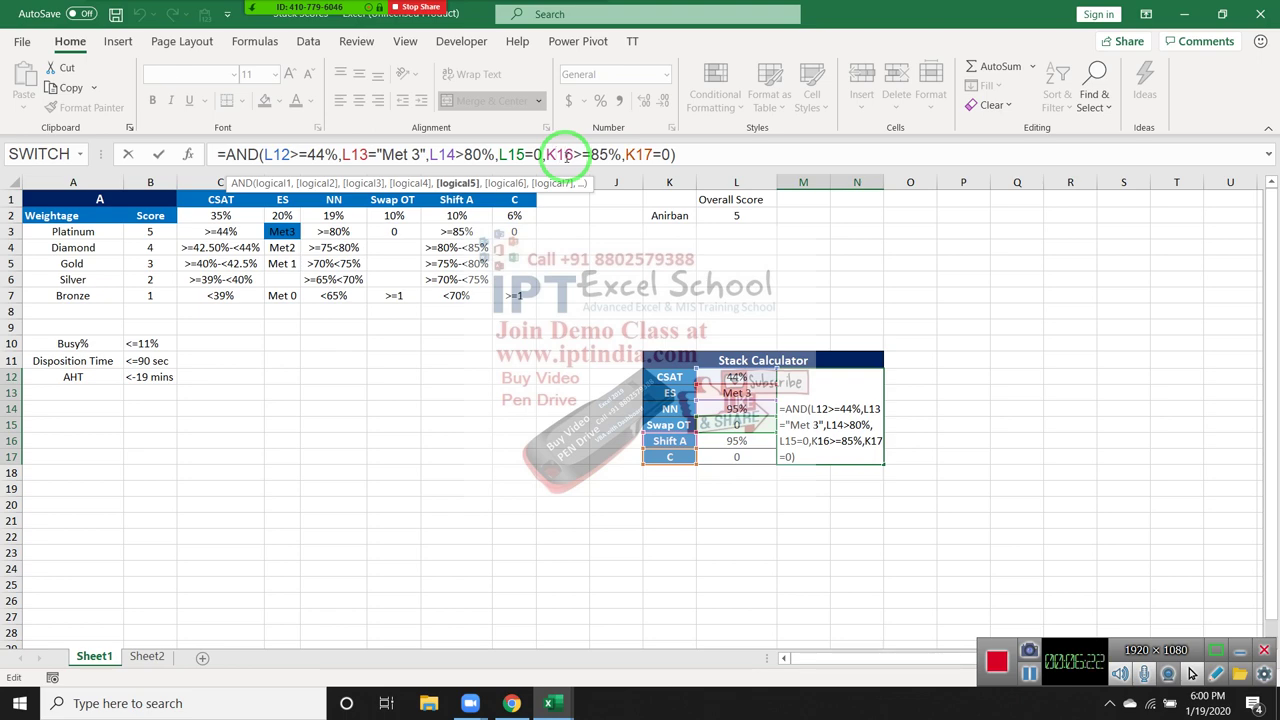
key("BackSpace")
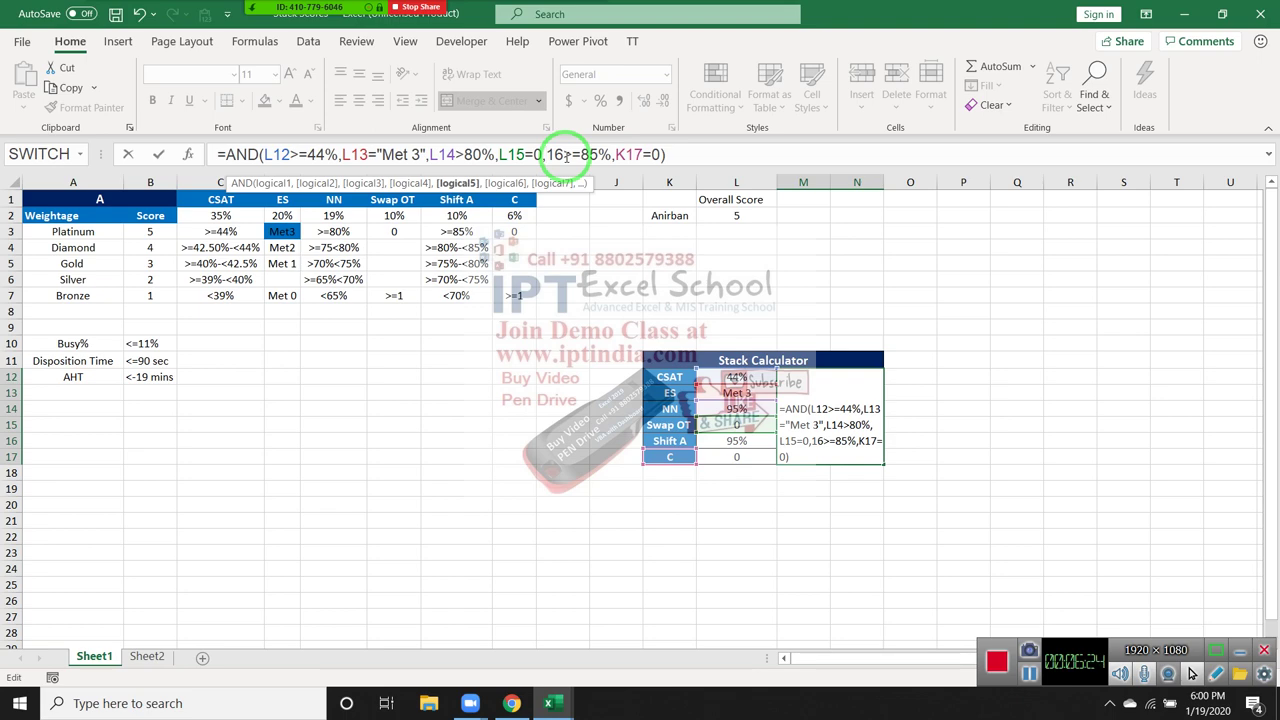
type("L")
left_click(630, 152)
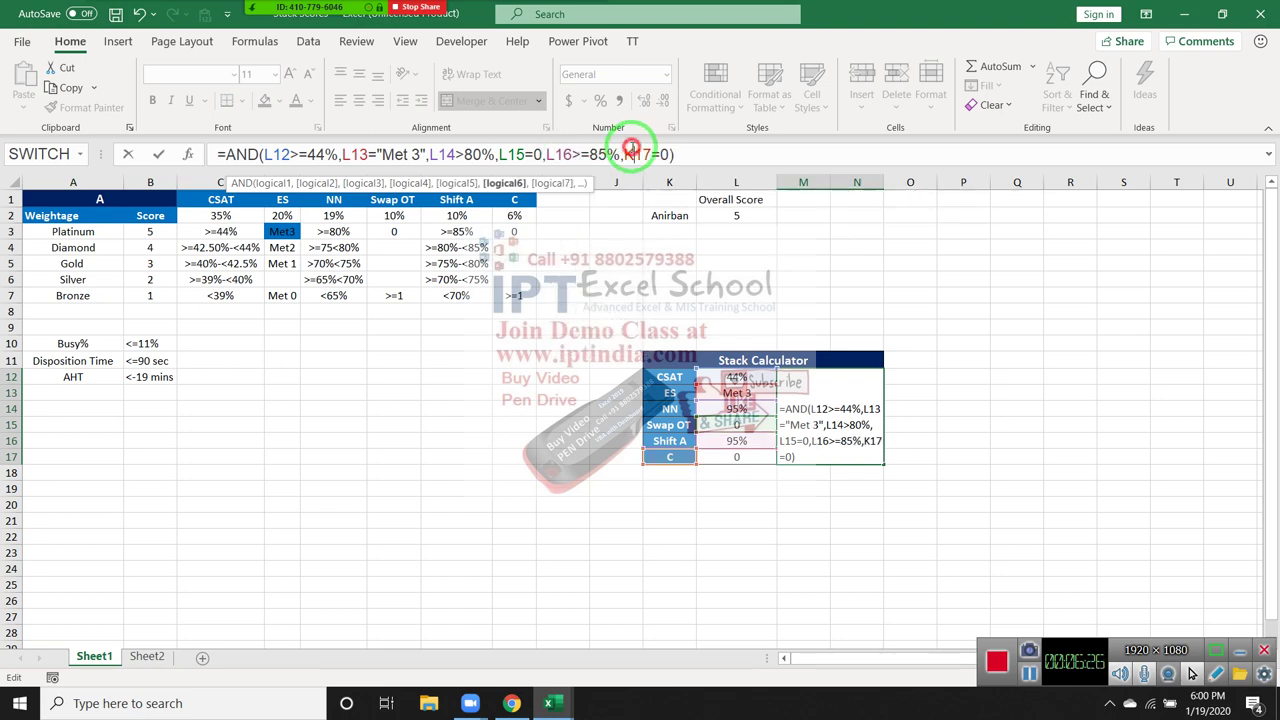
key("BackSpace")
type("L")
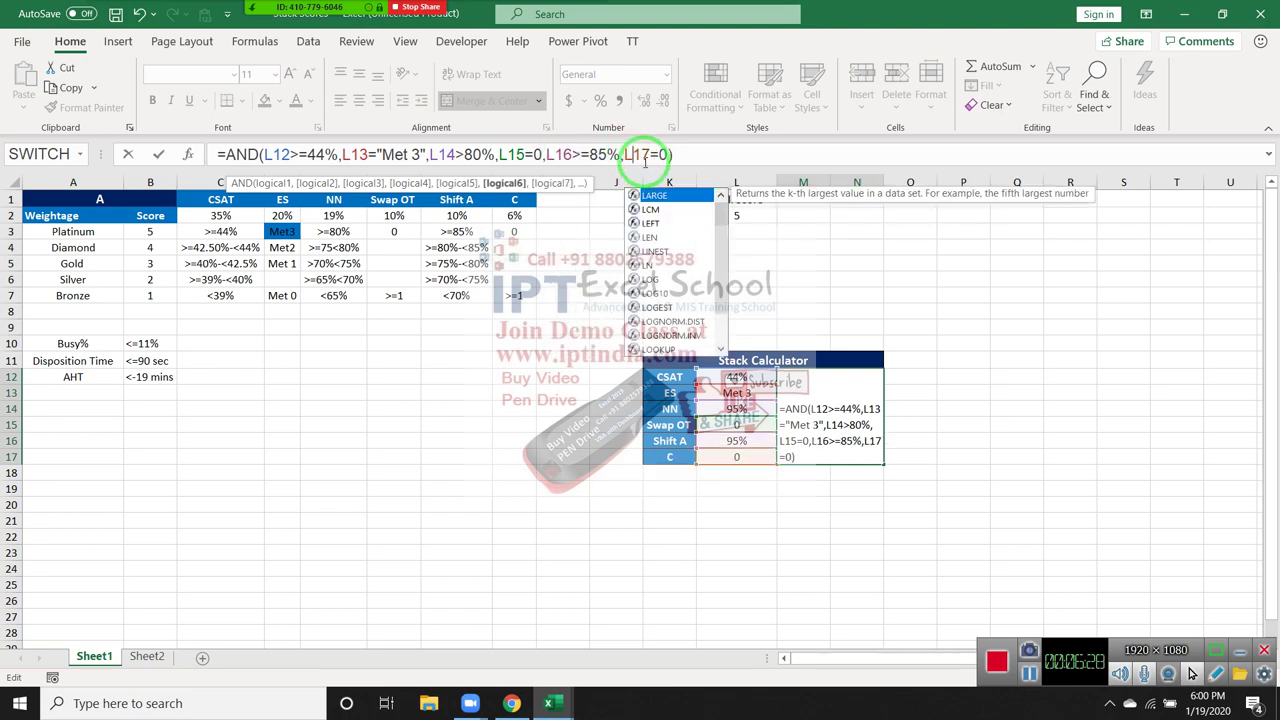
key("Return")
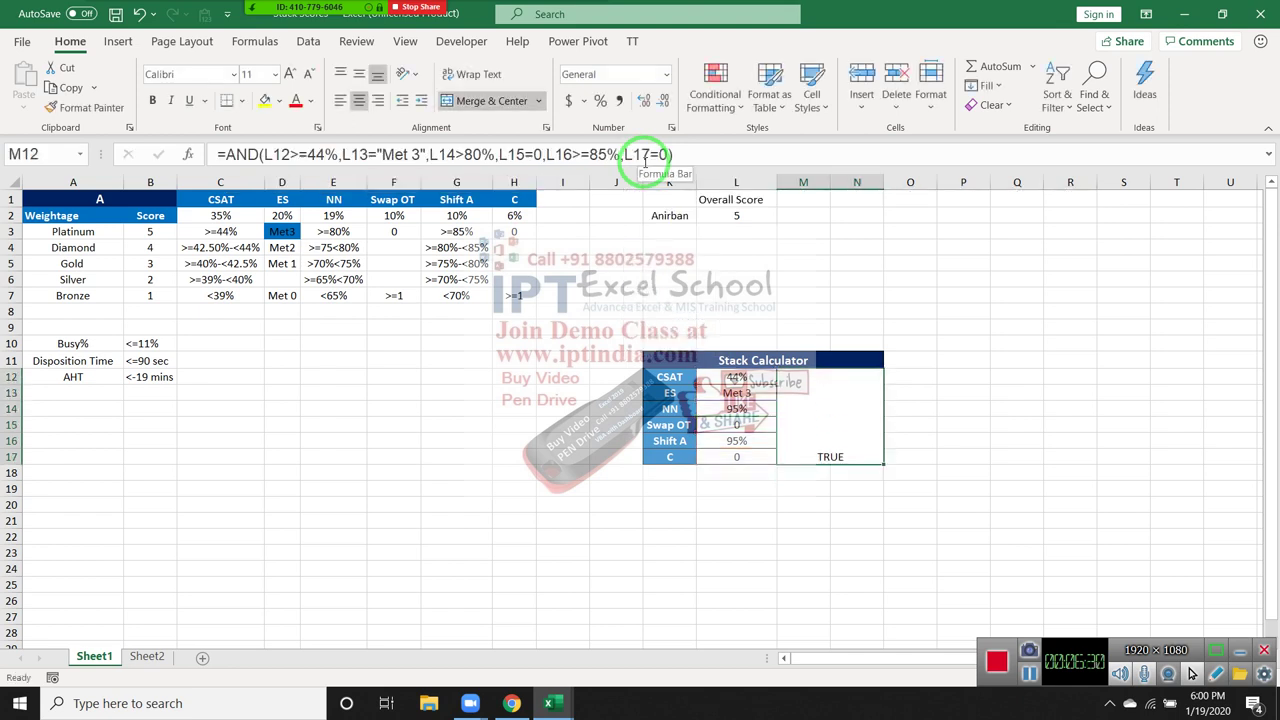
Step: Wrap M12's AND test as IF(AND(...),5,0) so it scores 5, then check Score values B3:B6
left_click(248, 157)
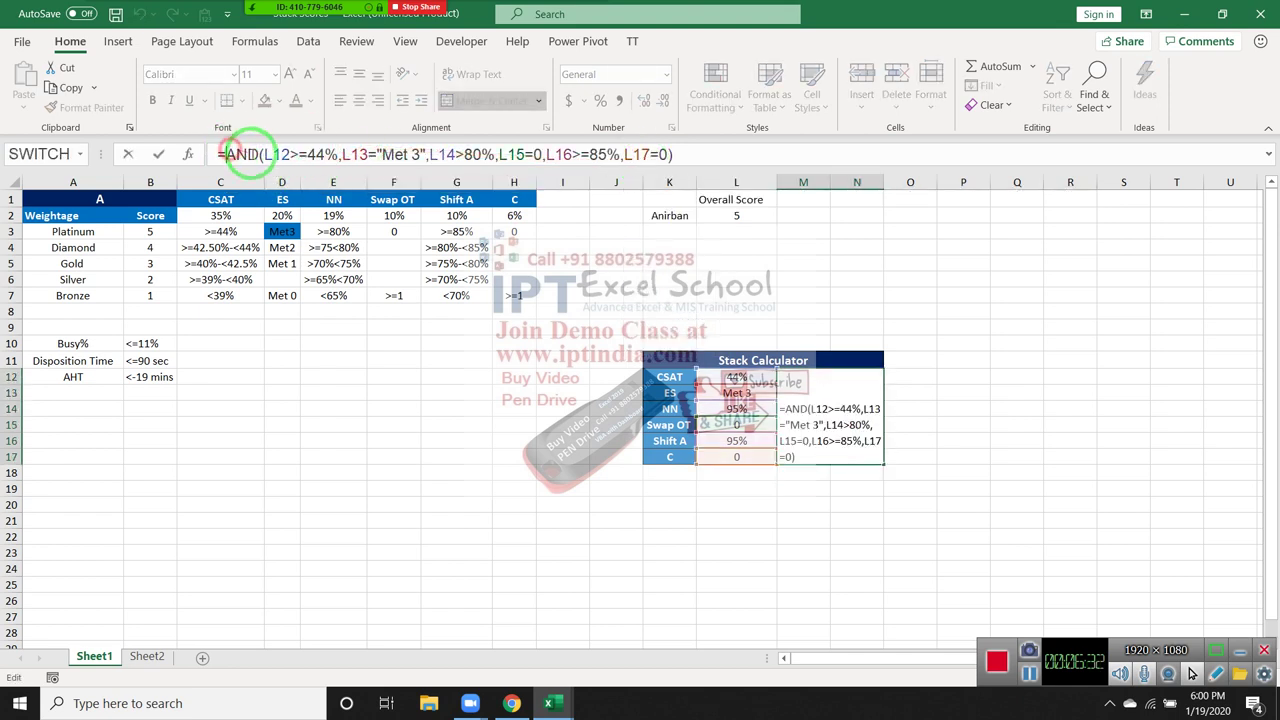
type("IF(")
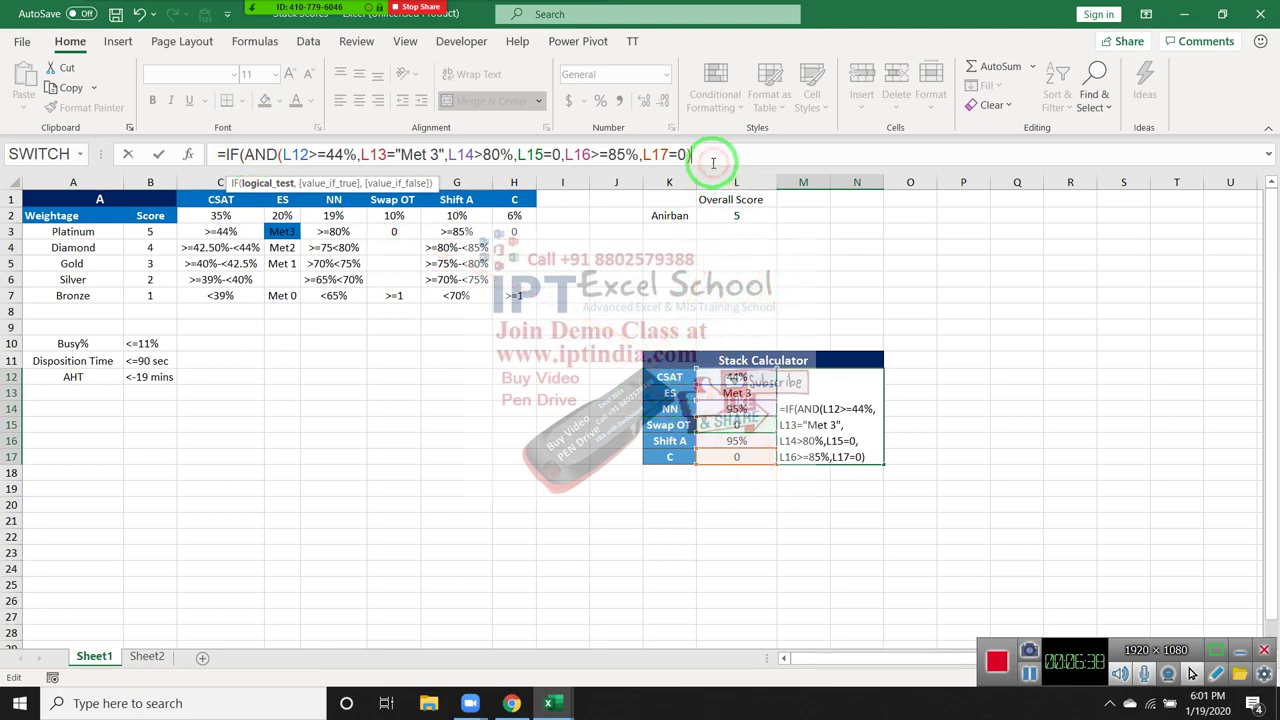
type(",")
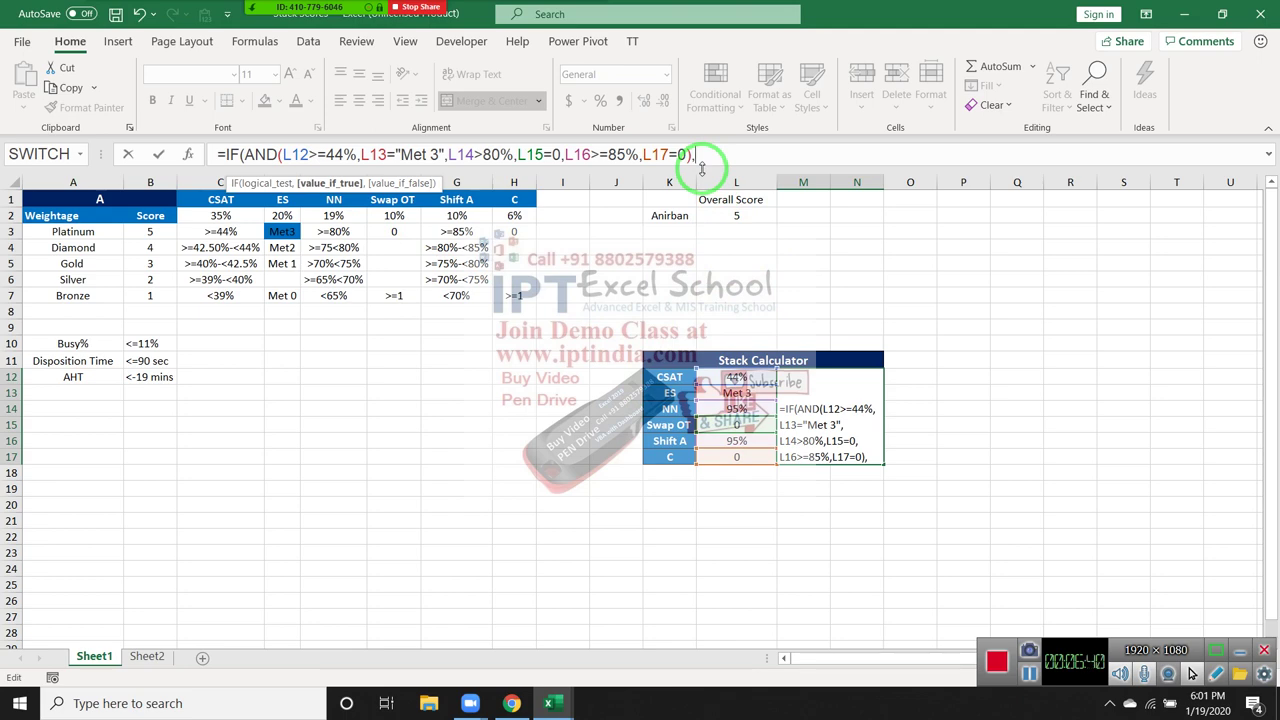
type("5")
type(",0")
key("Return")
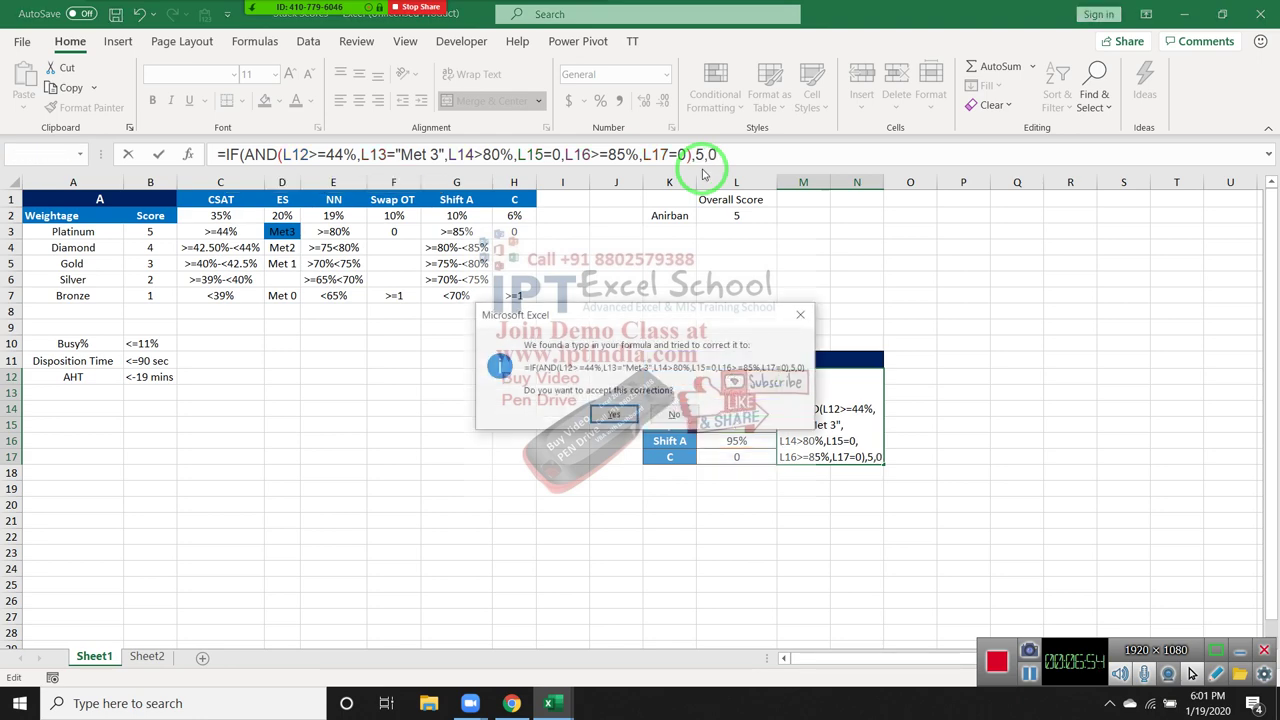
key("Return")
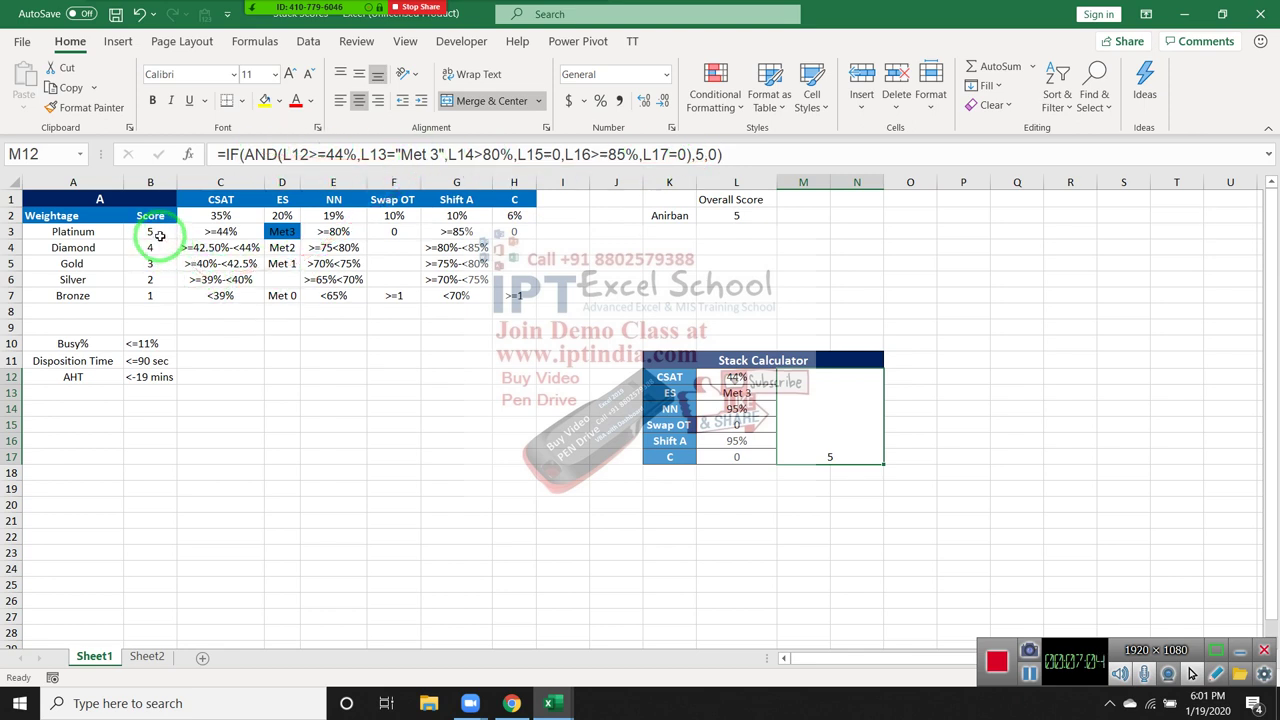
left_click_drag(152, 234, 175, 284)
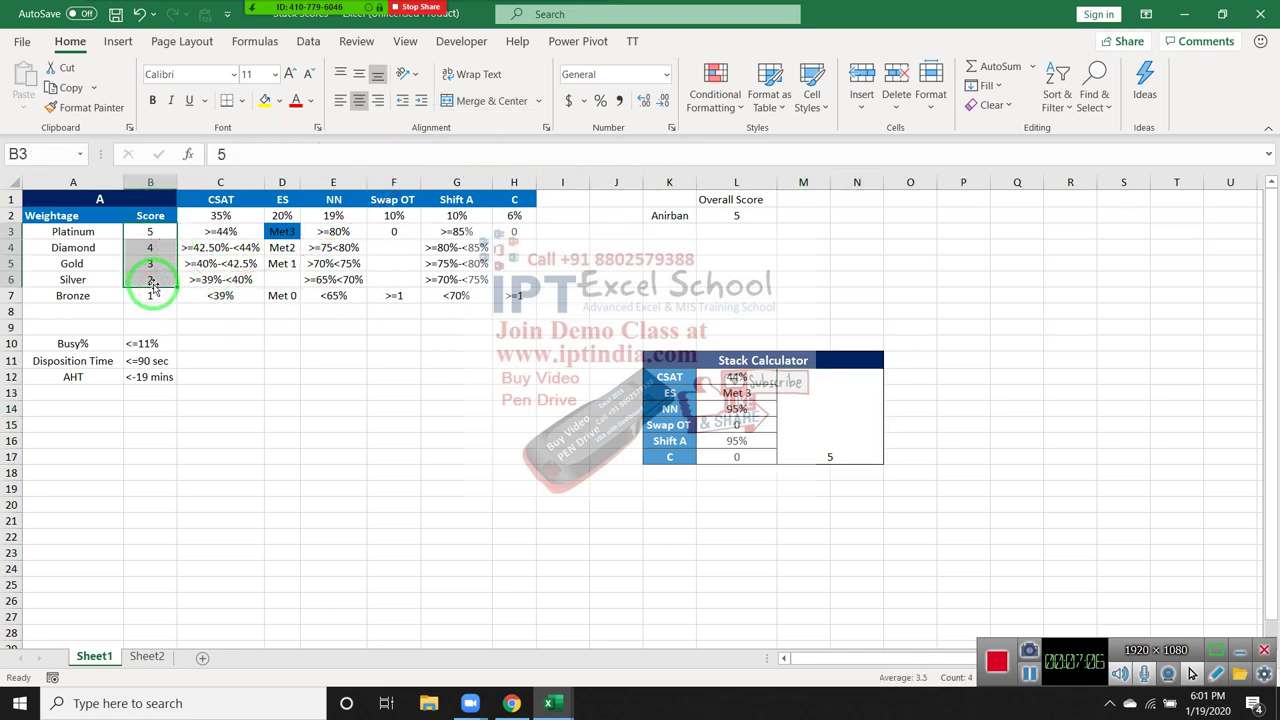
left_click(843, 401)
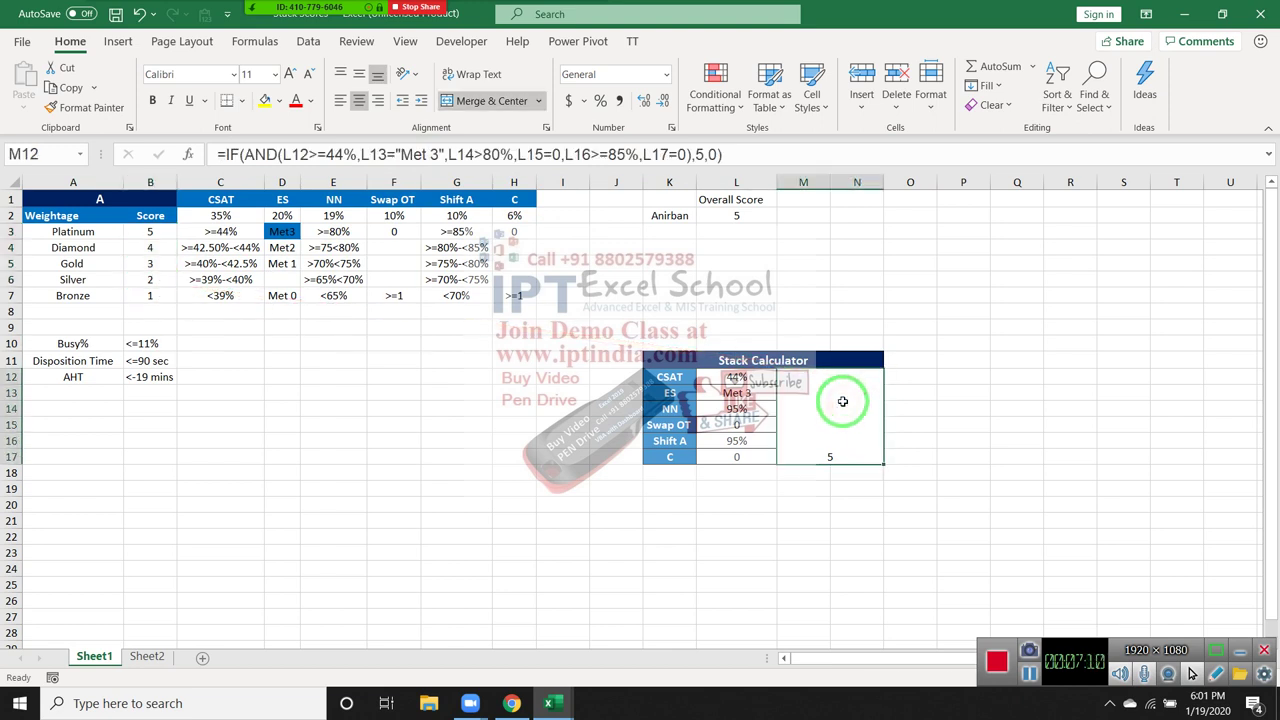
left_click(740, 160)
key("BackSpace")
key("BackSpace")
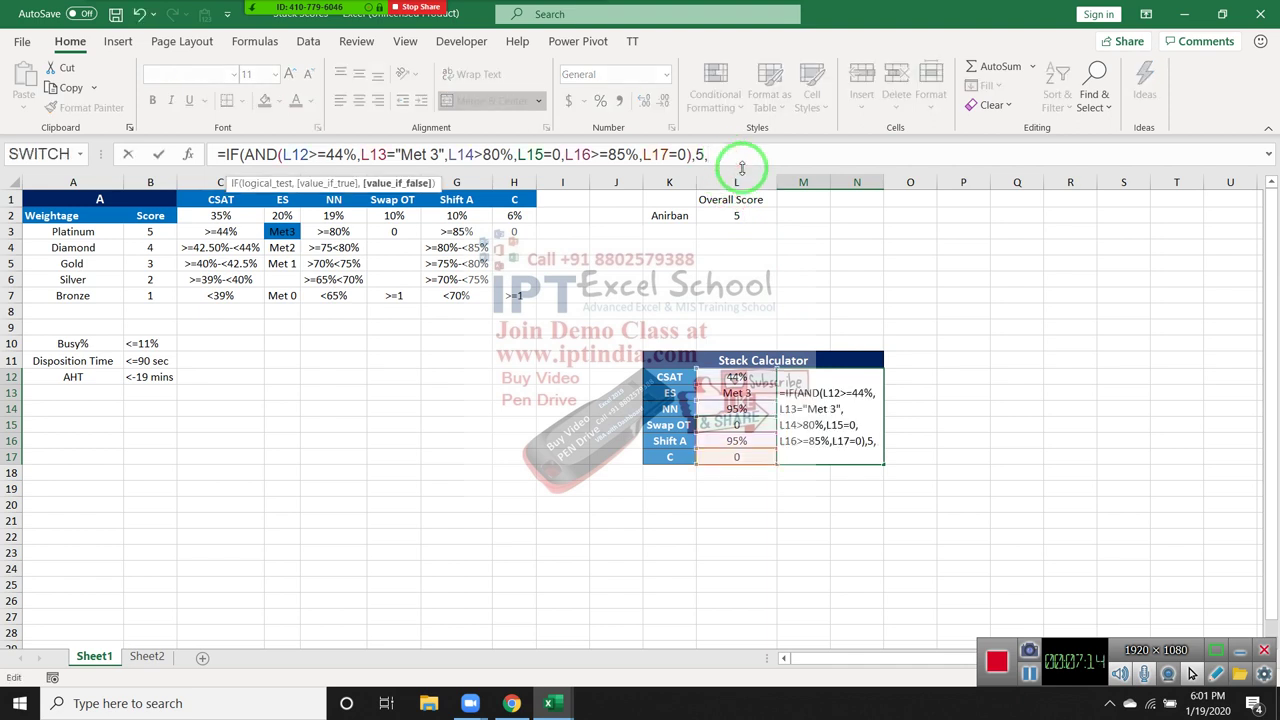
double_click(238, 154)
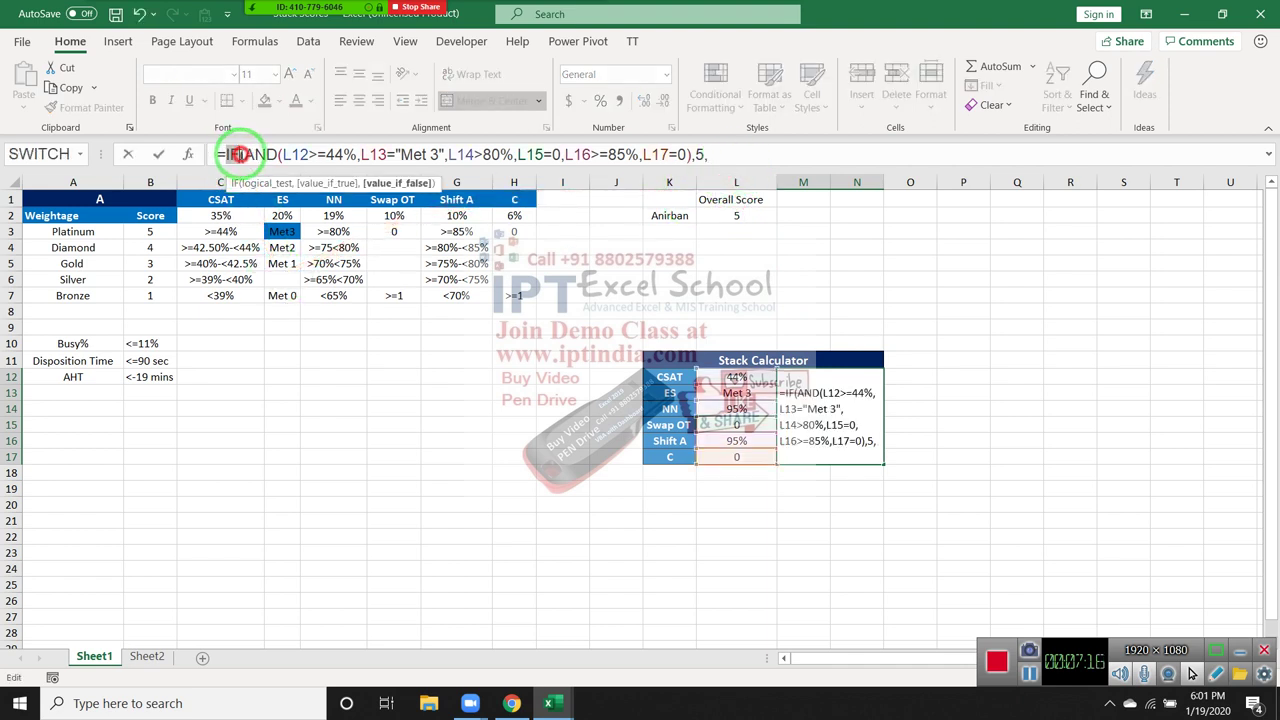
left_click(677, 156)
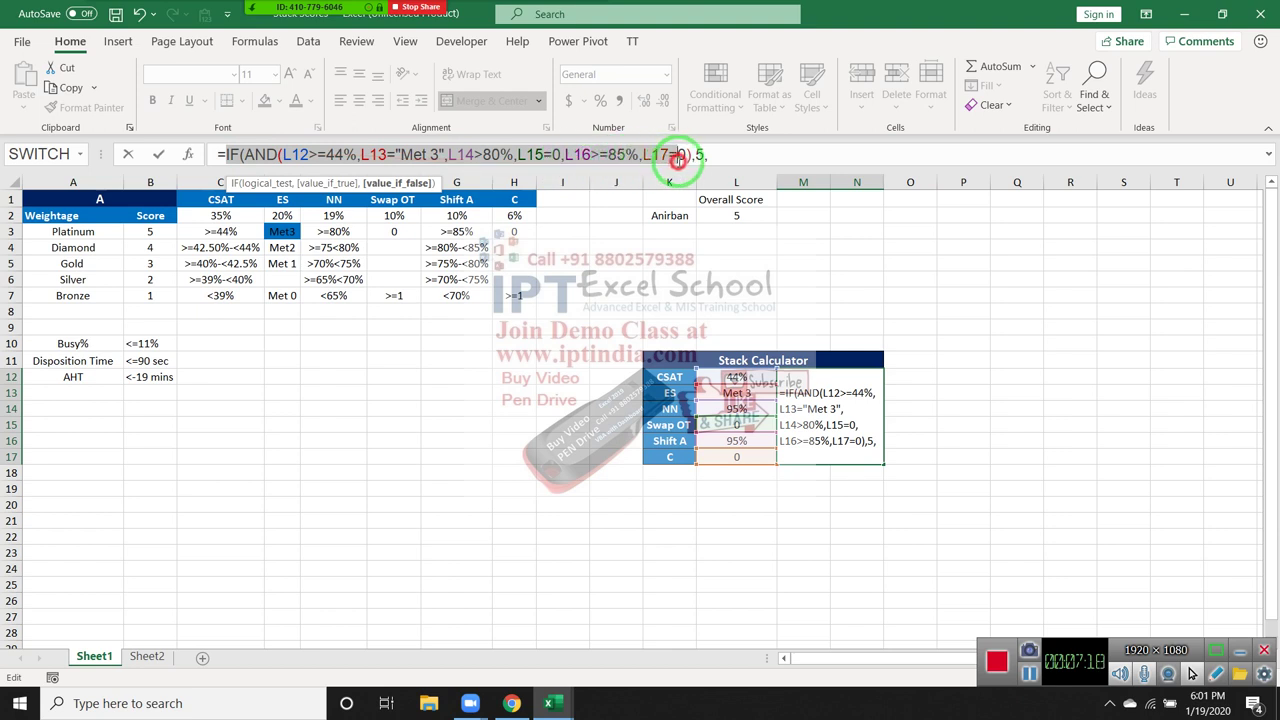
left_click_drag(677, 156, 737, 157)
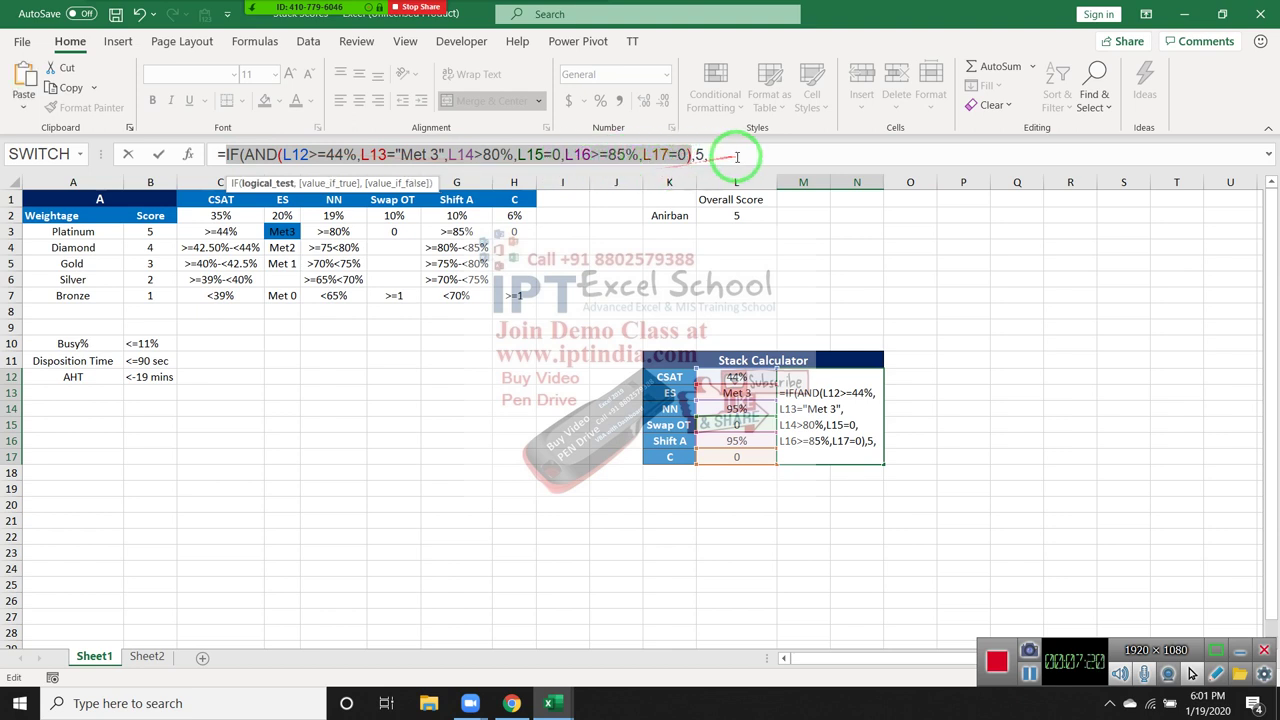
left_click(737, 157)
type("IF(AND(L12>=44%,L13=\"Met 3\",L14>80%,L15=0,L16>=85%,L17=0)")
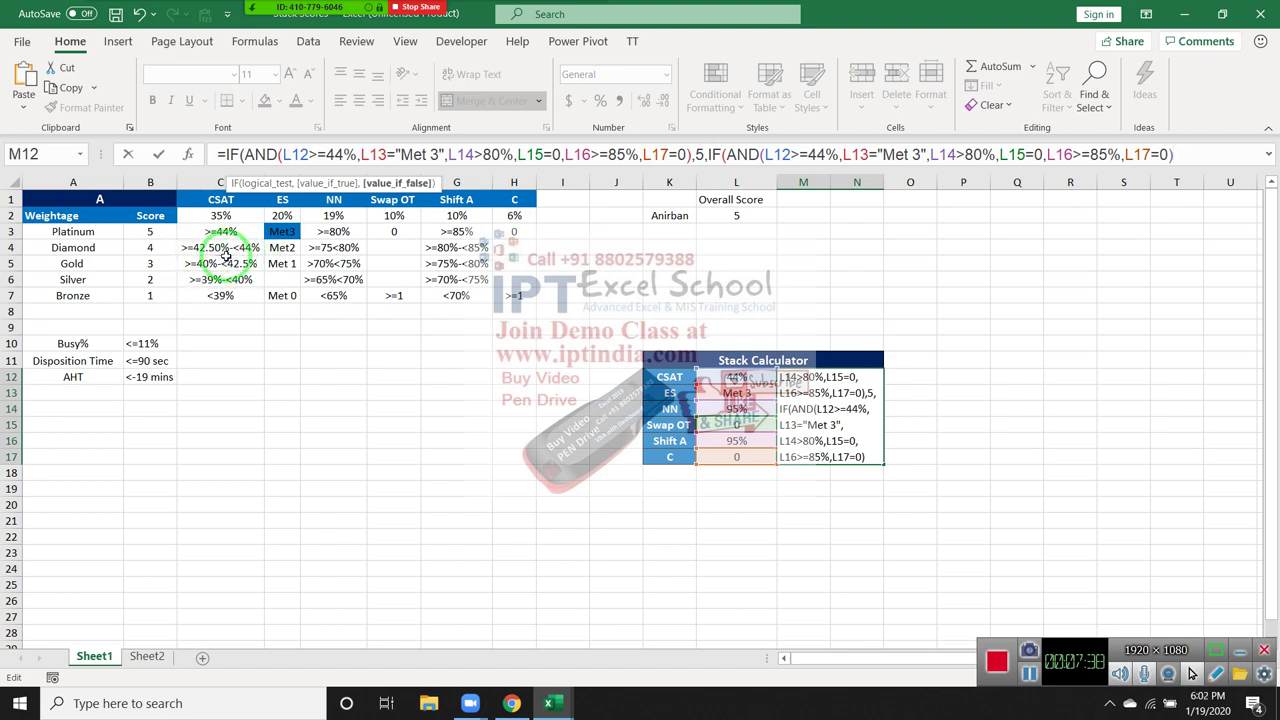
left_click(842, 160)
key("BackSpace")
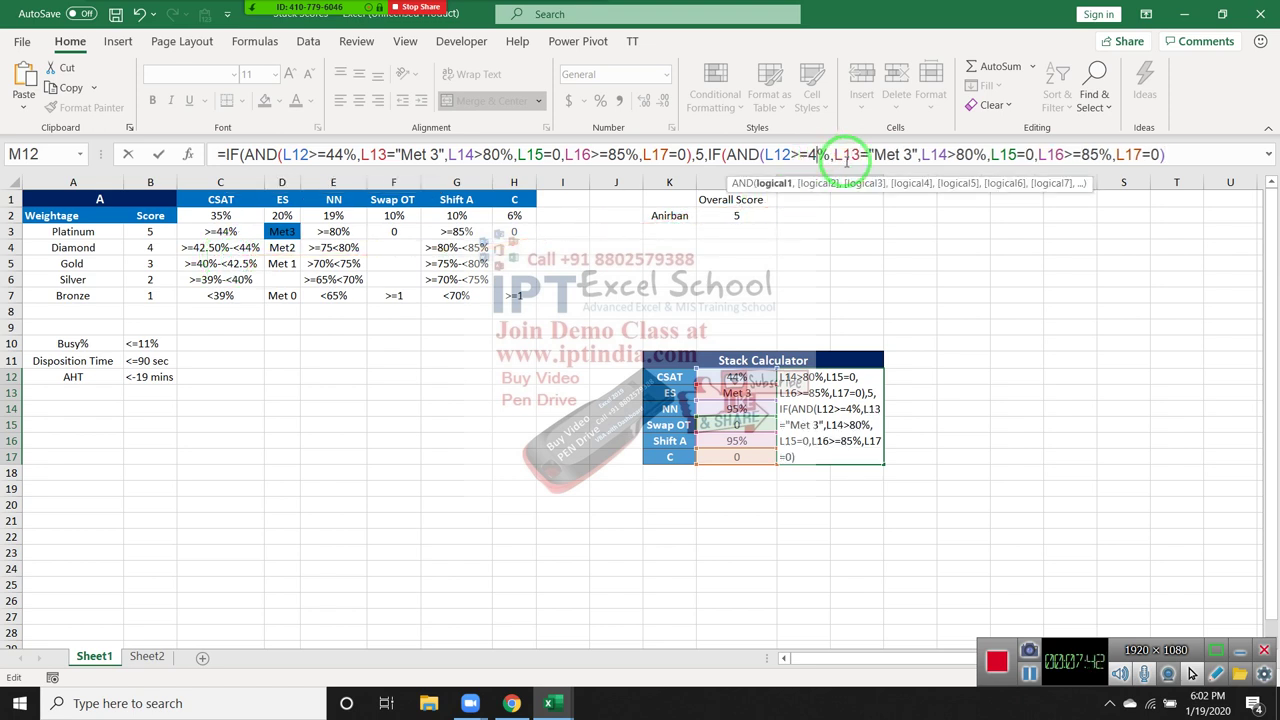
type("2.")
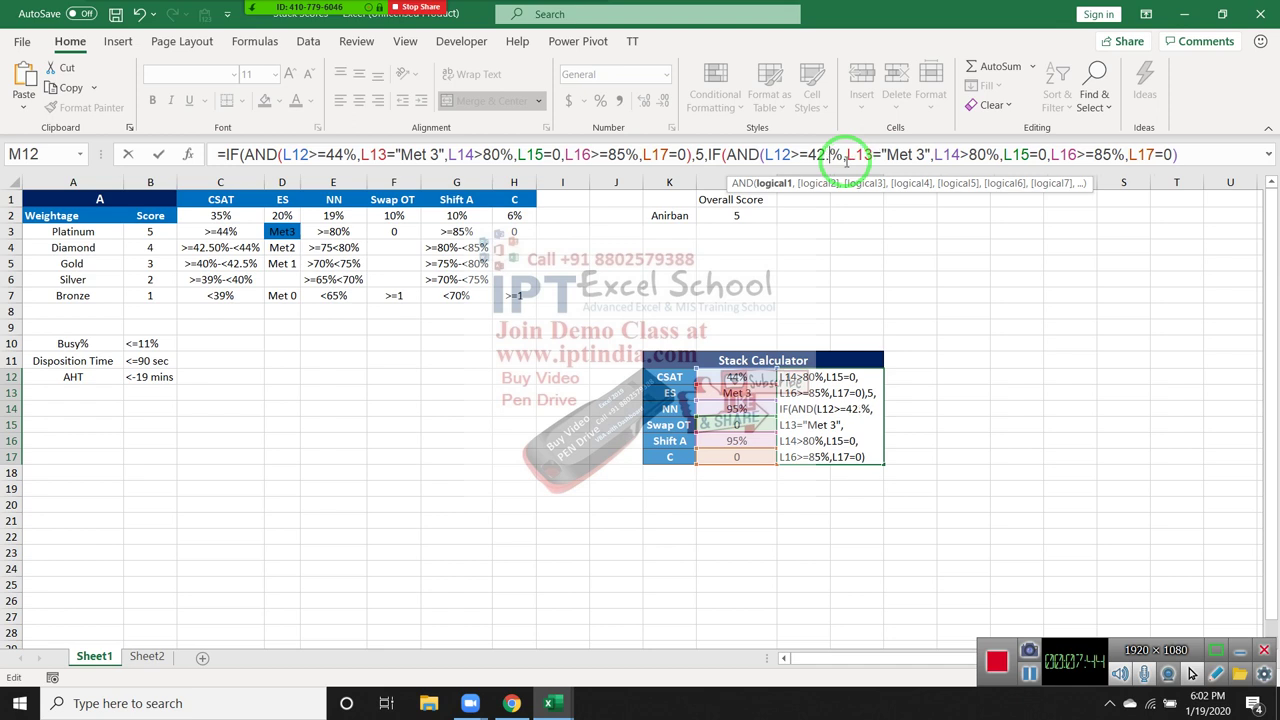
type("50")
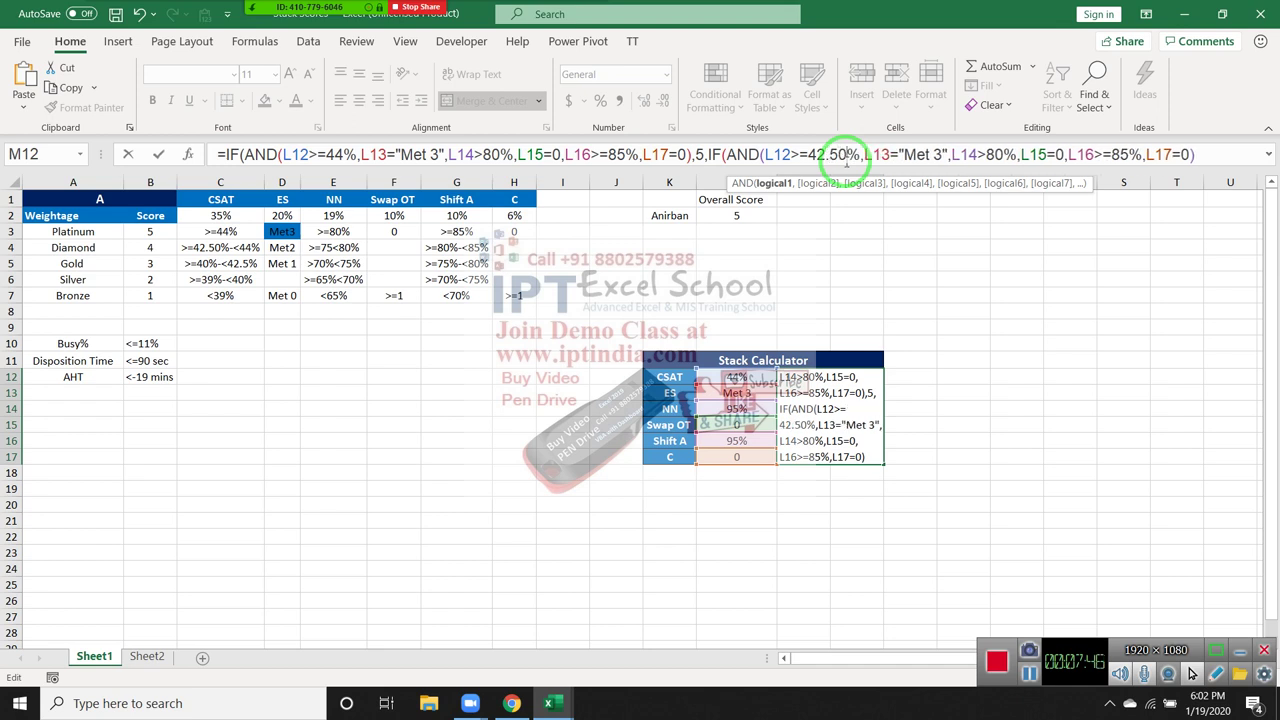
left_click(866, 156)
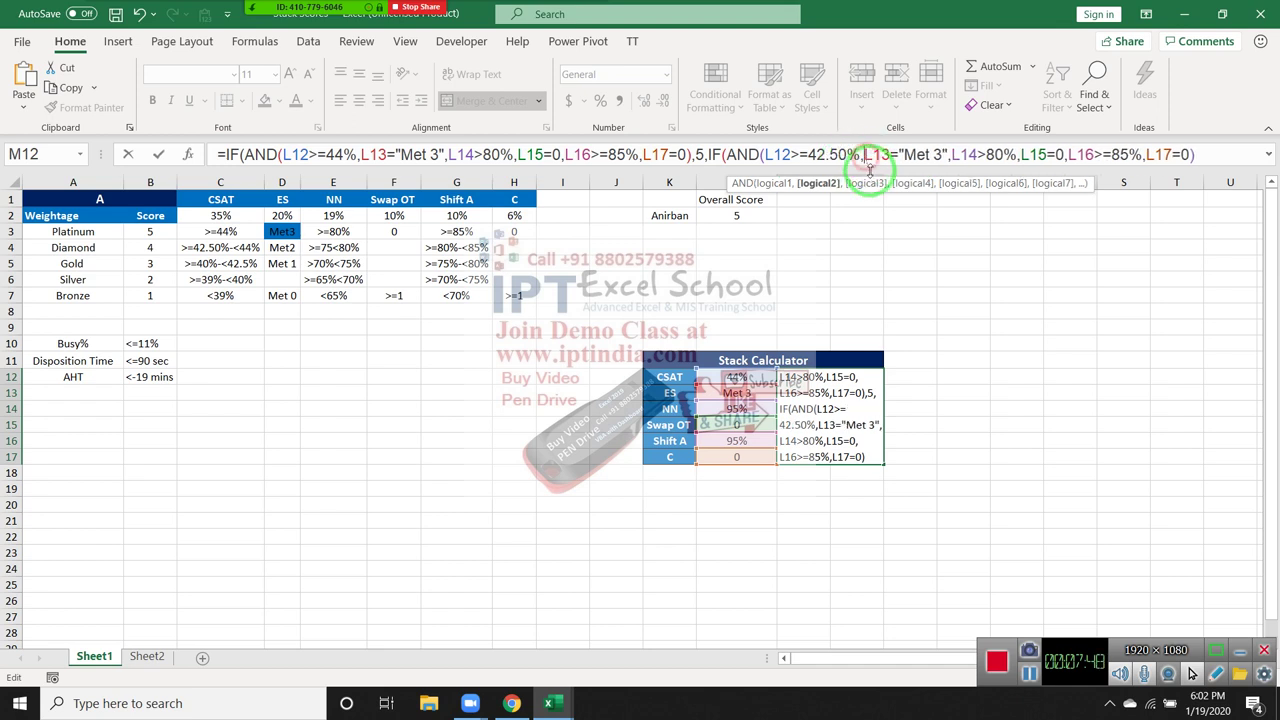
left_click(757, 372)
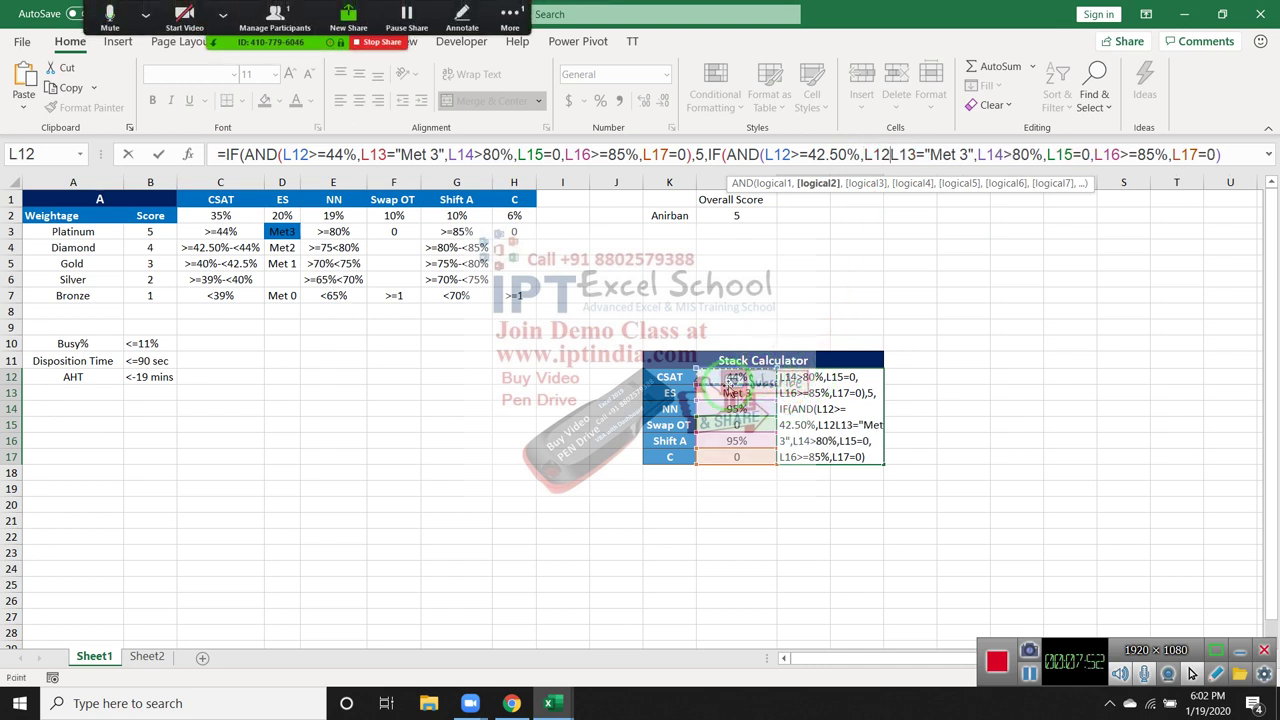
type("<")
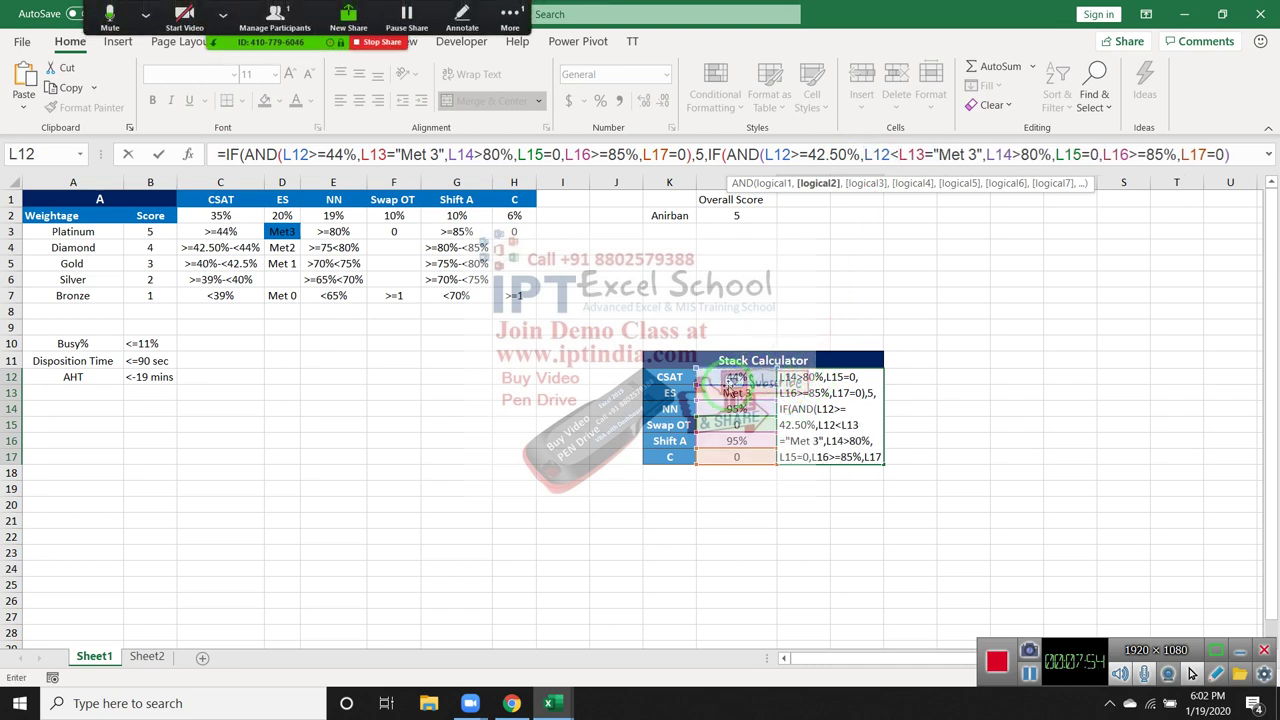
type("=")
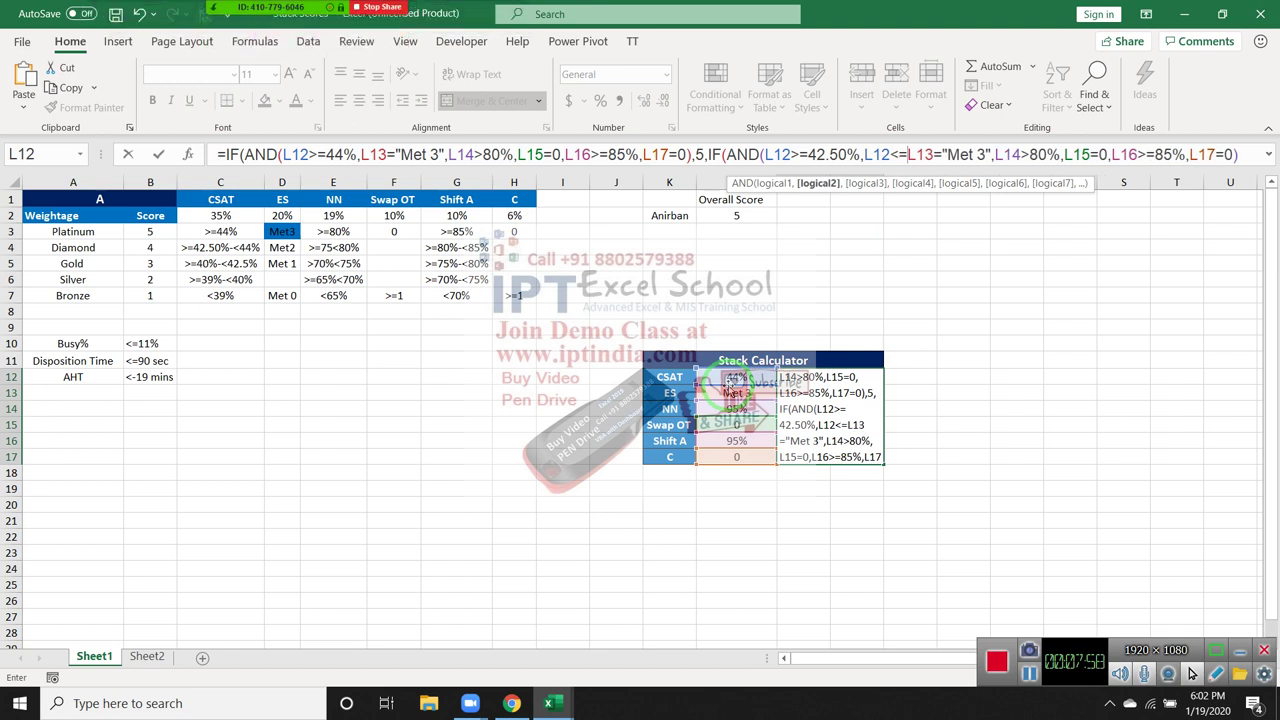
type("44%")
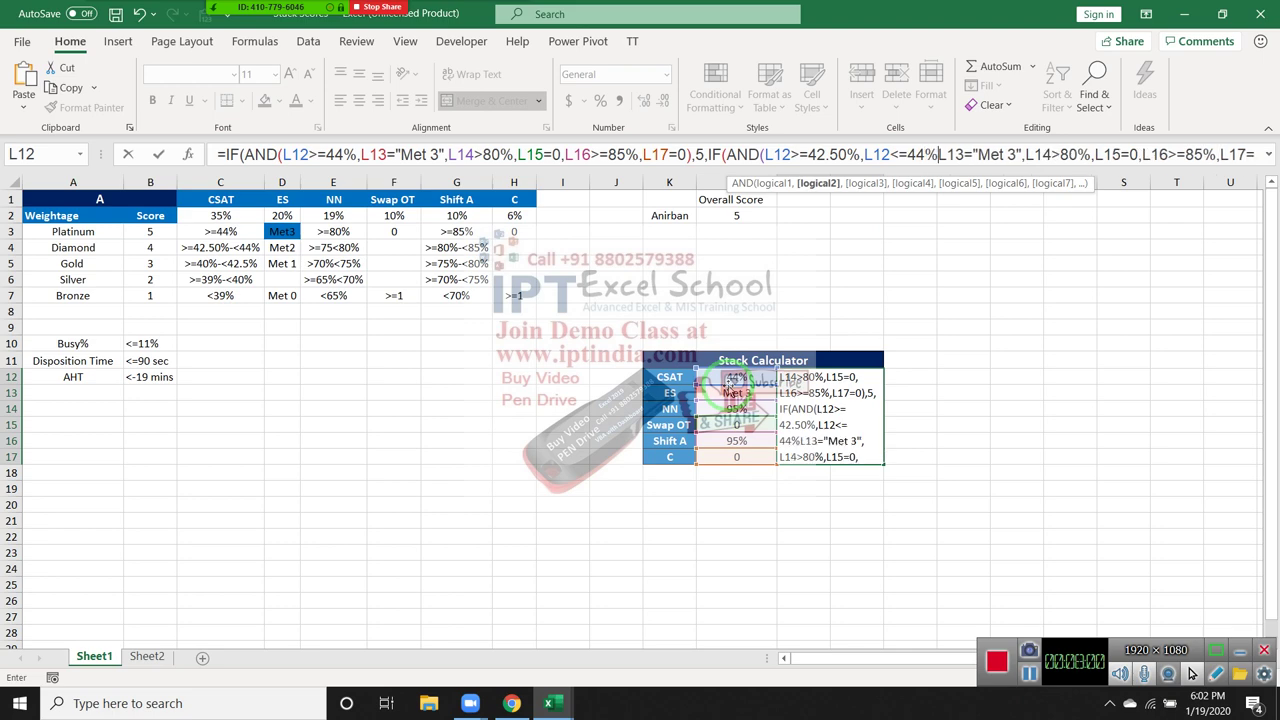
type(",")
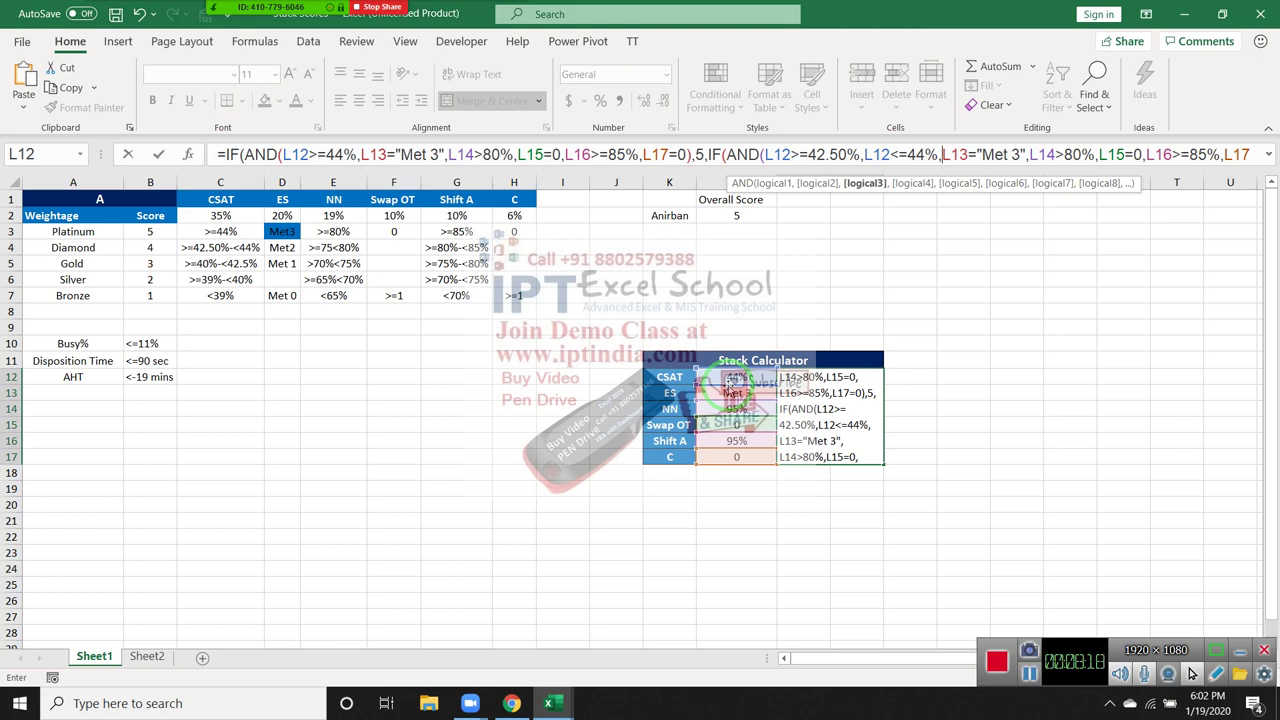
key("Escape")
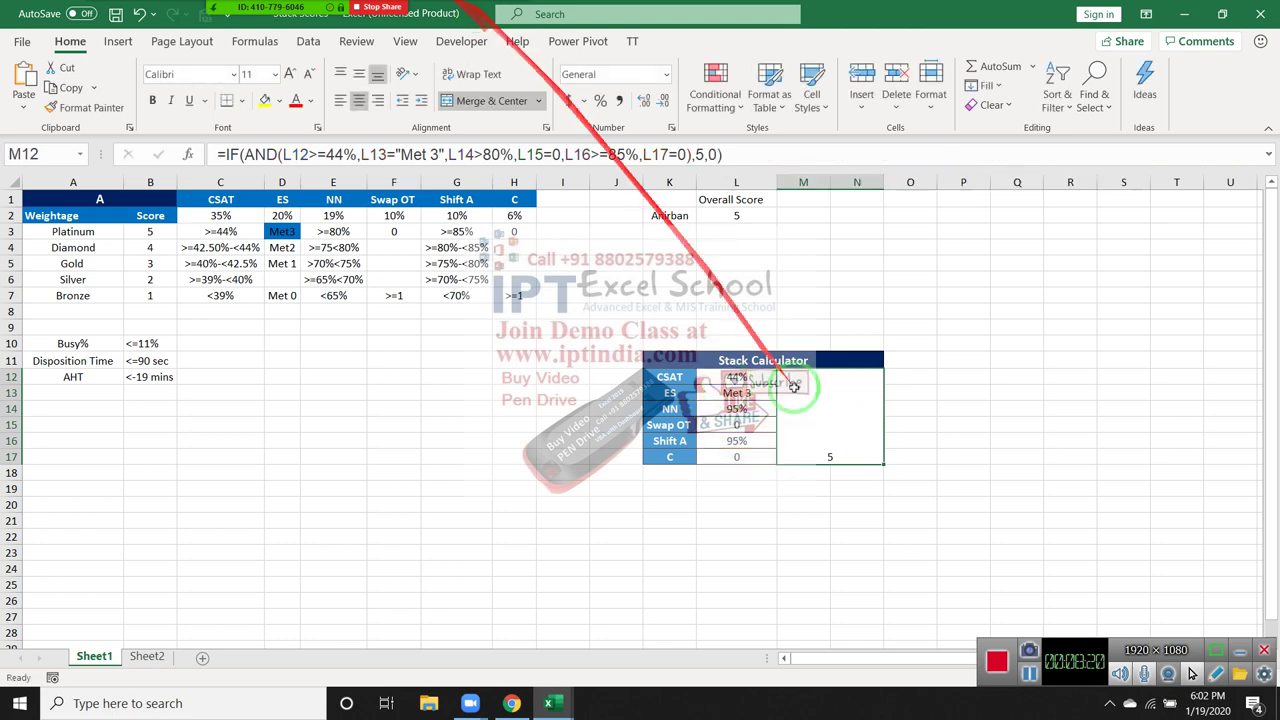
Step: Copy the tier criteria table C1:H7 and paste it at A15
left_click(1030, 682)
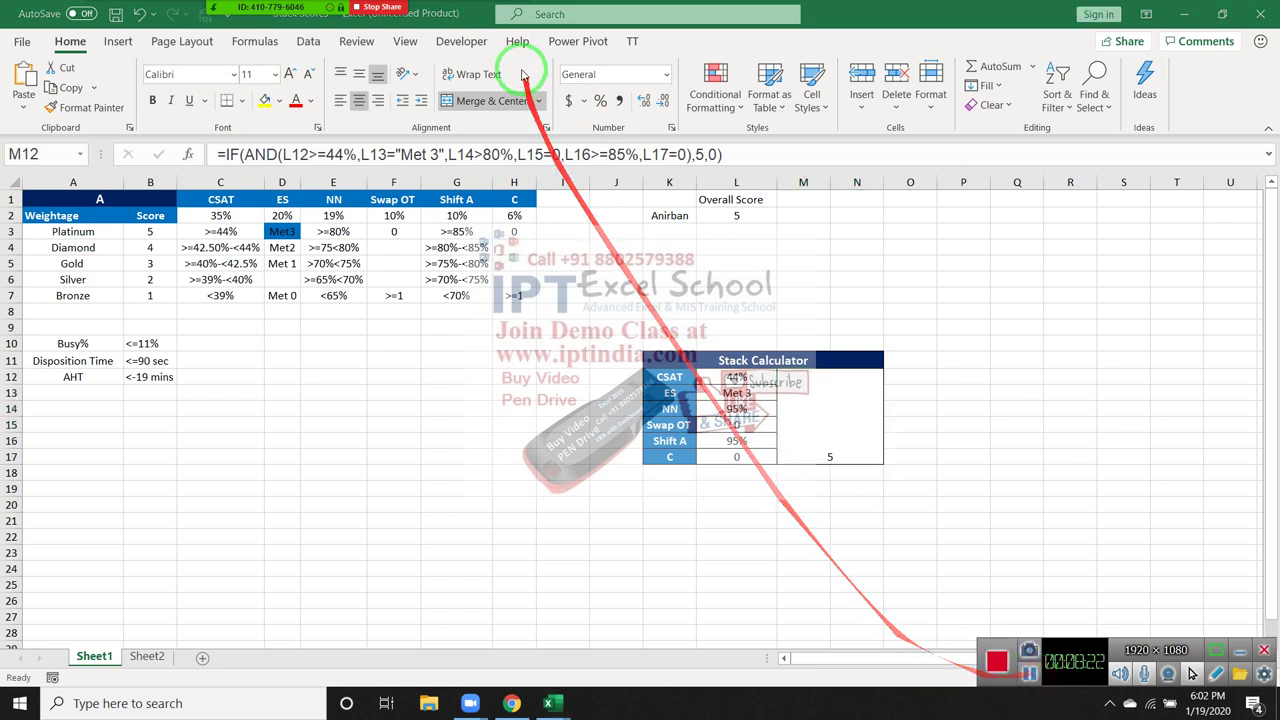
mouse_move(295, 28)
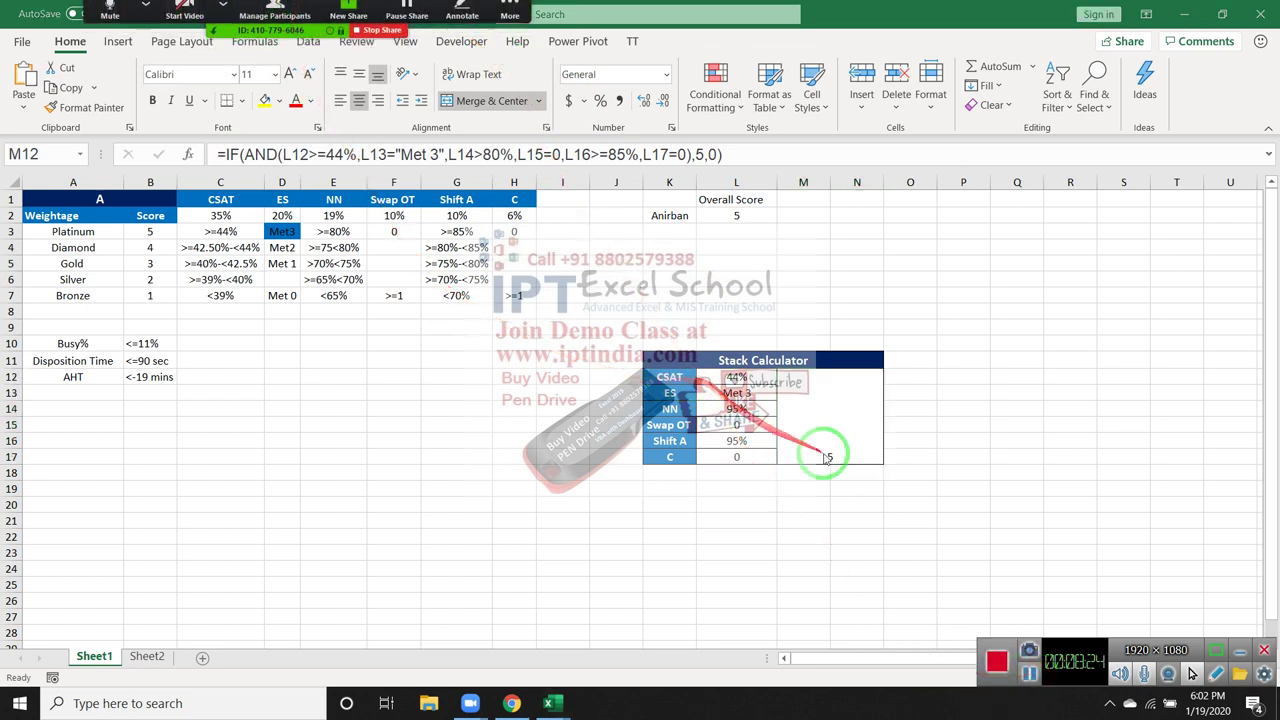
left_click(739, 490)
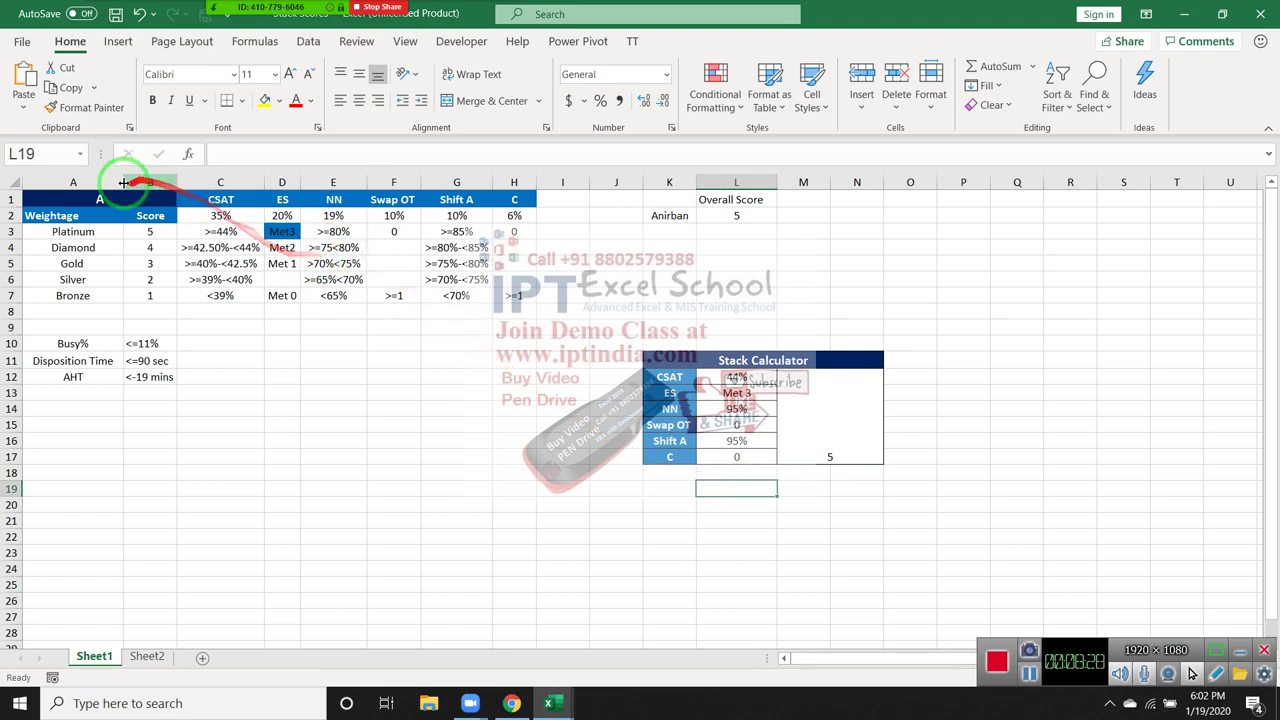
mouse_move(180, 200)
left_mouse_down()
mouse_move(480, 202)
mouse_move(514, 296)
left_mouse_up()
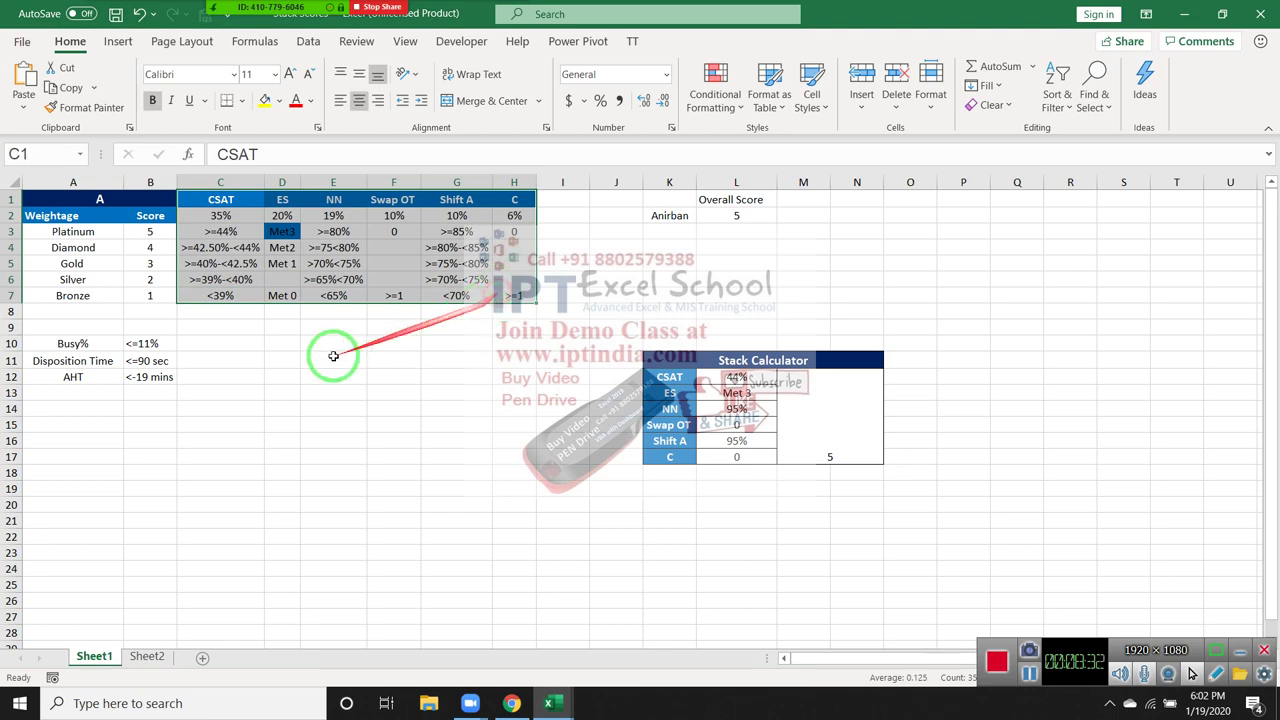
key("ctrl+c")
left_click(69, 426)
key("ctrl+v")
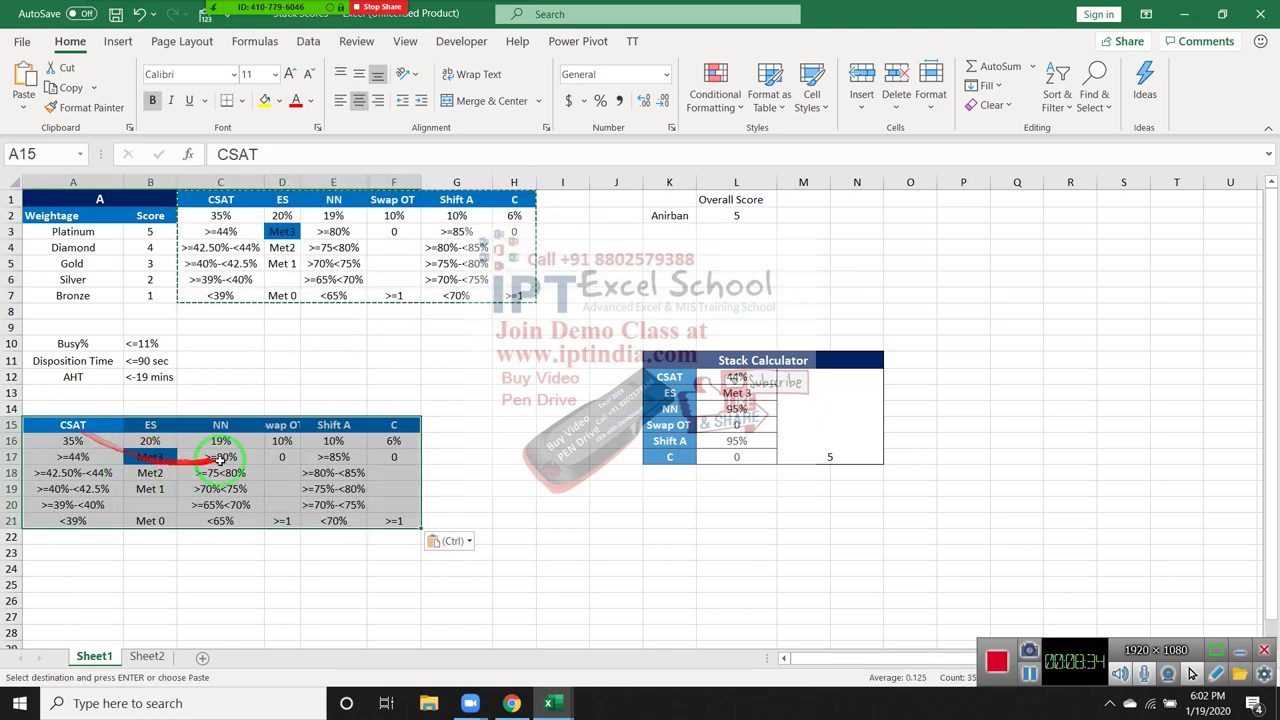
key("Escape")
Step: Copy the Score column B2:B7 beside it, shift it to G16:G21, and move the headers onto row 16
left_click_drag(150, 215, 147, 289)
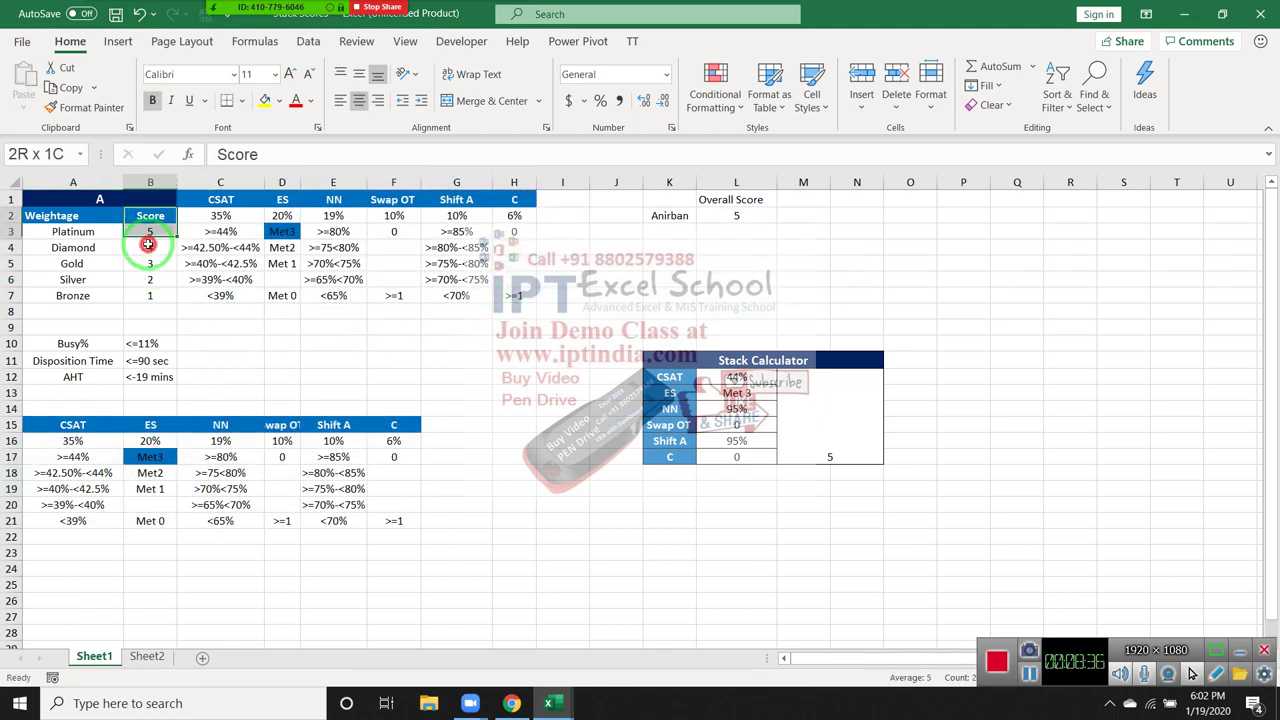
key("ctrl+c")
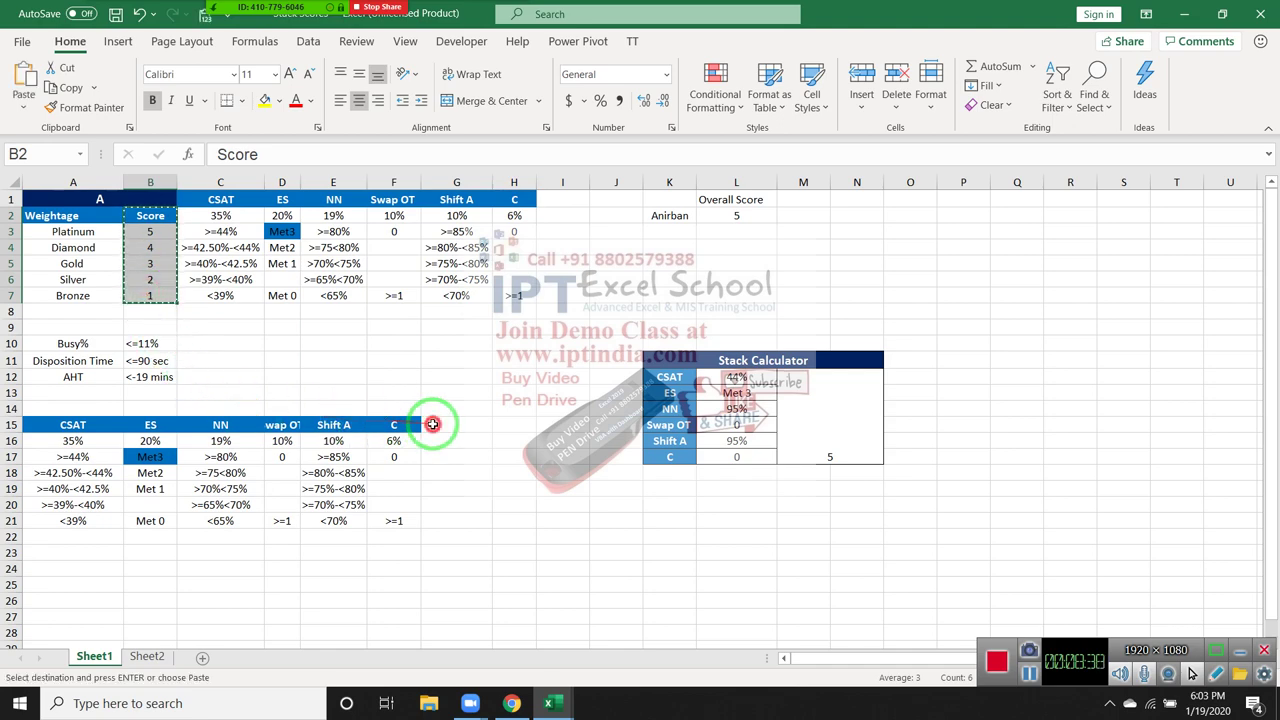
left_click(432, 424)
key("ctrl+v")
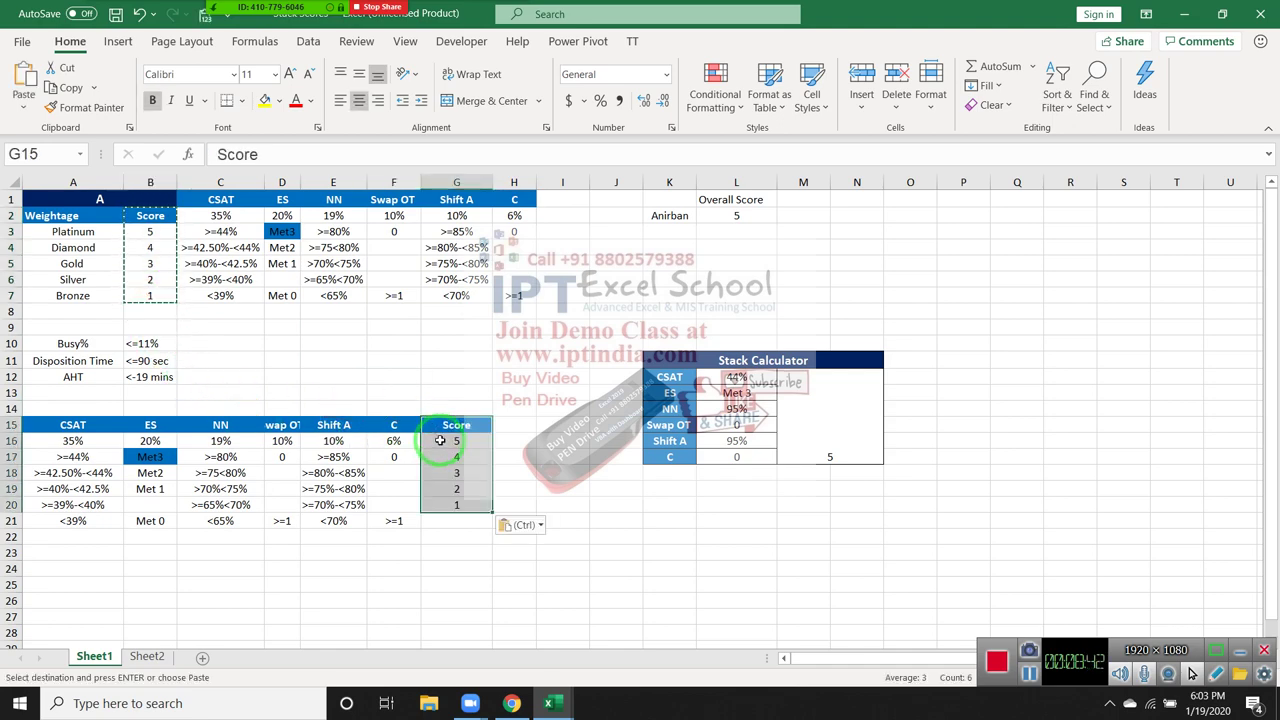
left_click_drag(436, 422, 434, 449)
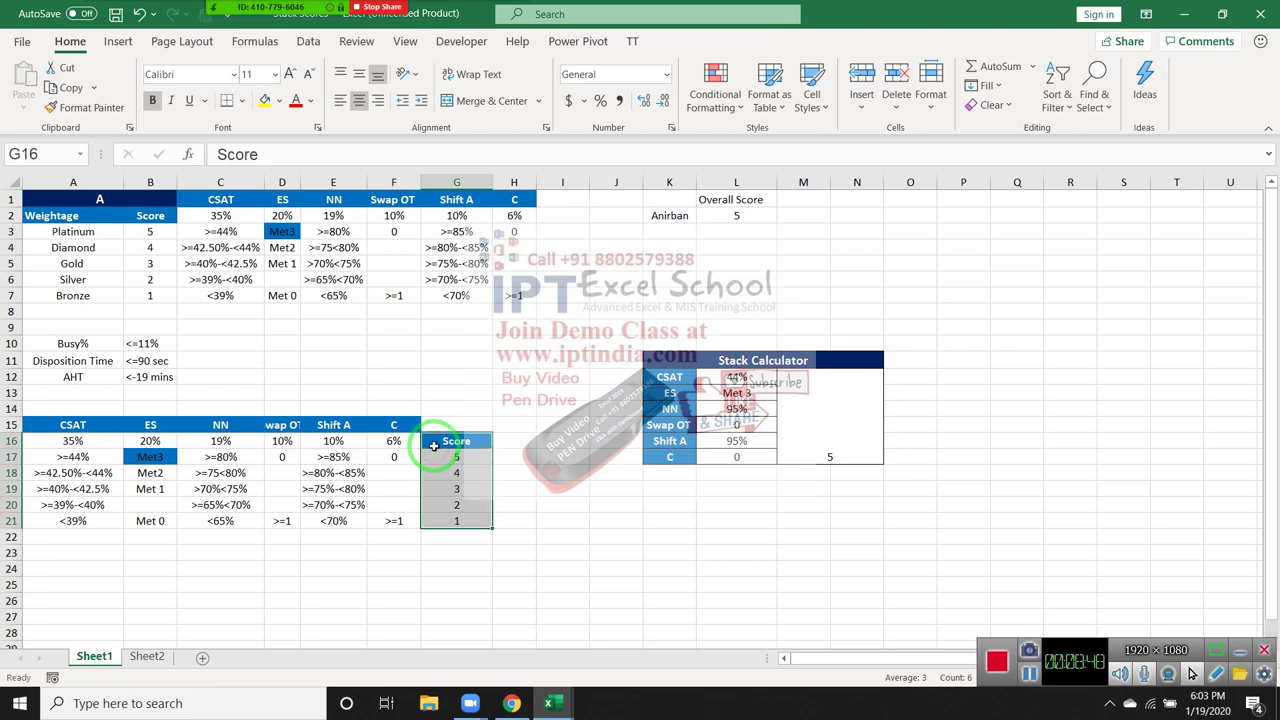
left_click_drag(25, 441, 407, 439)
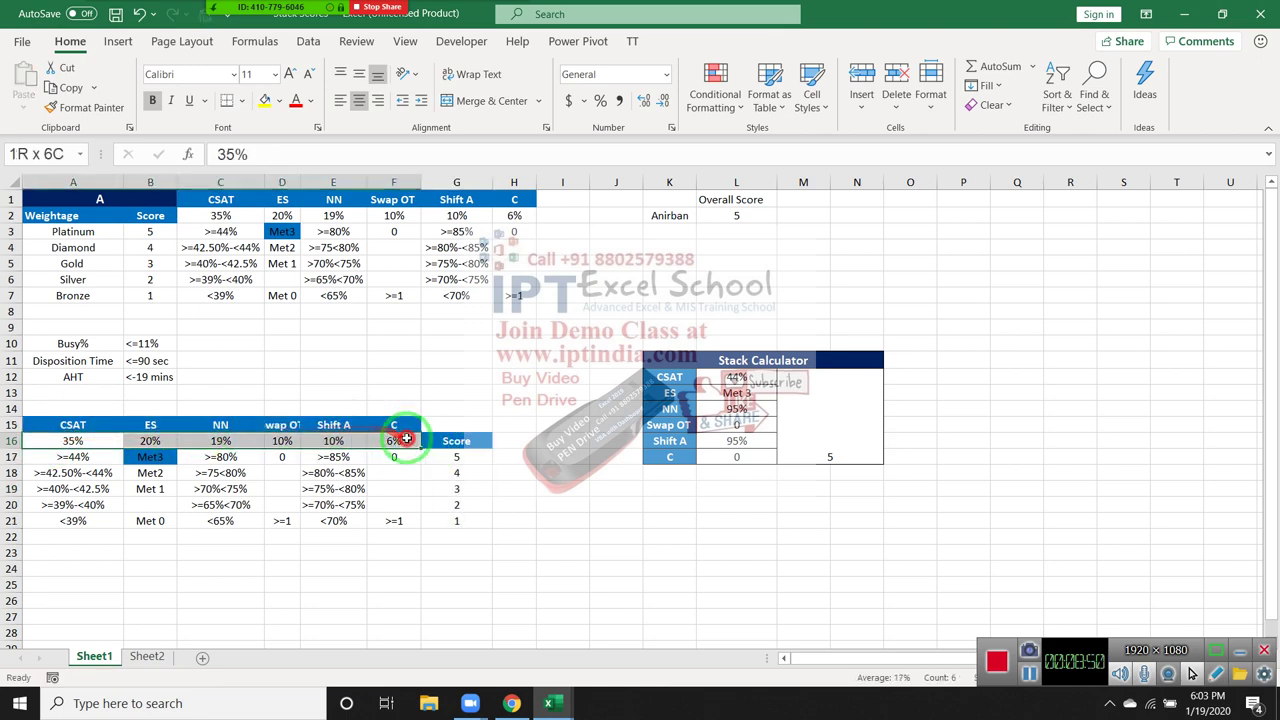
key("ctrl+d")
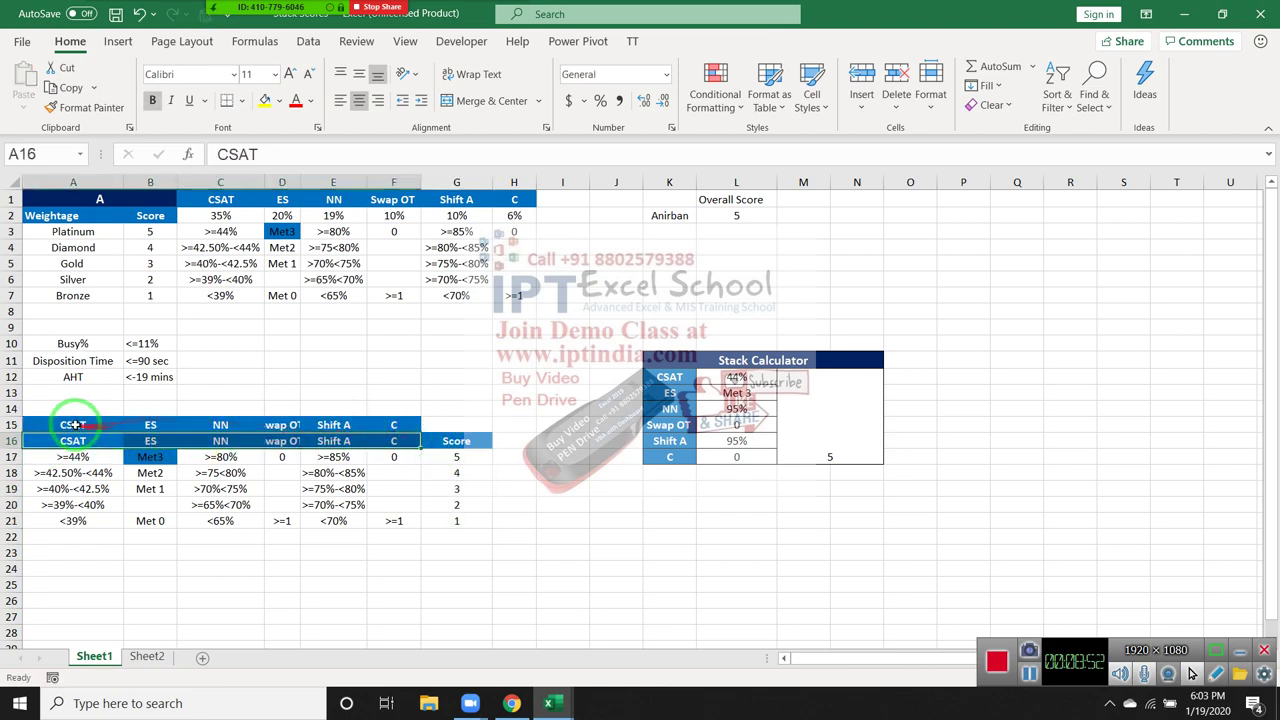
mouse_move(75, 425)
left_mouse_down()
mouse_move(355, 412)
mouse_move(383, 425)
left_mouse_up()
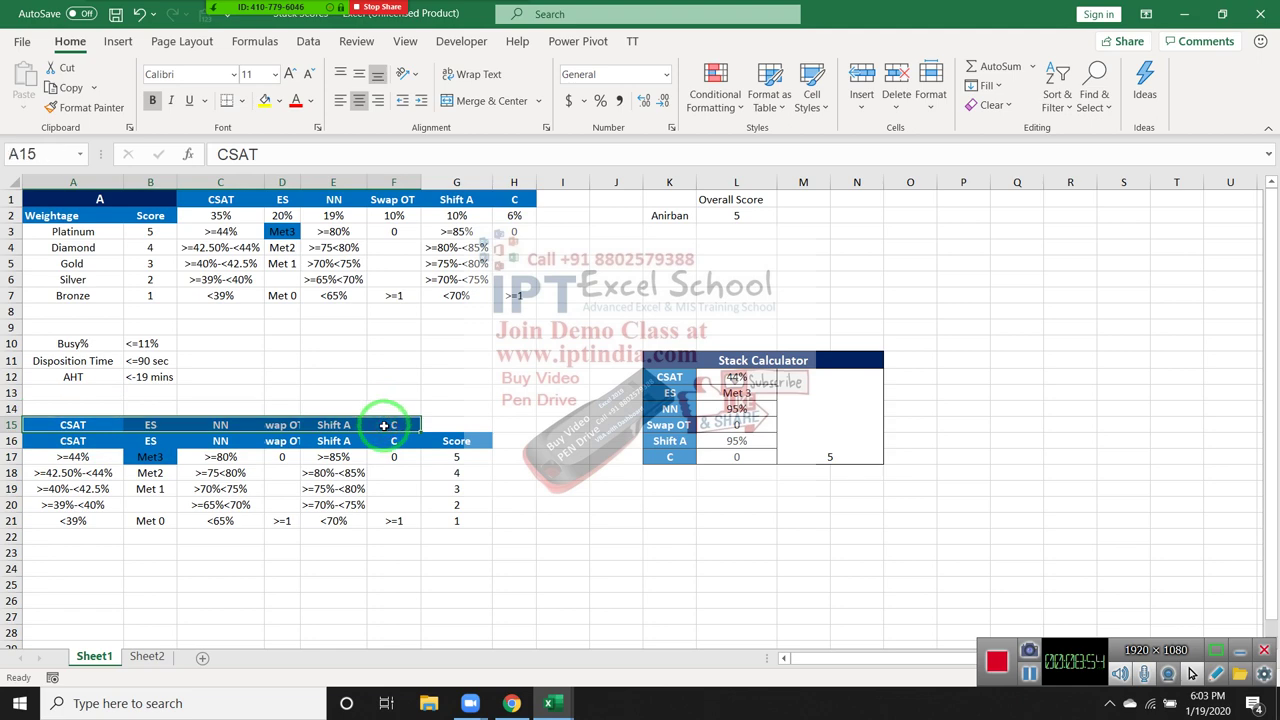
Step: Enter =DSUM(A16:G21,G16,K12:L17) in M19 to return the Score field for the calculator criteria
left_click(794, 490)
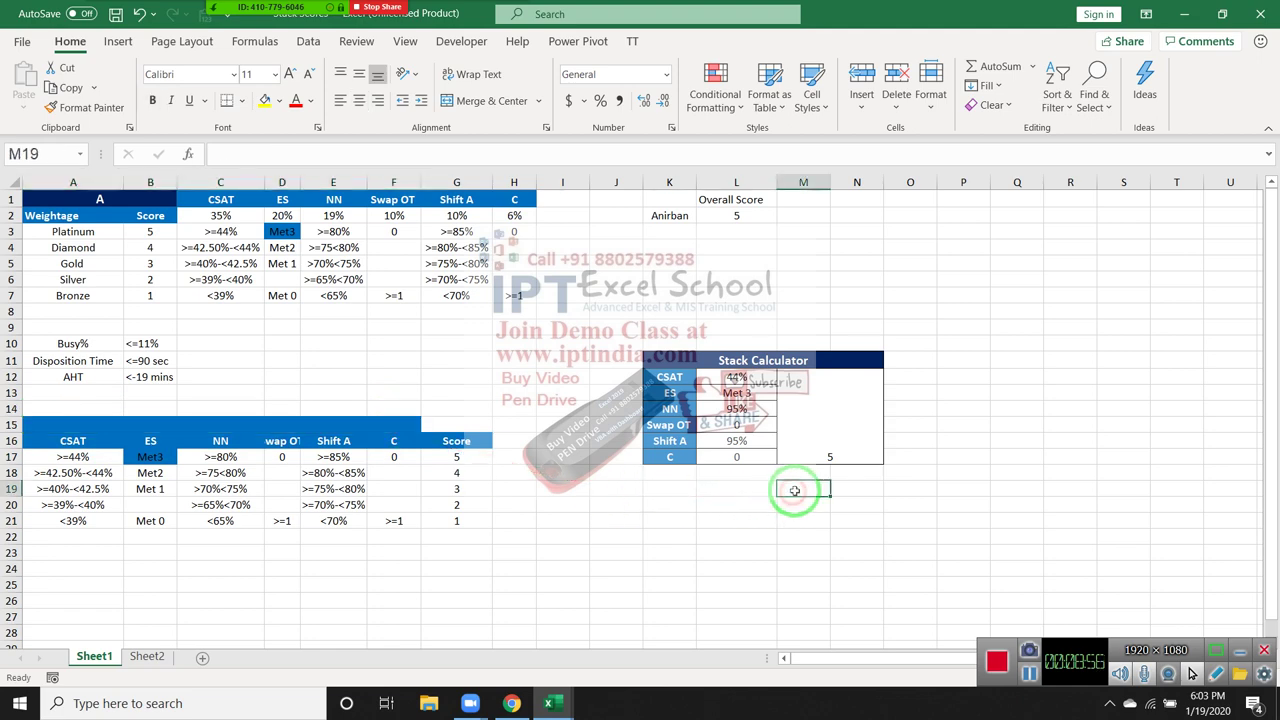
type("=sum")
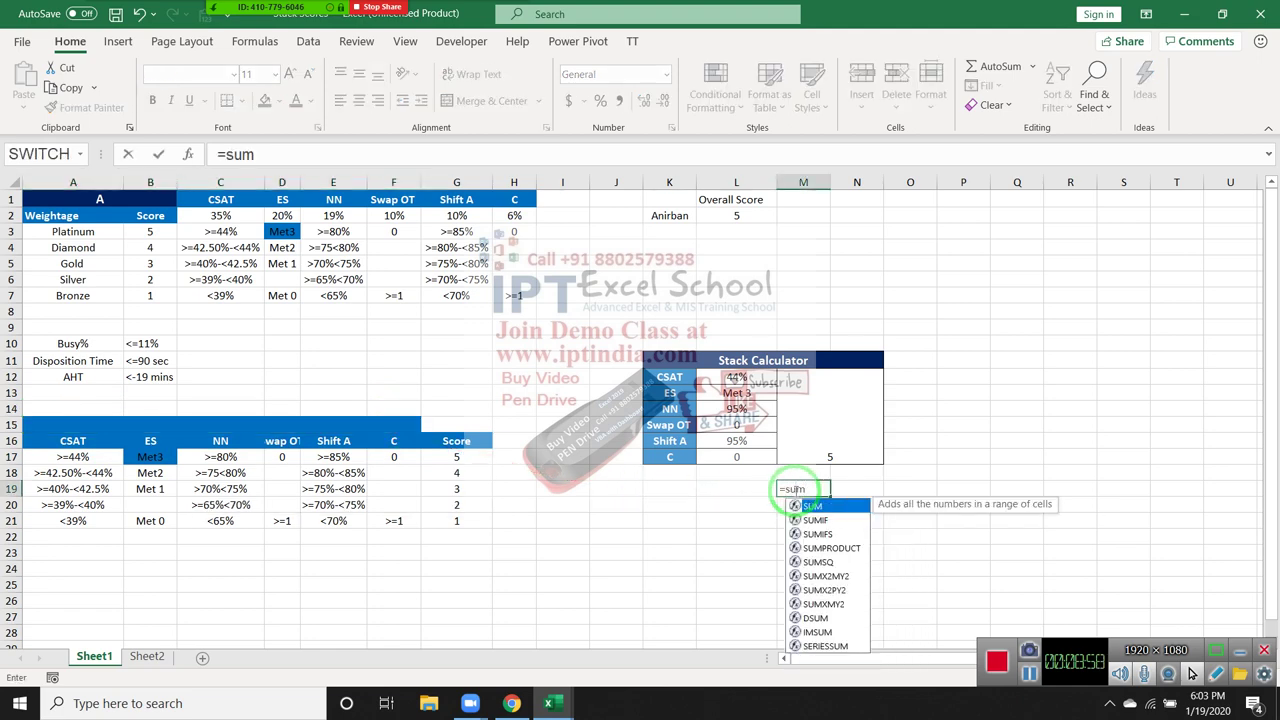
key("BackSpace")
key("BackSpace")
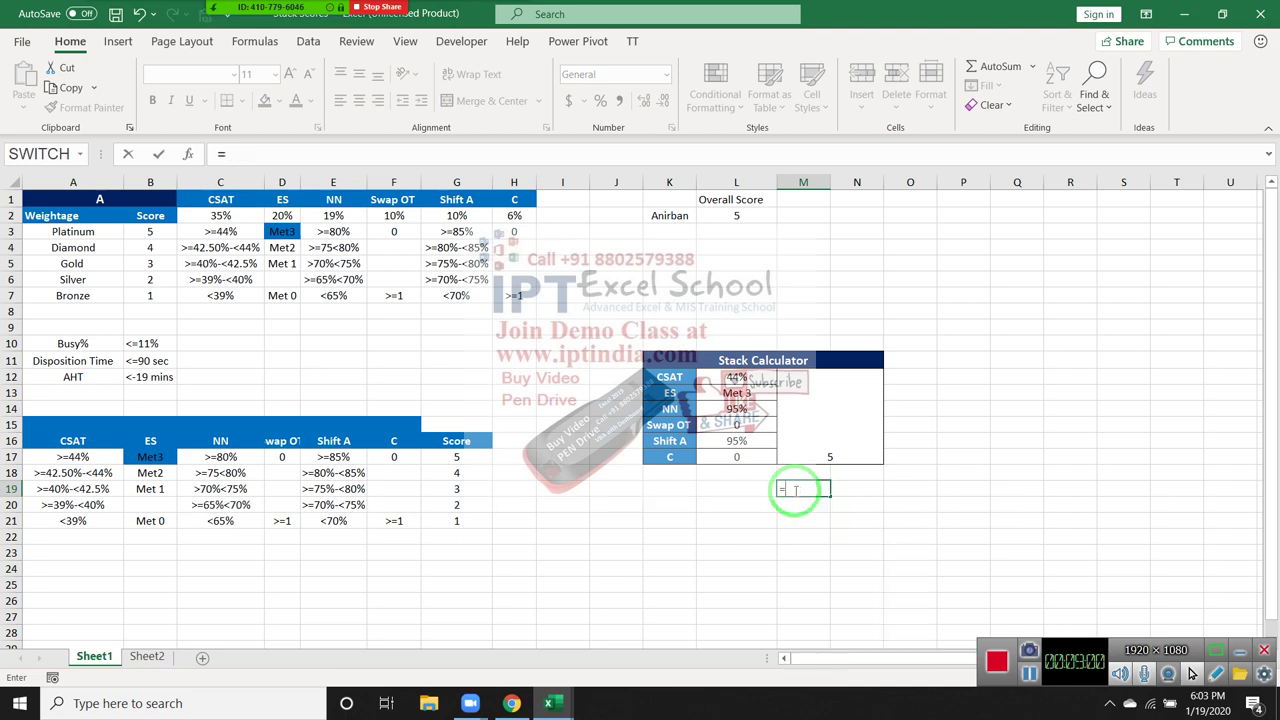
type("ds")
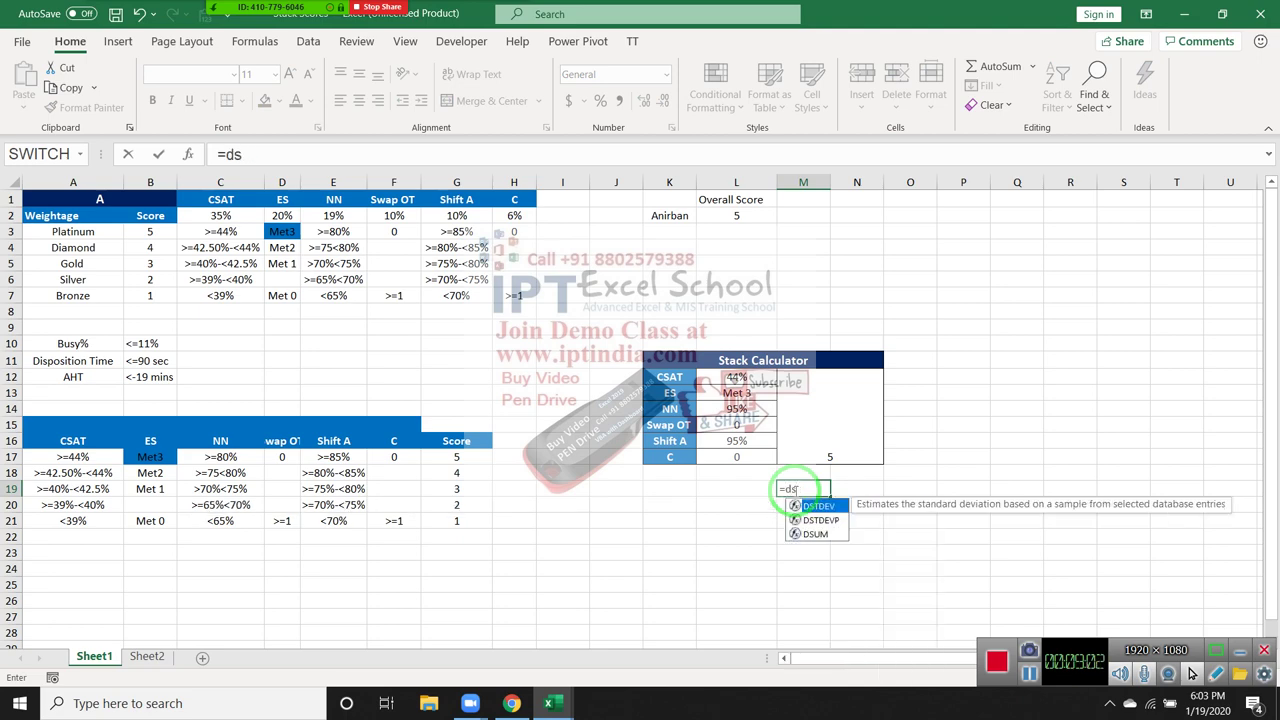
type("um")
key("Tab")
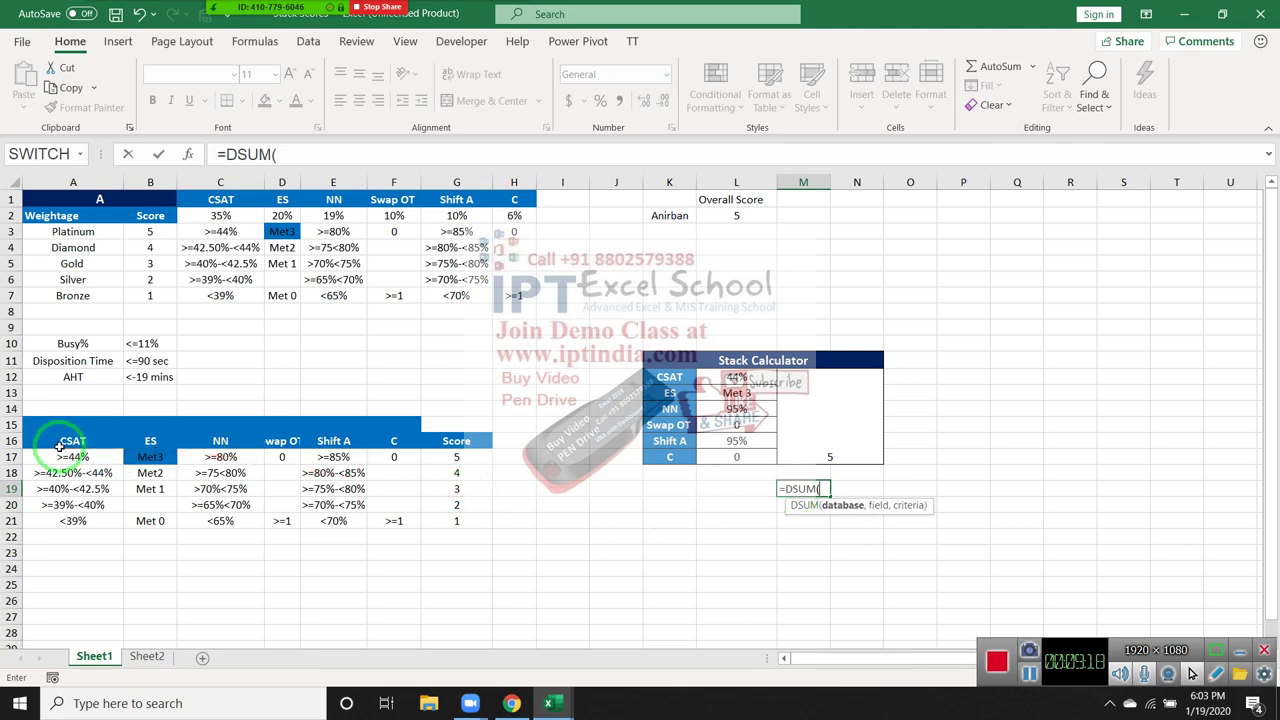
left_click_drag(60, 446, 441, 521)
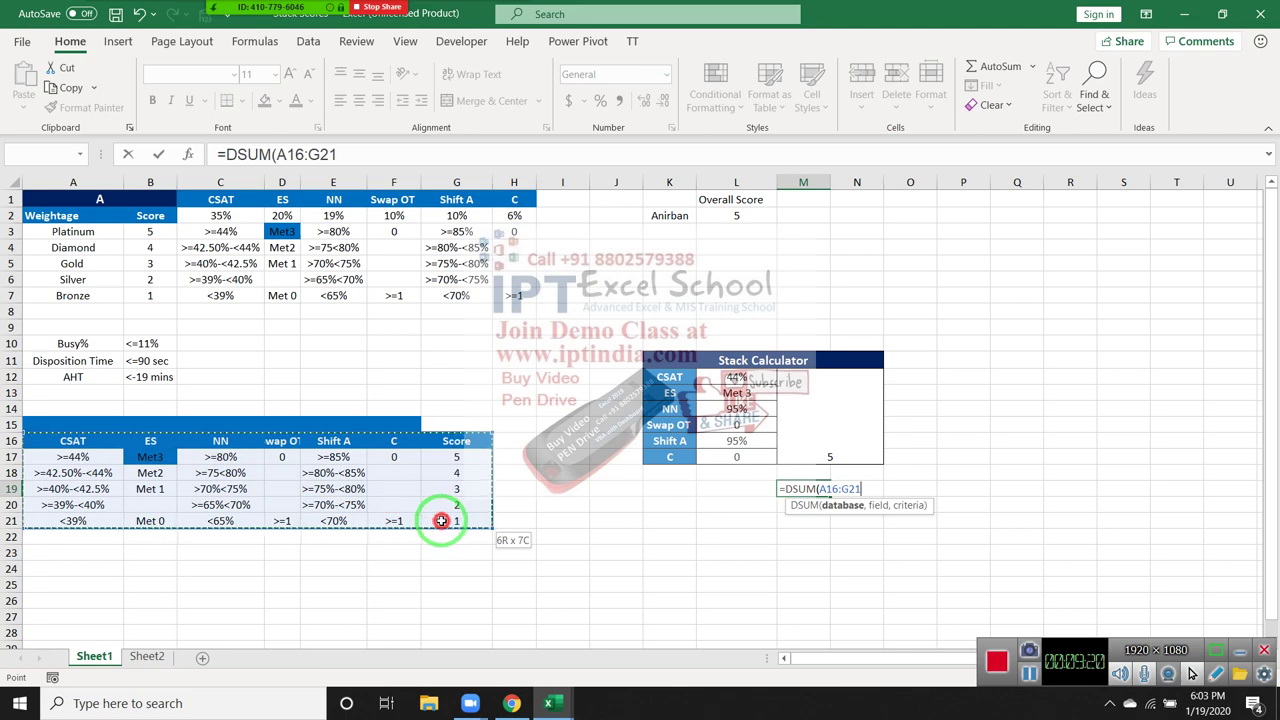
type(",")
left_click(456, 441)
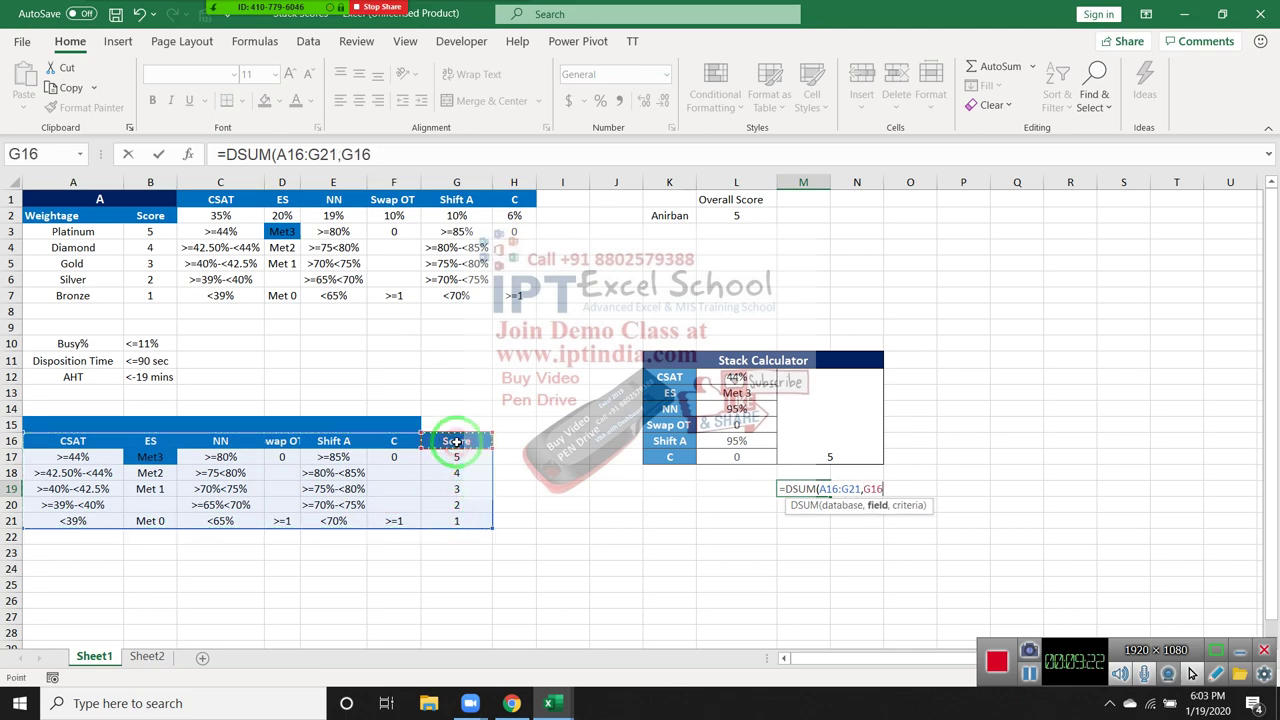
type(",")
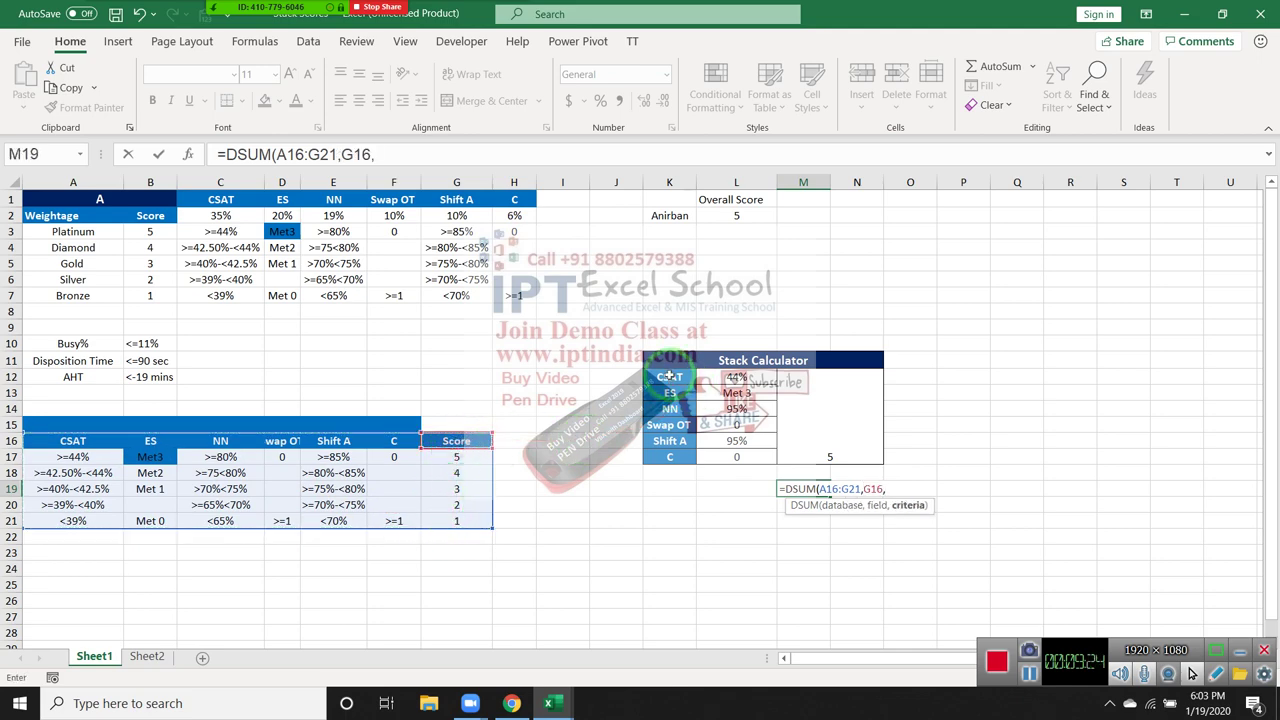
left_click_drag(669, 376, 713, 458)
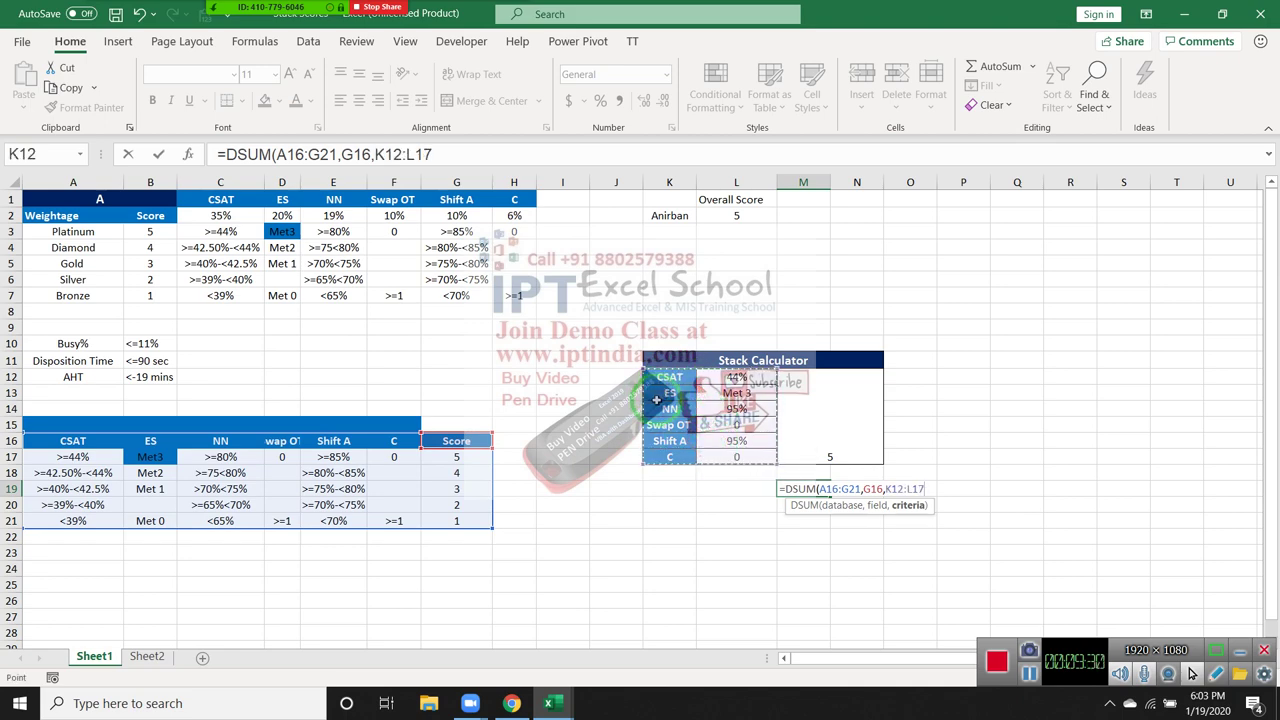
key("Return")
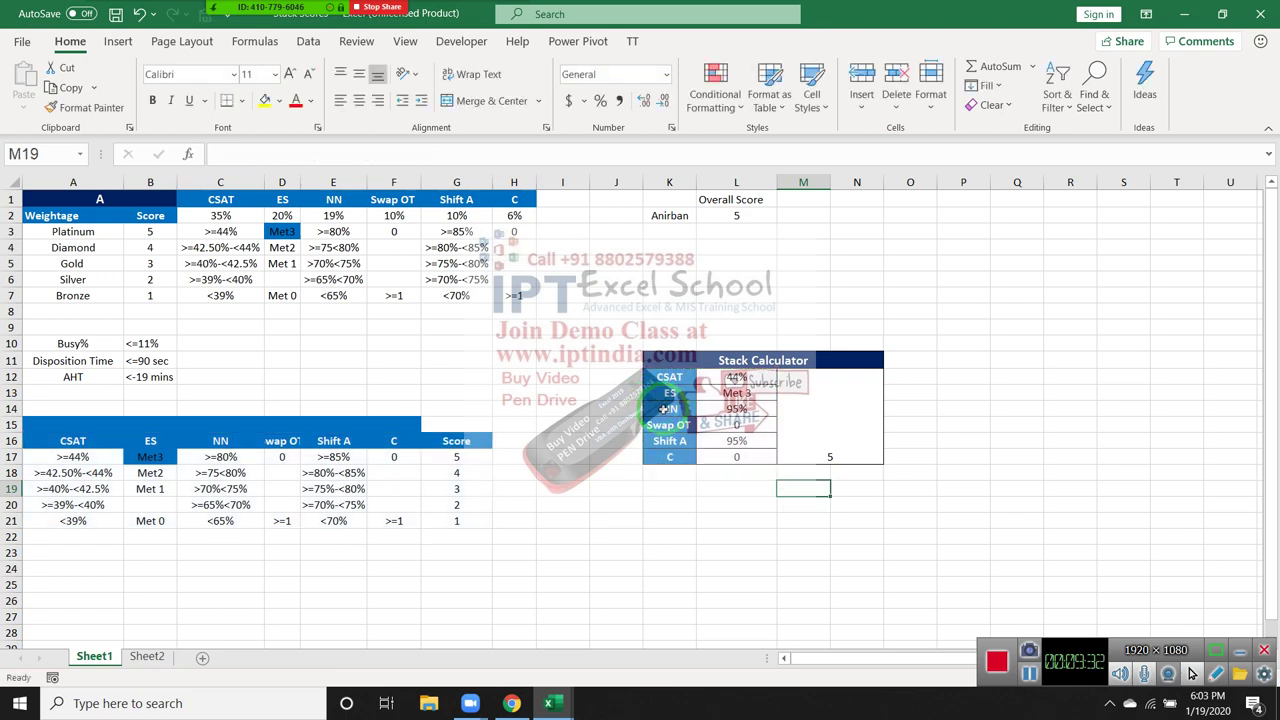
type("=")
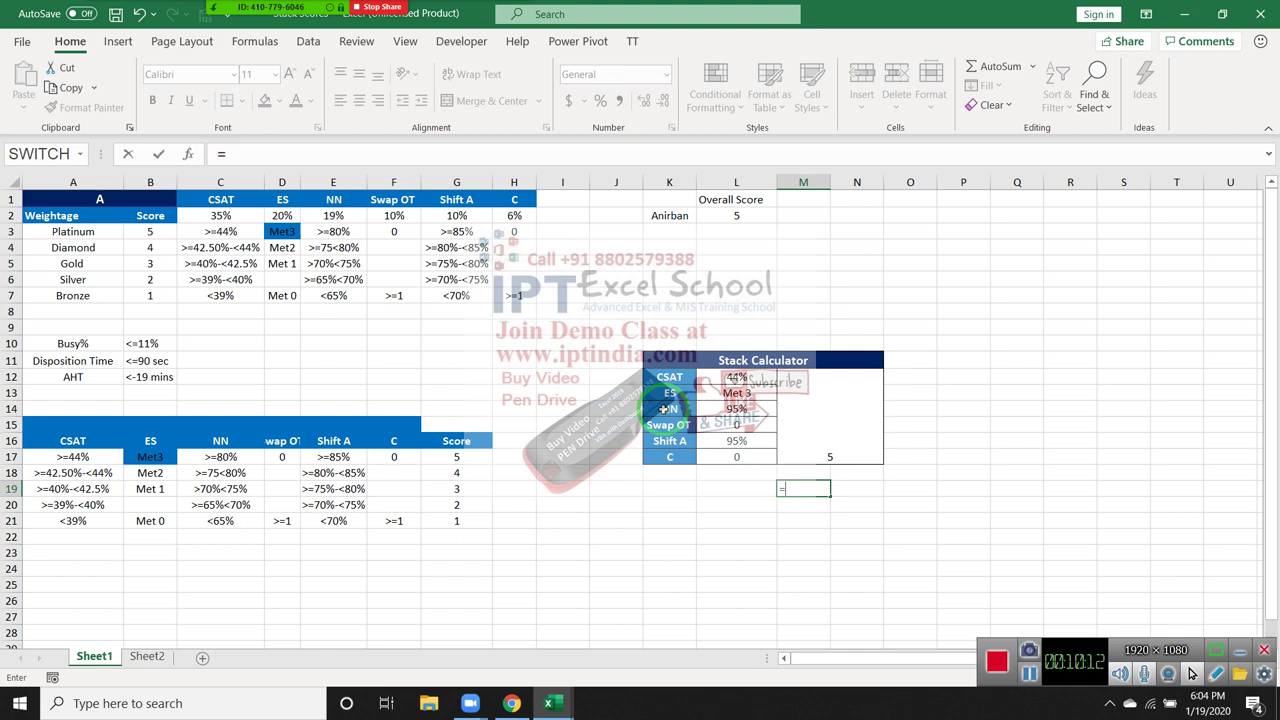
type("dum")
key("BackSpace")
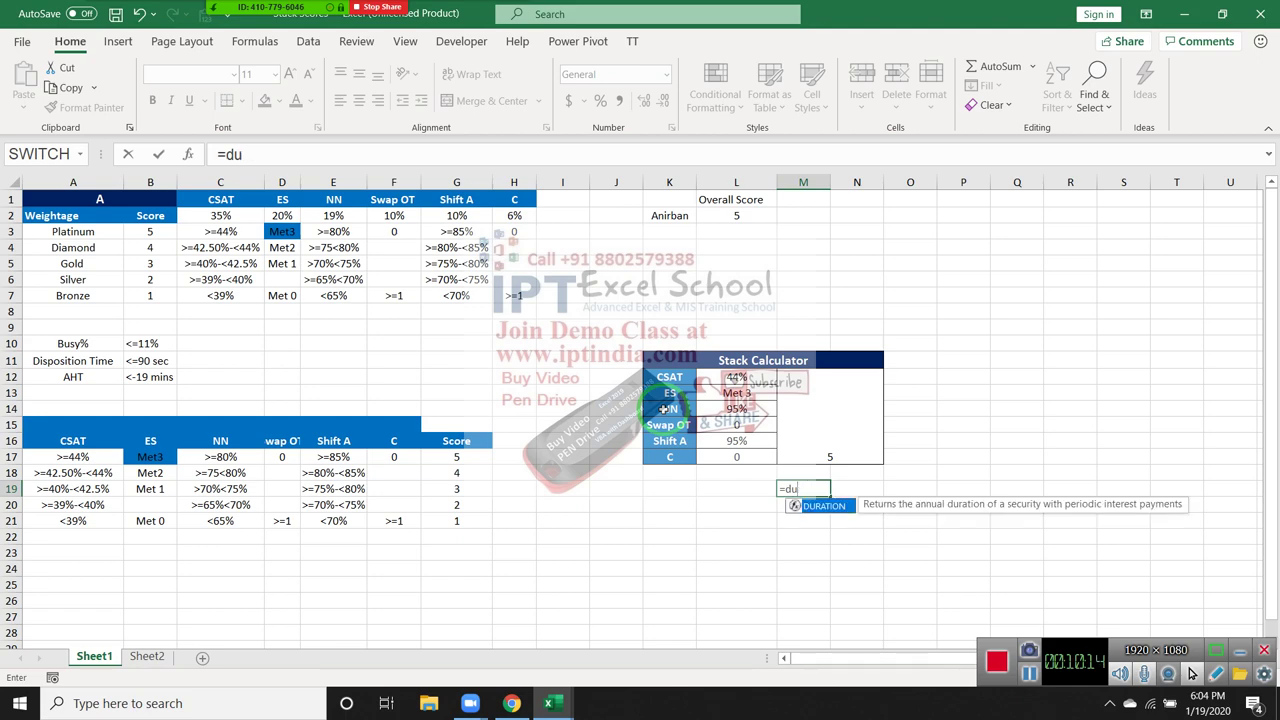
key("BackSpace")
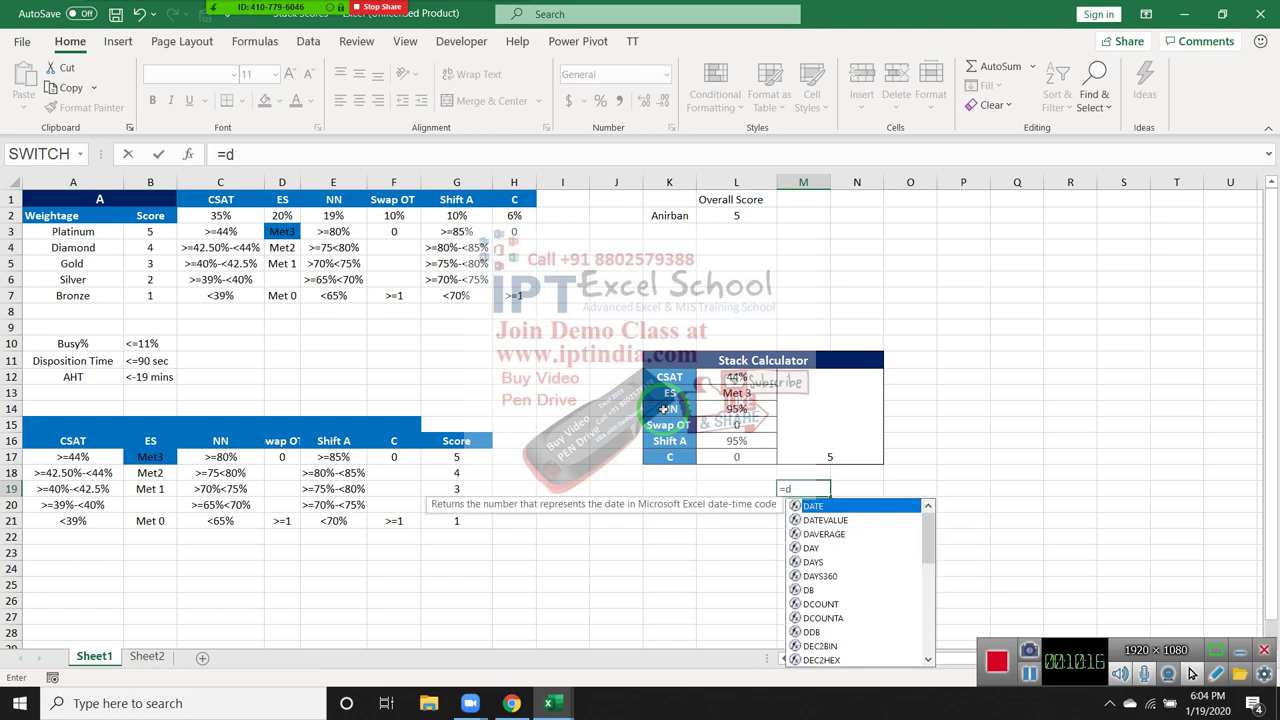
key("BackSpace")
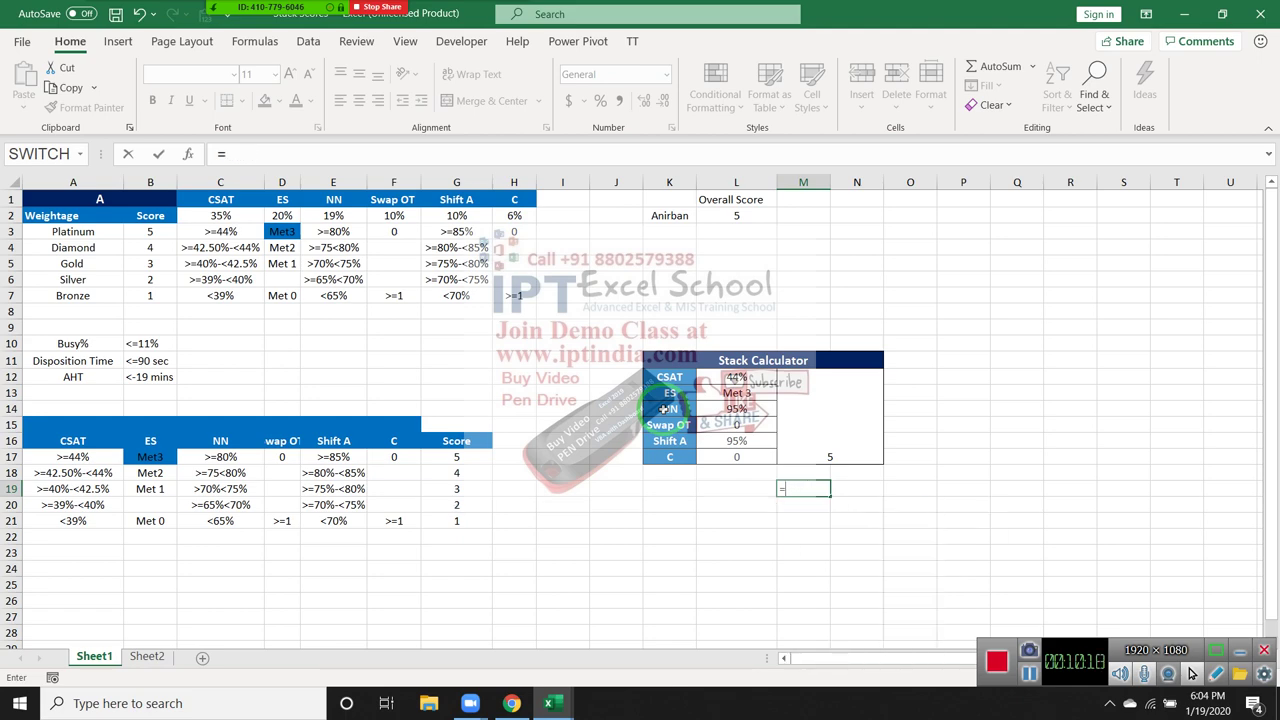
type("D")
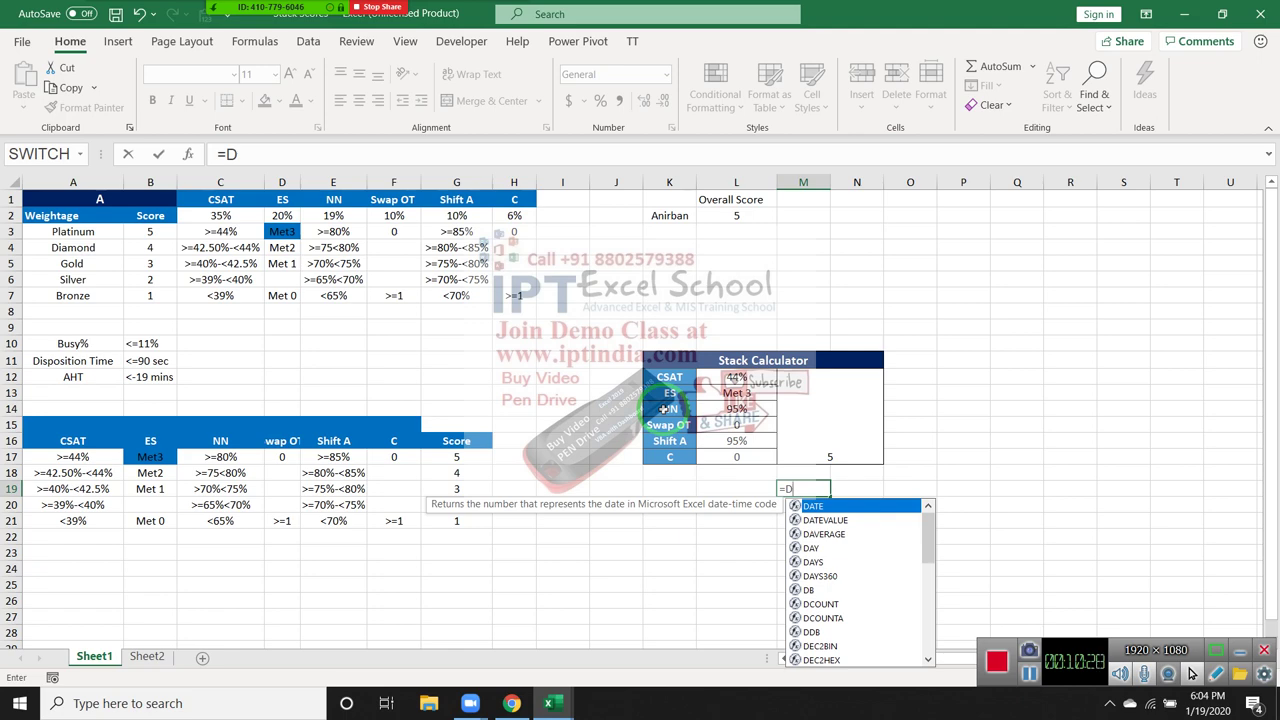
key("Escape")
key("Escape")
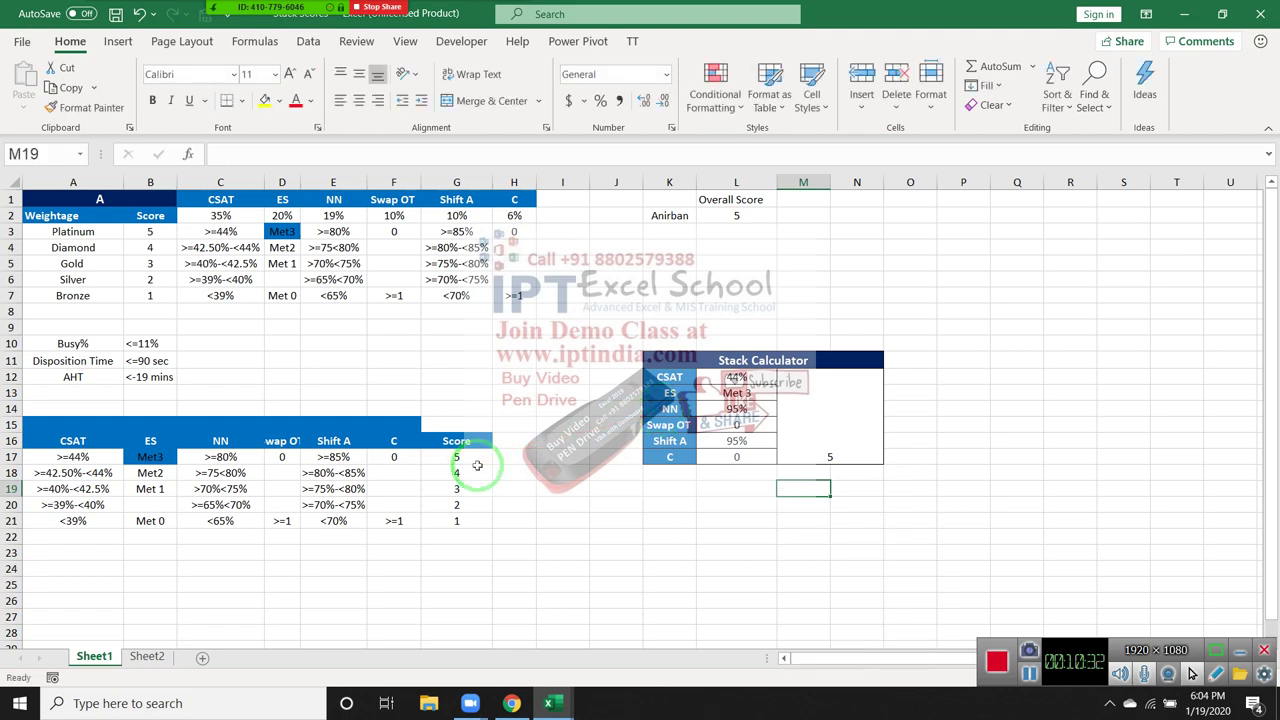
left_click_drag(474, 468, 413, 545)
left_click(394, 568)
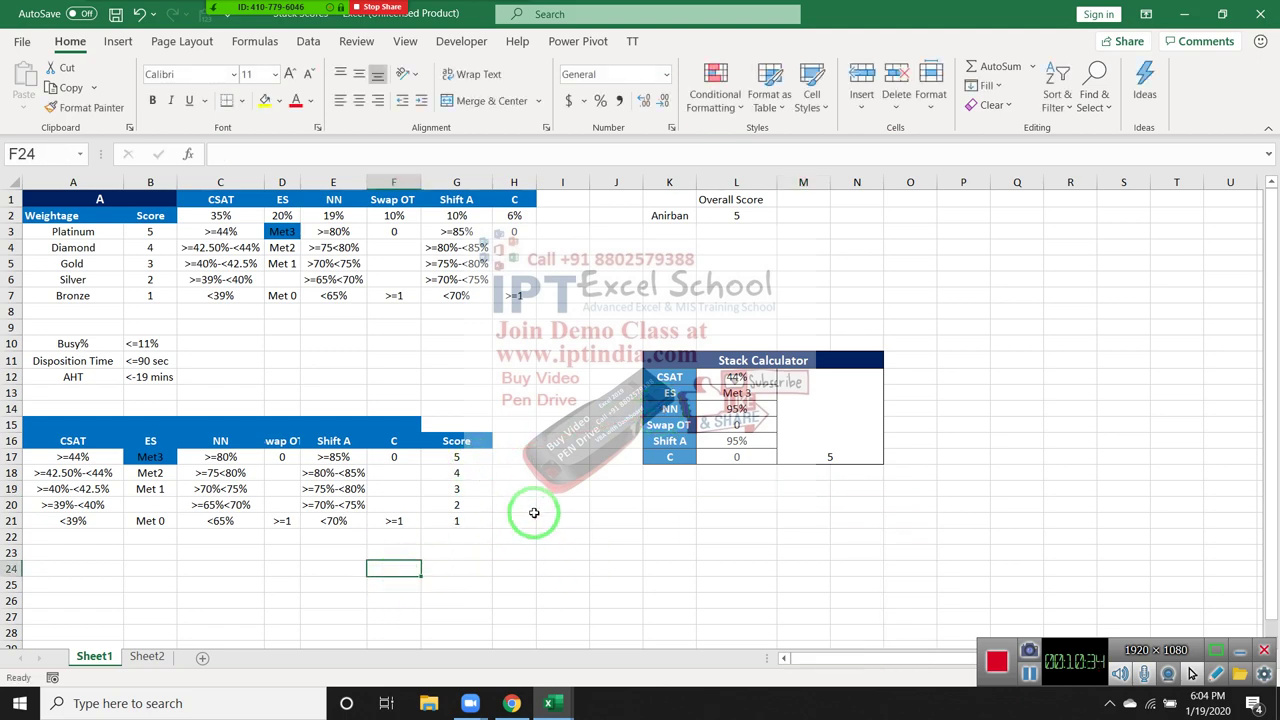
left_click(440, 474)
left_click(452, 520)
left_click(460, 537)
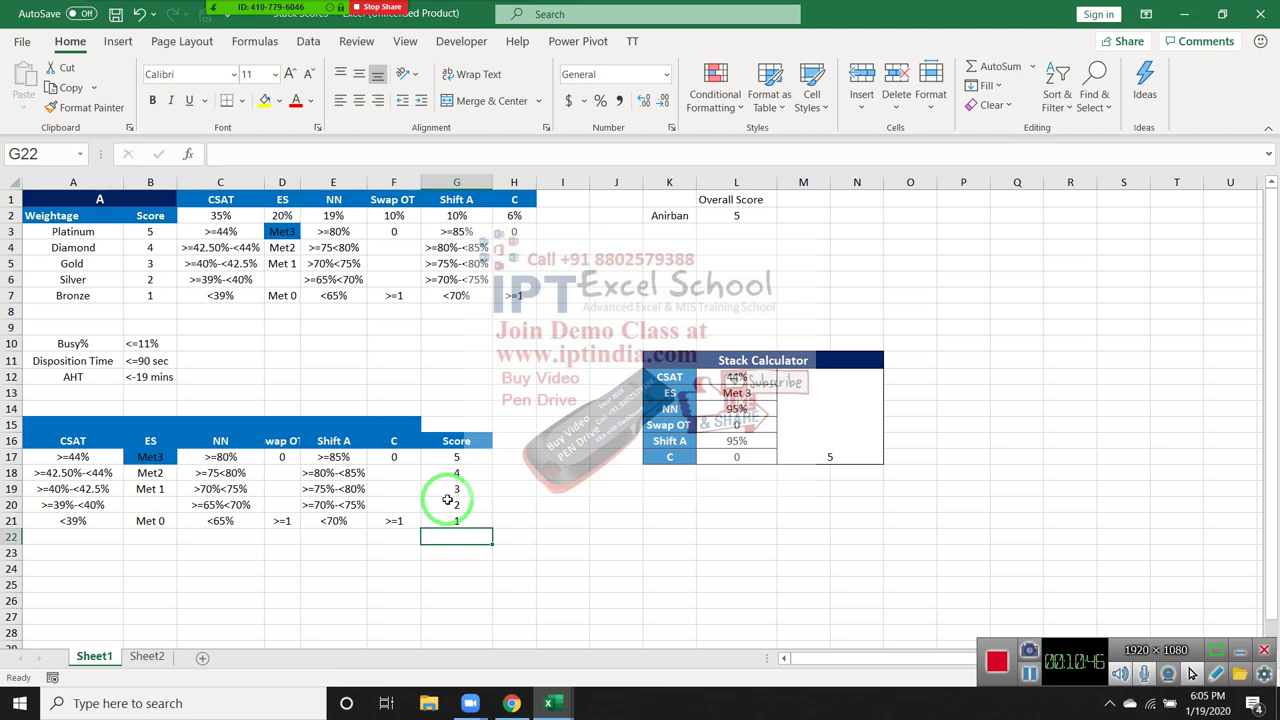
mouse_move(250, 10)
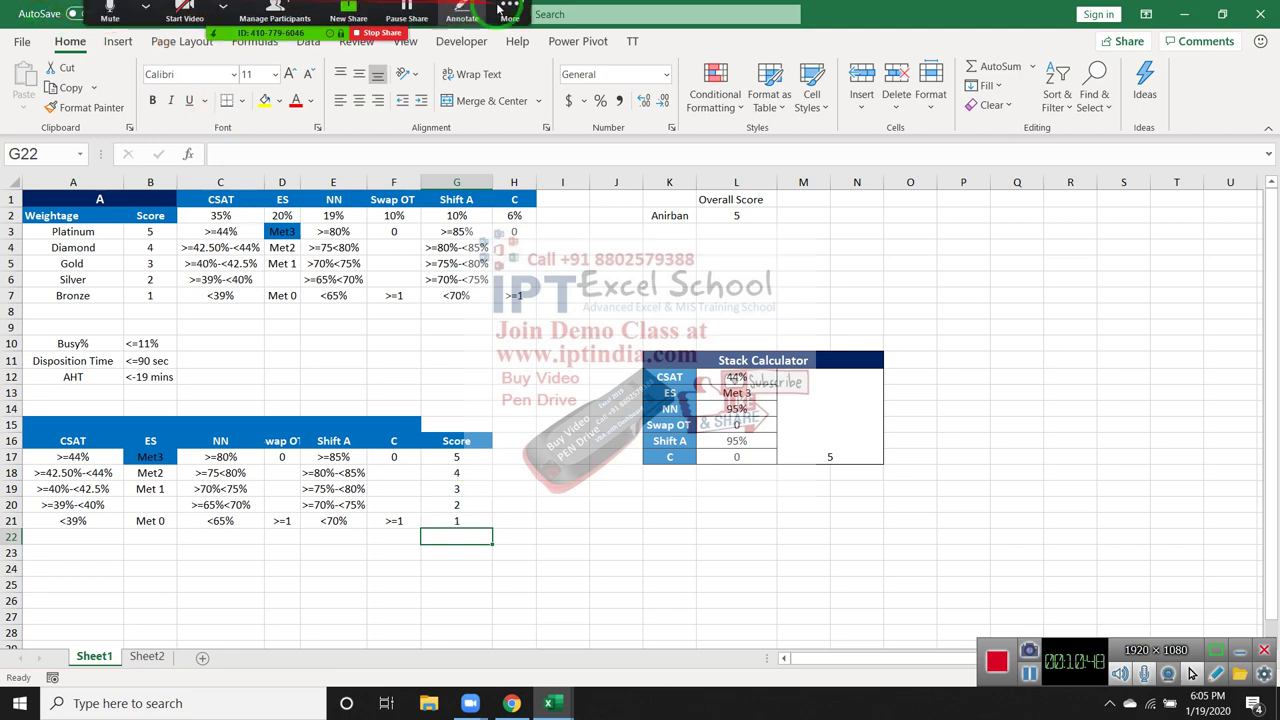
left_click(510, 16)
left_click(535, 80)
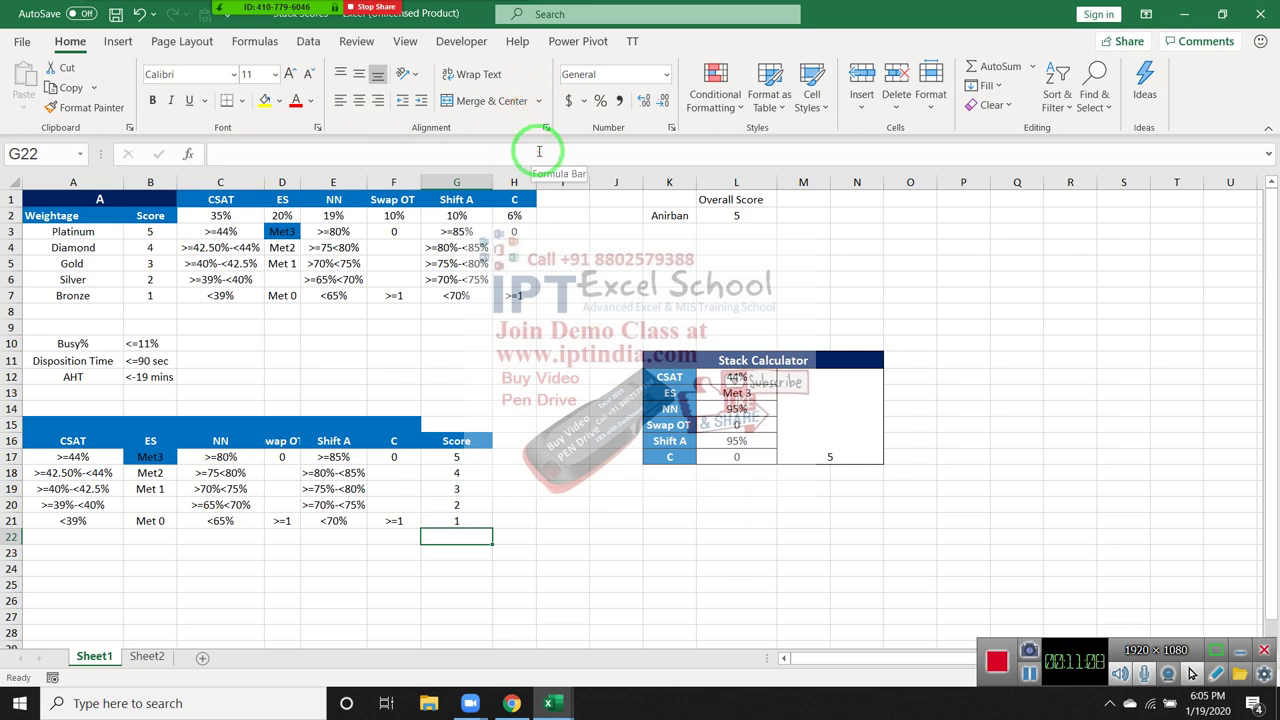
left_click_drag(543, 150, 760, 358)
left_click(808, 425)
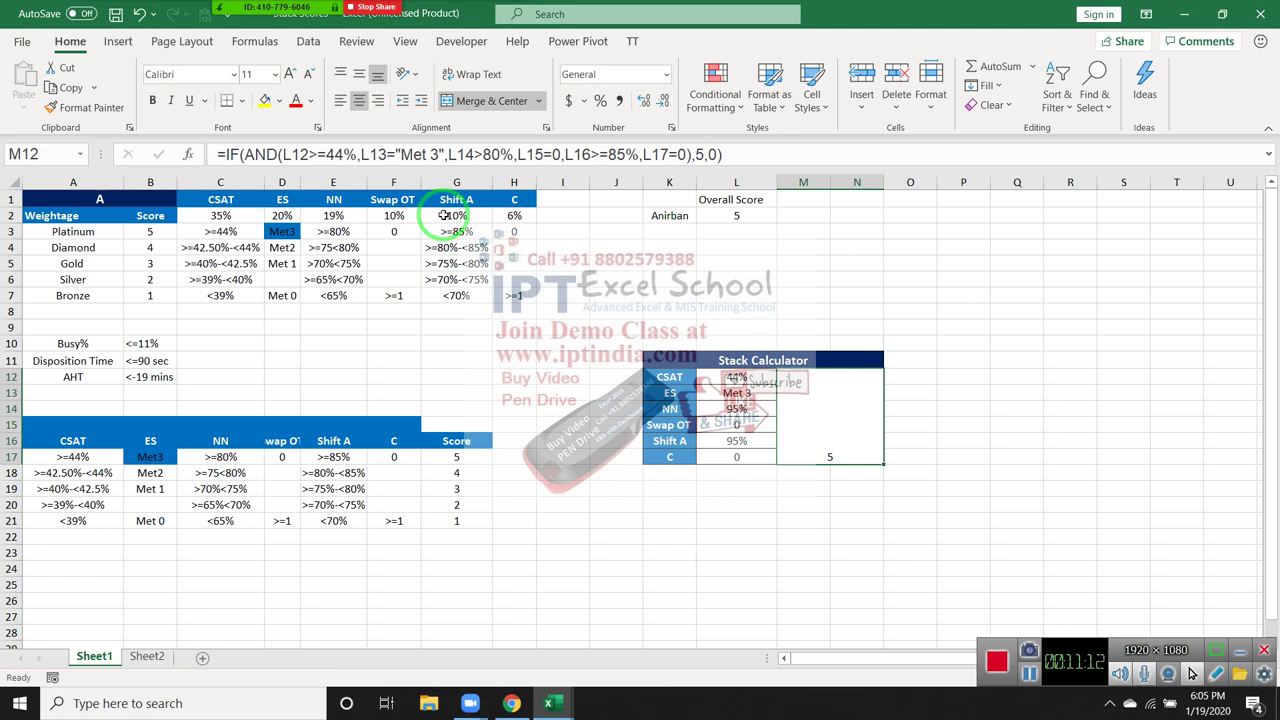
left_click_drag(400, 300, 408, 393)
left_click_drag(420, 488, 410, 530)
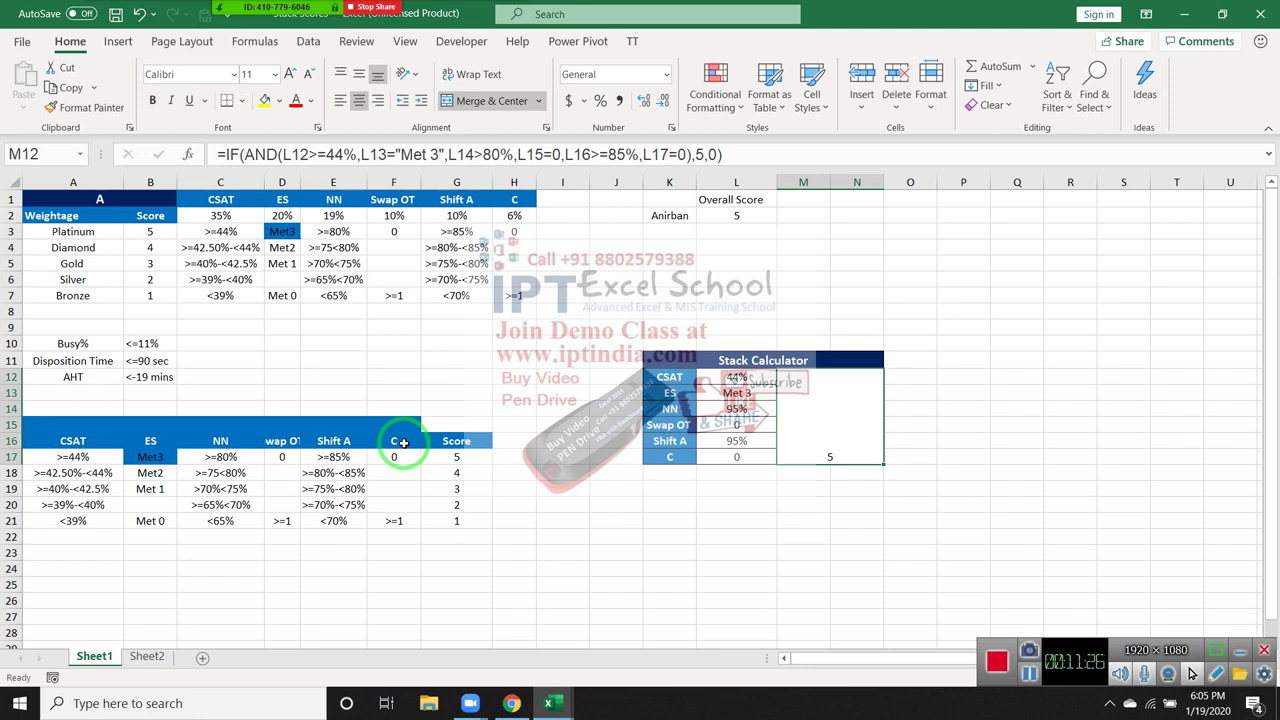
mouse_move(150, 263)
left_mouse_down()
mouse_move(288, 357)
mouse_move(212, 262)
left_mouse_up()
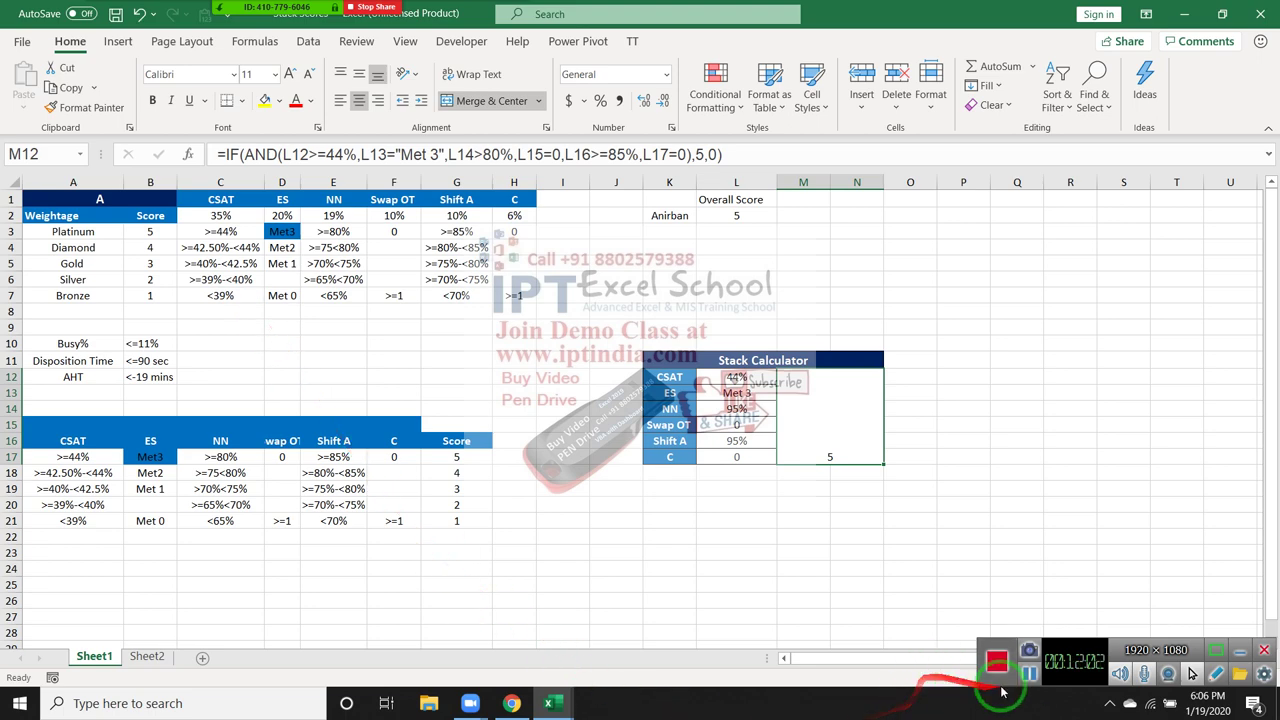
Step: Drop M12's trailing 0) and paste a copy of the AND conditions after the 5
key("F2")
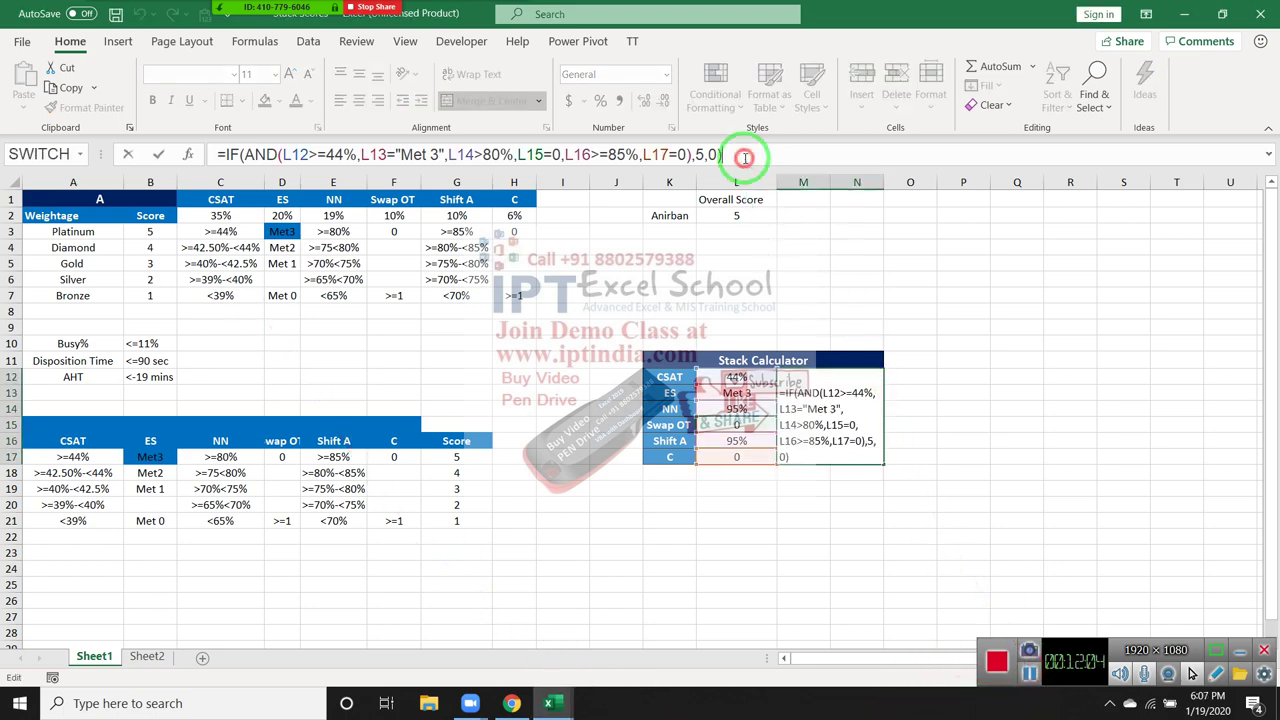
key("BackSpace")
key("BackSpace")
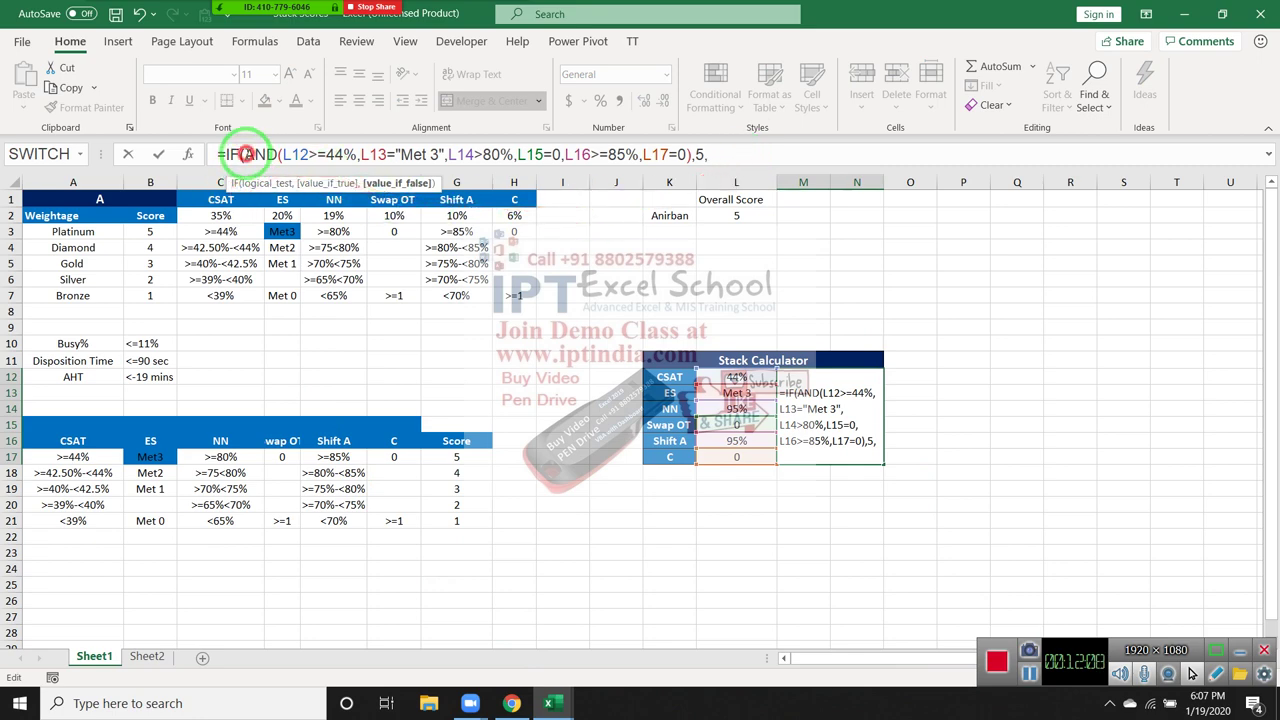
left_click_drag(244, 154, 692, 155)
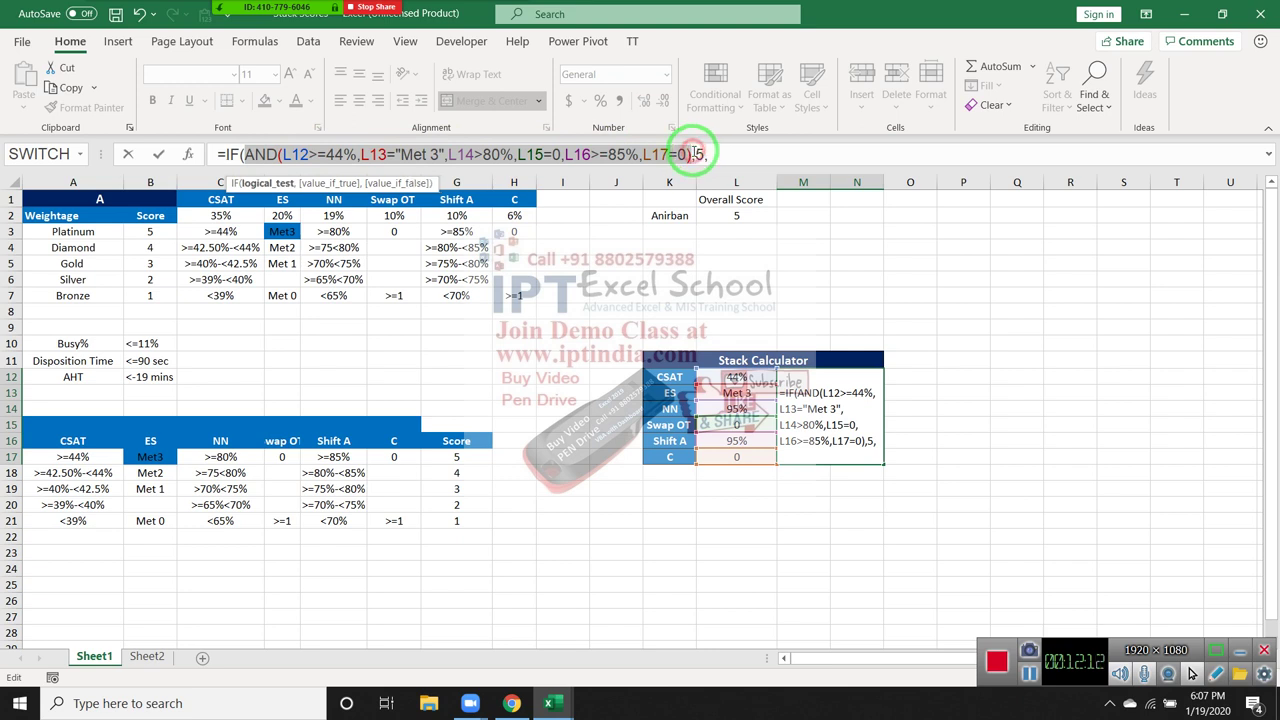
key("ctrl+c")
left_click(745, 154)
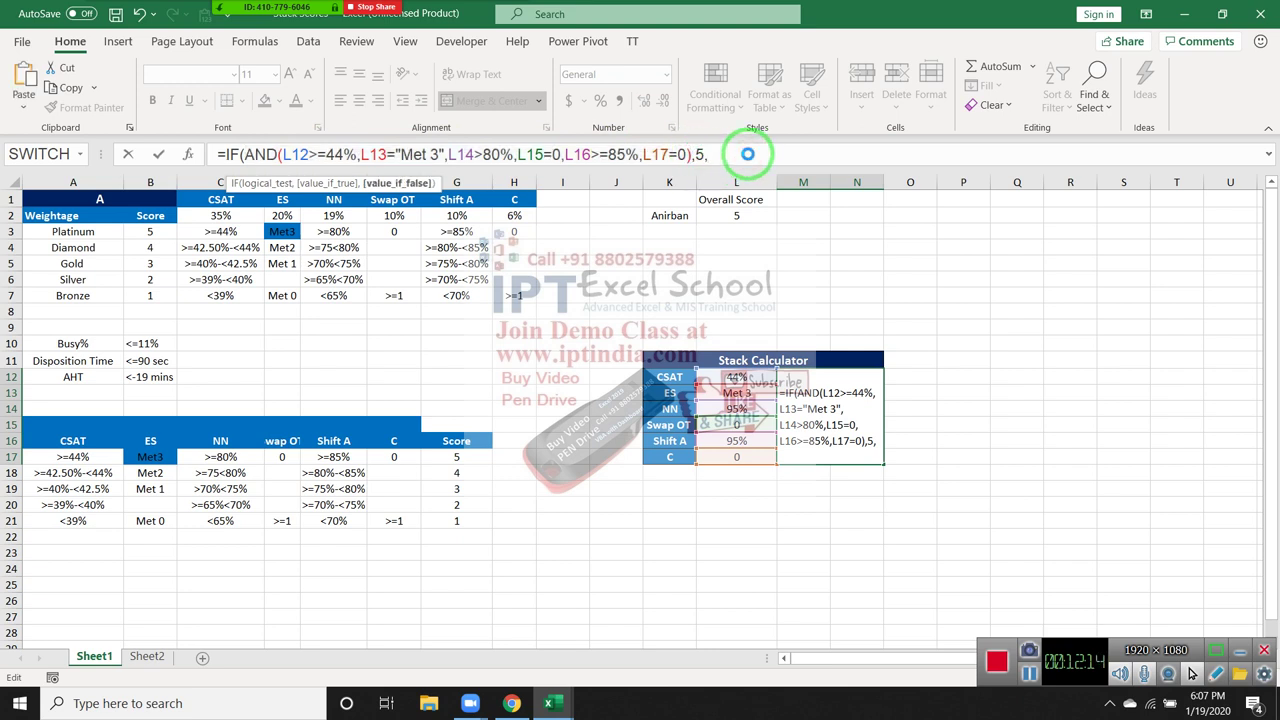
key("ctrl+v")
Step: Wrap the pasted copy in IF( and insert a new L12<=44 condition into it
left_click(707, 154)
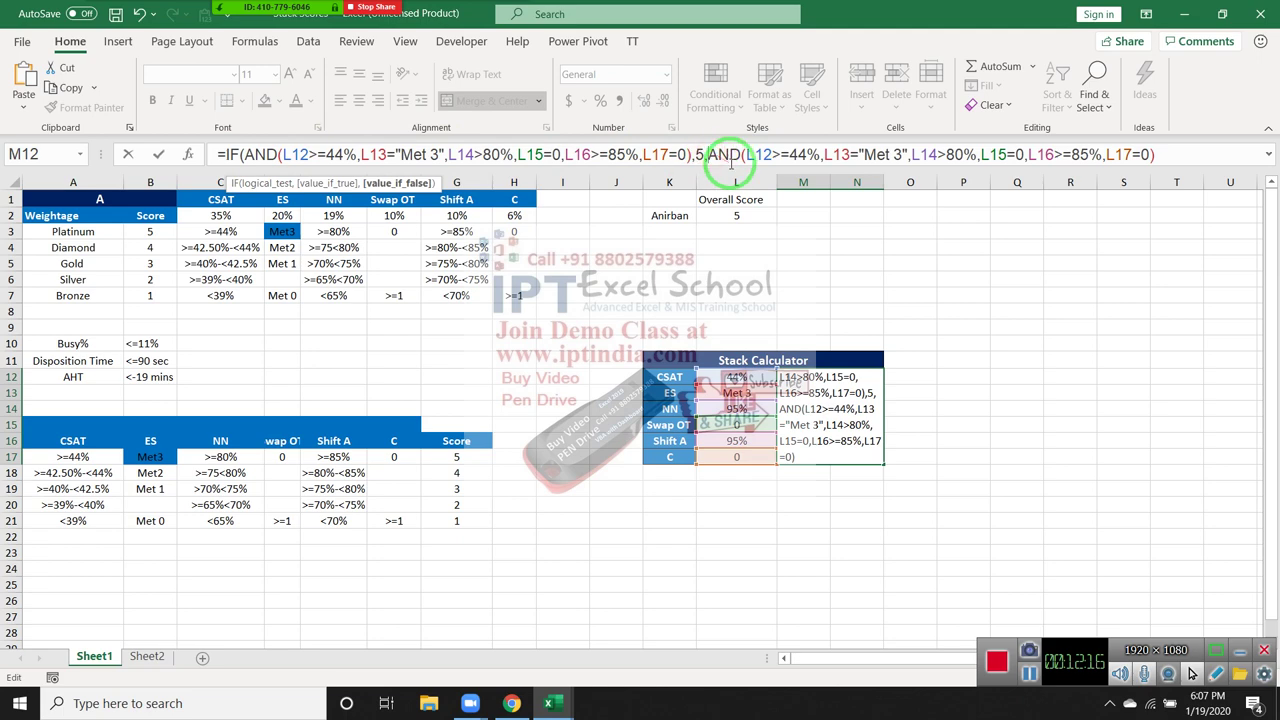
type("IF(")
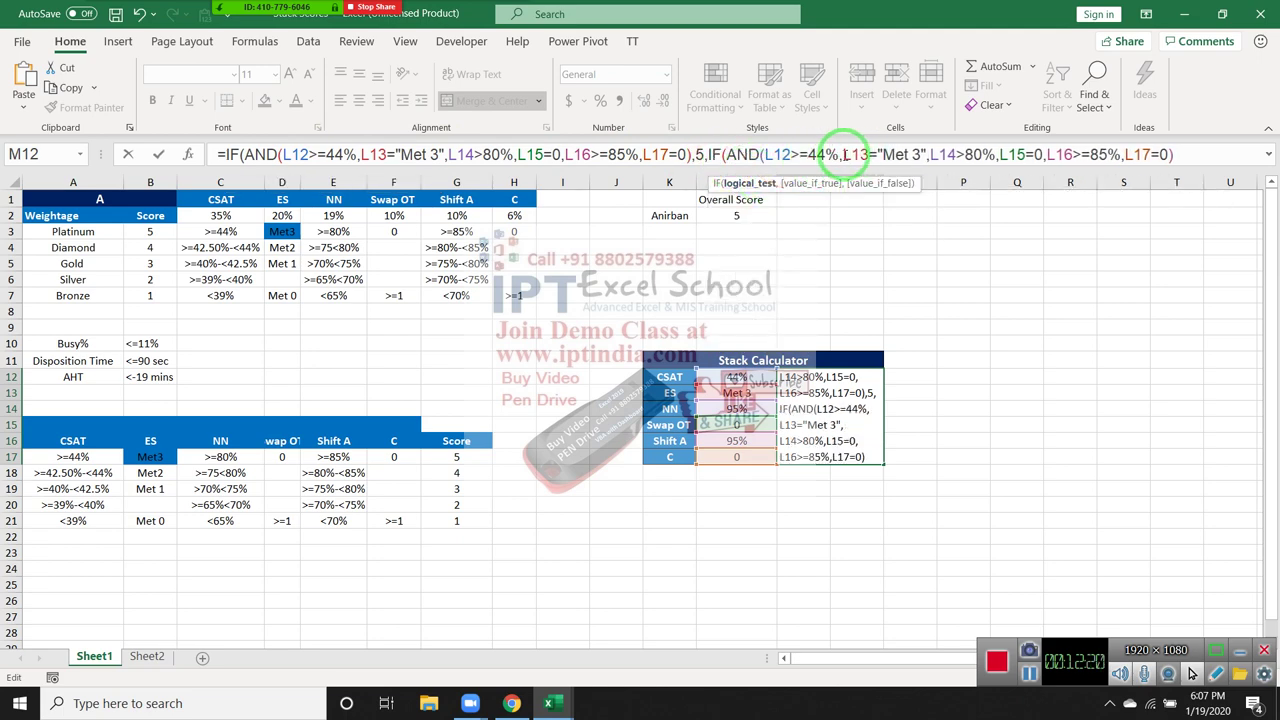
left_click(842, 155)
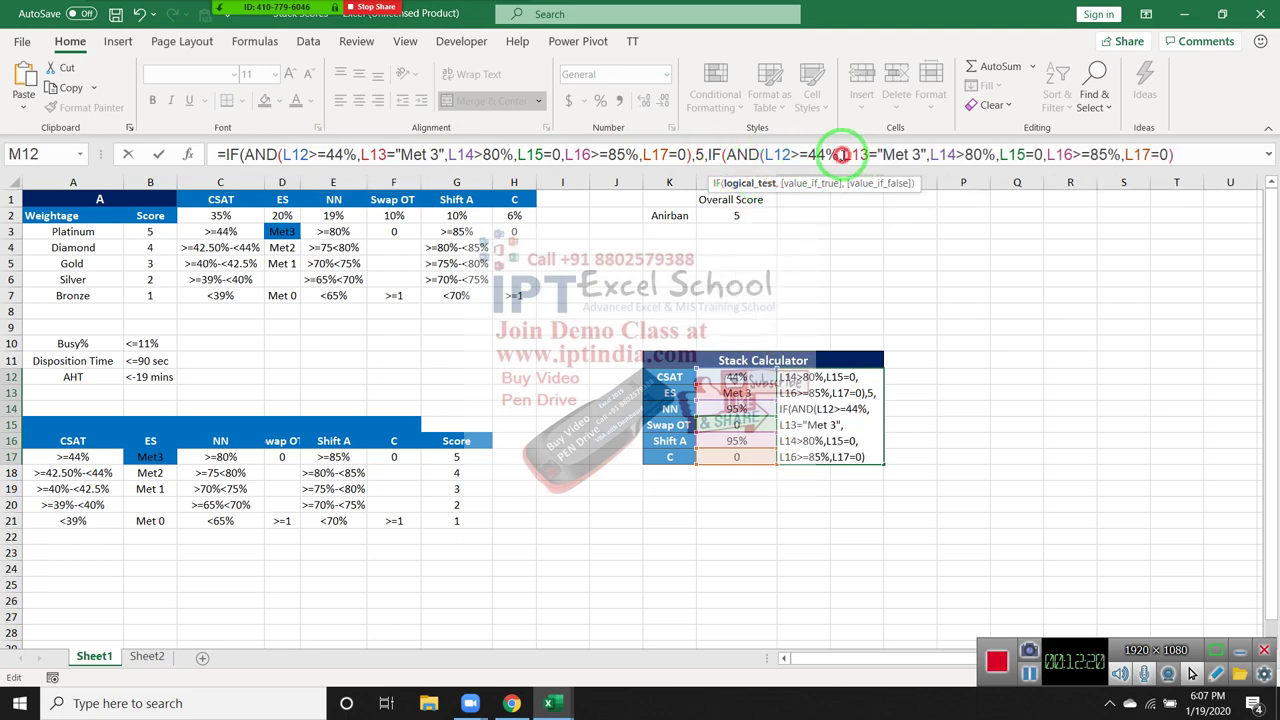
left_click(742, 377)
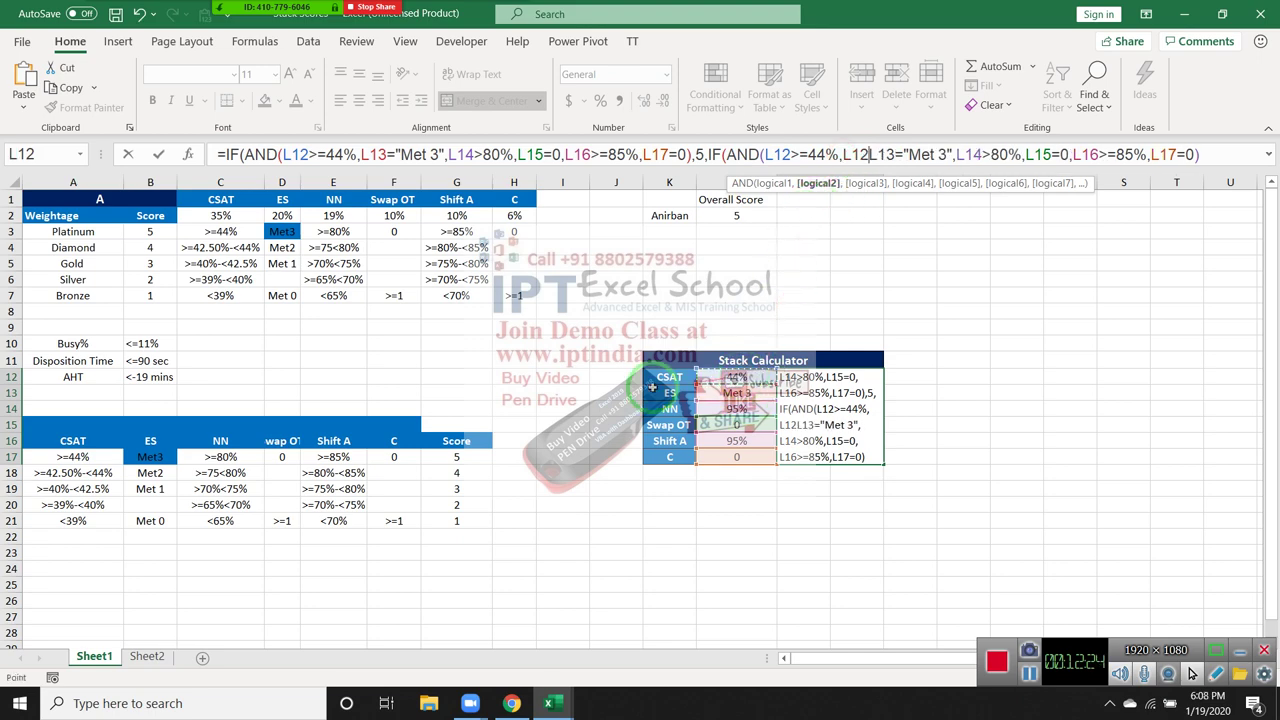
type("<")
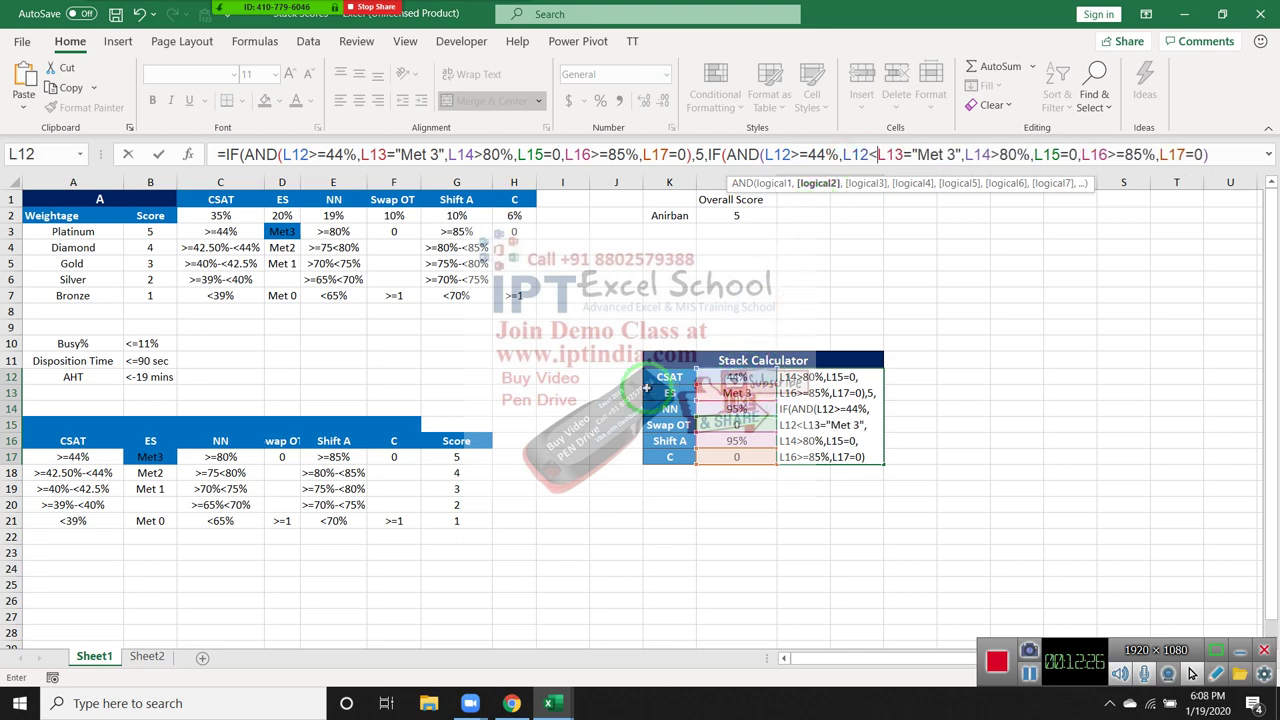
type("=")
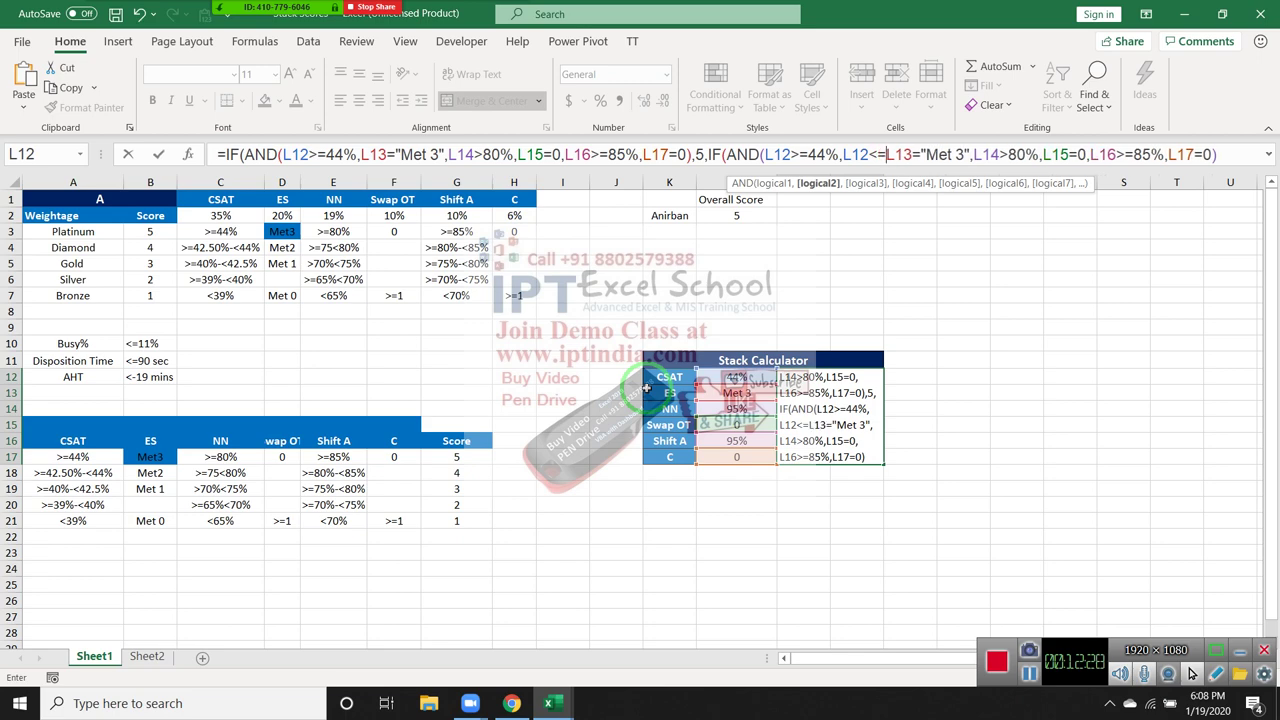
type("44")
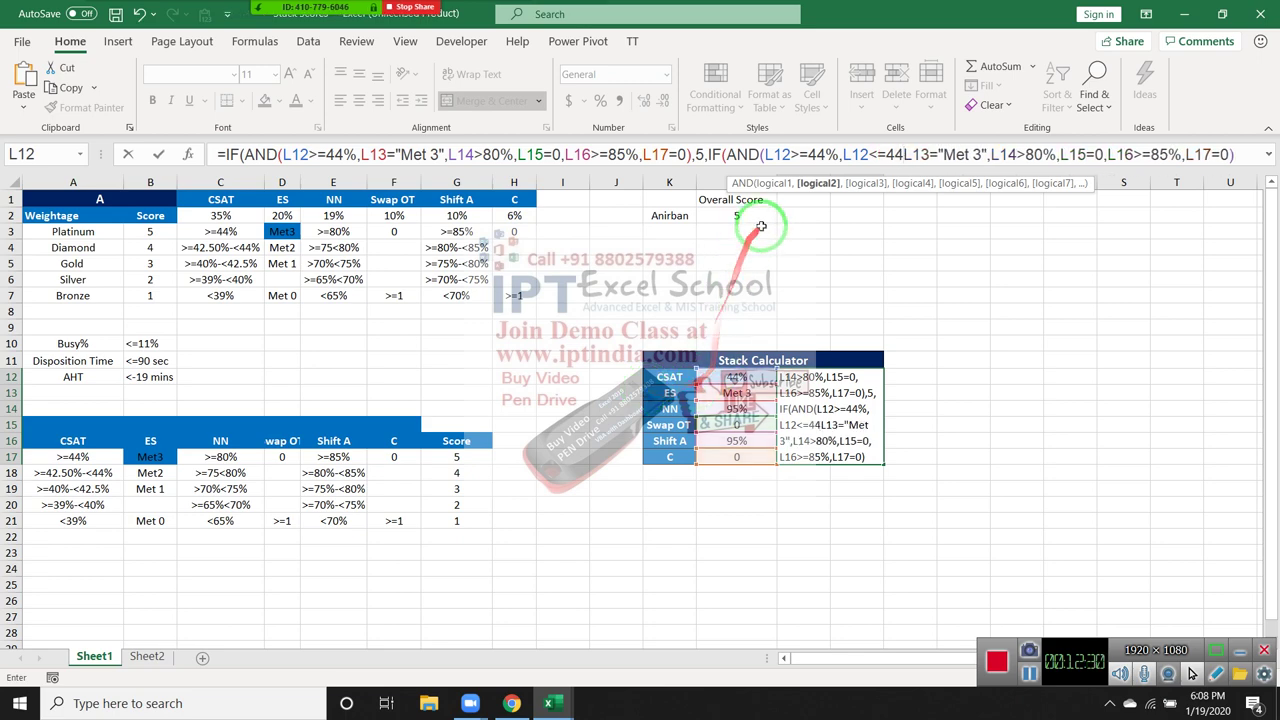
Step: Change the Diamond test's CSAT threshold to 42.50 and its ES text from Met 3 to Met2
left_click(825, 158)
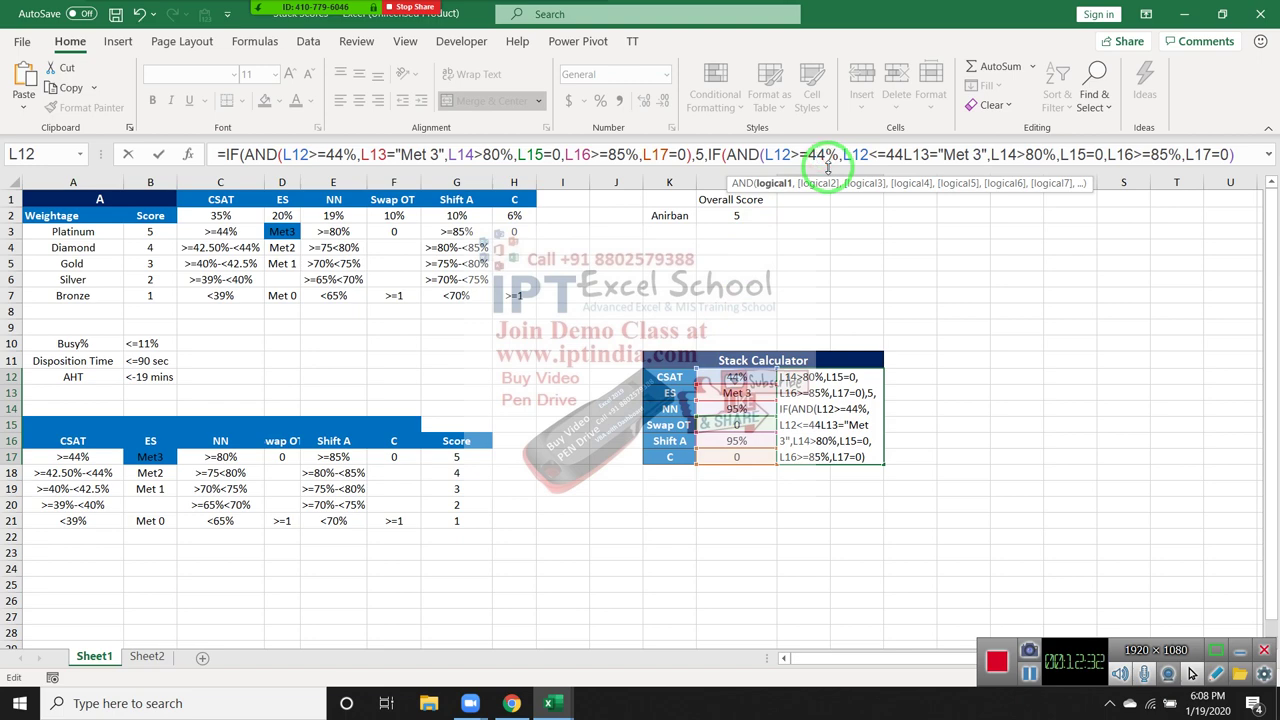
key("BackSpace")
type("2.5")
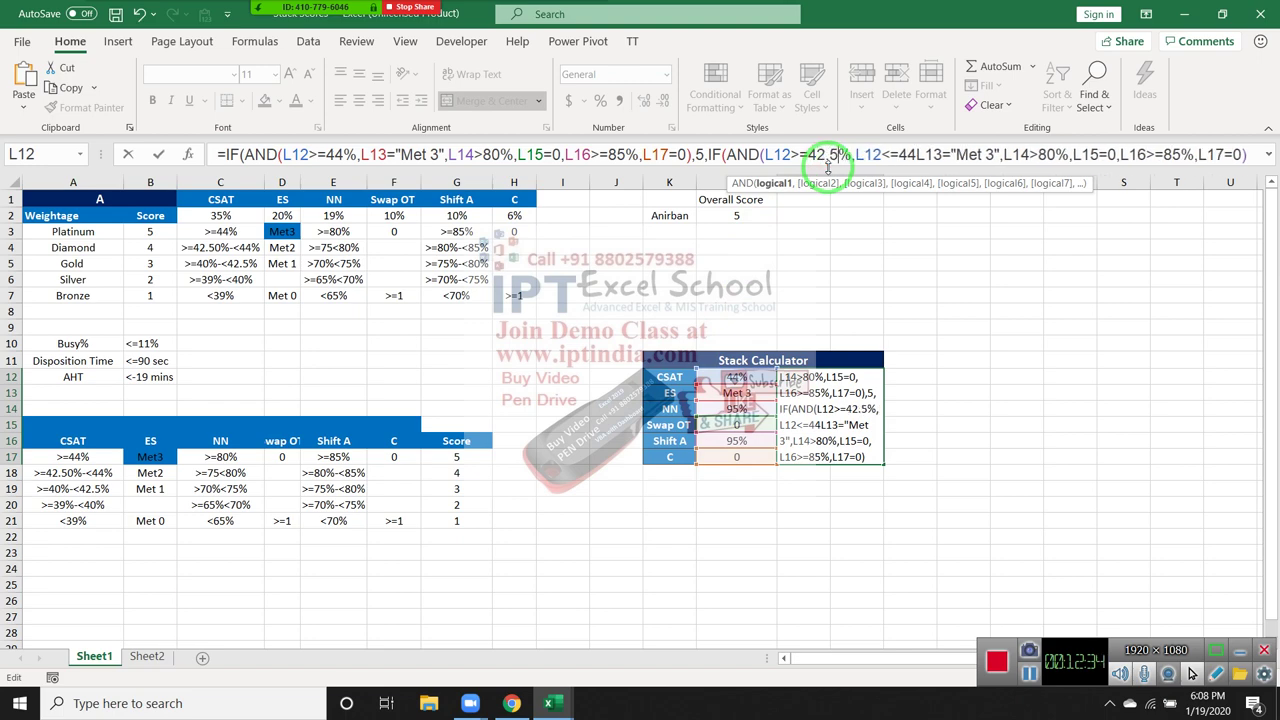
type("0")
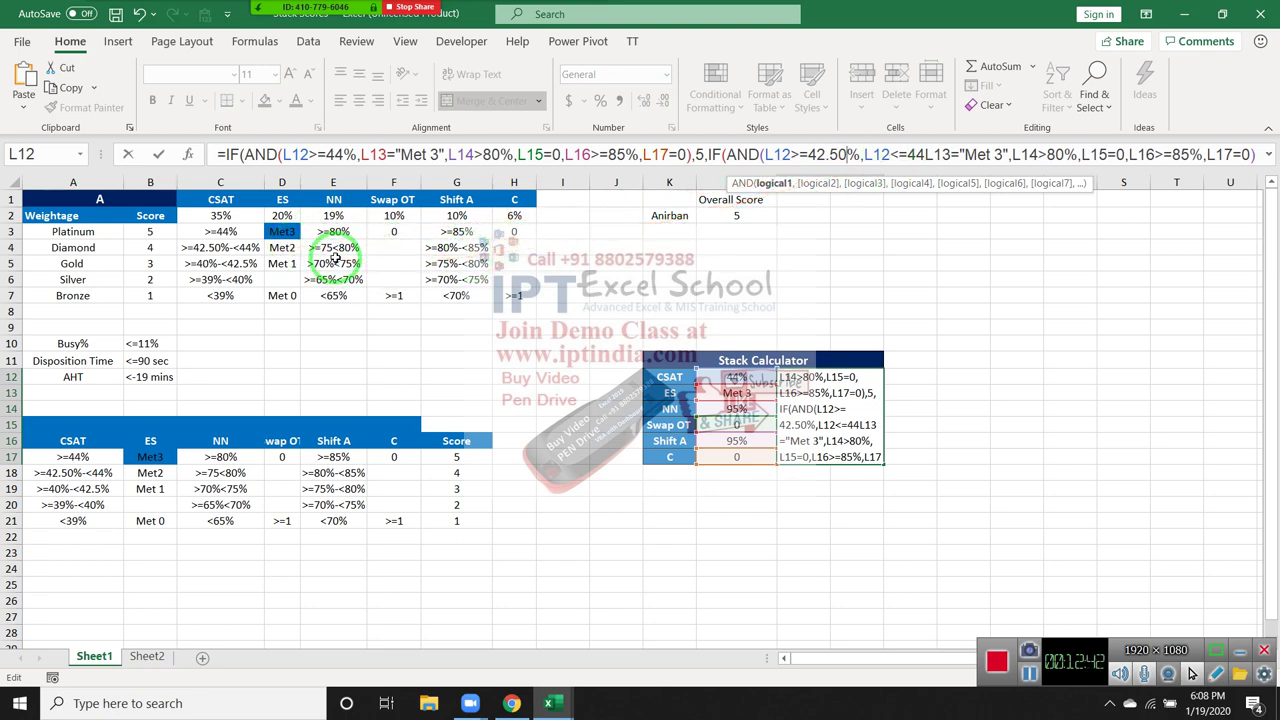
left_click(1006, 156)
key("BackSpace")
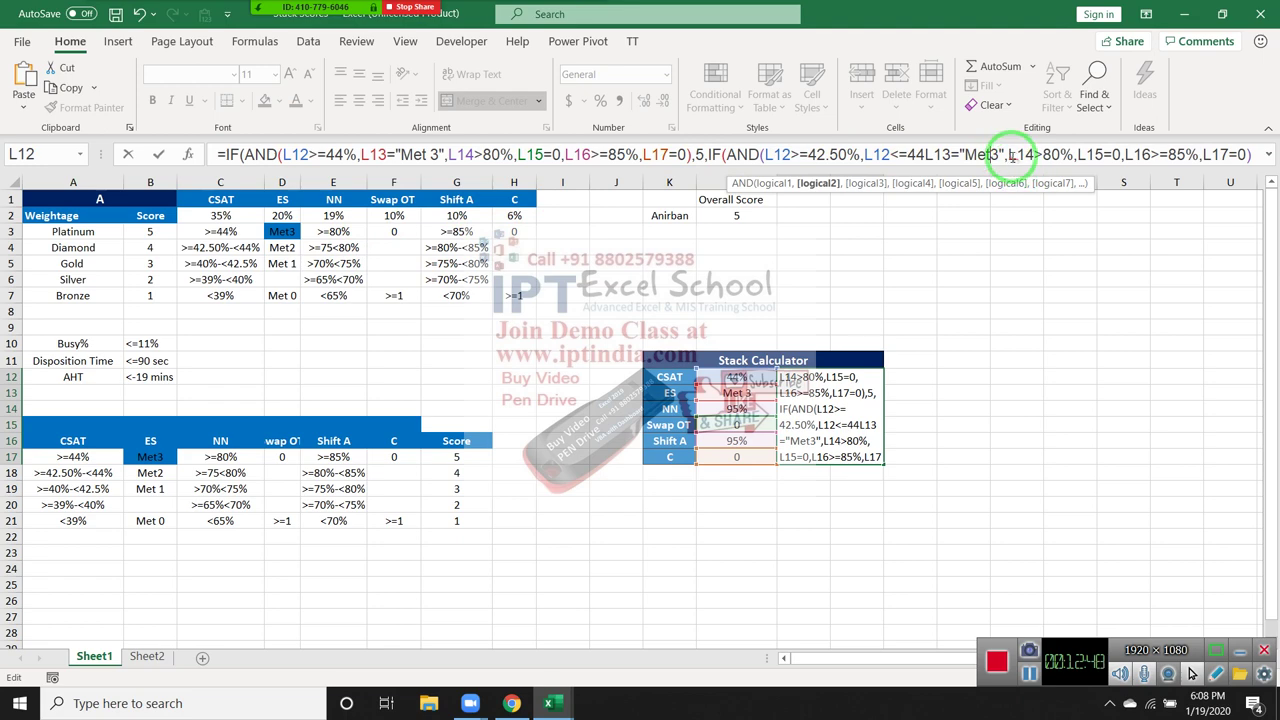
key("Delete")
type("2")
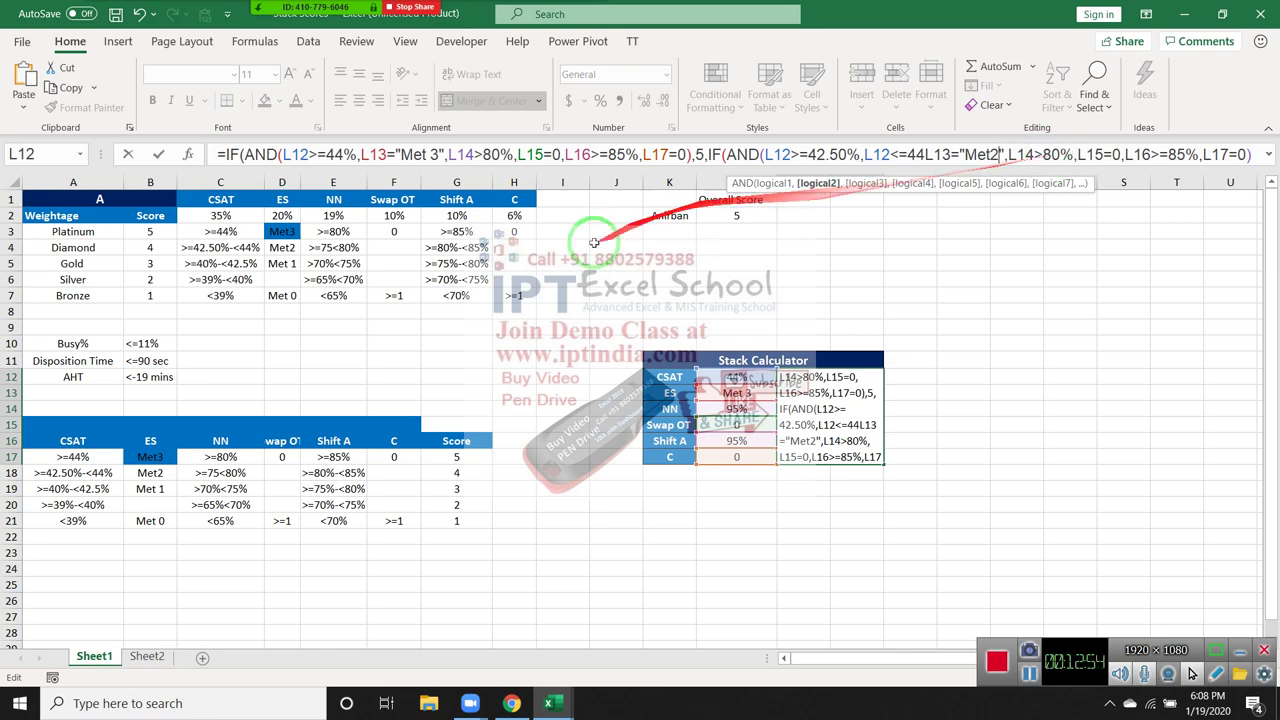
Step: Review the Diamond conditions around L14>80% and <=44, annotating them with the Zoom pen
left_click_drag(424, 248, 876, 205)
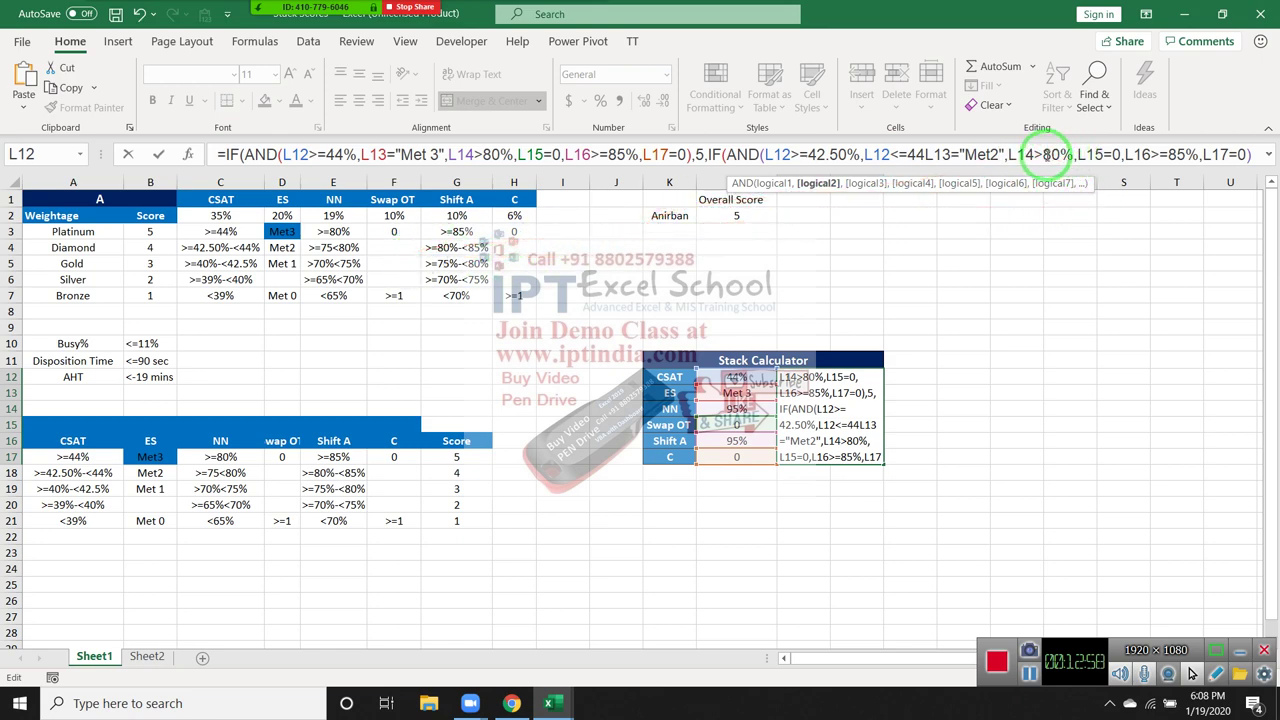
mouse_move(474, 50)
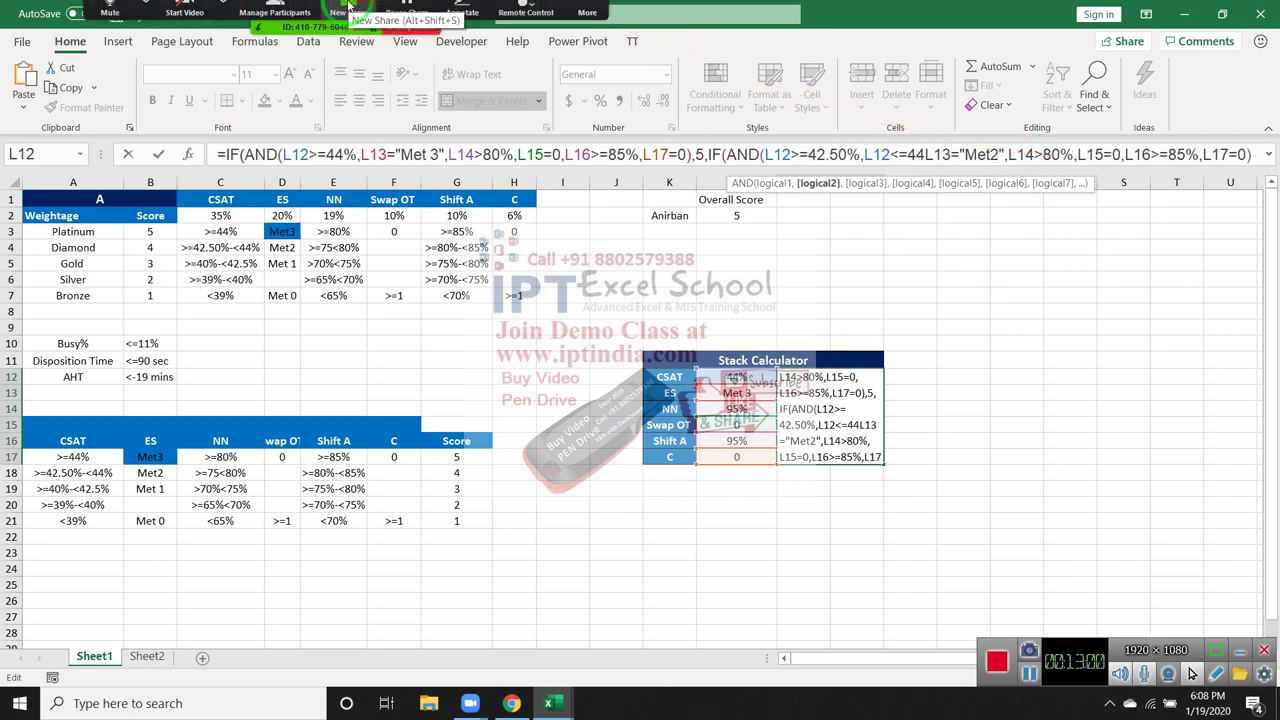
left_click(1060, 154)
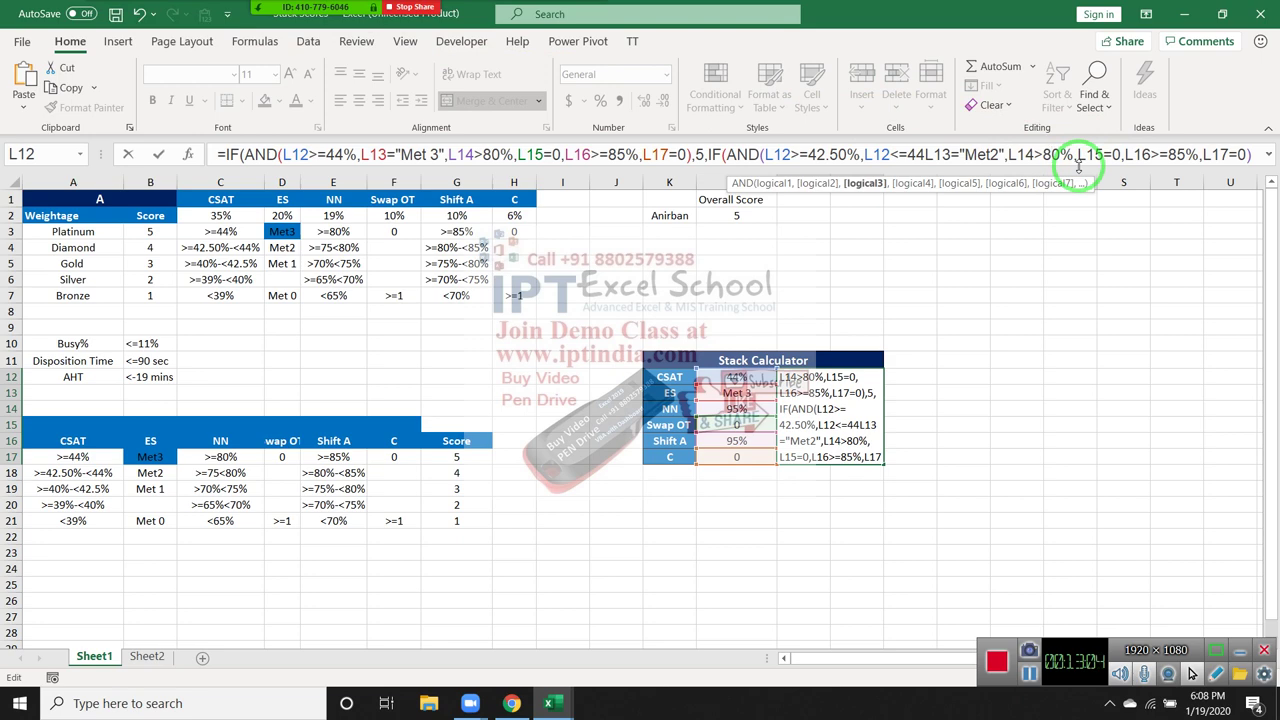
mouse_move(400, 10)
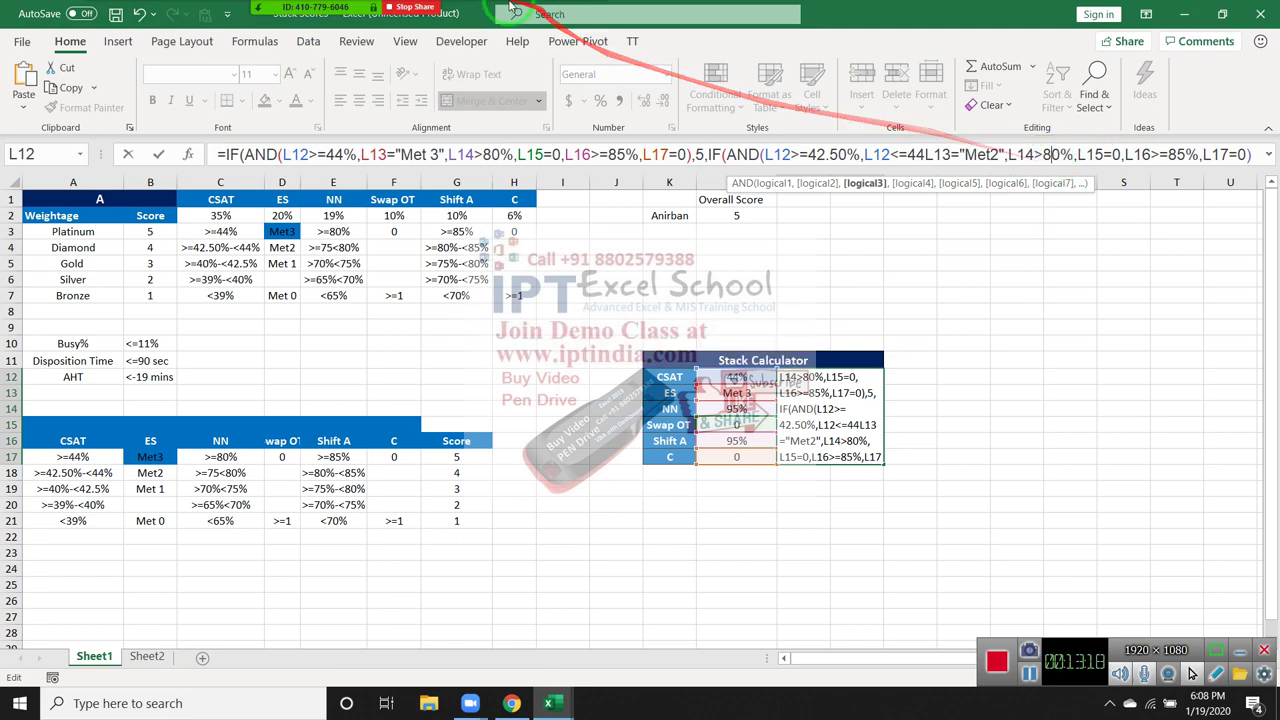
mouse_move(297, 8)
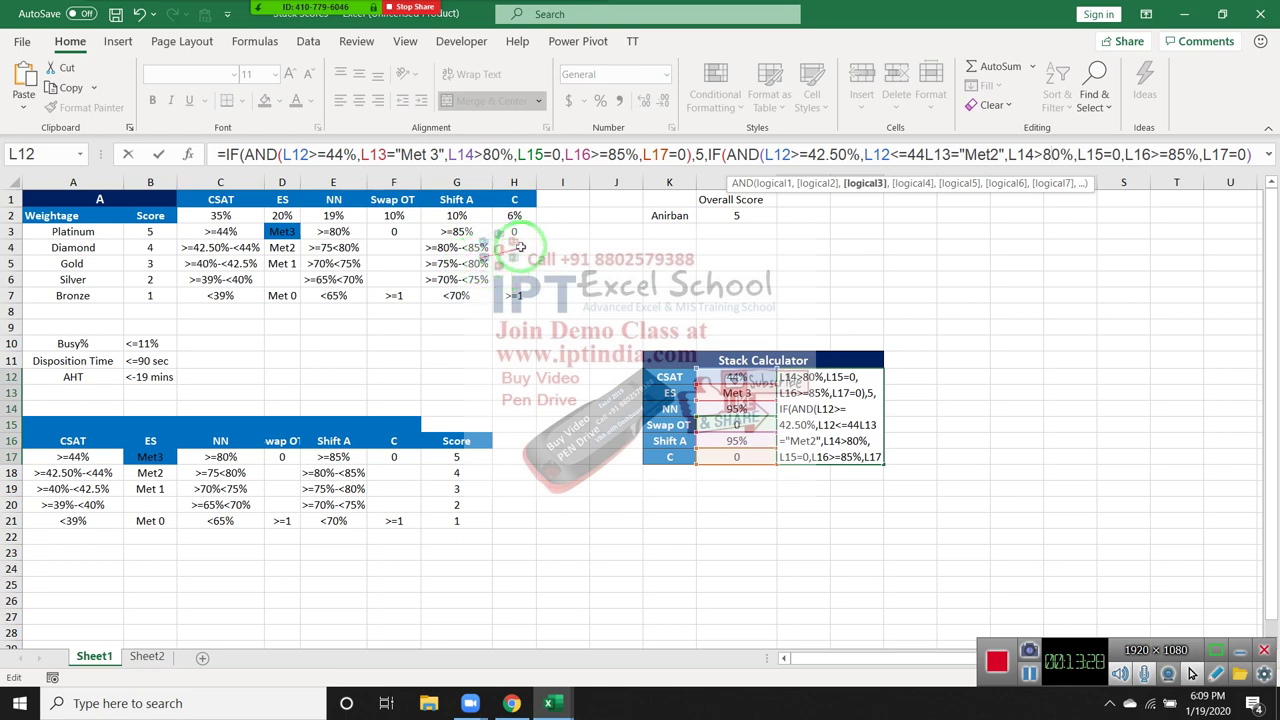
left_click(1035, 155)
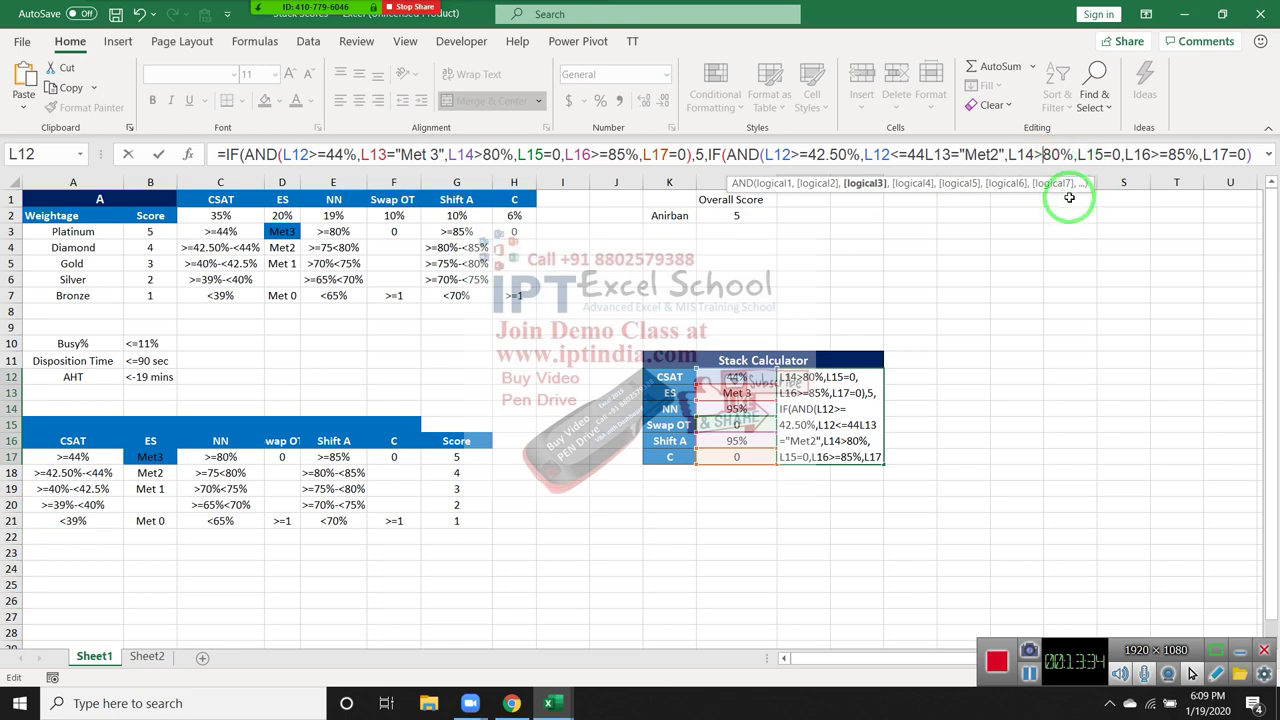
mouse_move(421, 52)
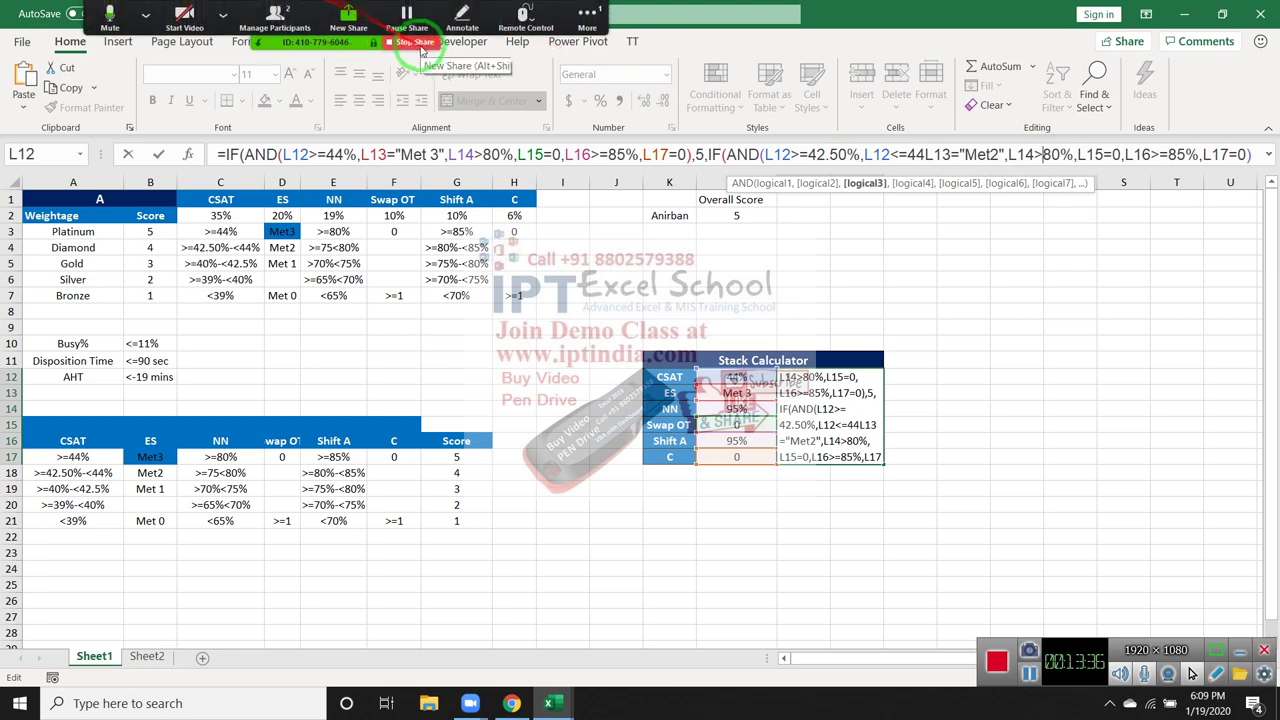
left_click_drag(700, 158, 1007, 131)
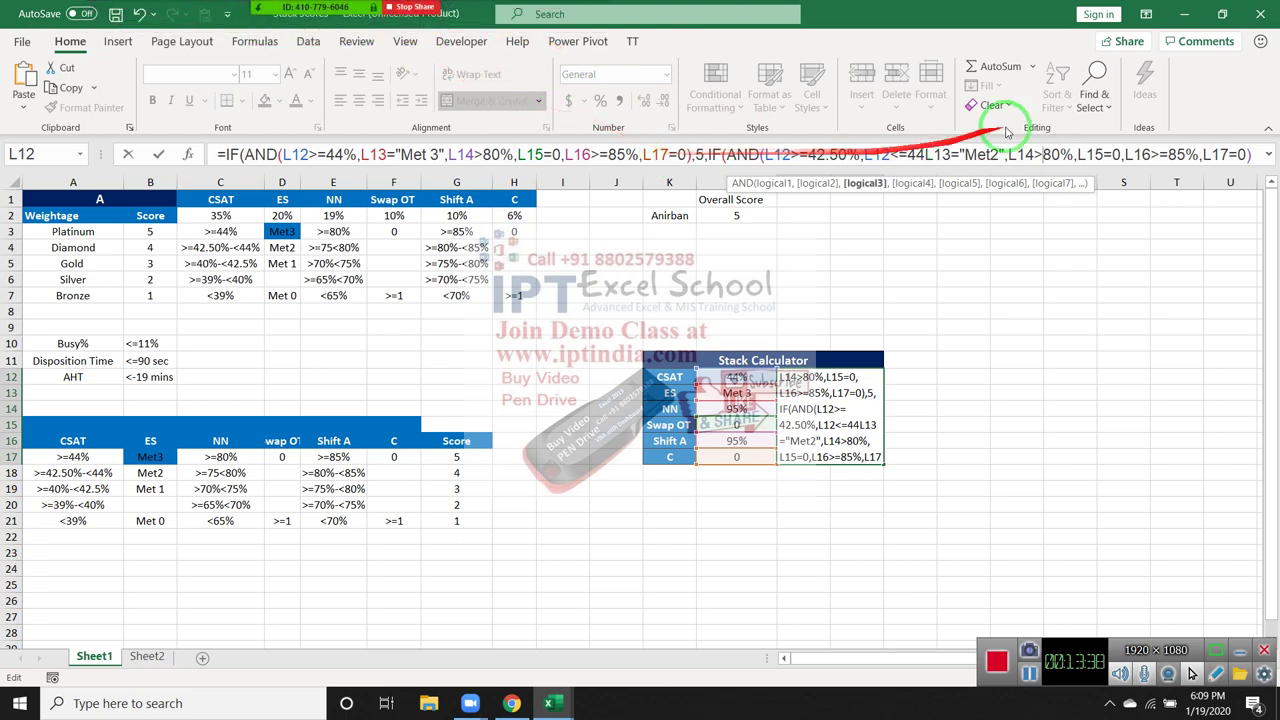
left_click(924, 157)
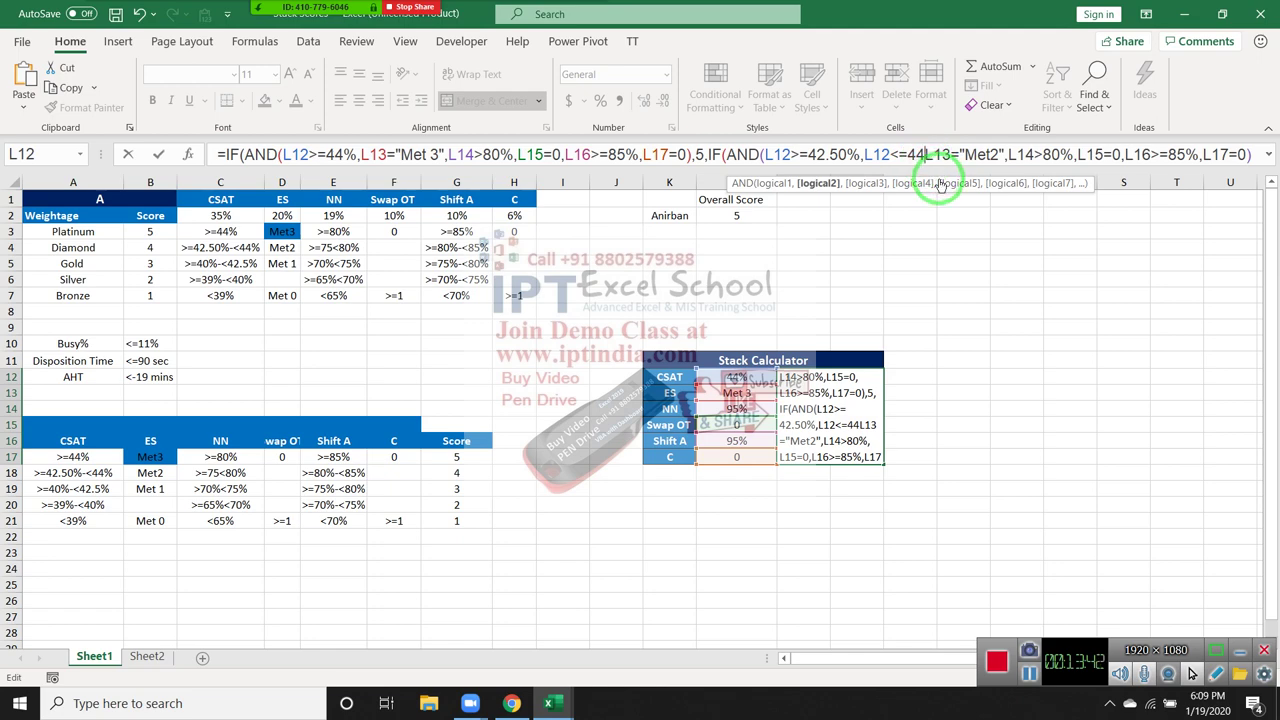
Step: Cancel the unfinished nested edit and re-inspect M12's AND conditions, leaving IF(AND(...),5,0) unchanged
key("Escape")
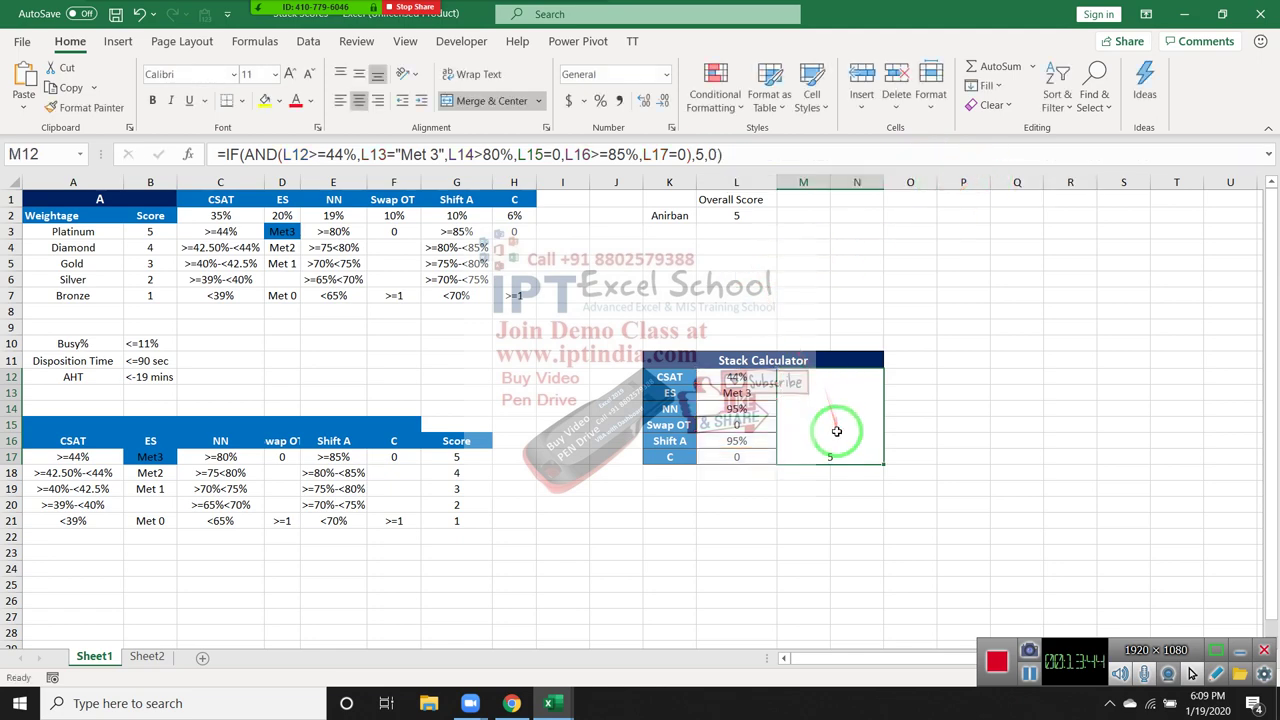
double_click(838, 432)
left_click(245, 154)
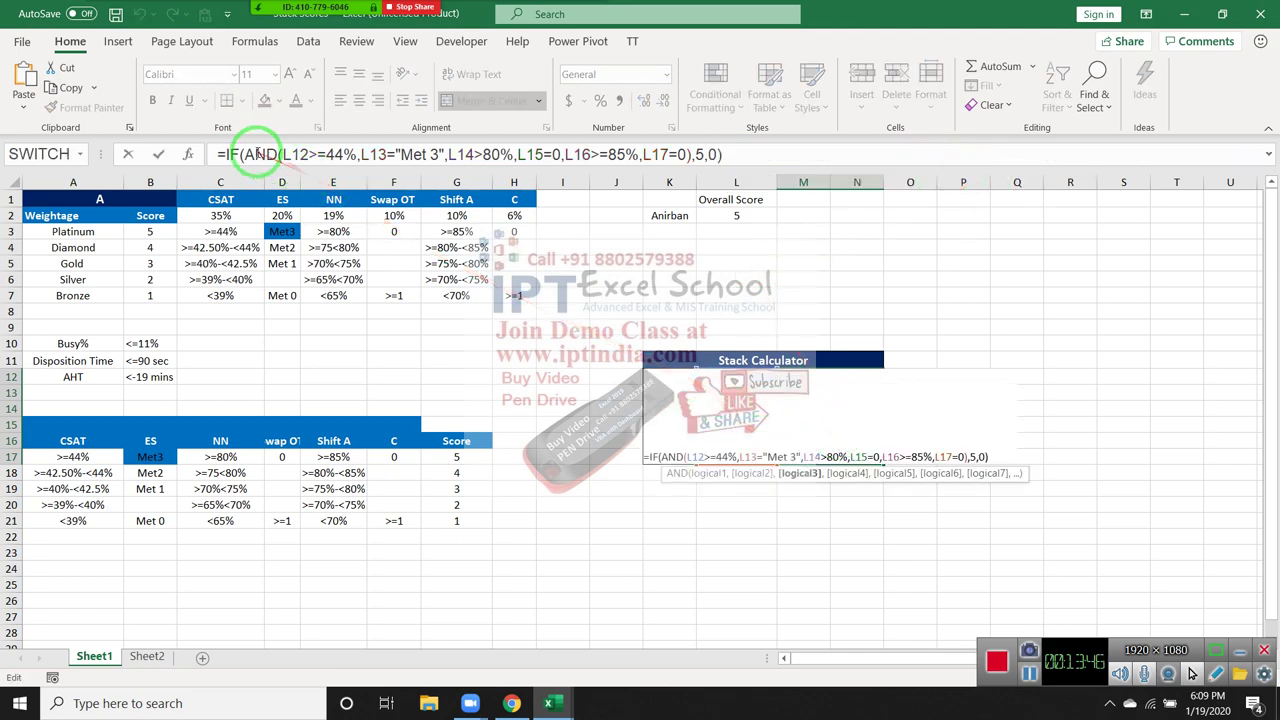
left_click_drag(245, 154, 631, 150)
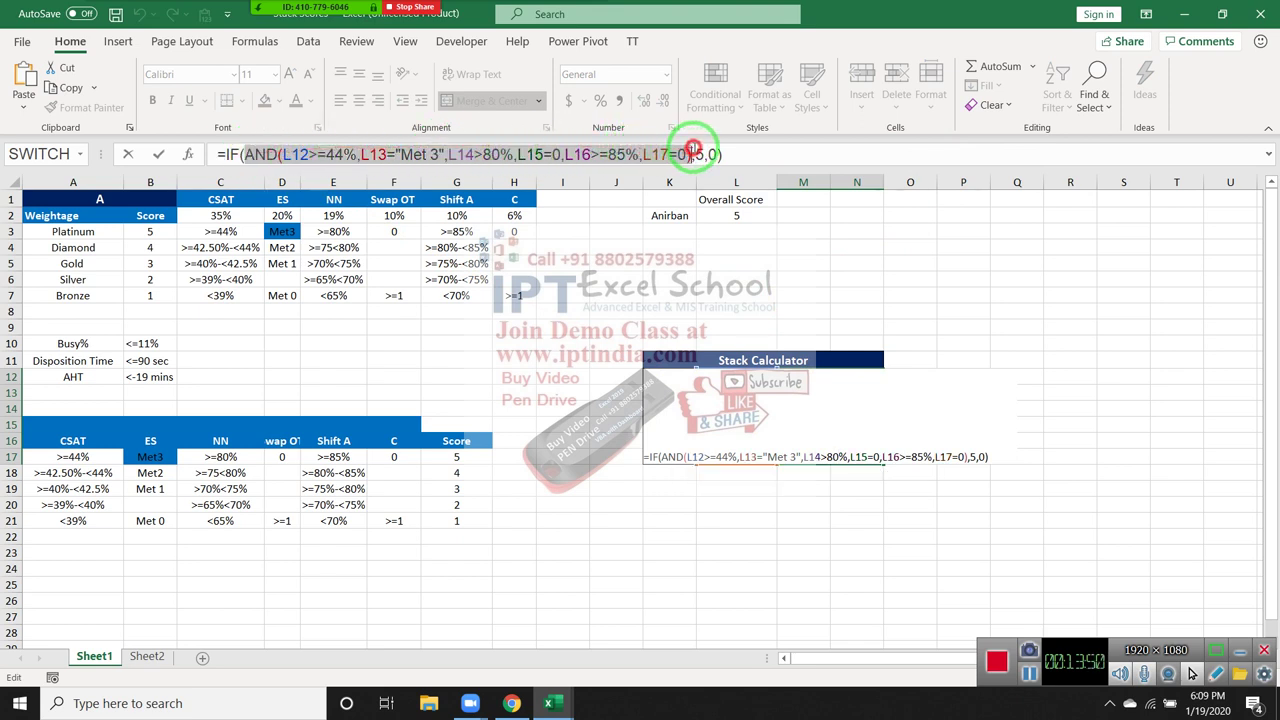
left_click_drag(631, 150, 691, 152)
left_click_drag(458, 252, 298, 166)
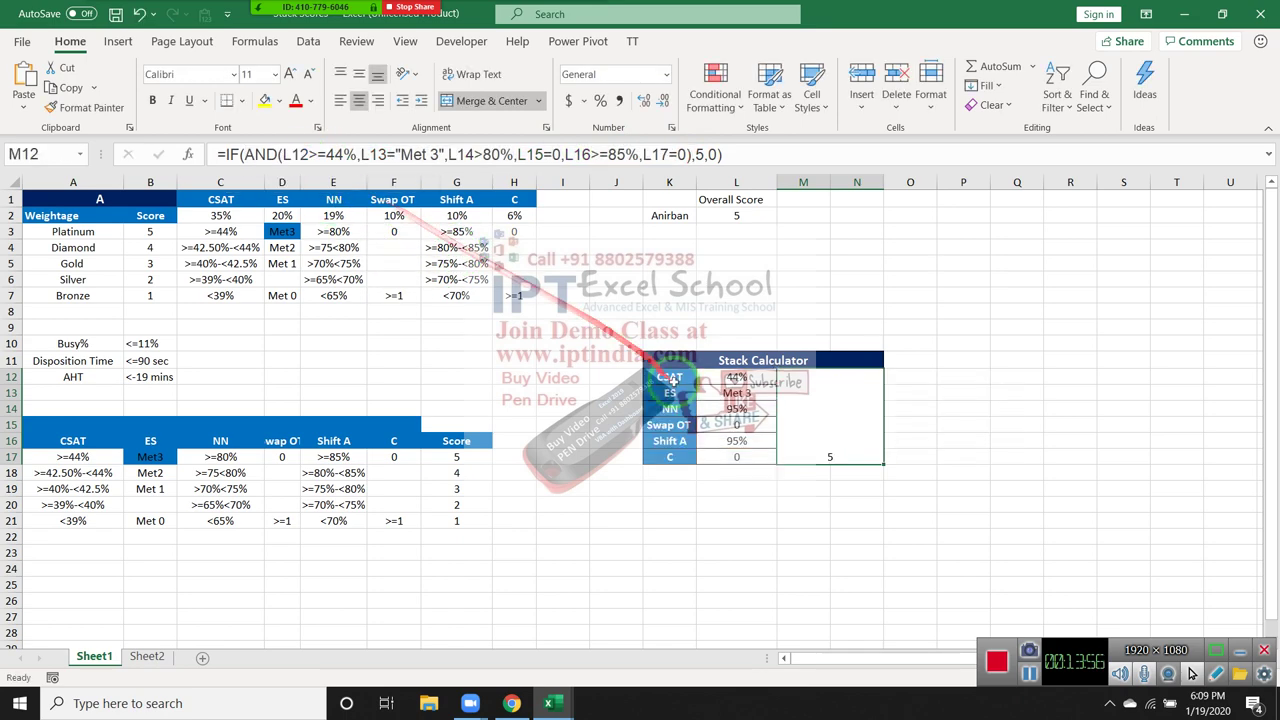
key("Escape")
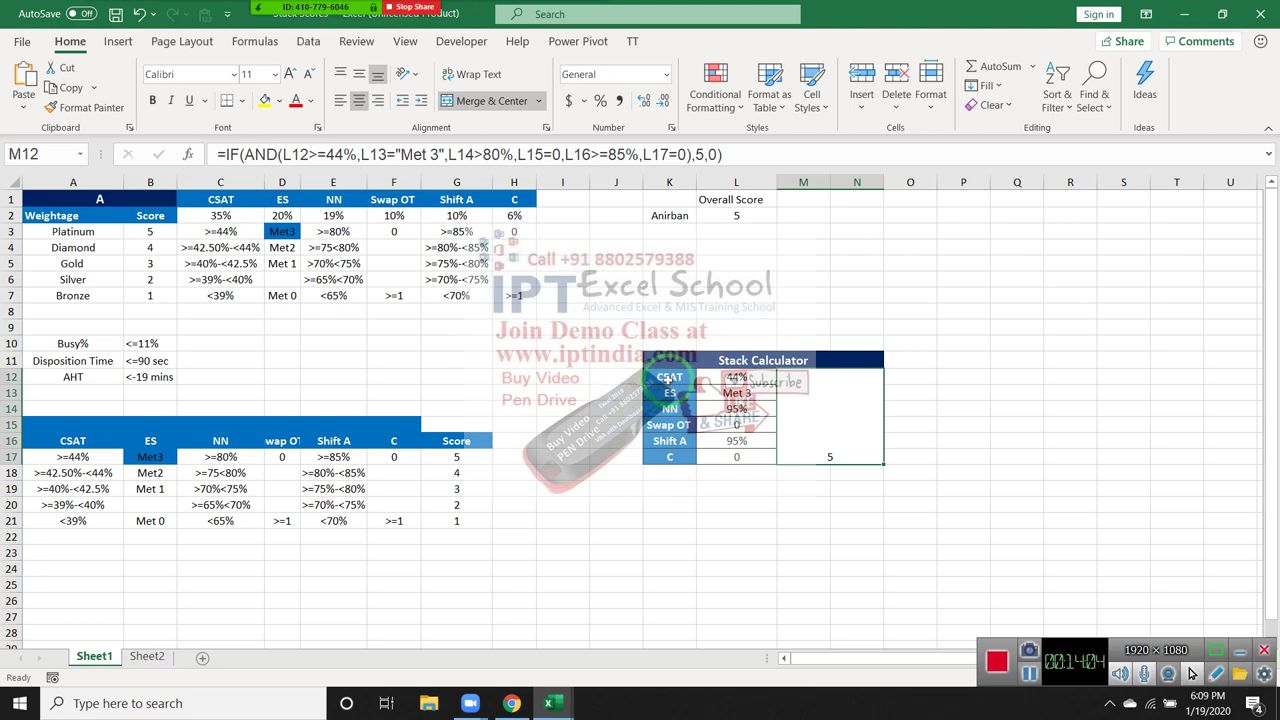
Step: Review M12's conditions against the criteria table with annotations, then commit the formula unchanged showing 5
left_click(432, 154)
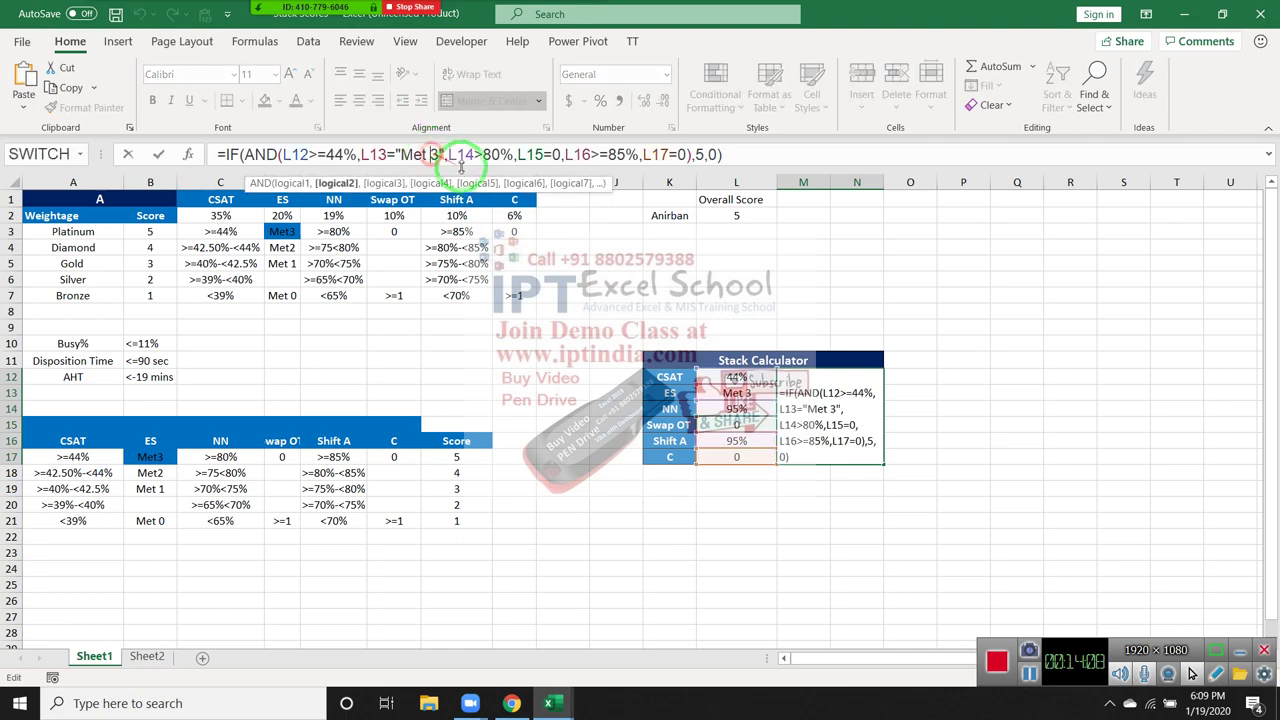
key("Escape")
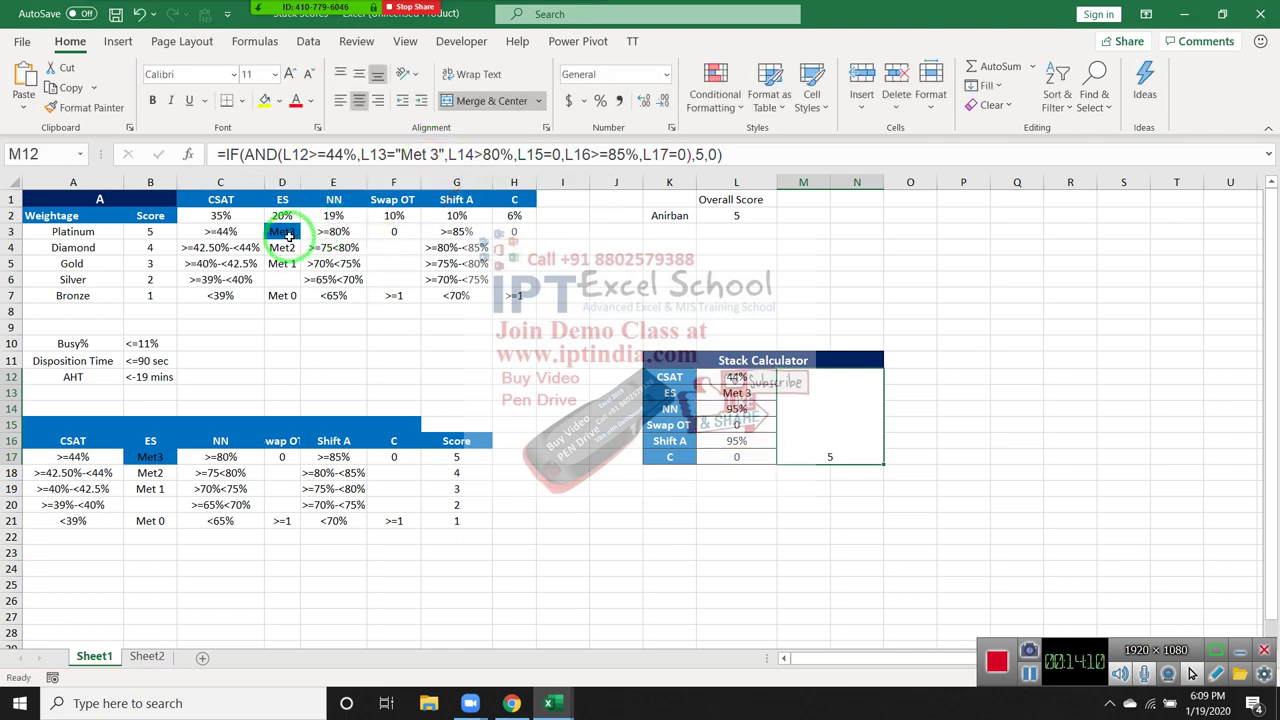
left_click_drag(285, 234, 745, 352)
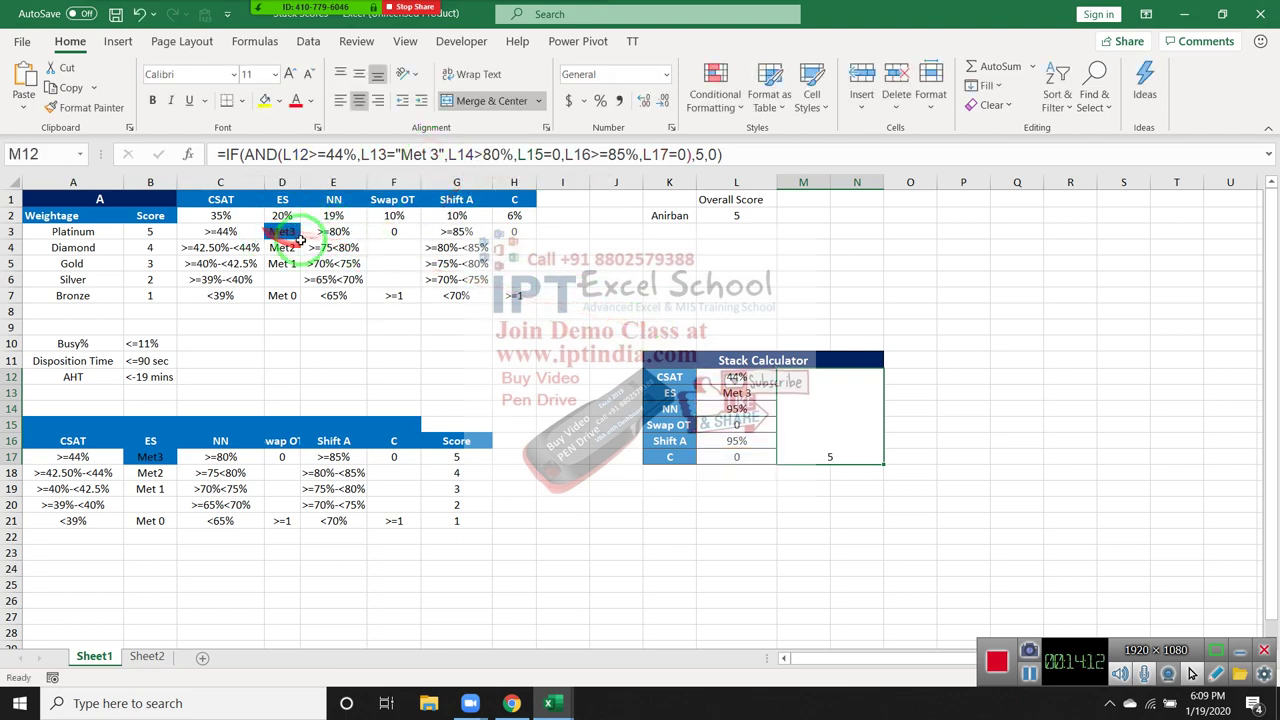
left_click_drag(600, 214, 437, 172)
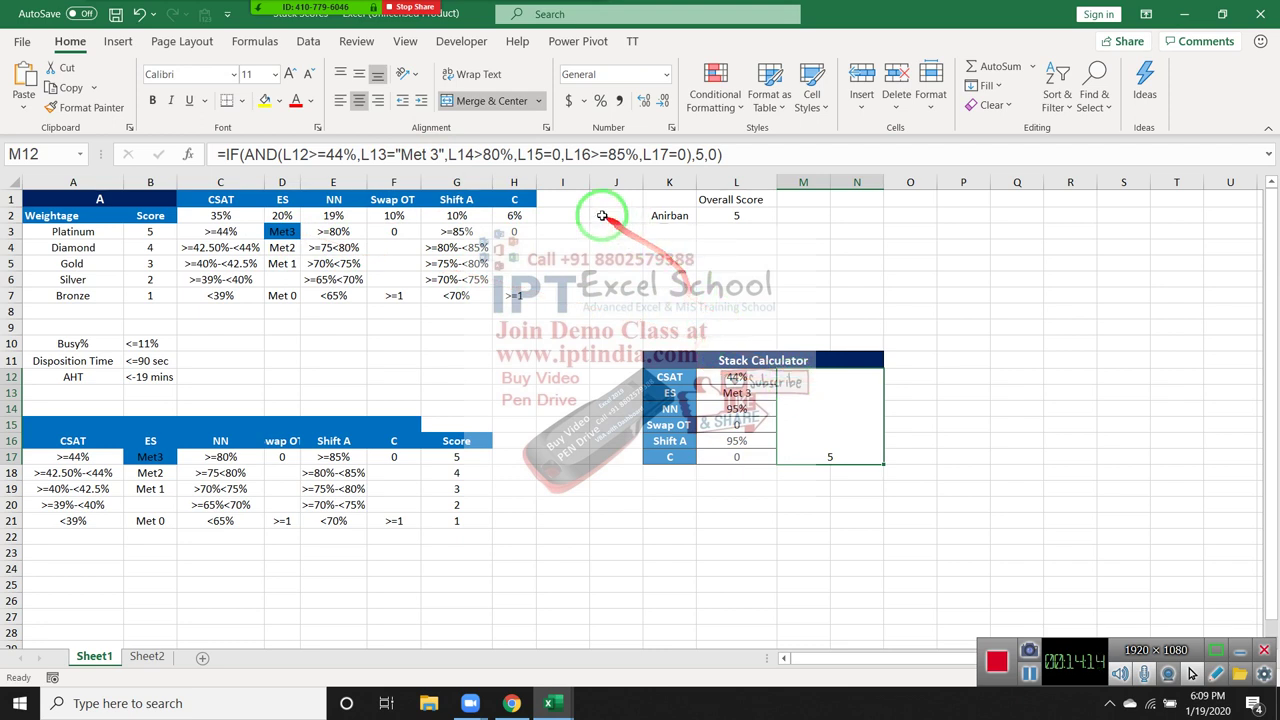
left_click(432, 153)
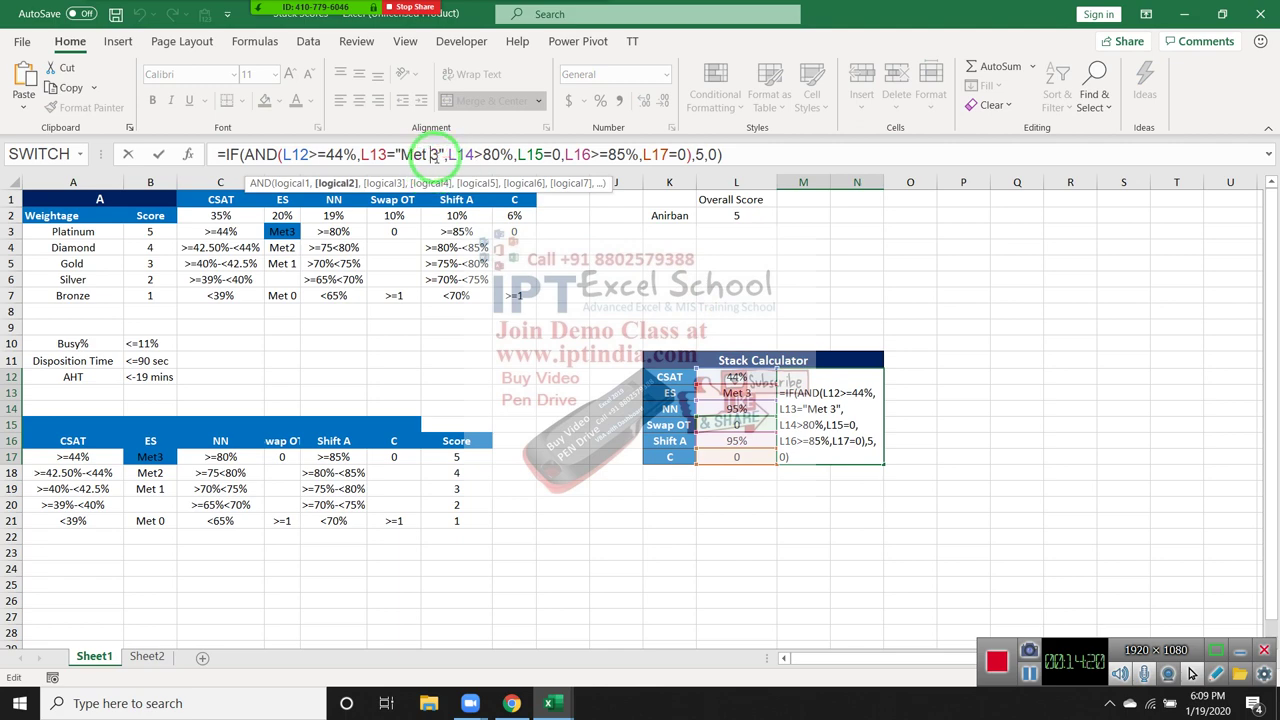
double_click(460, 154)
left_click(453, 155)
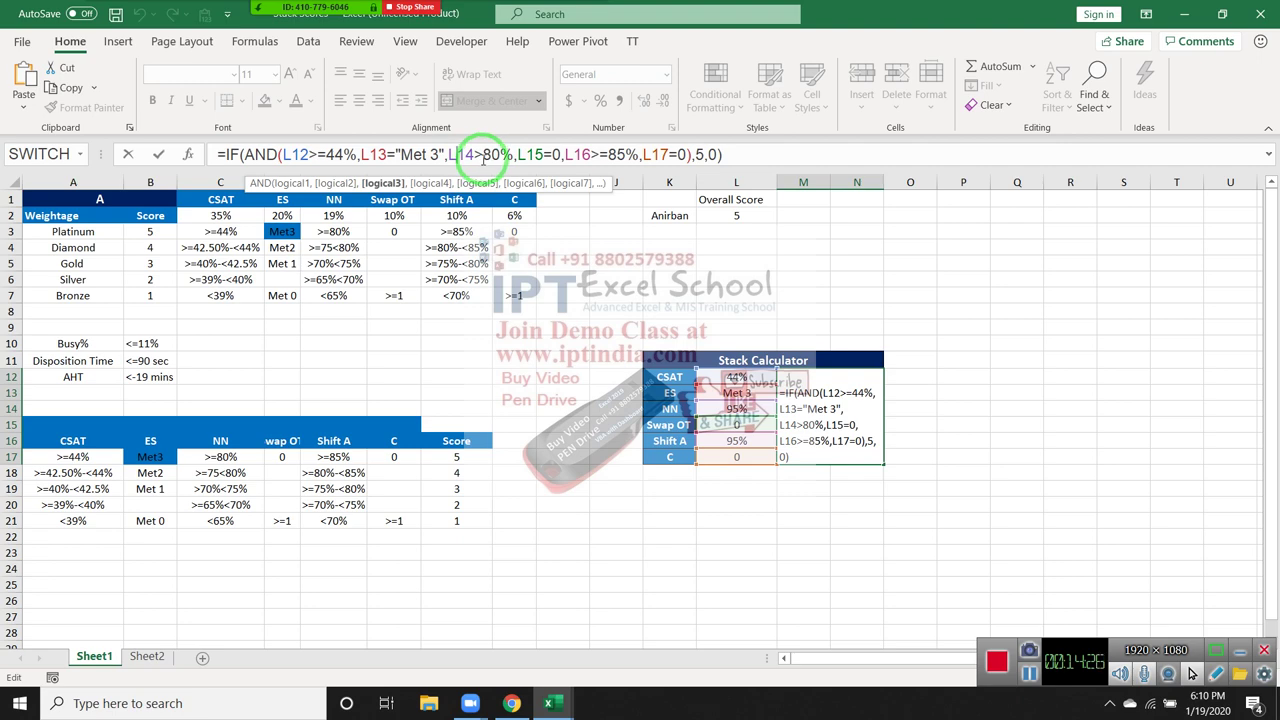
key("ctrl+Return")
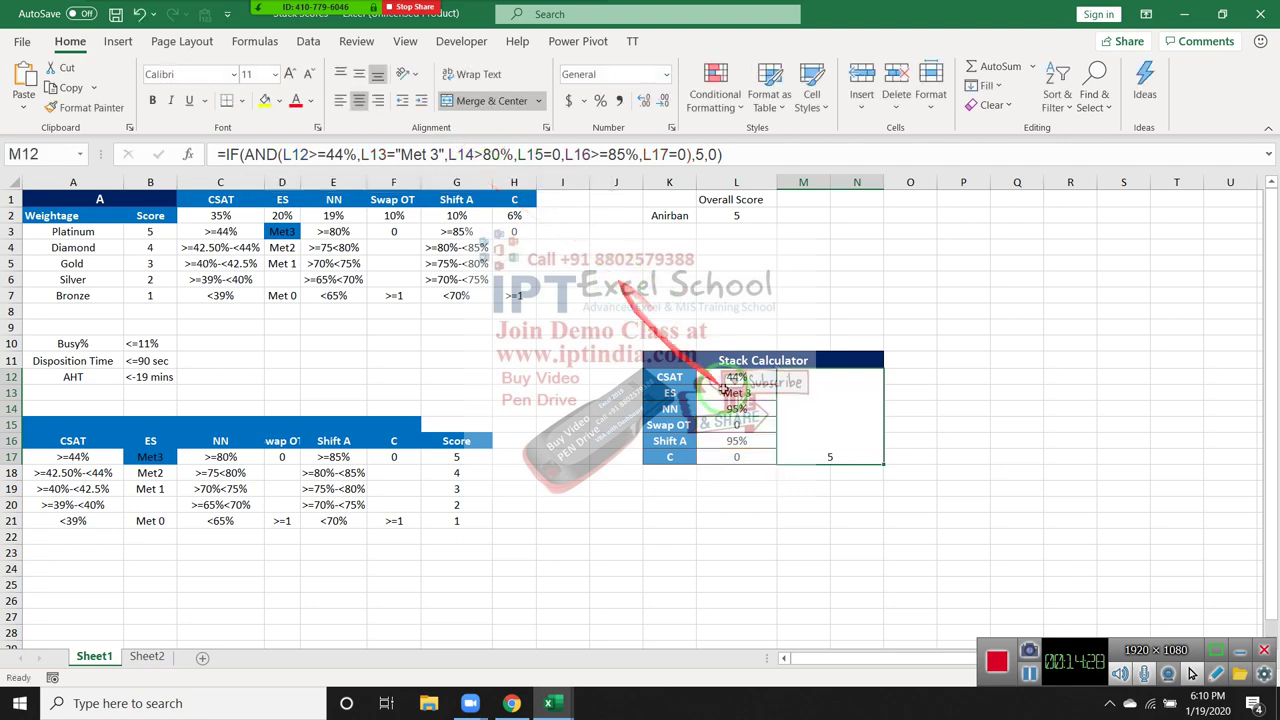
Step: Compare Platinum ES criterion D3 with L13, then reopen M12's formula with the caret at its end
left_click(290, 231)
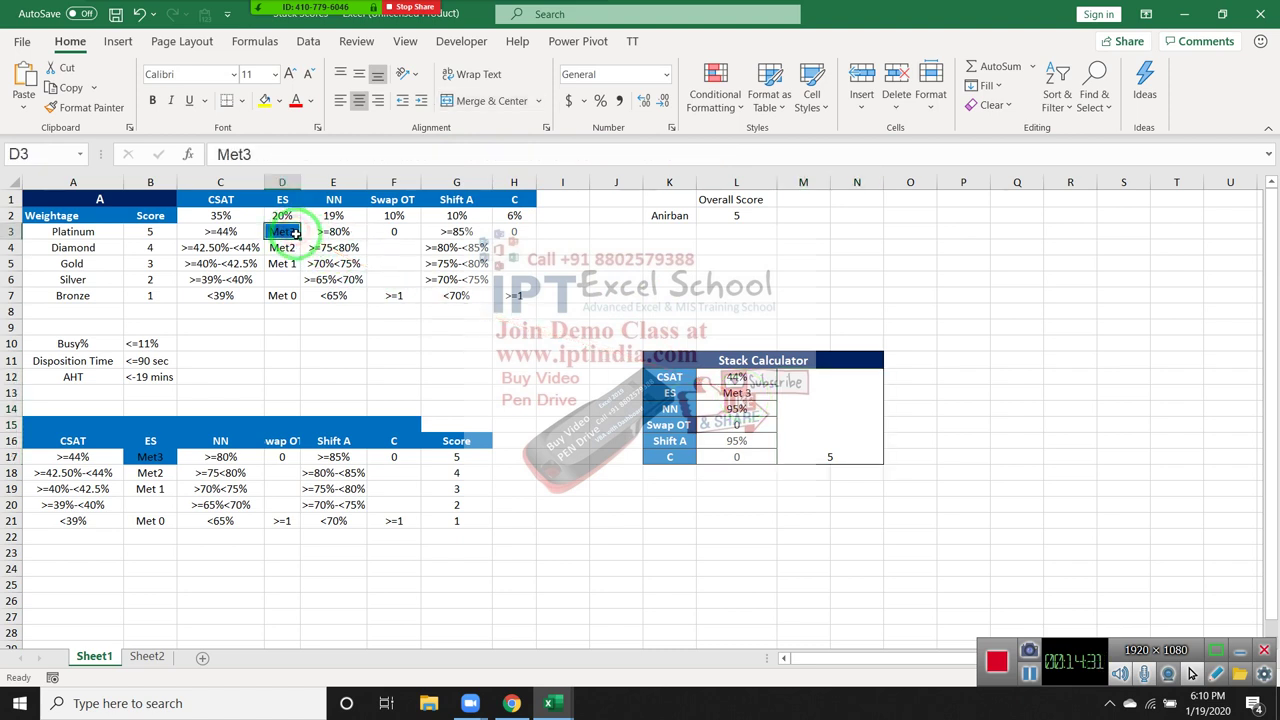
left_click(740, 393)
left_click(799, 411)
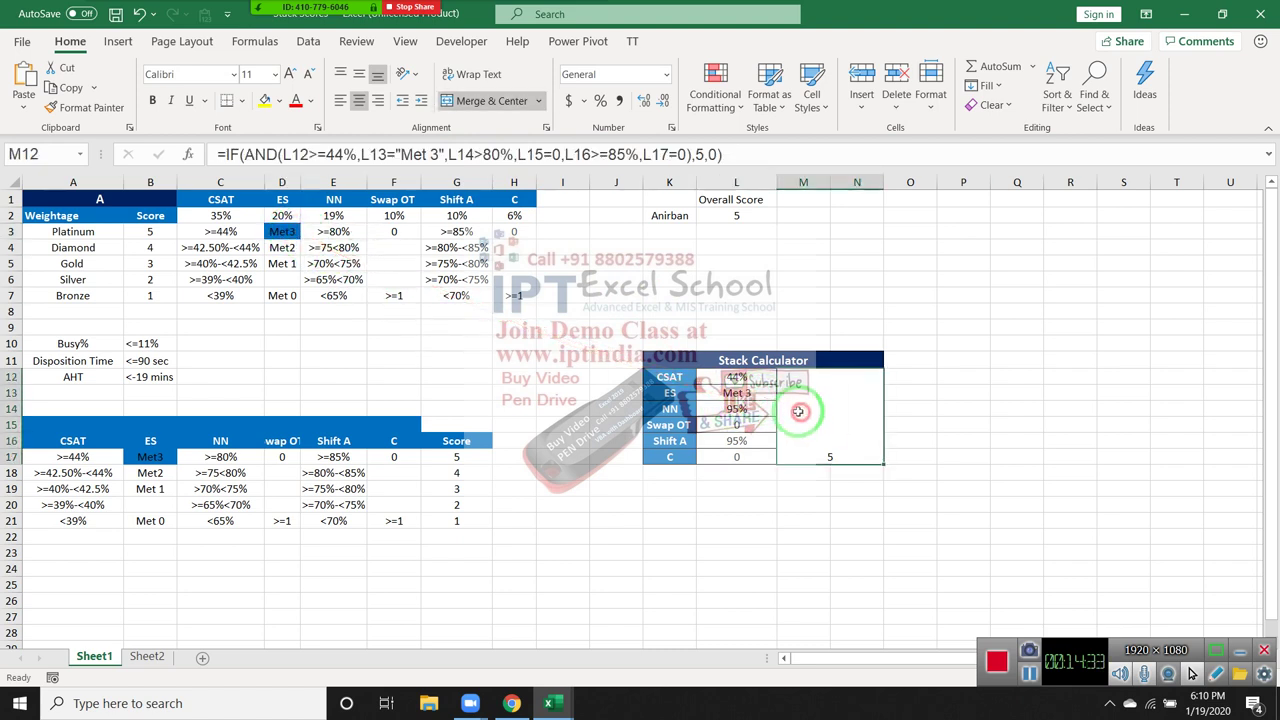
left_click(425, 154)
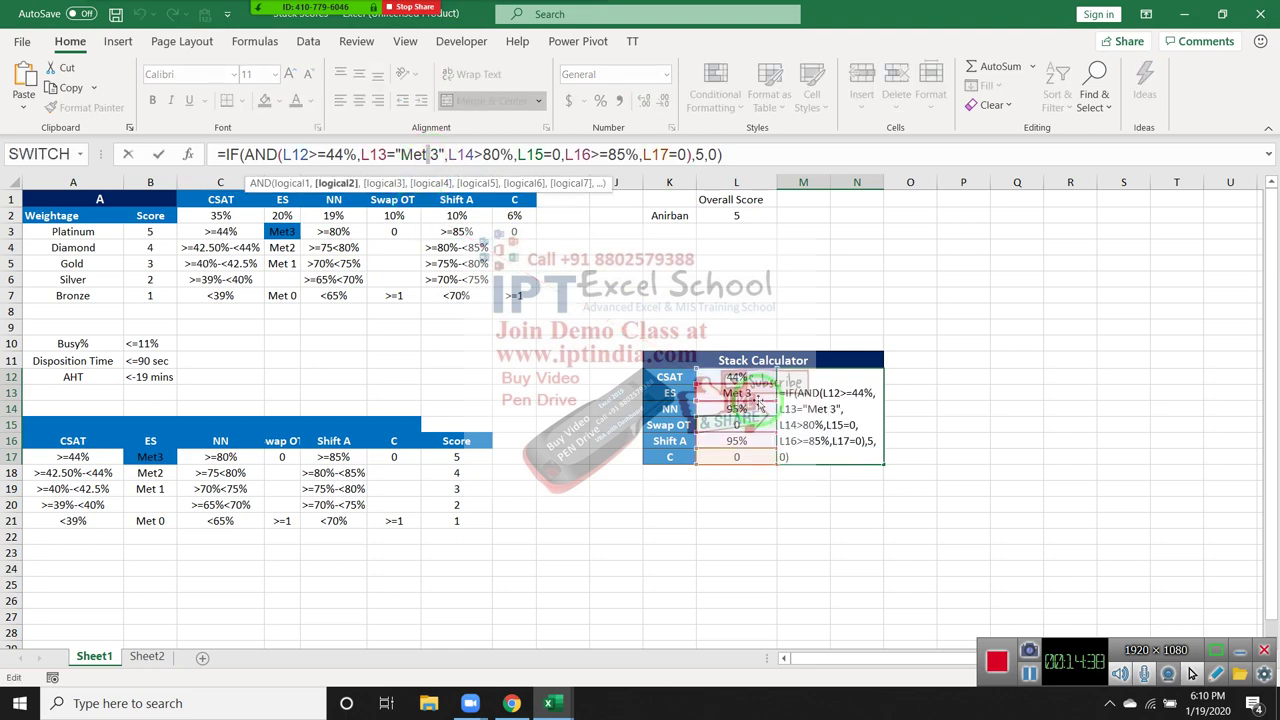
mouse_move(740, 392)
left_mouse_down()
mouse_move(434, 208)
mouse_move(745, 394)
left_mouse_up()
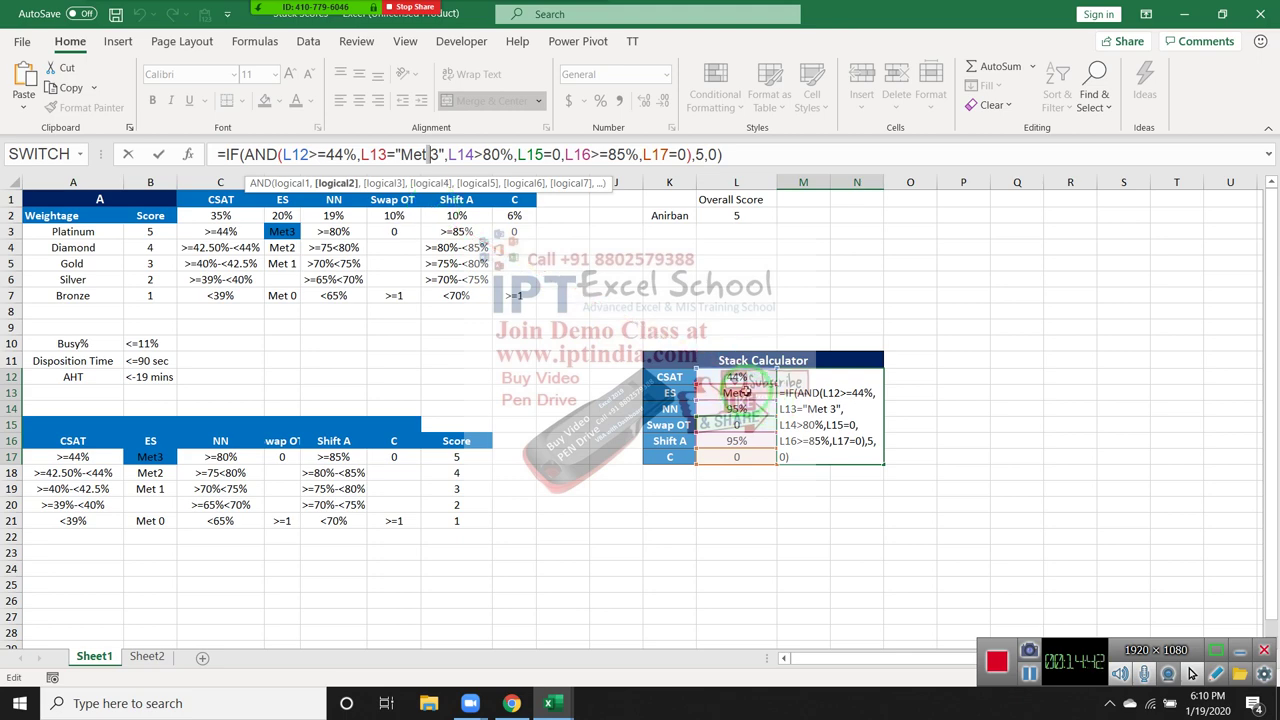
left_click_drag(745, 394, 366, 57)
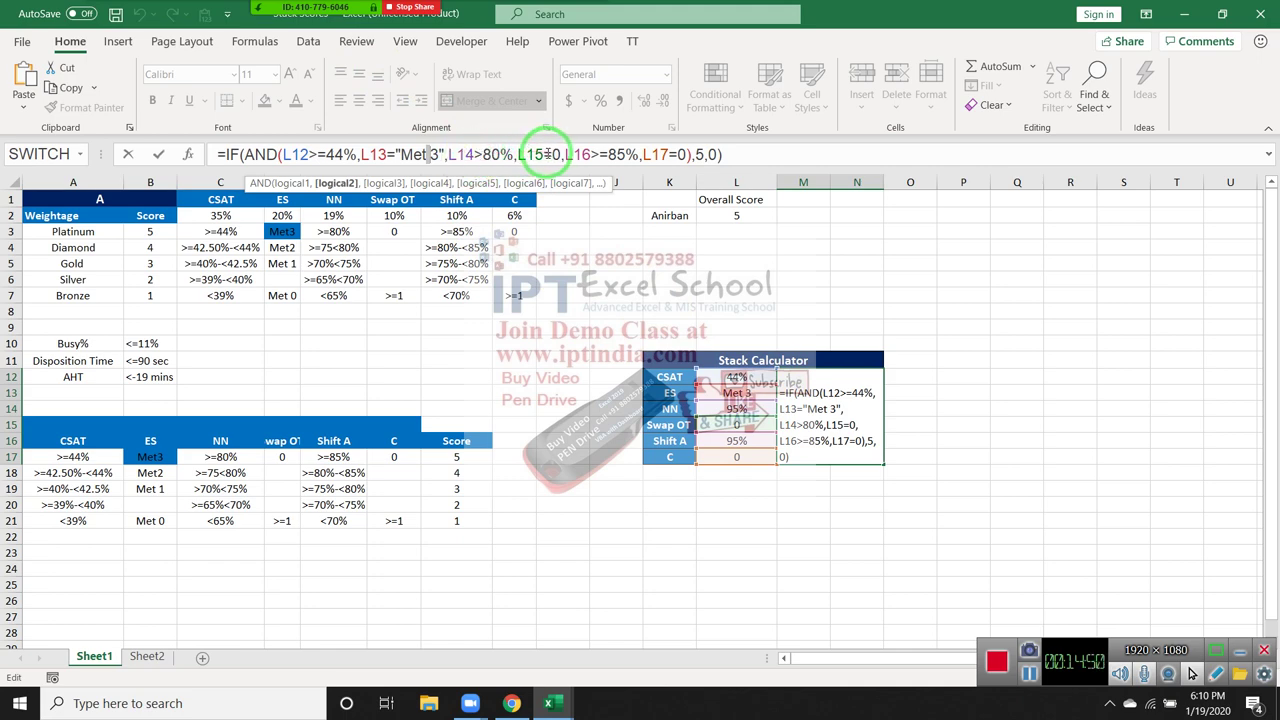
left_click_drag(548, 154, 387, 229)
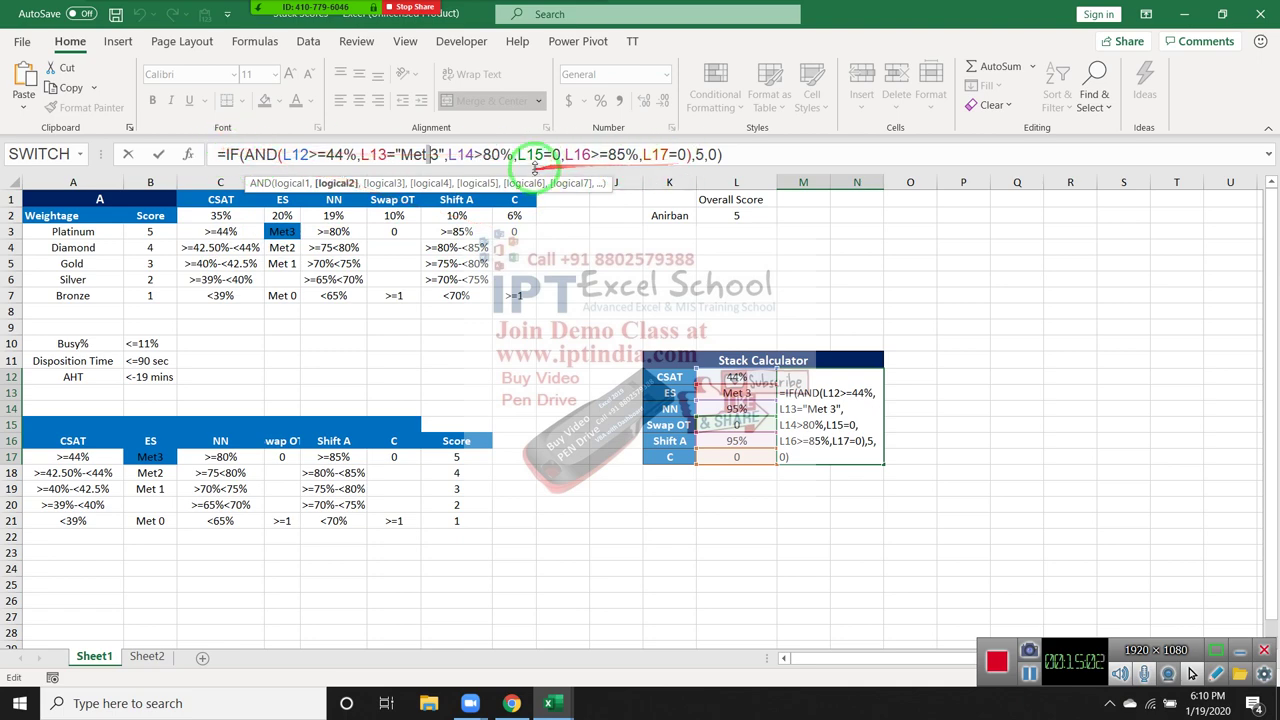
left_click(704, 154)
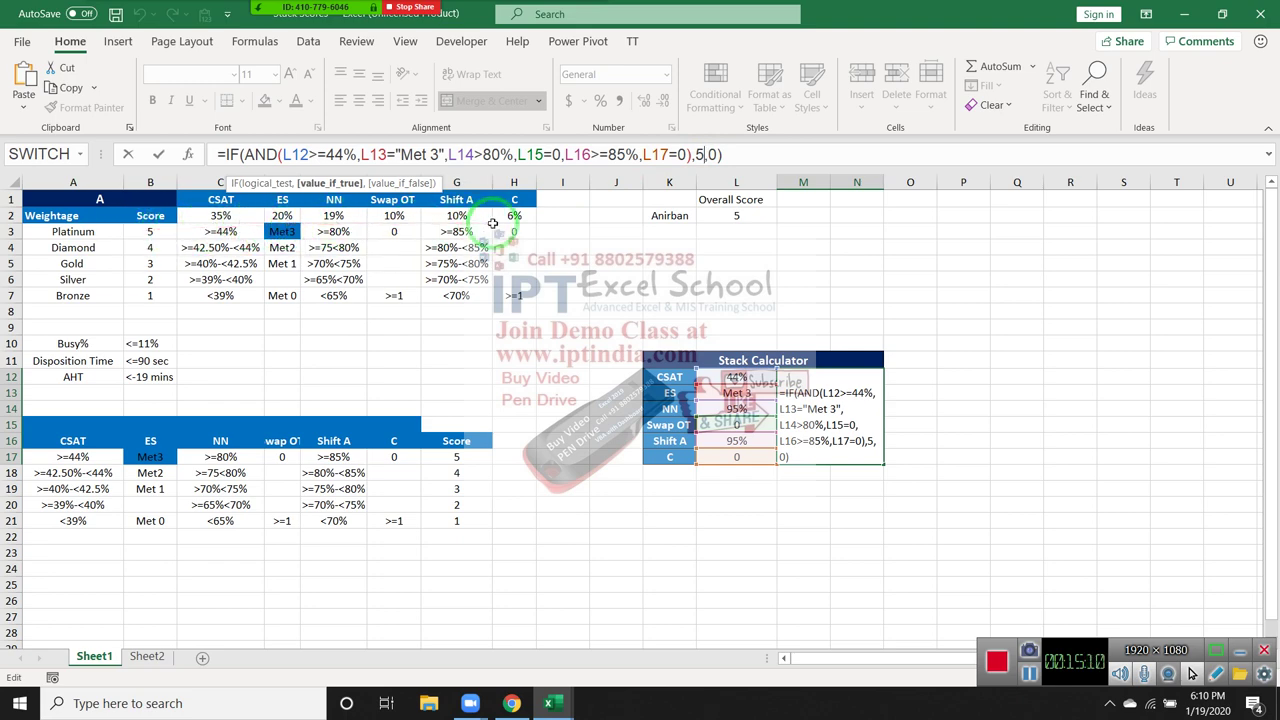
mouse_move(493, 223)
left_mouse_down()
mouse_move(40, 290)
mouse_move(447, 288)
left_mouse_up()
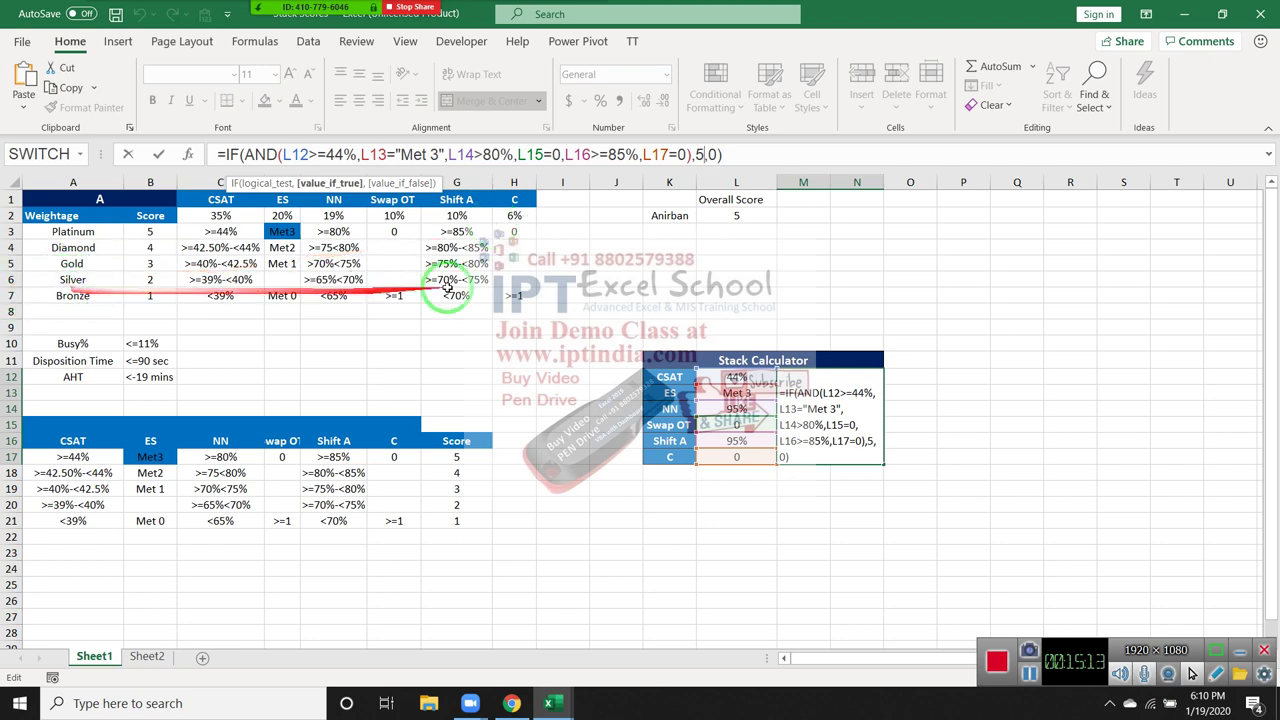
left_click(733, 157)
Step: Replace the closing bracket after ',5,' with a new IF( containing a pasted copy of the Platinum AND test
key("BackSpace")
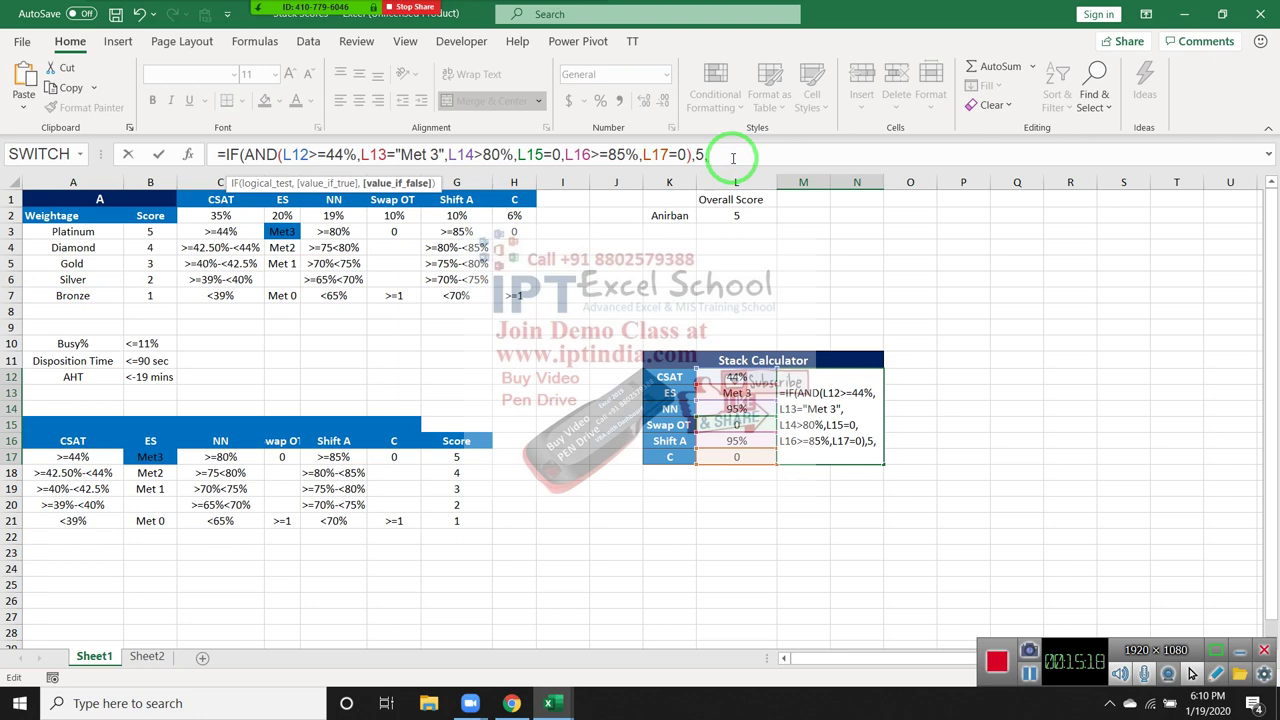
type("if")
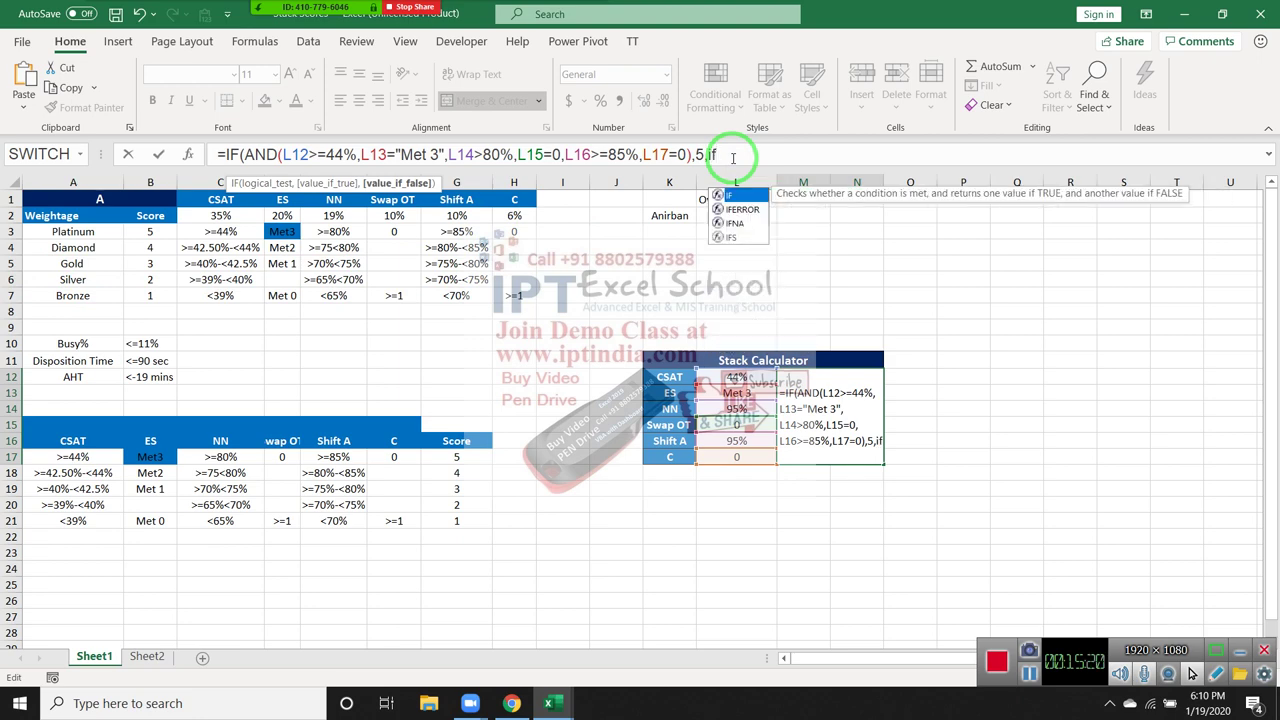
key("Tab")
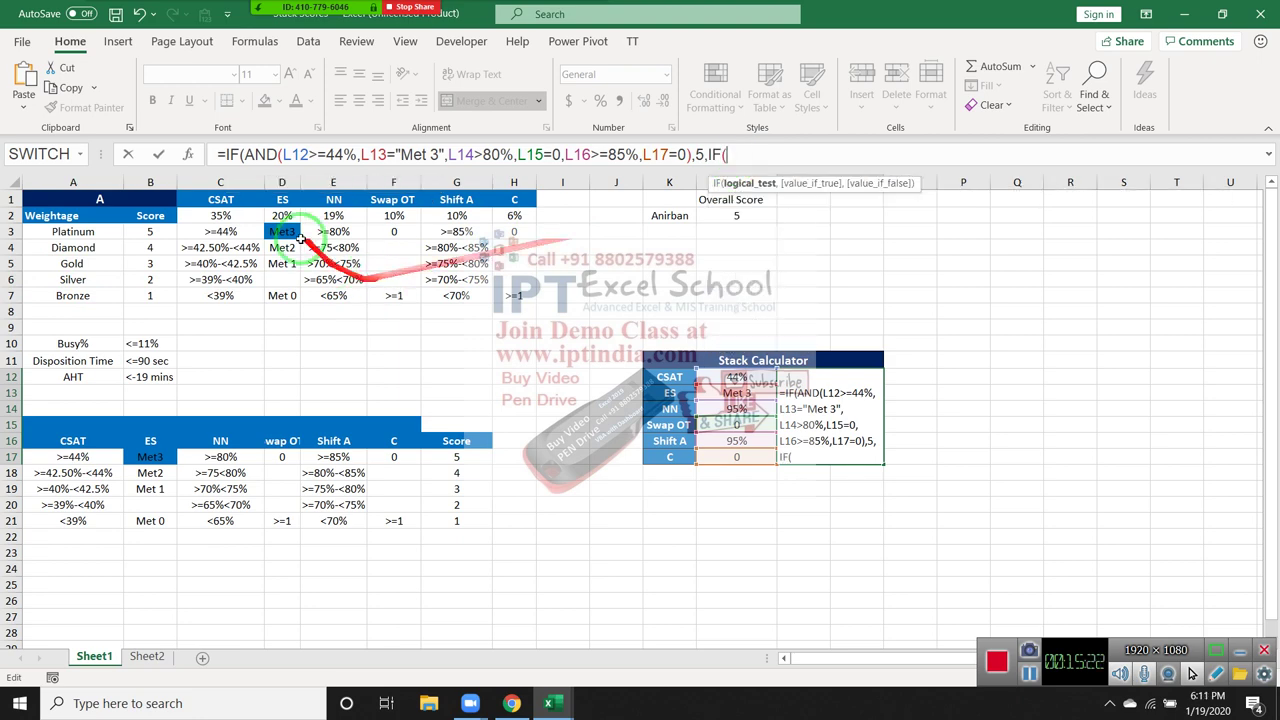
left_click(257, 155)
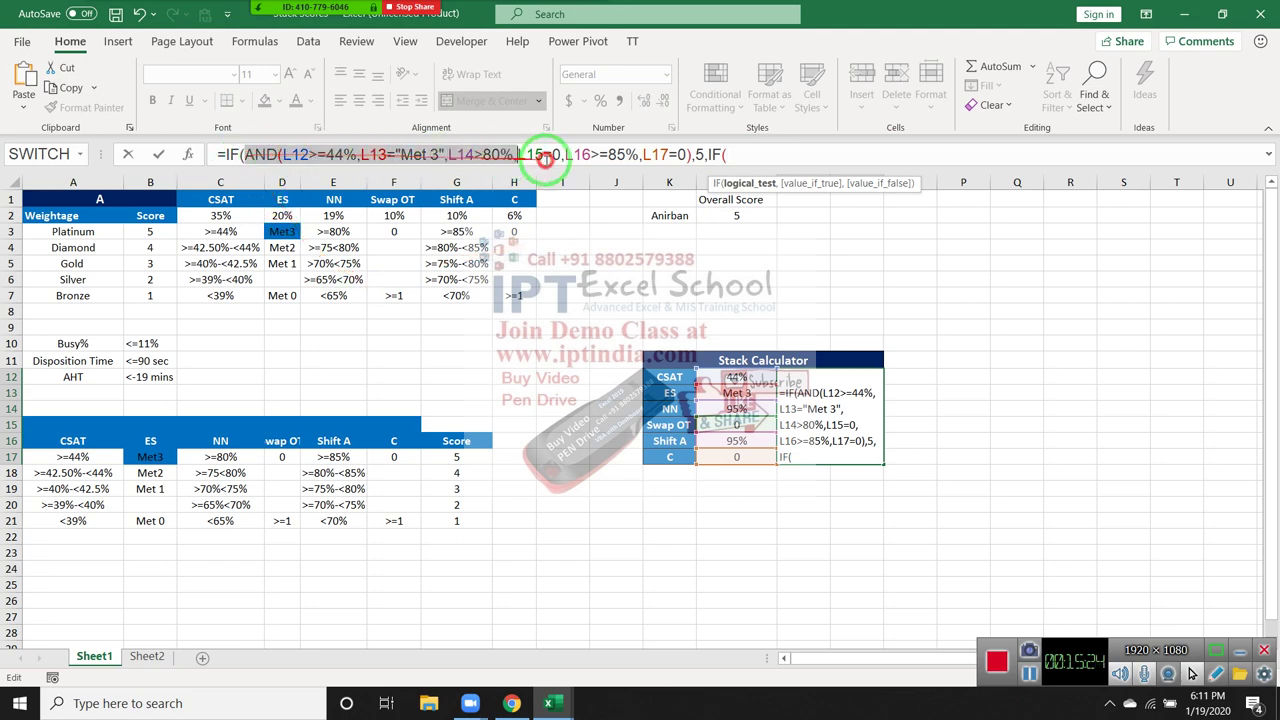
left_click_drag(257, 155, 693, 156)
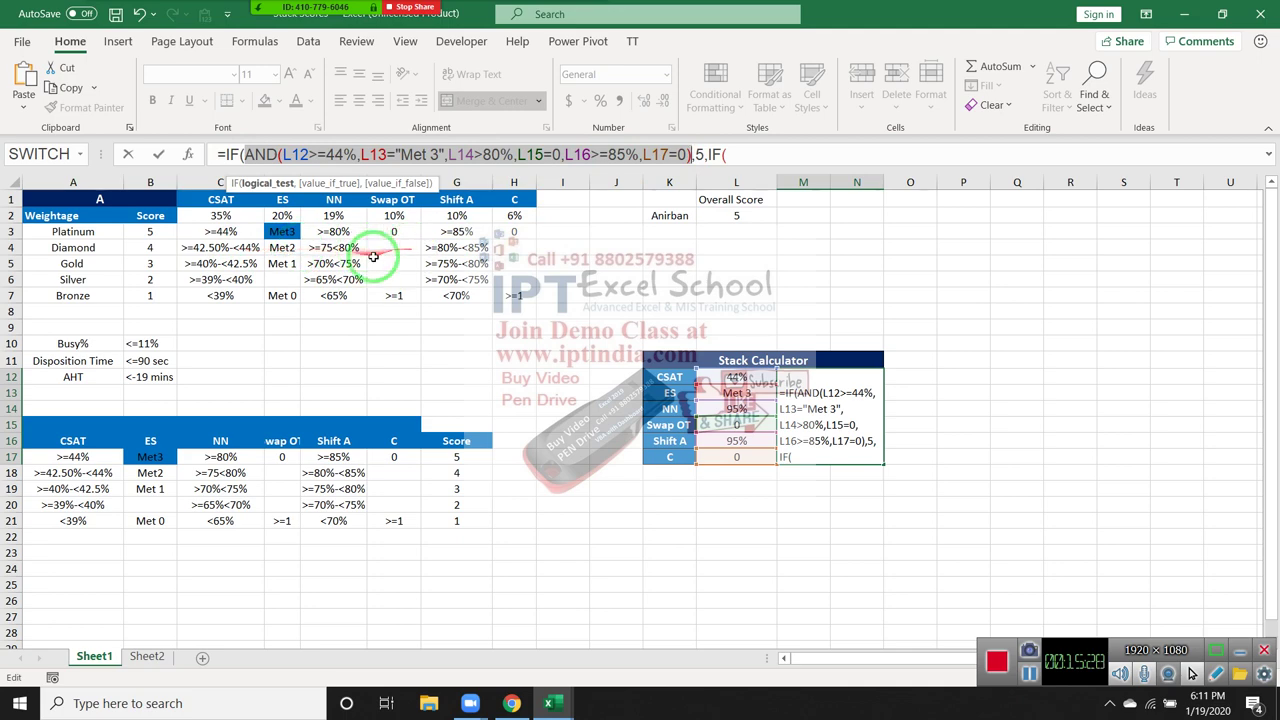
left_click(758, 159)
type("AND(L12>=44%,L13=\"Met 3\",L14>80%,L15=0,L16>=85%,L17=0)")
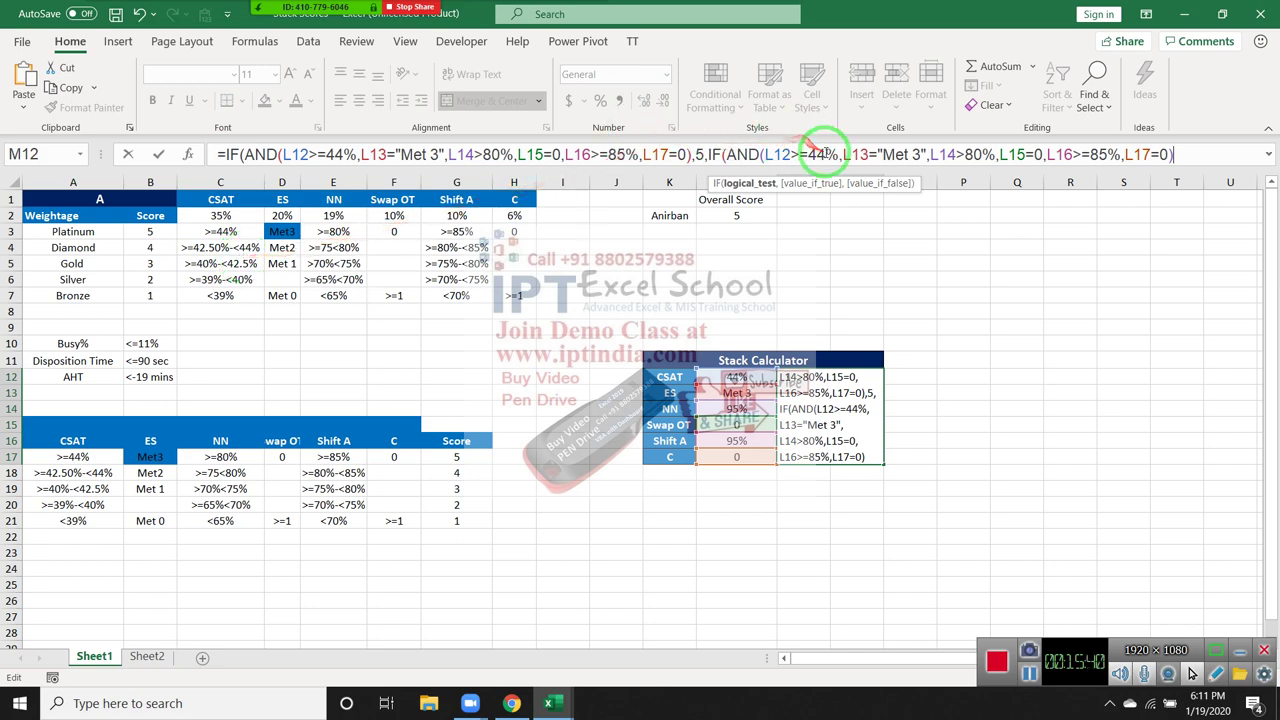
left_click(830, 157)
Step: Change the nested CSAT test to L12>=42.50% and add an L12<44% upper bound
key("BackSpace")
type("2.")
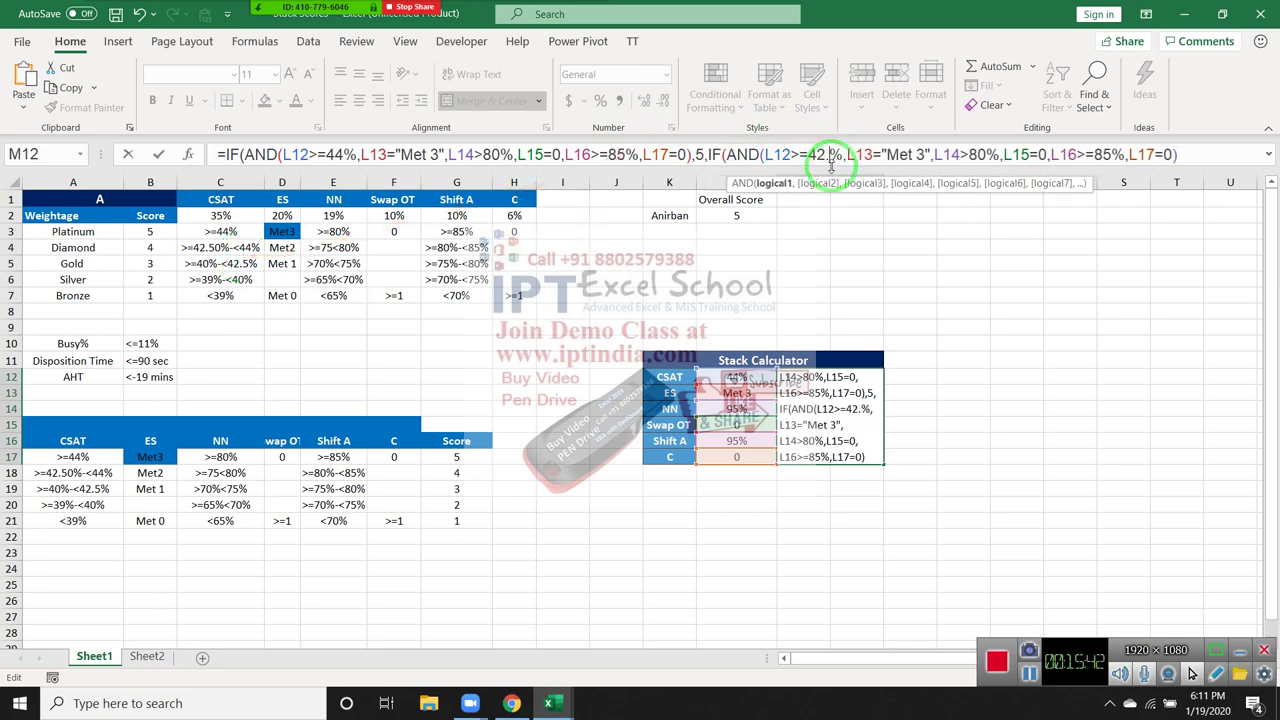
type("50")
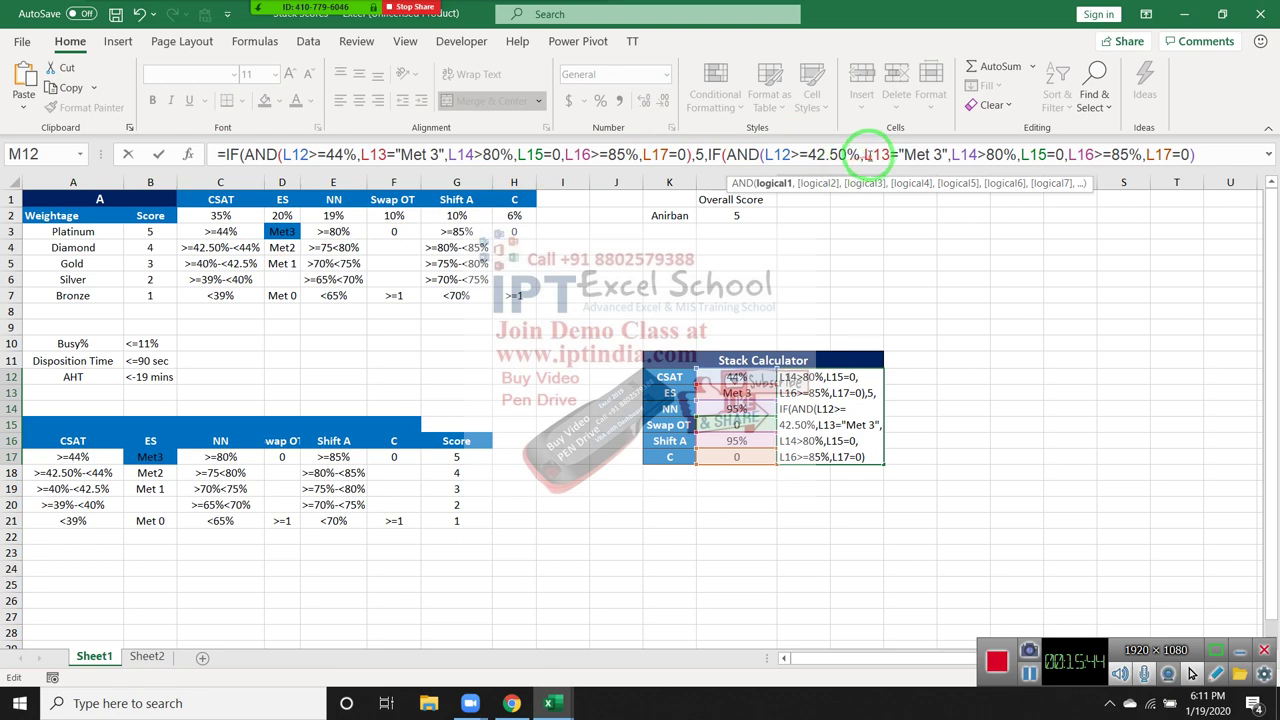
left_click(864, 154)
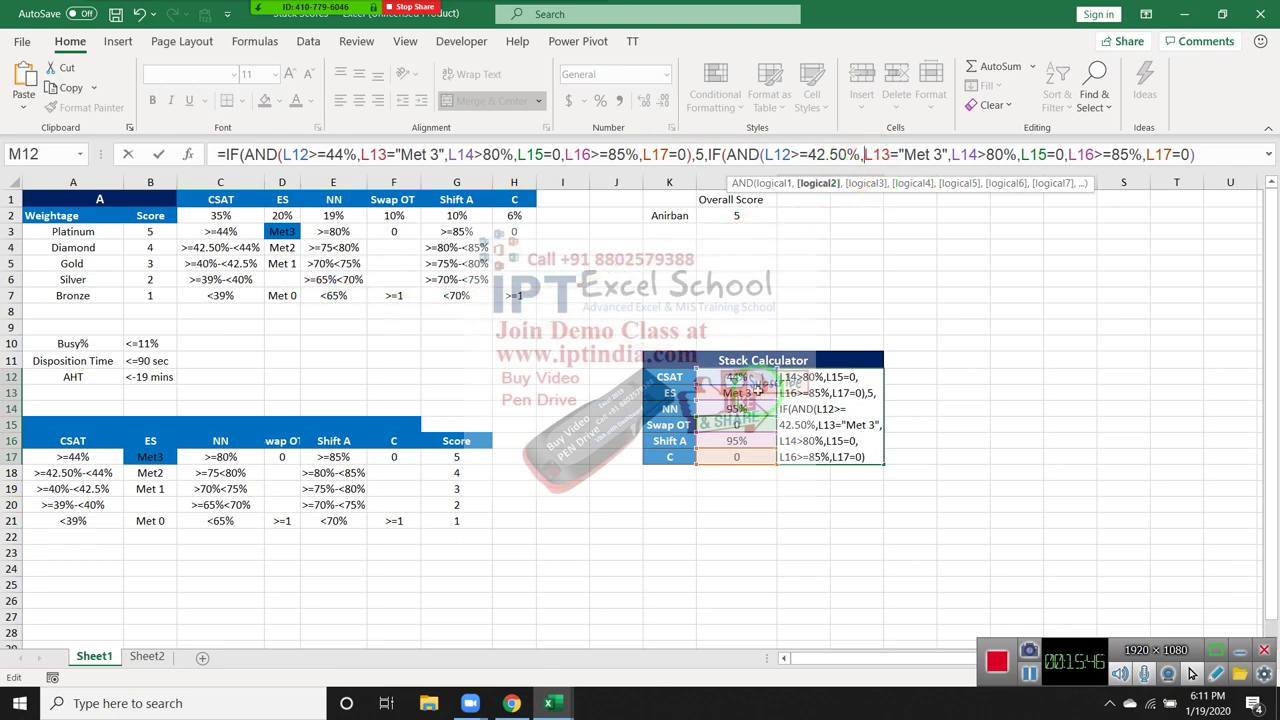
left_click(750, 378)
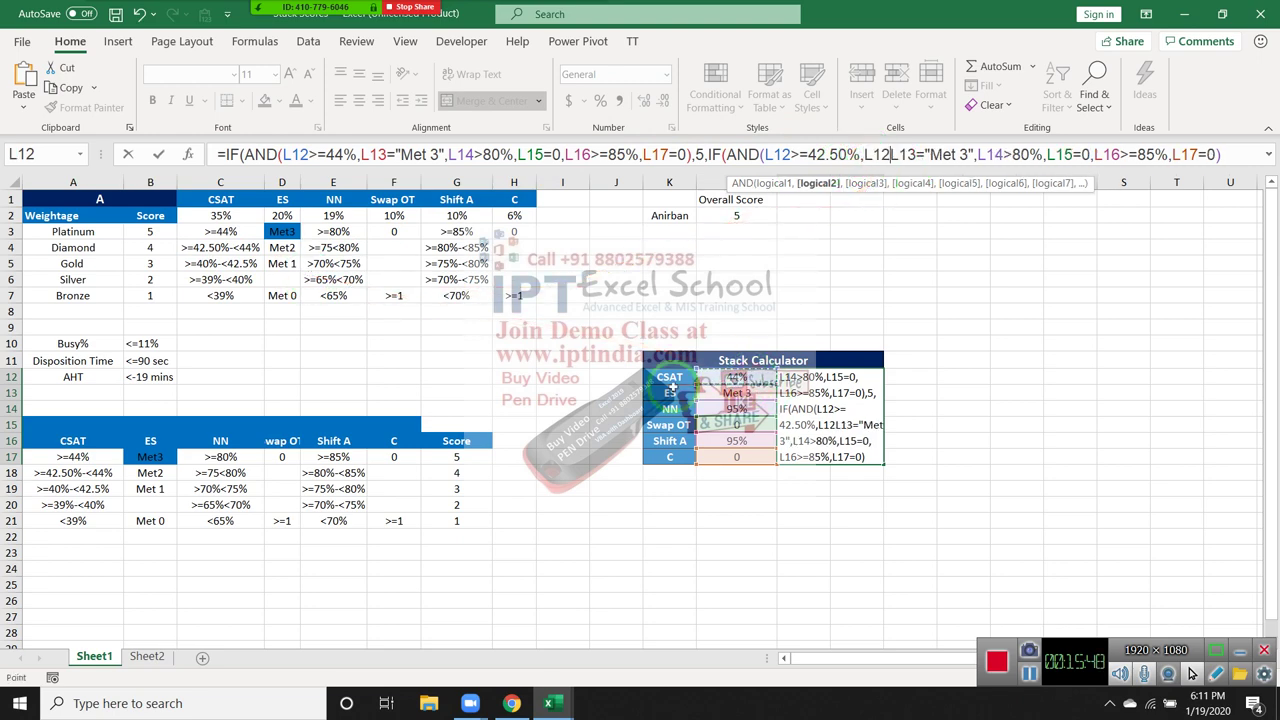
type("<=")
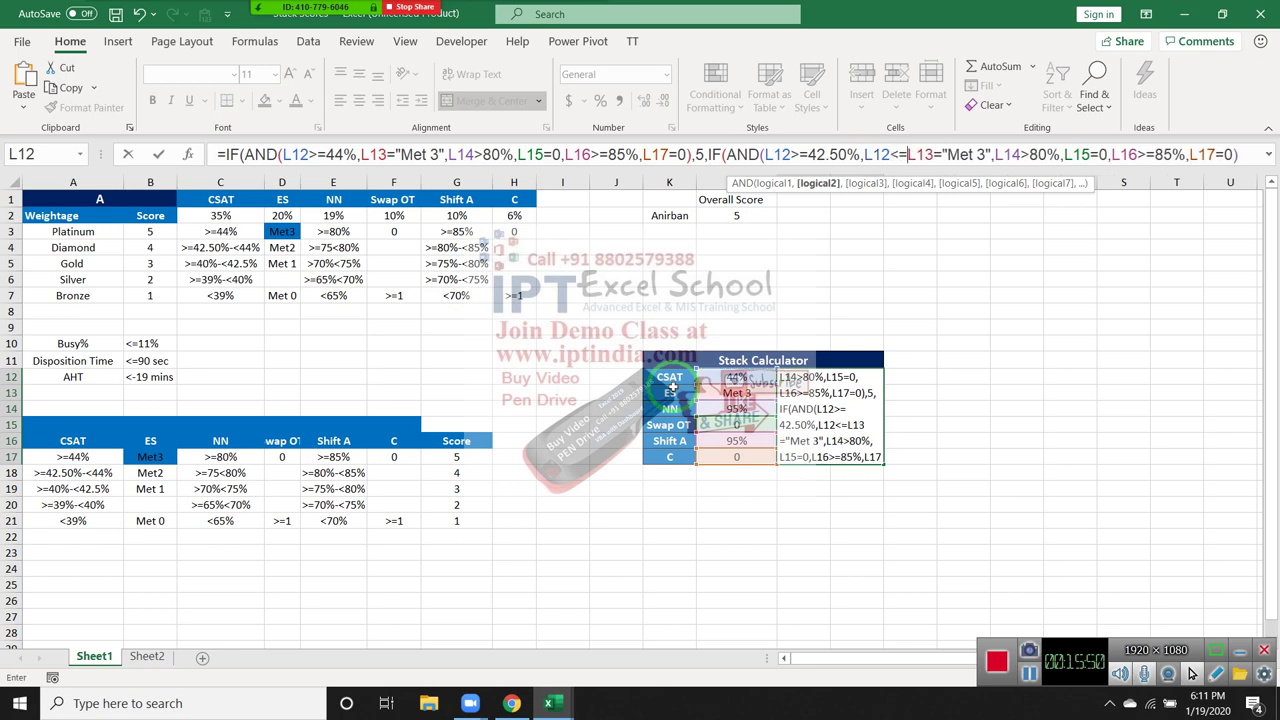
type("44")
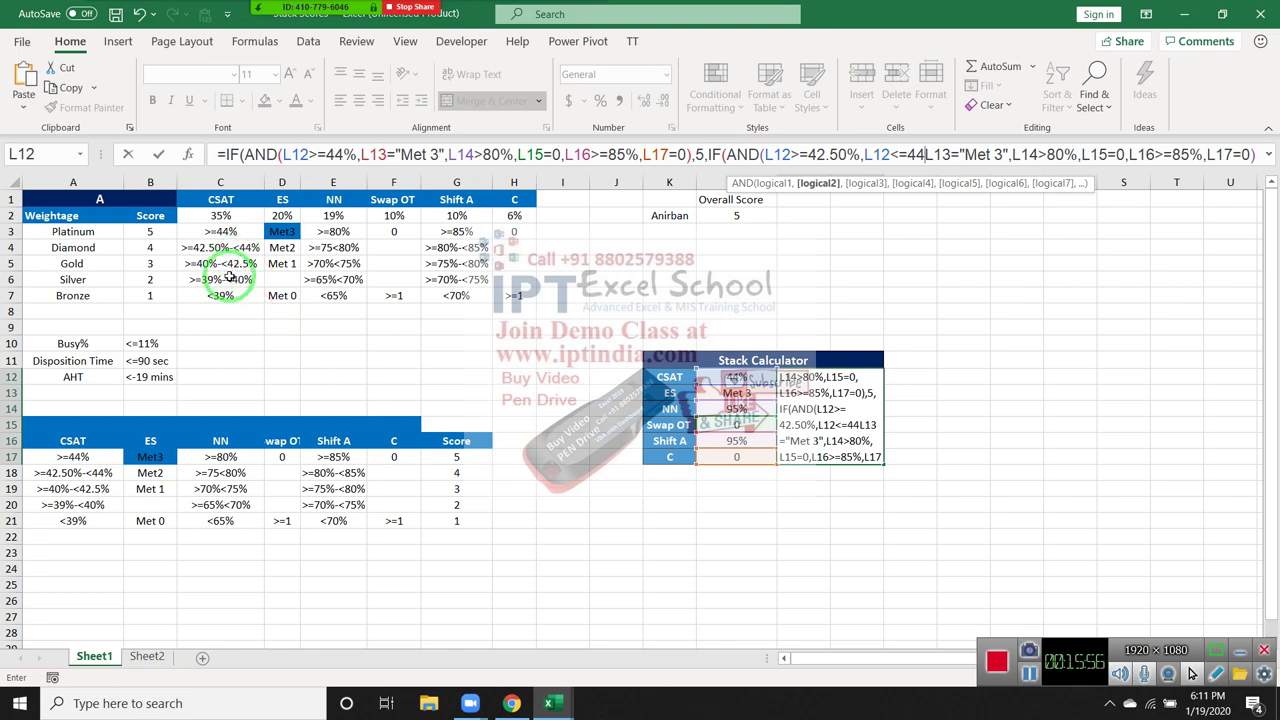
left_click(898, 154)
key("Delete")
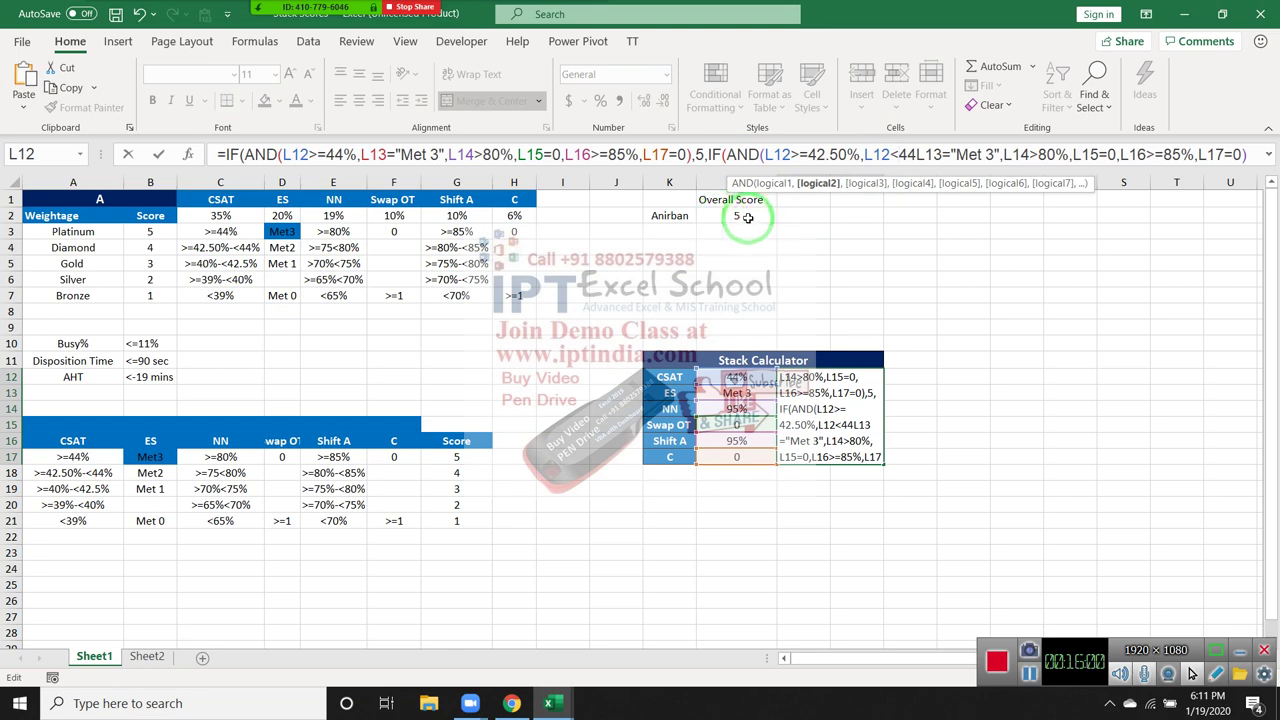
left_click(914, 154)
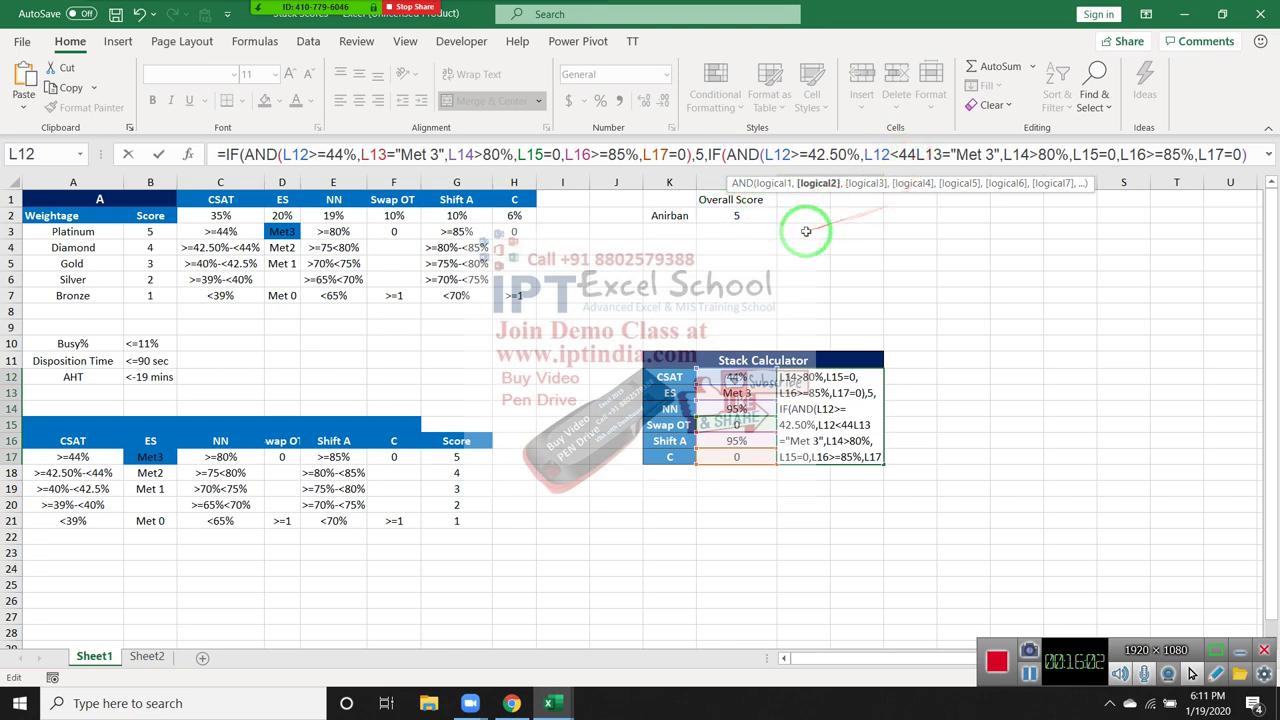
type(",")
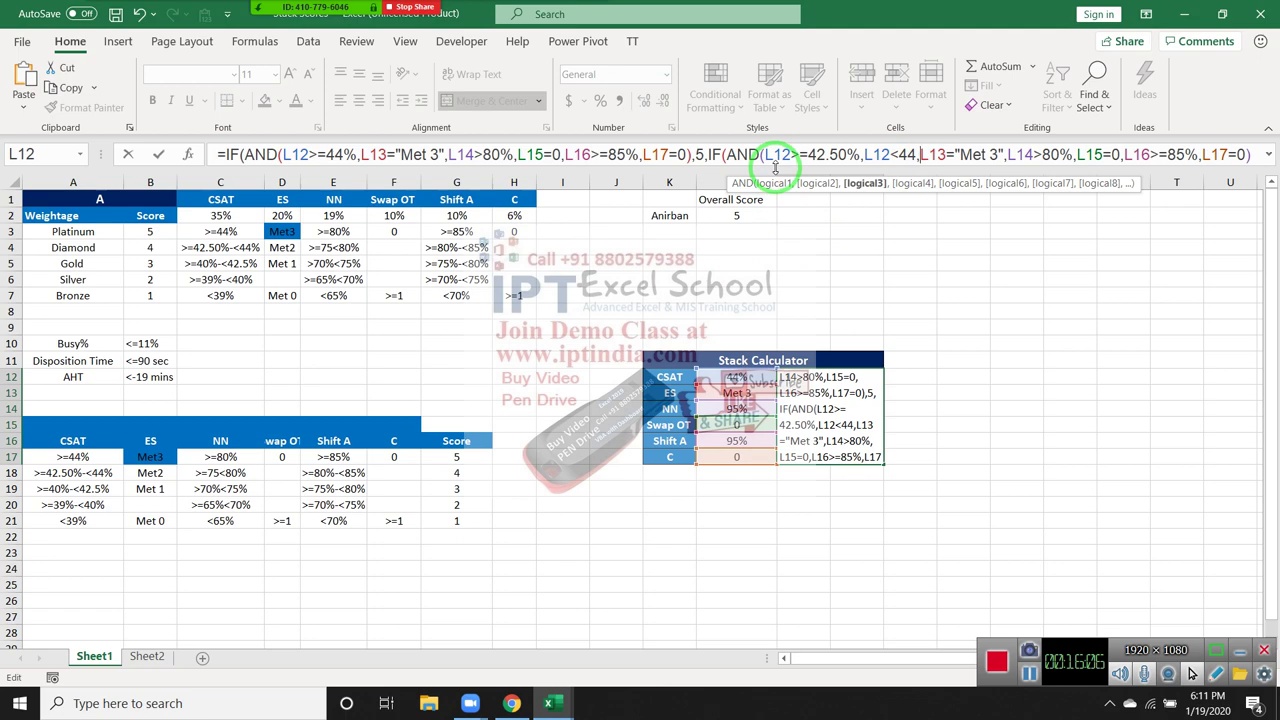
left_click(915, 155)
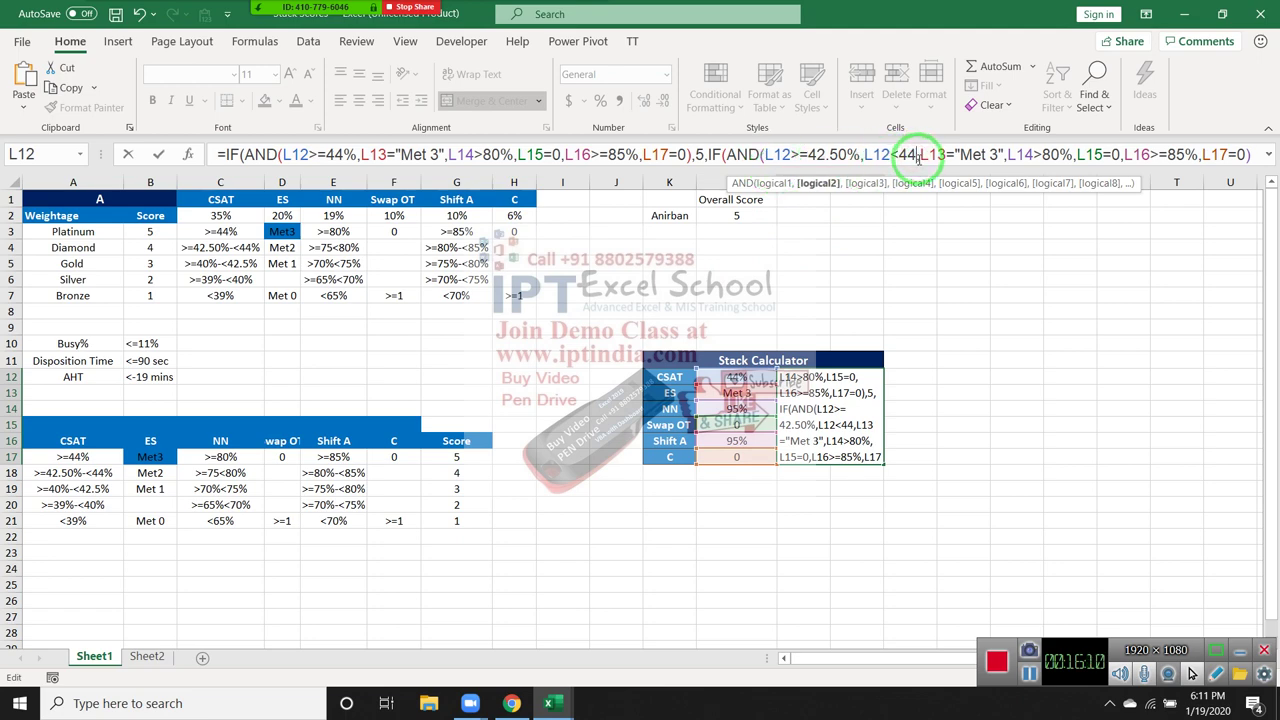
type("%")
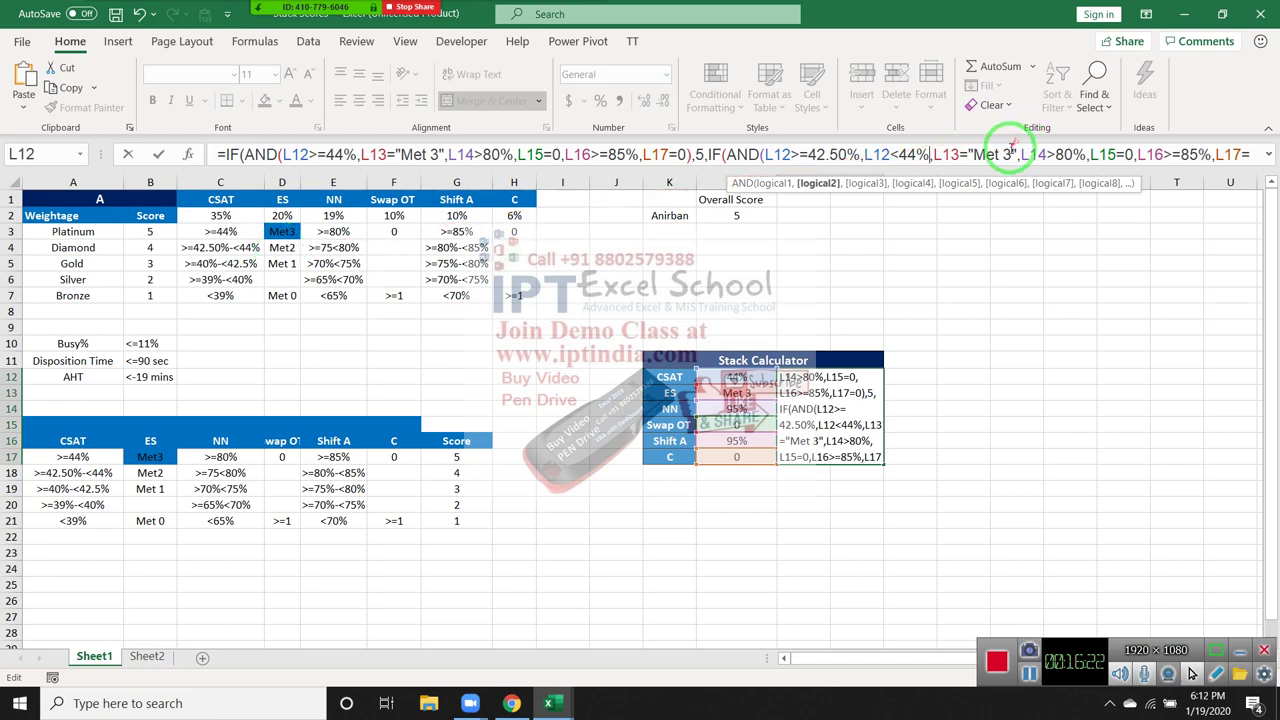
Step: Change the nested ES condition from "Met 3" to "Met 2" and point out the NN >=80% criterion
left_click(1005, 154)
key("BackSpace")
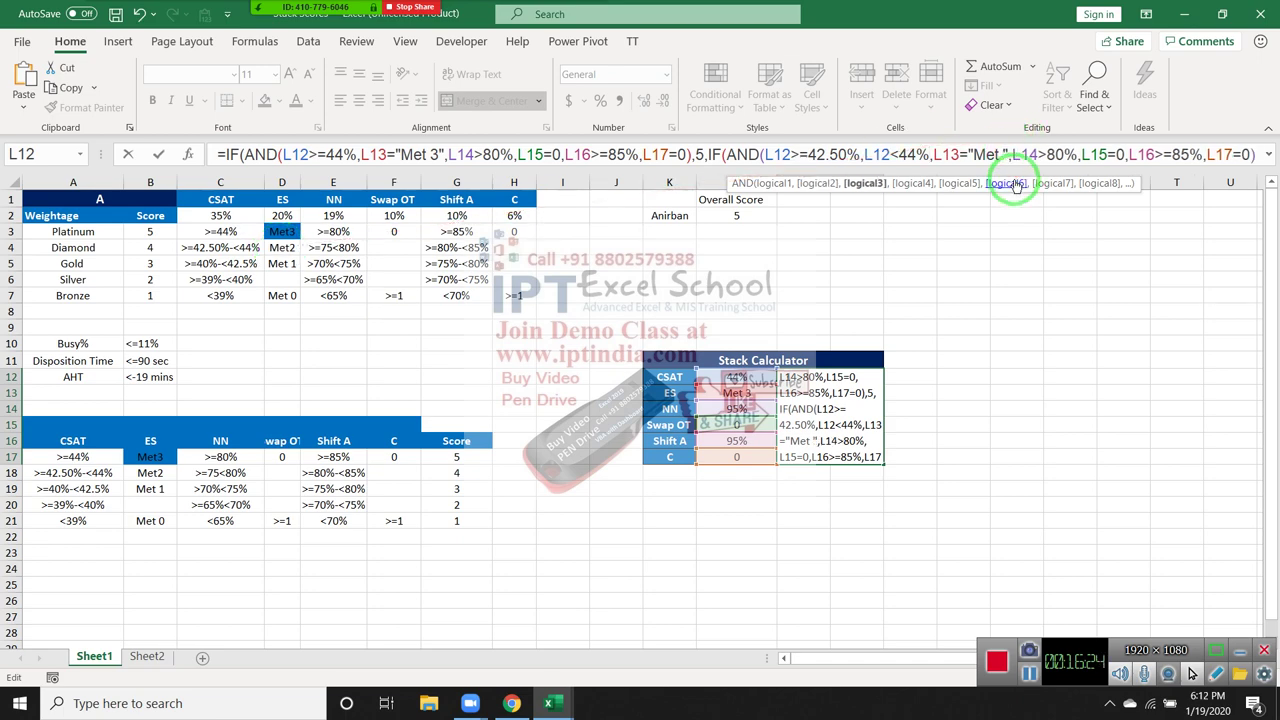
type("2")
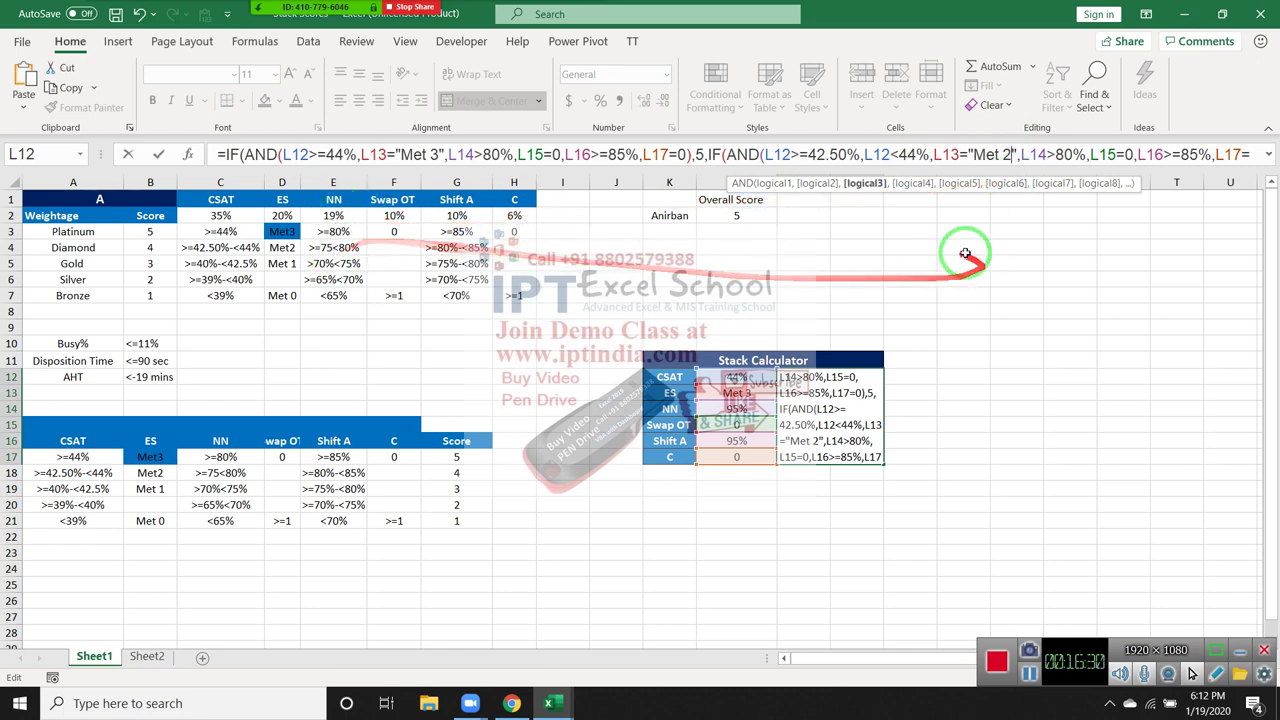
left_click(1028, 155)
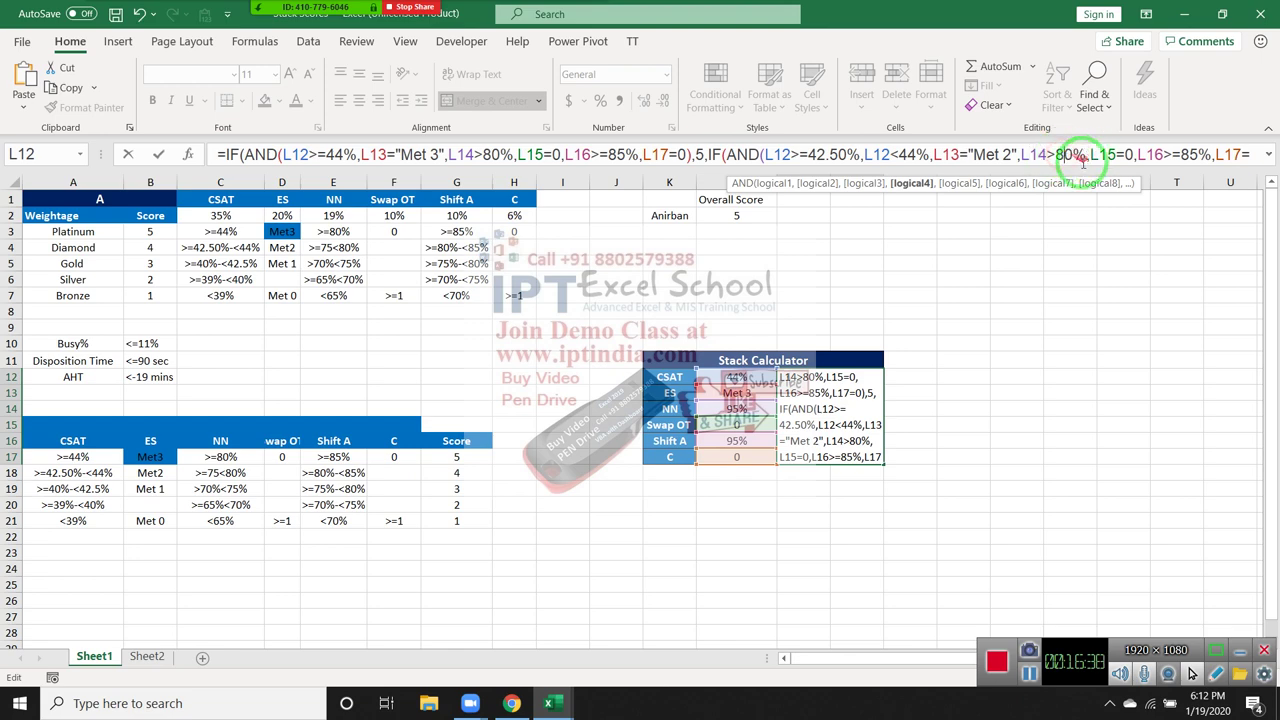
left_click_drag(322, 231, 549, 255)
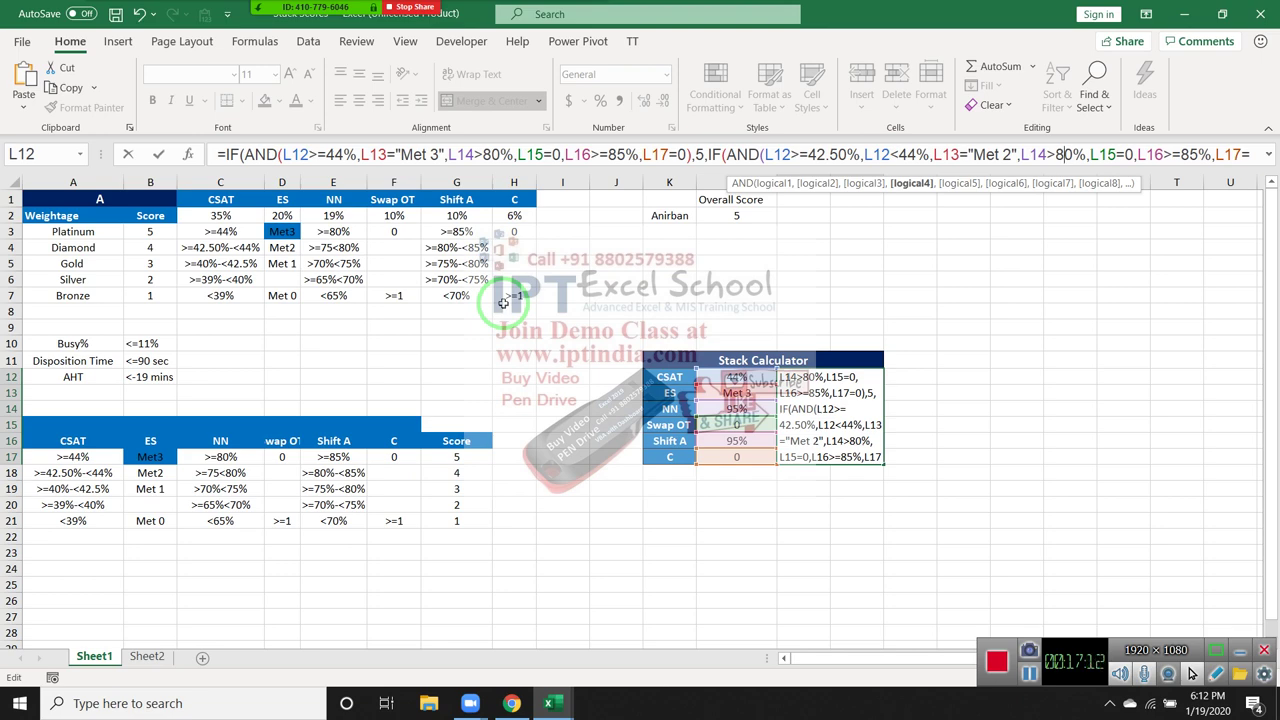
mouse_move(462, 306)
left_mouse_down()
mouse_move(222, 212)
mouse_move(170, 205)
mouse_move(712, 492)
left_mouse_up()
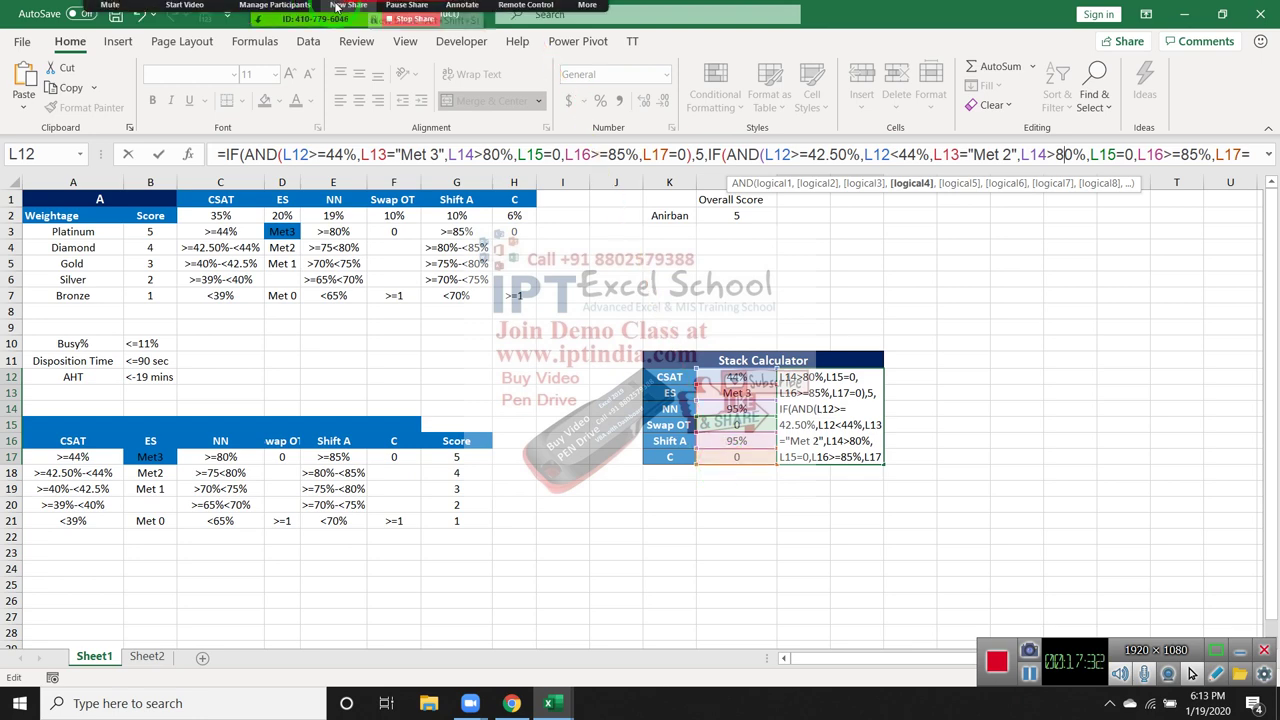
left_click(326, 37)
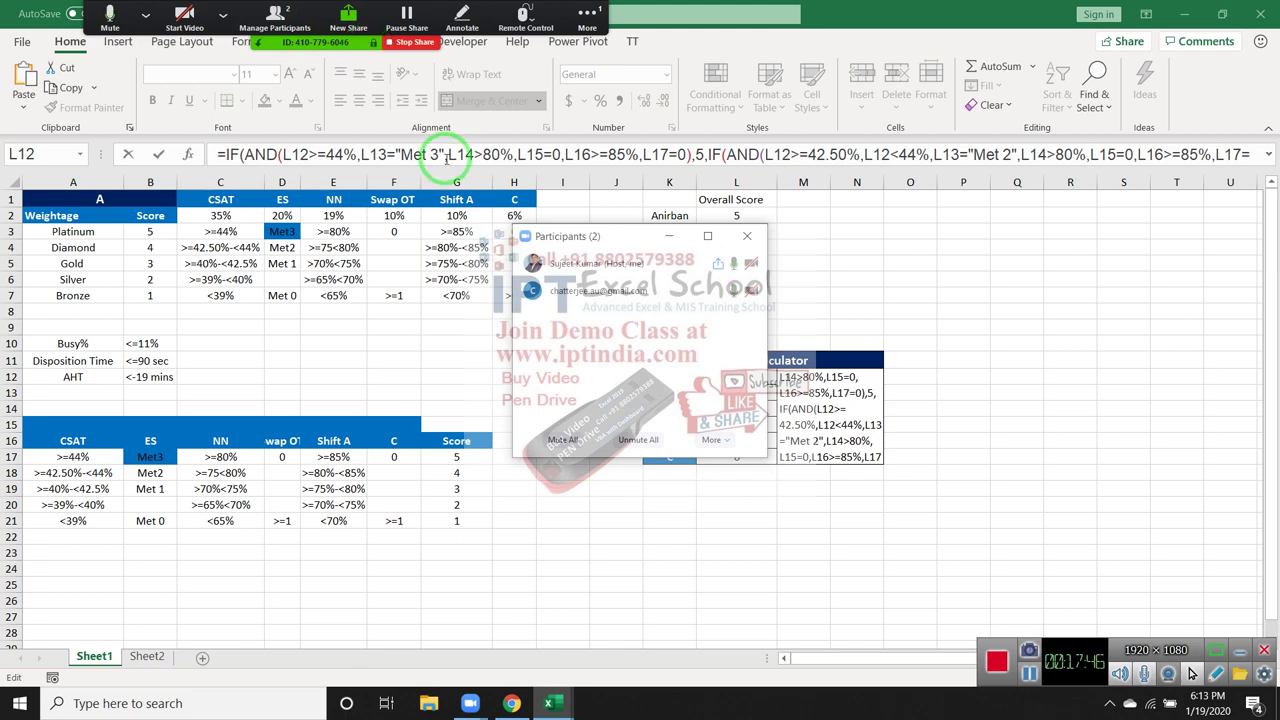
left_click(746, 236)
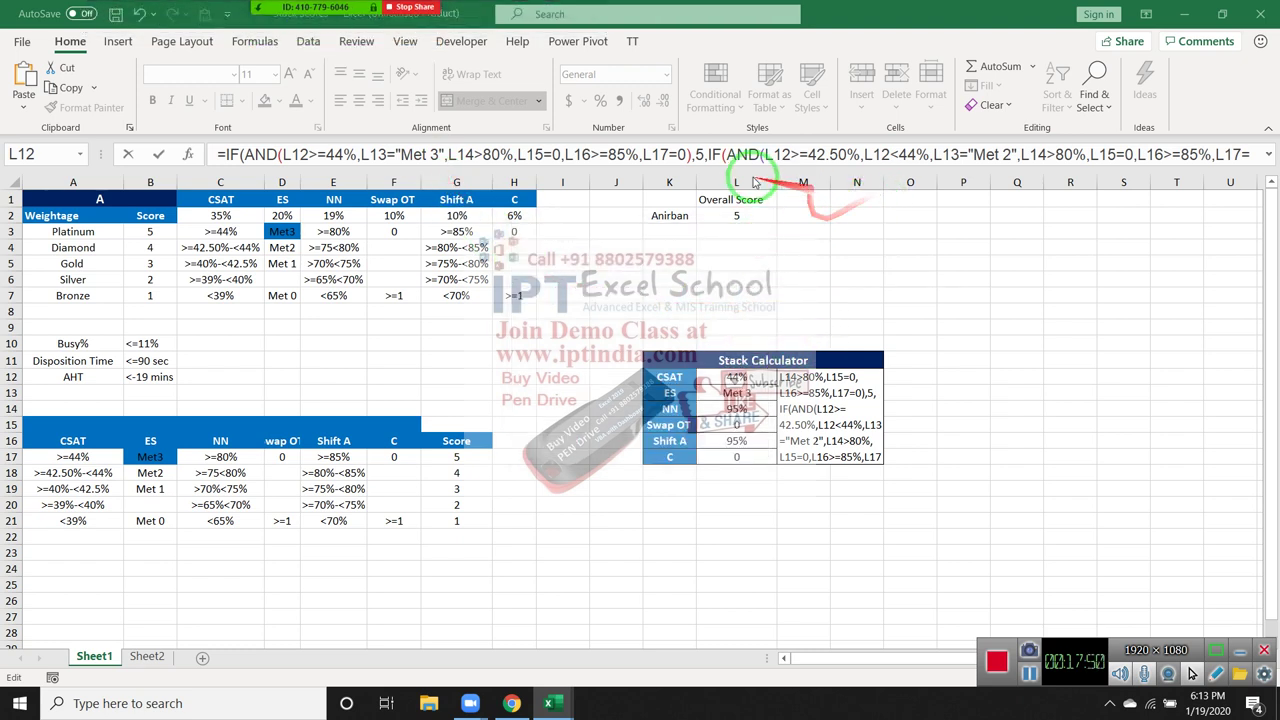
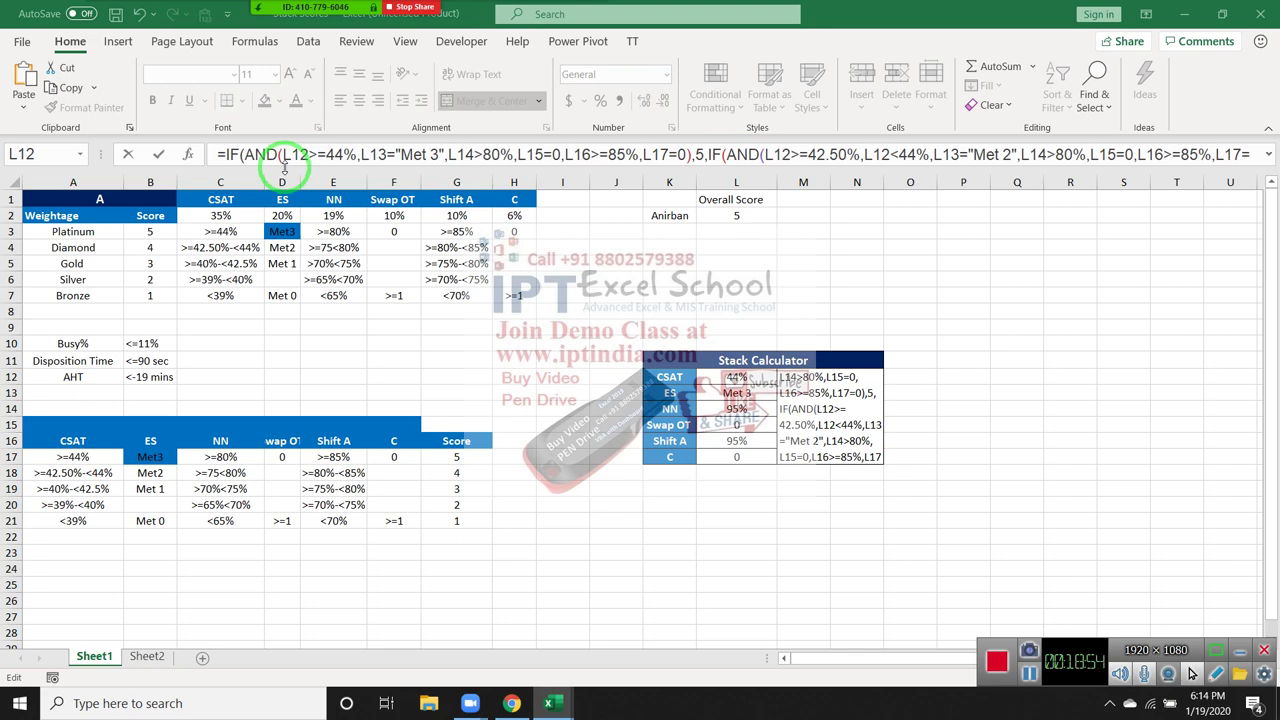
Step: Enlarge the formula bar to show M12's whole nested IF formula, dismissing the missing-parenthesis warning
left_click(284, 158)
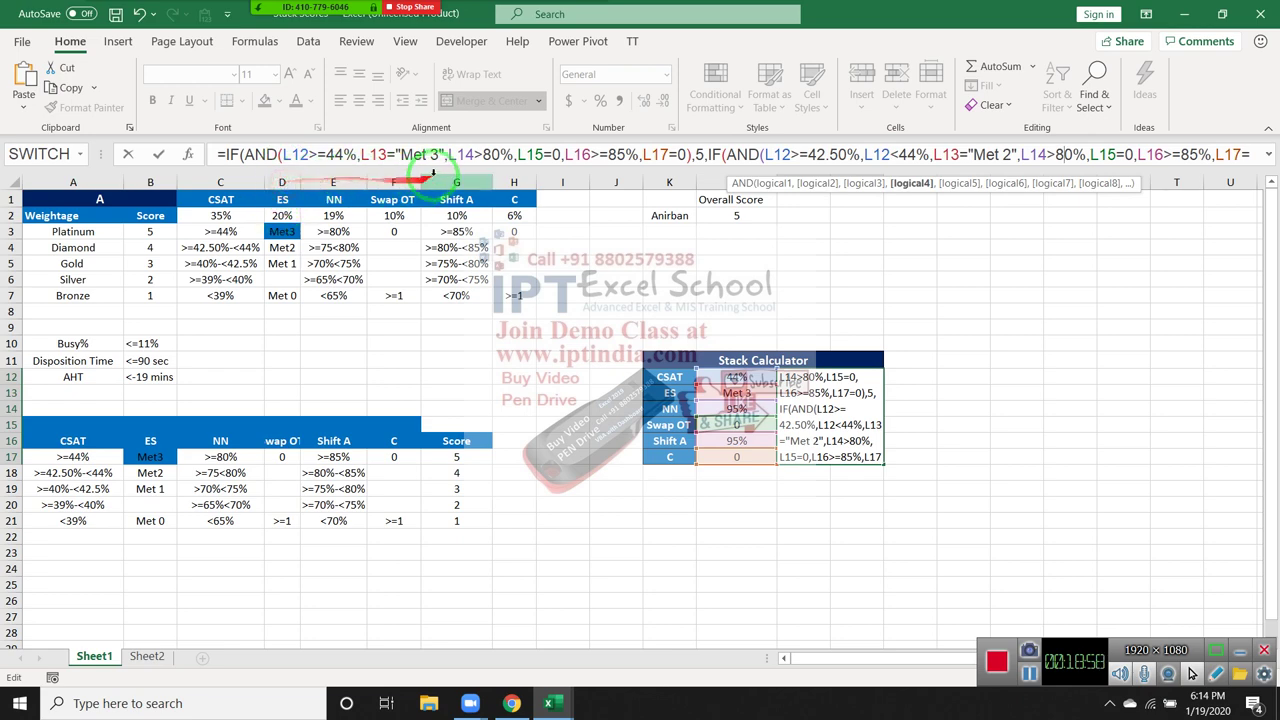
key("ctrl+End")
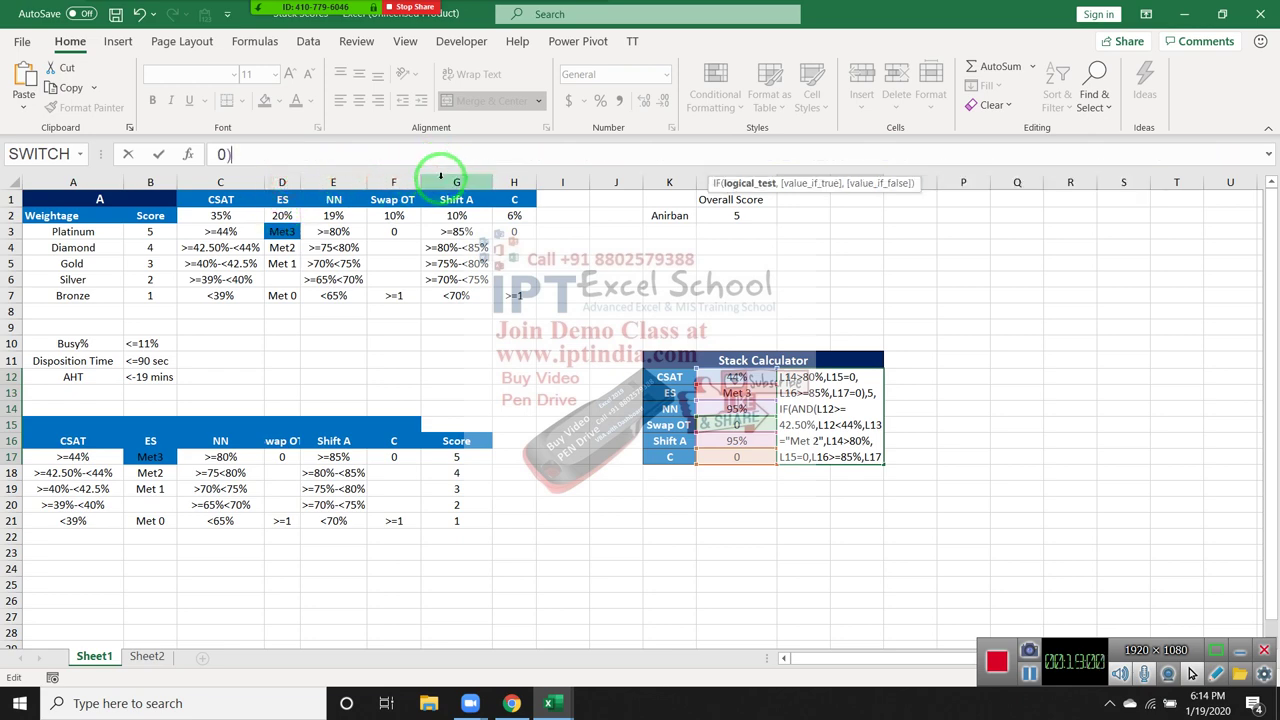
left_click(440, 176)
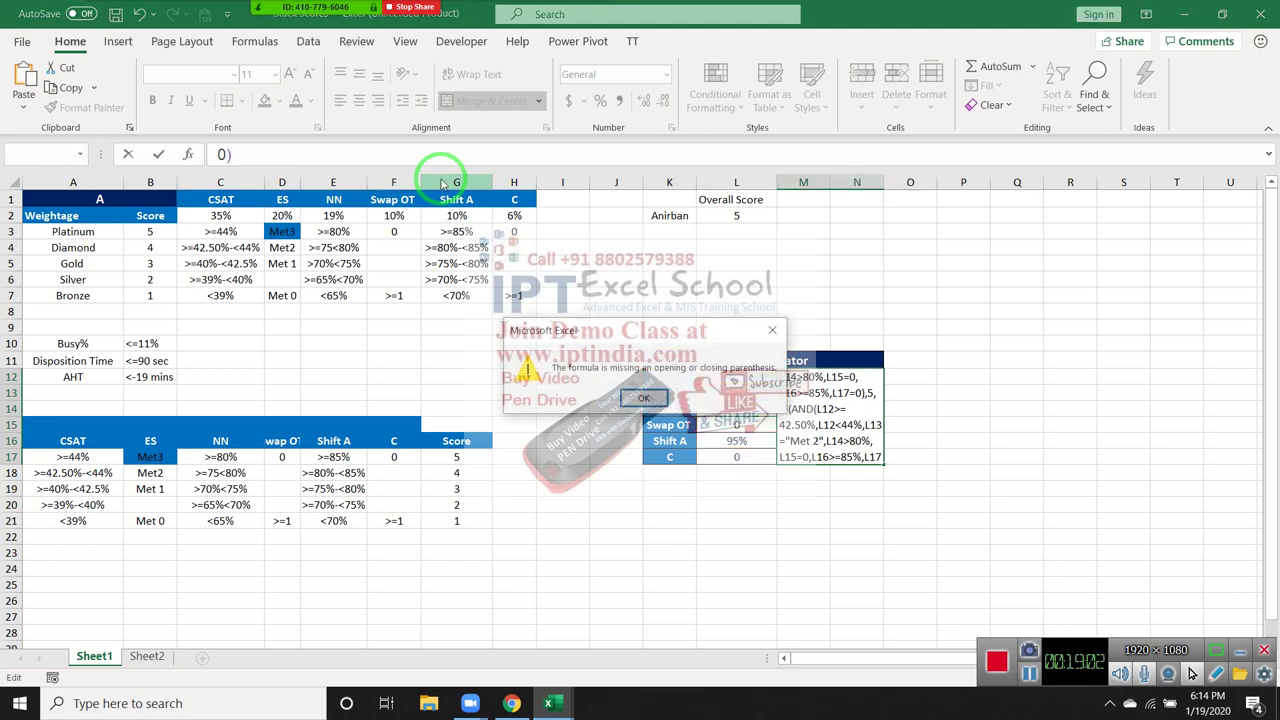
key("Return")
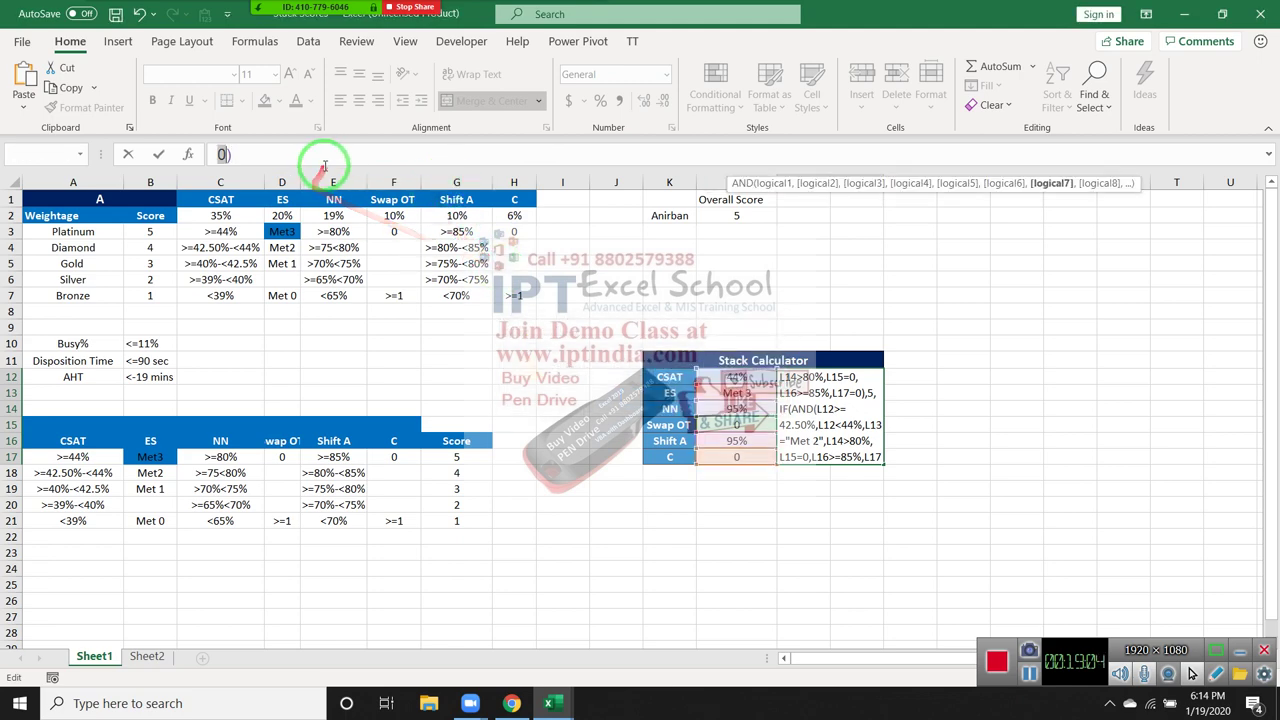
left_click_drag(326, 173, 329, 236)
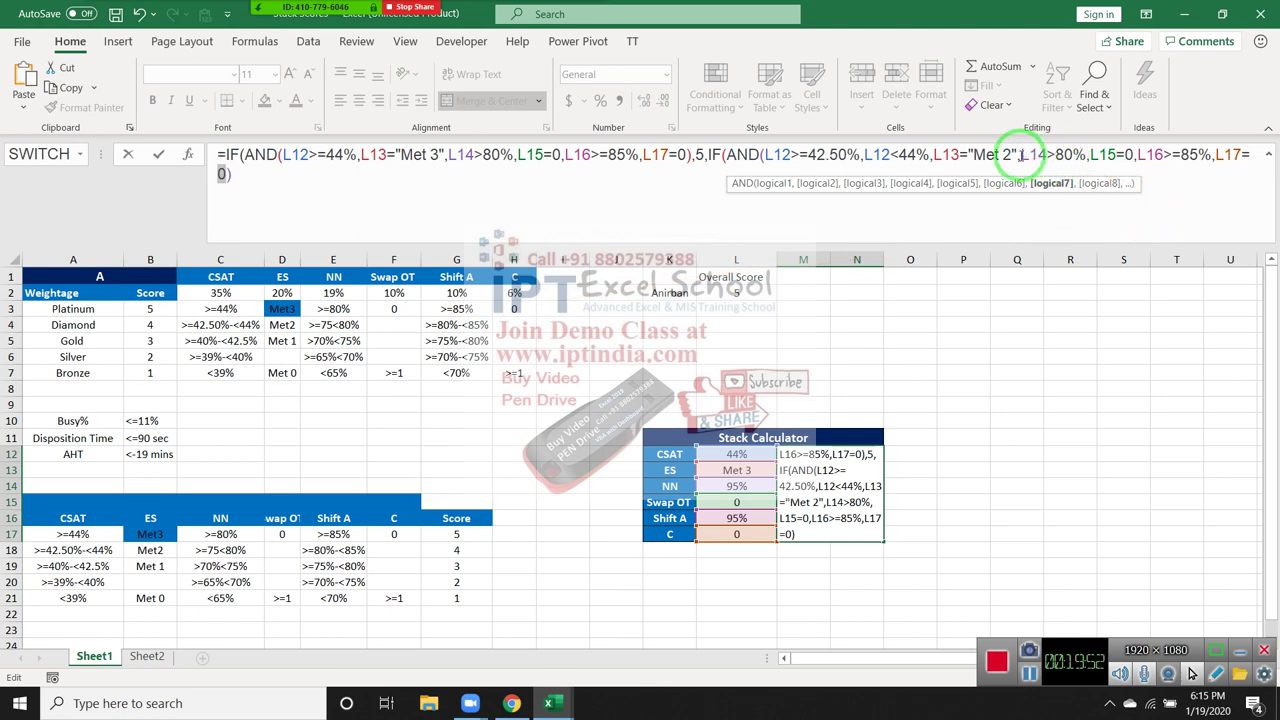
Step: Change the second tier's L14>=80% to 75% and insert L14<=85, before L15=0
left_click(1040, 156)
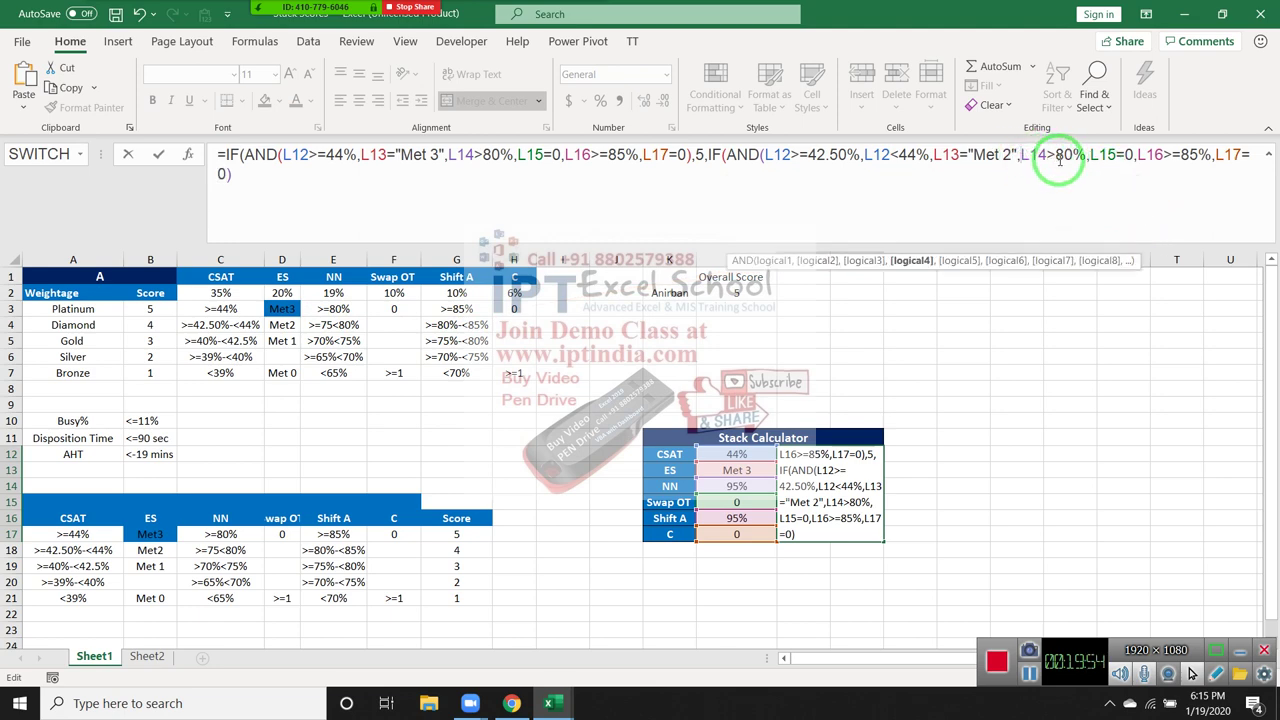
left_click_drag(1055, 156, 1072, 156)
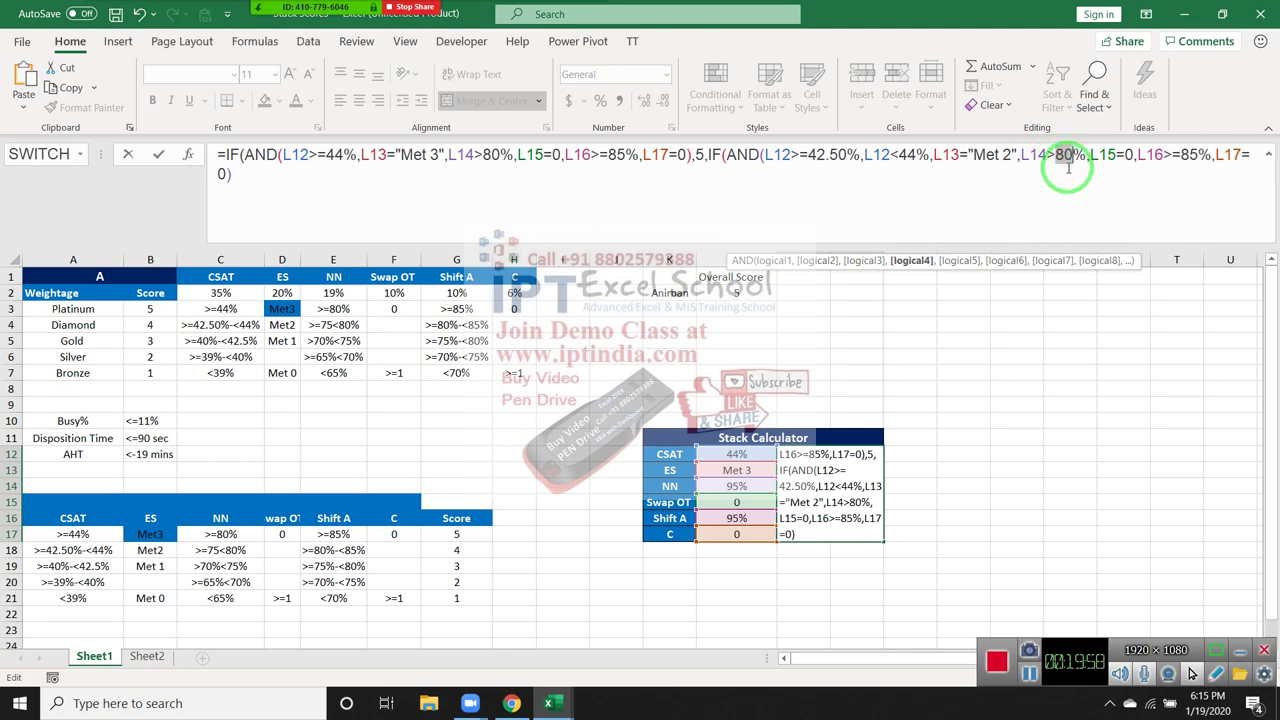
type("=75")
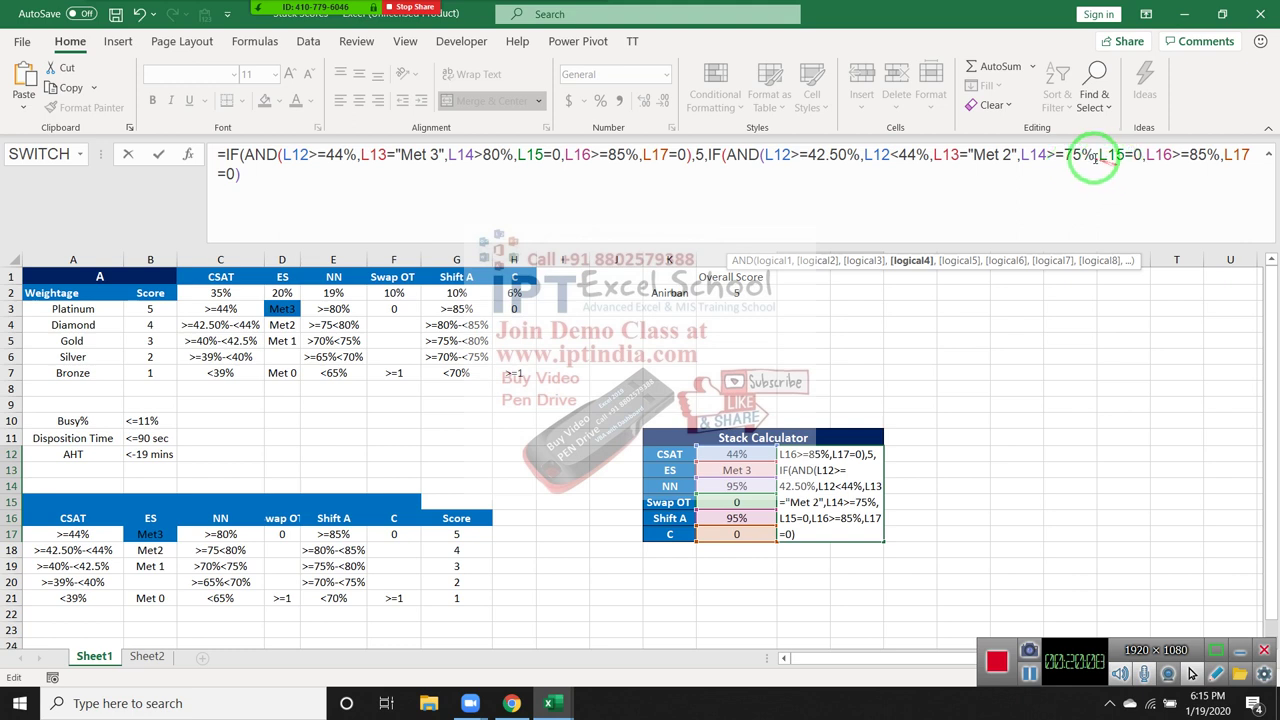
left_click(1099, 157)
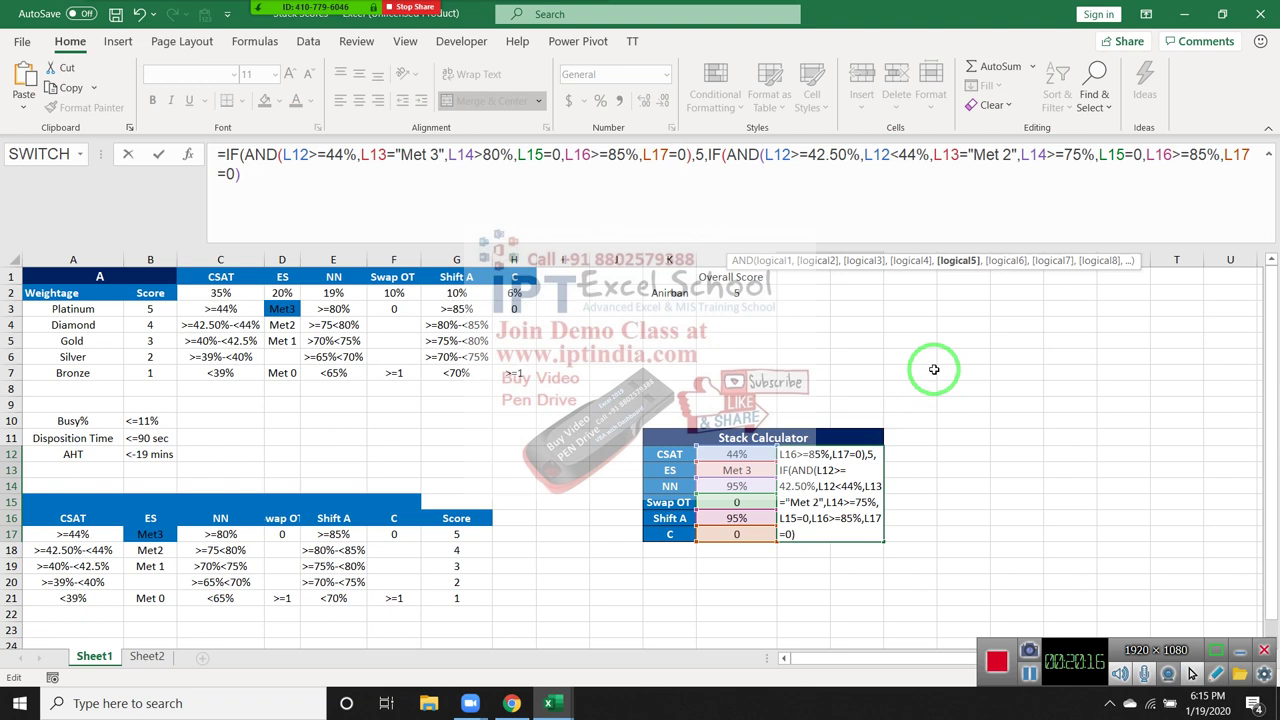
type("L")
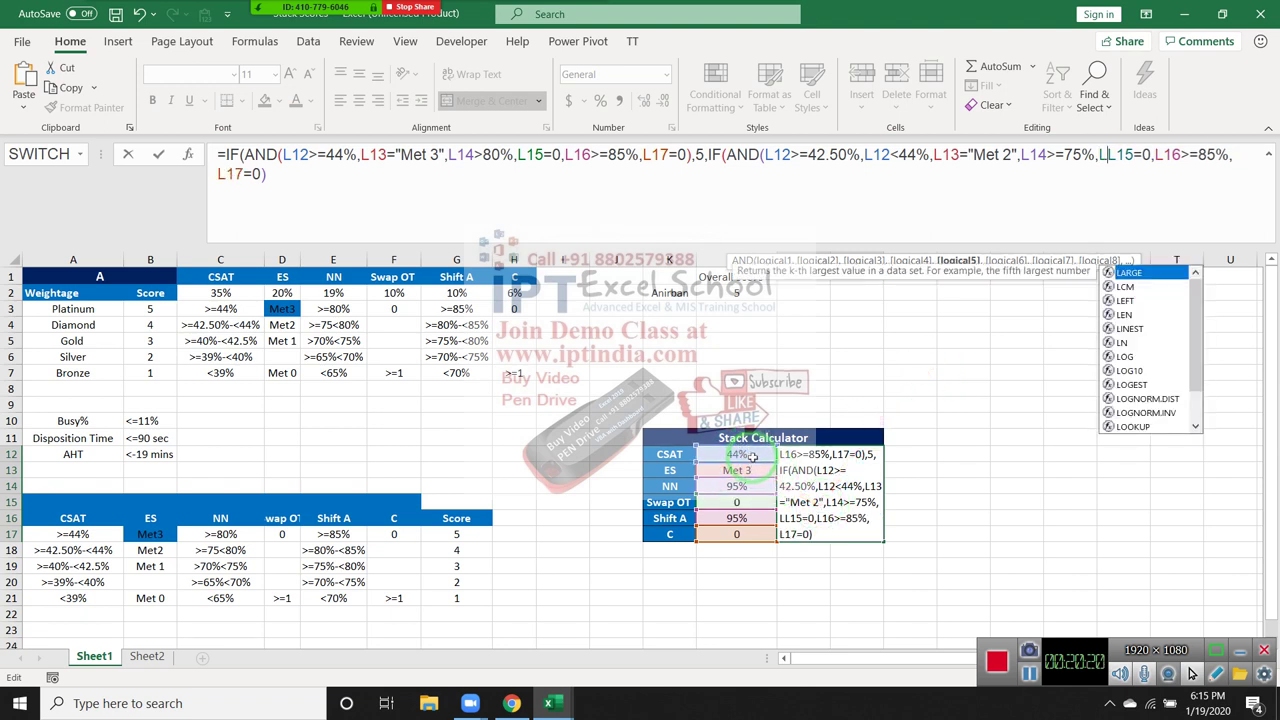
type("14")
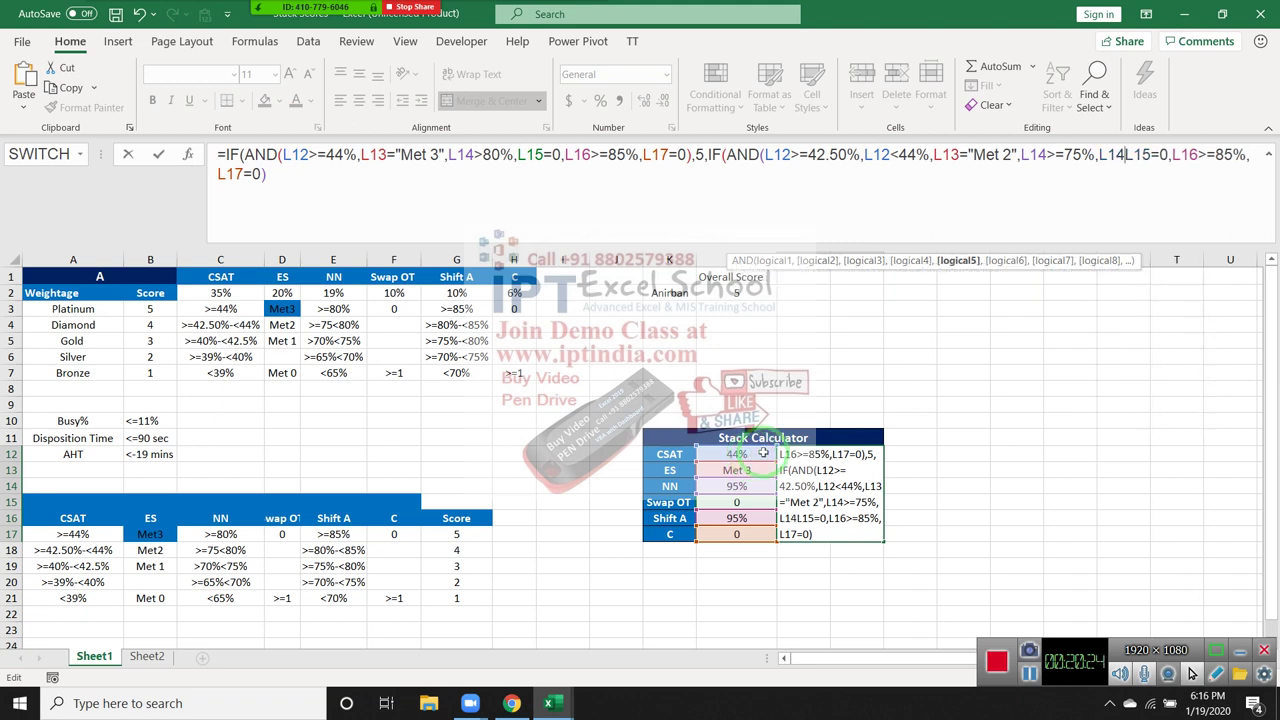
type(">")
key("BackSpace")
type("<")
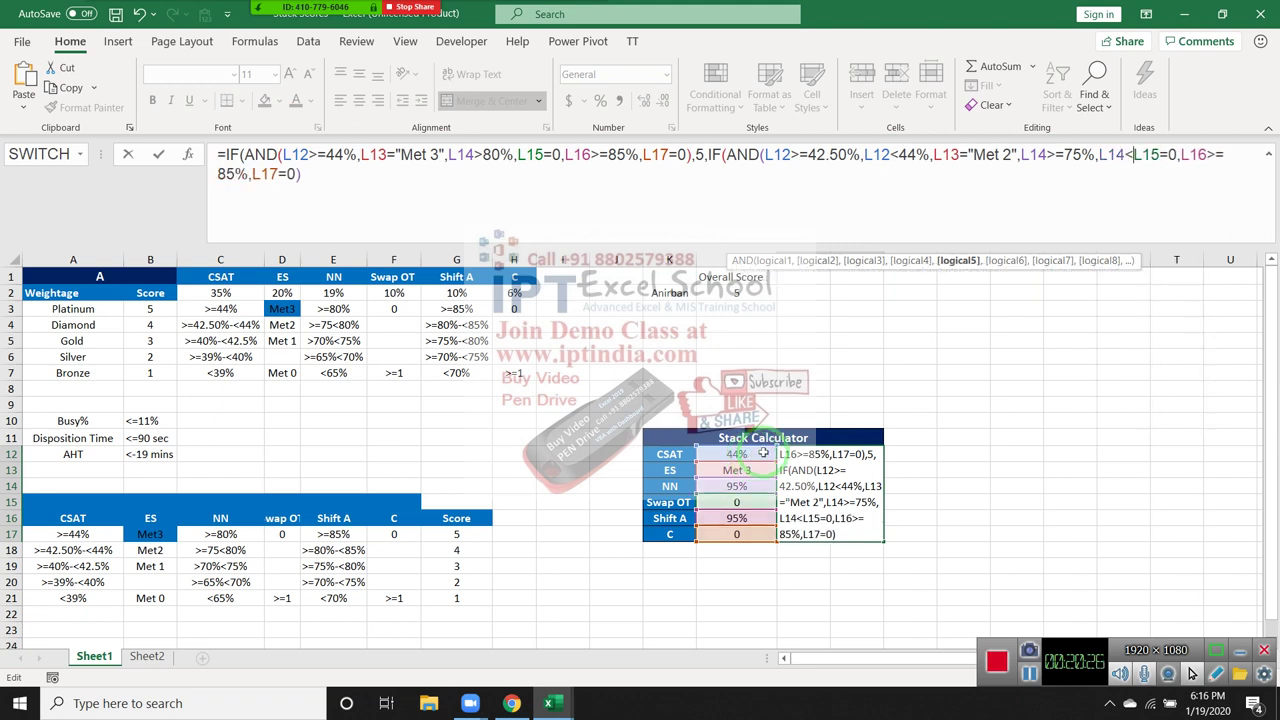
type("=85")
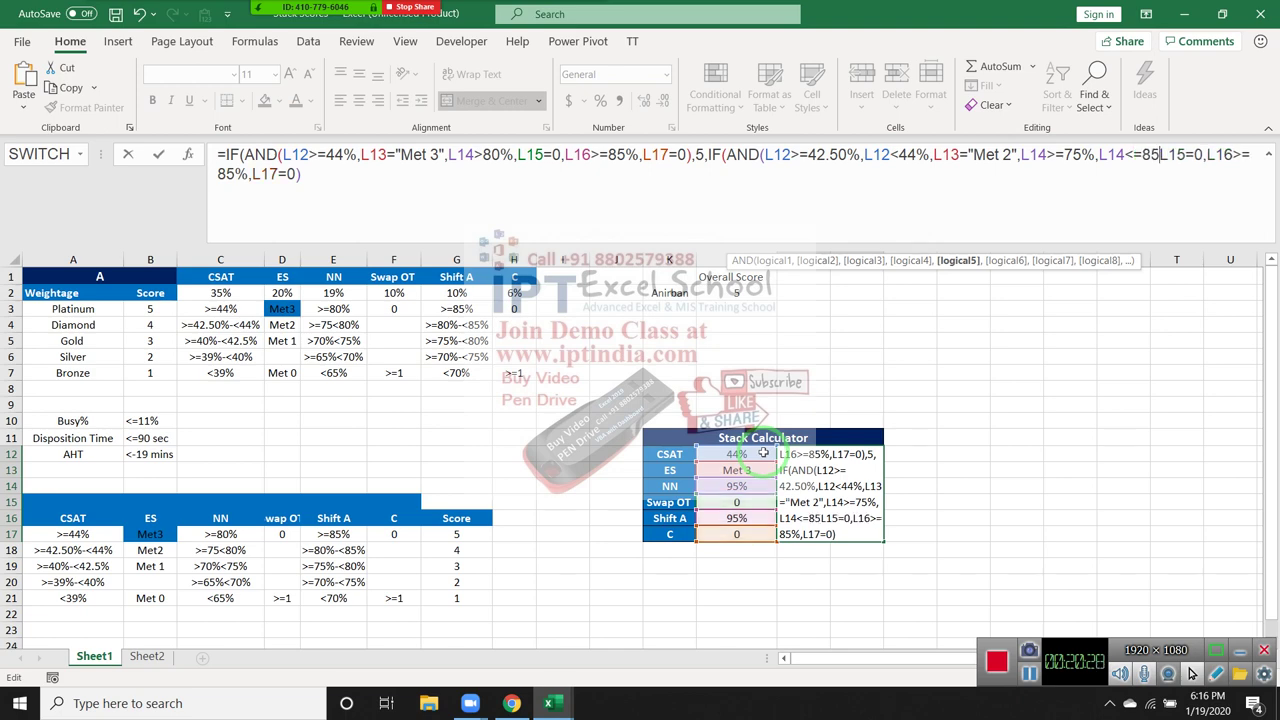
type(",")
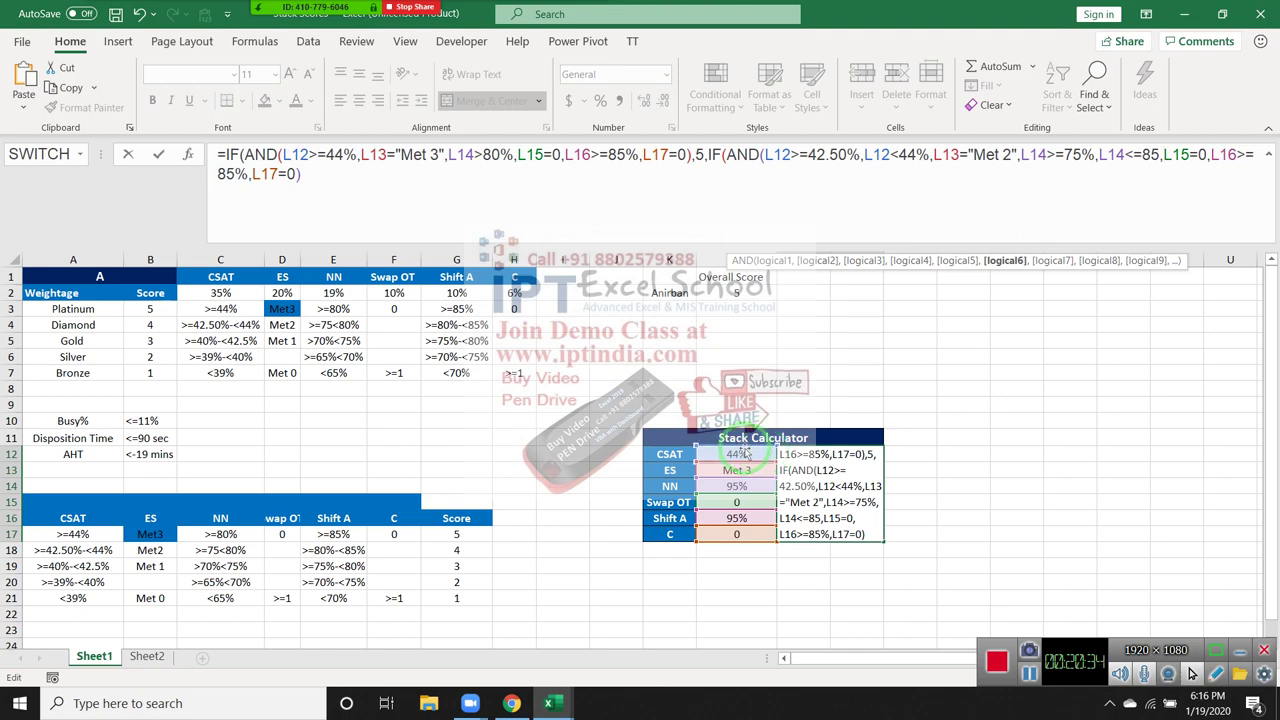
left_click_drag(763, 453, 553, 422)
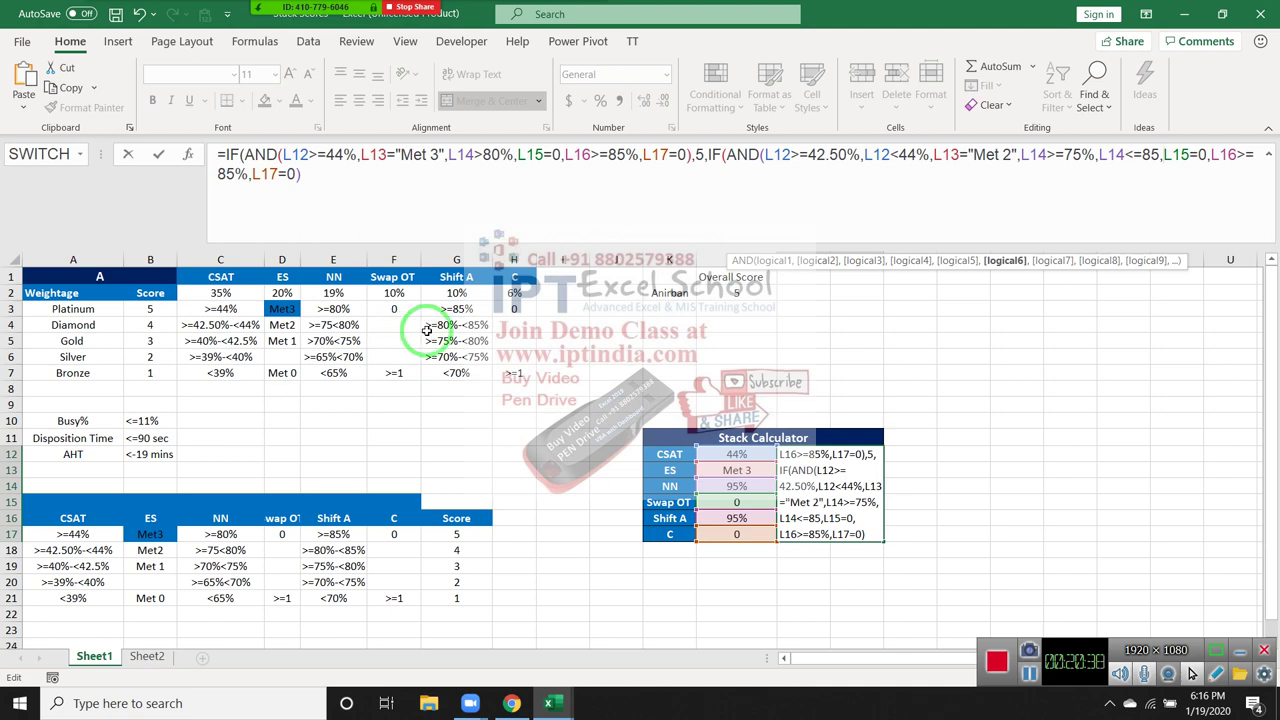
left_click_drag(406, 331, 641, 501)
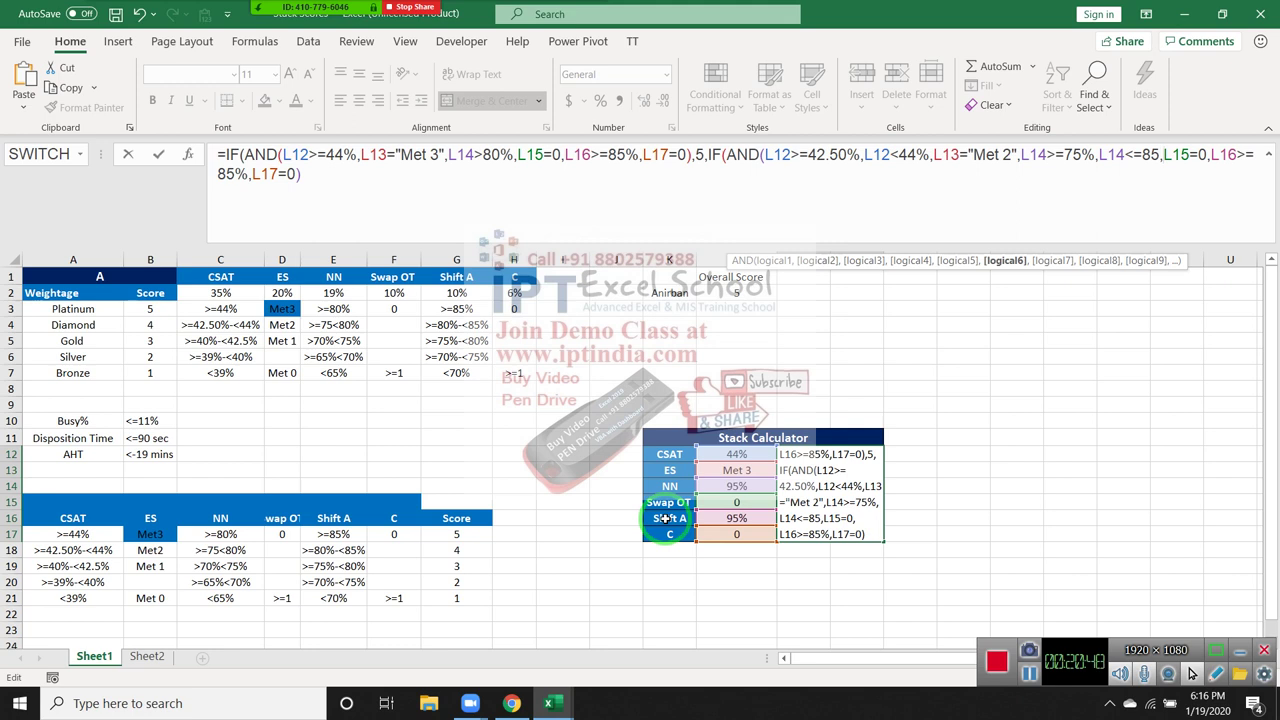
Step: Rewrite the upper NN limit from L14<=85 to L14<80%
left_click(1010, 153)
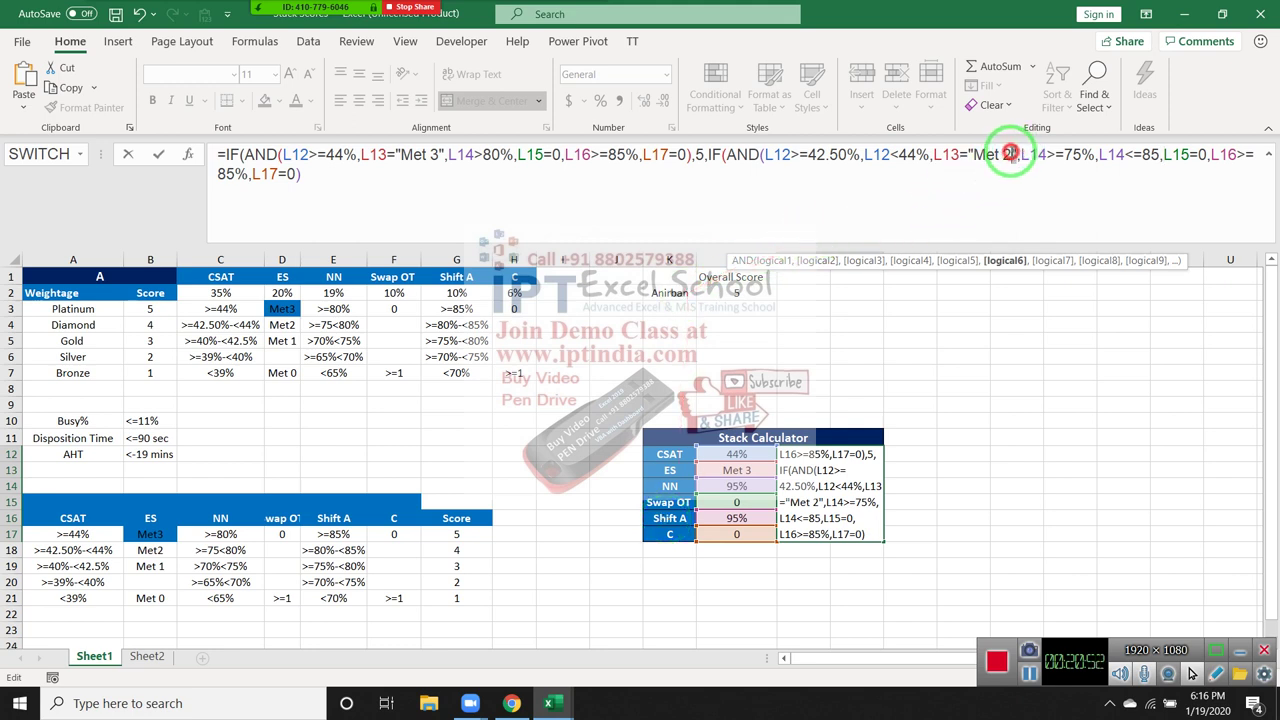
left_click_drag(1012, 153, 972, 154)
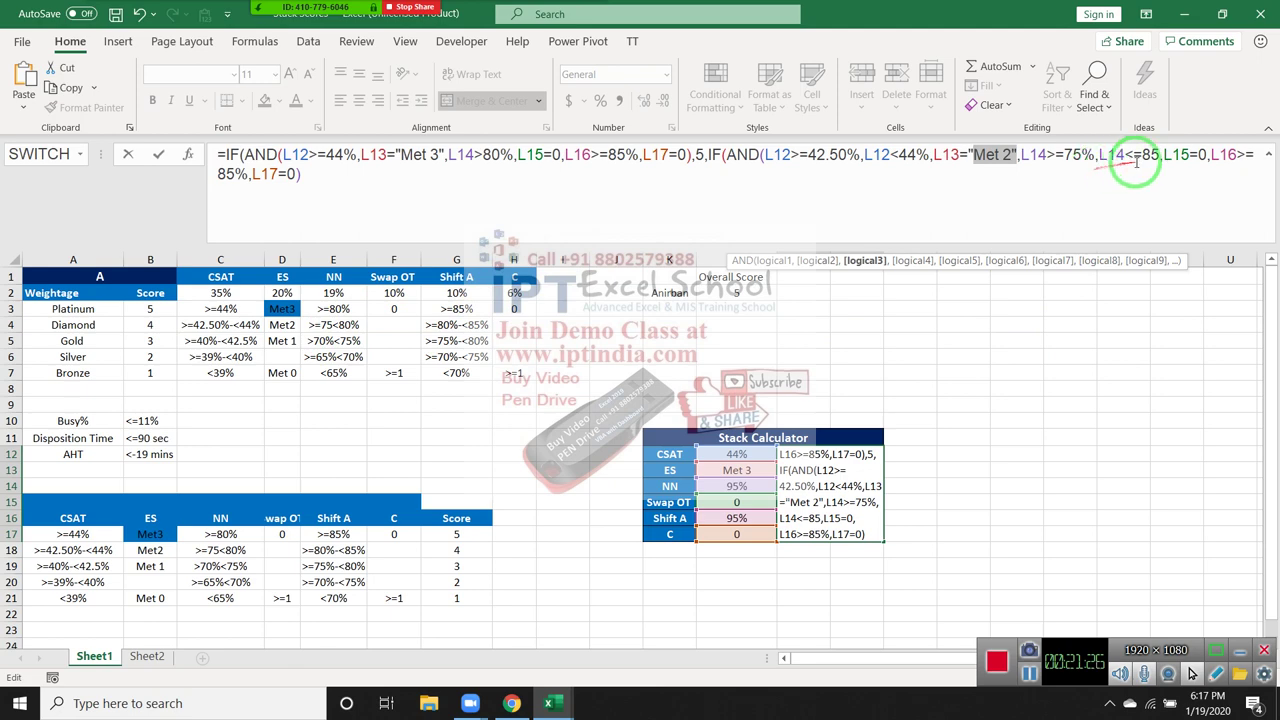
left_click(1159, 162)
key("BackSpace")
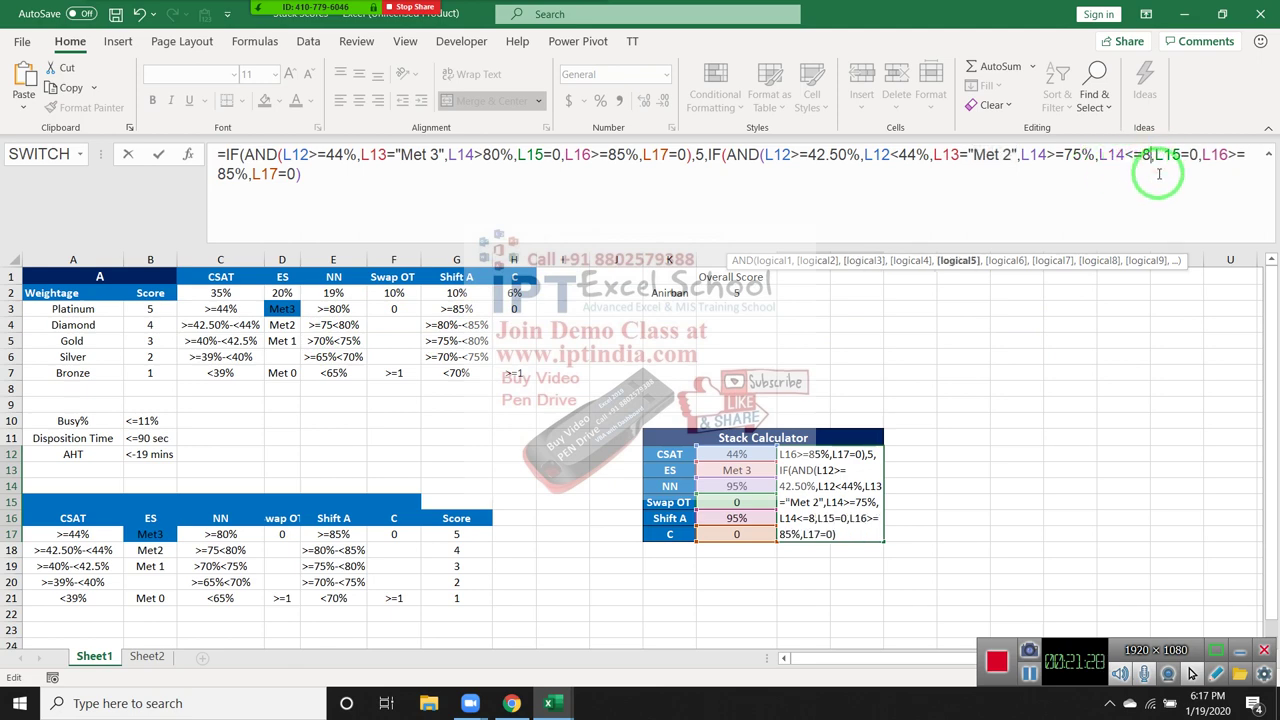
type("0")
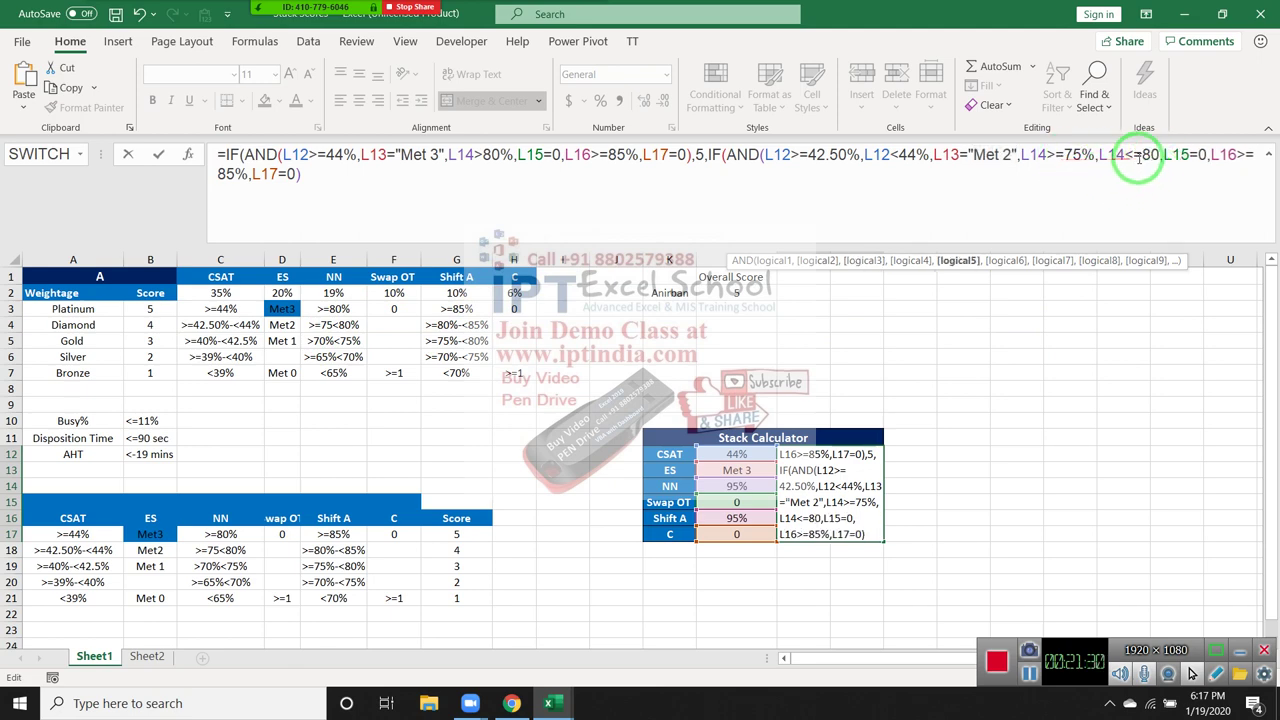
left_click(1141, 157)
key("BackSpace")
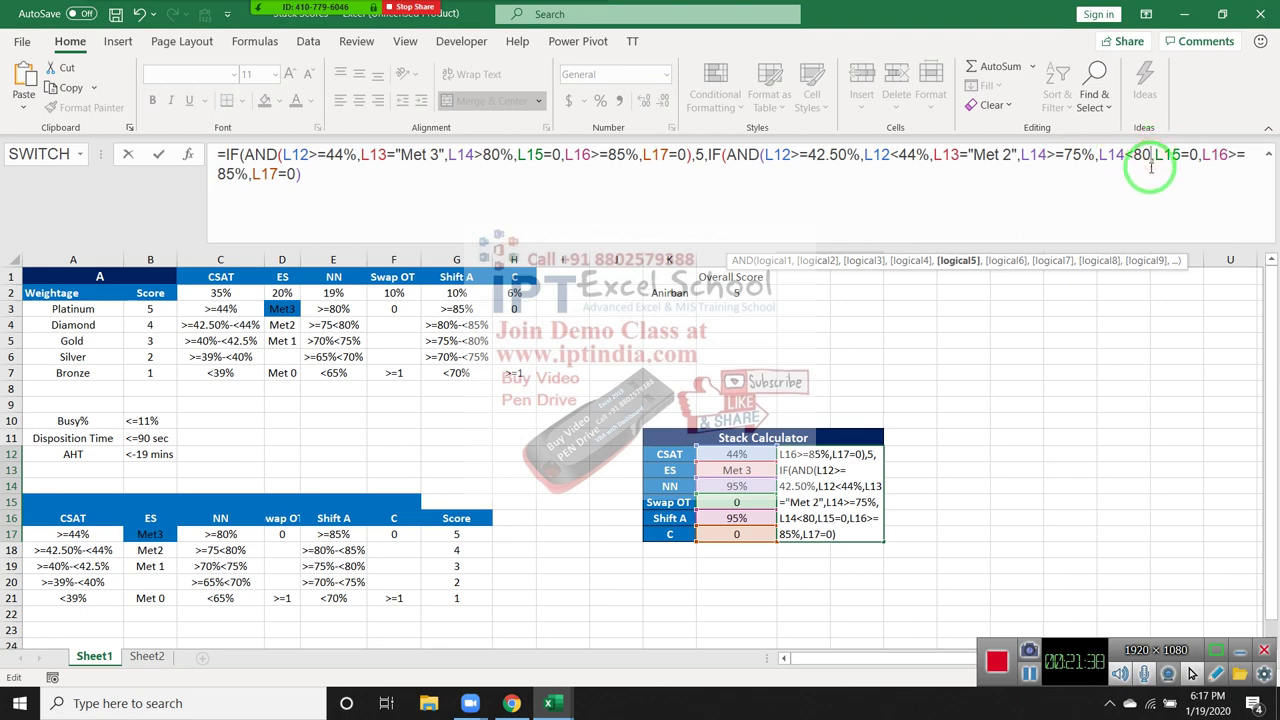
left_click(1151, 168)
type("%")
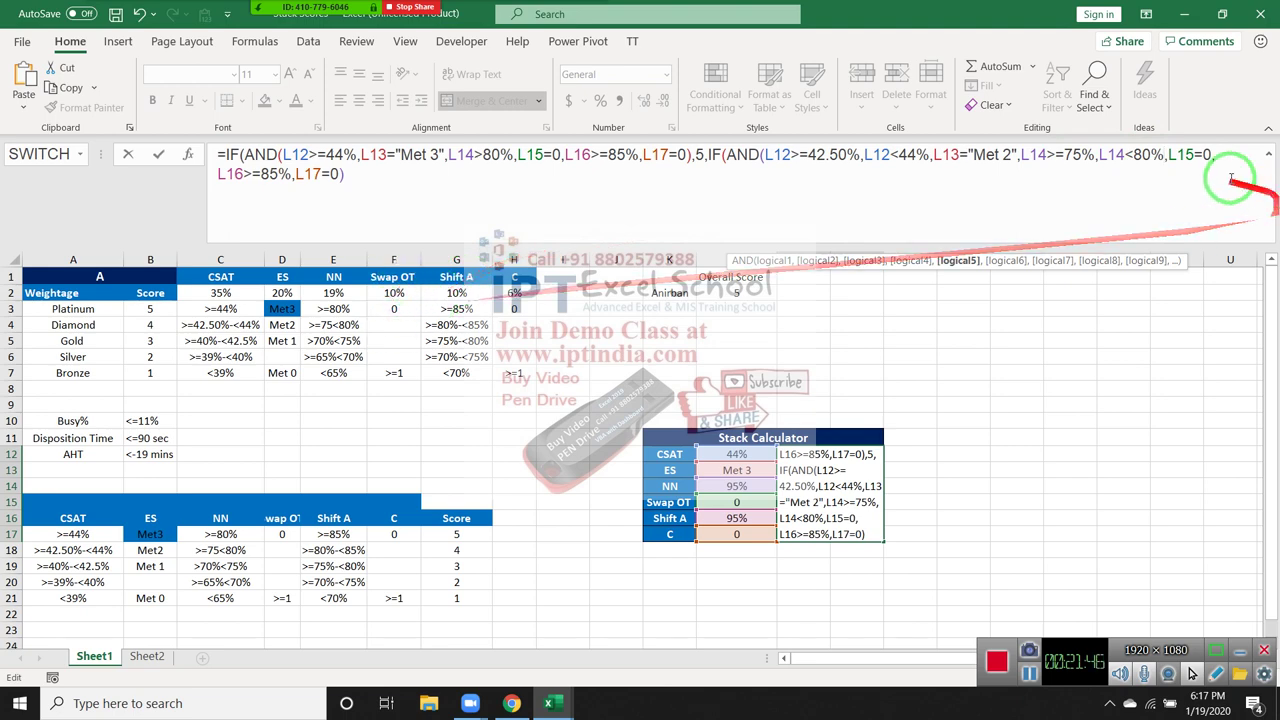
Step: Review the second tier's CSAT (L12), ES (L13), NN (L14) and Swap OT (L15) conditions
left_click(1180, 158)
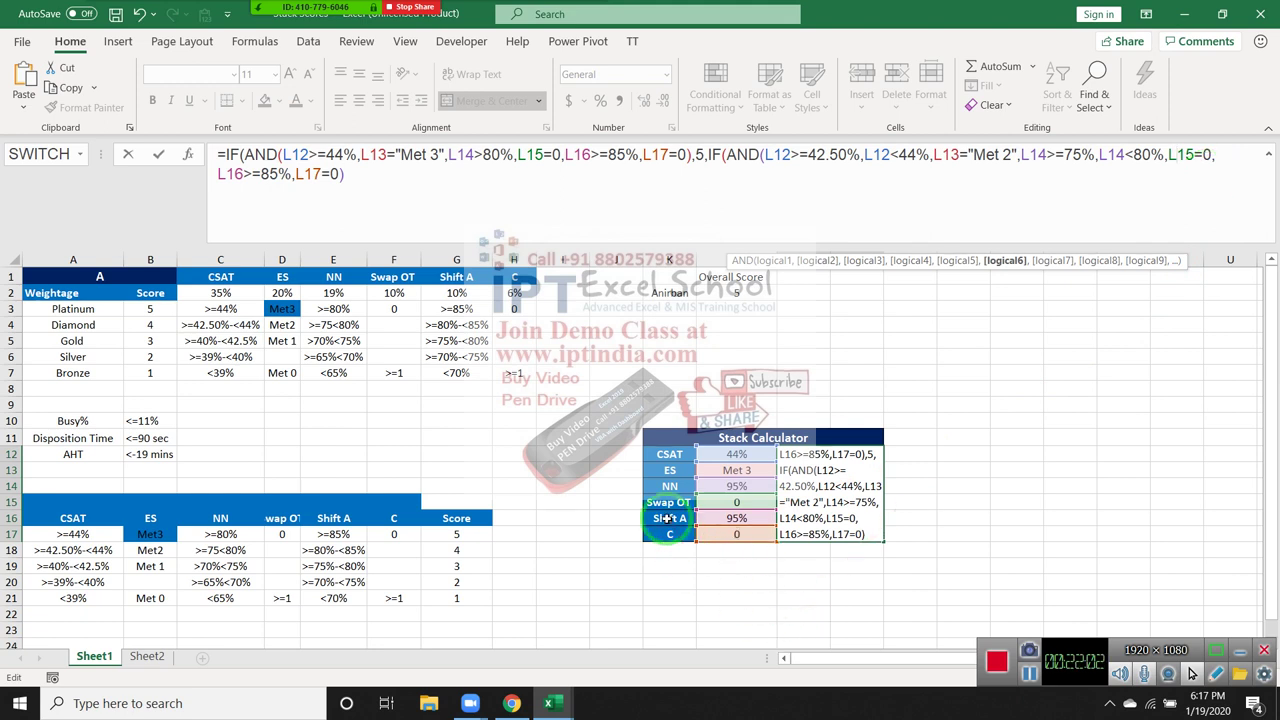
mouse_move(768, 166)
left_mouse_down()
mouse_move(788, 160)
mouse_move(712, 280)
left_mouse_up()
left_click(782, 156)
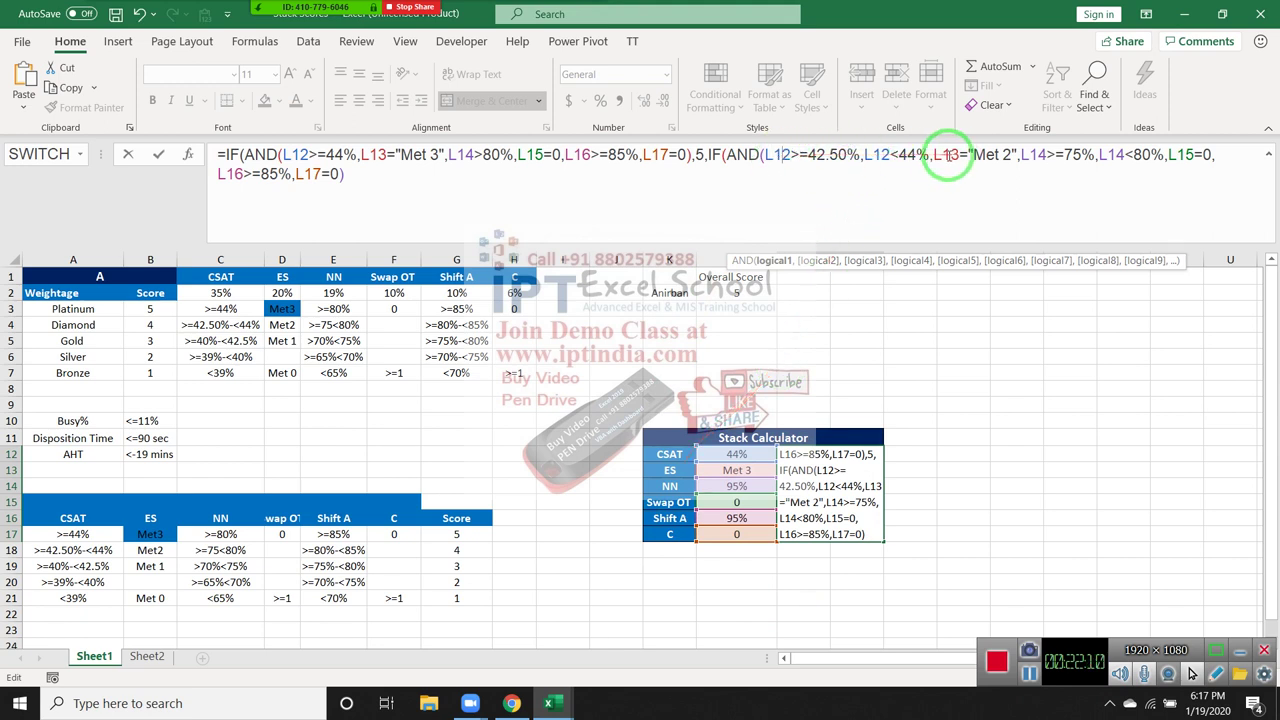
left_click(948, 157)
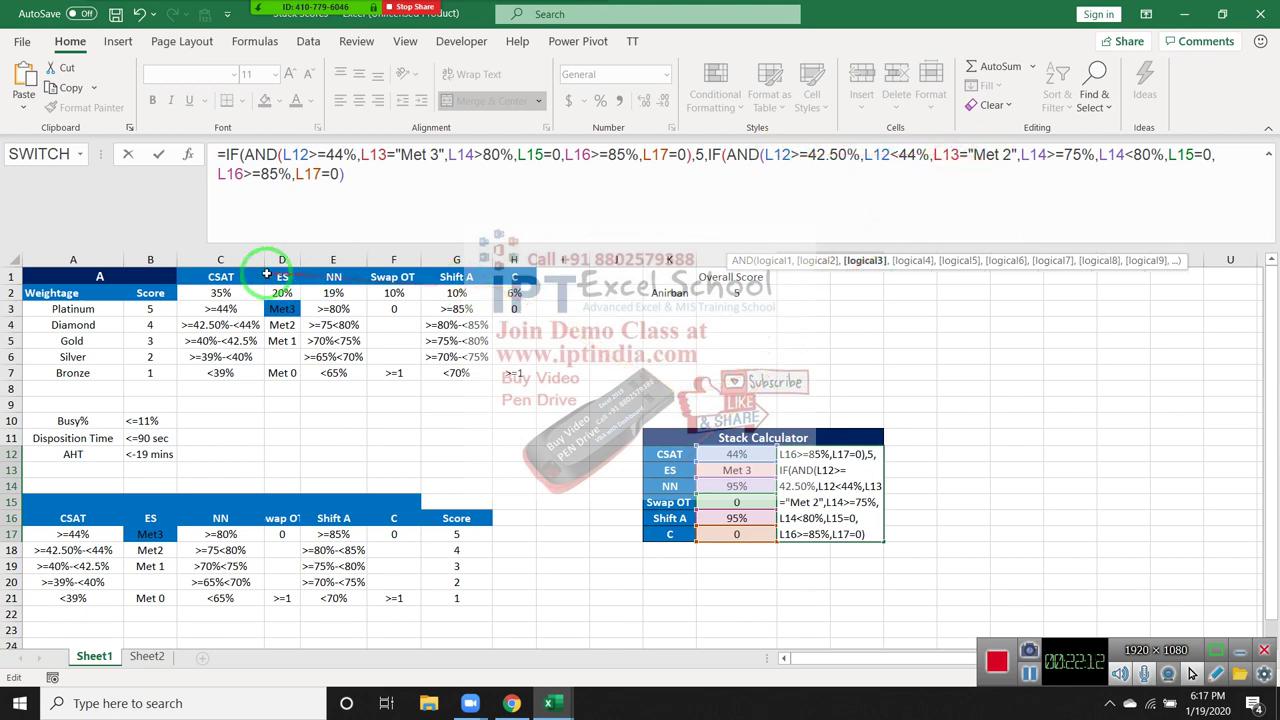
left_click(1040, 157)
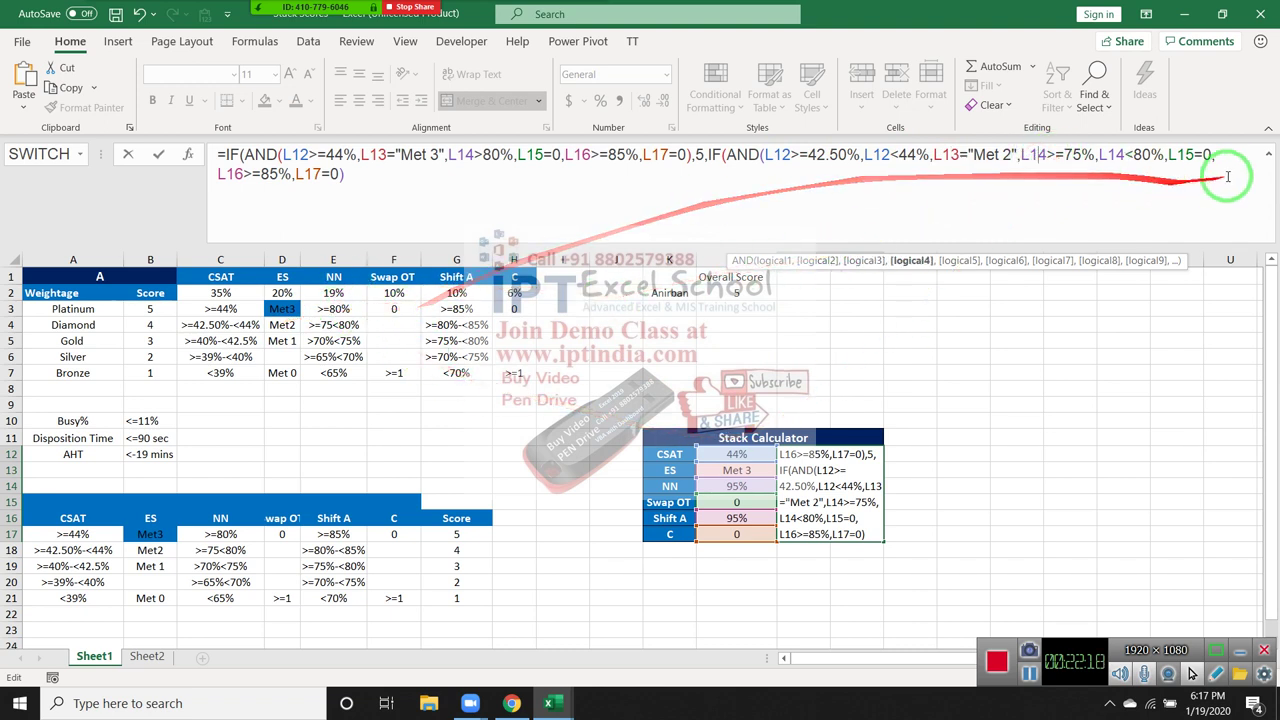
left_click(1172, 155)
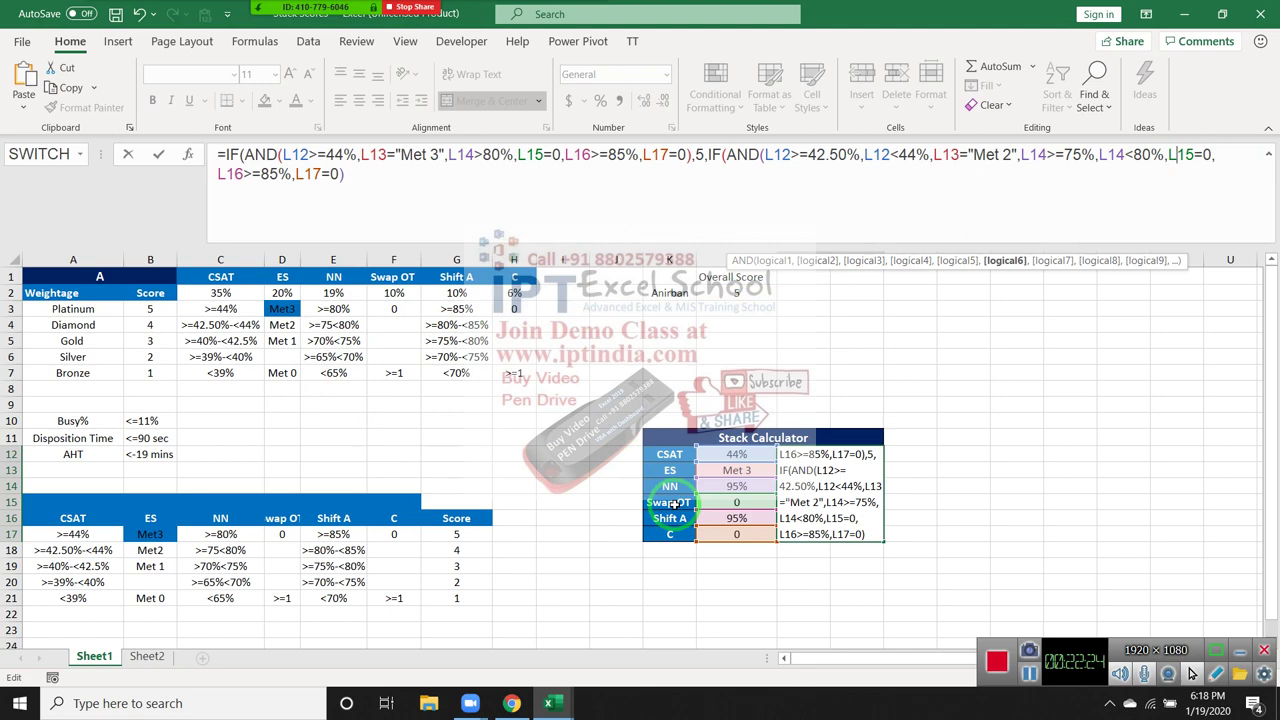
Step: Change the Shift A limit from 85% to 80% and add L16<=85%, before the L17 condition
left_click(240, 178)
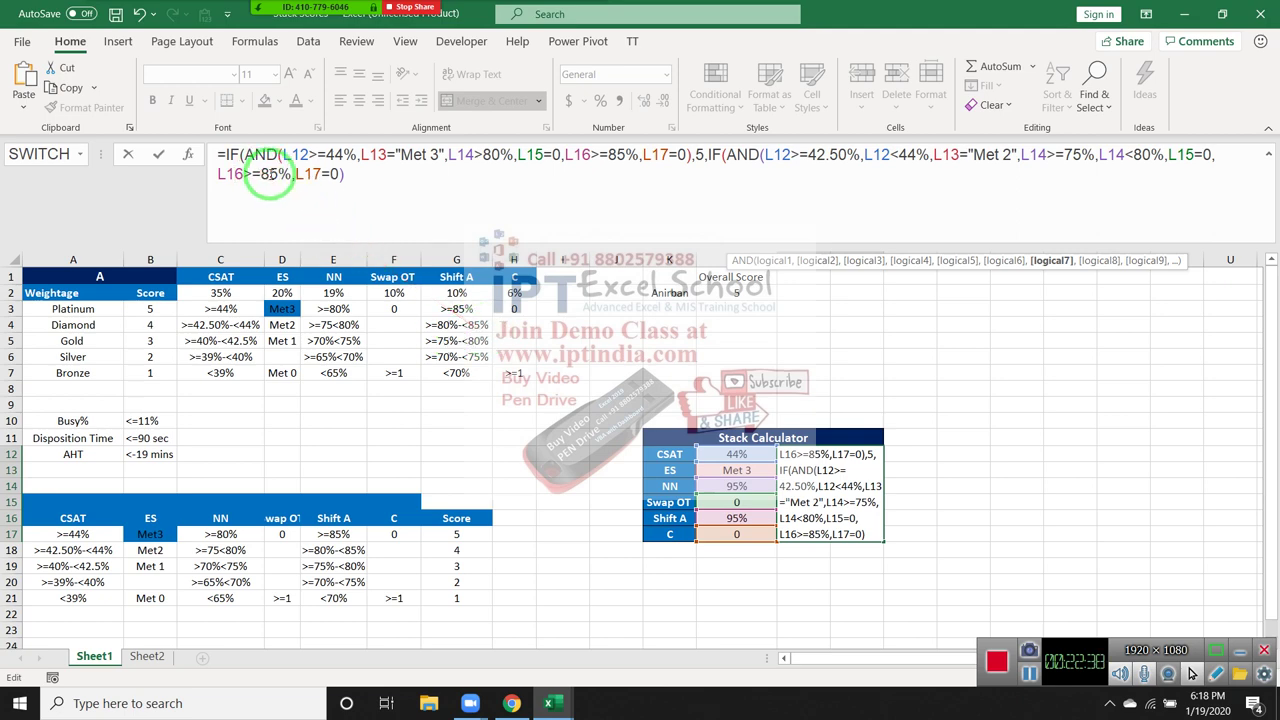
key("BackSpace")
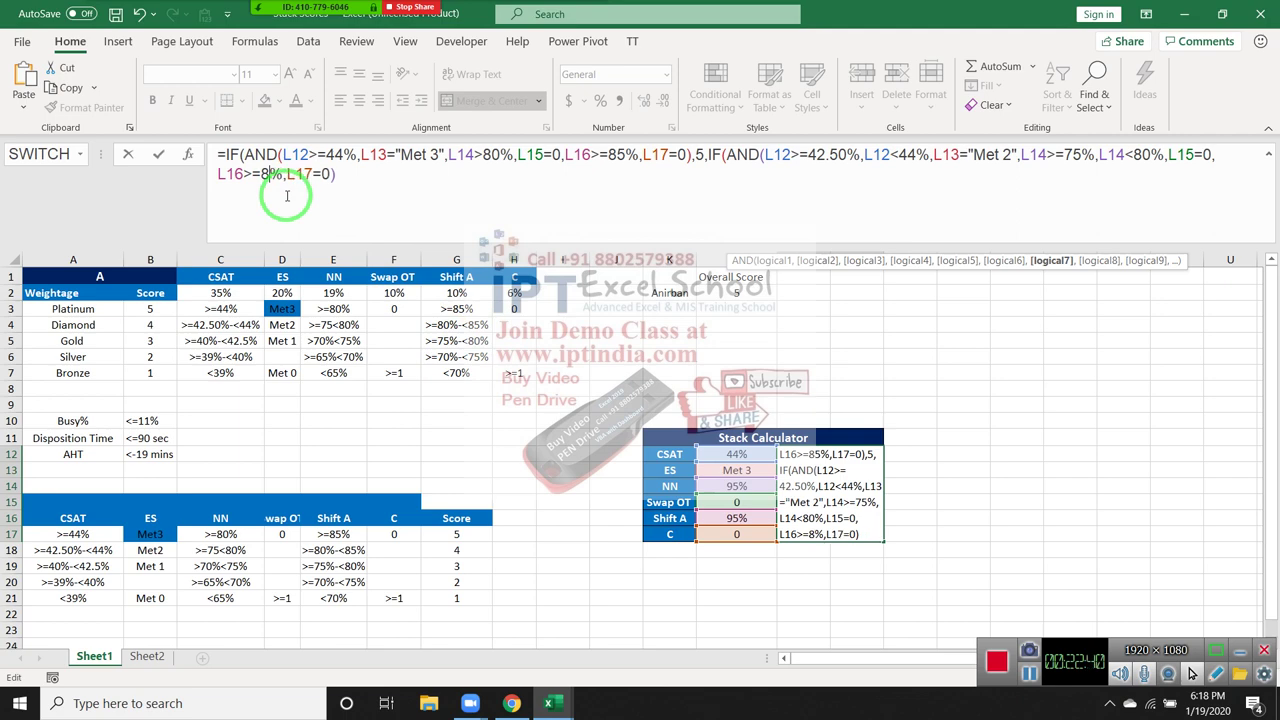
type("0")
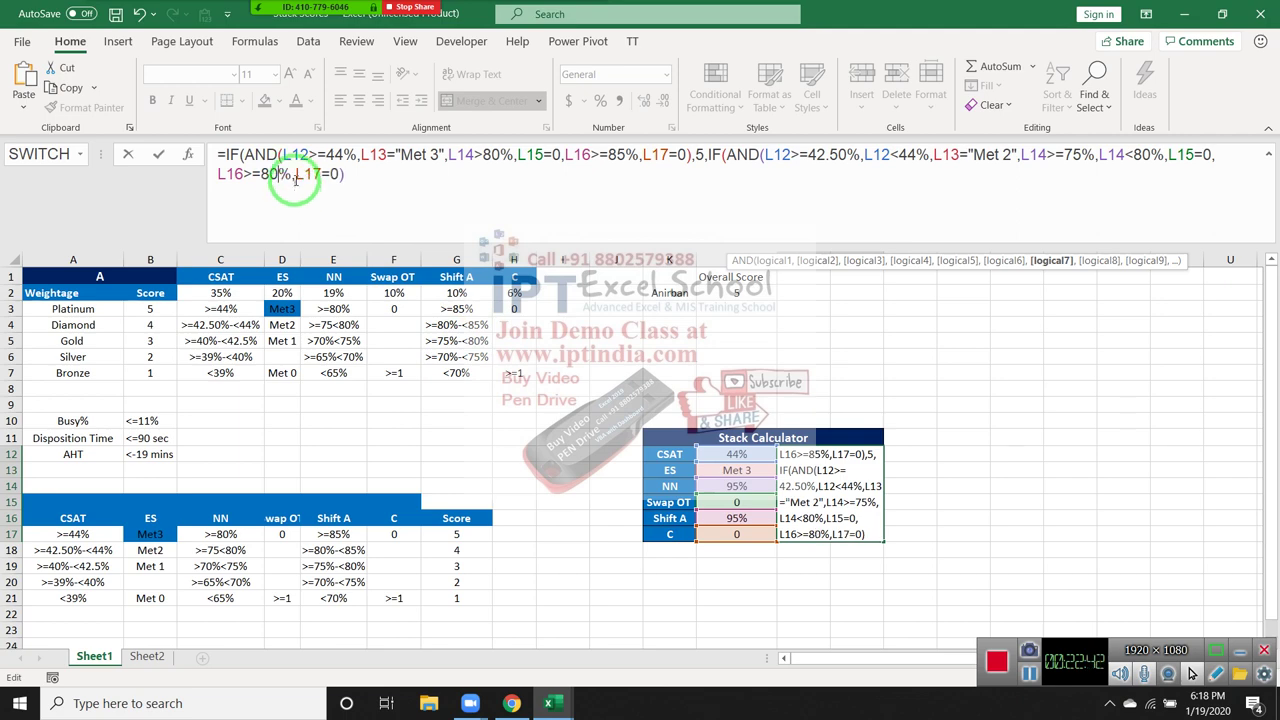
left_click(293, 176)
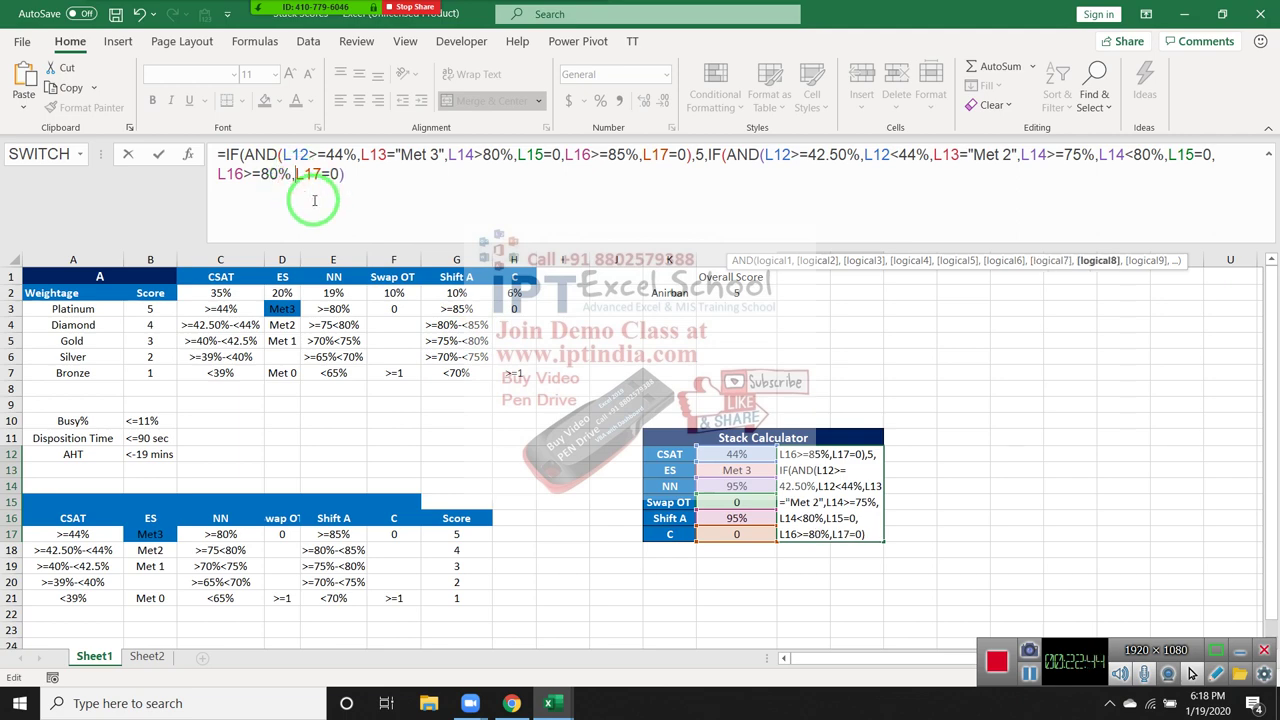
type("L16<")
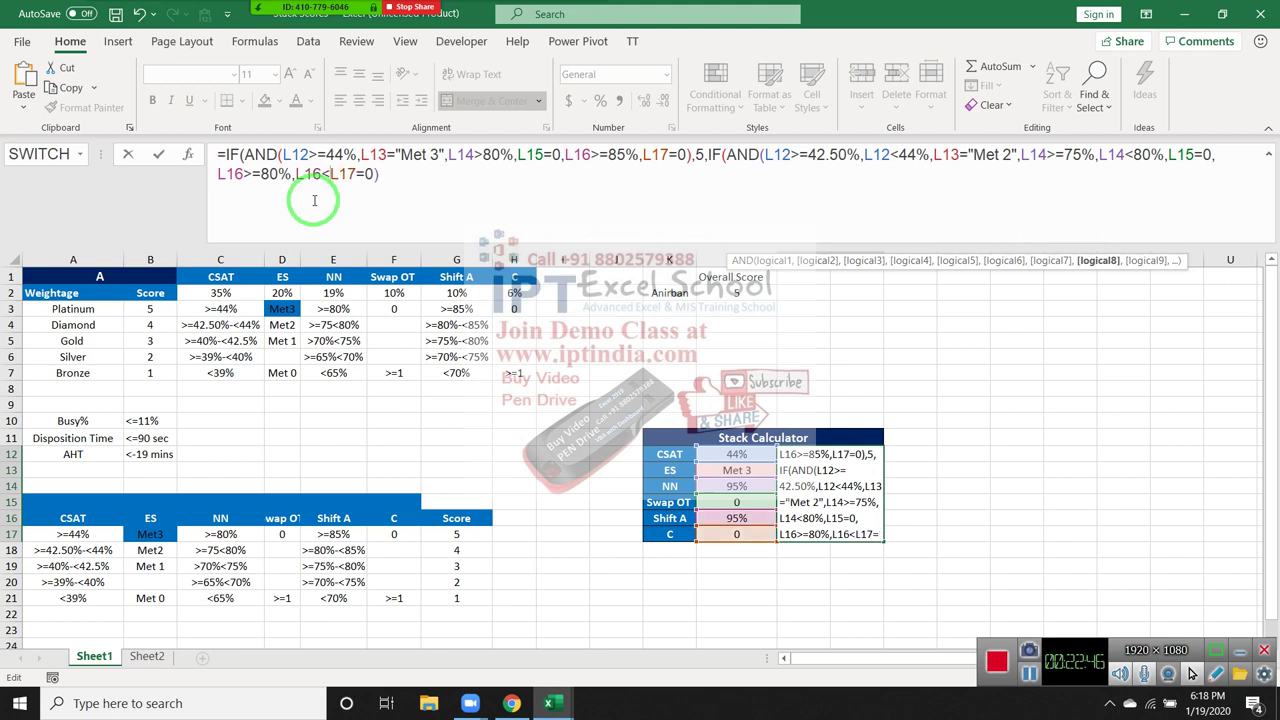
type("=")
type("85")
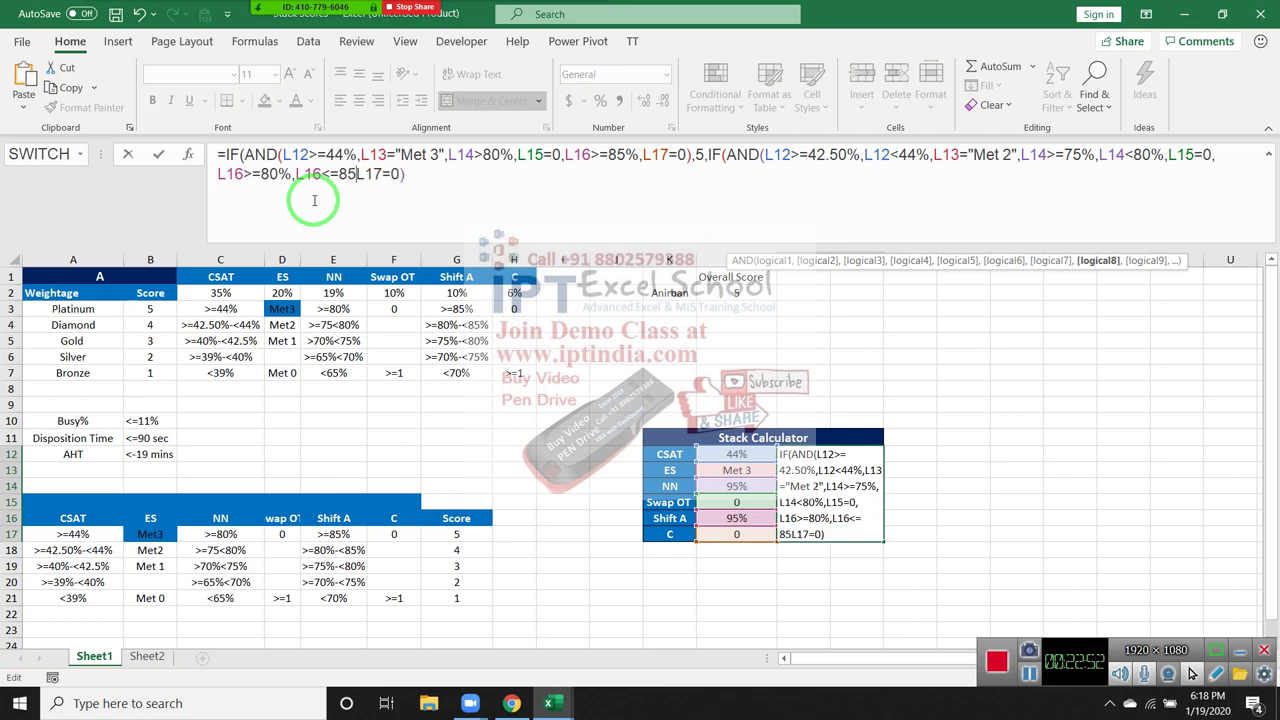
type("%,")
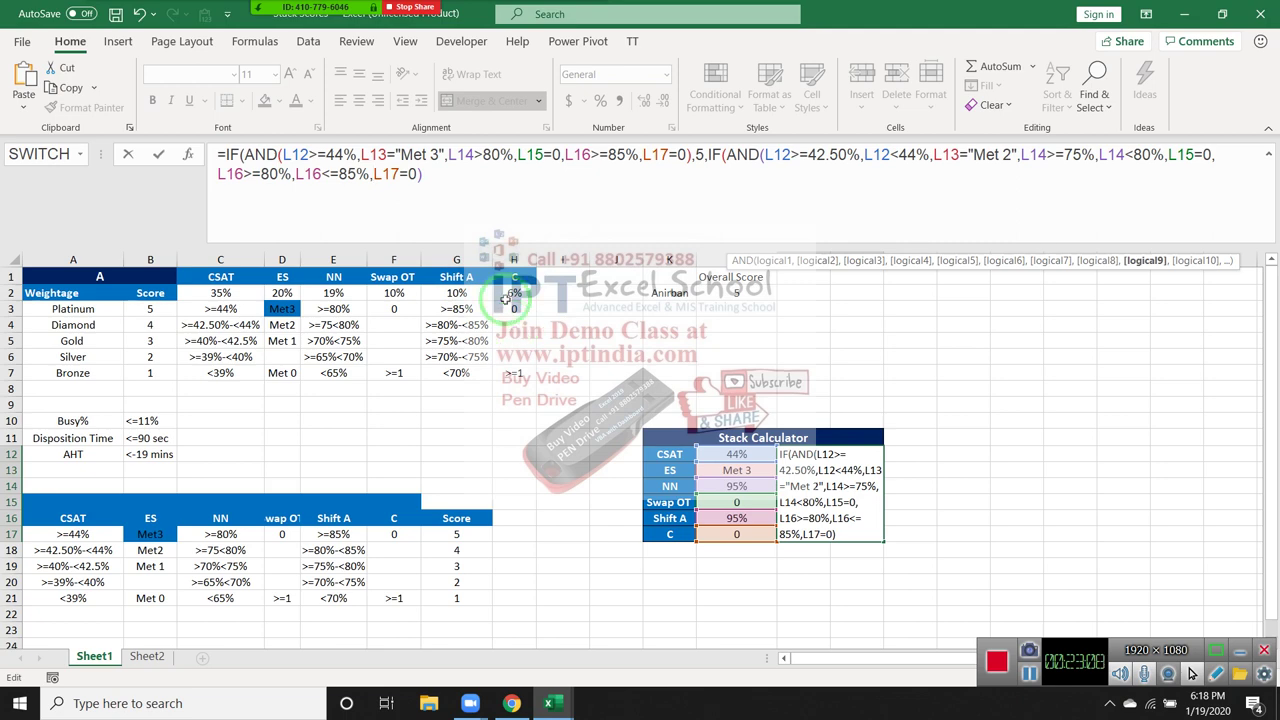
Step: Close the formula with ,4,0 so the second tier scores 4, otherwise 0, and enter it
left_click(461, 182)
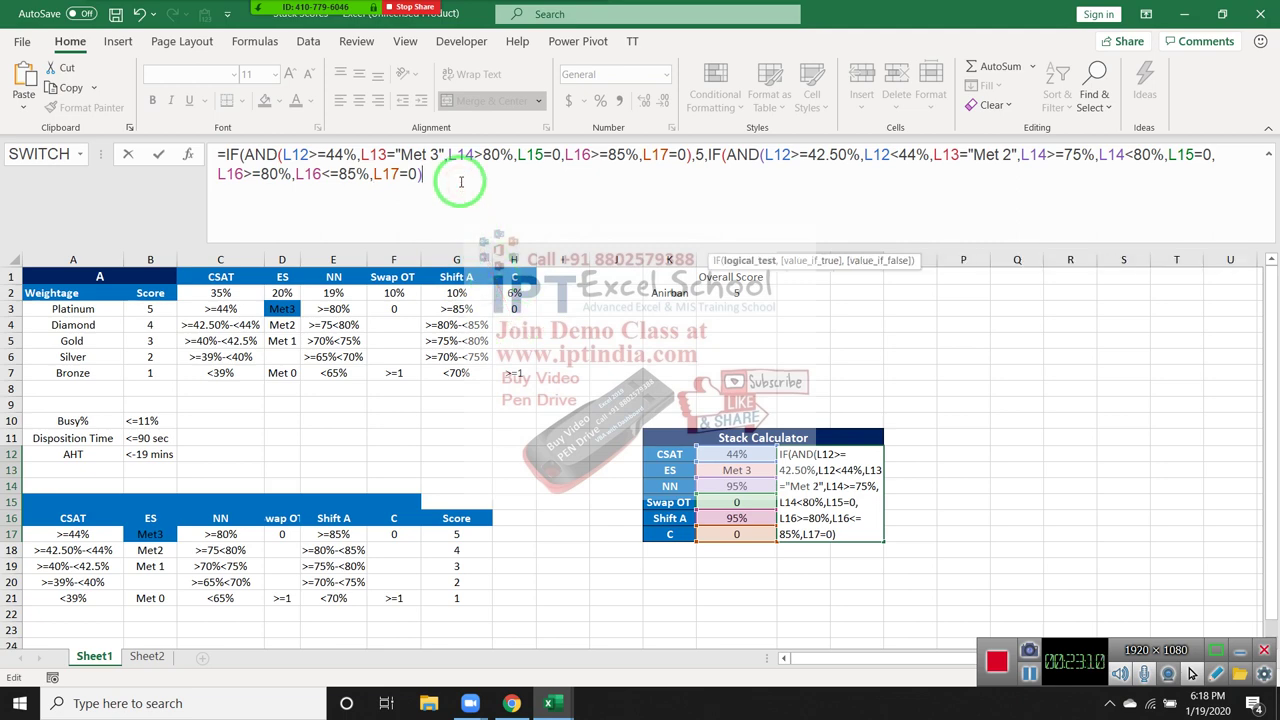
type(",4")
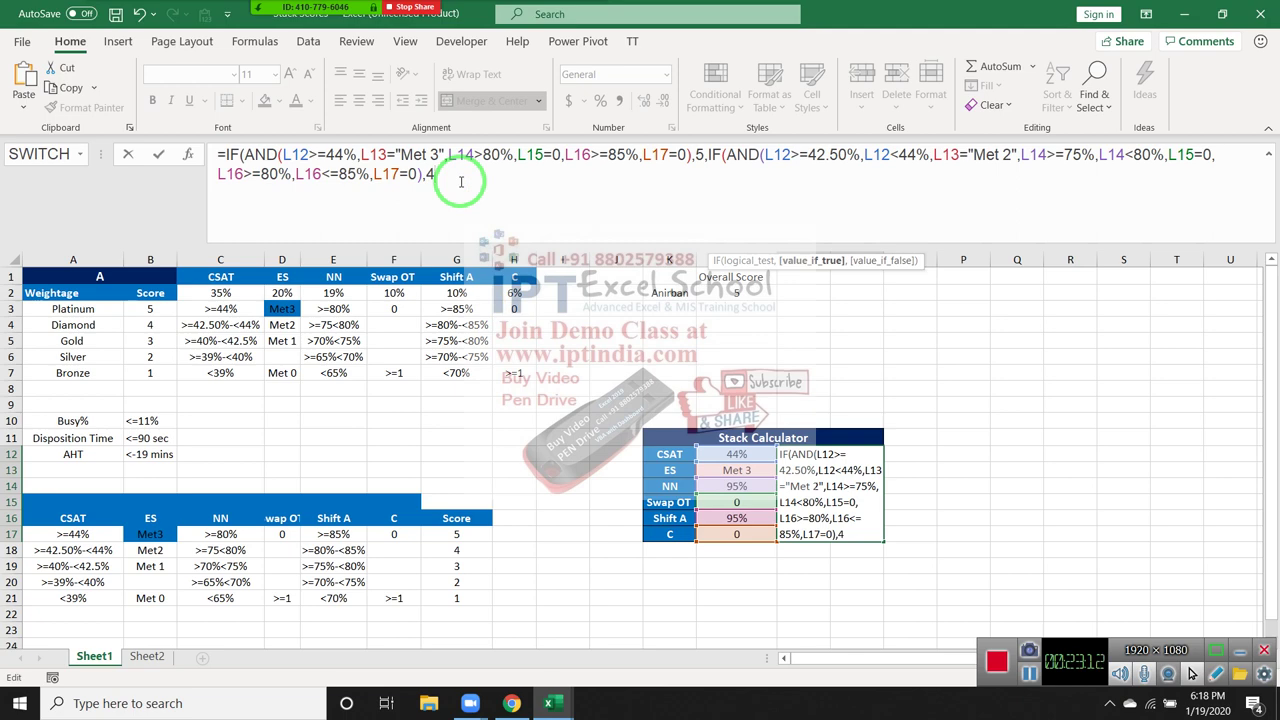
type(",0")
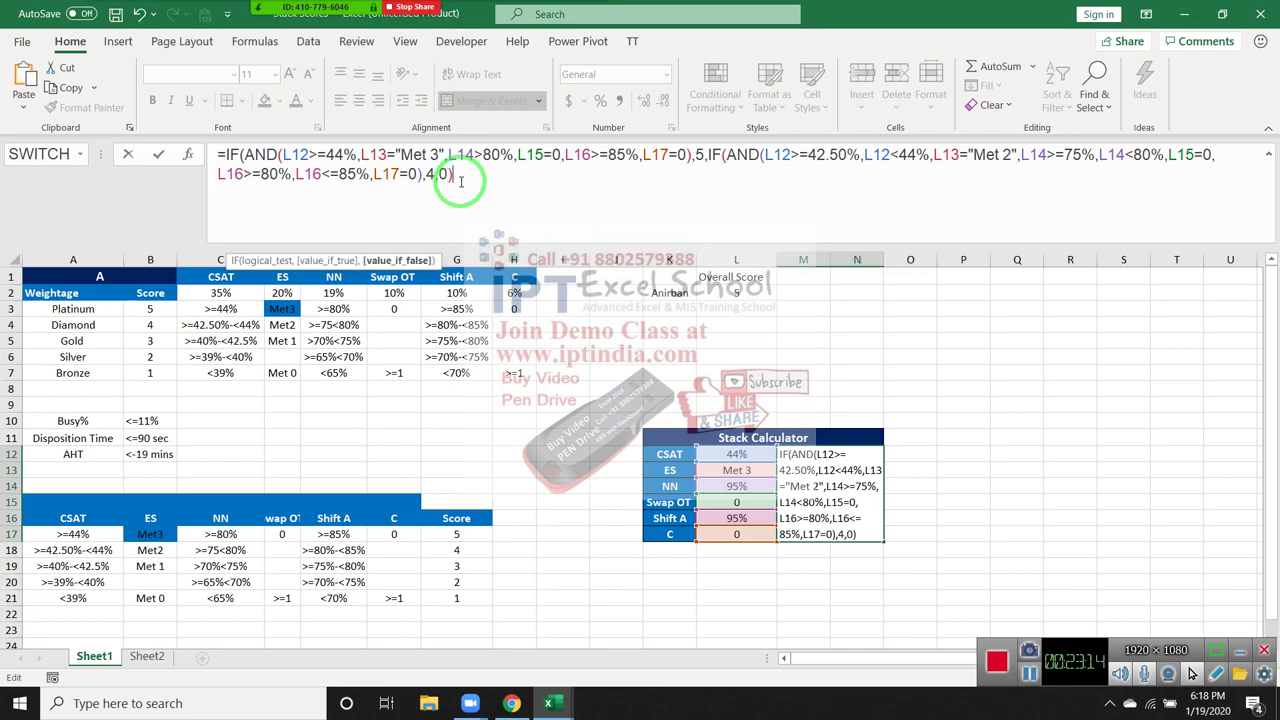
key("Return")
key("Return")
key("Up")
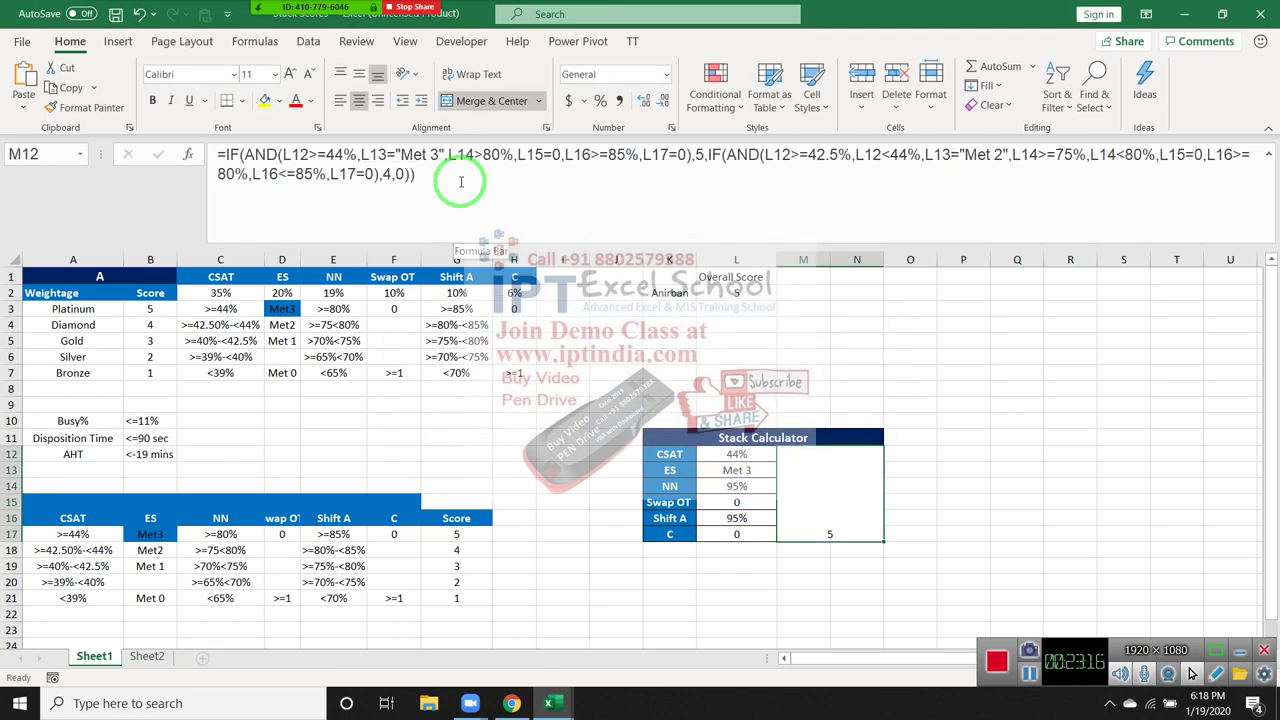
Step: Set the calculator's CSAT to 43% and ES to Met 2
left_click(736, 456)
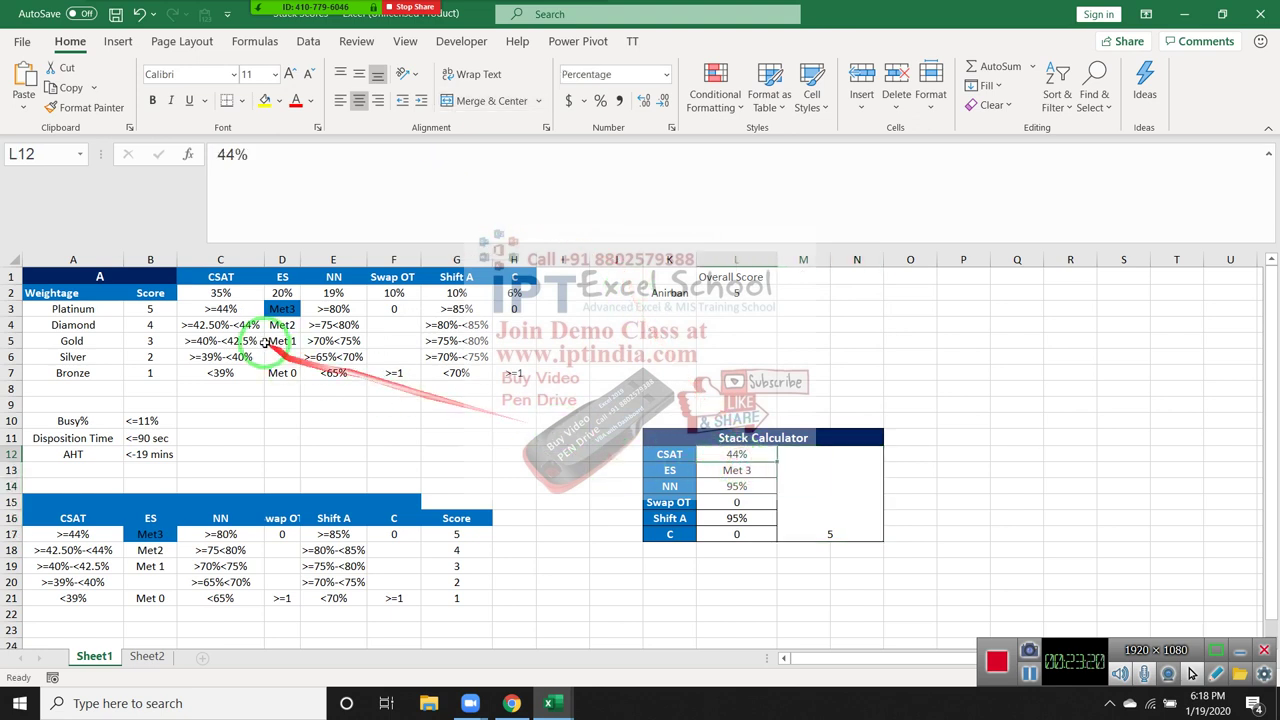
type("4")
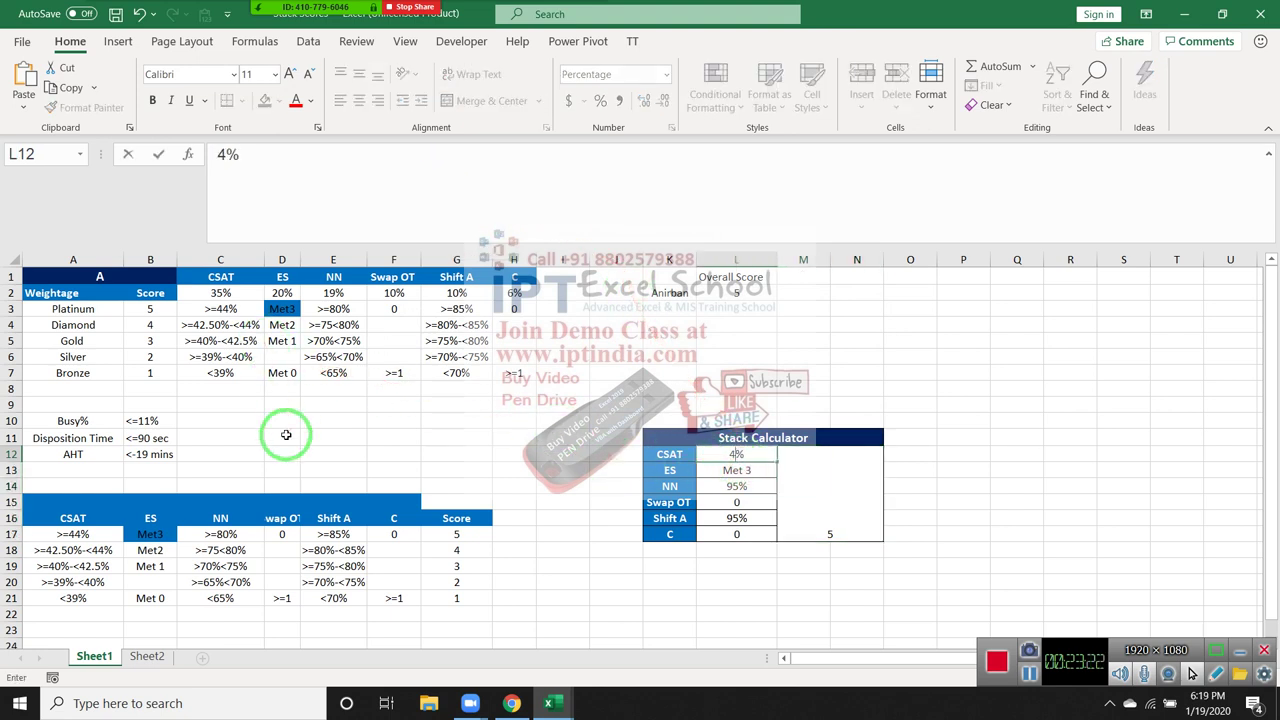
type("3")
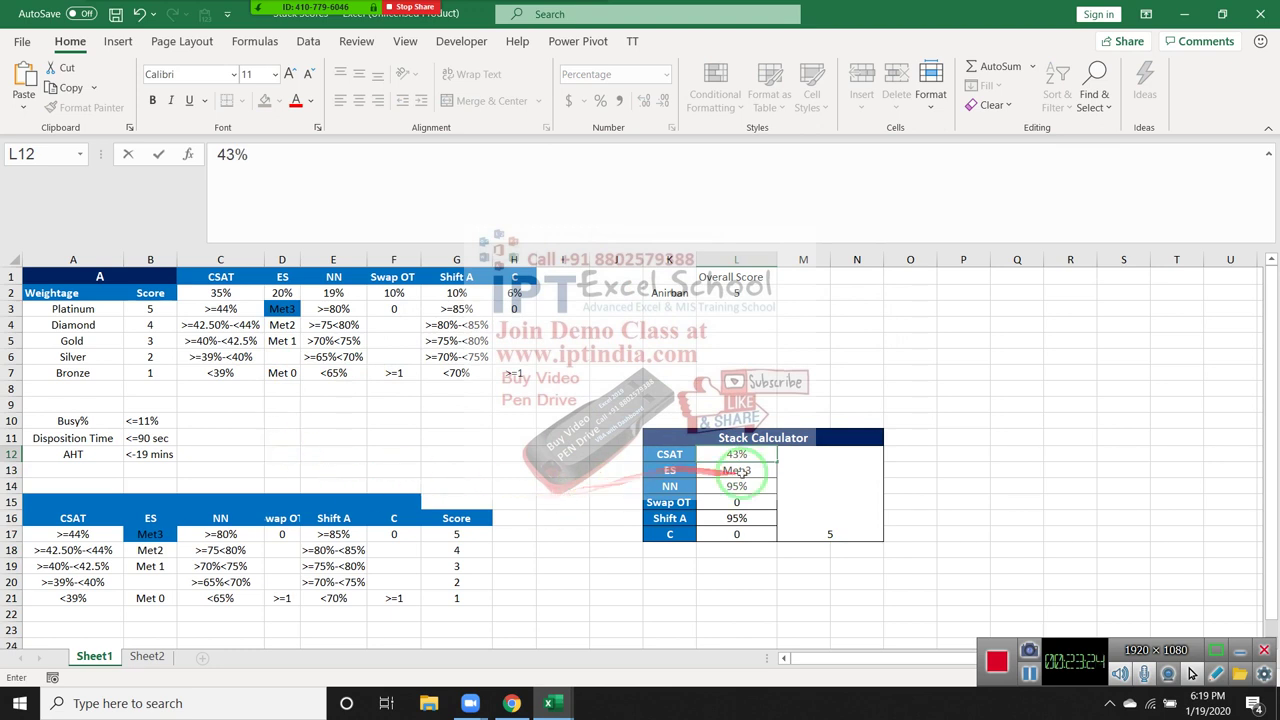
double_click(765, 468)
key("BackSpace")
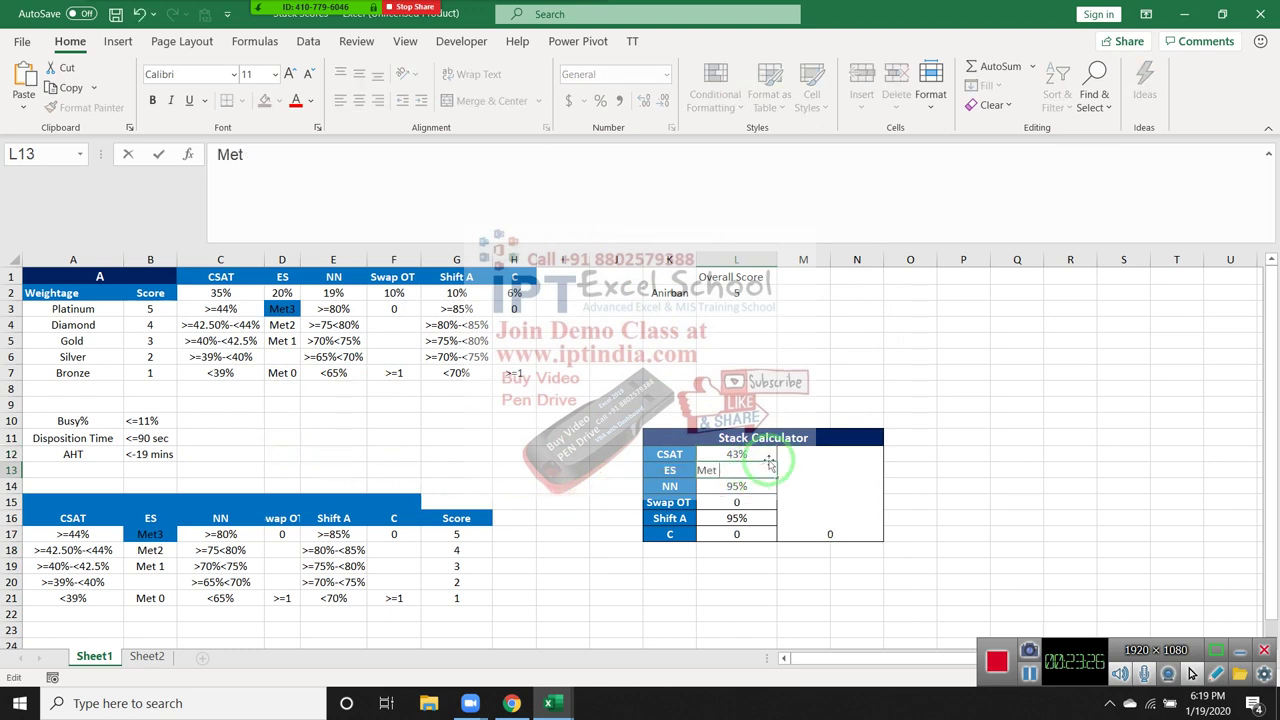
type("2")
key("Return")
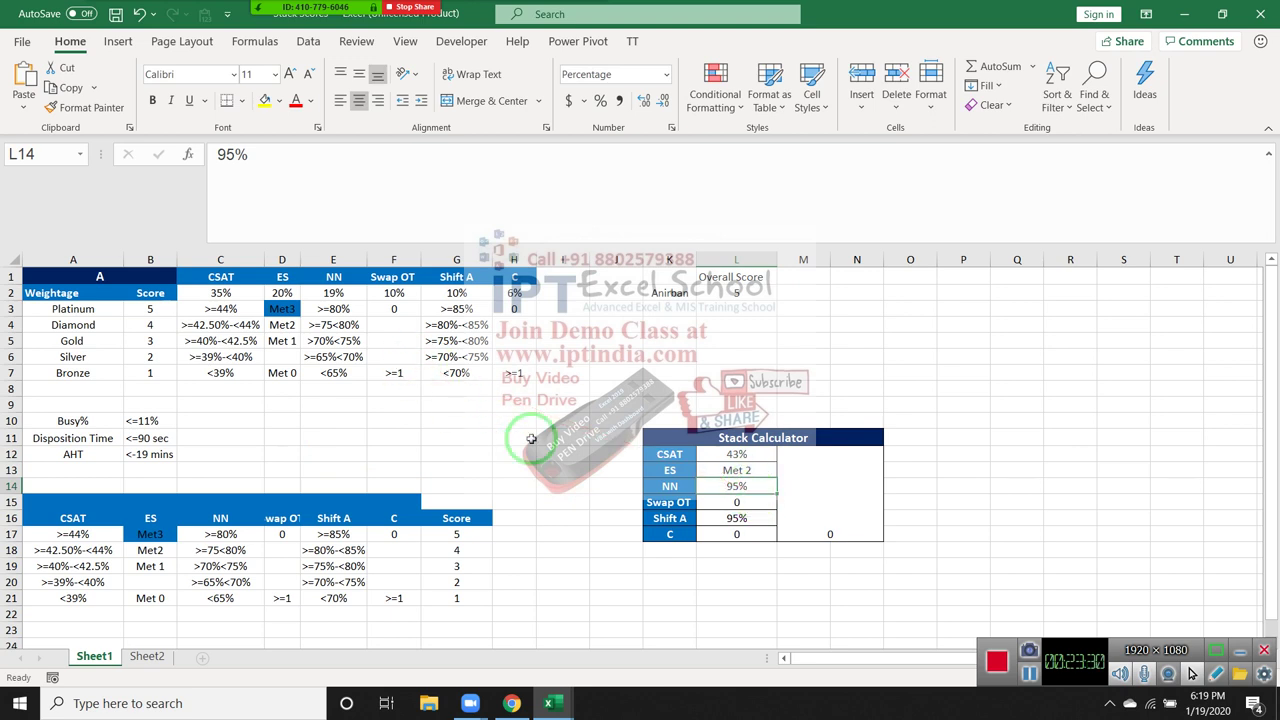
Step: Enter 76% for NN and 82% for Shift A, then return to score cell M12
type("7")
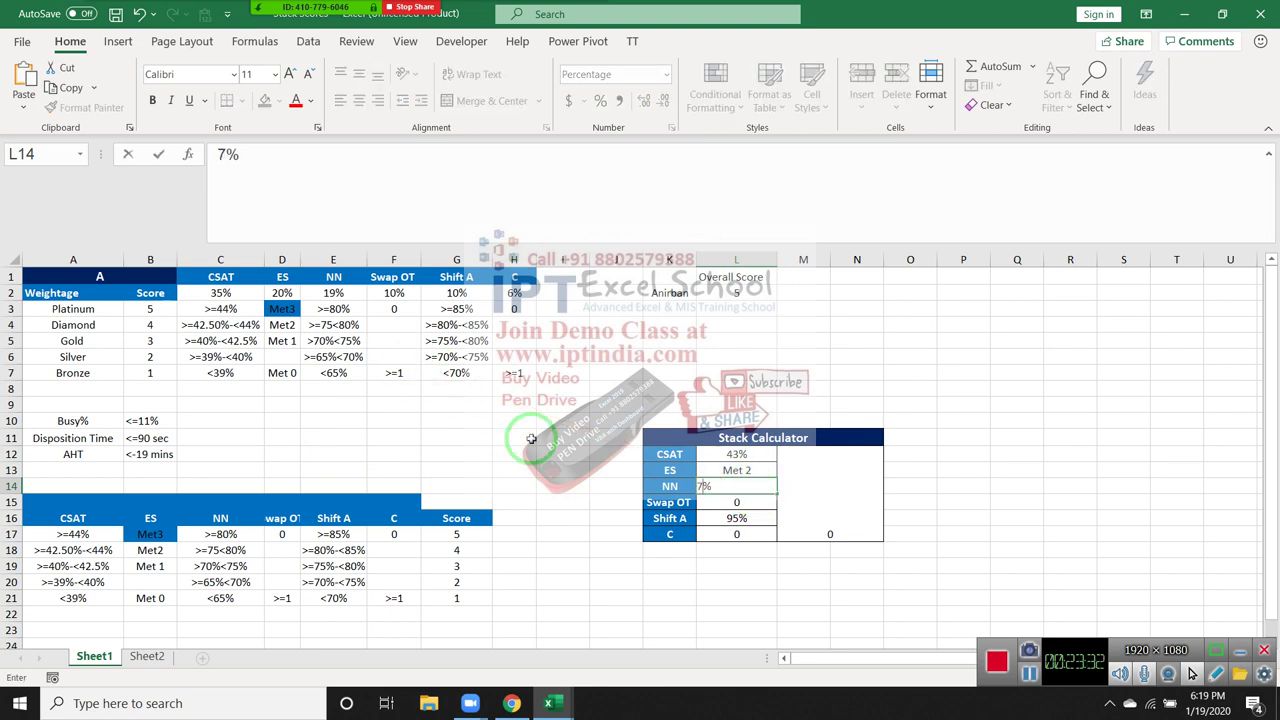
type("6")
key("Return")
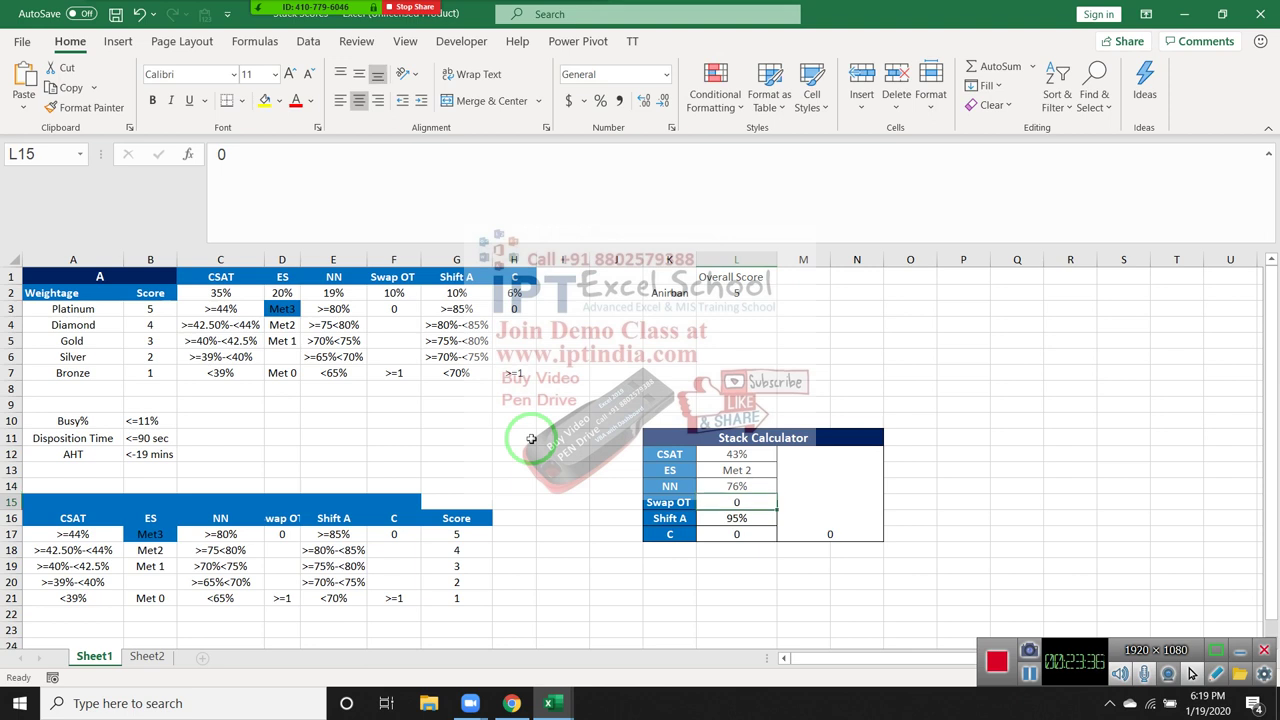
key("Return")
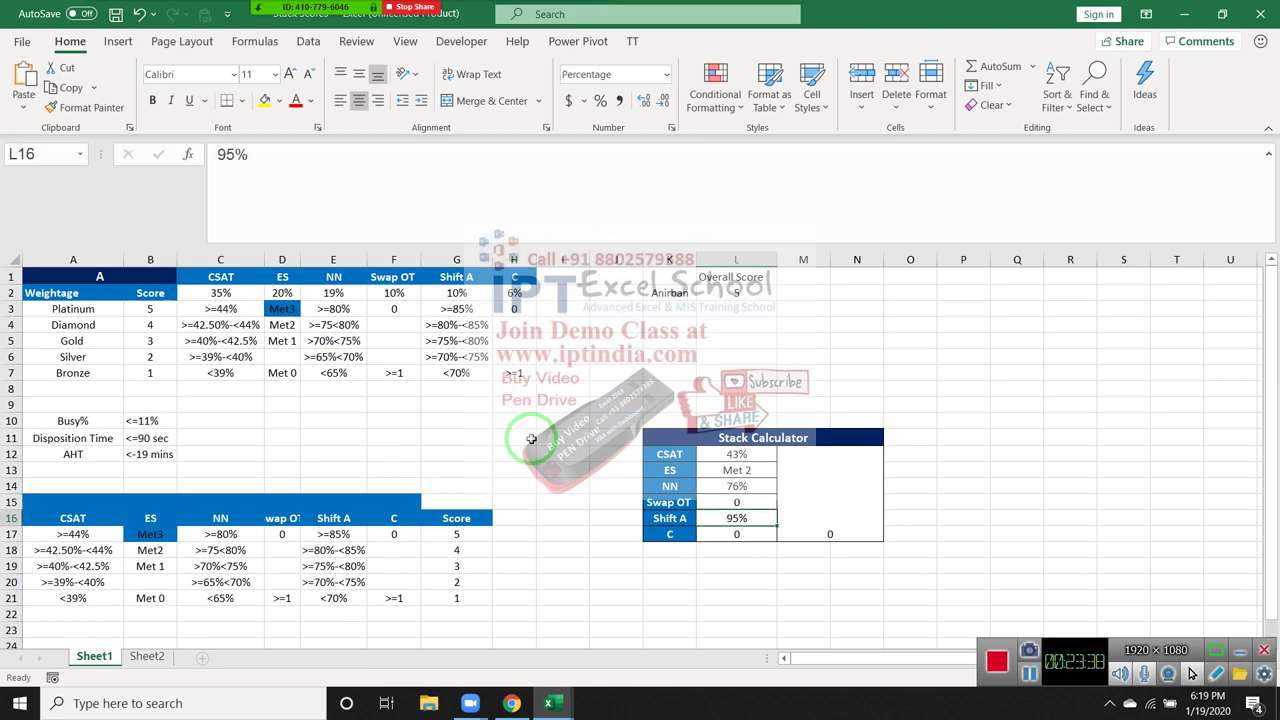
type("82")
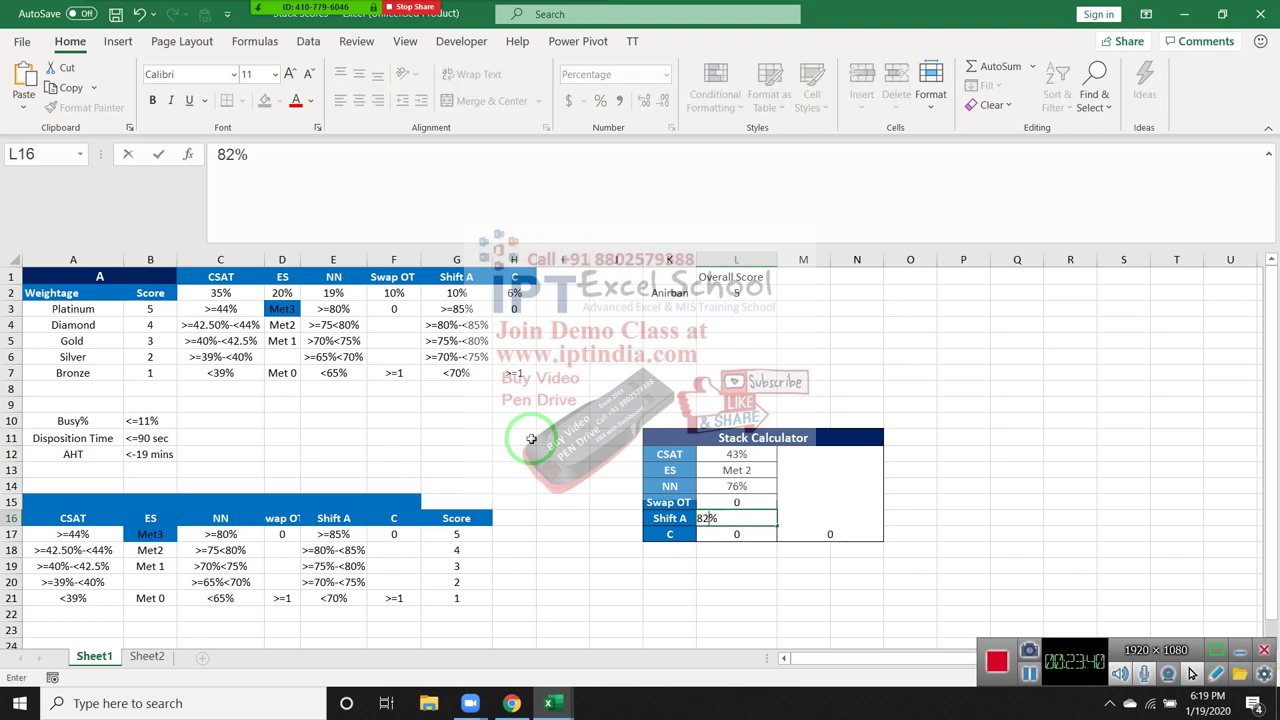
key("Return")
key("Up")
key("Right")
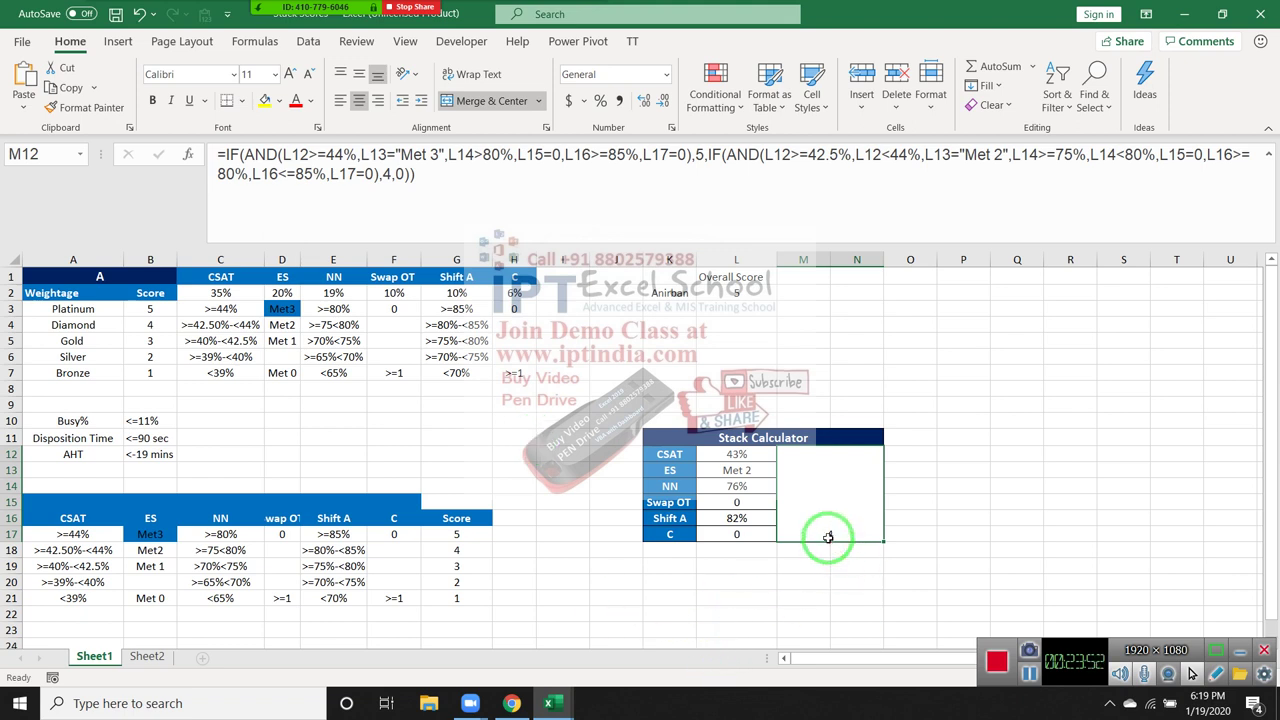
Step: Give score cell M12 two decimal places so it reads 4.00, leaving CSAT at 43%
left_click(760, 576)
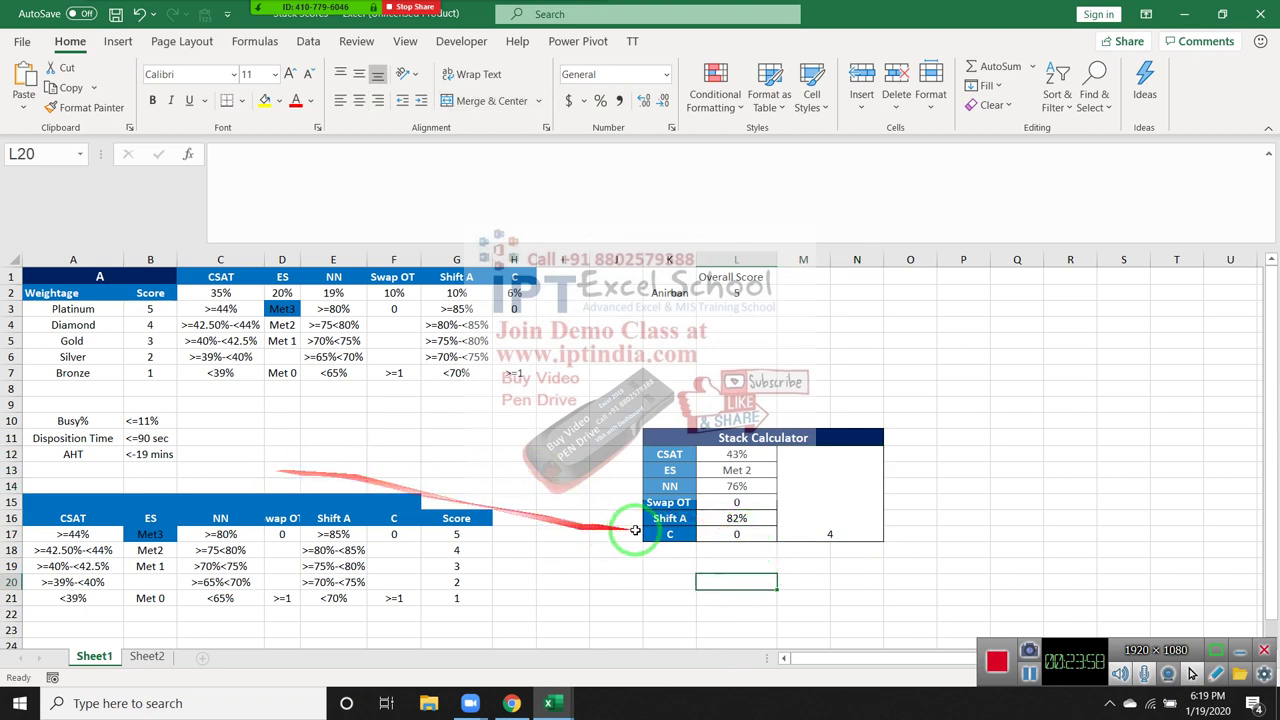
left_click(814, 523)
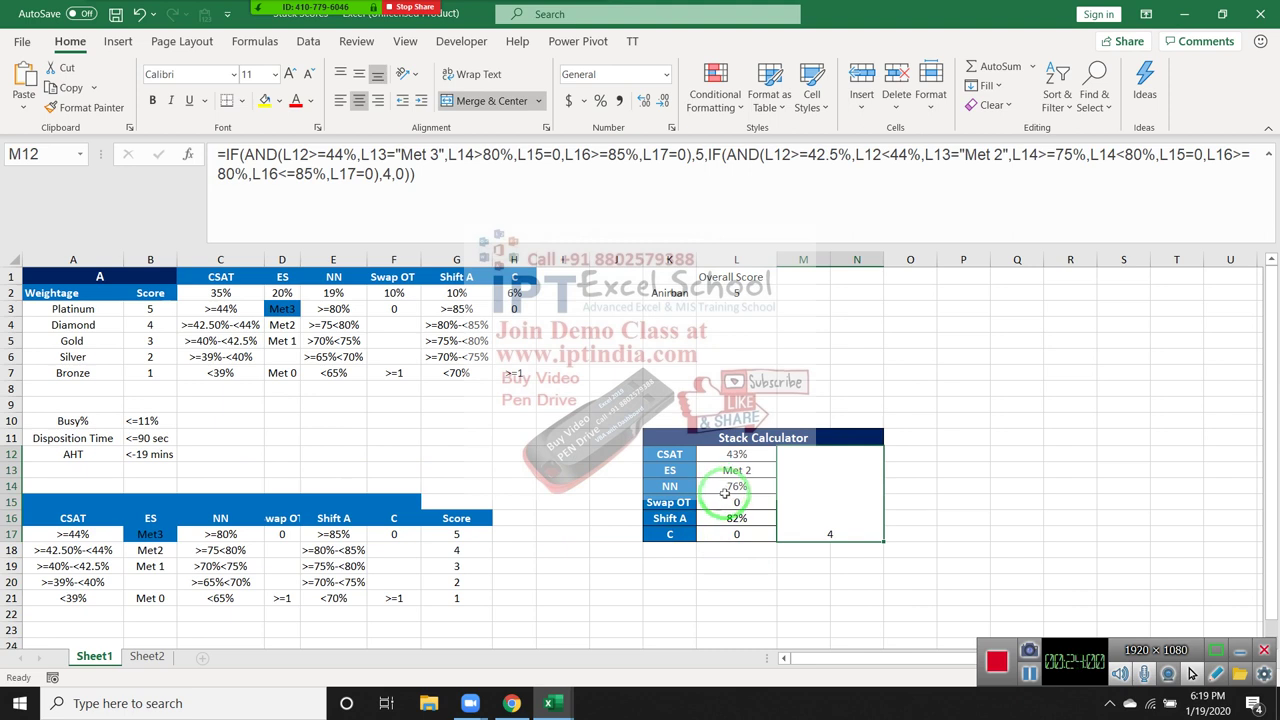
left_click(728, 458)
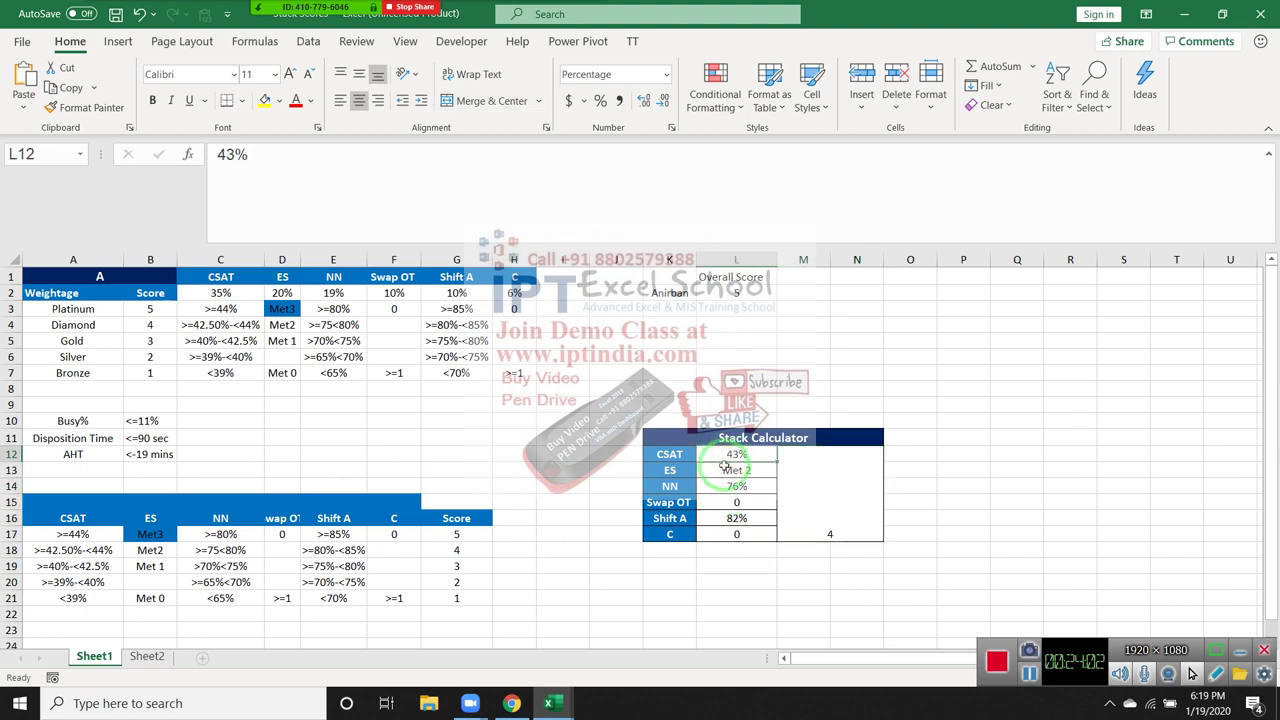
type("42")
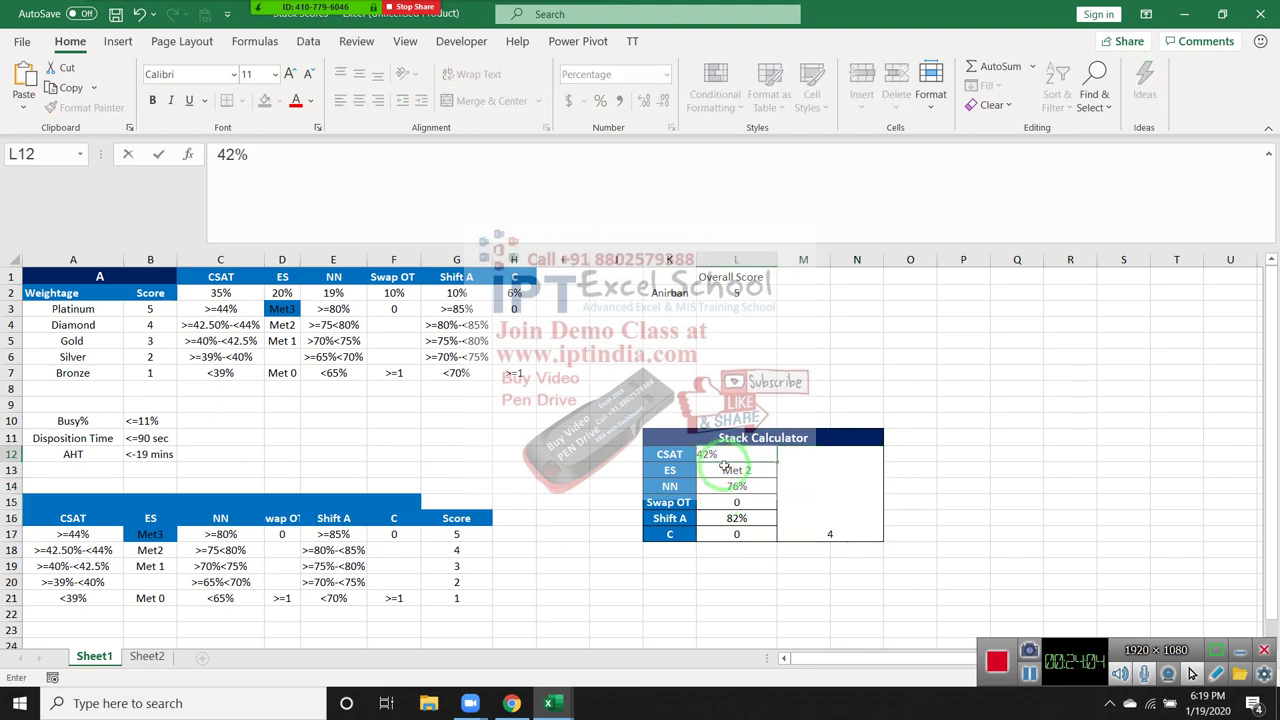
type(".")
key("Escape")
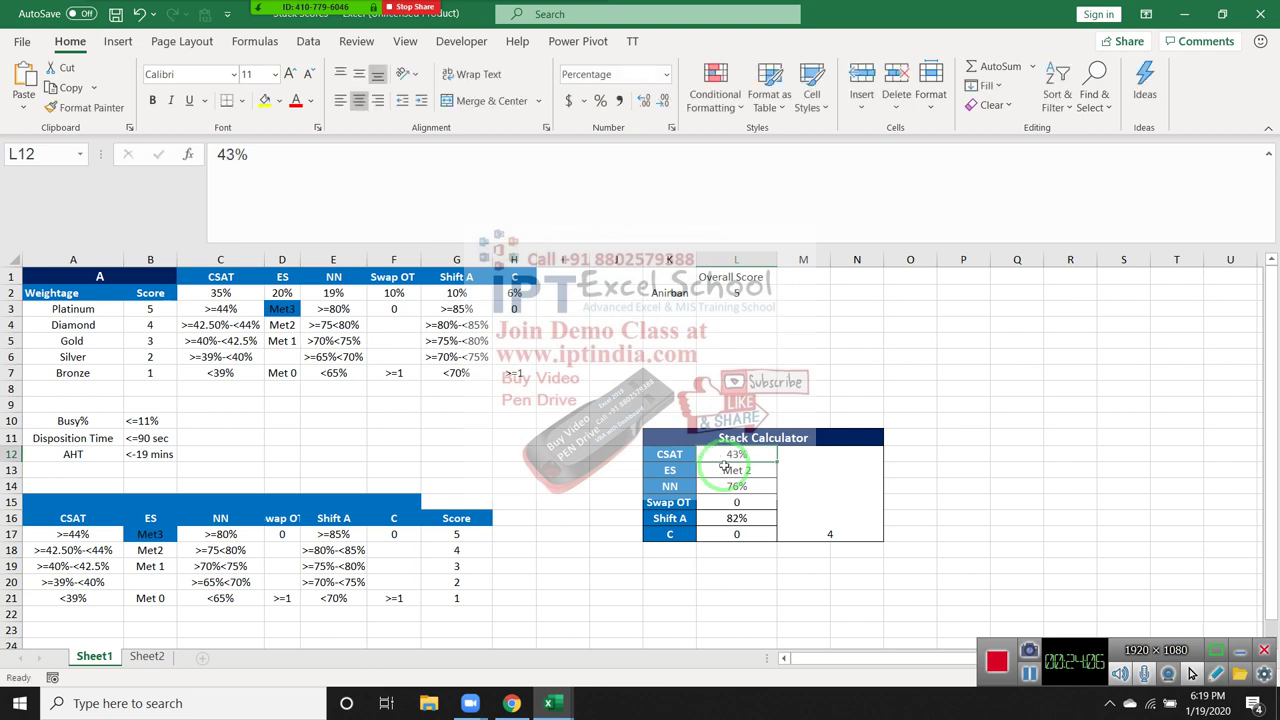
key("Right")
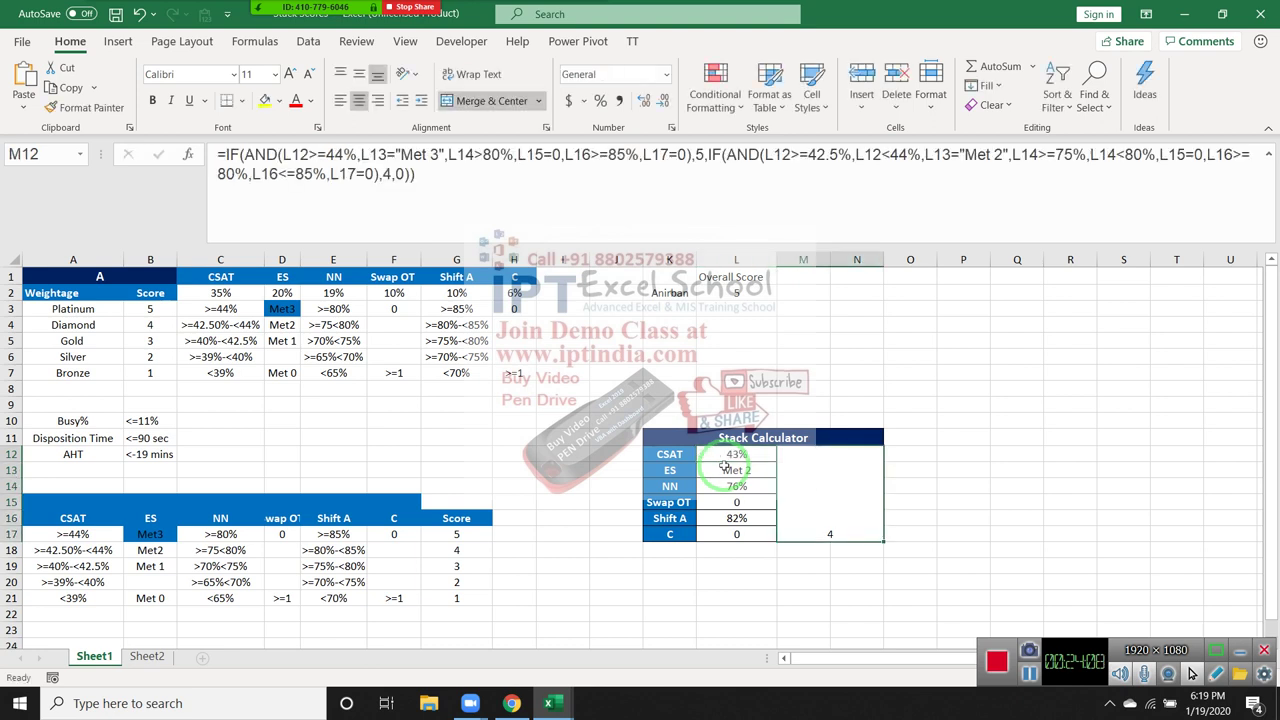
left_click(641, 104)
left_click(641, 104)
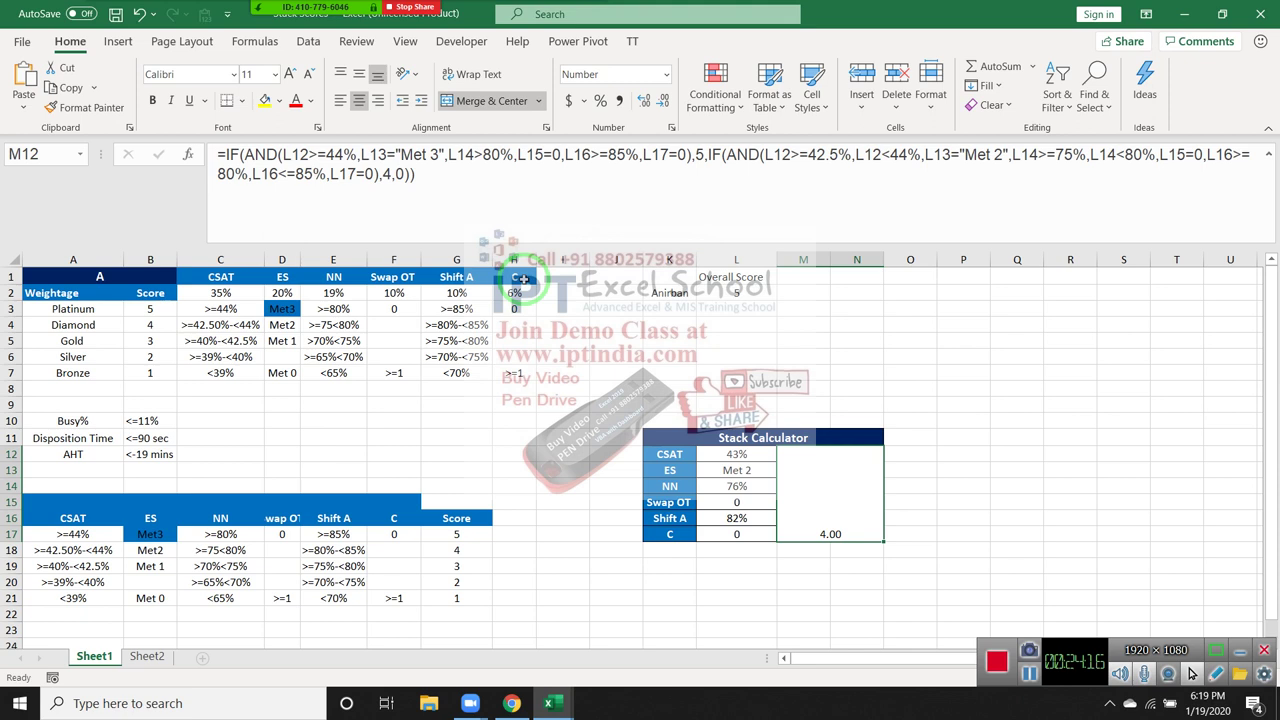
Step: Enter 47% as the CSAT in L12 and check M12's resulting score
left_click(748, 458)
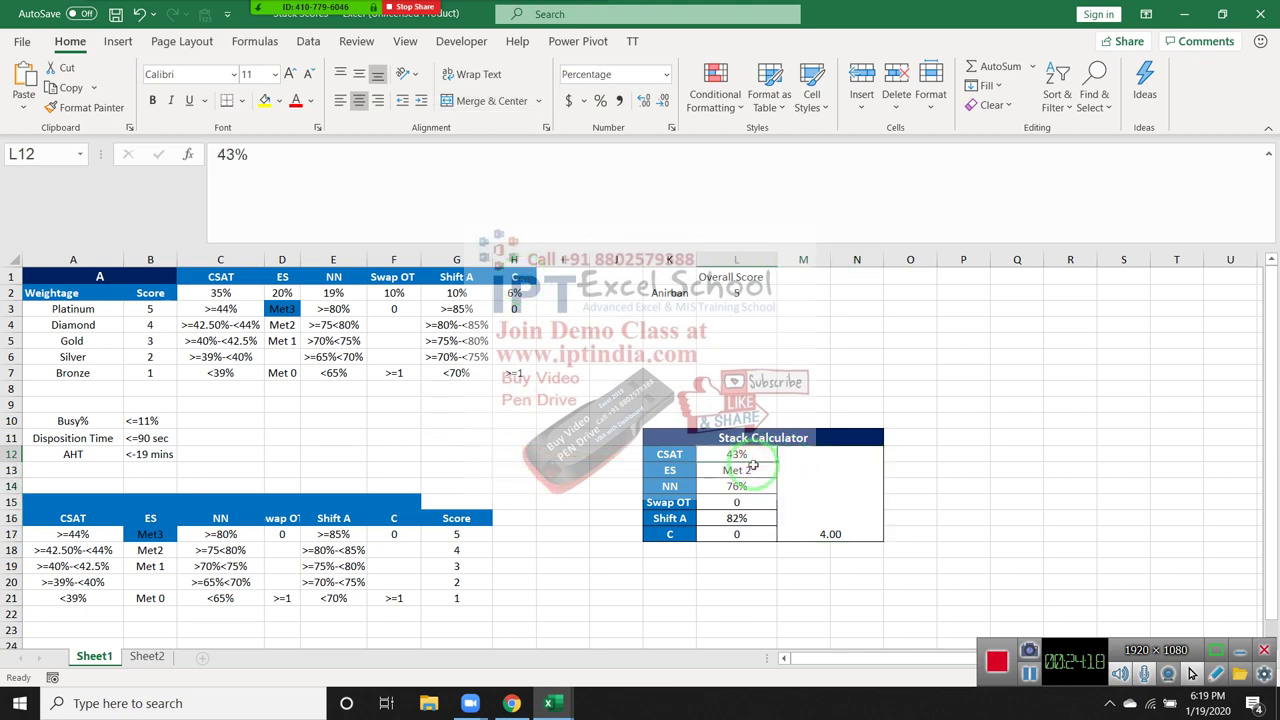
type("47")
key("Return")
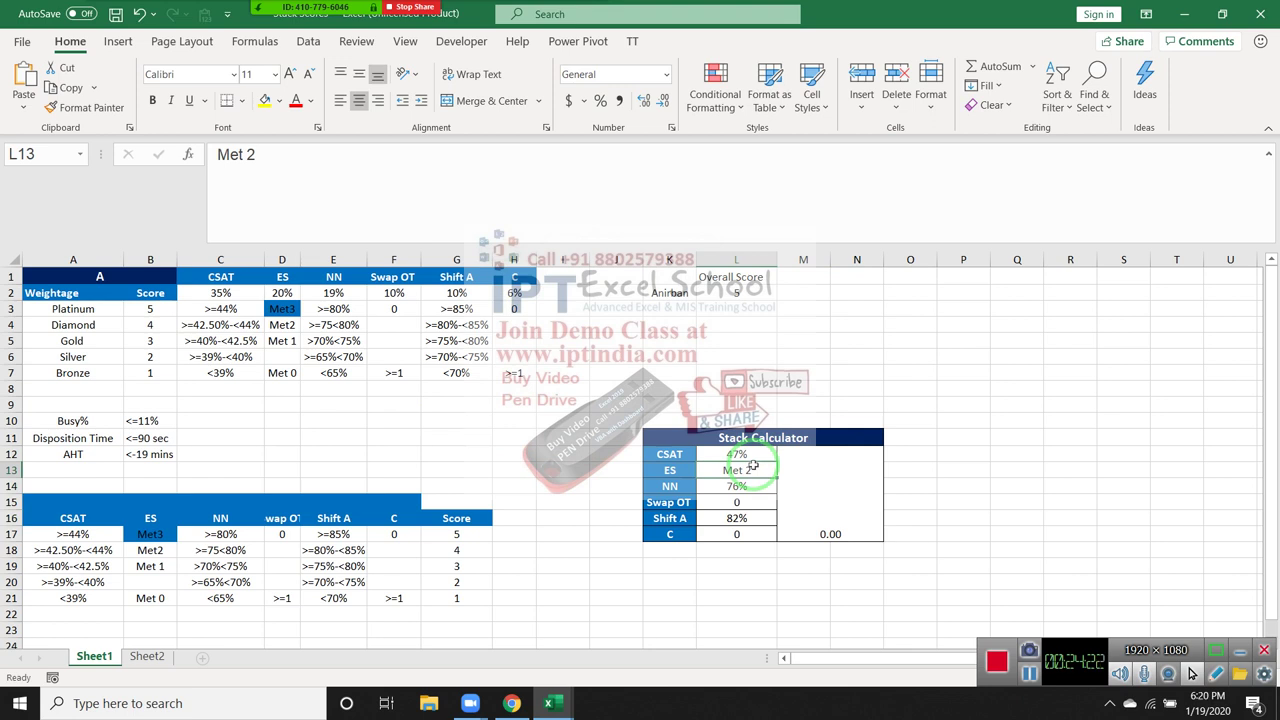
key("Up")
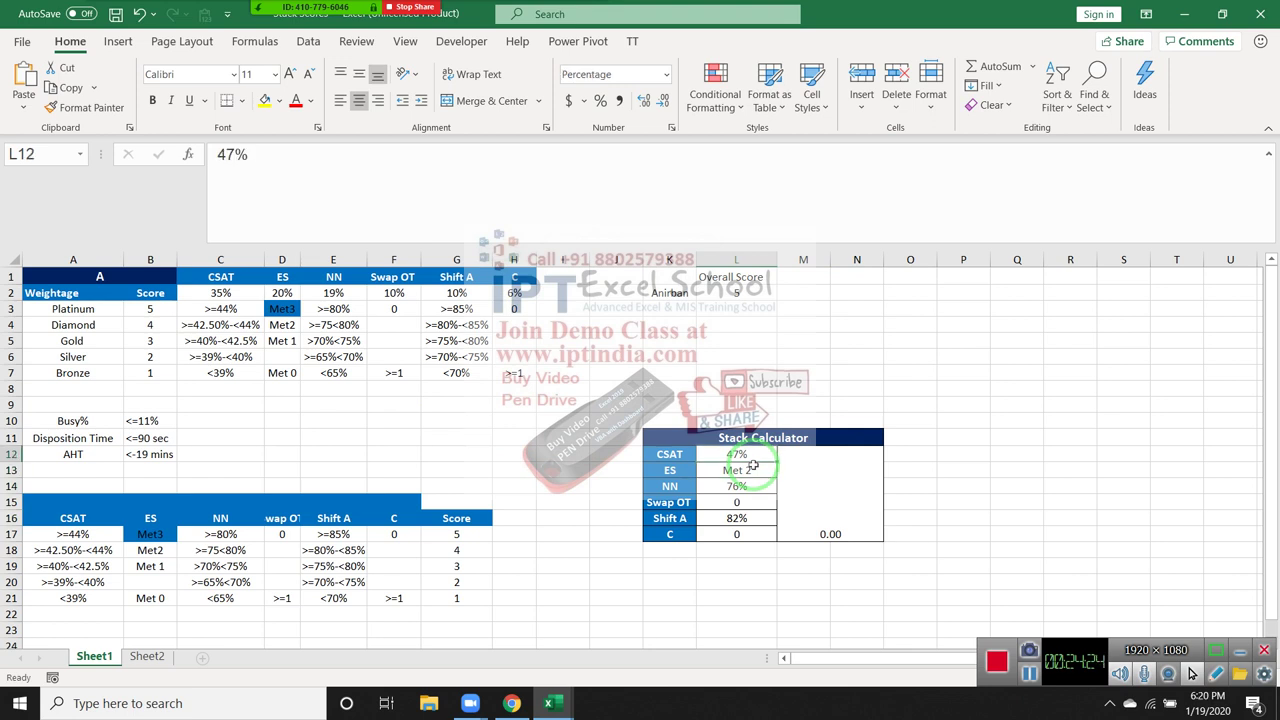
key("Right")
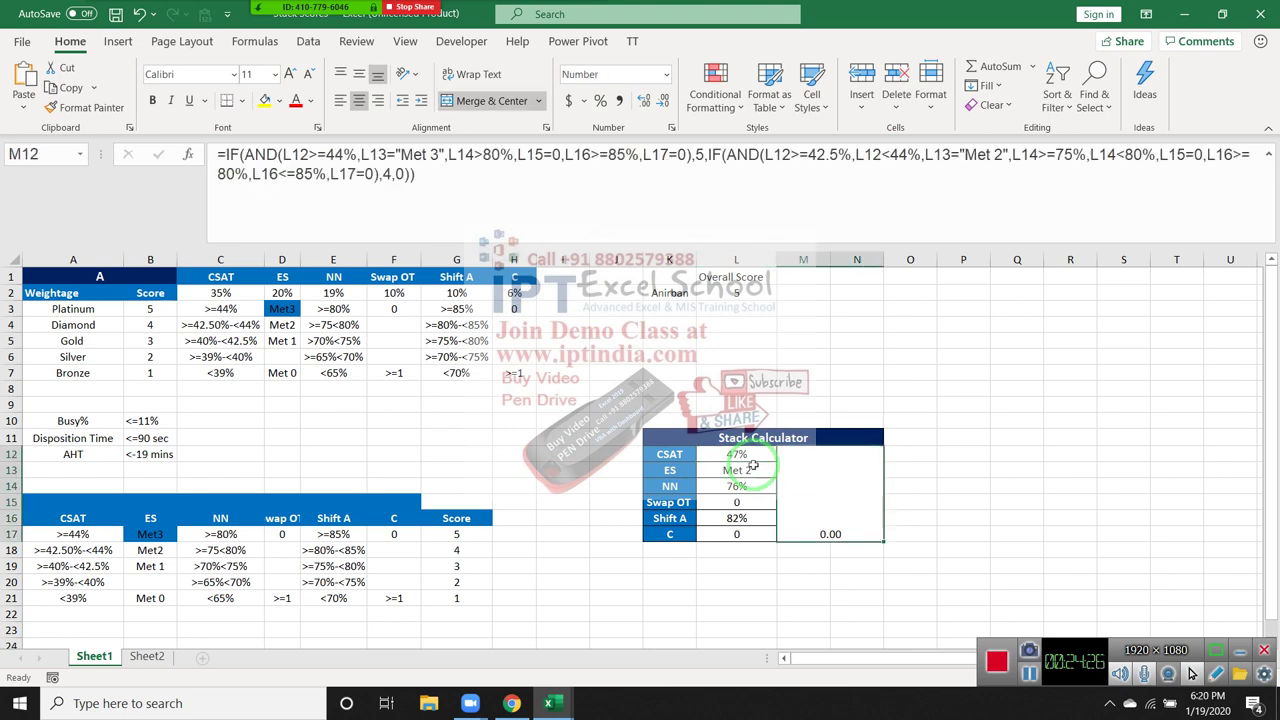
key("Left")
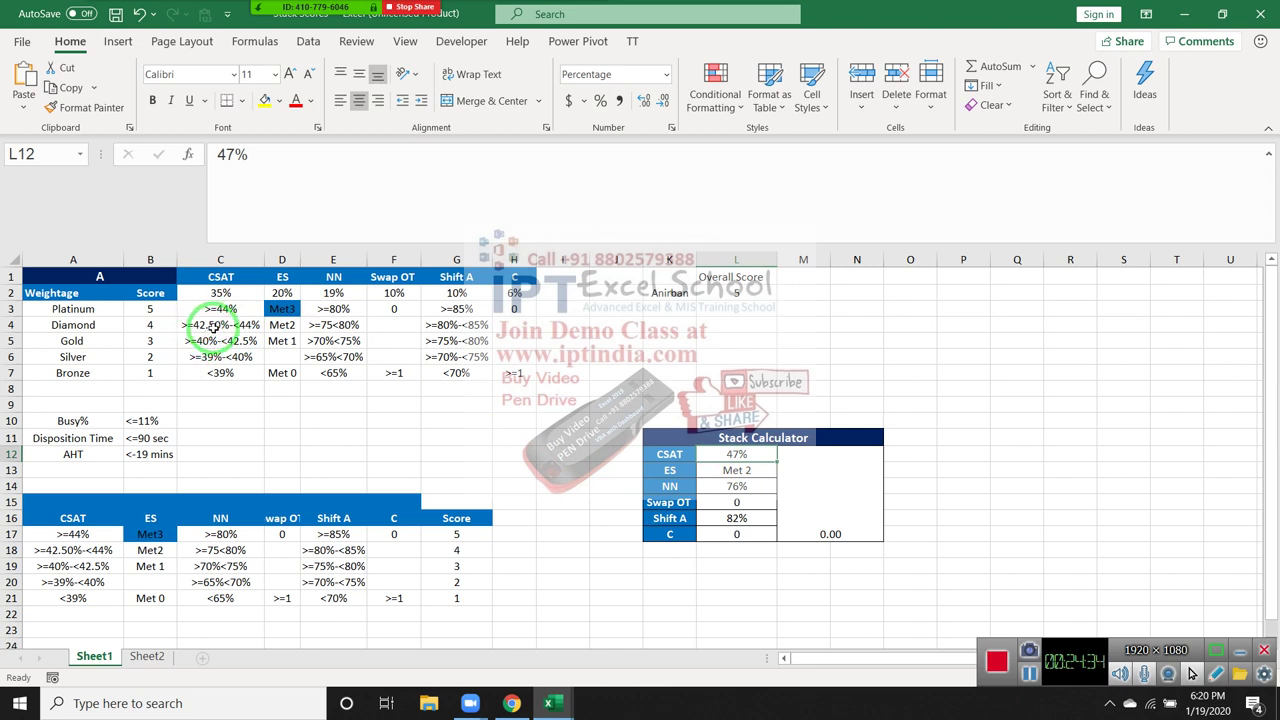
left_click(226, 325)
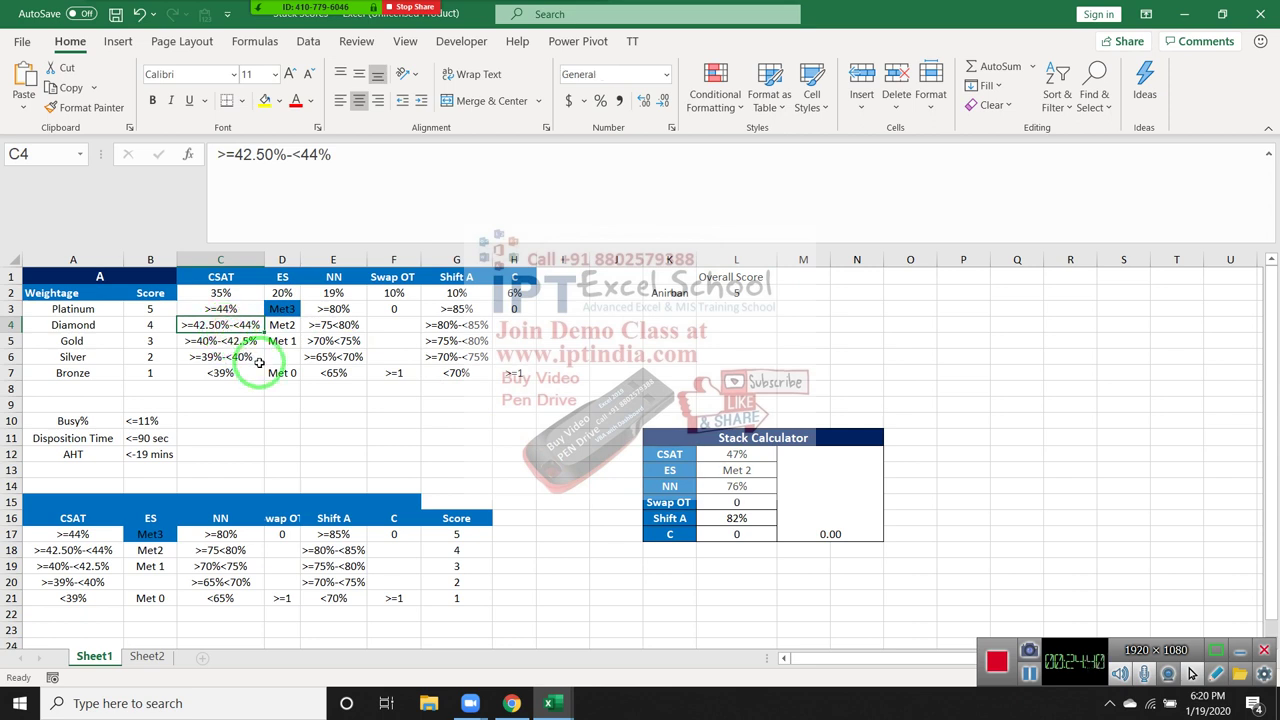
left_click_drag(250, 325, 514, 324)
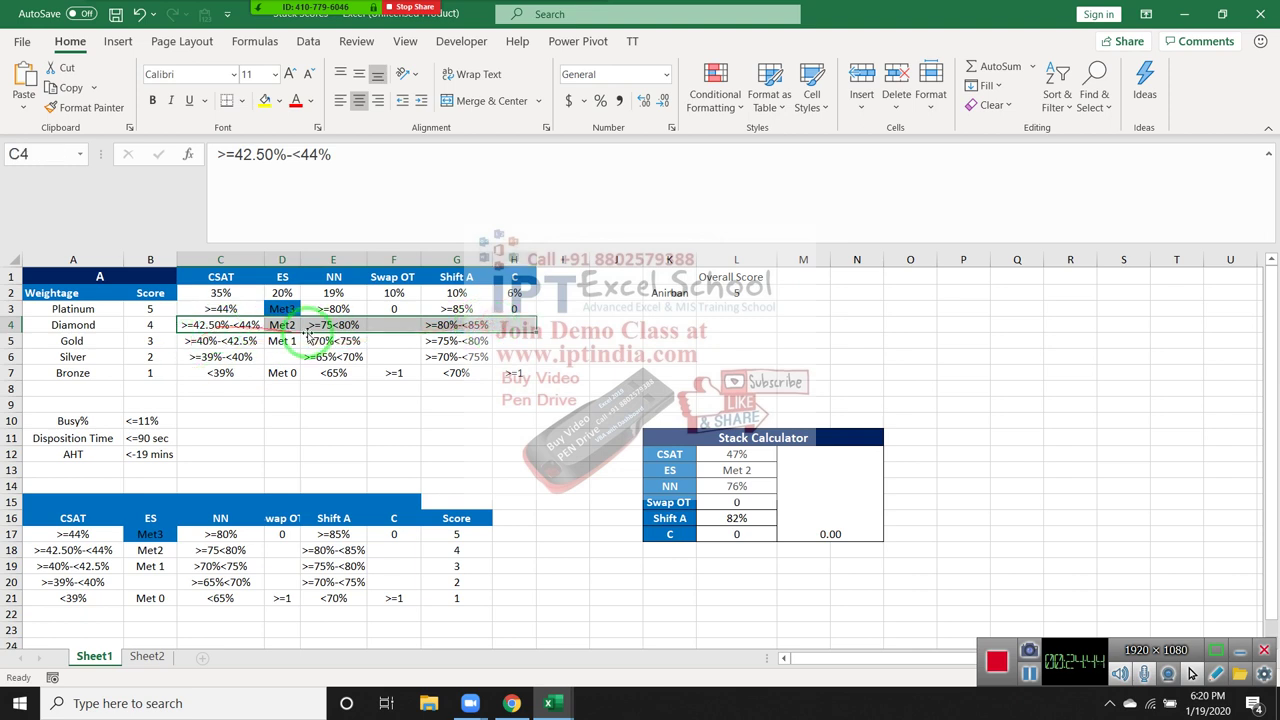
left_click_drag(282, 325, 456, 325)
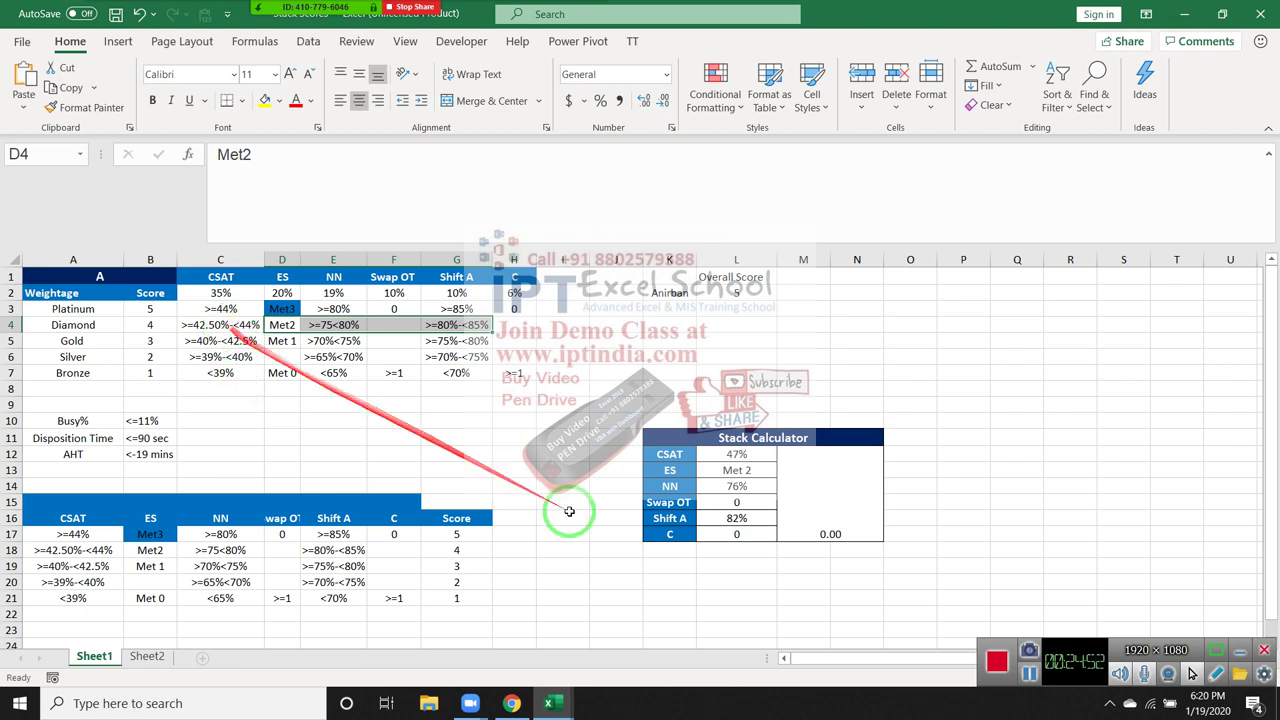
left_click_drag(736, 454, 736, 534)
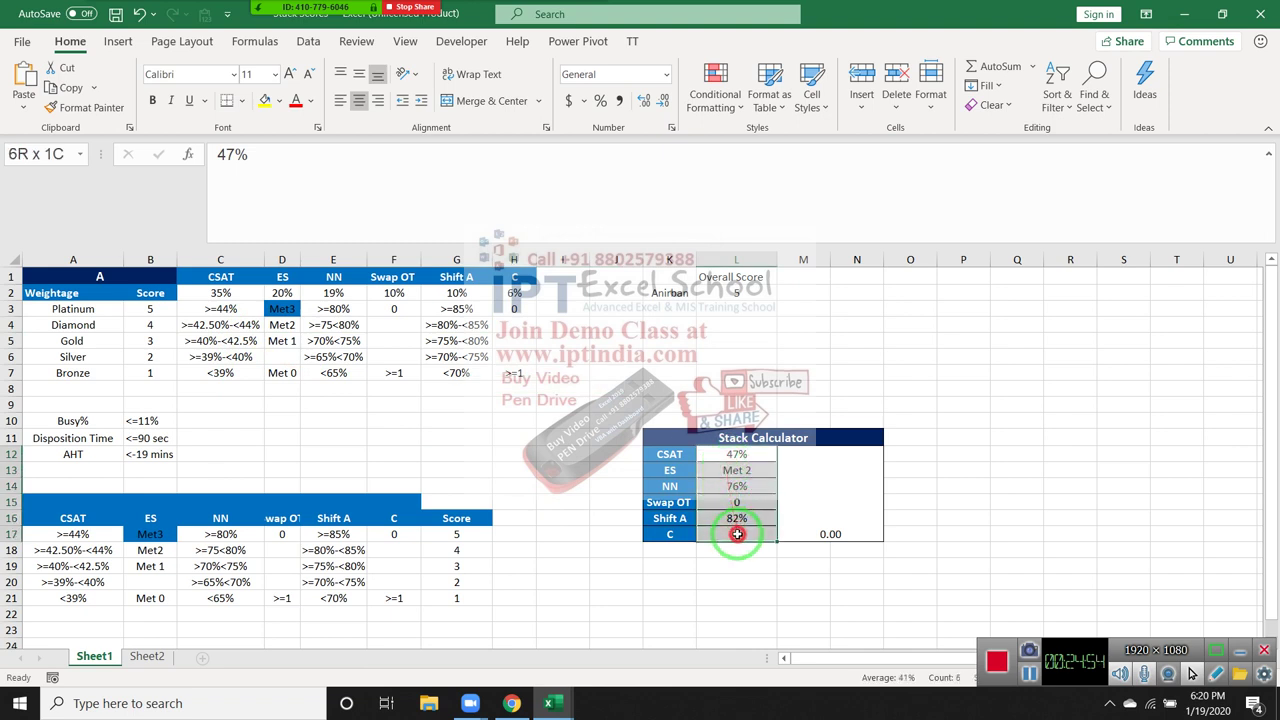
left_click_drag(220, 308, 507, 329)
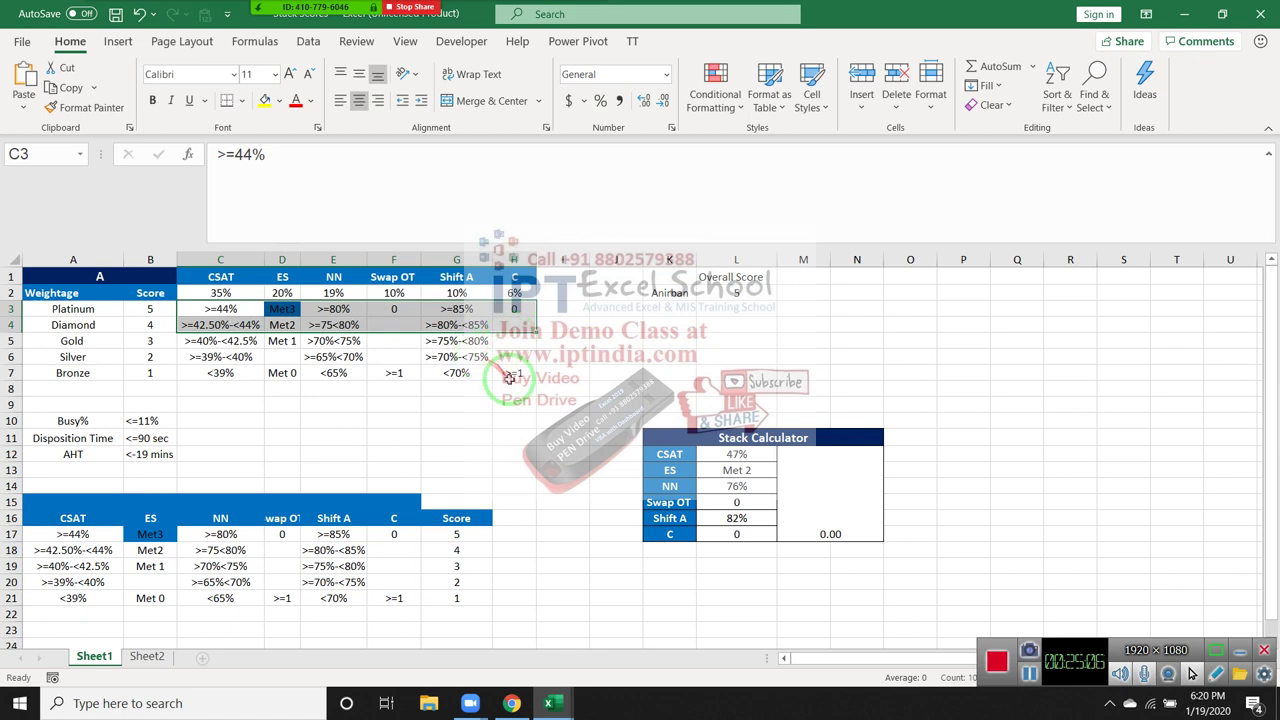
left_click(533, 421)
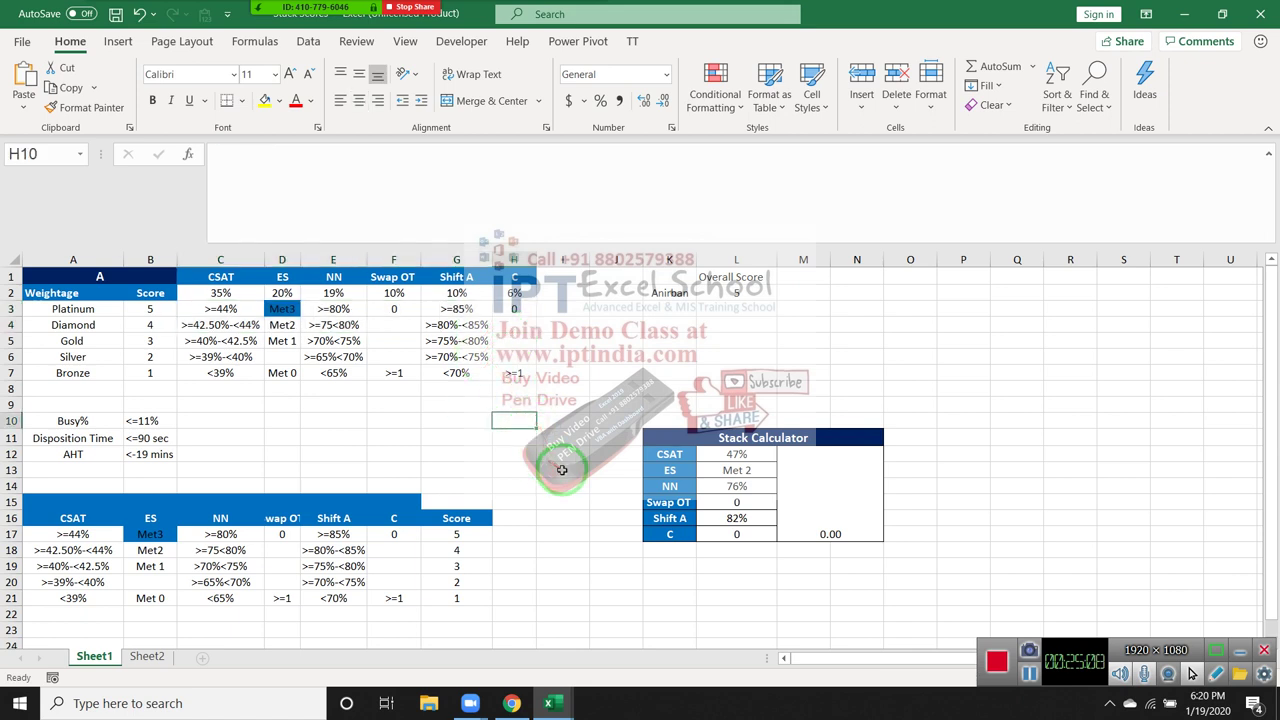
left_click(742, 456)
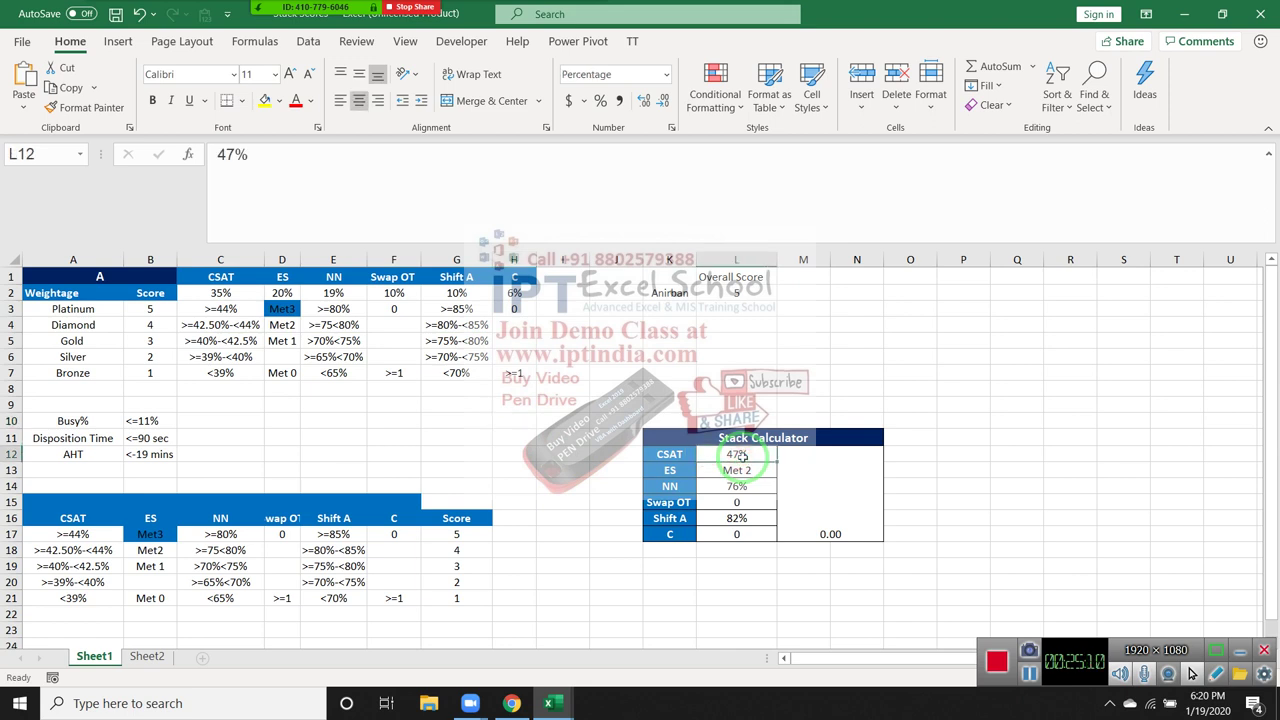
Step: Enter 44% as the CSAT value and highlight the Platinum criteria in C3:G3 for comparison
type("44")
key("Return")
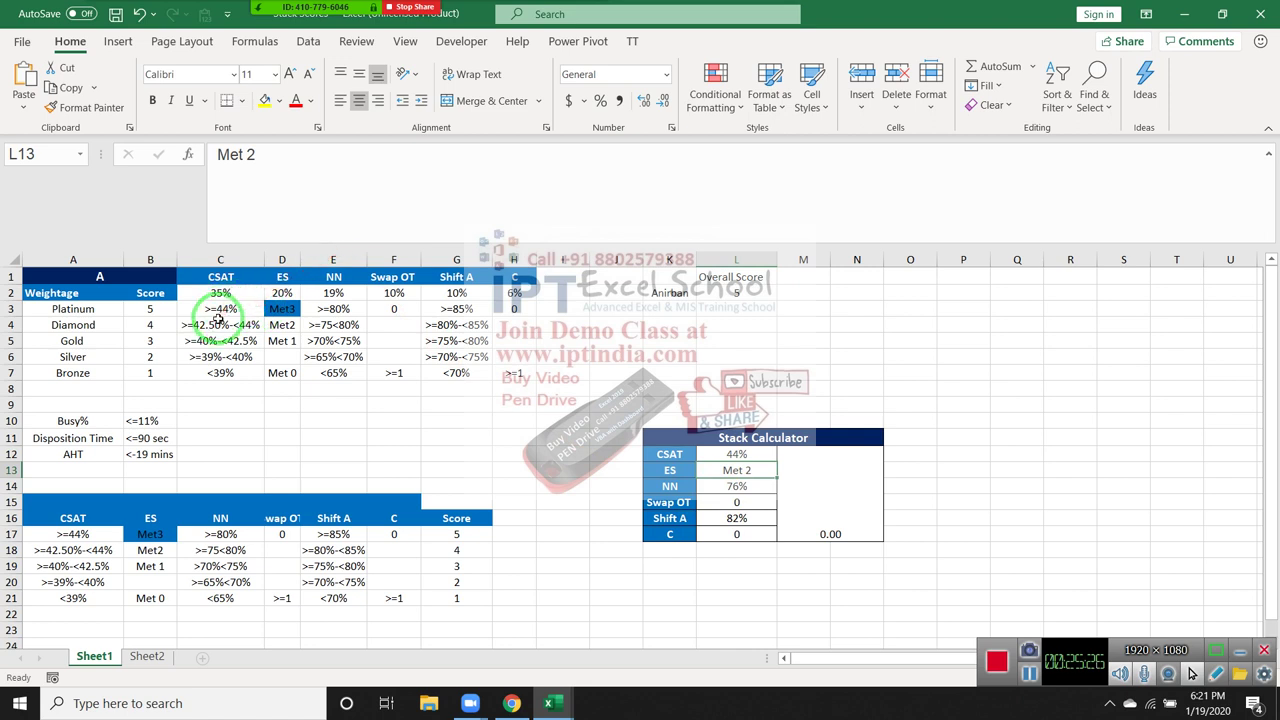
left_click_drag(218, 318, 470, 305)
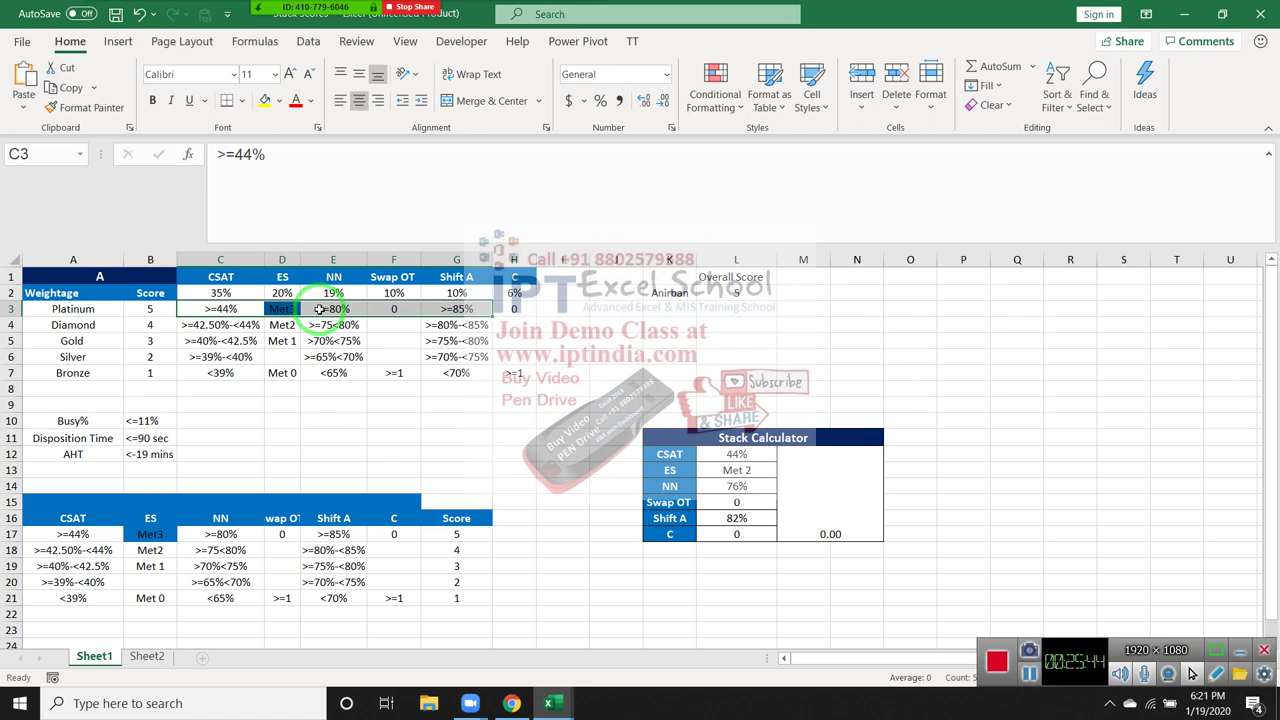
left_click(705, 454)
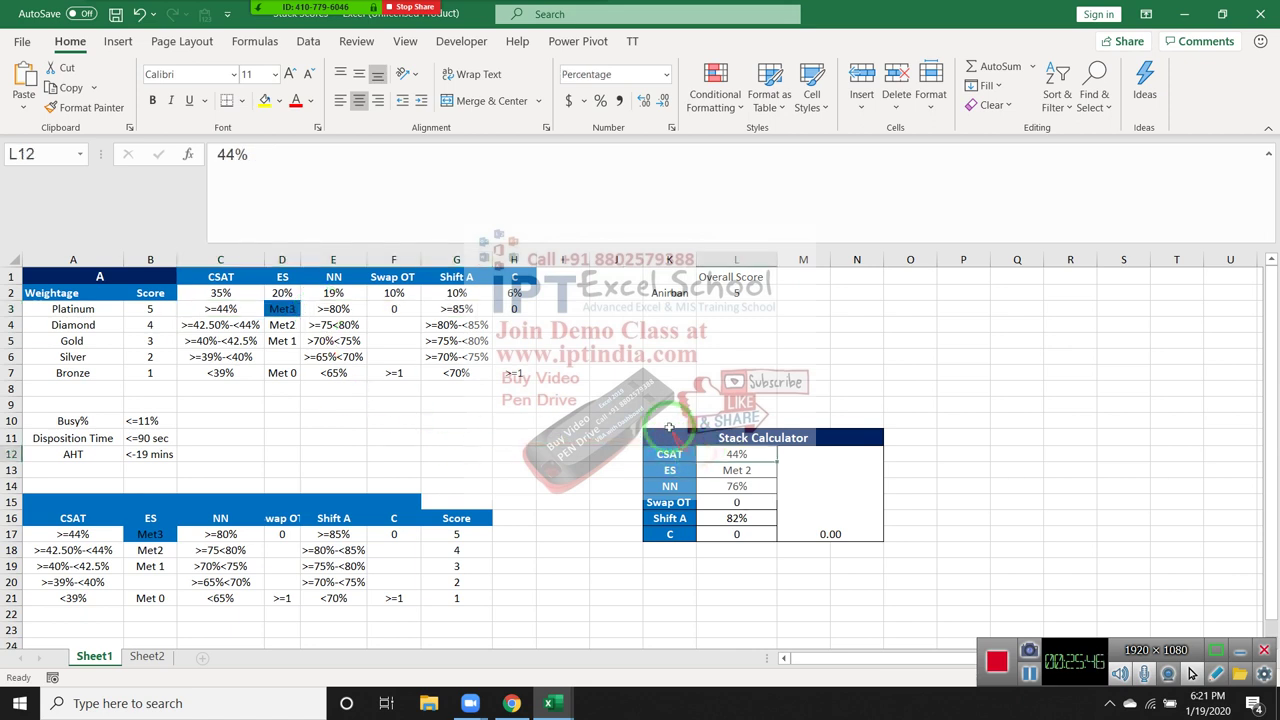
type("44")
key("Return")
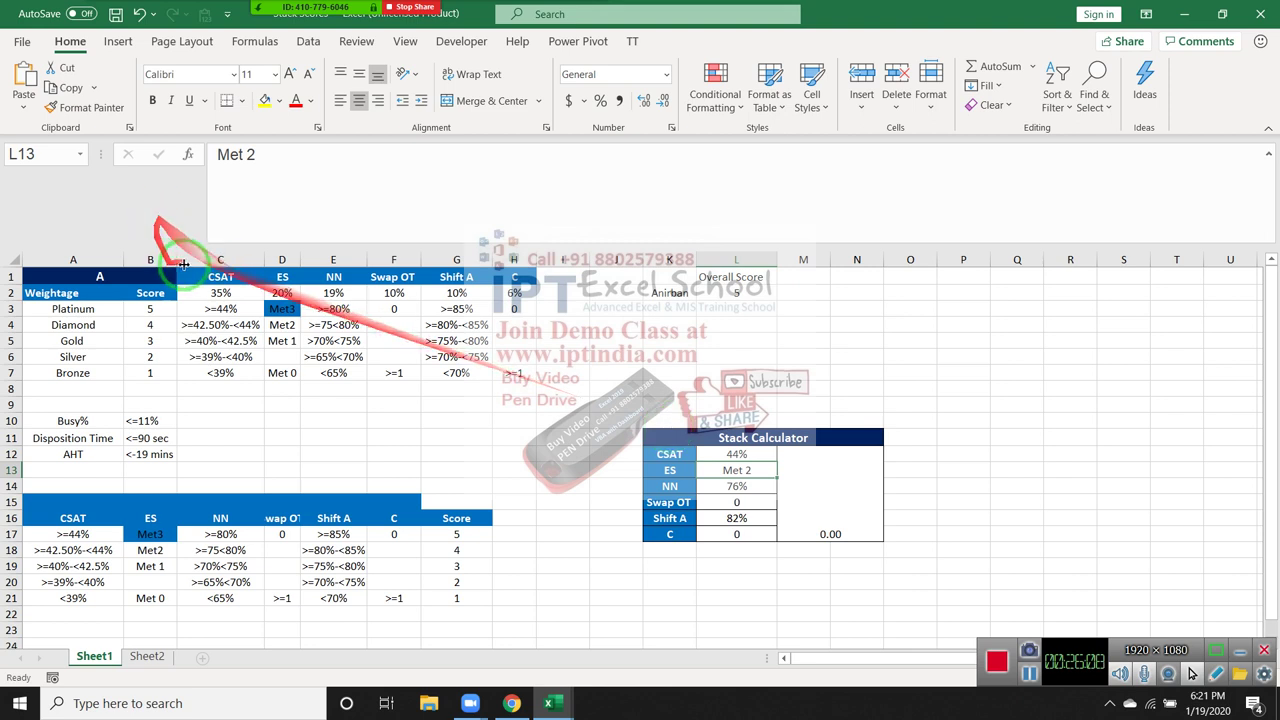
left_click(237, 313)
left_click_drag(237, 313, 330, 308)
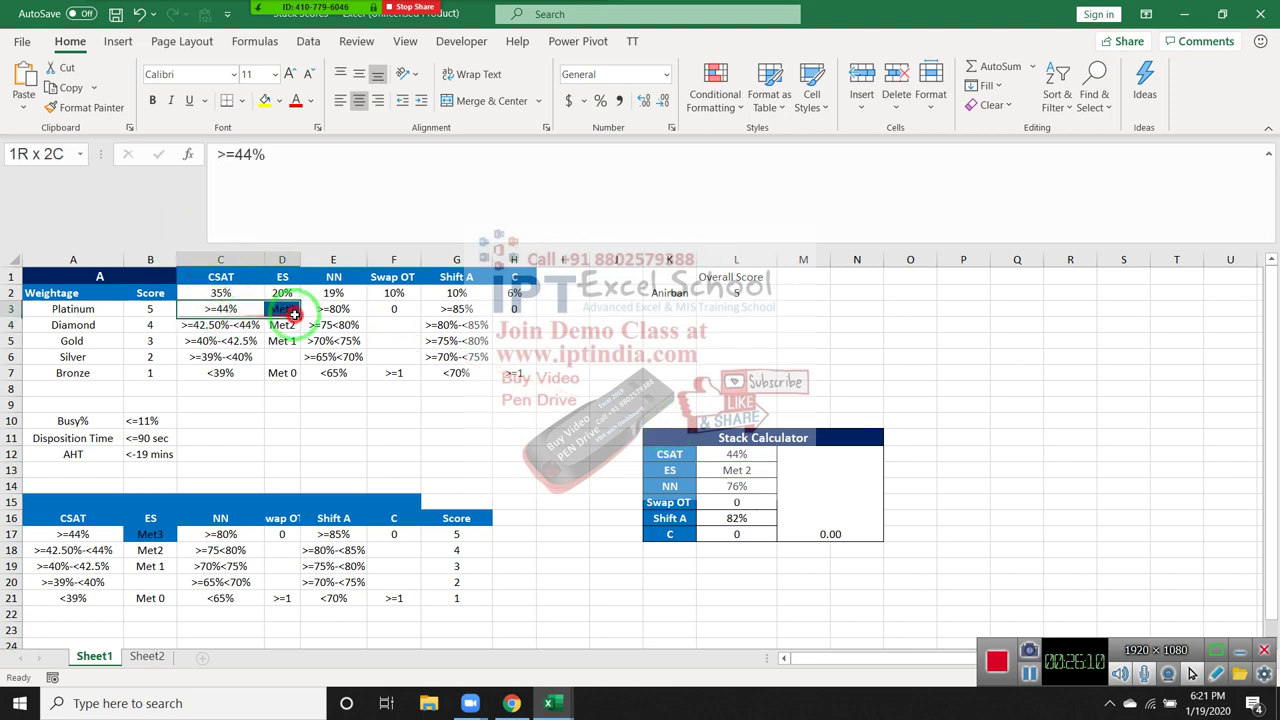
left_click(330, 308)
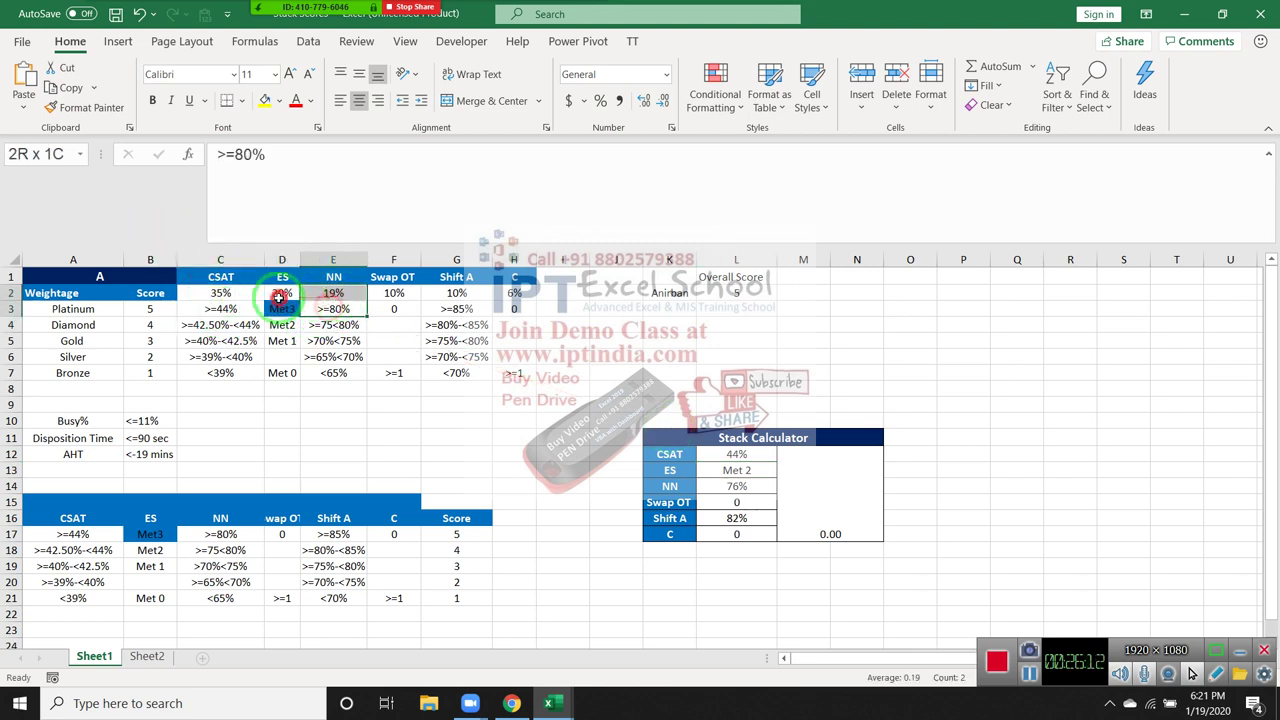
left_click(216, 309)
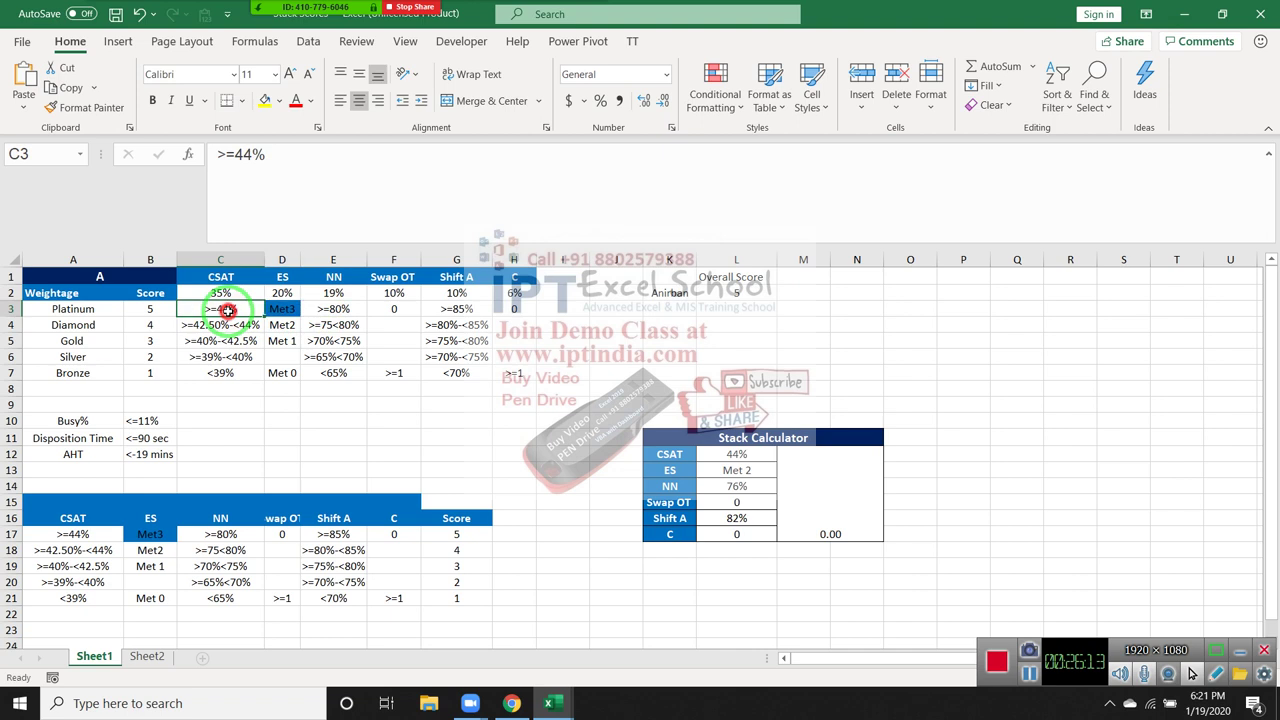
left_click(157, 312)
left_click_drag(199, 310, 514, 309)
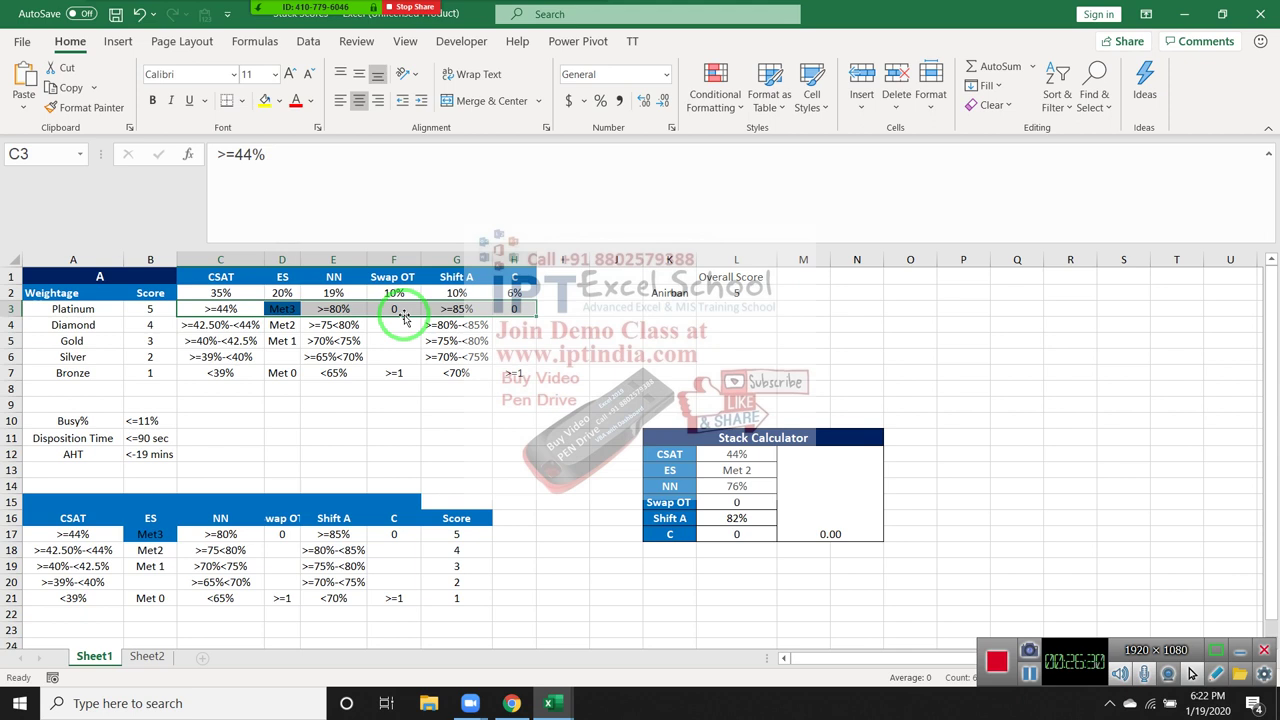
left_click(220, 310)
left_click_drag(220, 310, 494, 304)
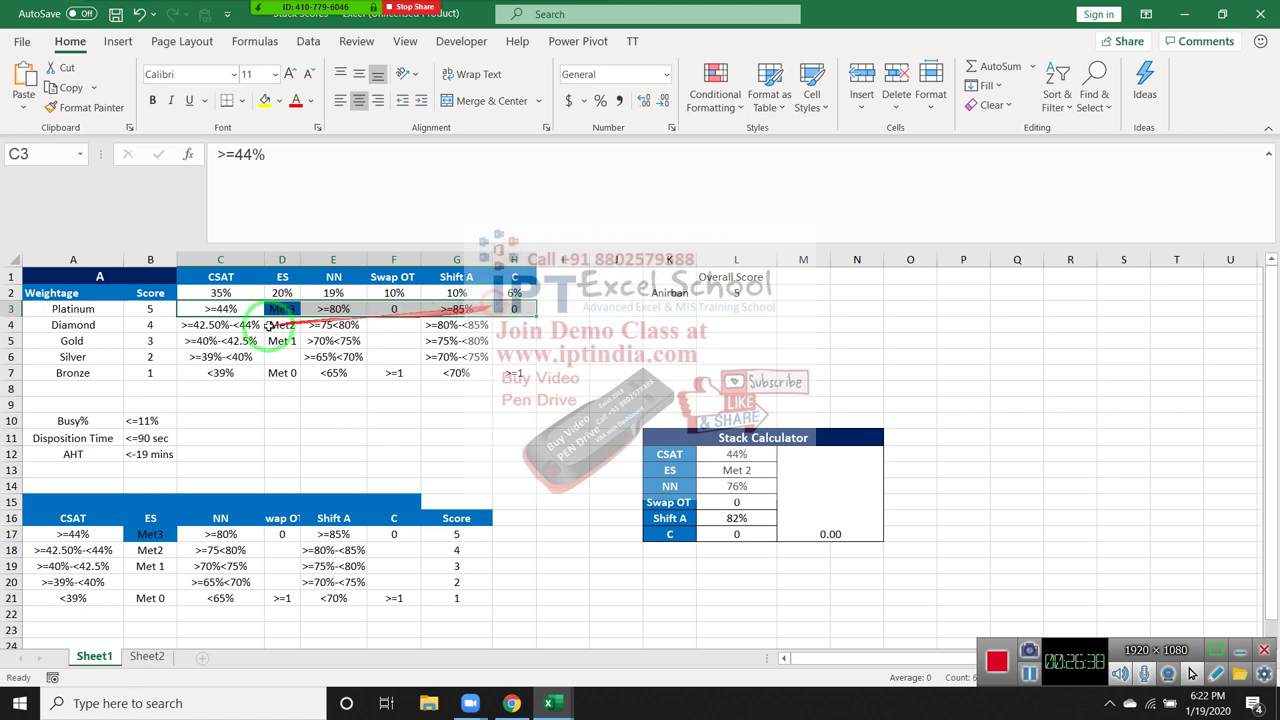
left_click_drag(235, 325, 371, 324)
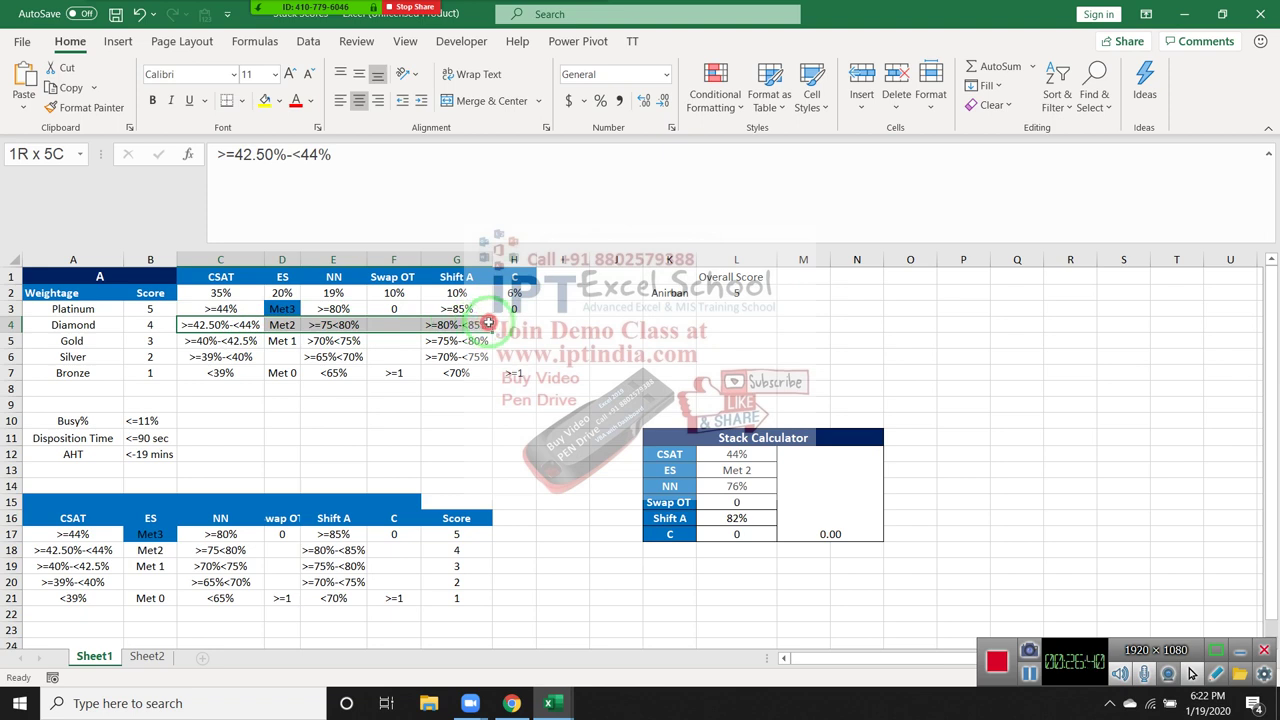
left_click_drag(457, 324, 510, 324)
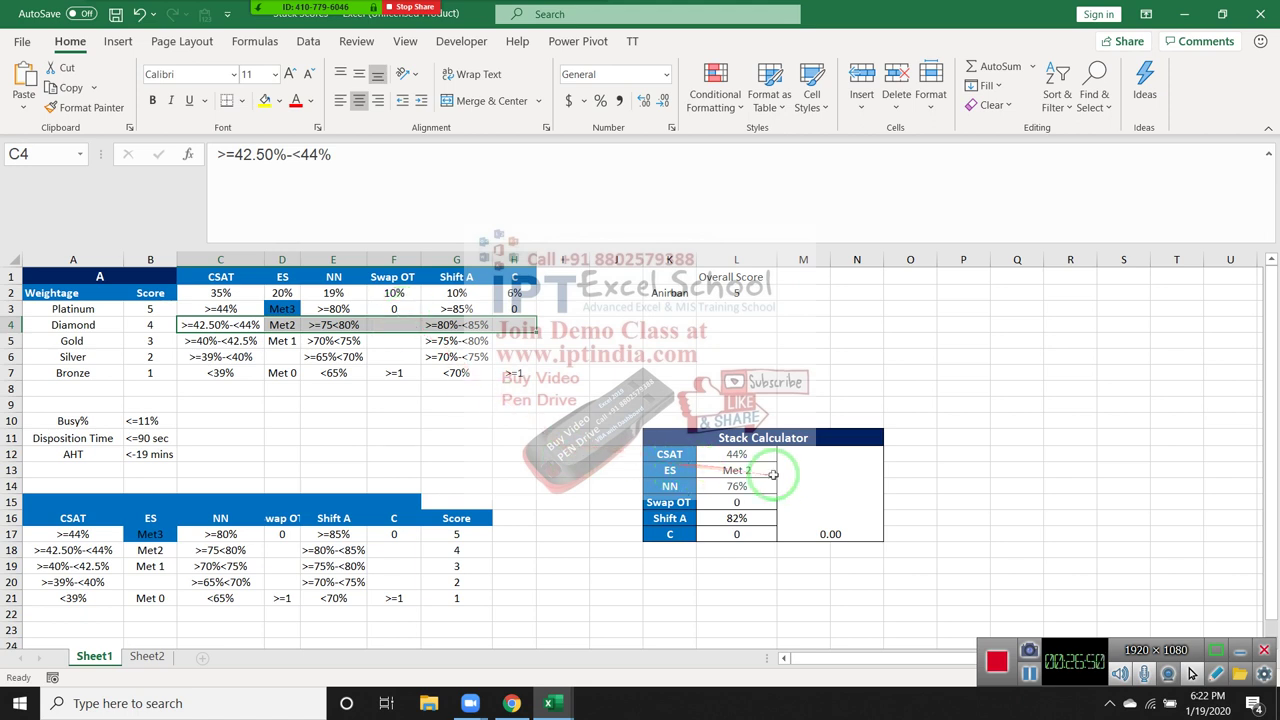
Step: Enter 45% CSAT in L12 and Met 3 in L13, then compare against the Diamond and Gold criteria
left_click(736, 454)
type("4")
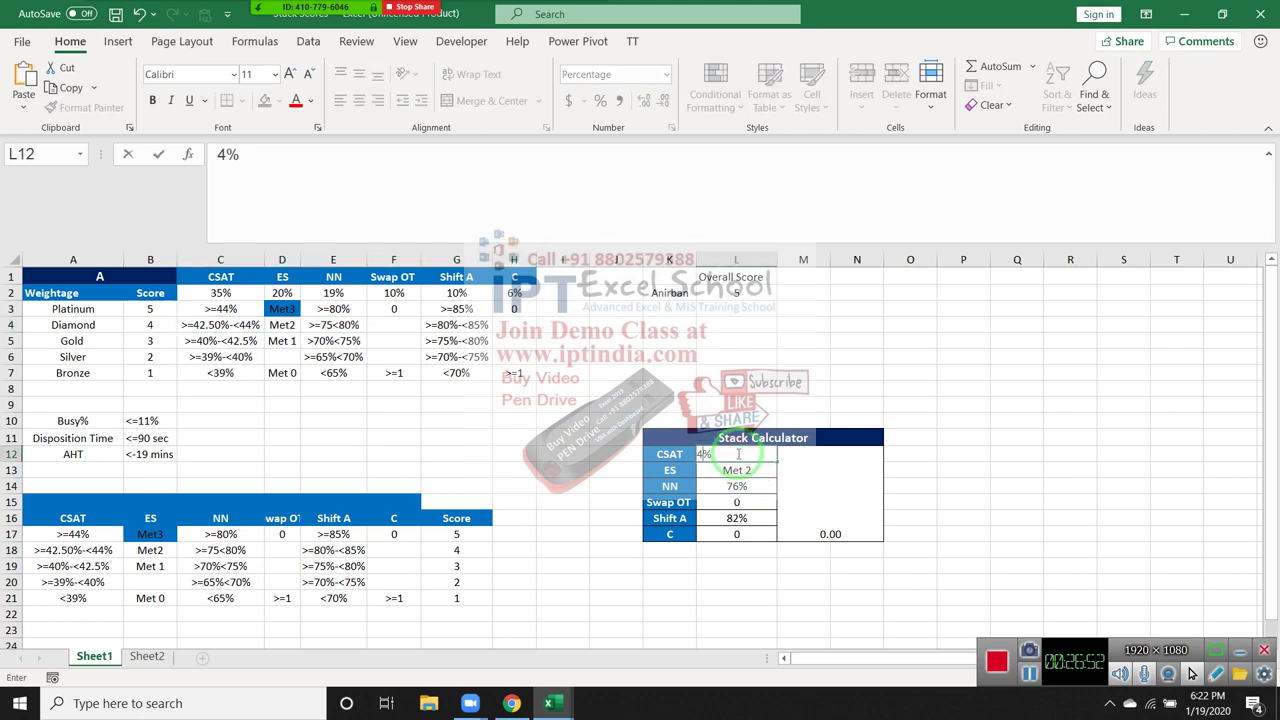
type("5")
key("Return")
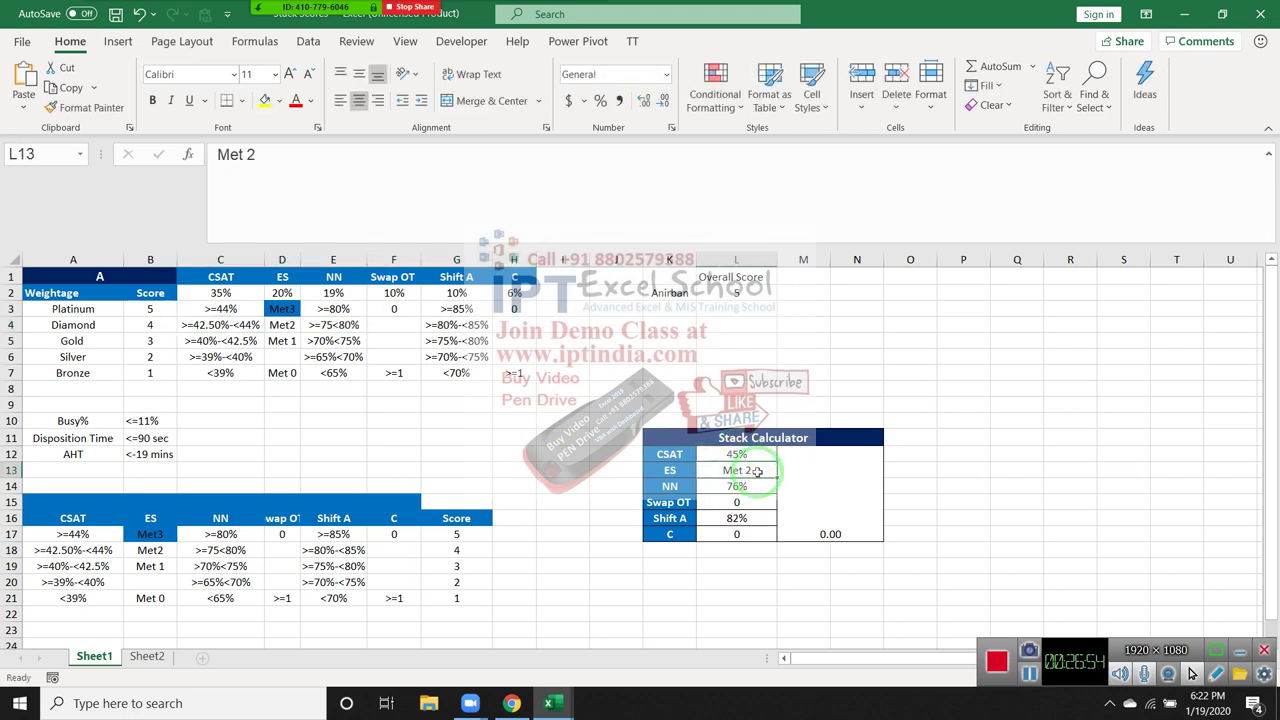
double_click(758, 470)
key("BackSpace")
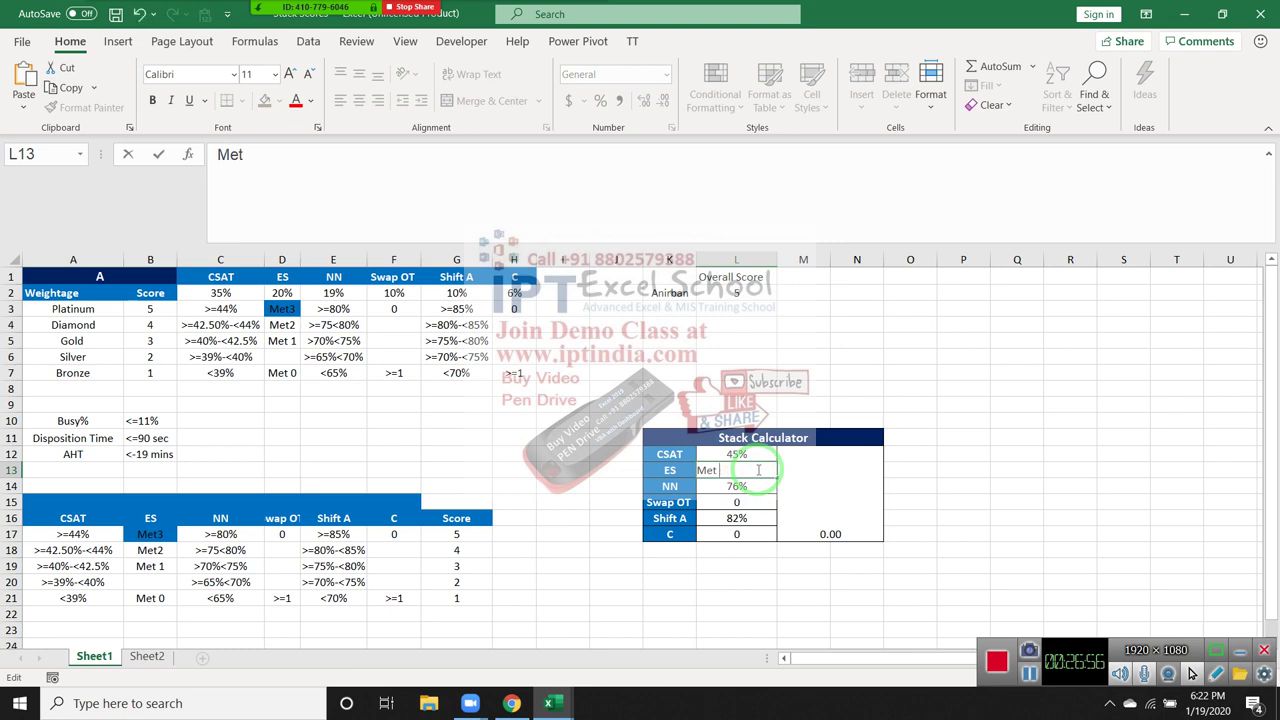
type("3")
key("Return")
left_click(758, 470)
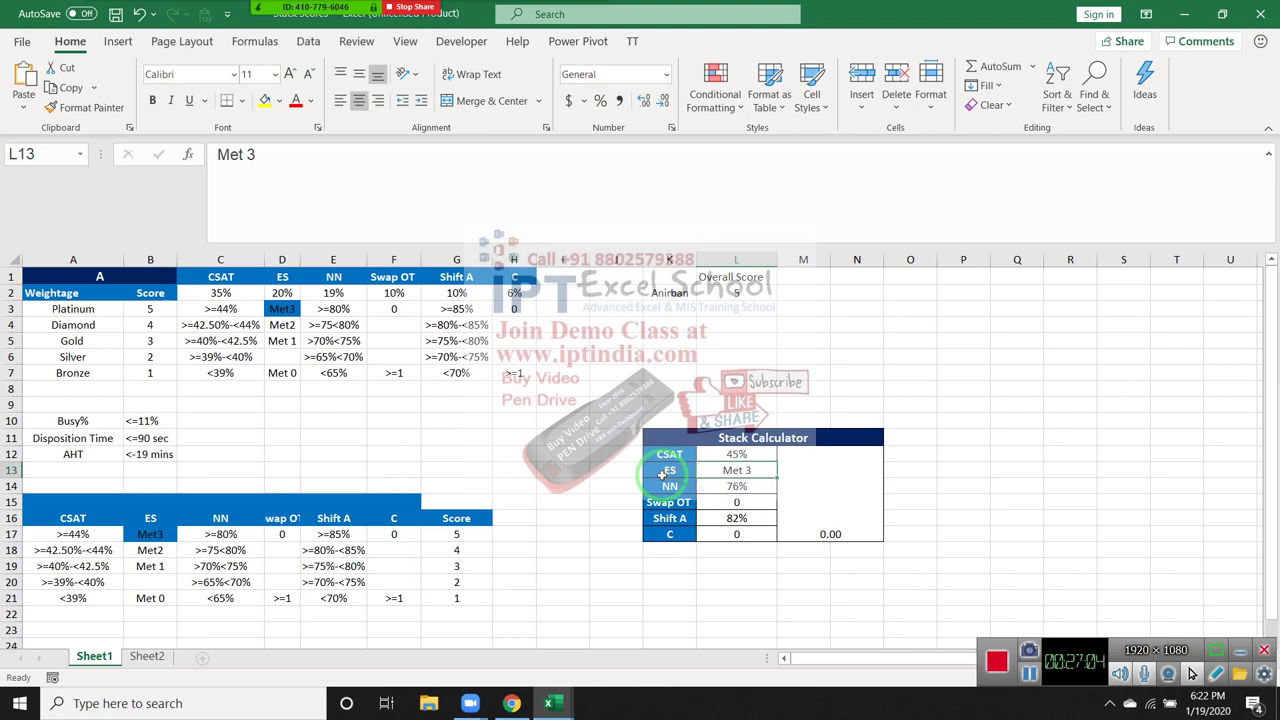
mouse_move(205, 325)
left_mouse_down()
mouse_move(476, 337)
mouse_move(205, 325)
mouse_move(515, 326)
left_mouse_up()
left_click(170, 326)
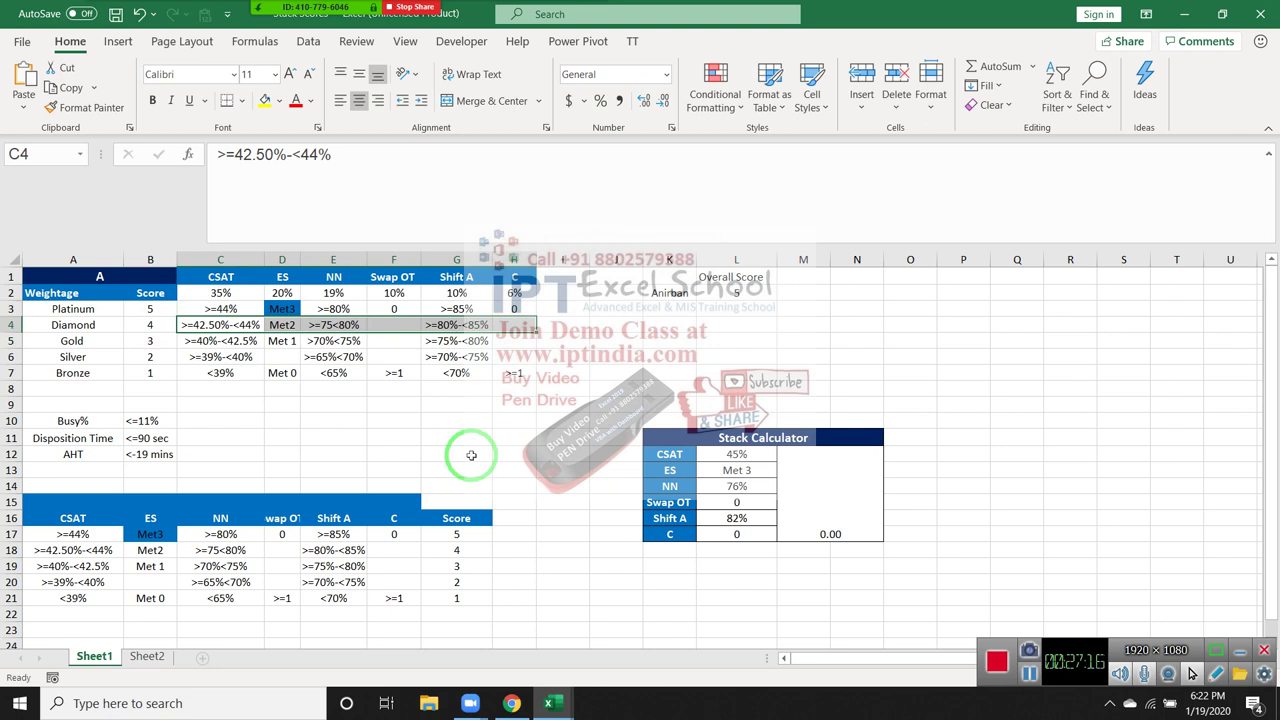
key("Left")
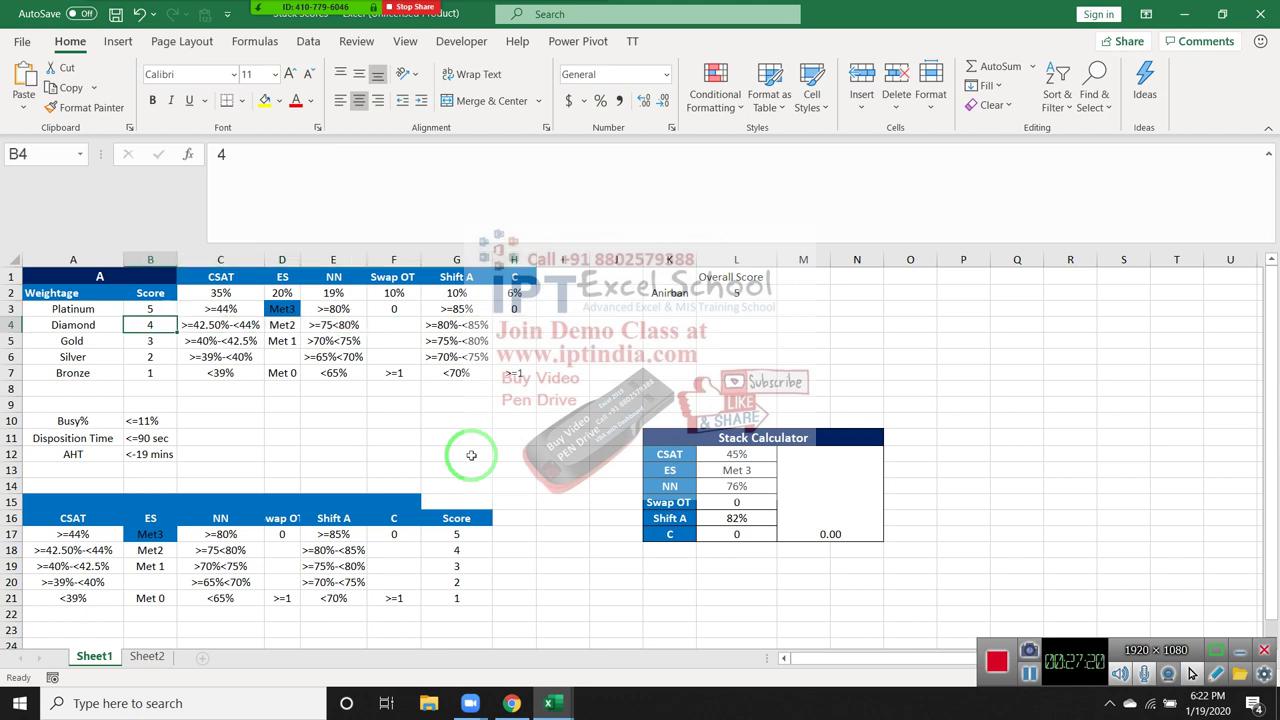
key("Right")
key("shift+Right")
key("shift+Right")
key("shift+Right")
key("shift+Right")
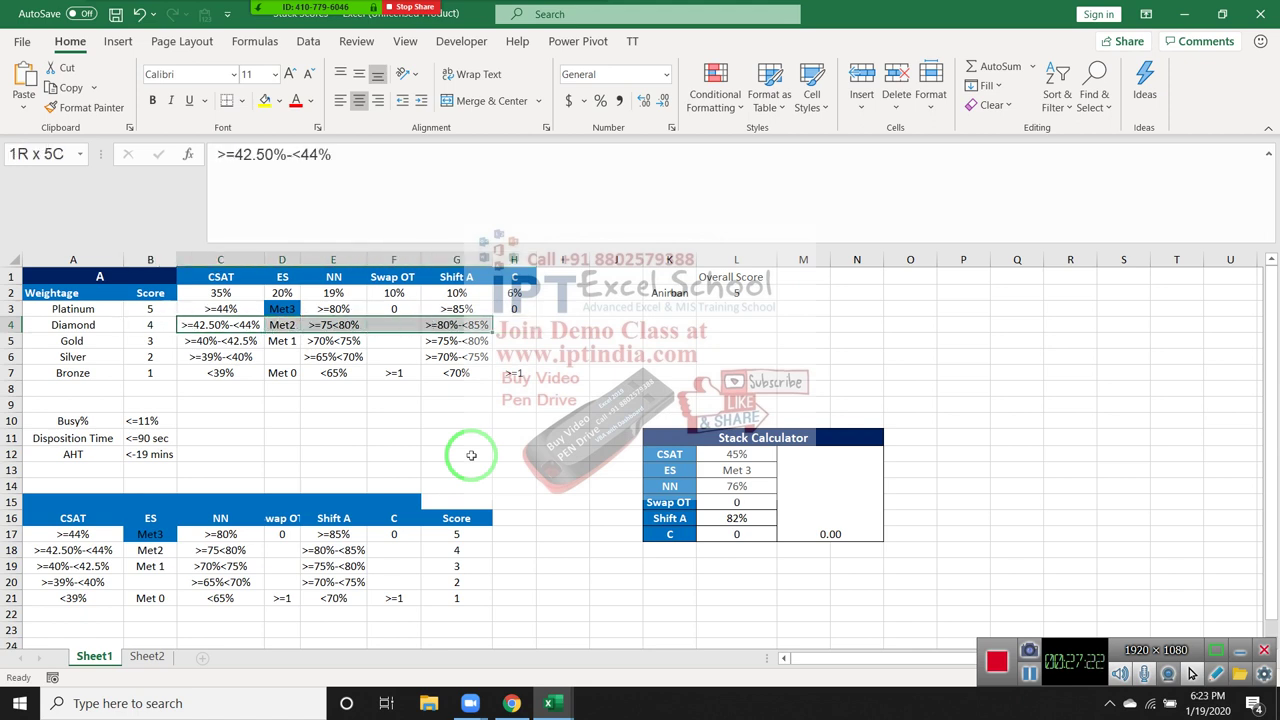
key("shift+Right")
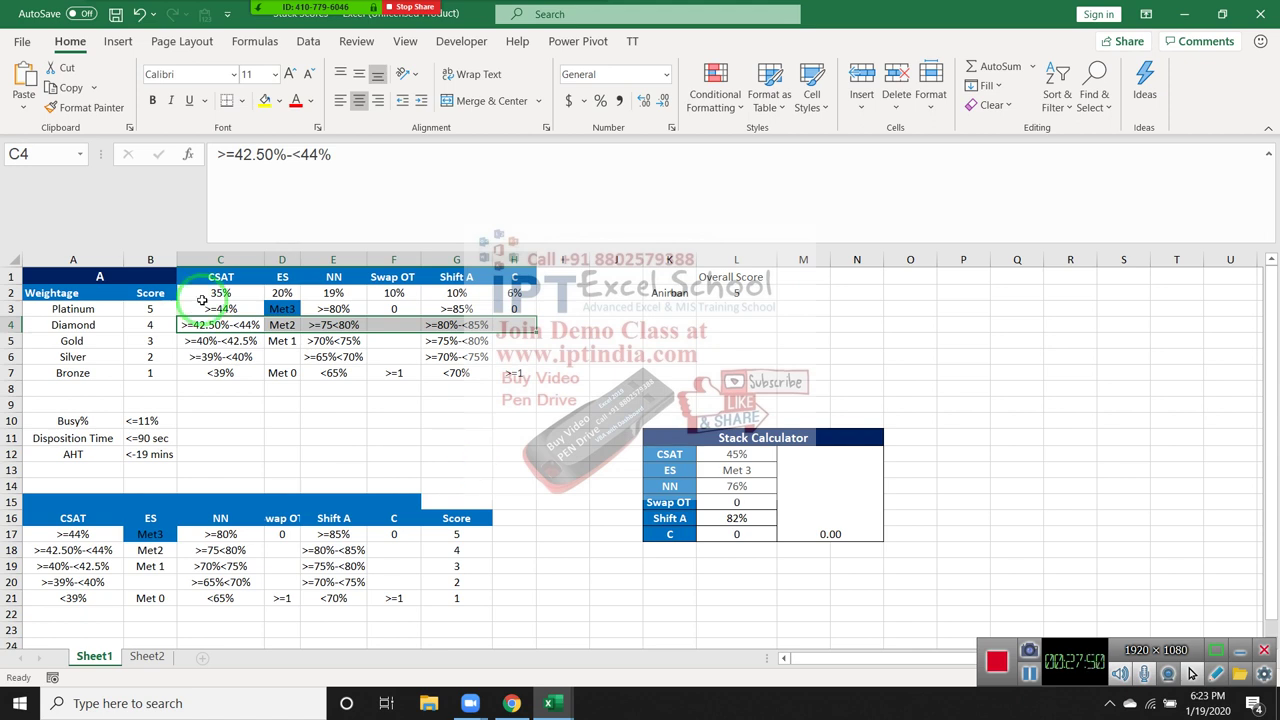
left_click(263, 310)
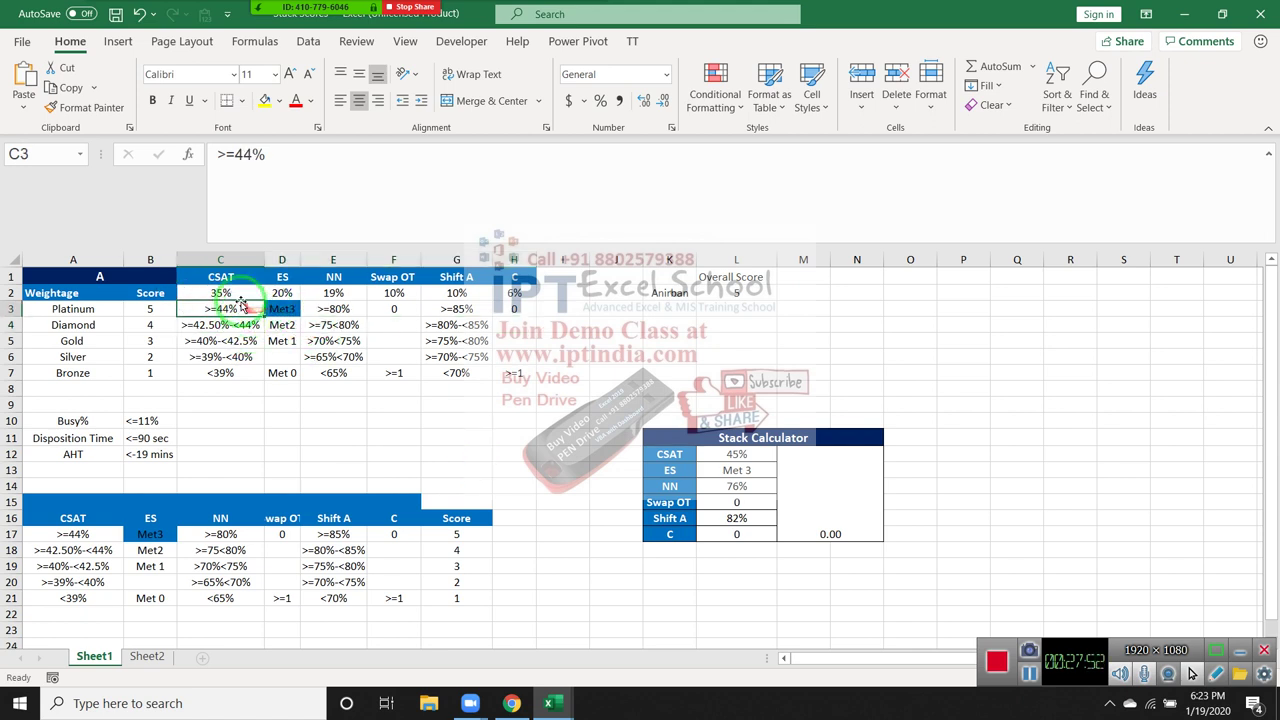
left_click(237, 309)
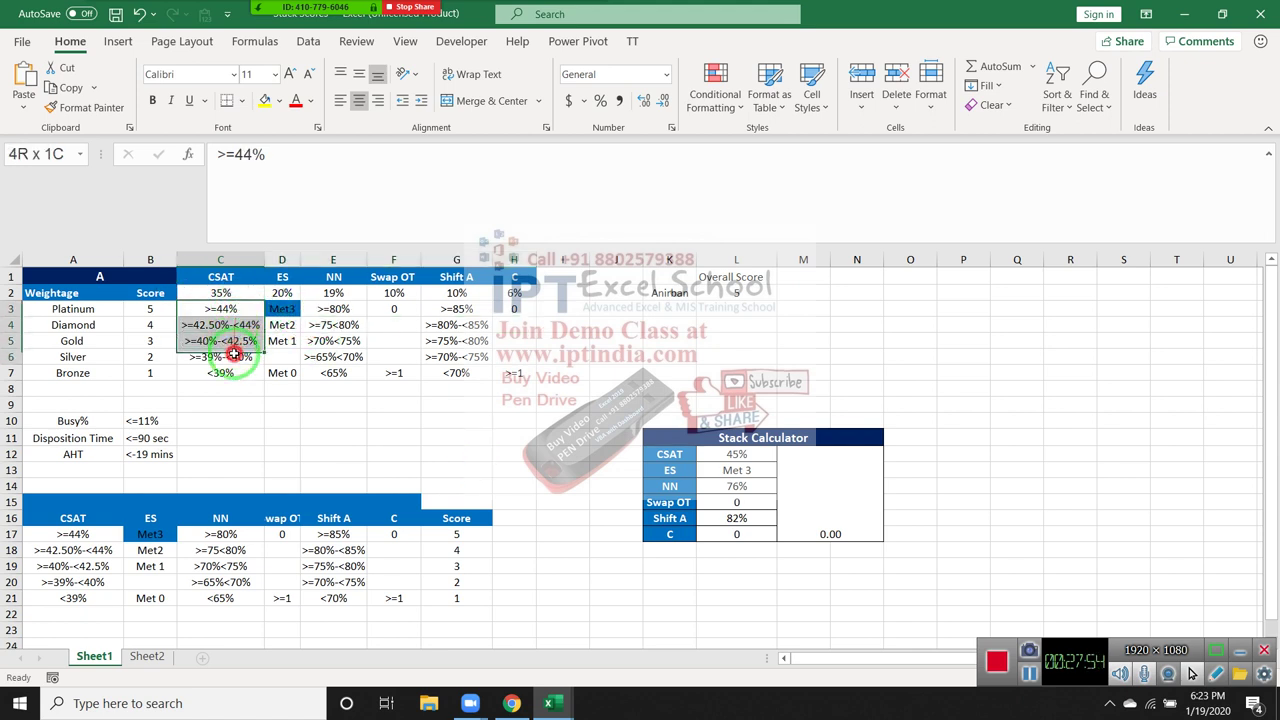
mouse_move(237, 309)
left_mouse_down()
mouse_move(229, 372)
mouse_move(274, 345)
mouse_move(276, 304)
left_mouse_up()
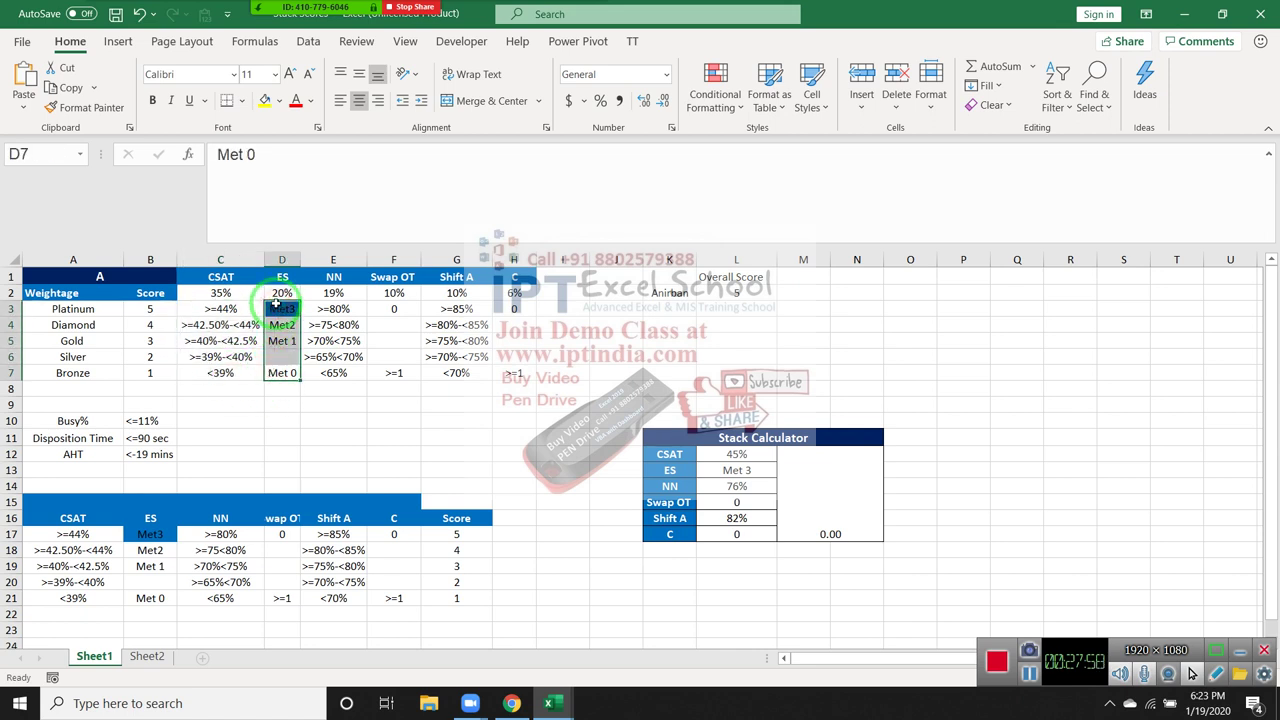
left_click_drag(331, 309, 323, 368)
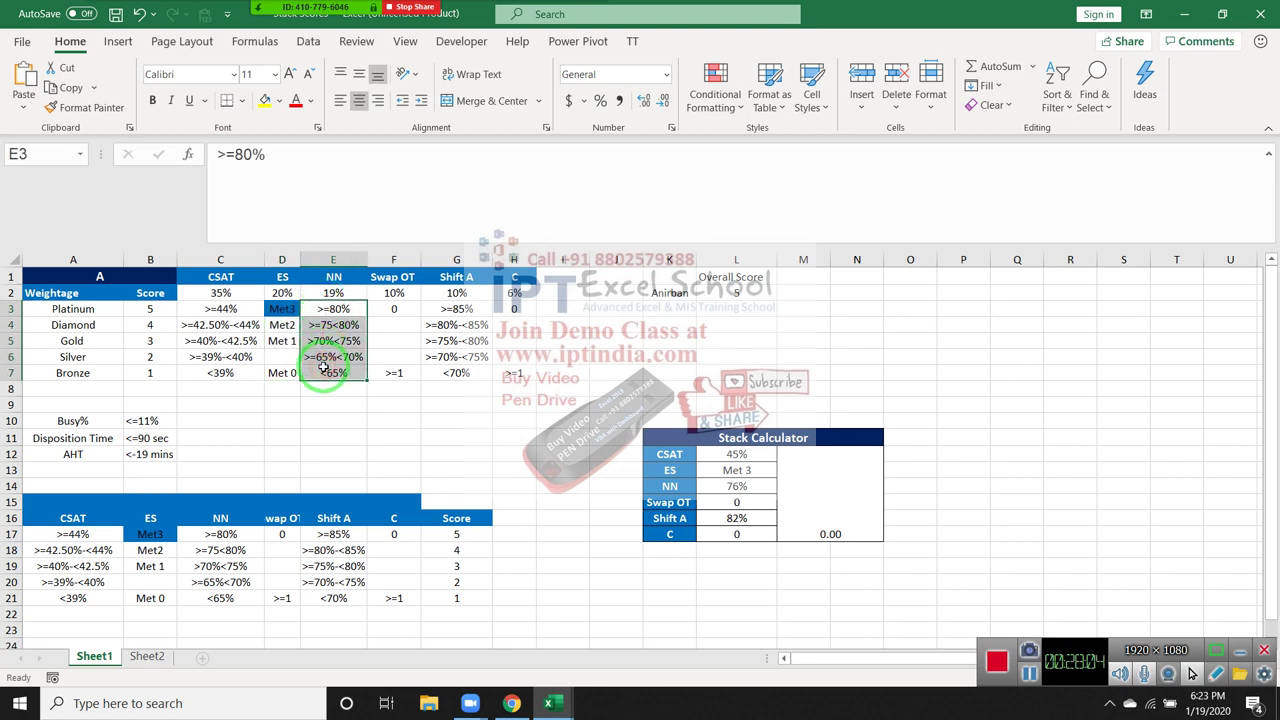
left_click_drag(225, 309, 504, 373)
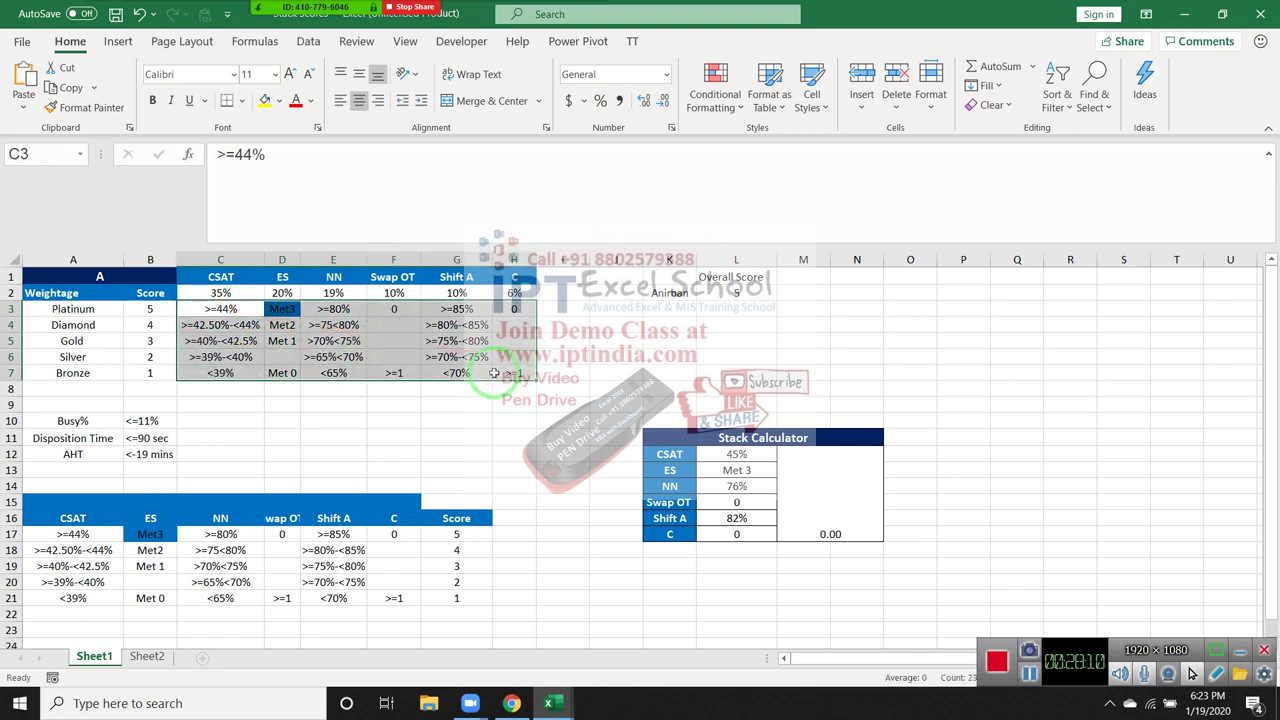
Step: Discard the stray 47 typed in N4 and set CSAT in L12 to 48%
left_click(835, 328)
type("4")
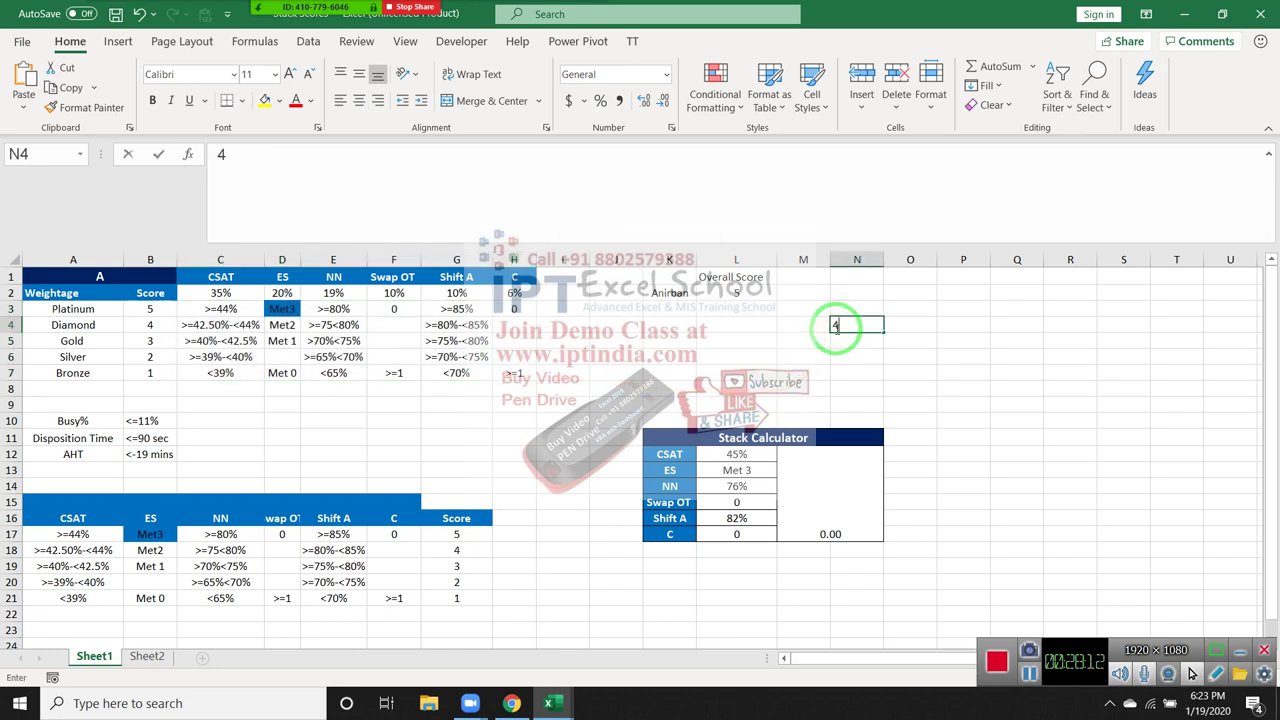
type("7")
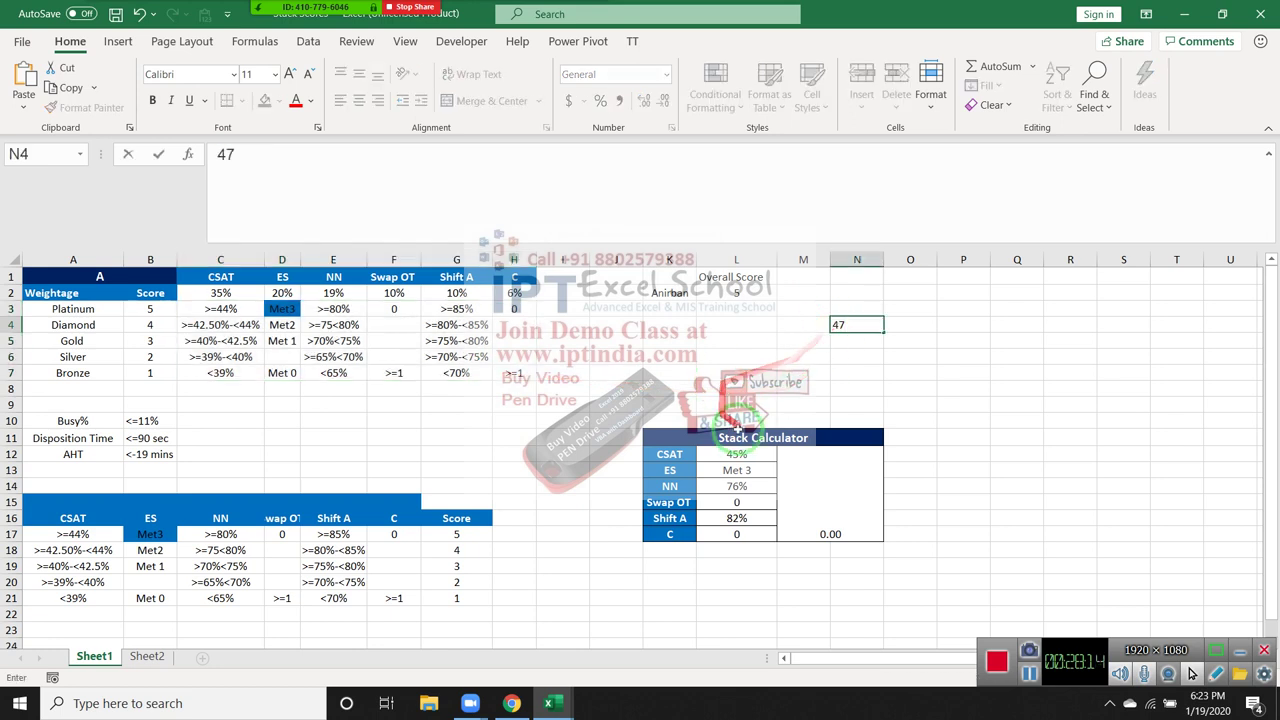
key("Escape")
left_click(745, 455)
type("48")
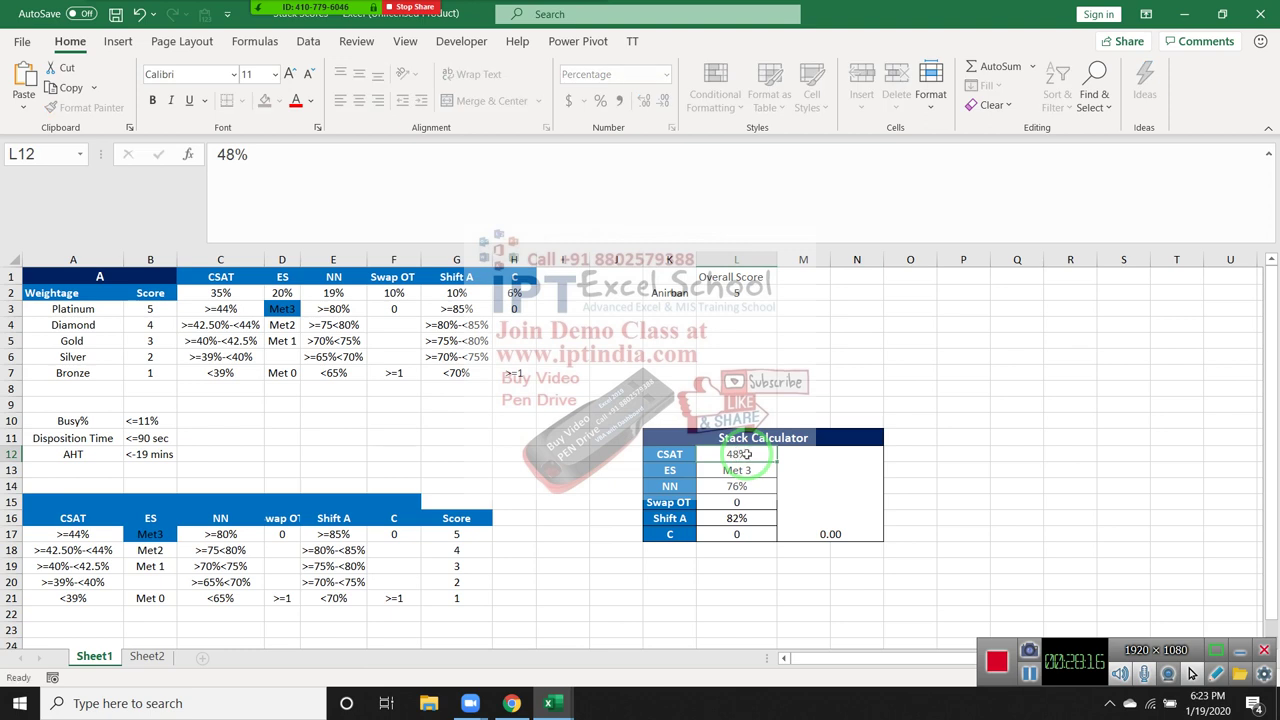
key("Return")
key("Return")
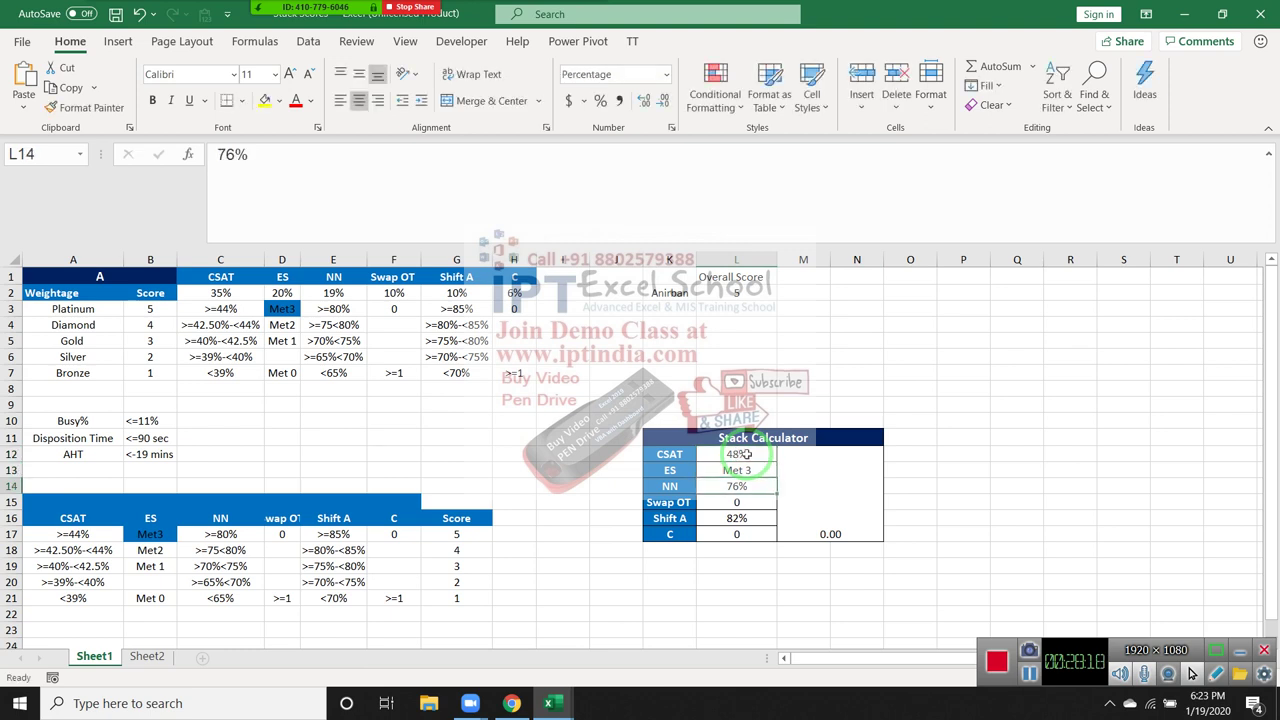
Step: Enter 30% for NN, 20% for Shift A and 2 for C
type("30")
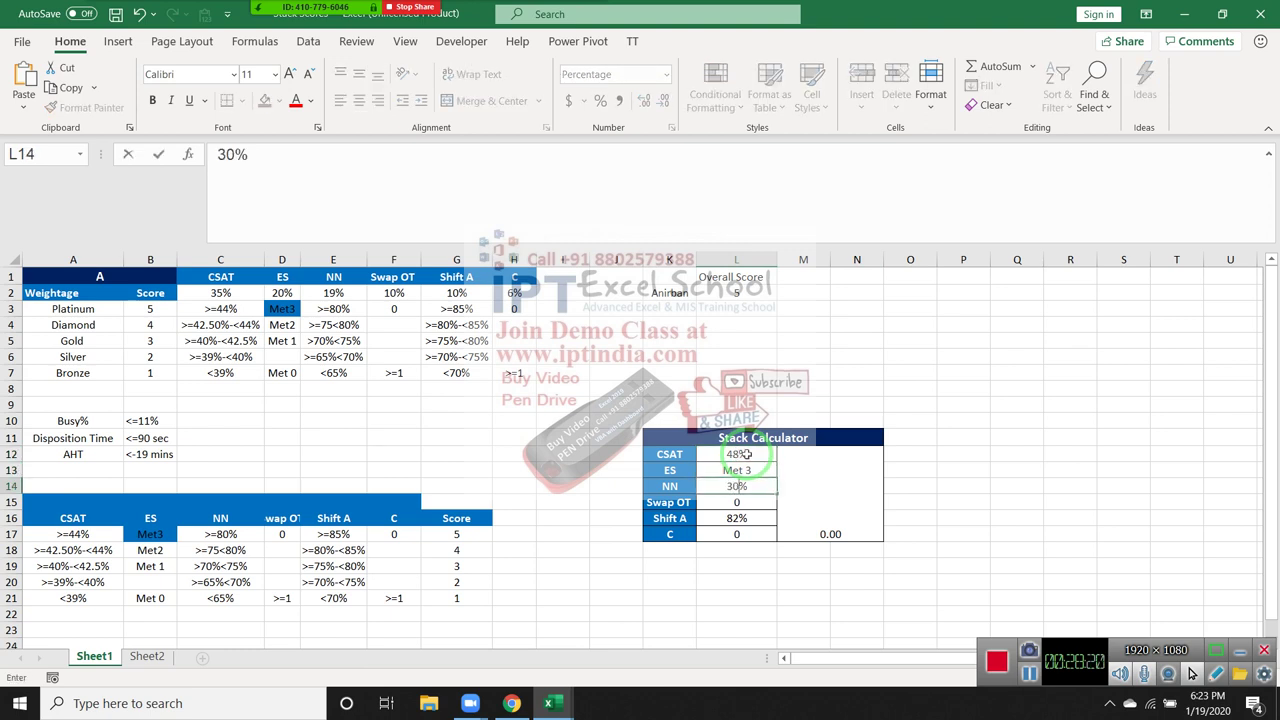
key("Return")
key("Return")
type("20")
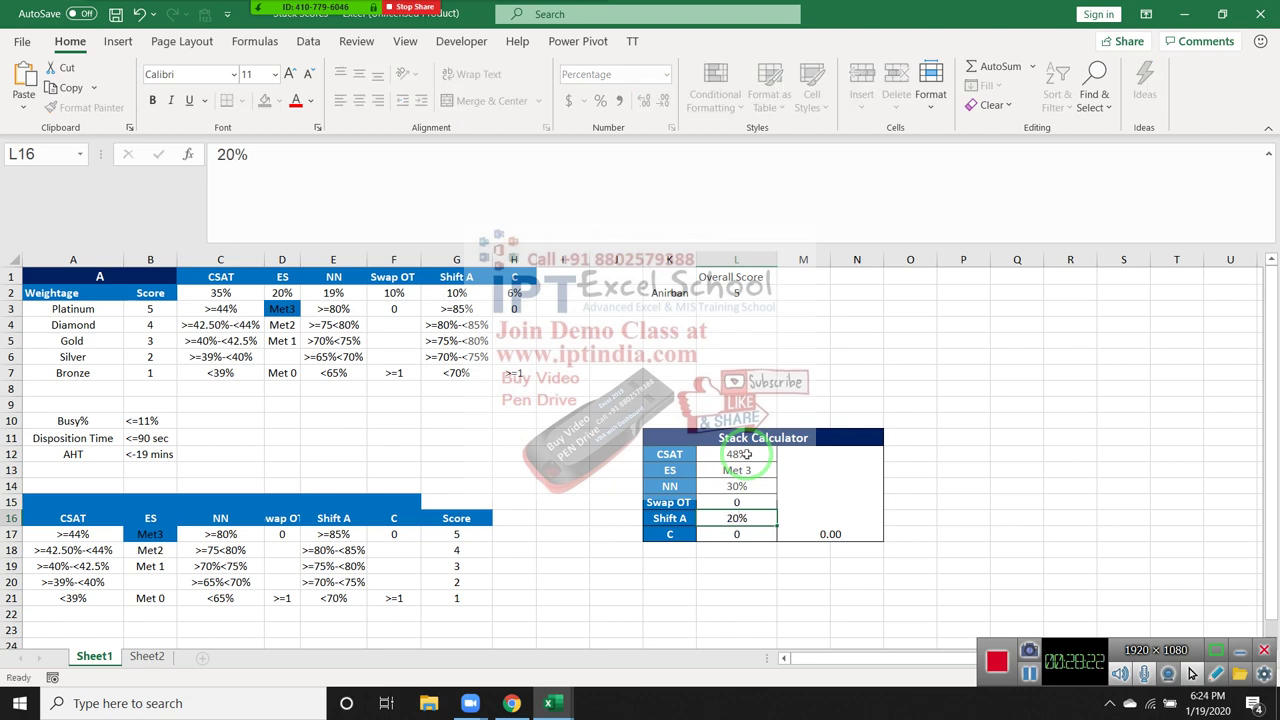
key("Return")
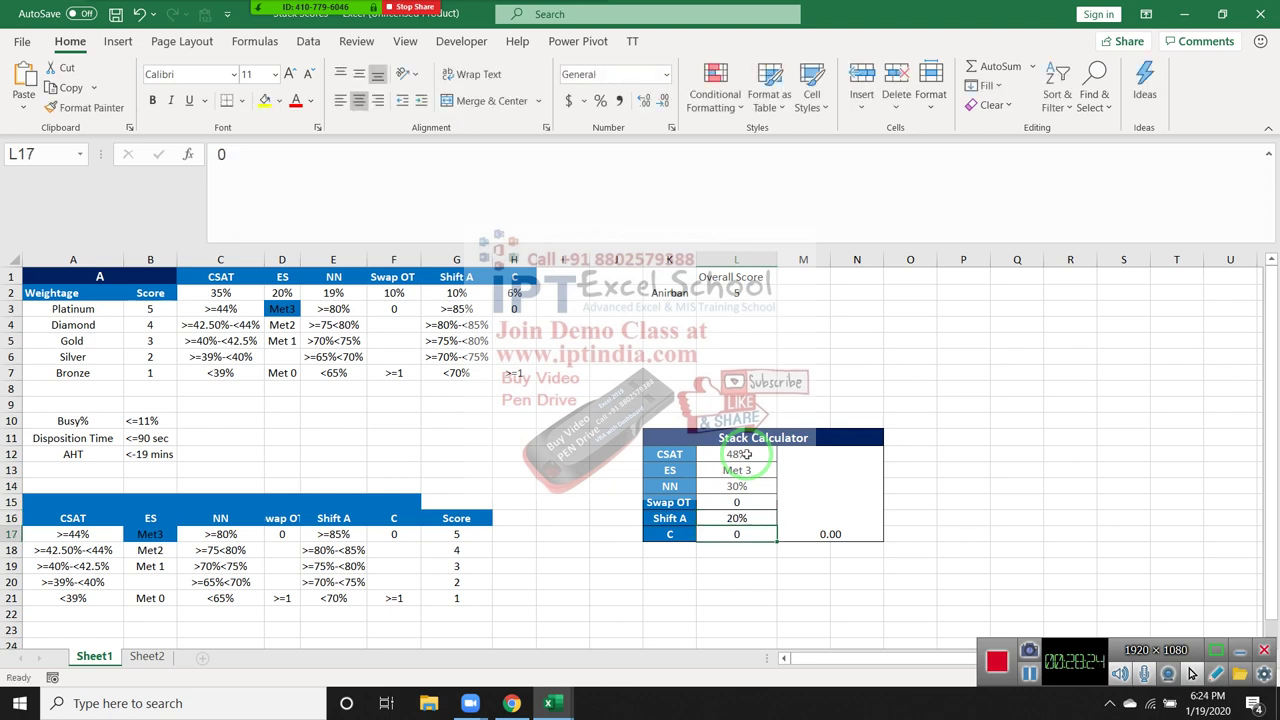
type("2")
key("Return")
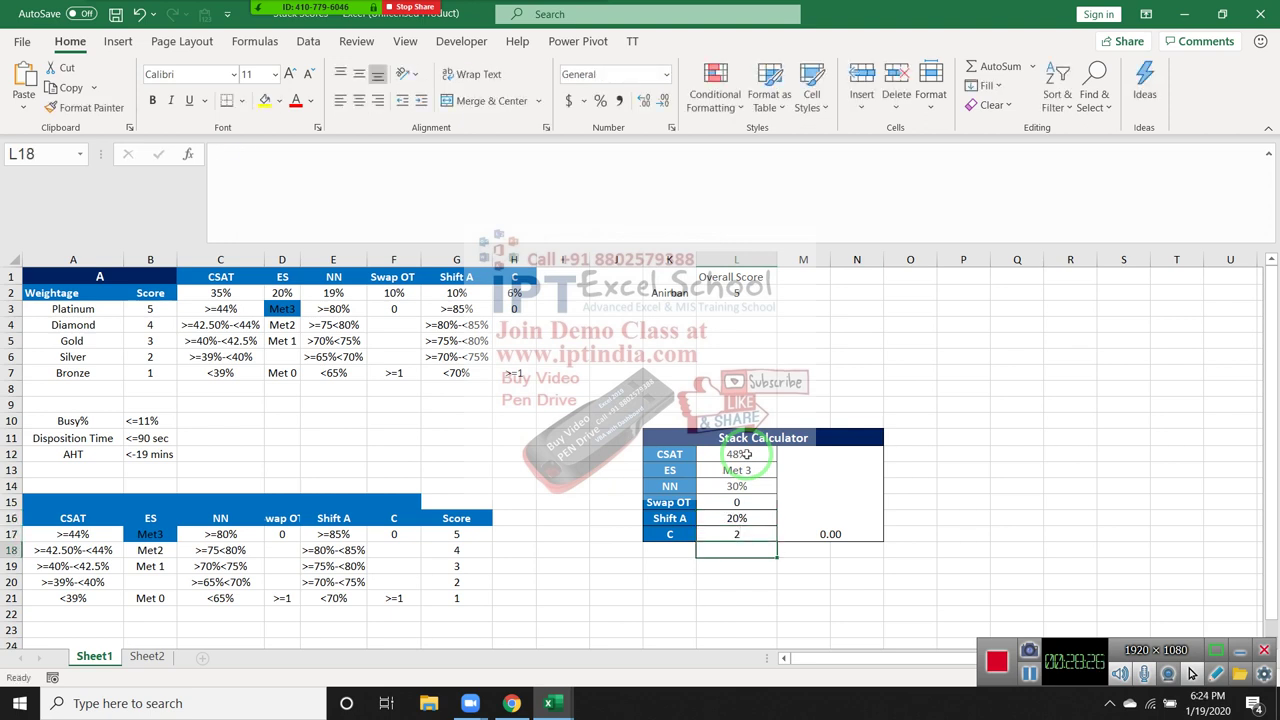
left_click(918, 492)
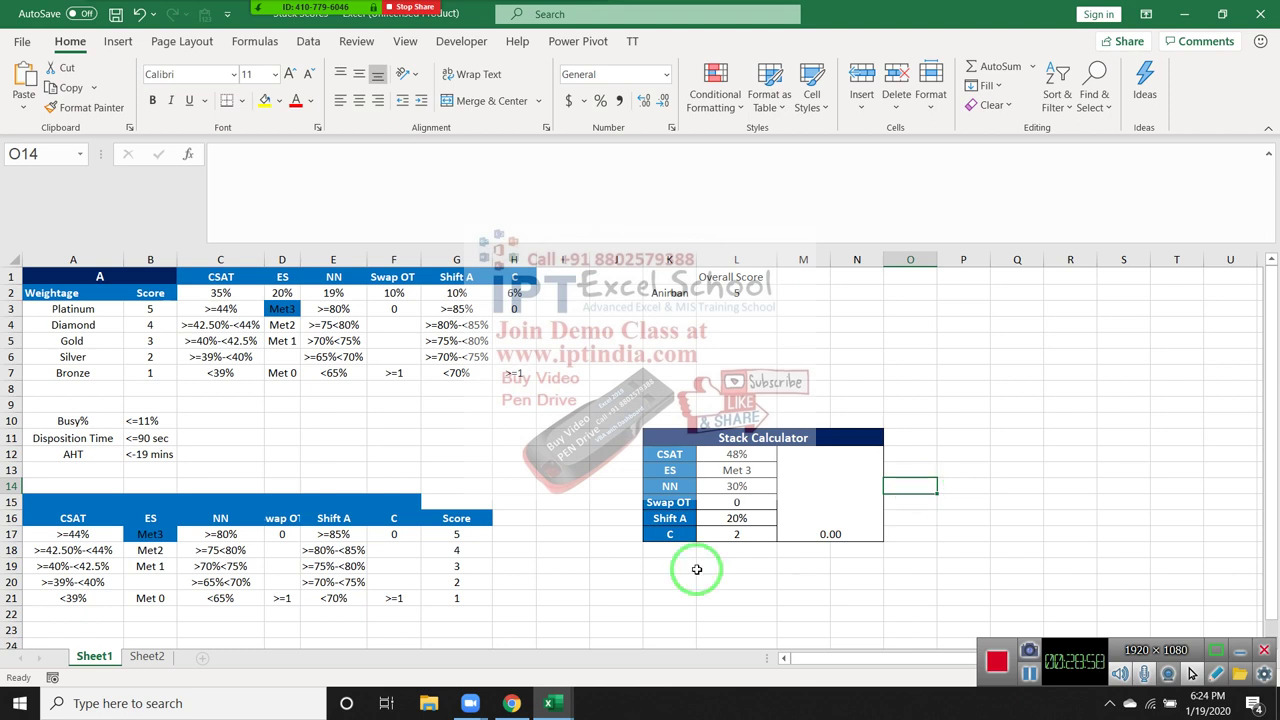
left_click_drag(160, 308, 158, 373)
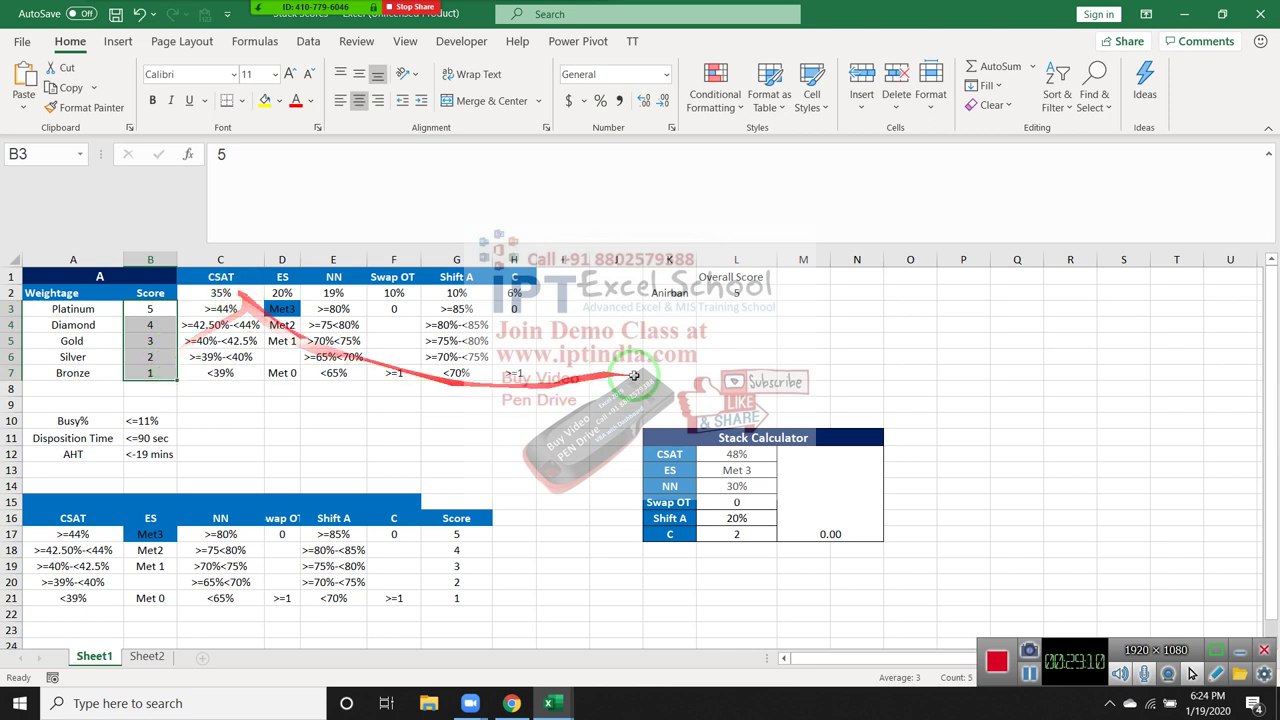
left_click_drag(736, 454, 737, 531)
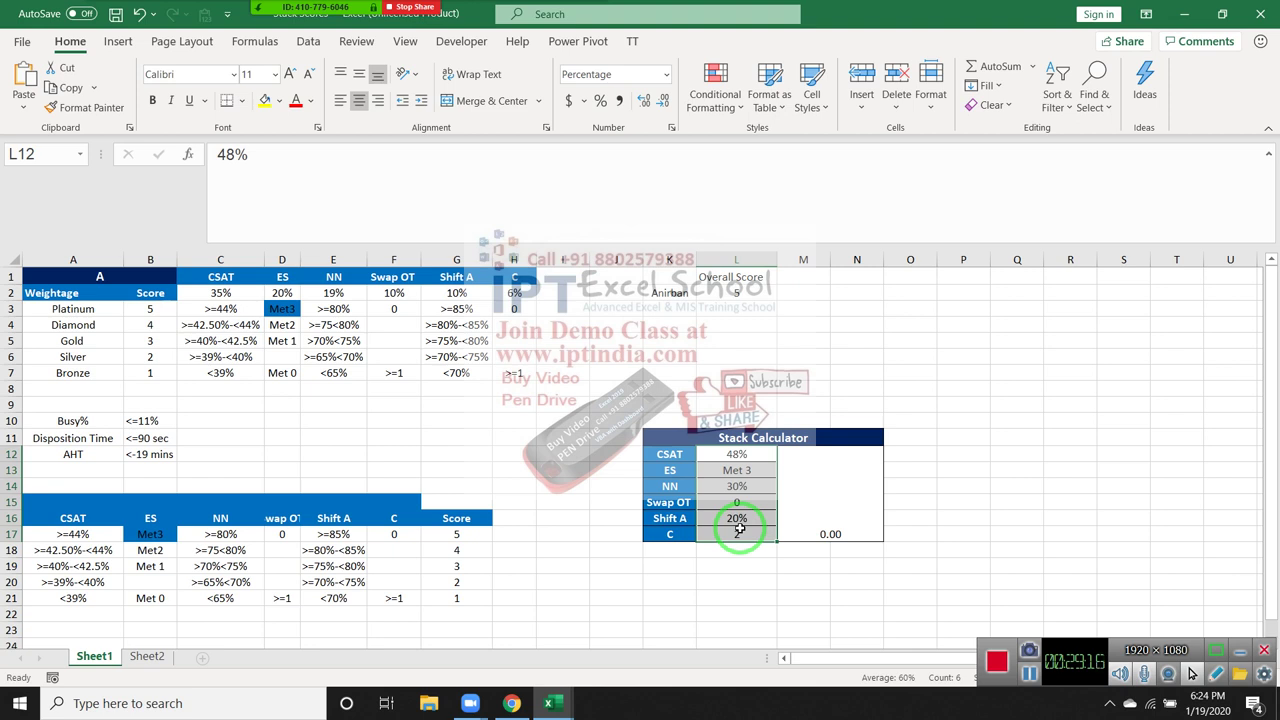
left_click(902, 510)
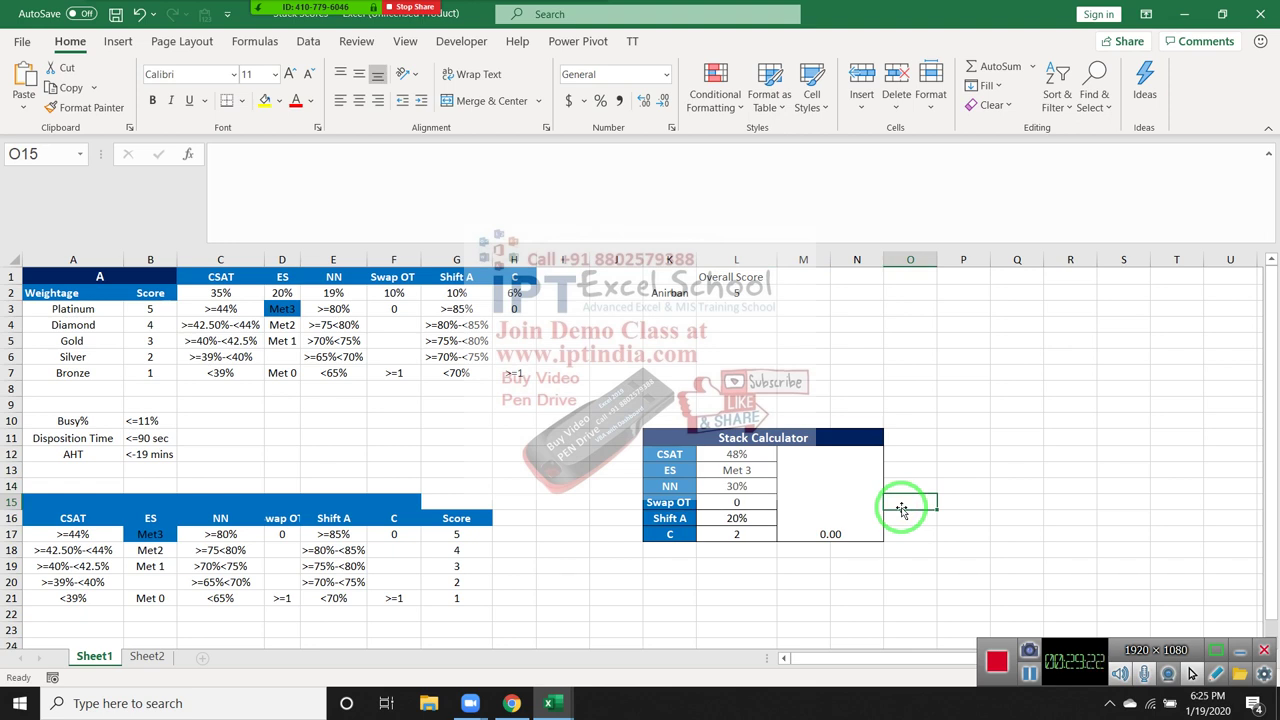
Step: Revert the calculator's CSAT value in L12 to 44%, then highlight the Score values B3:B7
mouse_move(736, 454)
left_mouse_down()
mouse_move(743, 512)
mouse_move(685, 534)
left_mouse_up()
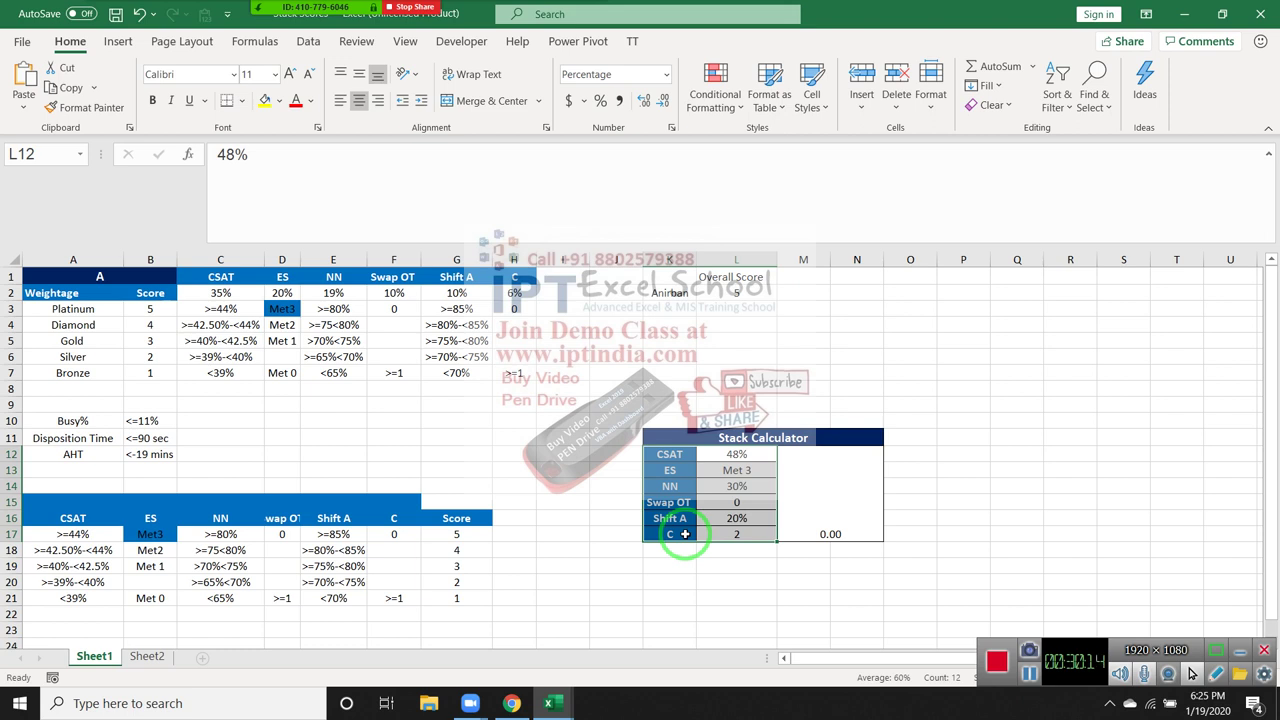
key("ctrl+z")
key("ctrl+z")
key("Escape")
key("Down")
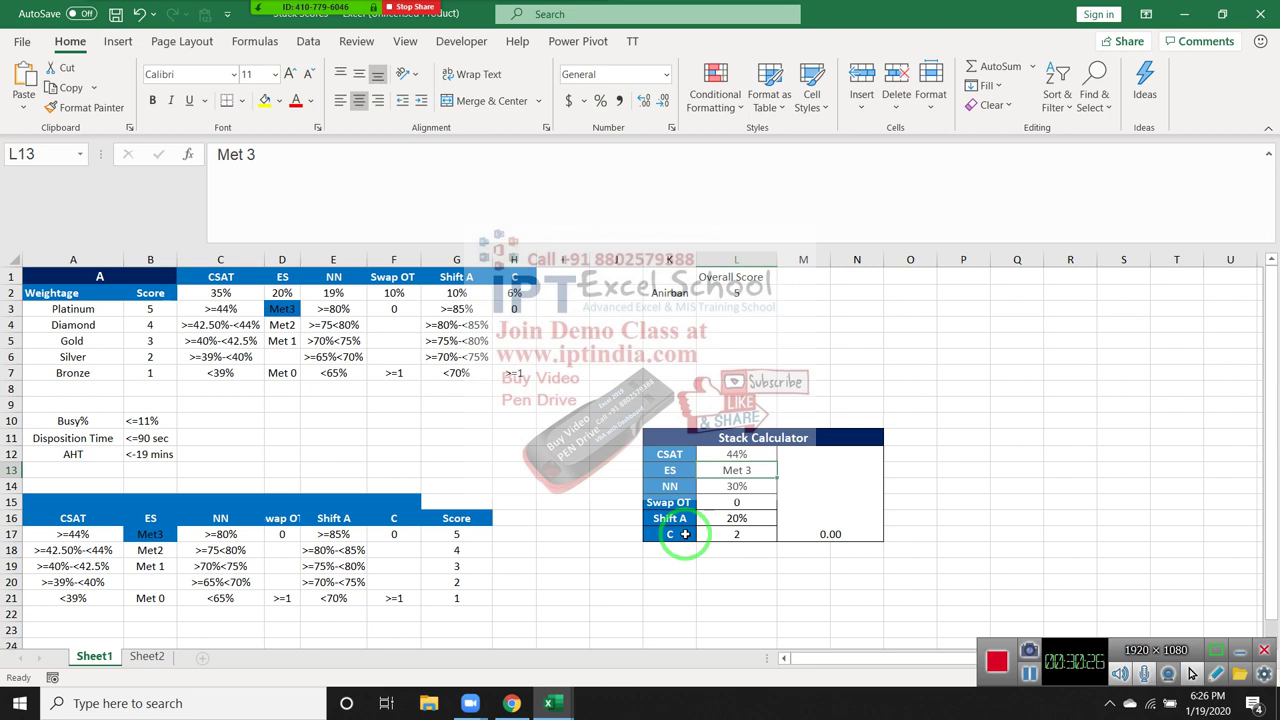
left_click_drag(148, 309, 149, 367)
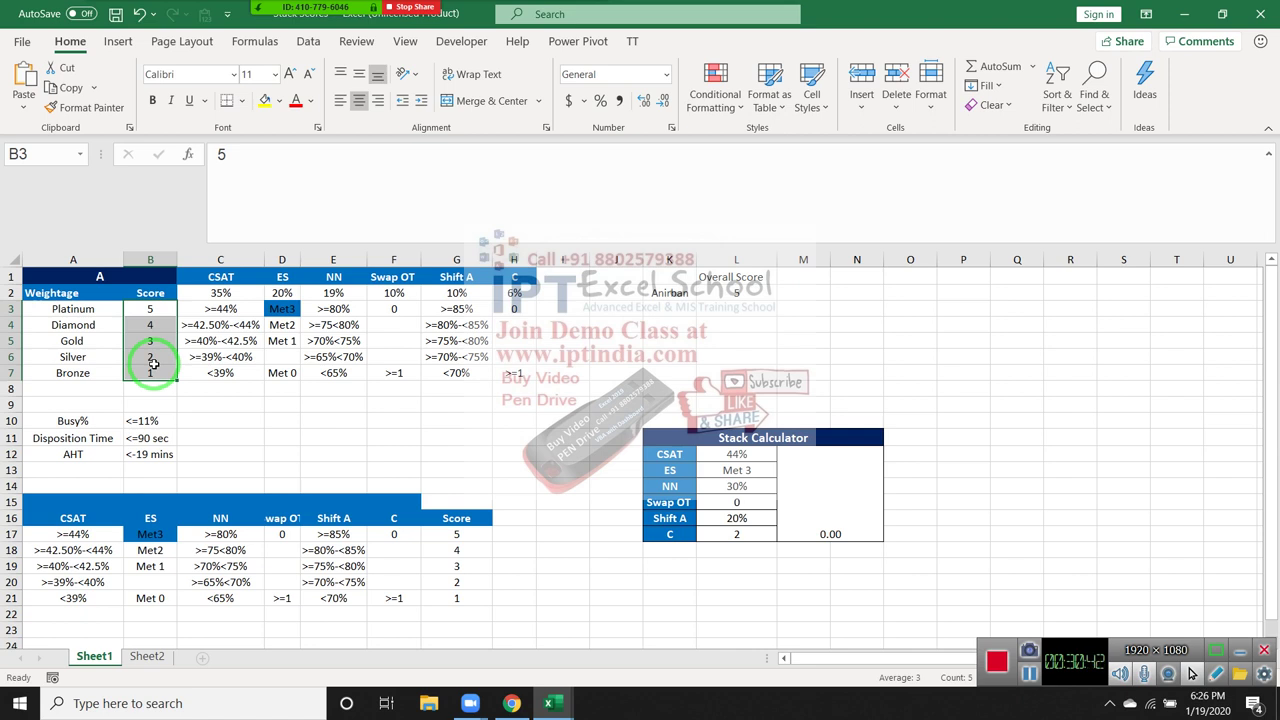
Step: Enter tier score 5 in O12 for CSAT and 5 in O13 for ES
left_click(226, 311)
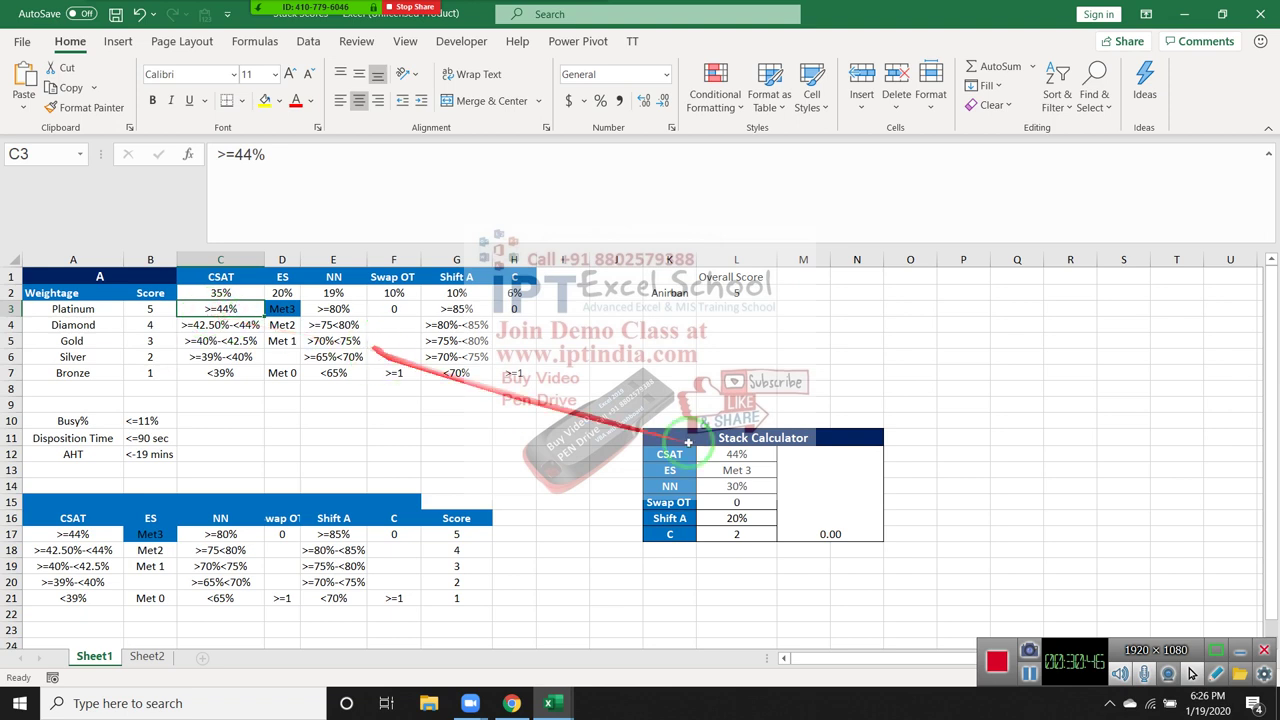
left_click(727, 460)
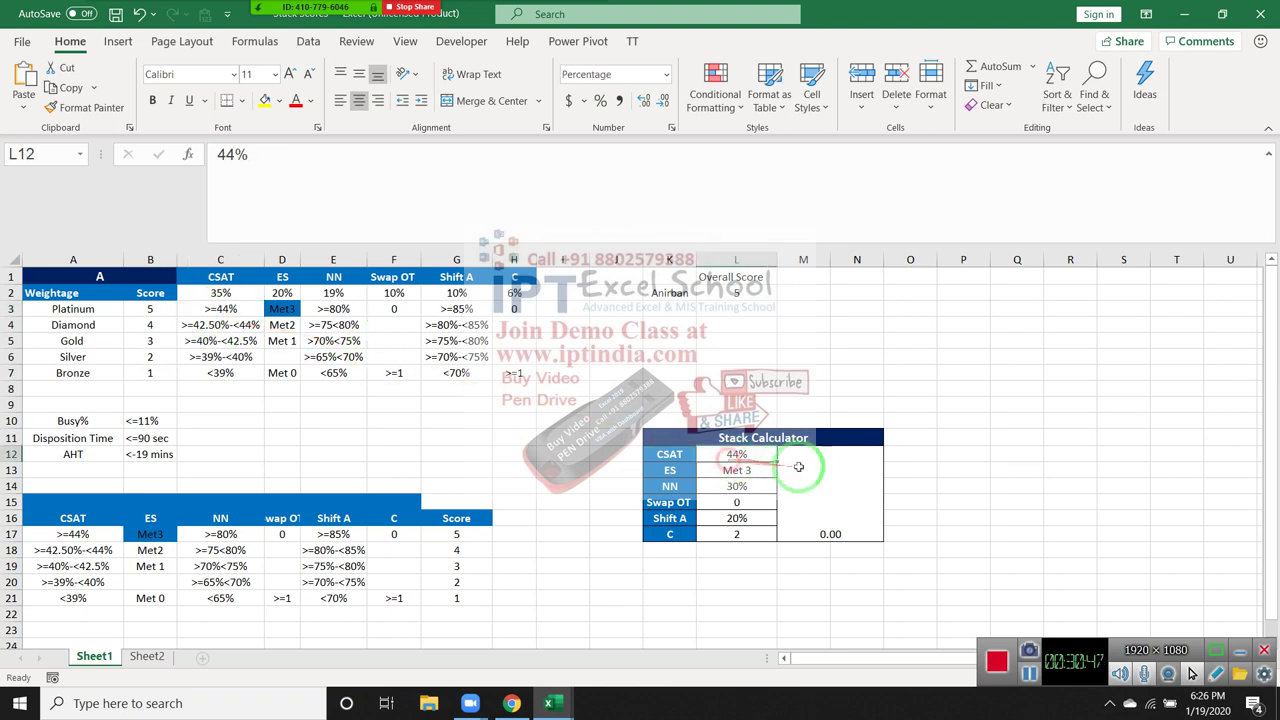
left_click(908, 459)
type("5")
key("Return")
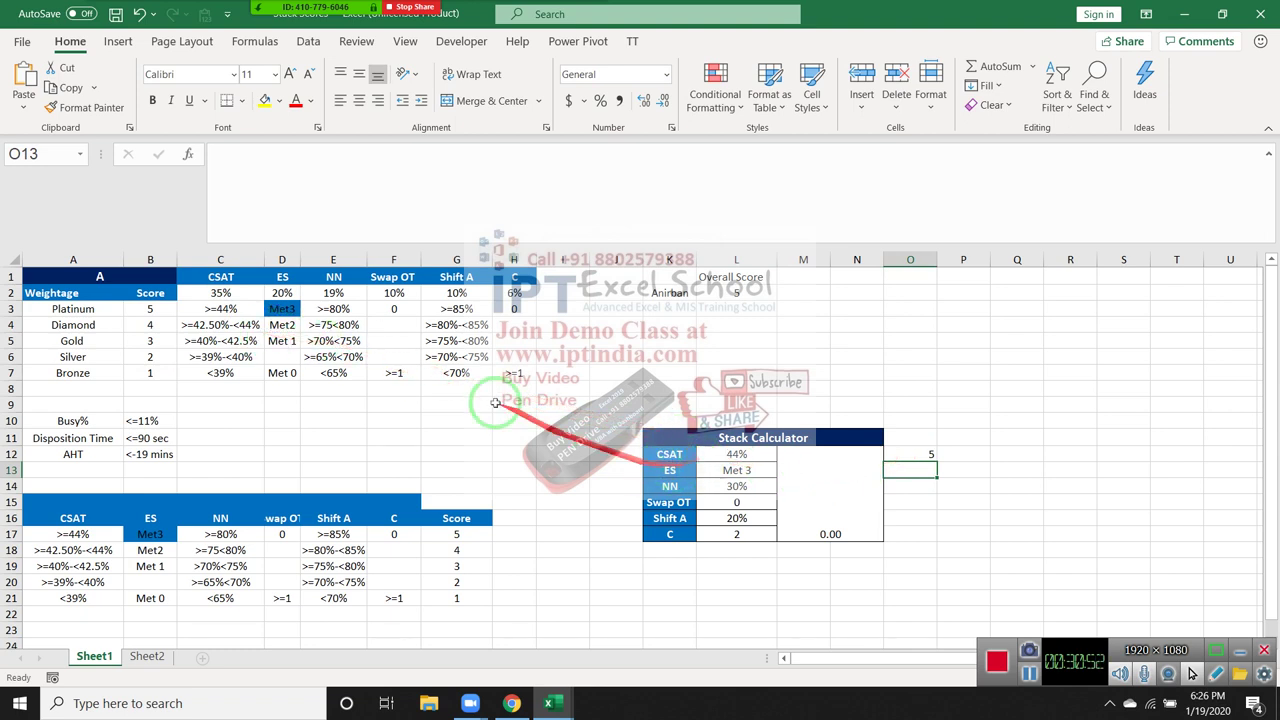
left_click(736, 470)
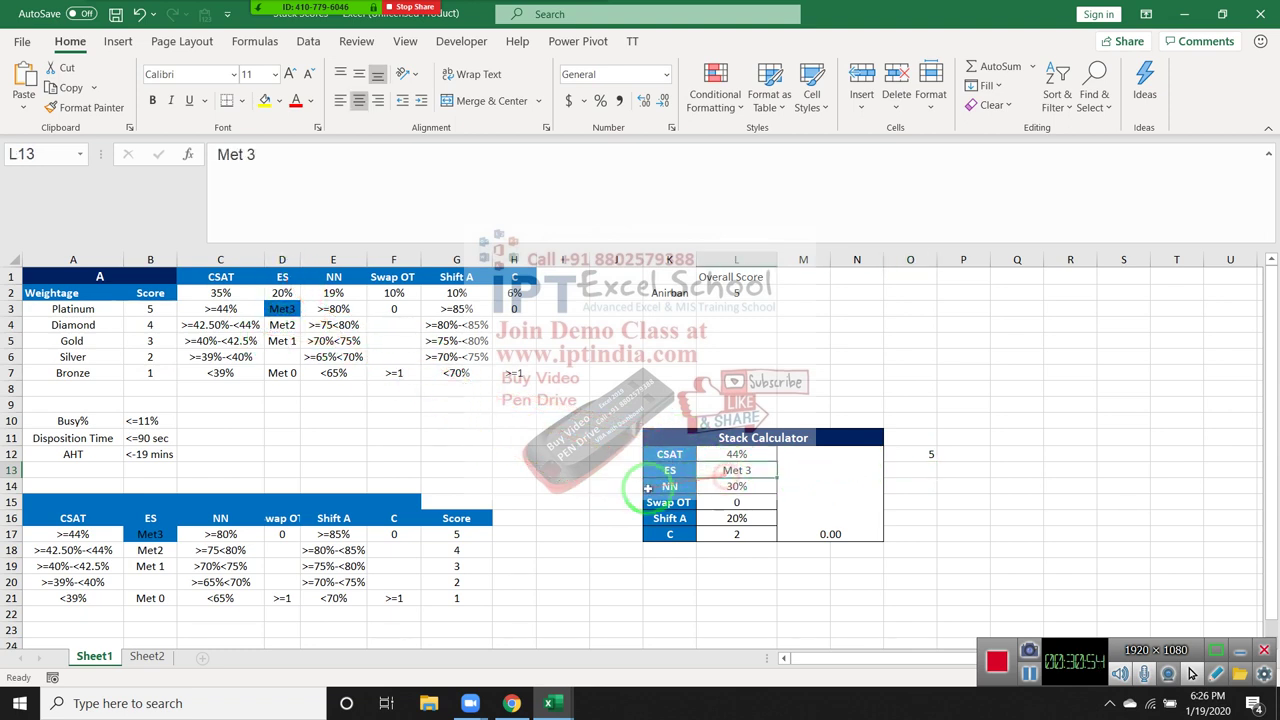
left_click(931, 470)
type("5")
left_click(916, 486)
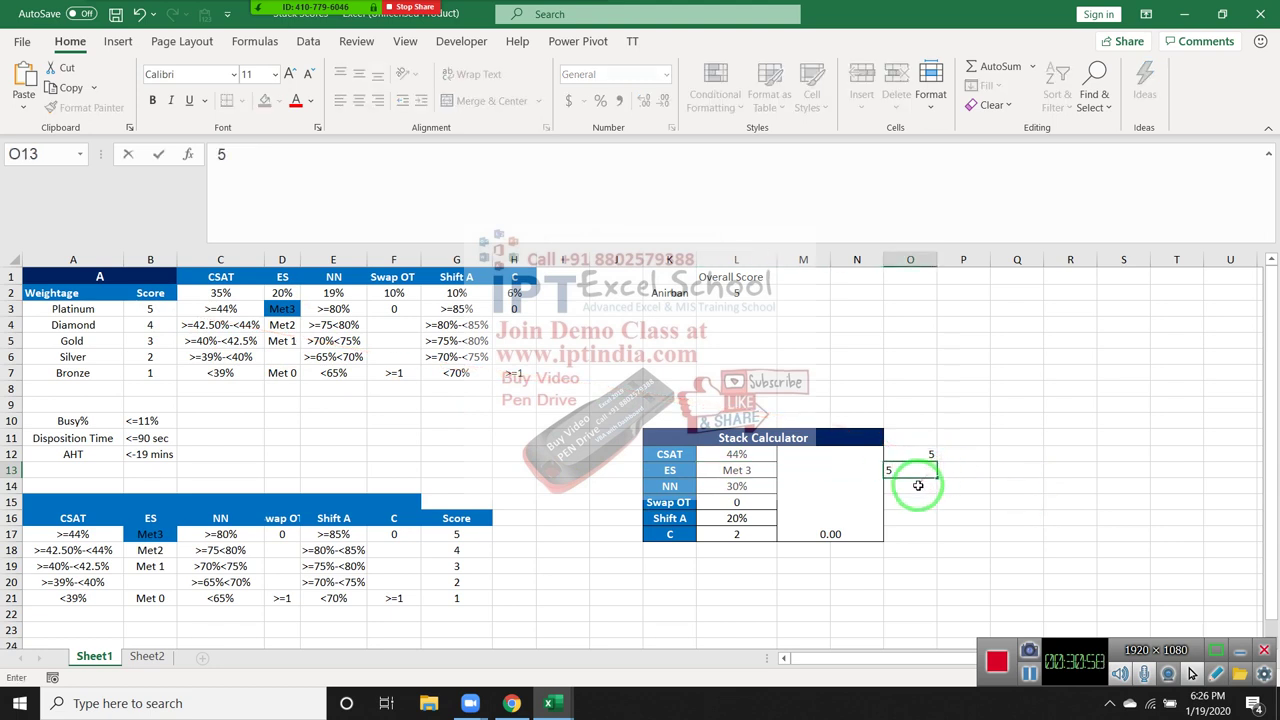
Step: Enter tier score 1 in O14 for NN and 5 in O15 for Swap OT
left_click(669, 486)
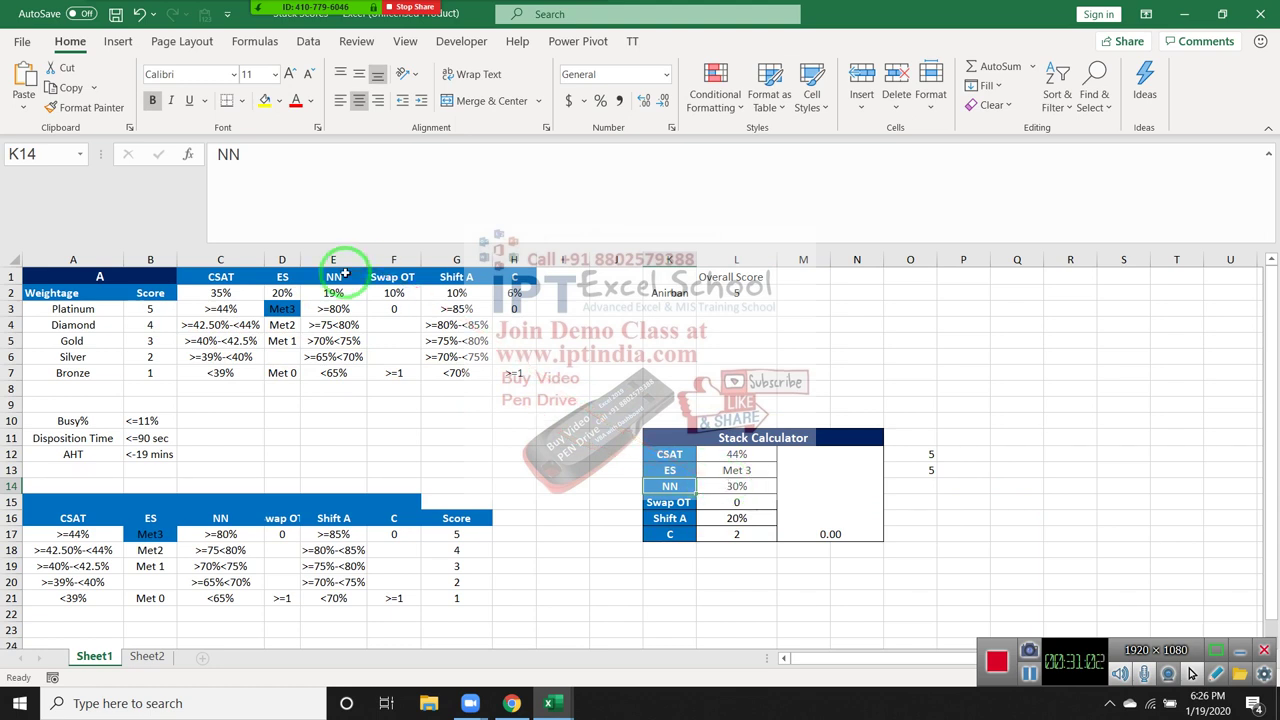
left_click(333, 372)
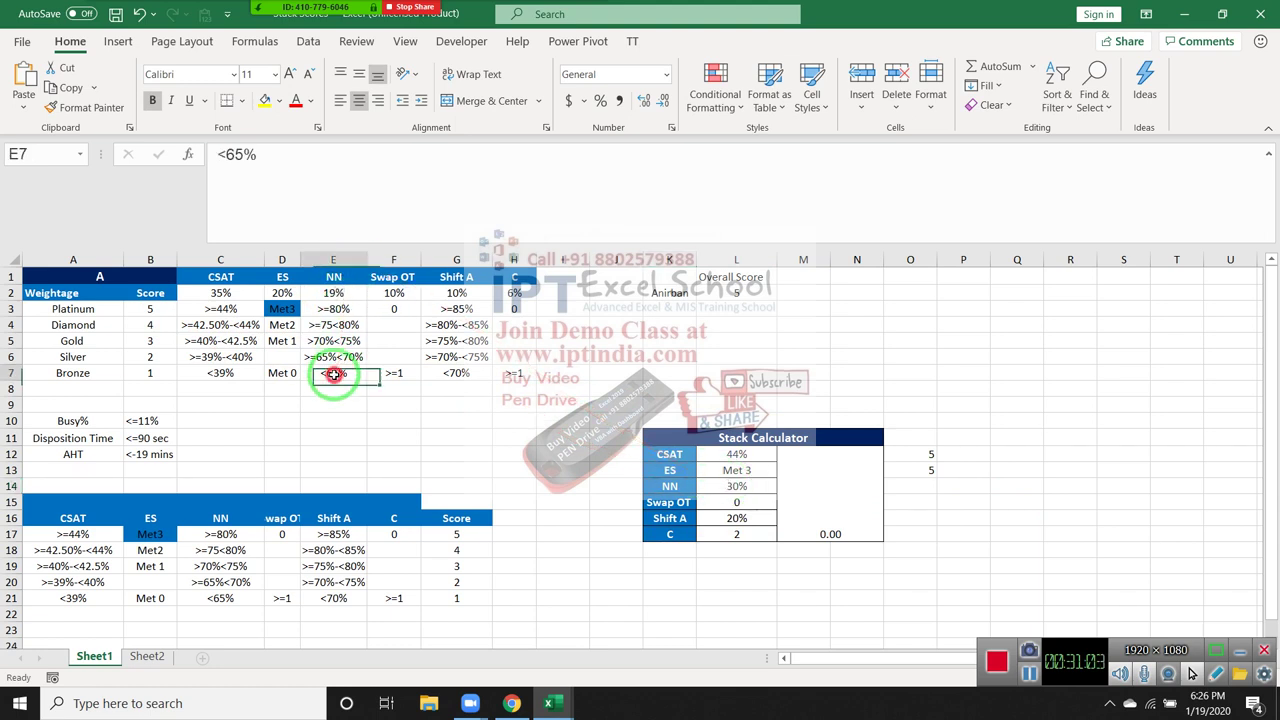
left_click(920, 484)
type("1")
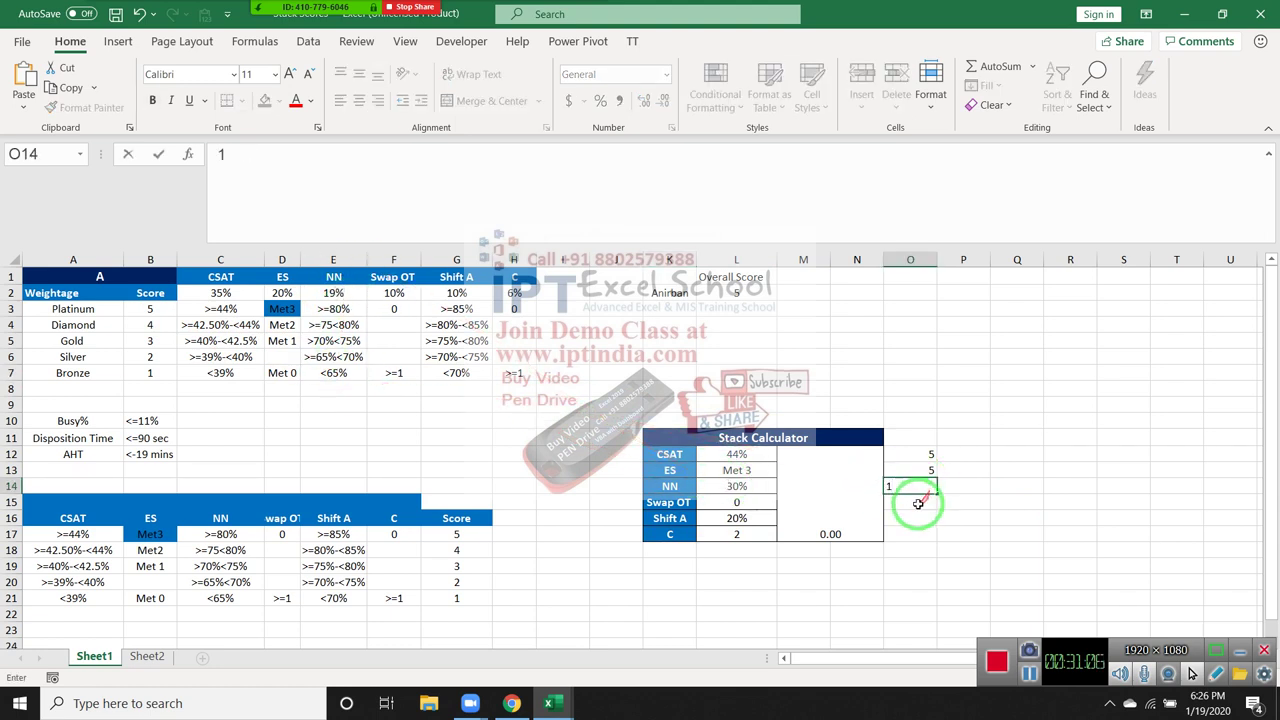
key("Return")
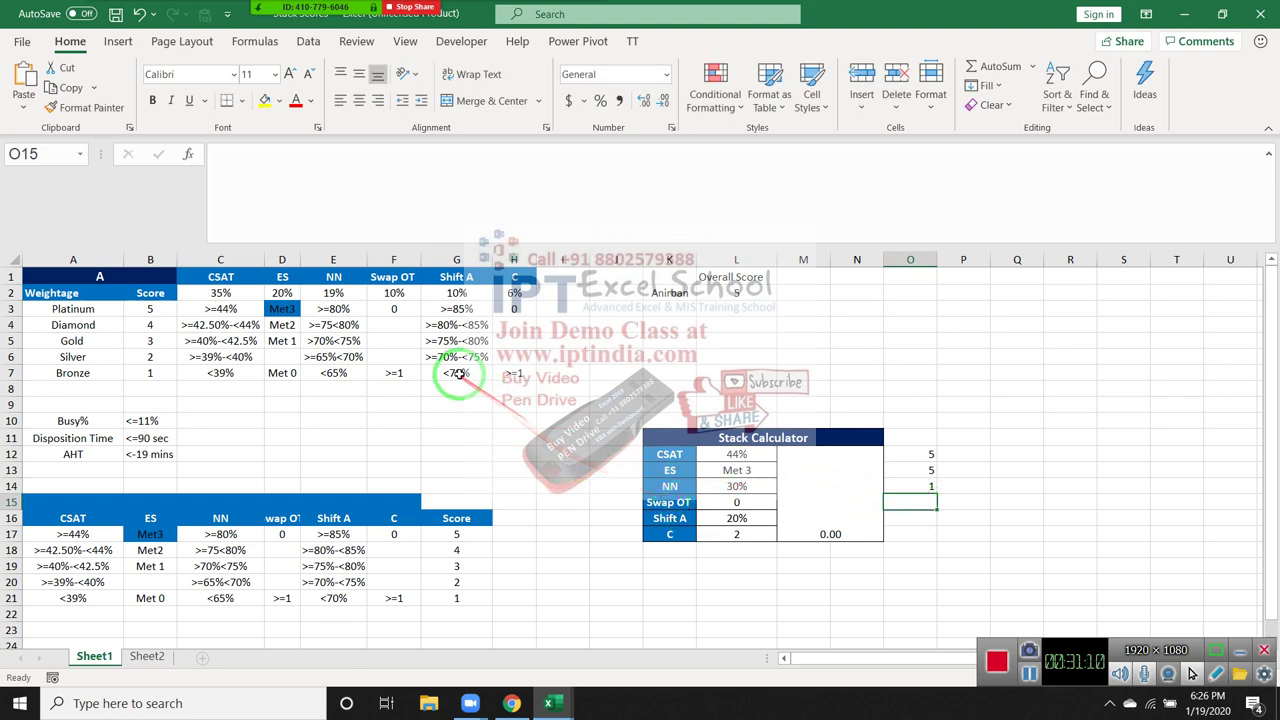
left_click(397, 310)
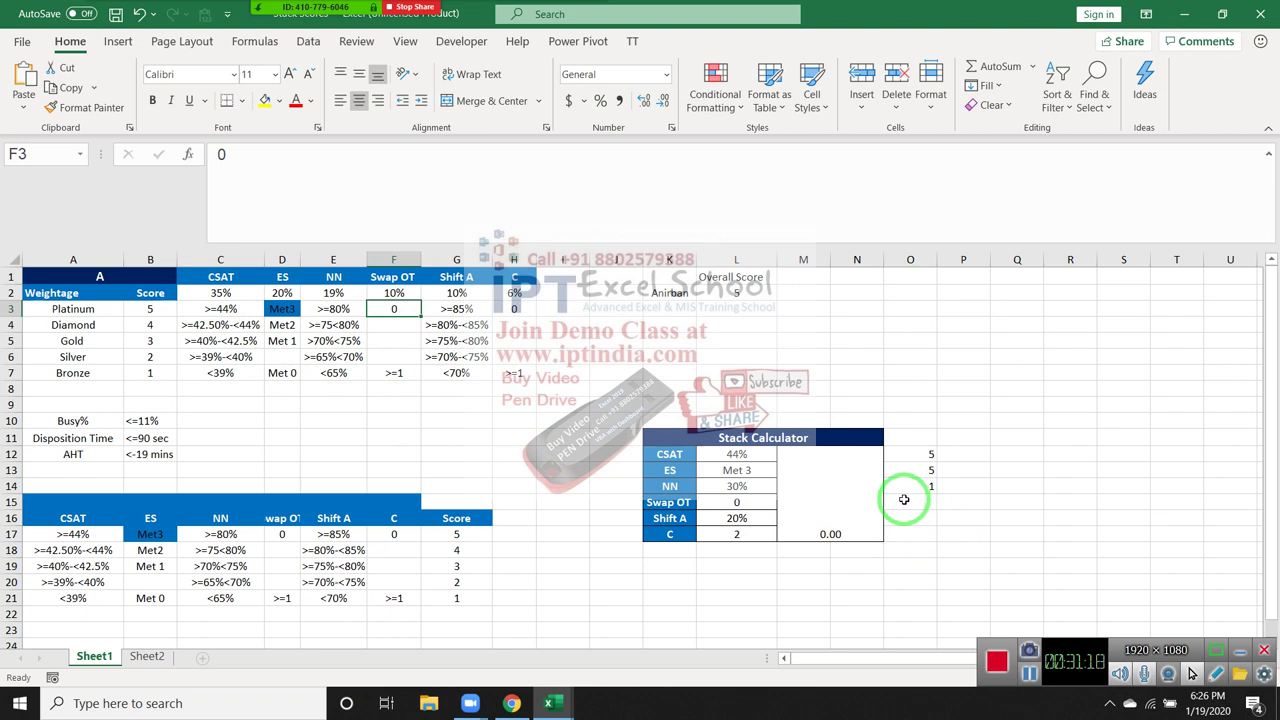
left_click(904, 500)
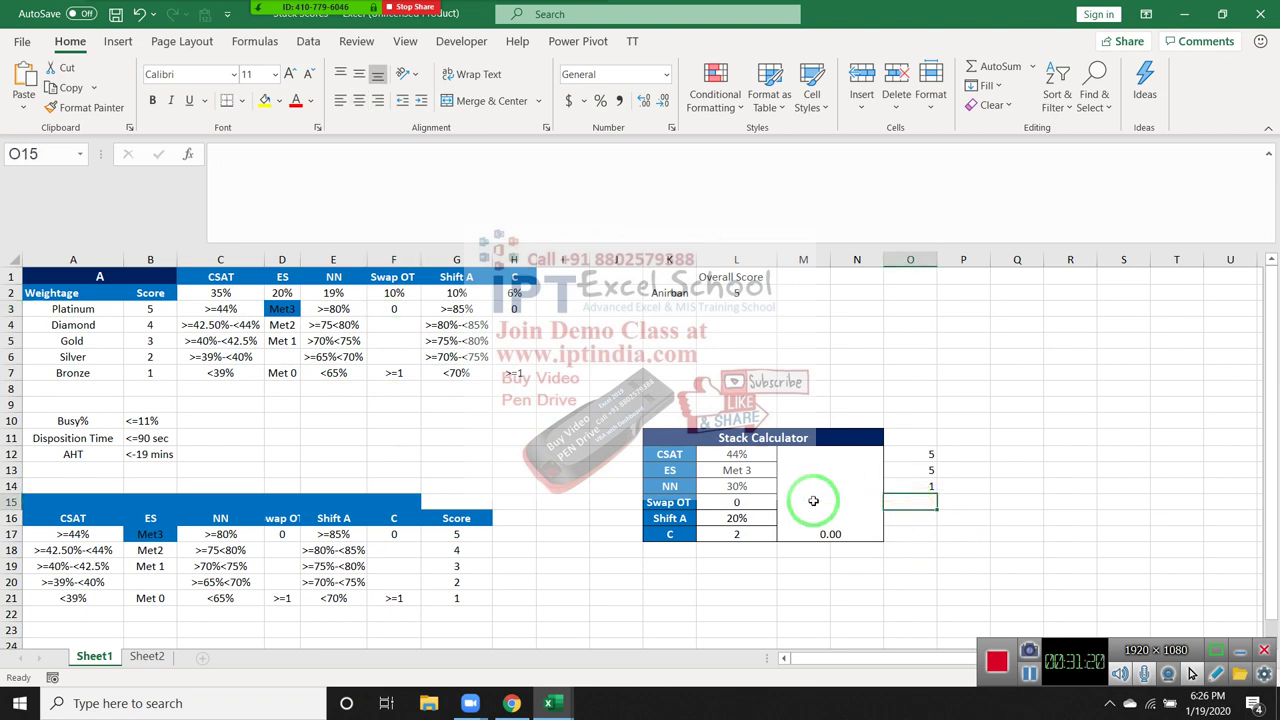
type("5")
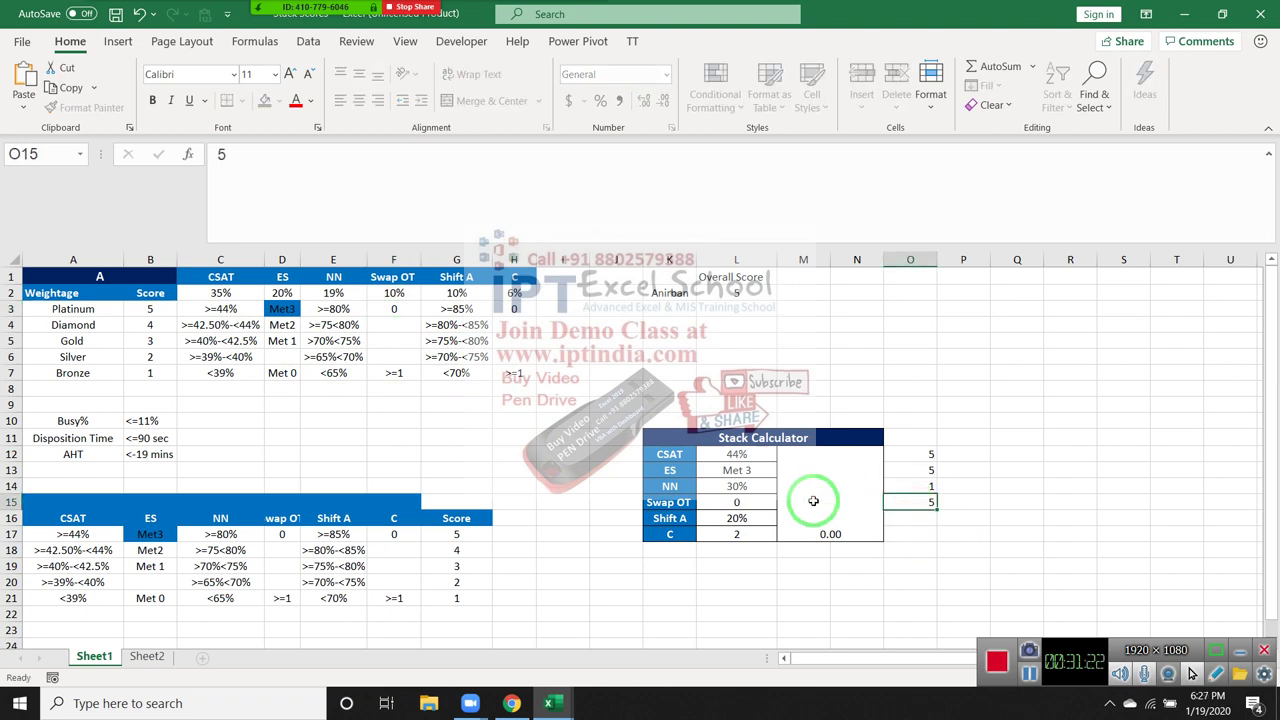
key("Return")
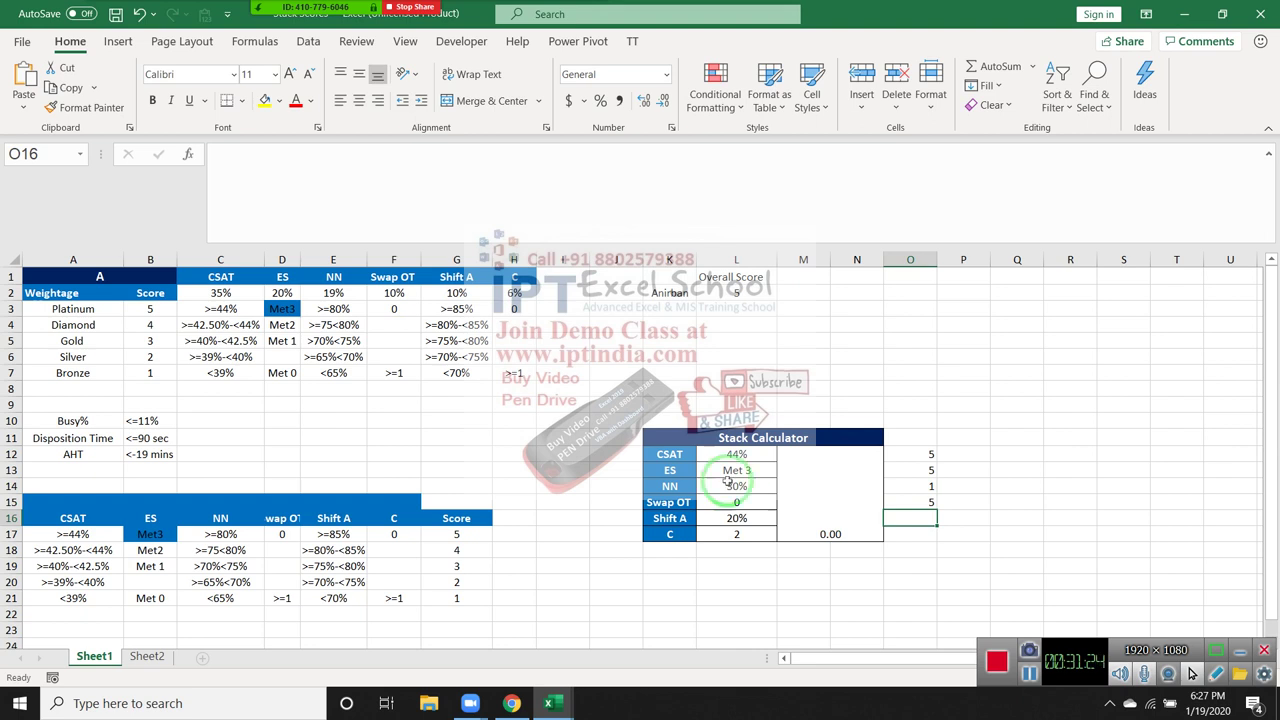
Step: Review the Swap OT criteria in column F against the calculator's Swap OT value 0
left_click_drag(392, 324, 390, 356)
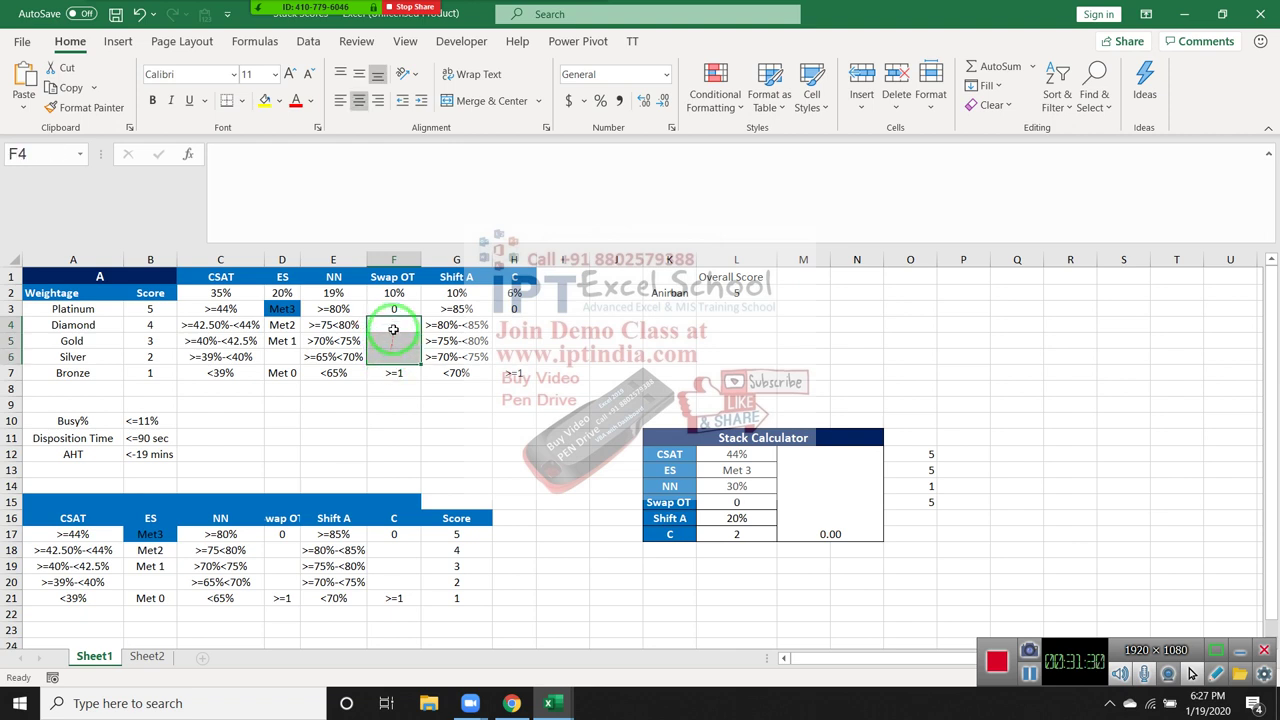
left_click(393, 329)
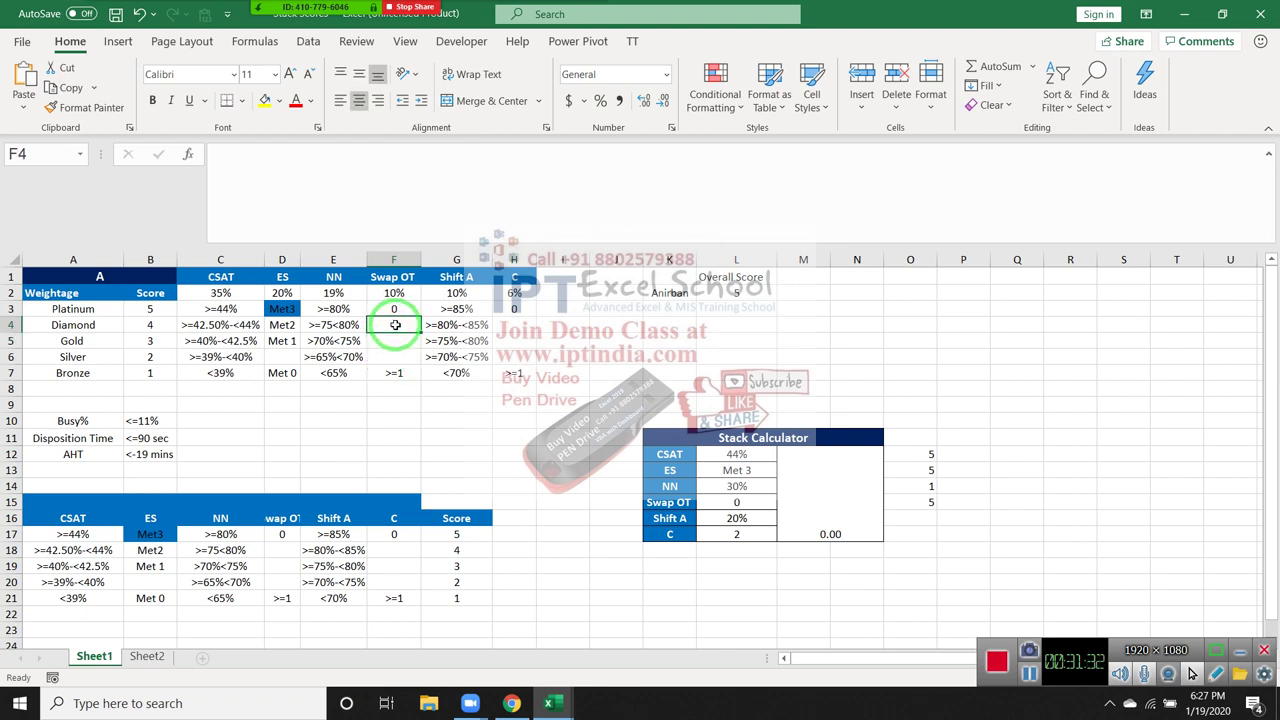
left_click_drag(155, 326, 737, 490)
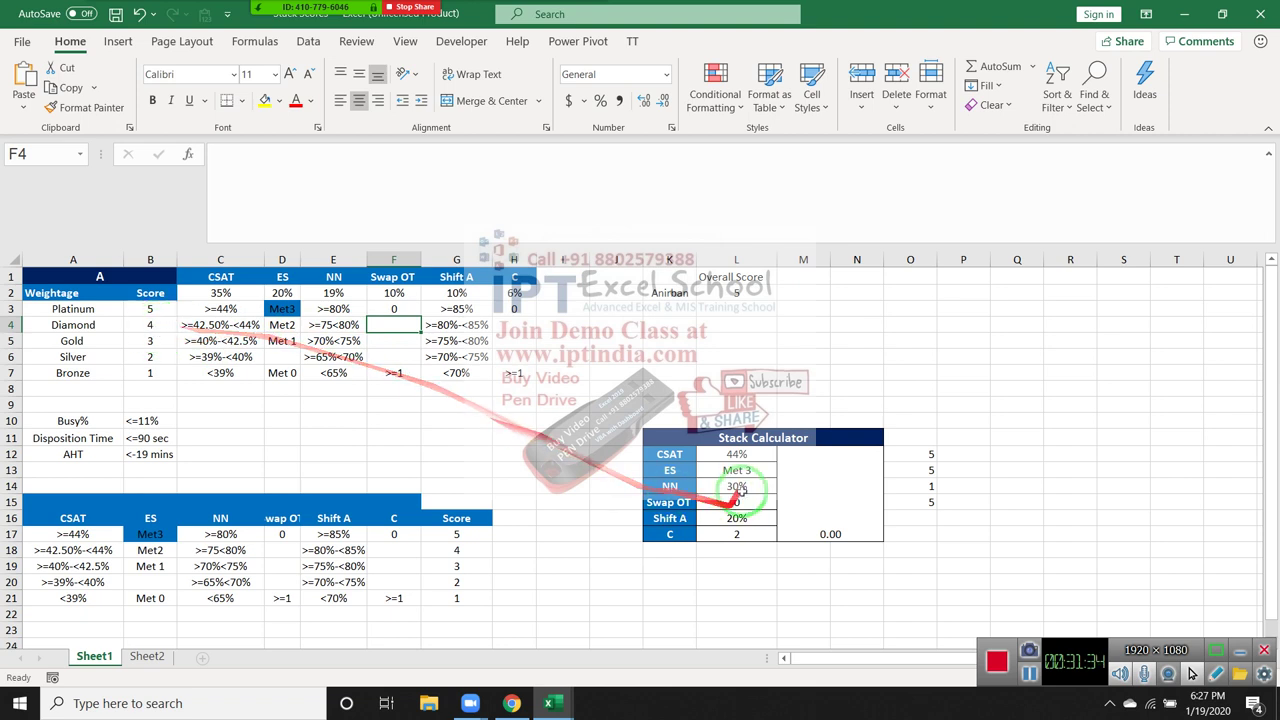
left_click(737, 502)
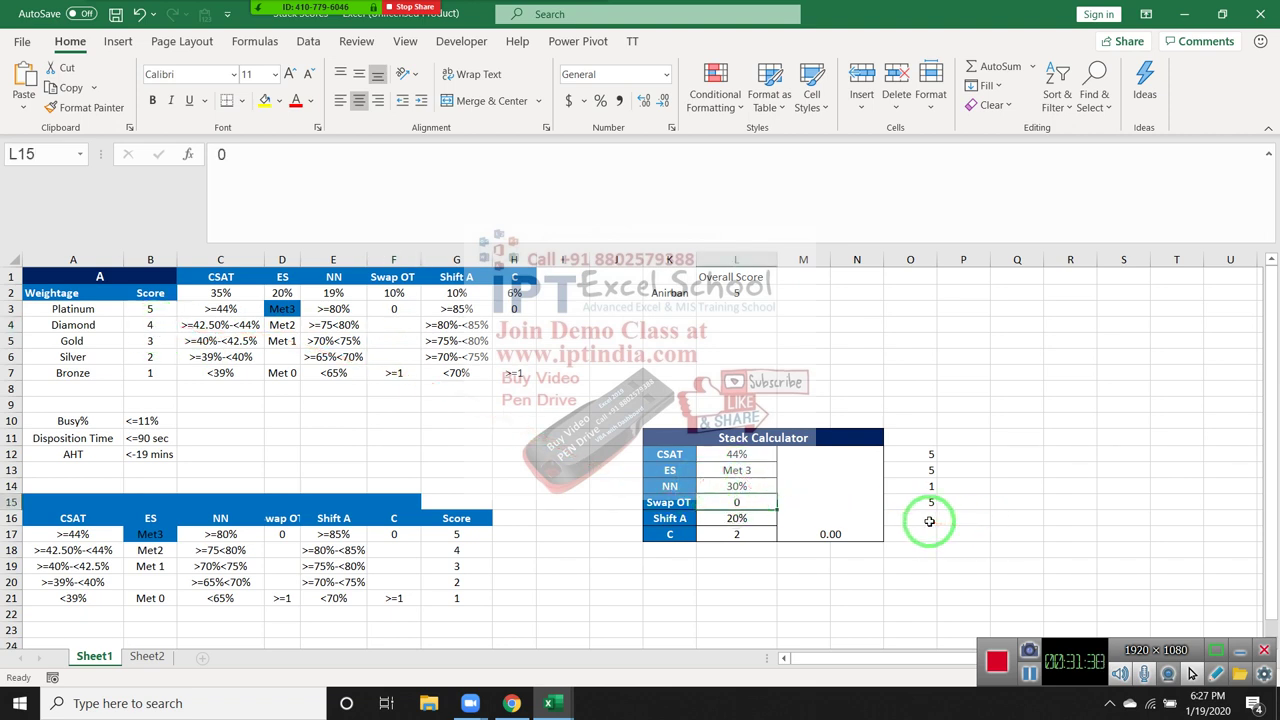
left_click(396, 310)
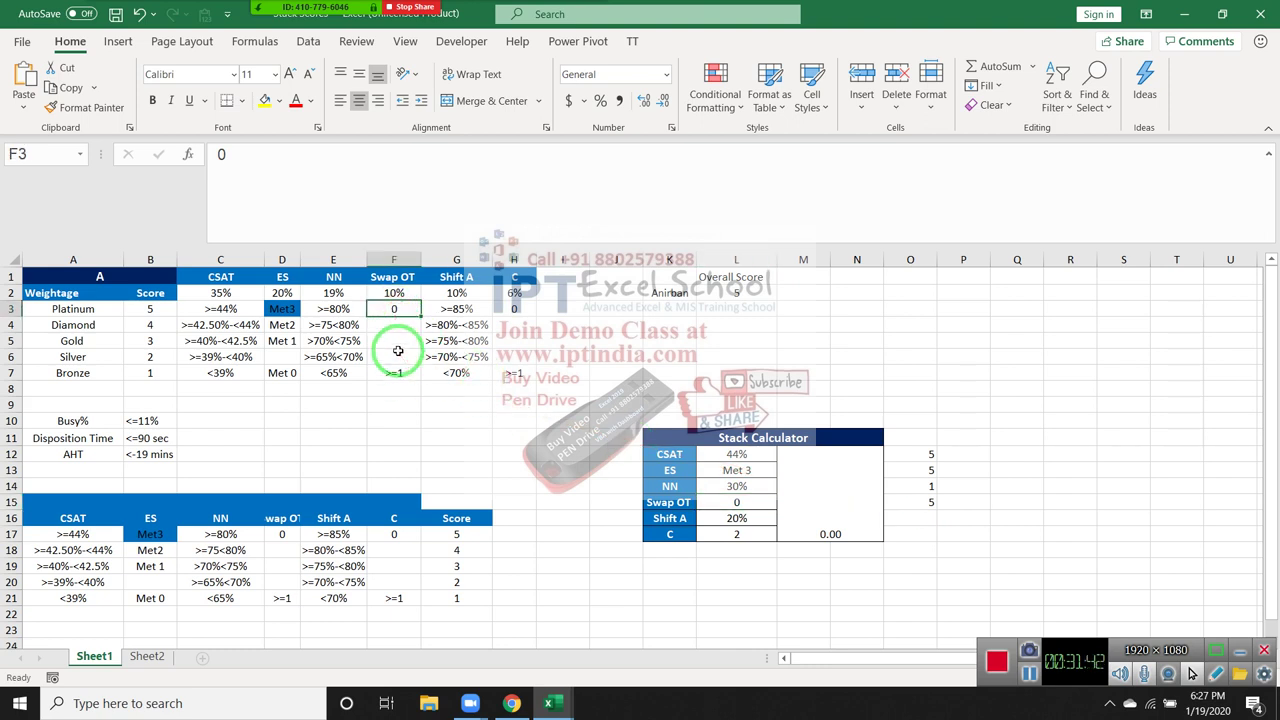
left_click(390, 354)
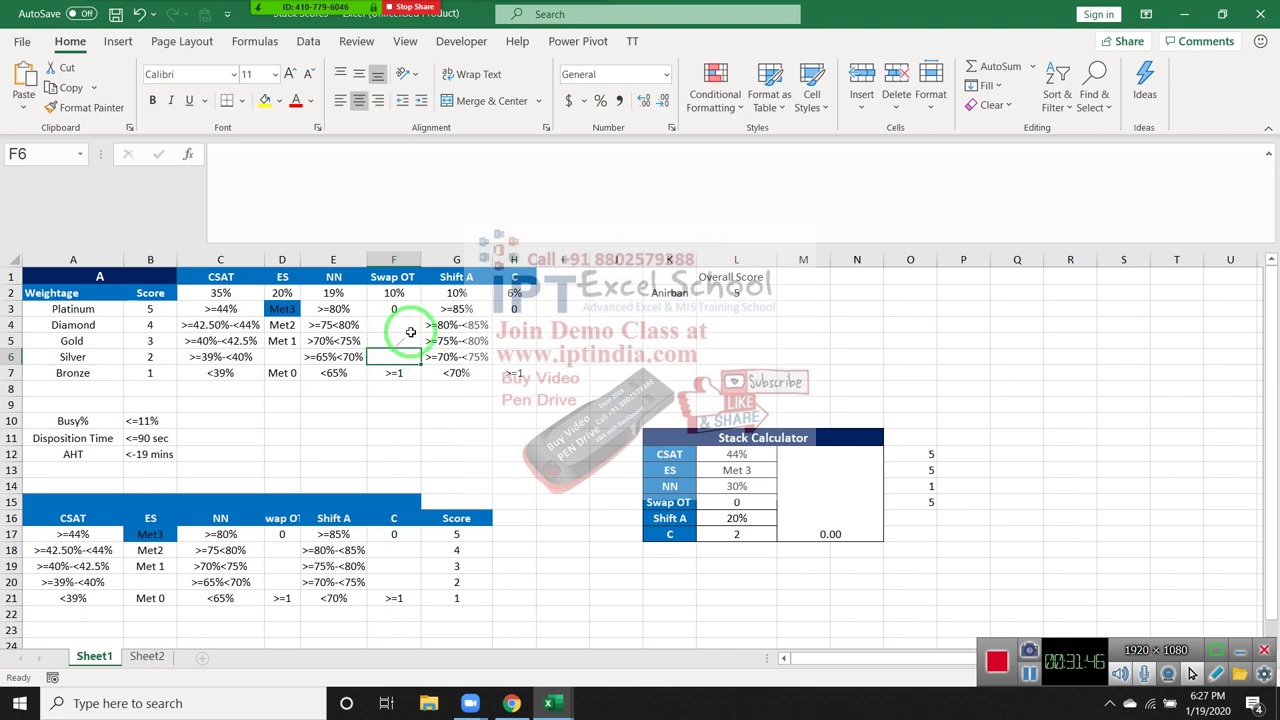
left_click(400, 325)
Step: Point L4 at F4 with =F4 and enter 0 in the Diamond Swap OT cell F4
left_click(750, 326)
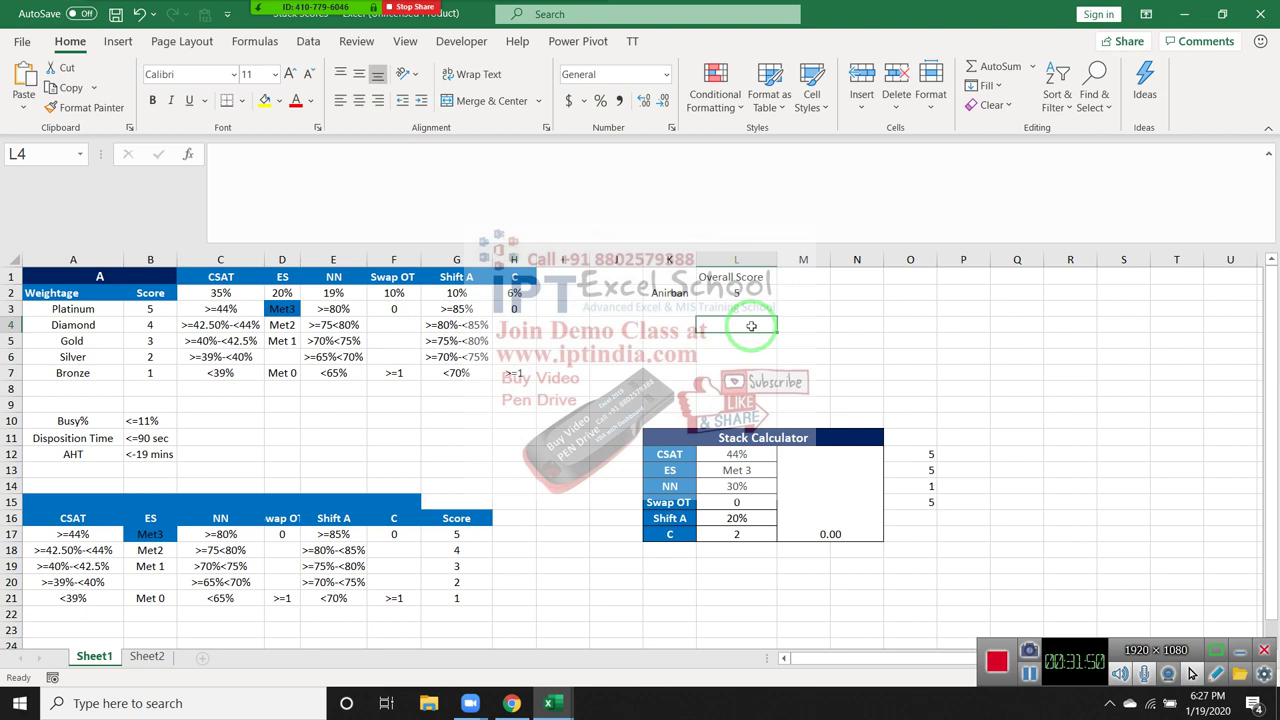
type("=")
key("Left")
key("Left")
key("Left")
key("Left")
key("Left")
key("Left")
key("Return")
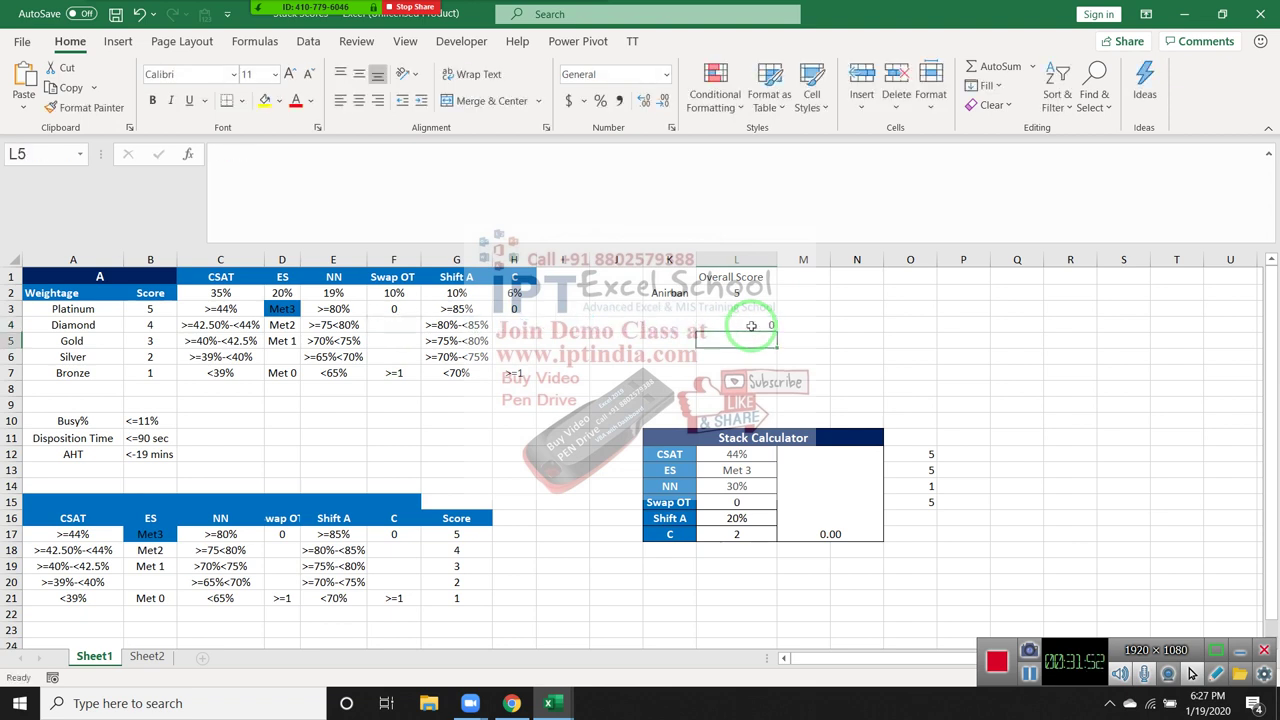
key("Up")
key("Left")
key("Left")
key("Left")
key("Left")
key("Right")
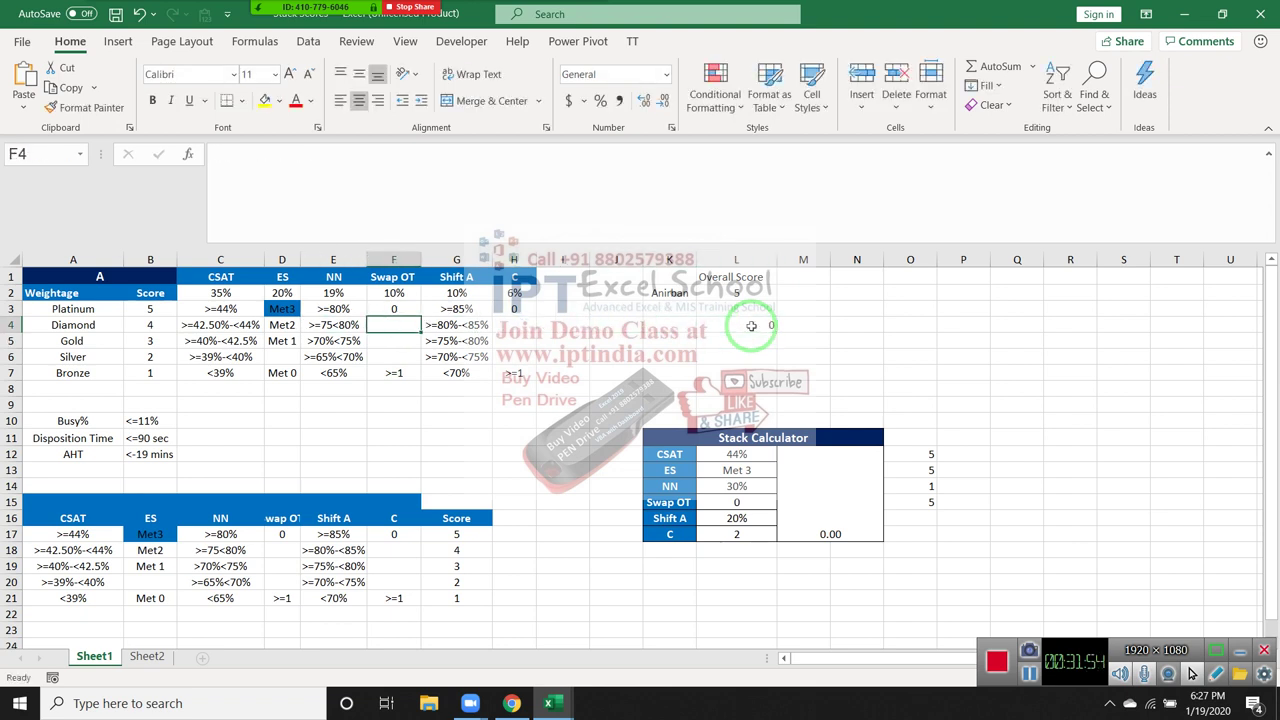
type("0")
key("Return")
key("Up")
Step: Return to L4's temporary =F4 reference and confirm F4 now holds 0
key("Right")
key("Right")
key("Right")
key("Right")
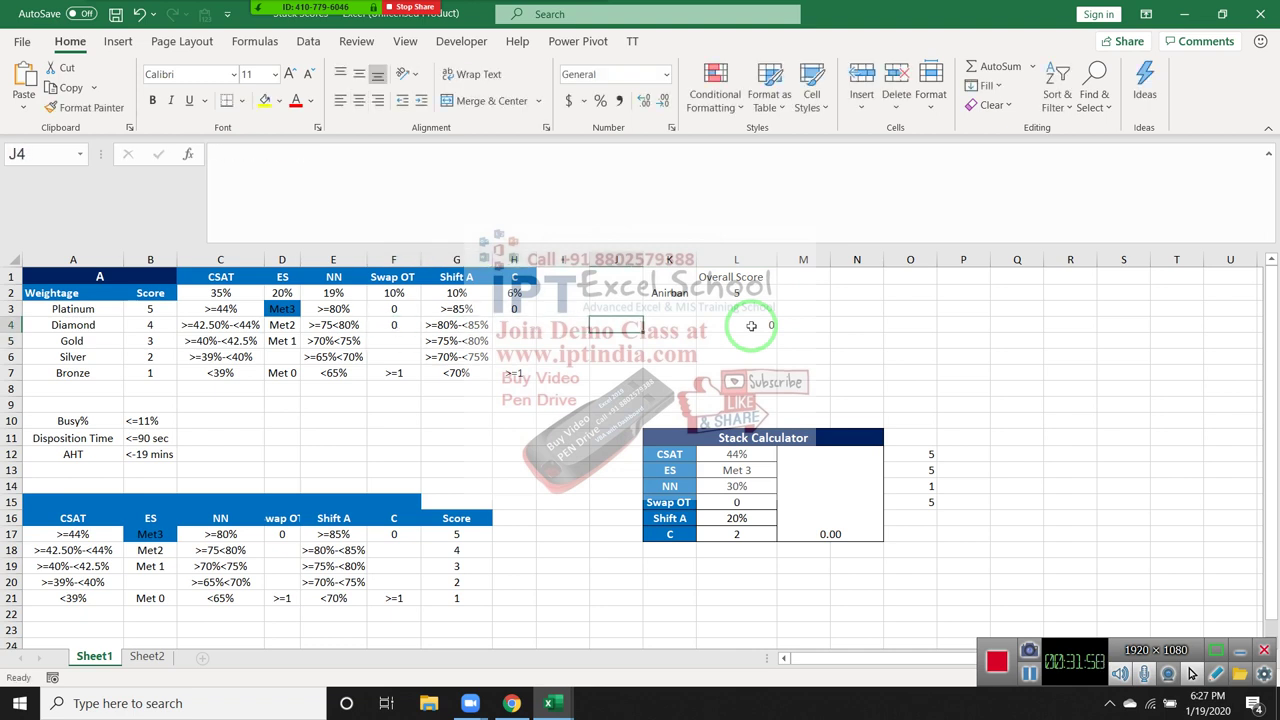
key("Right")
key("Right")
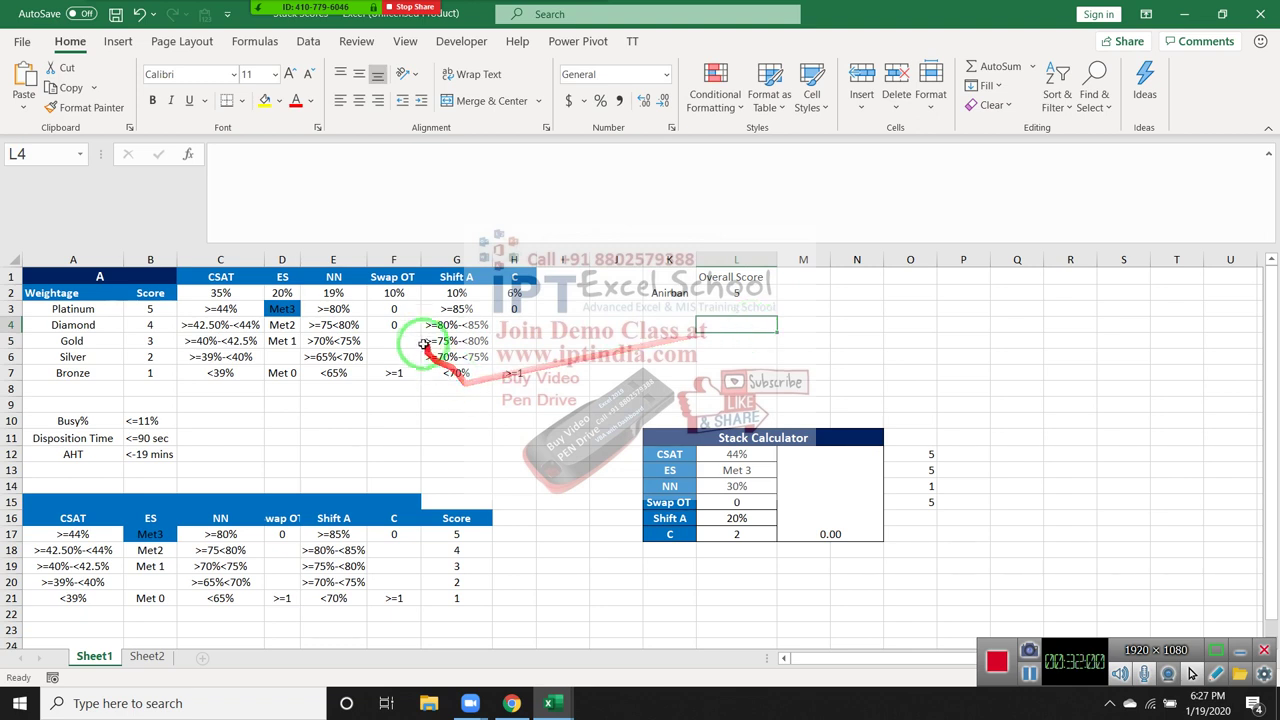
left_click(397, 328)
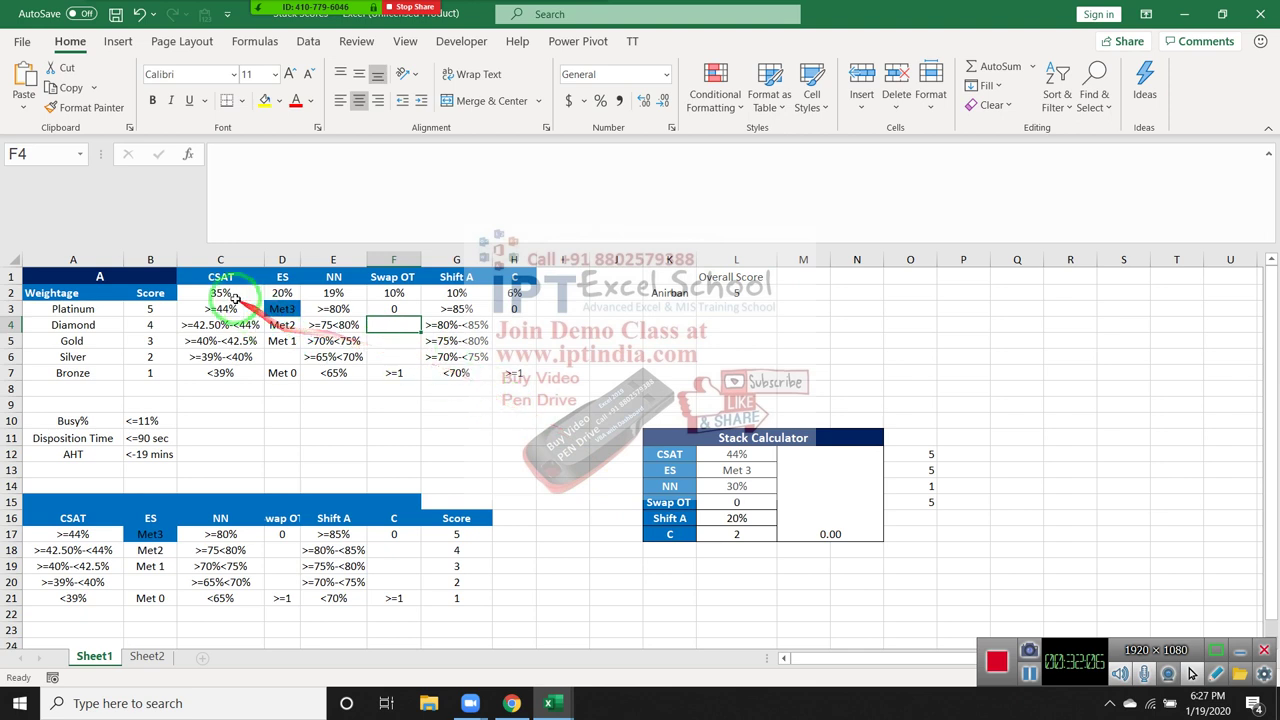
Step: Compare weightages C2:H2 and thresholds C3, G7 with calculator values Swap OT 0 and Shift A 20%
left_click_drag(226, 293, 331, 296)
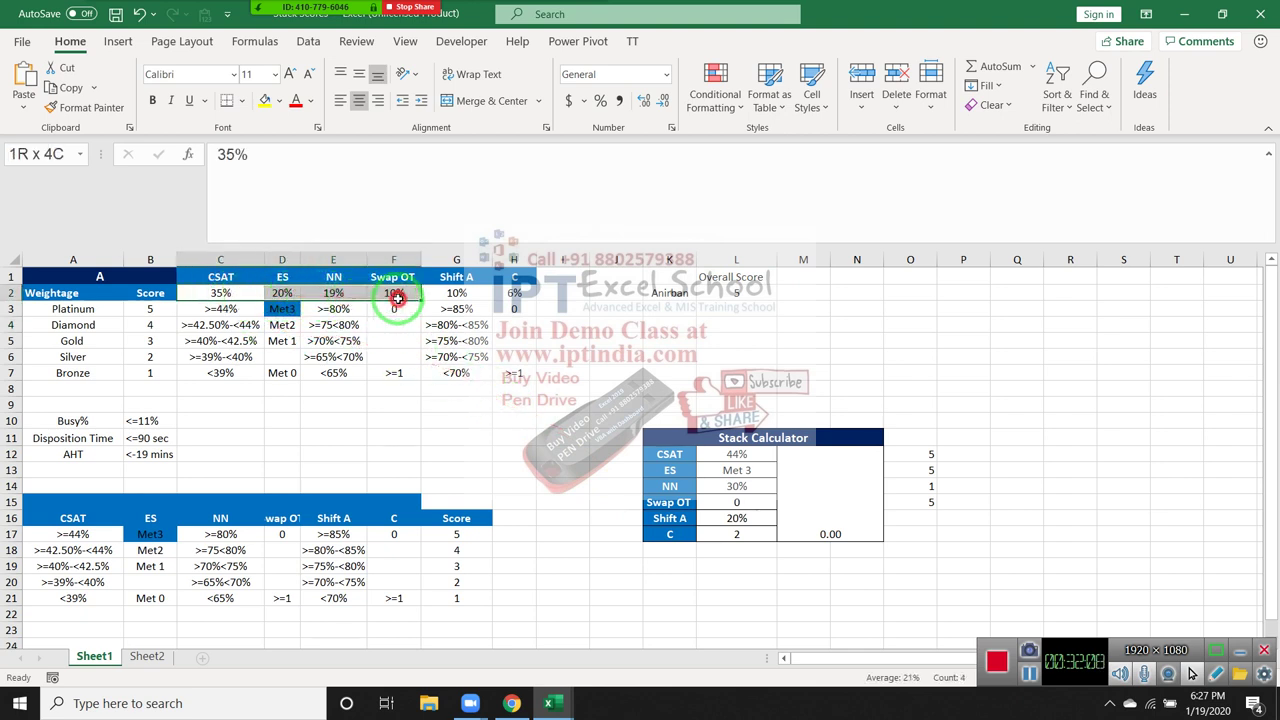
left_click_drag(331, 296, 514, 294)
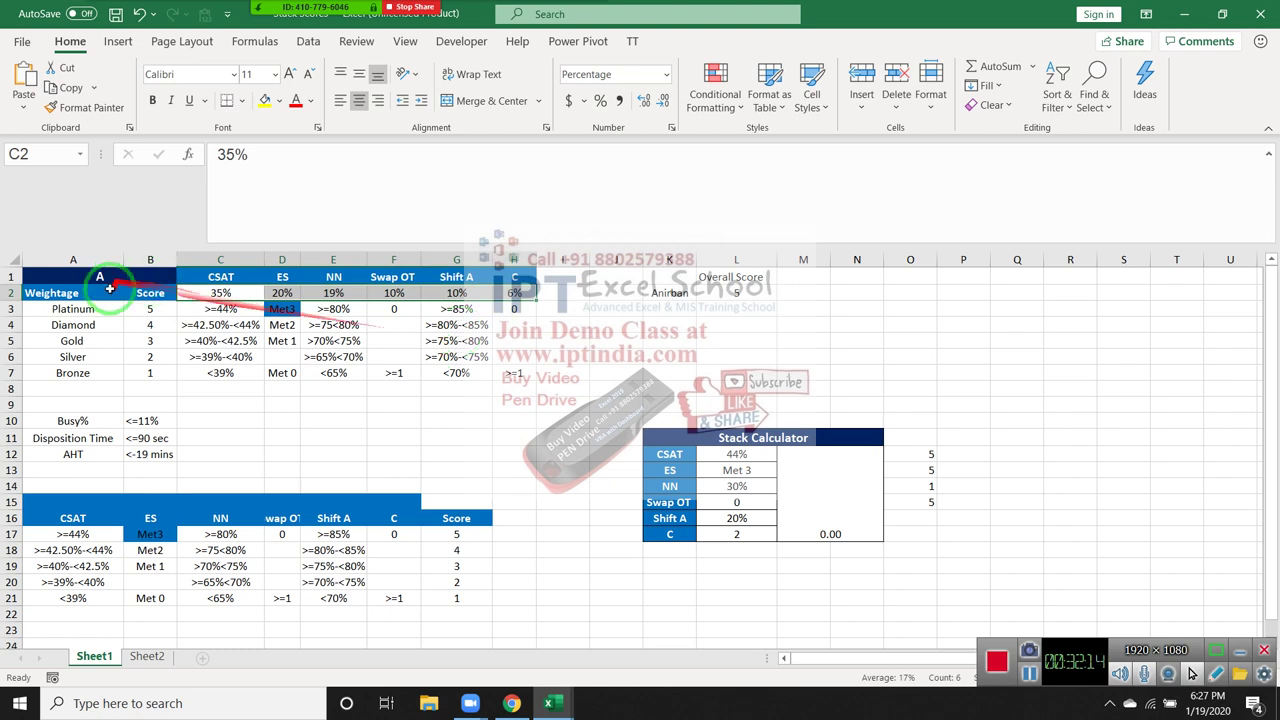
left_click(211, 311)
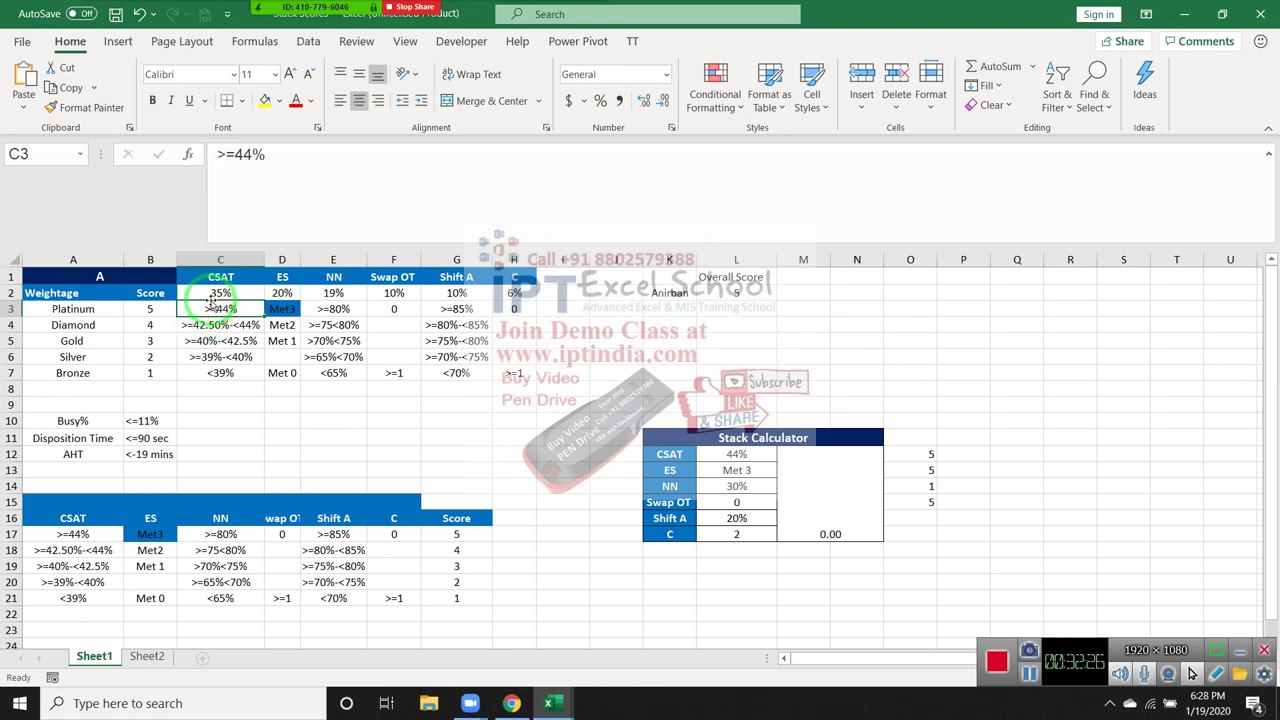
left_click(730, 503)
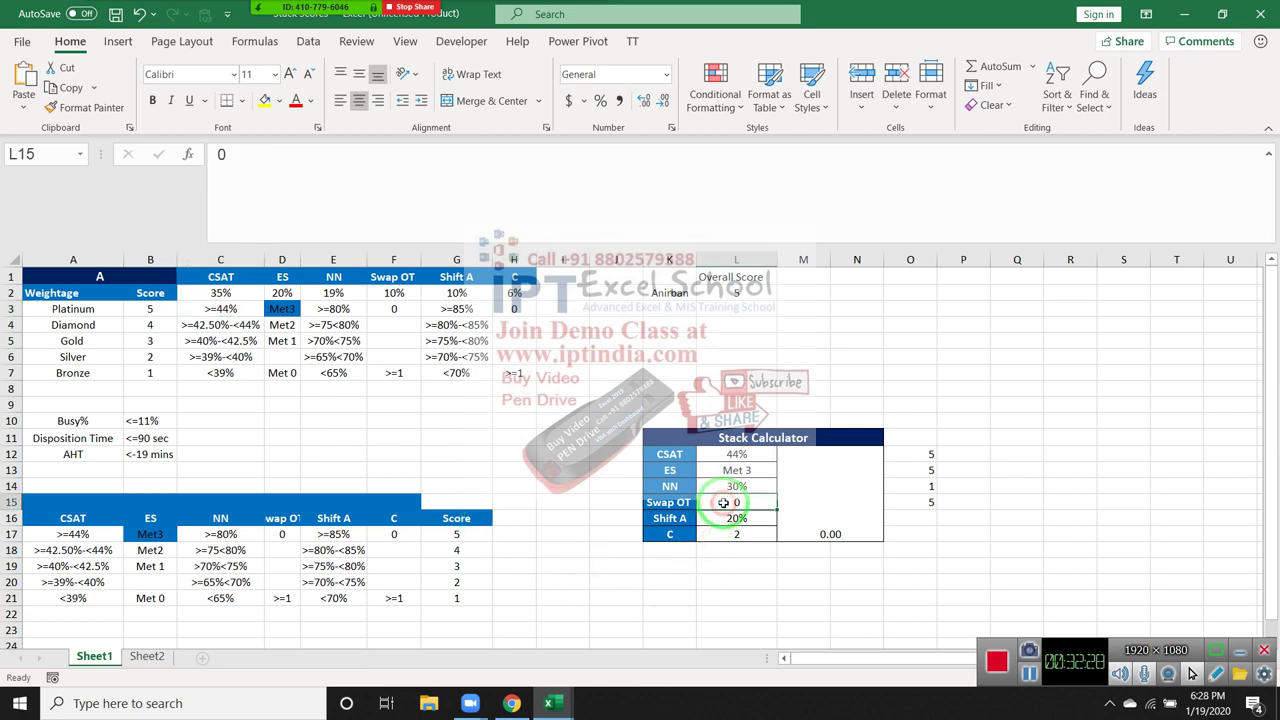
left_click(910, 502)
left_click(735, 519)
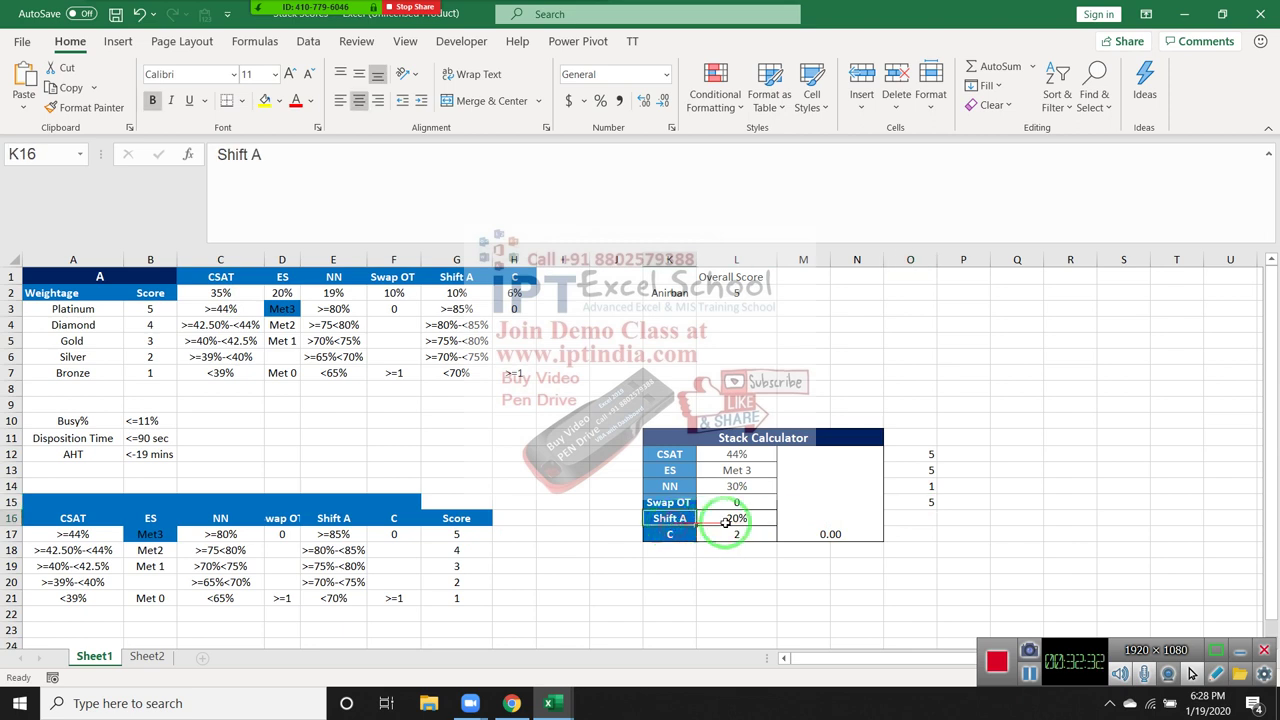
left_click(453, 376)
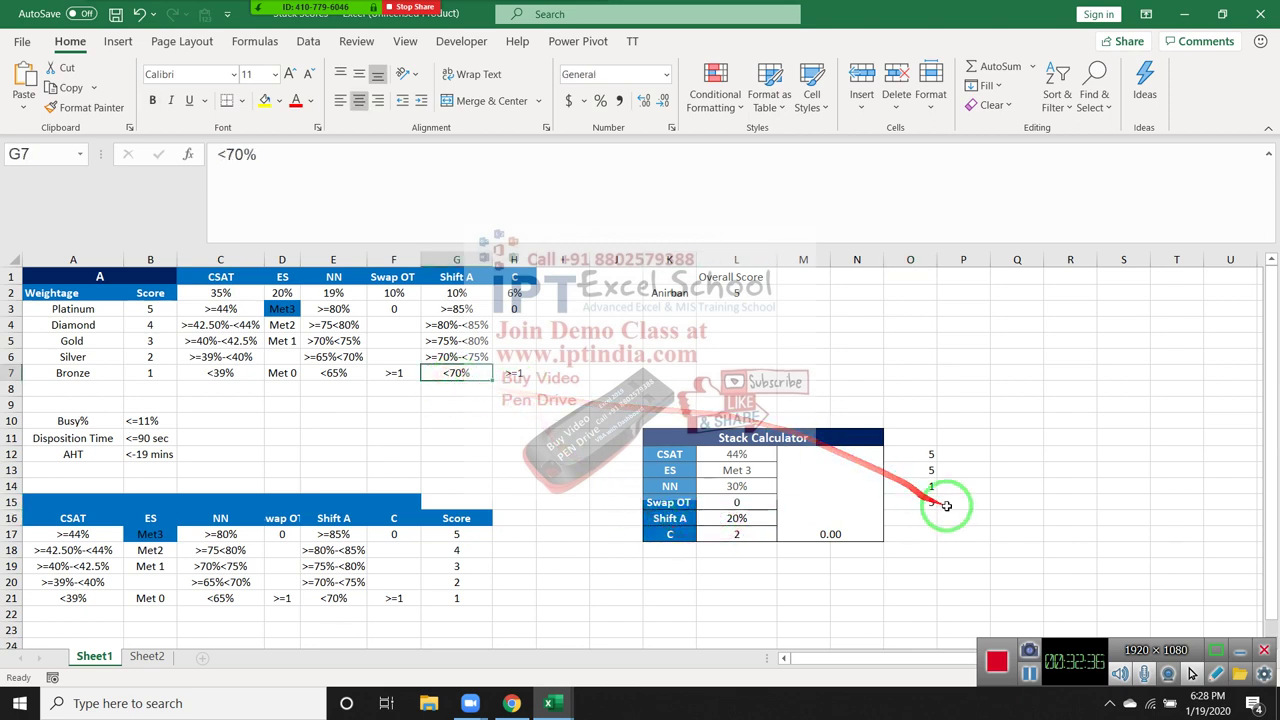
Step: Enter tier score 1 in O16 for Shift A and 1 in O17 for C
left_click(912, 518)
type("1")
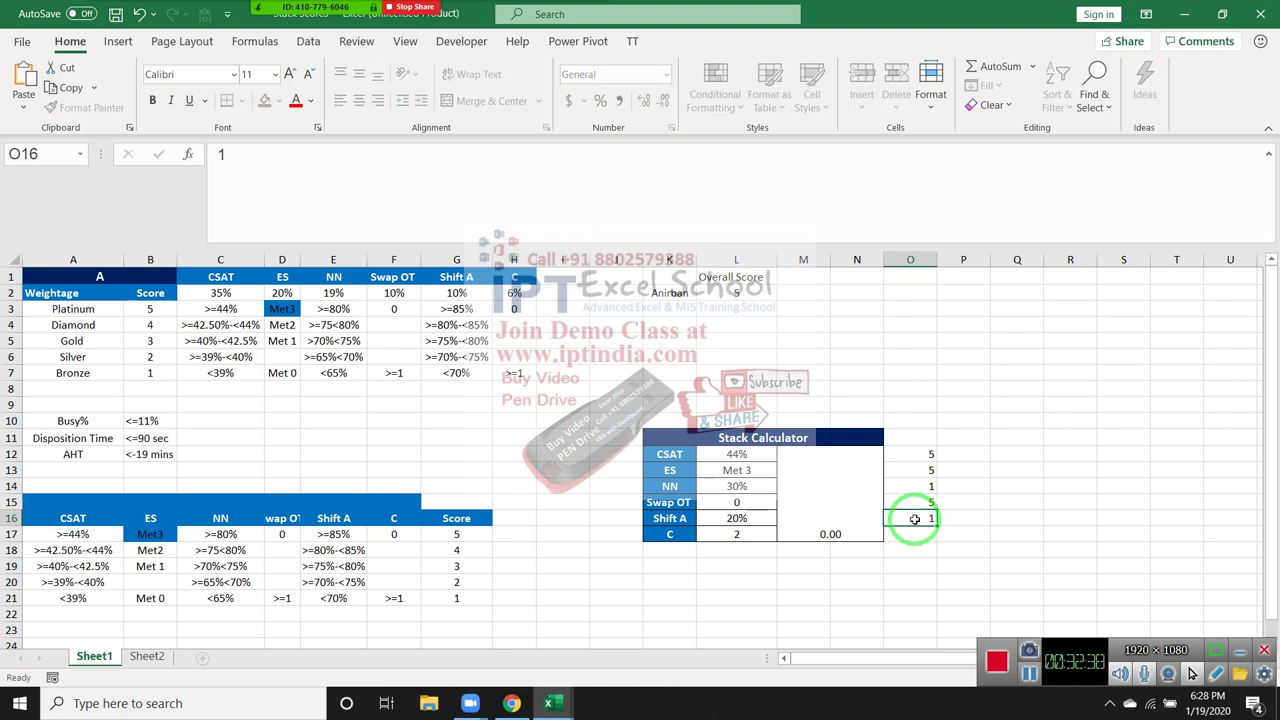
key("Return")
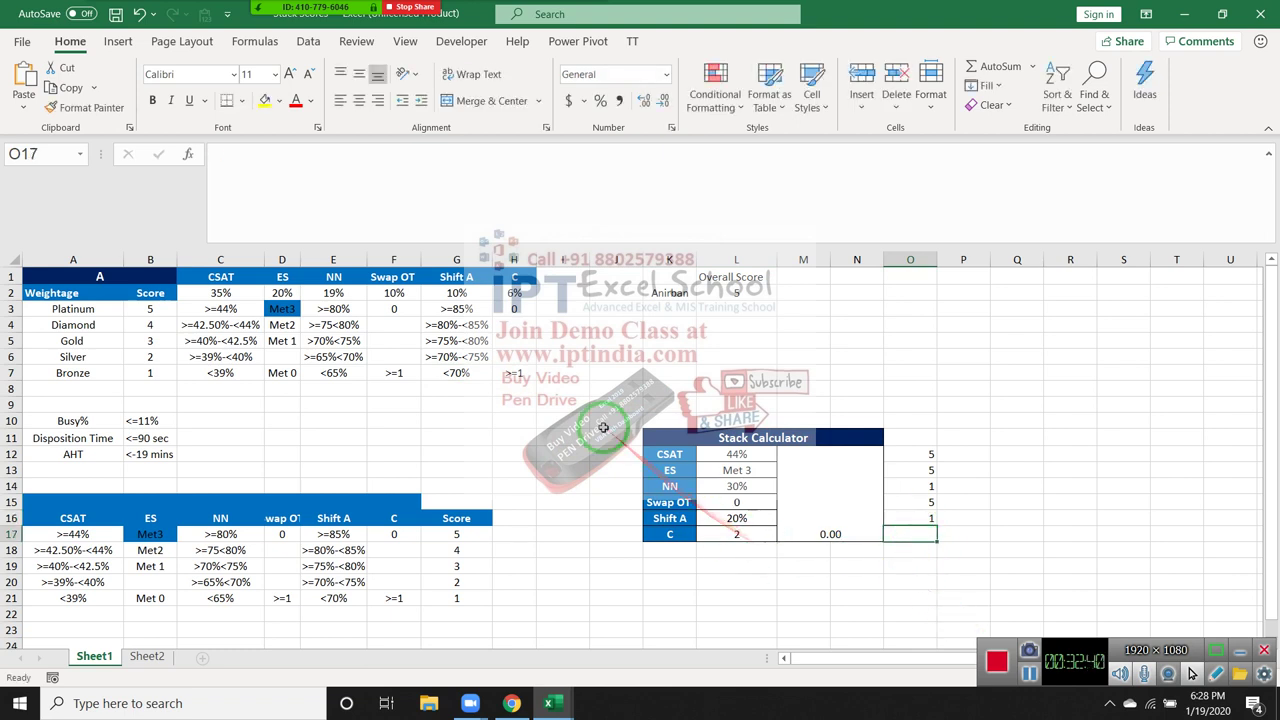
left_click(512, 373)
left_click(928, 535)
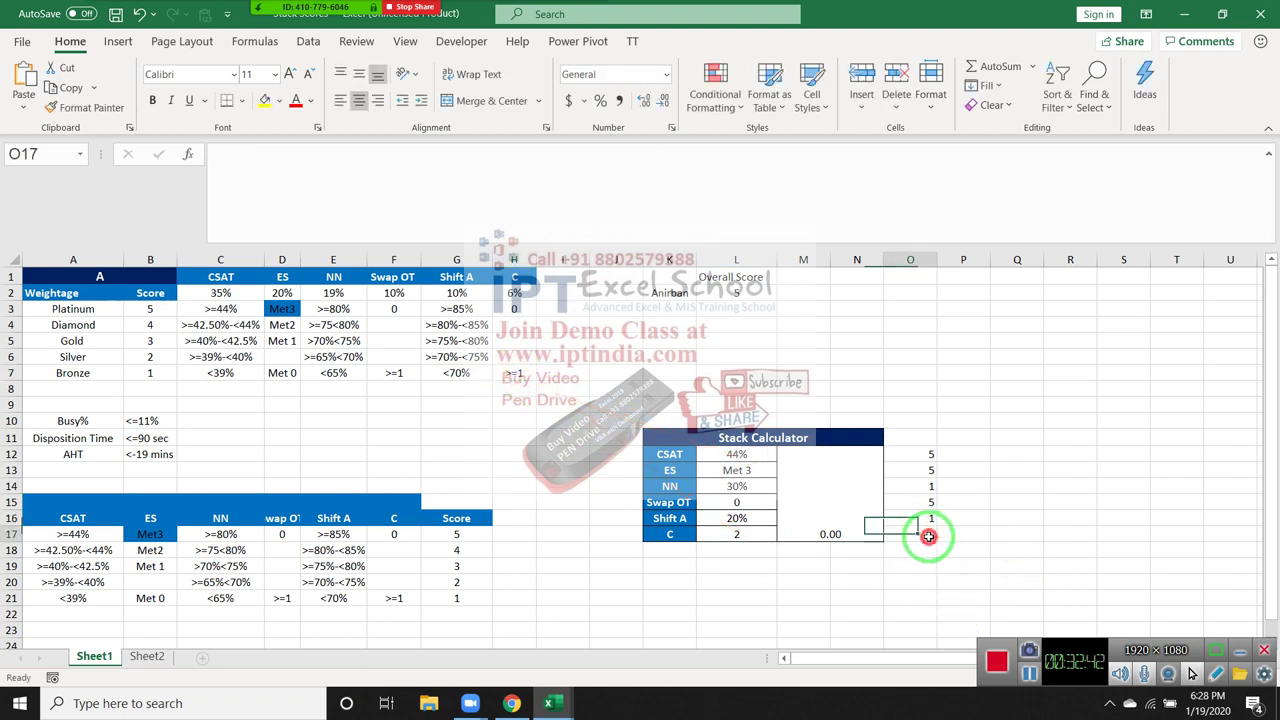
type("1")
key("Return")
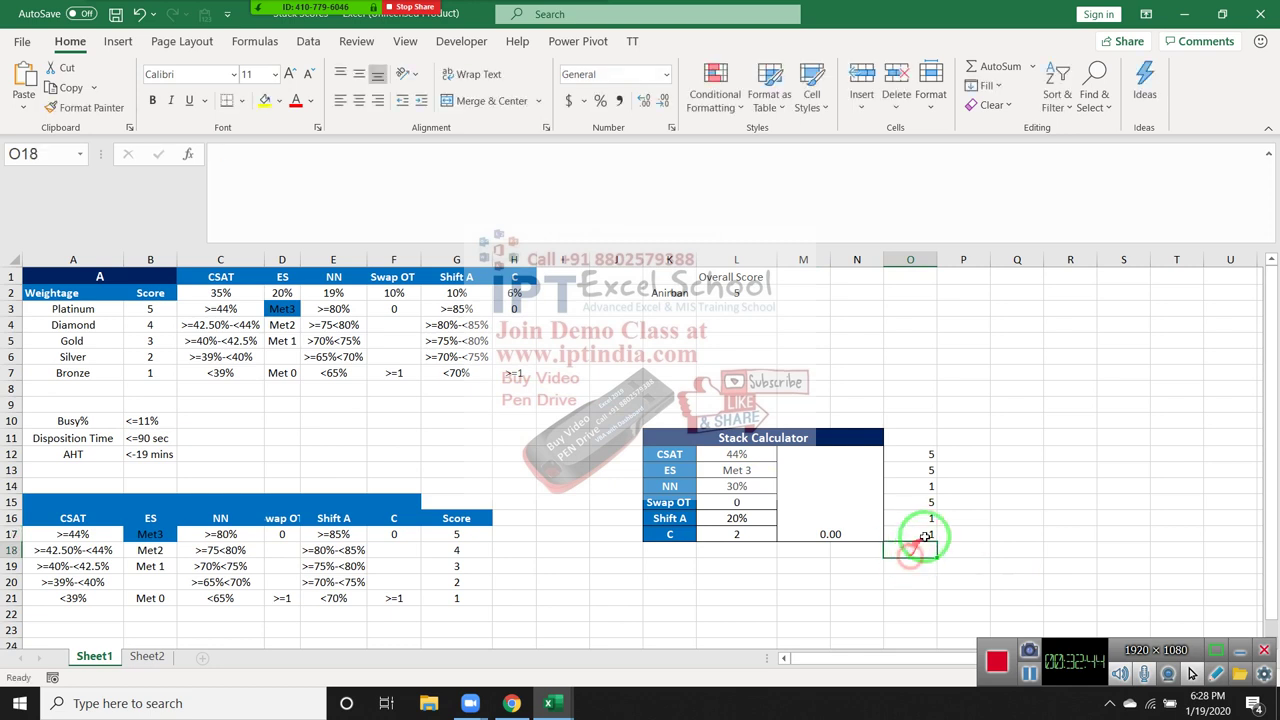
Step: Enter weighted scores =O12*35% in P12 and =O13*20% in P13
left_click(957, 455)
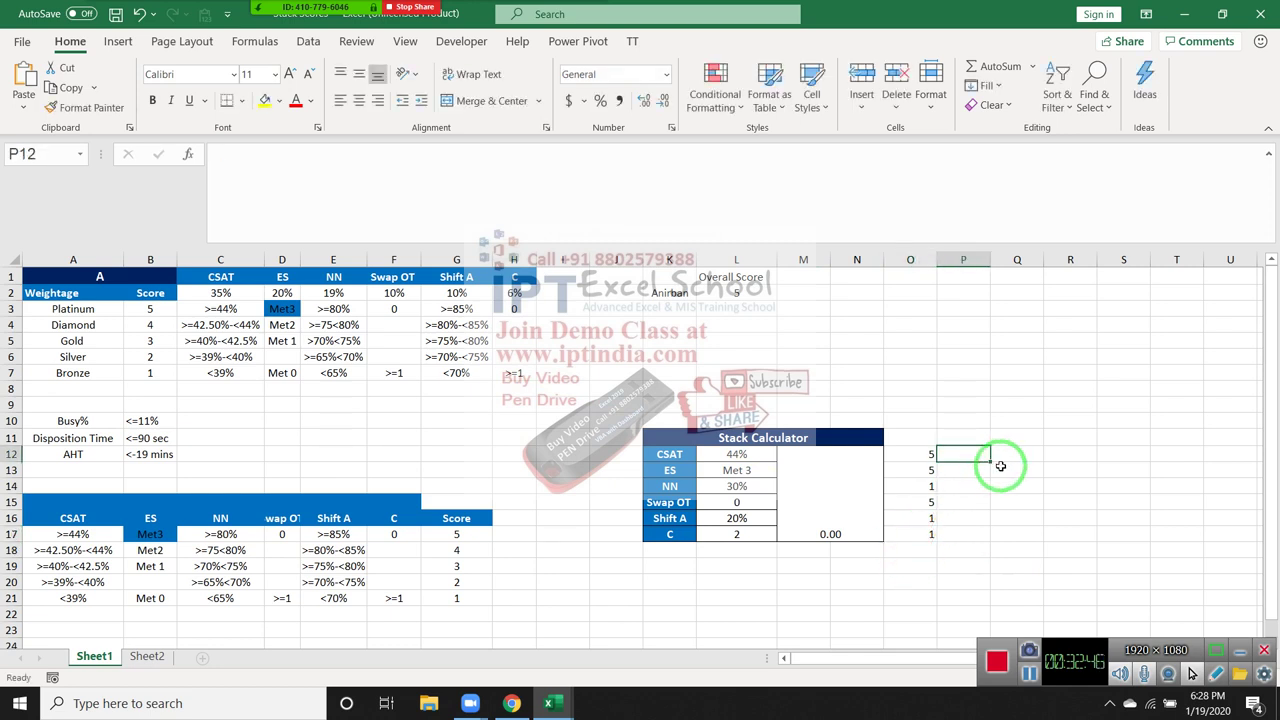
type("=")
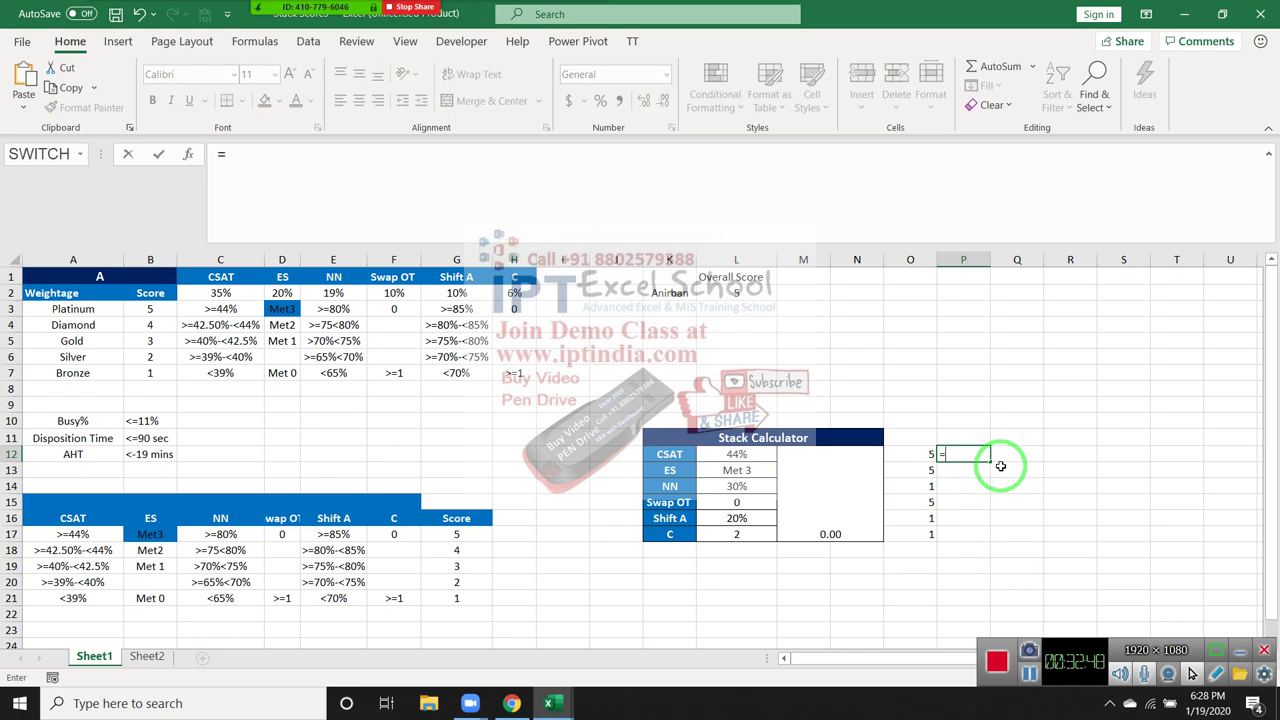
key("Left")
type("*35")
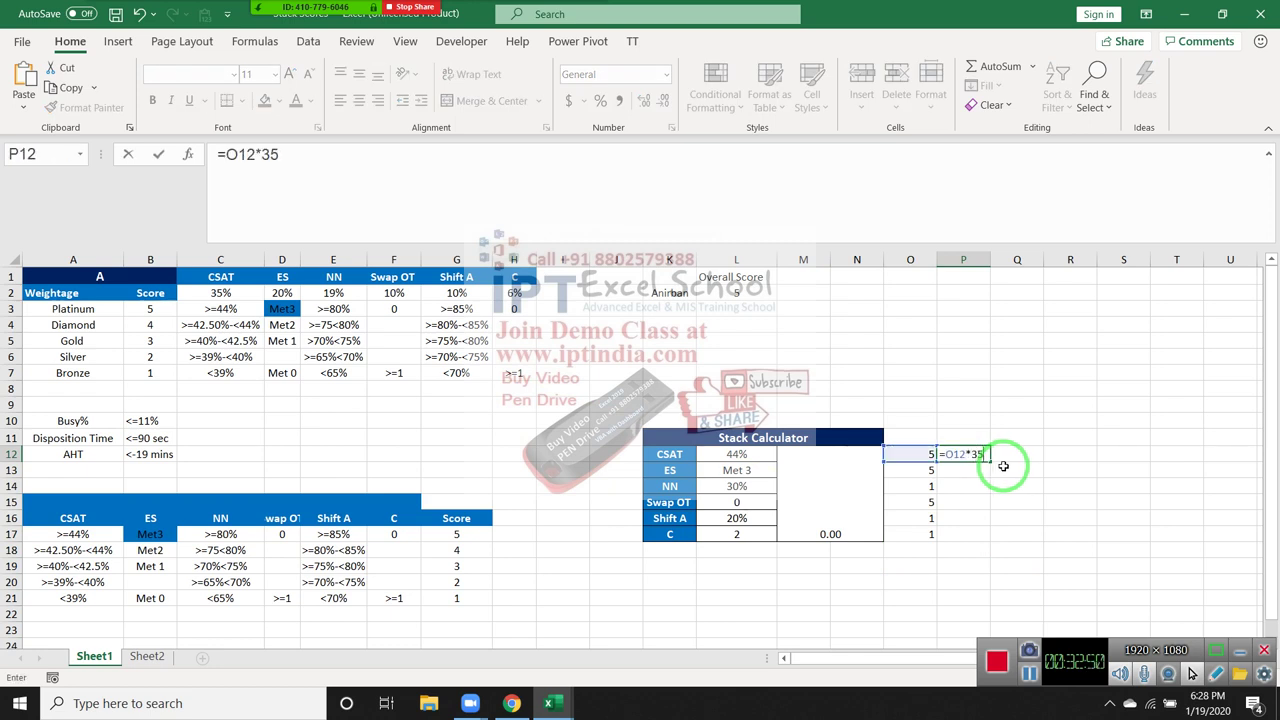
type("%")
key("Return")
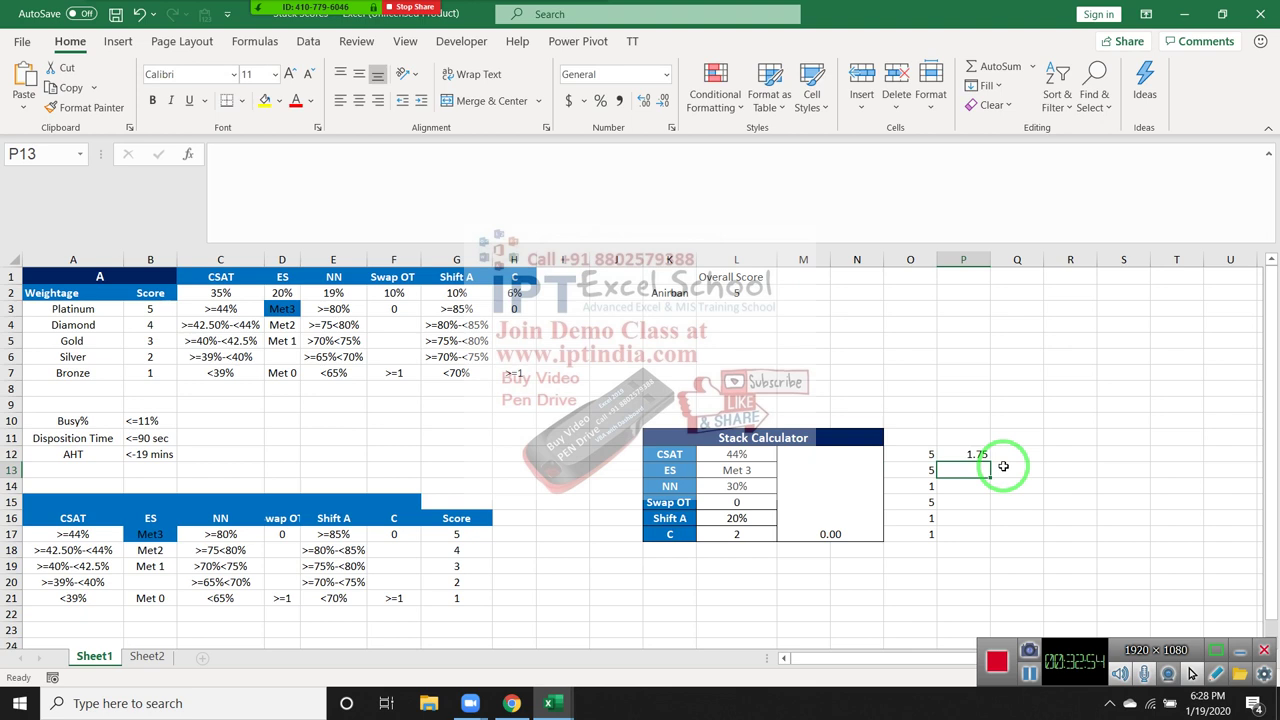
type("=")
key("Left")
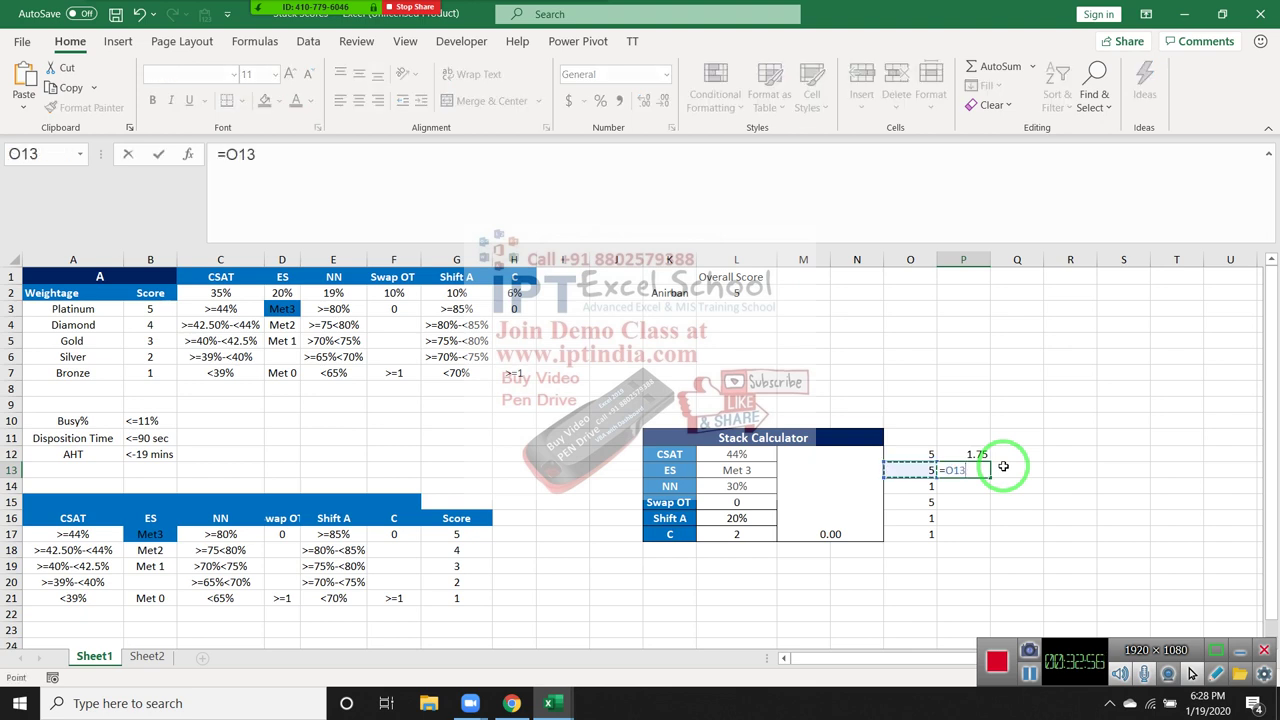
type("*20")
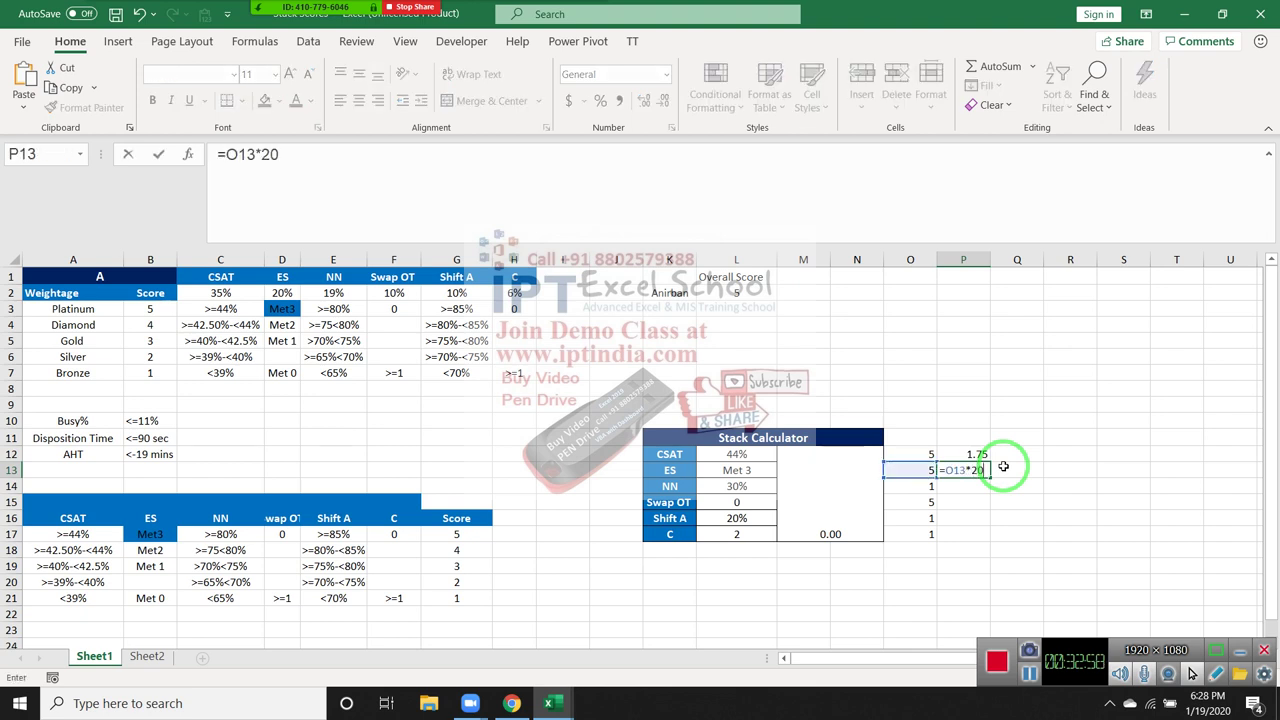
type("%")
key("Return")
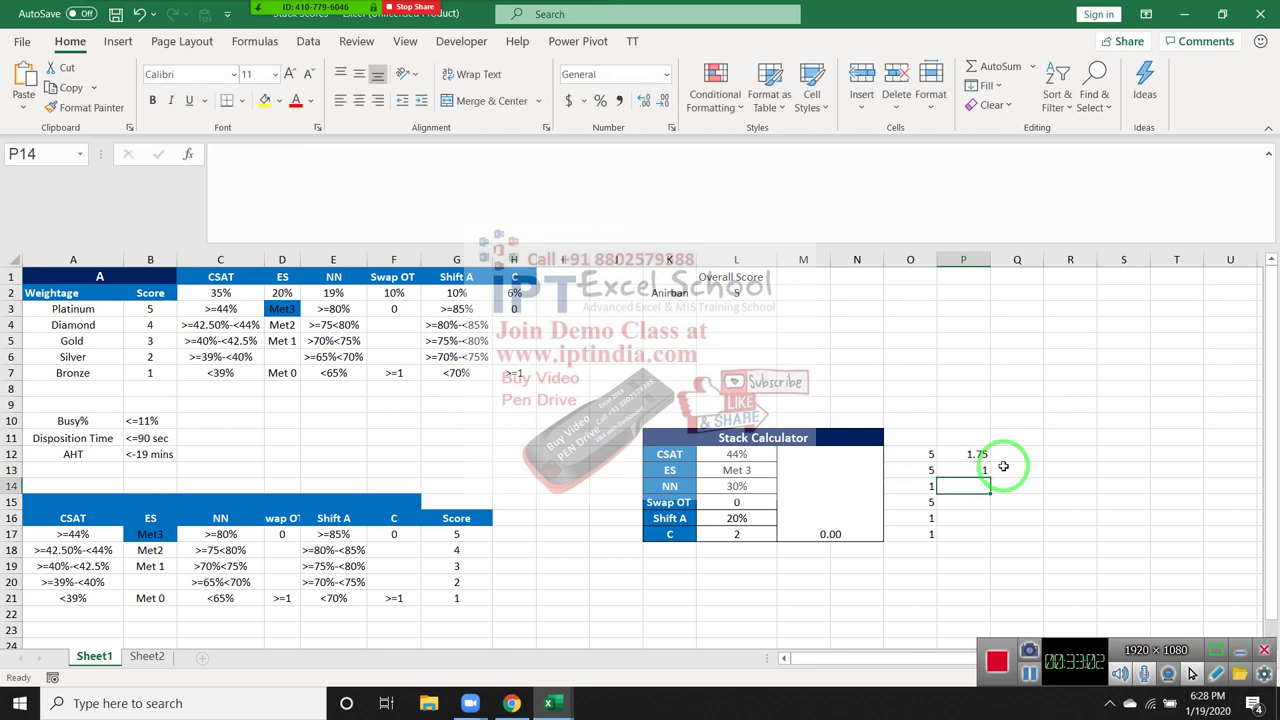
Step: Enter =O14*19% in P14 and =O15*10 in P15, filling it down into P16
type("=")
key("Left")
type("*")
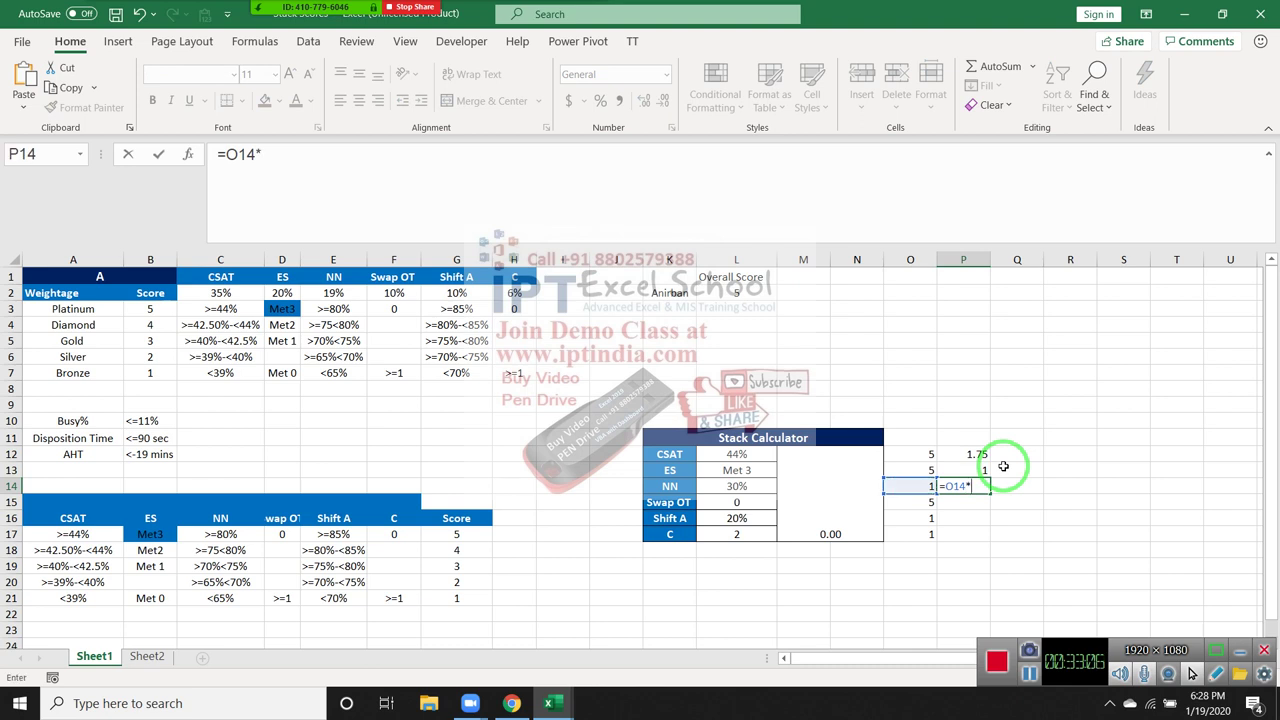
type("1")
type("9")
type("%")
key("Return")
type("=")
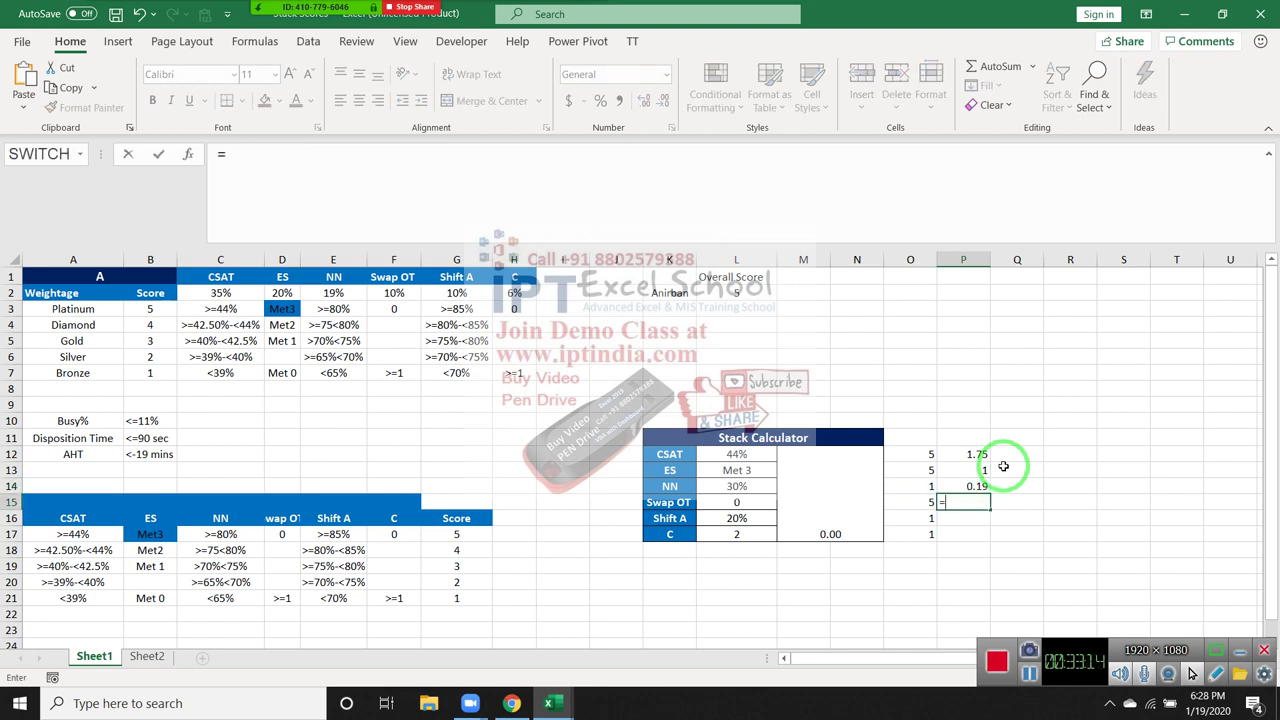
key("Left")
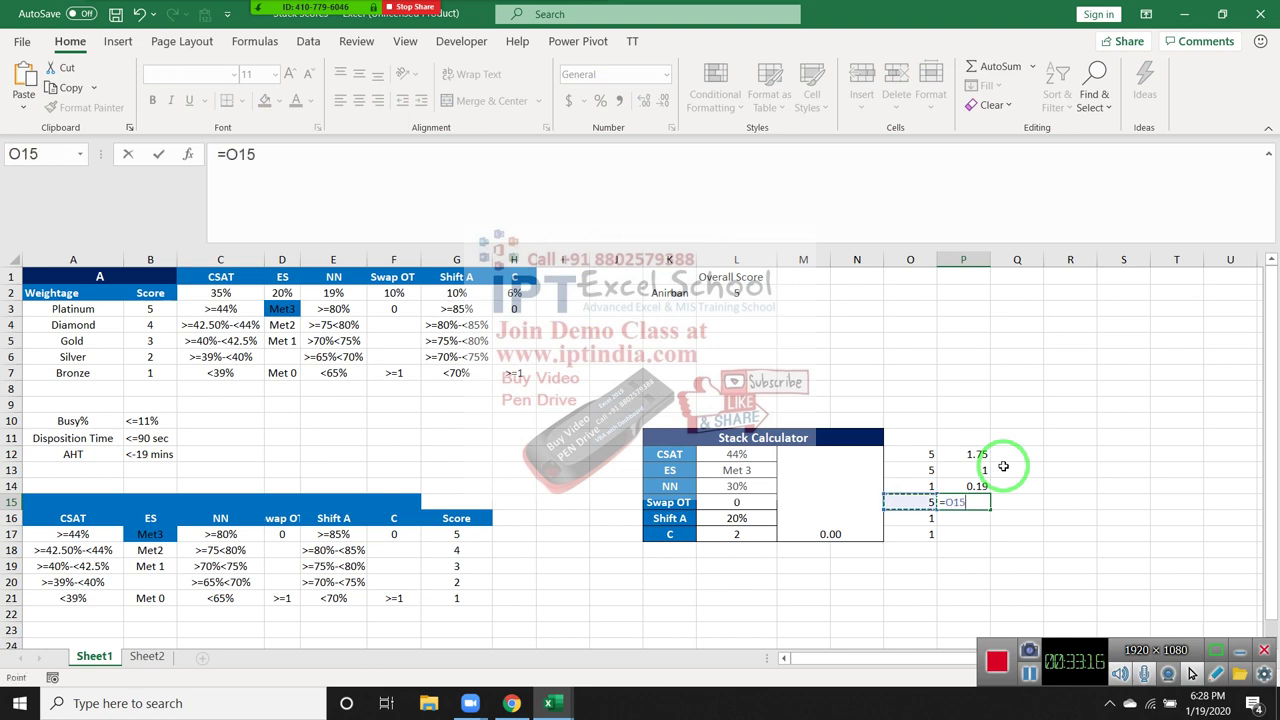
type("*10")
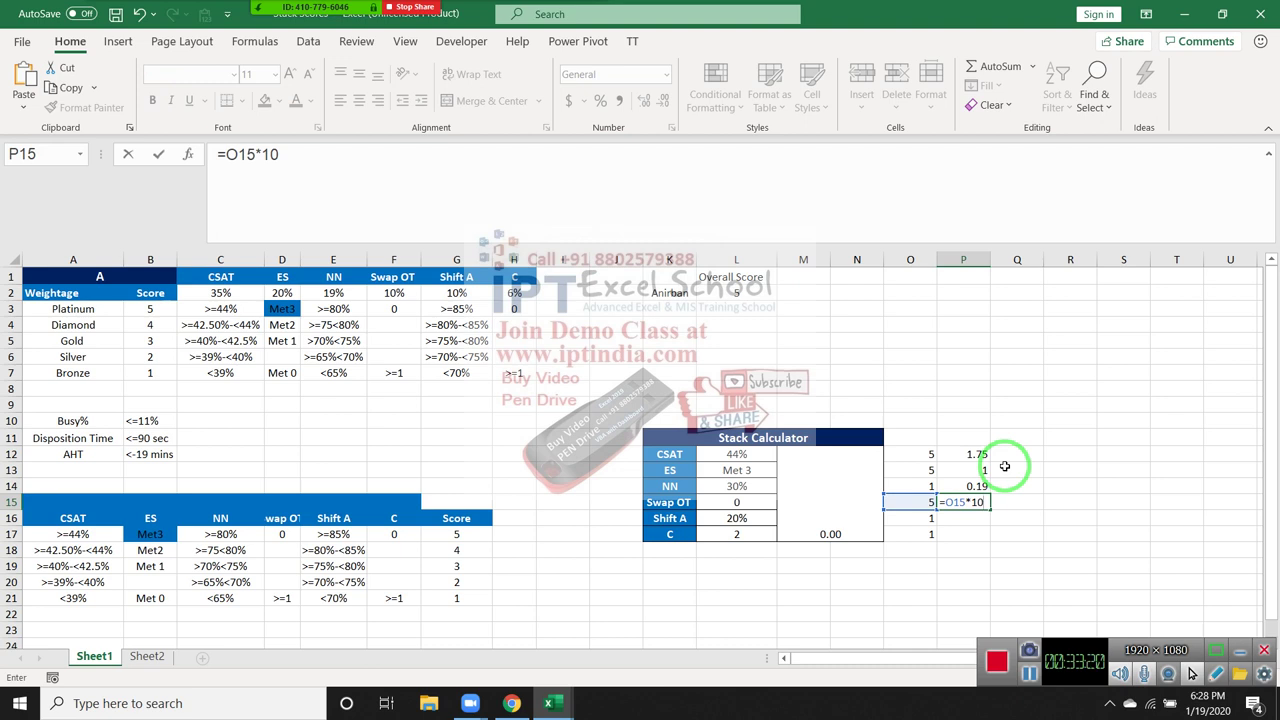
key("Return")
key("ctrl+d")
key("Return")
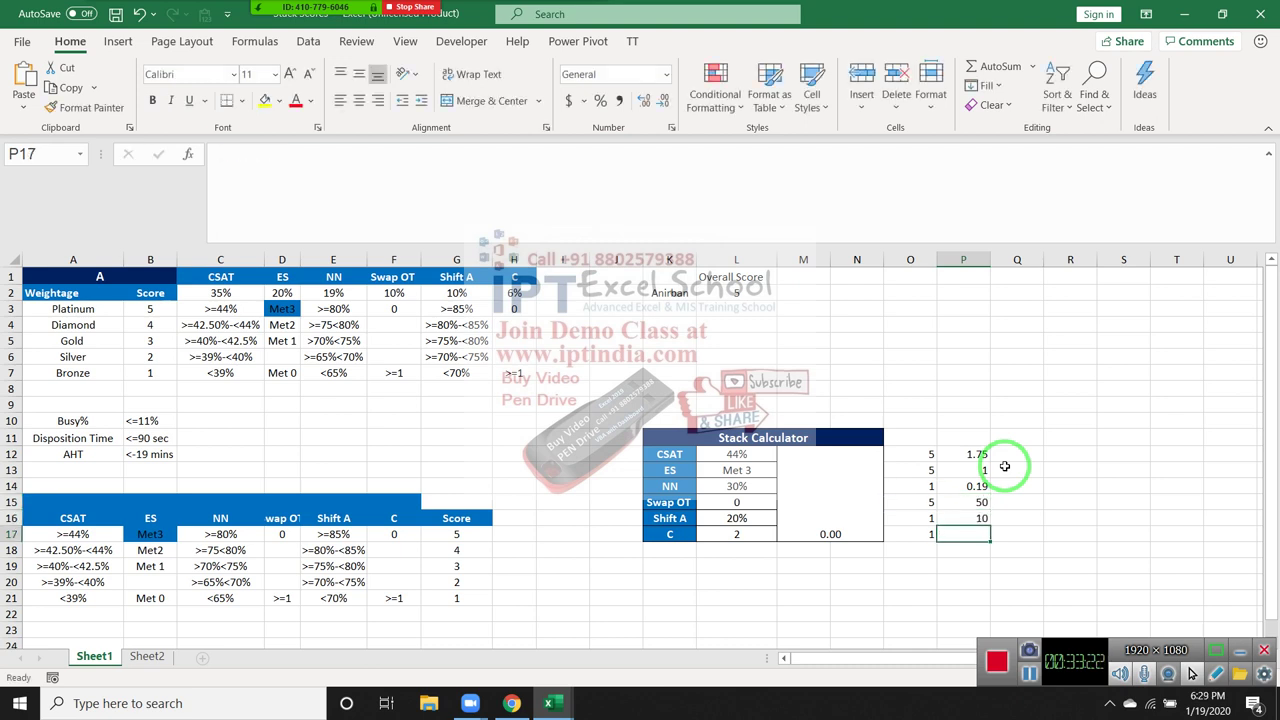
key("Up")
key("Up")
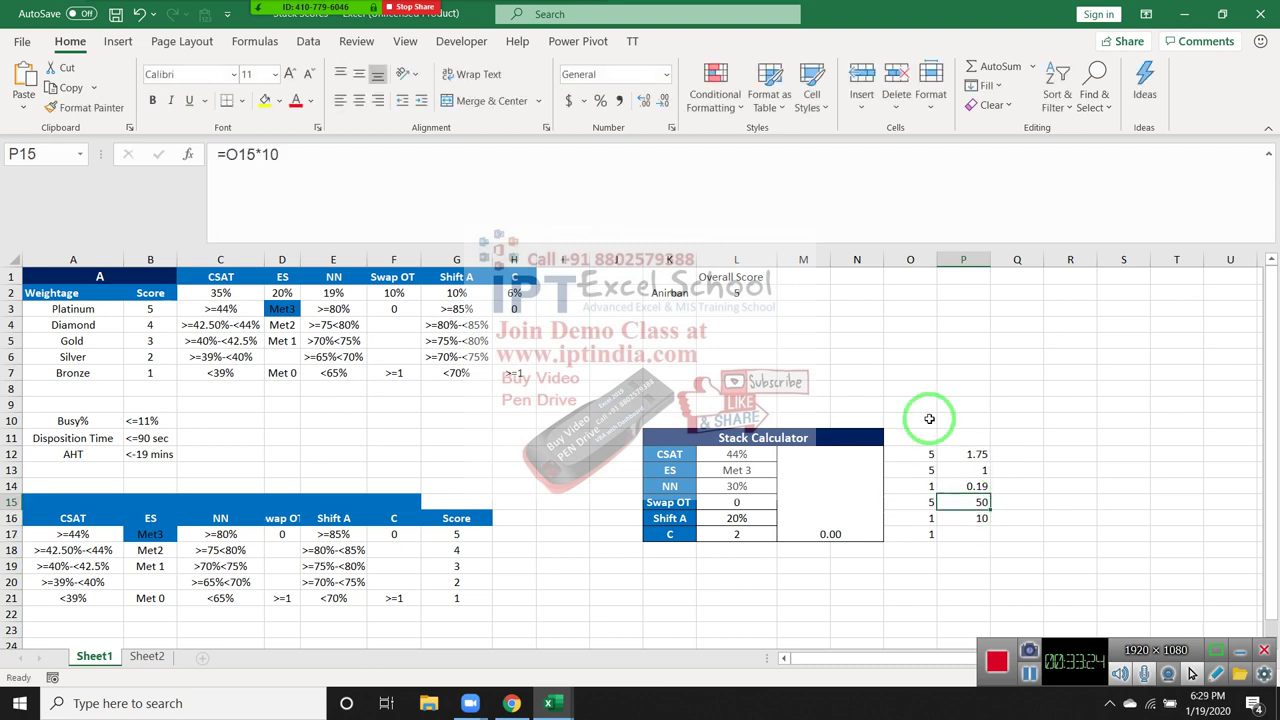
Step: Correct P15 and P16 to multiply by 10%, then begin P17's formula referencing O17
left_click(738, 191)
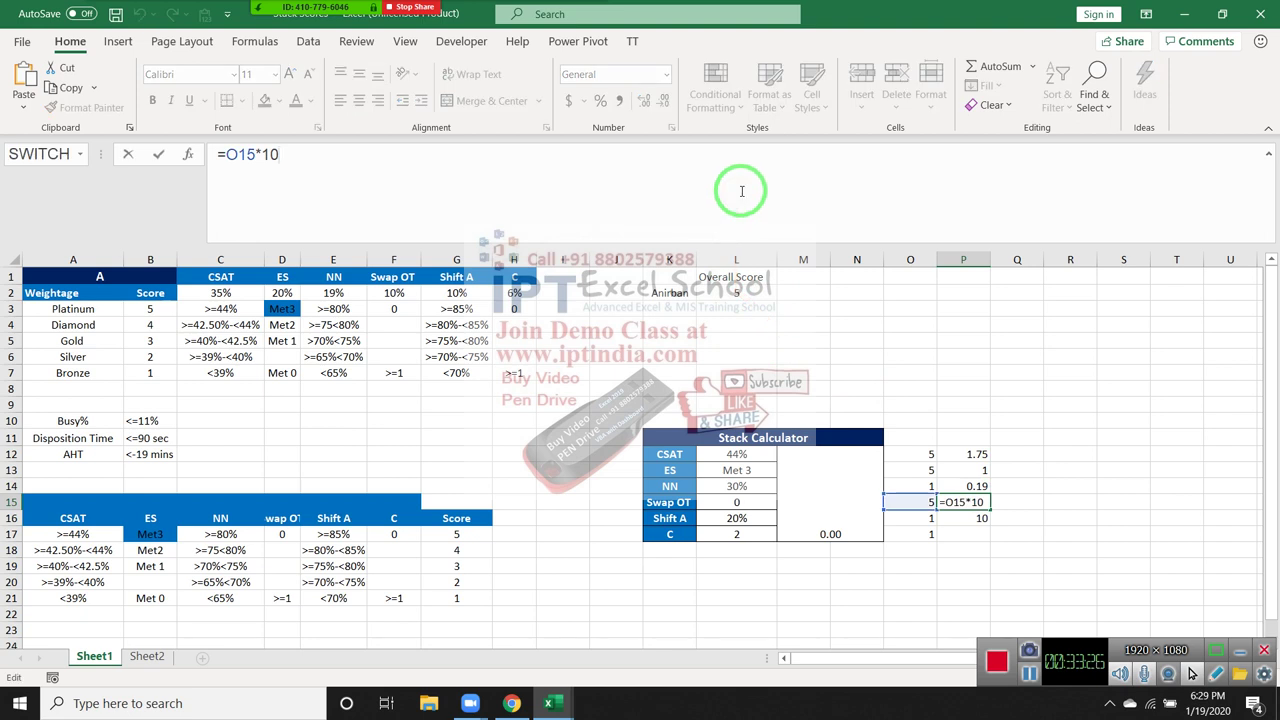
type("%")
key("Return")
key("Up")
key("Down")
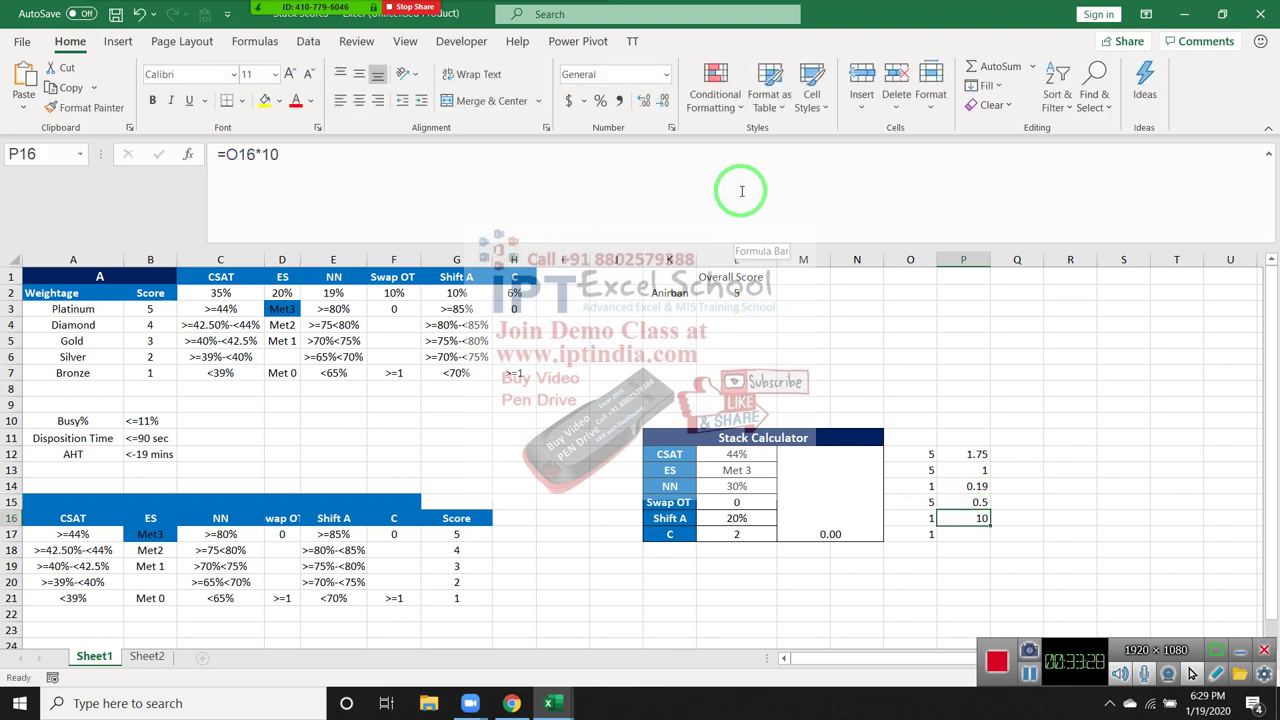
left_click(742, 191)
type("%")
key("Return")
key("Up")
key("Down")
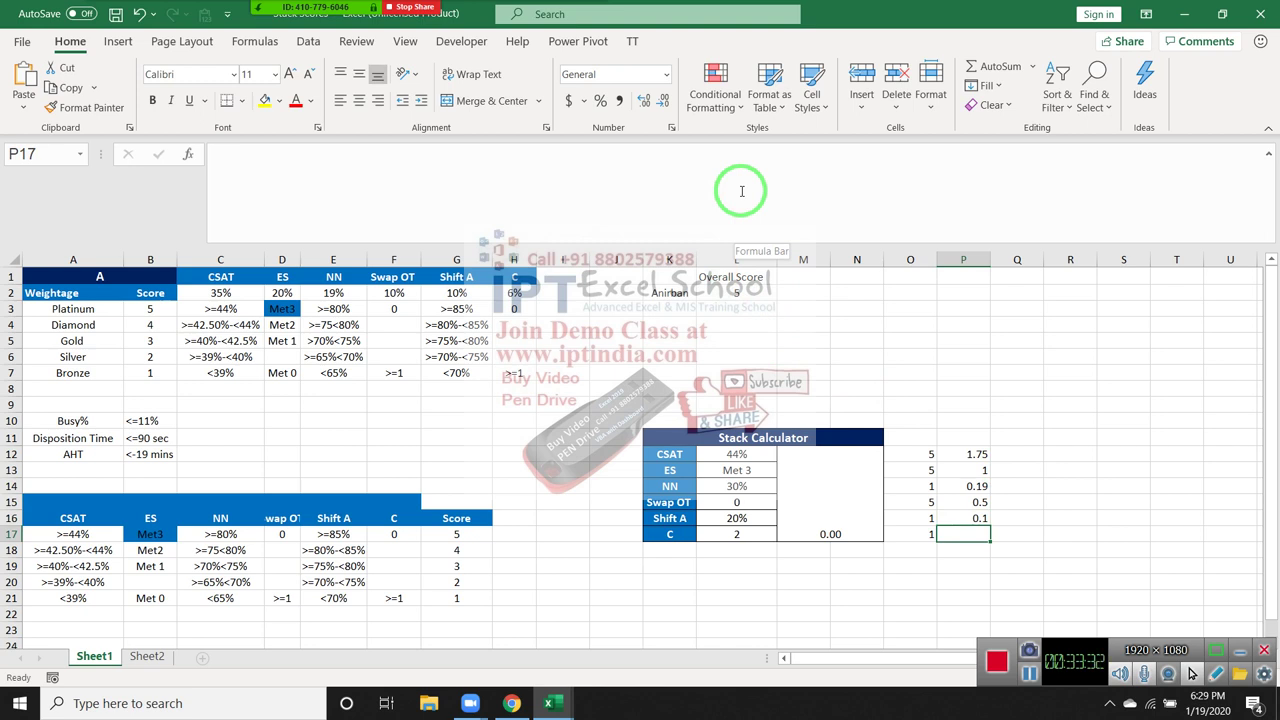
type("=")
key("Left")
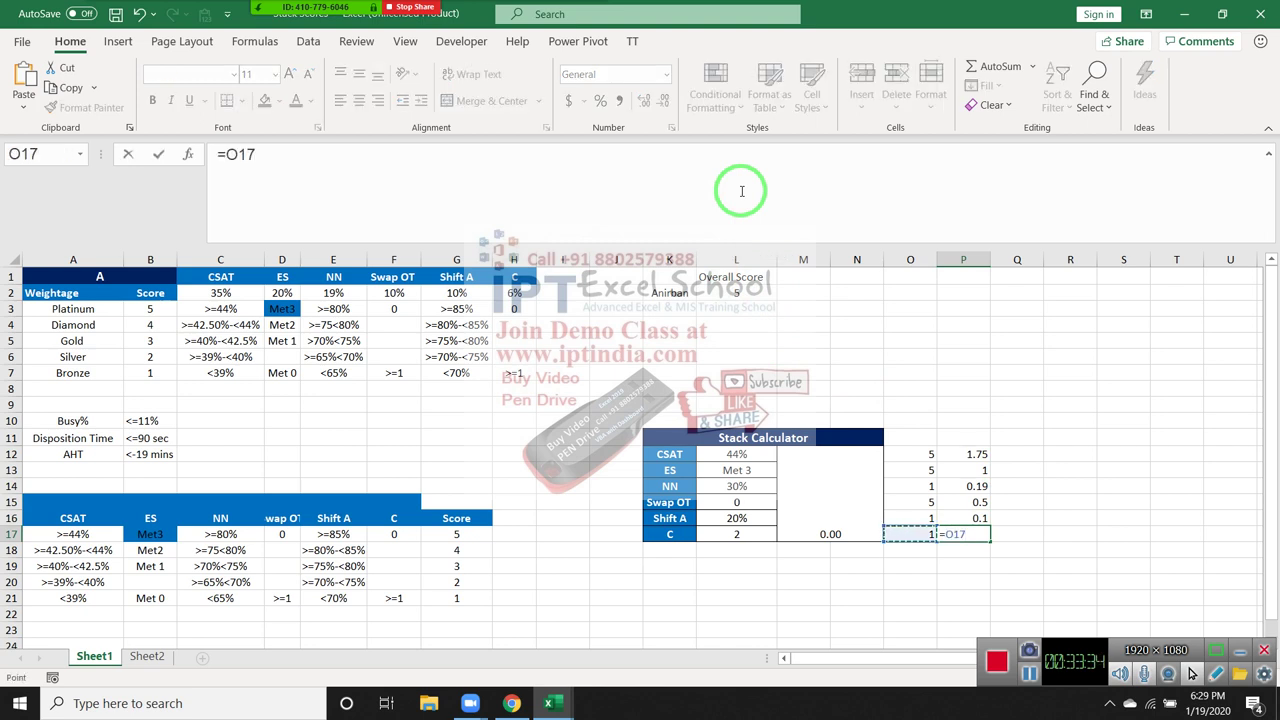
Step: Finish P17 as =O17*6% and AutoSum P12:P17 into P18, giving 3.6
type("*6%")
key("Return")
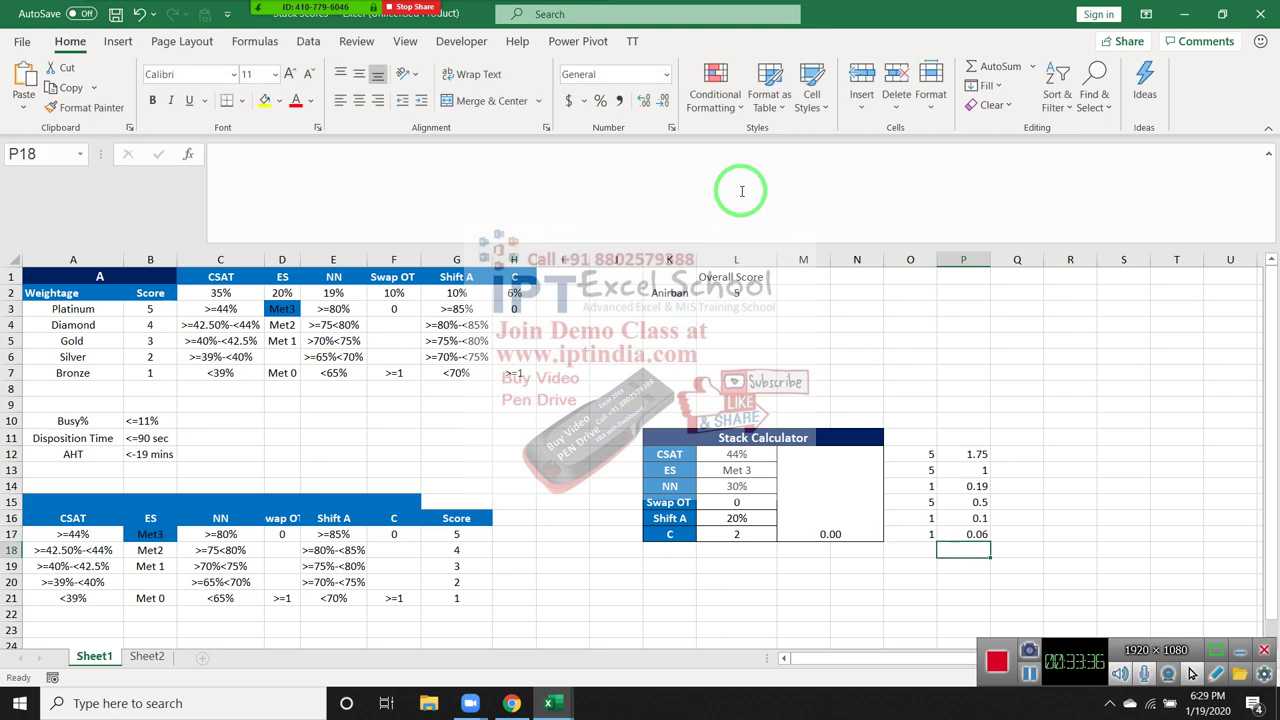
key("alt+equal")
key("ctrl+Return")
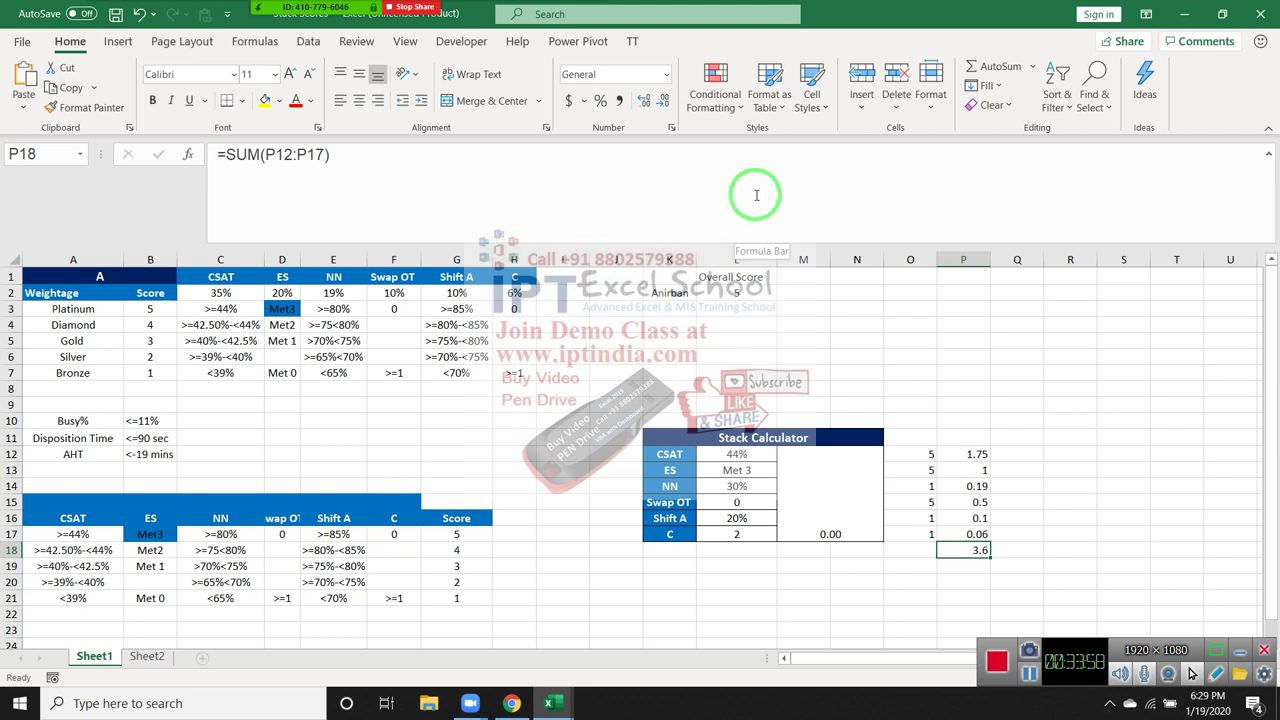
Step: Point out the calculator cells with the screen pen, ending on the C value in L17
left_click_drag(1020, 482, 657, 457)
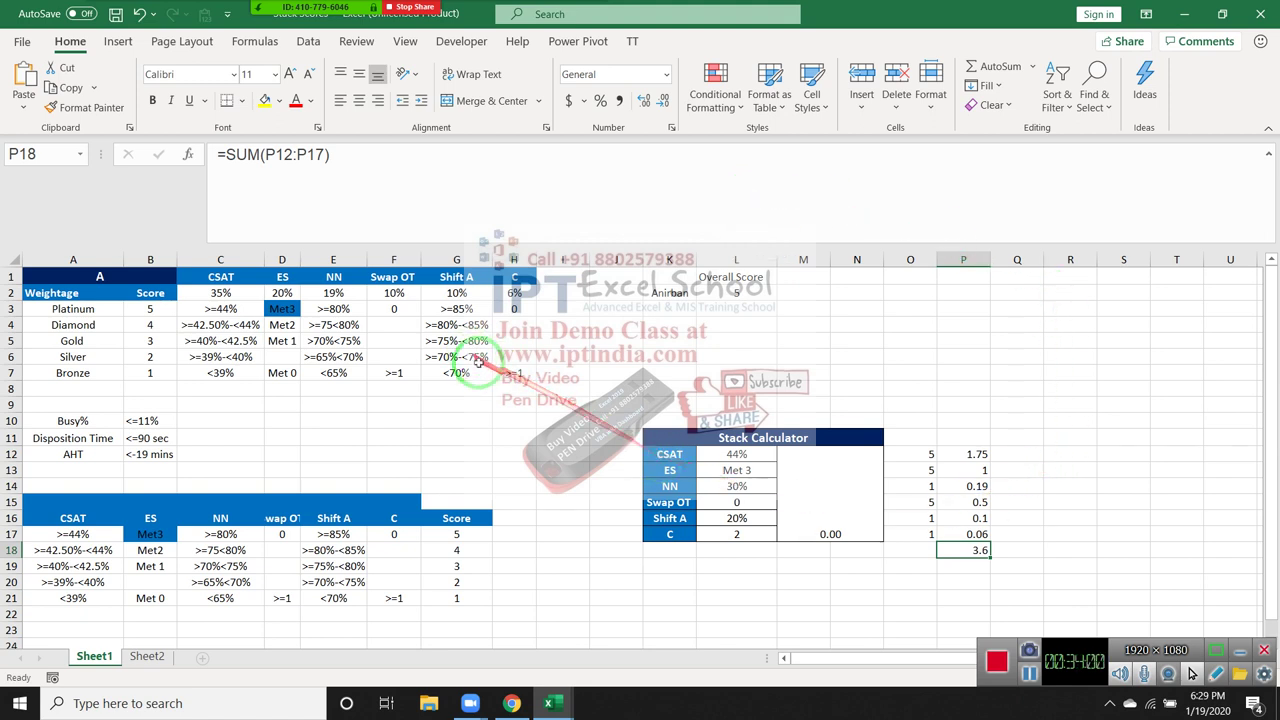
left_click(513, 372)
left_click_drag(600, 490, 760, 540)
left_click(758, 538)
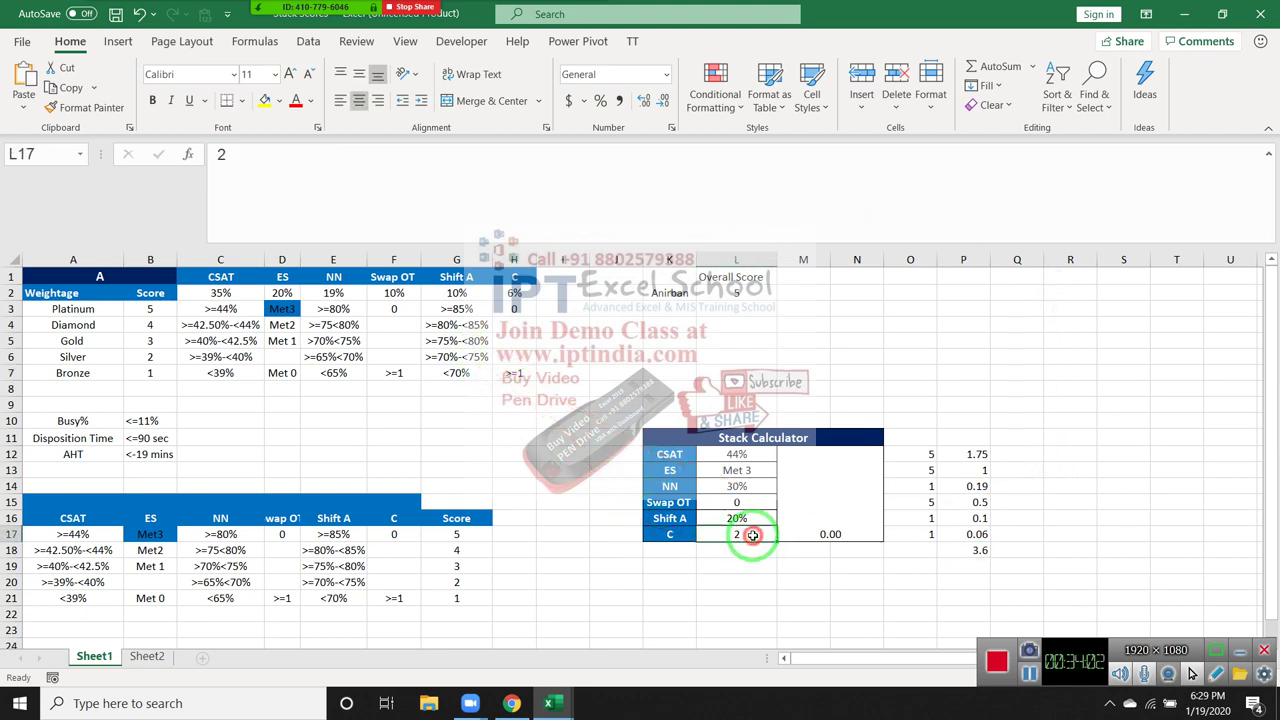
Step: Replace the Swap OT score in O15 with 0, dropping the P18 total to 3.1
left_click(915, 535)
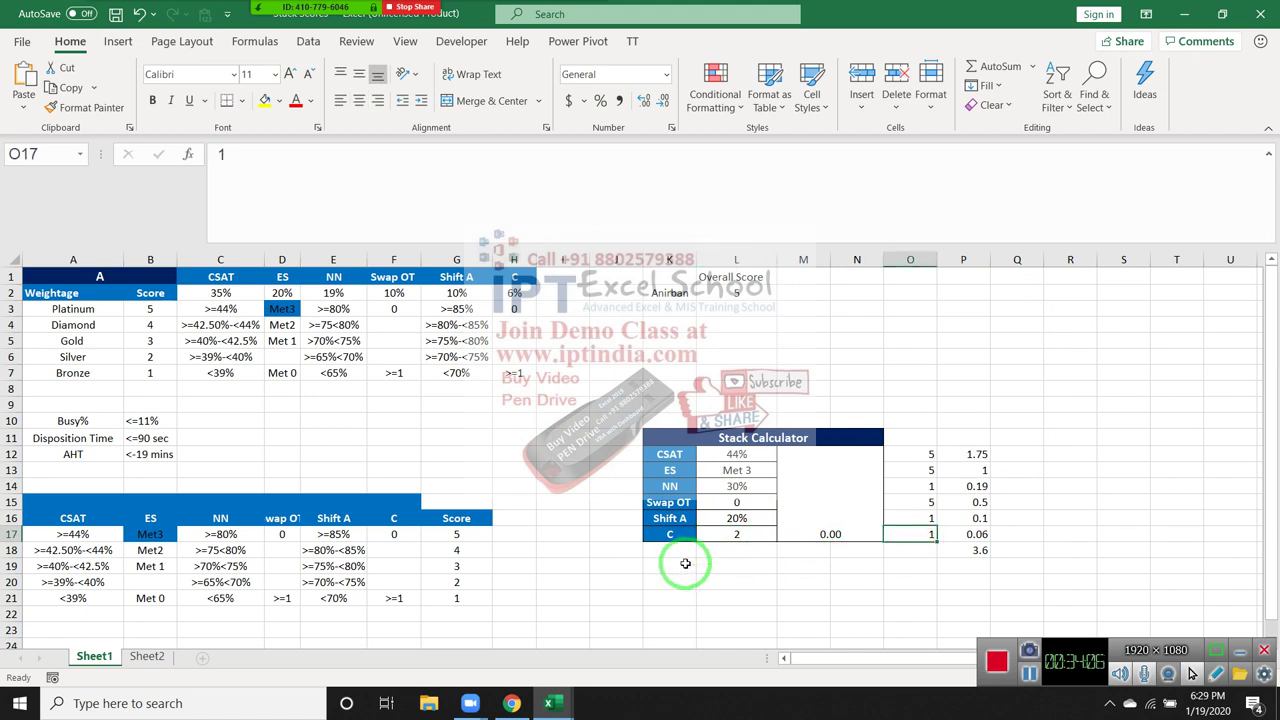
mouse_move(677, 531)
left_mouse_down()
mouse_move(970, 594)
mouse_move(718, 515)
left_mouse_up()
left_click(718, 503)
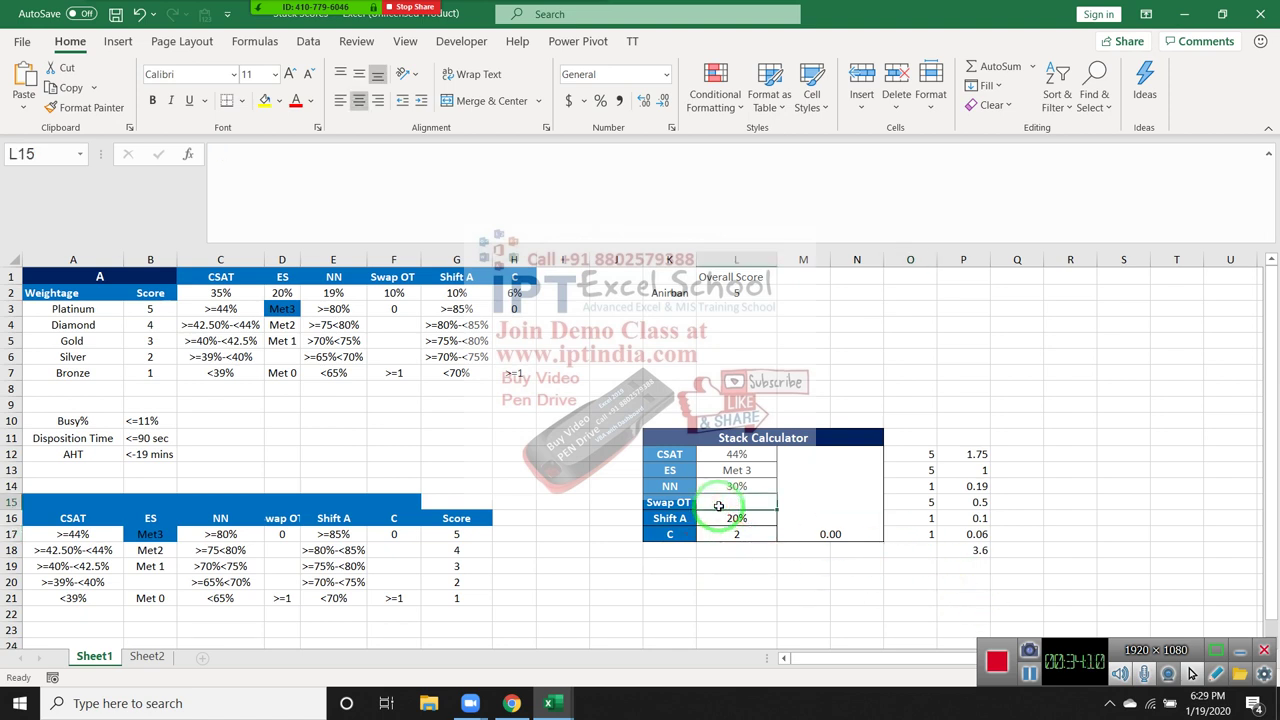
key("Right")
key("Right")
key("Right")
key("Down")
key("Up")
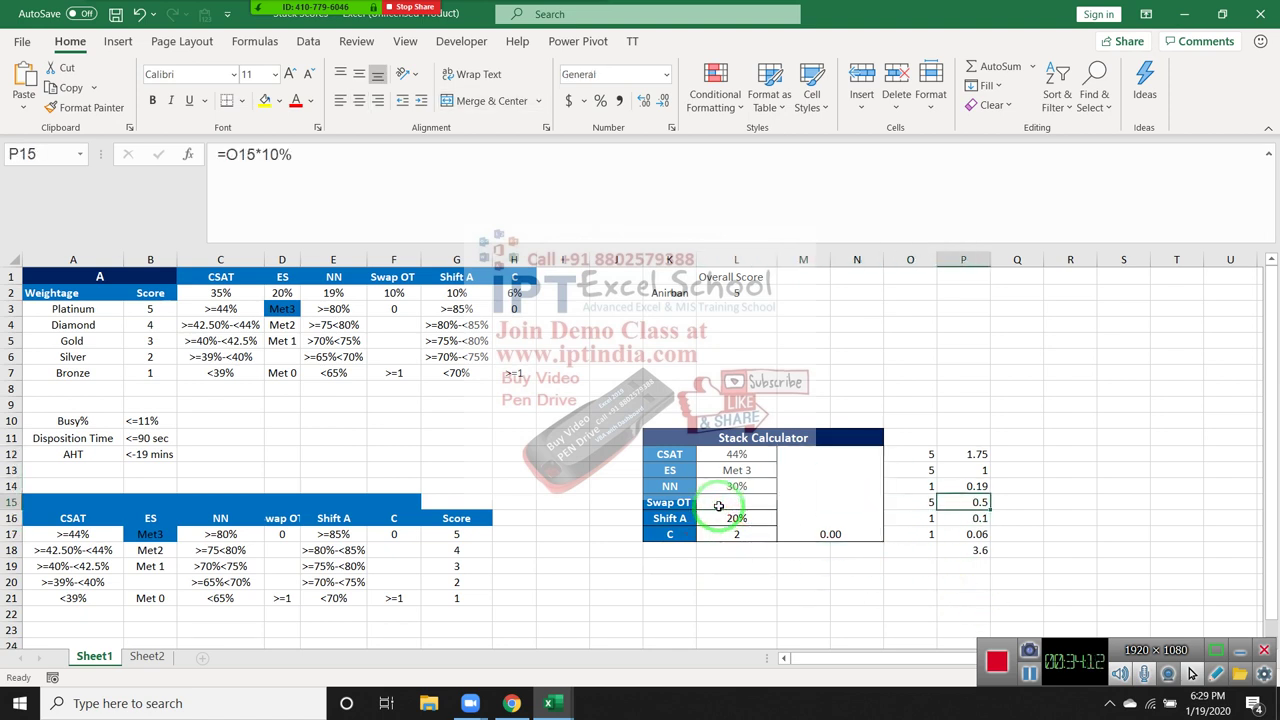
key("Left")
key("Delete")
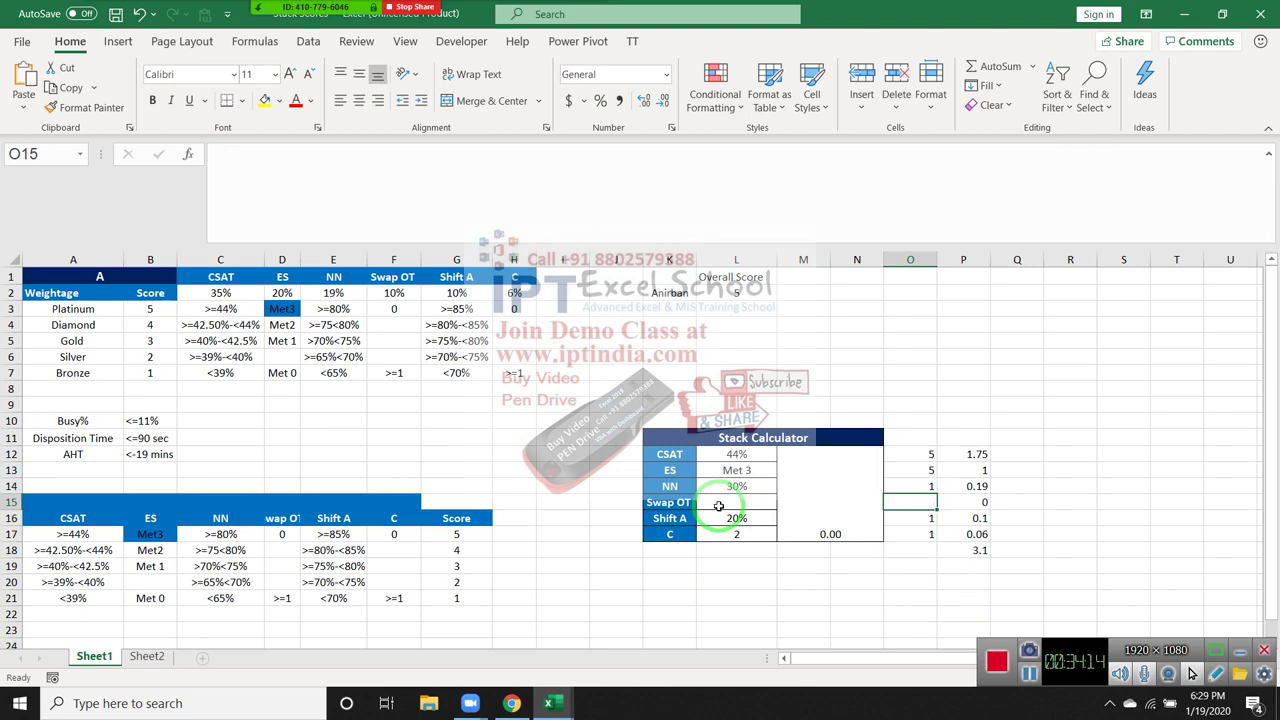
type("0")
key("ctrl+Return")
key("Down")
Step: Unmerge the M12:N17 result block and move its IF formula from M12 to M9
key("Left")
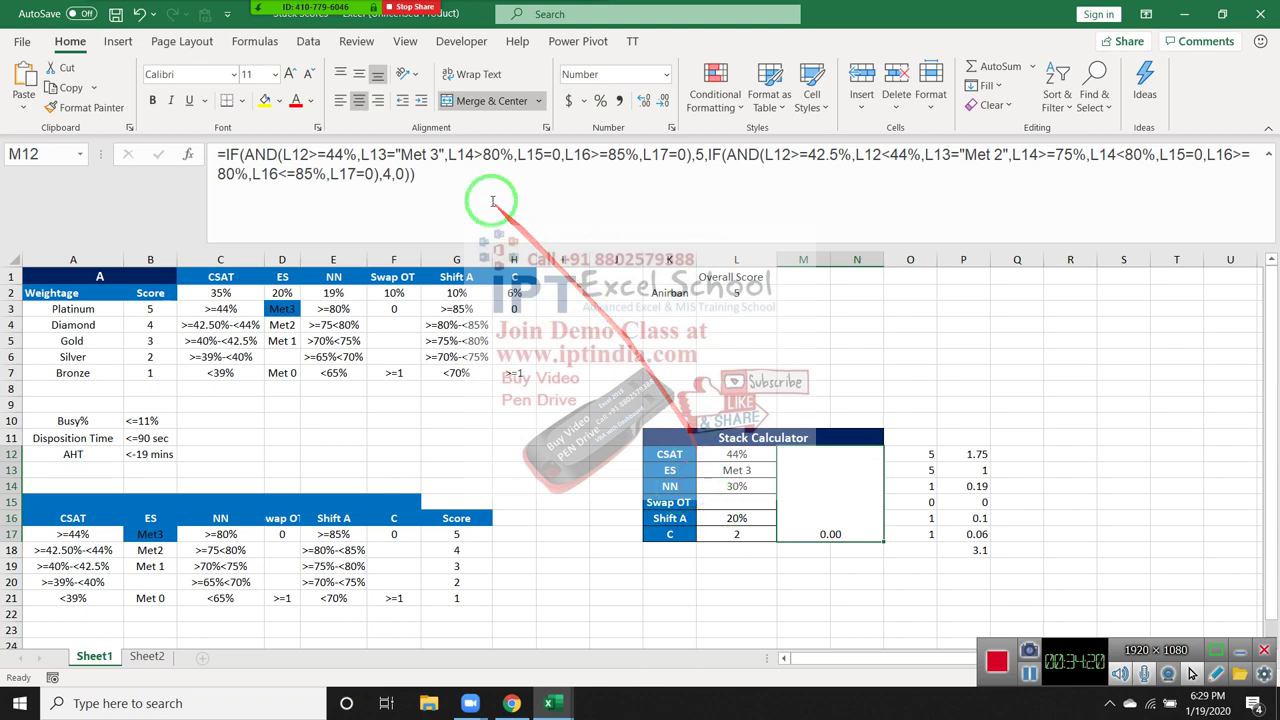
left_click(502, 101)
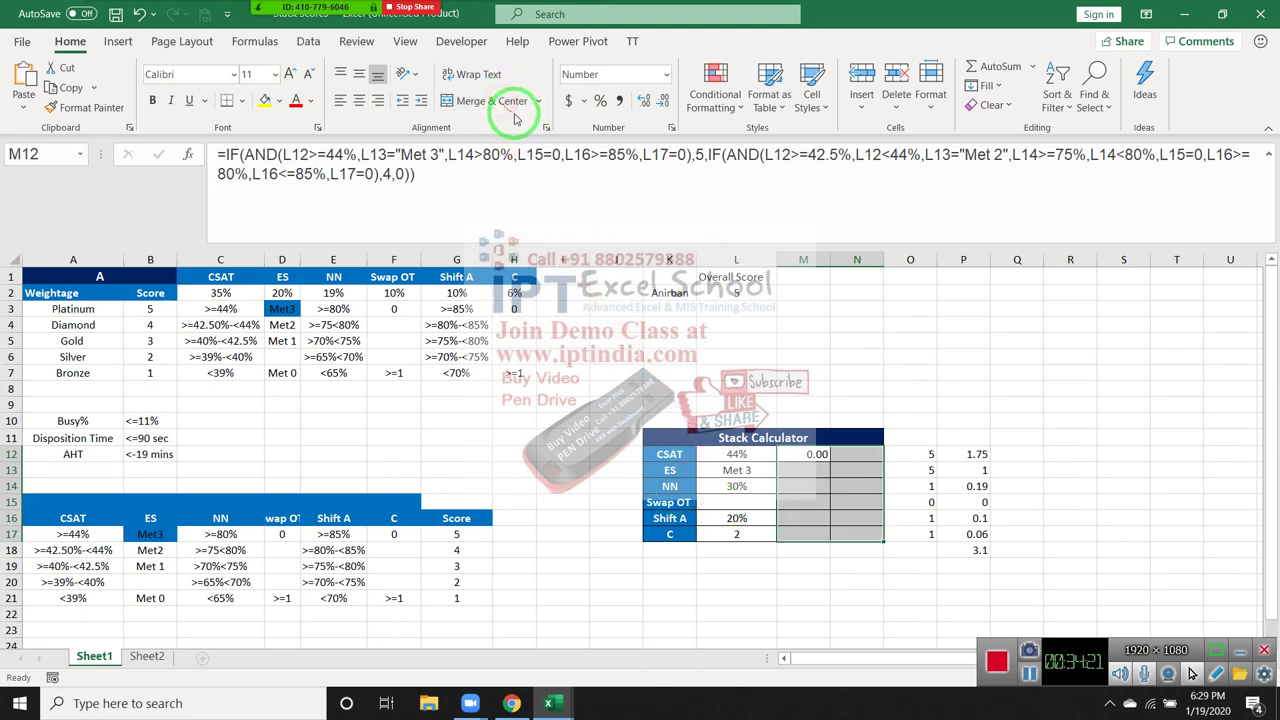
left_click(816, 458)
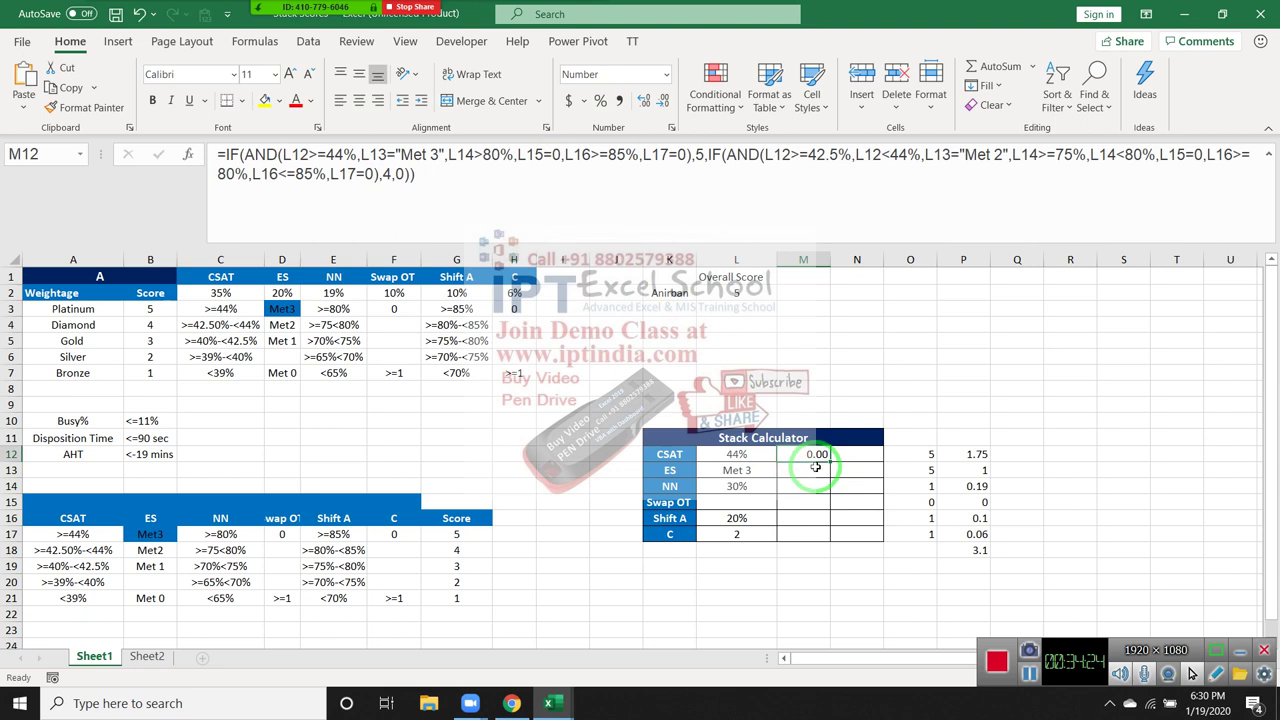
key("ctrl+x")
key("Up")
key("Up")
key("Up")
key("ctrl+v")
key("Return")
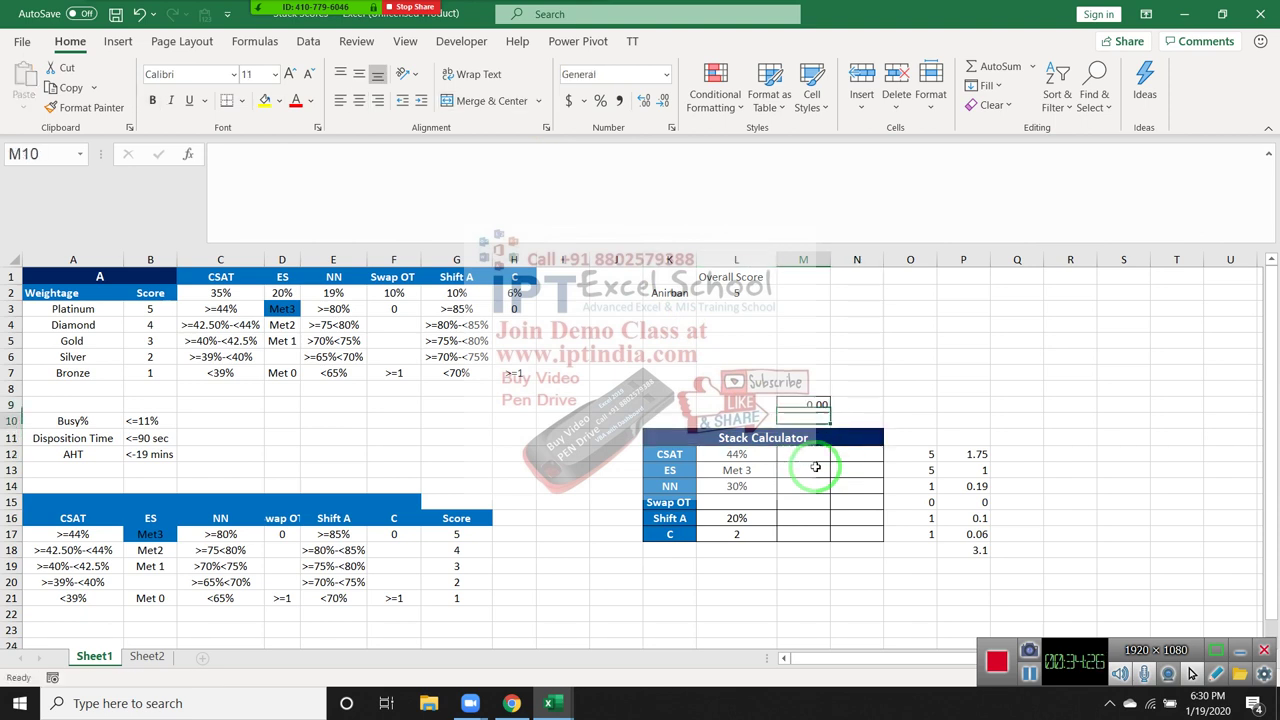
left_click(816, 467)
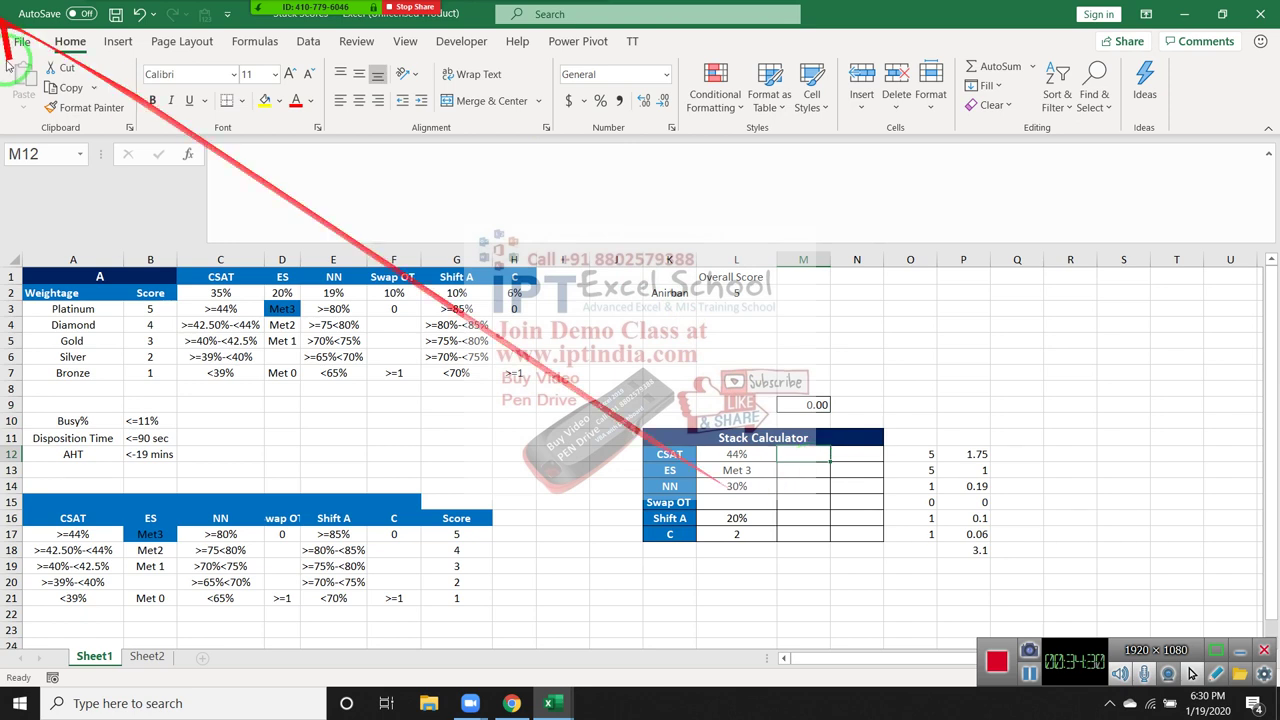
left_click_drag(150, 325, 150, 341)
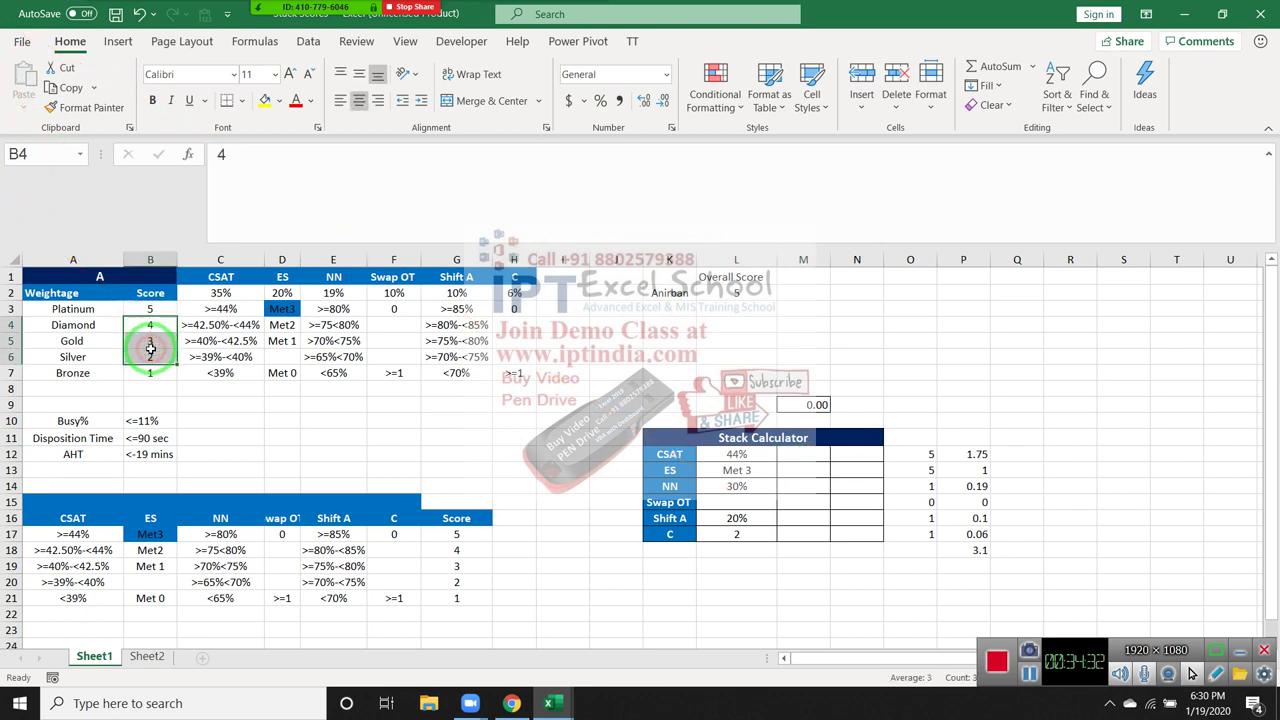
left_click(230, 293)
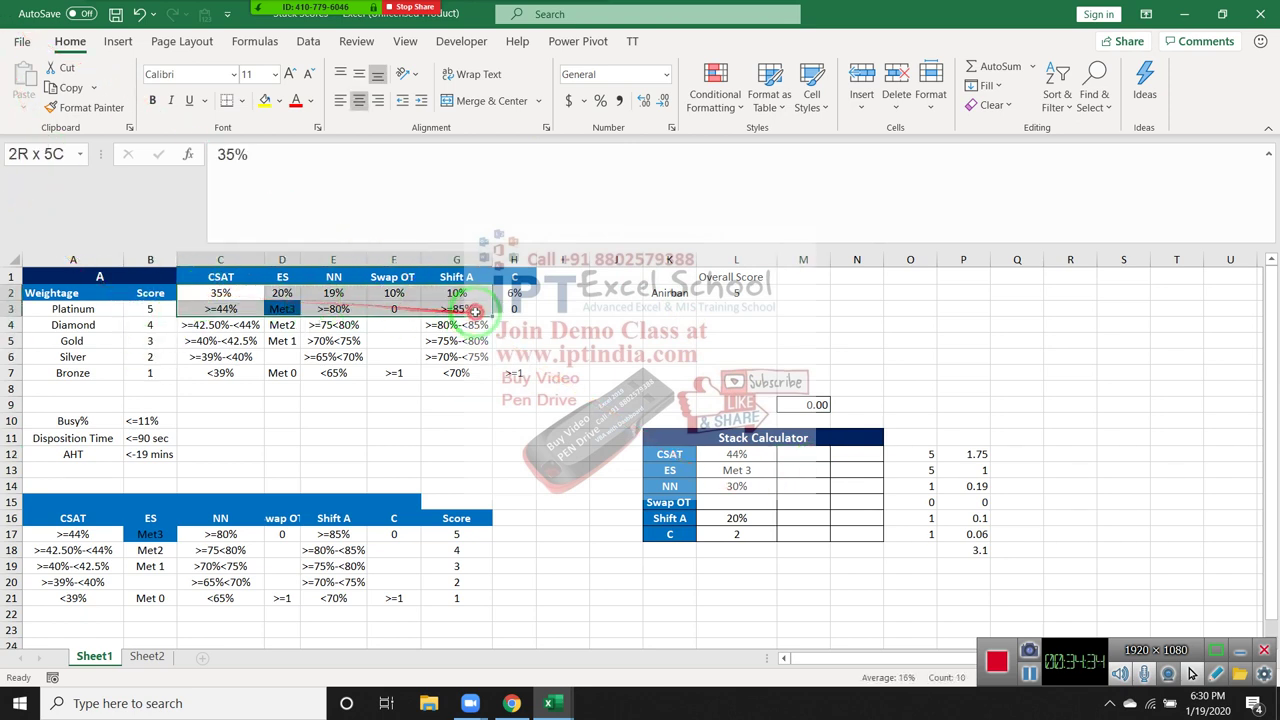
left_click_drag(230, 293, 514, 293)
left_click(814, 458)
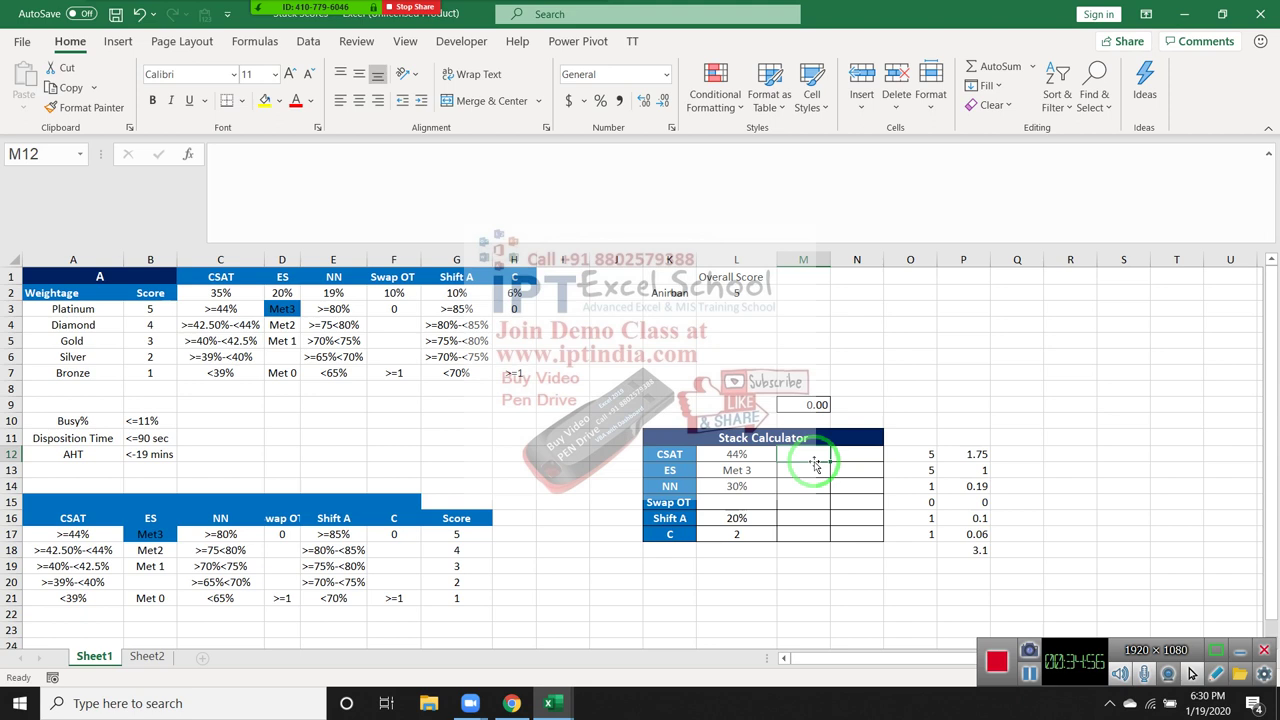
Step: Restart M12 with =IF( from autocomplete and reference L12 as the CSAT test
type("=")
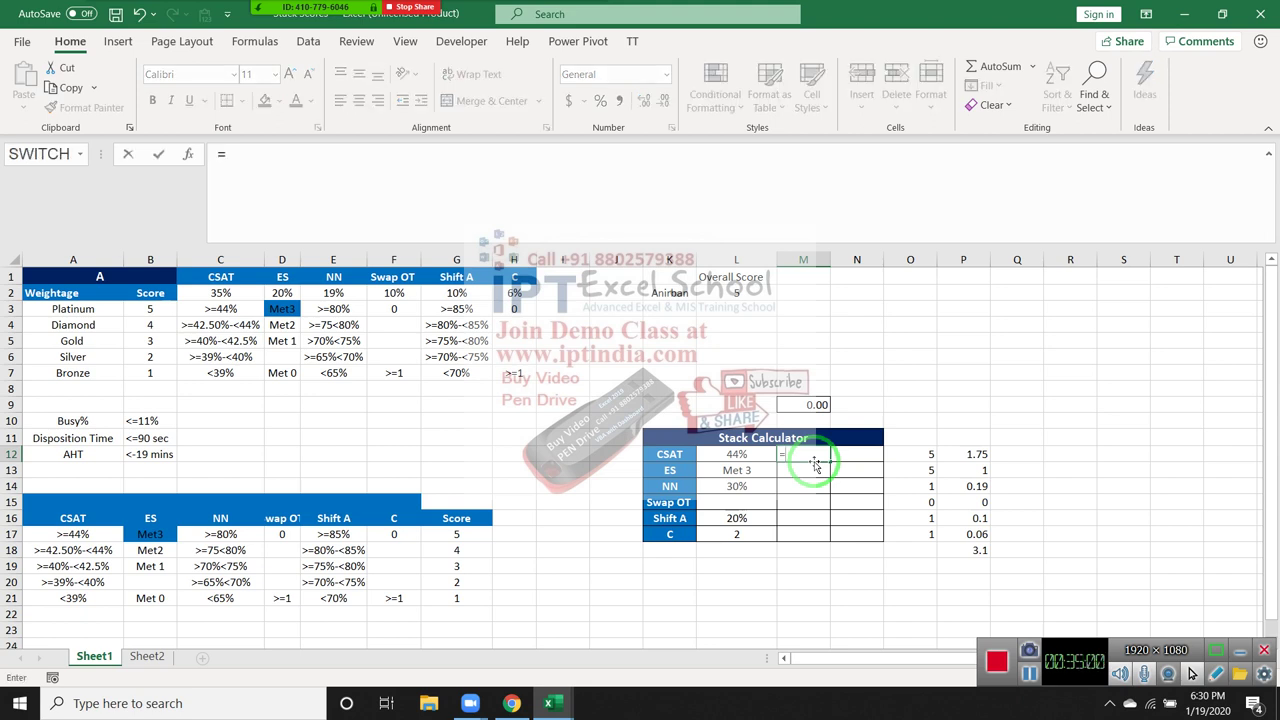
type("i")
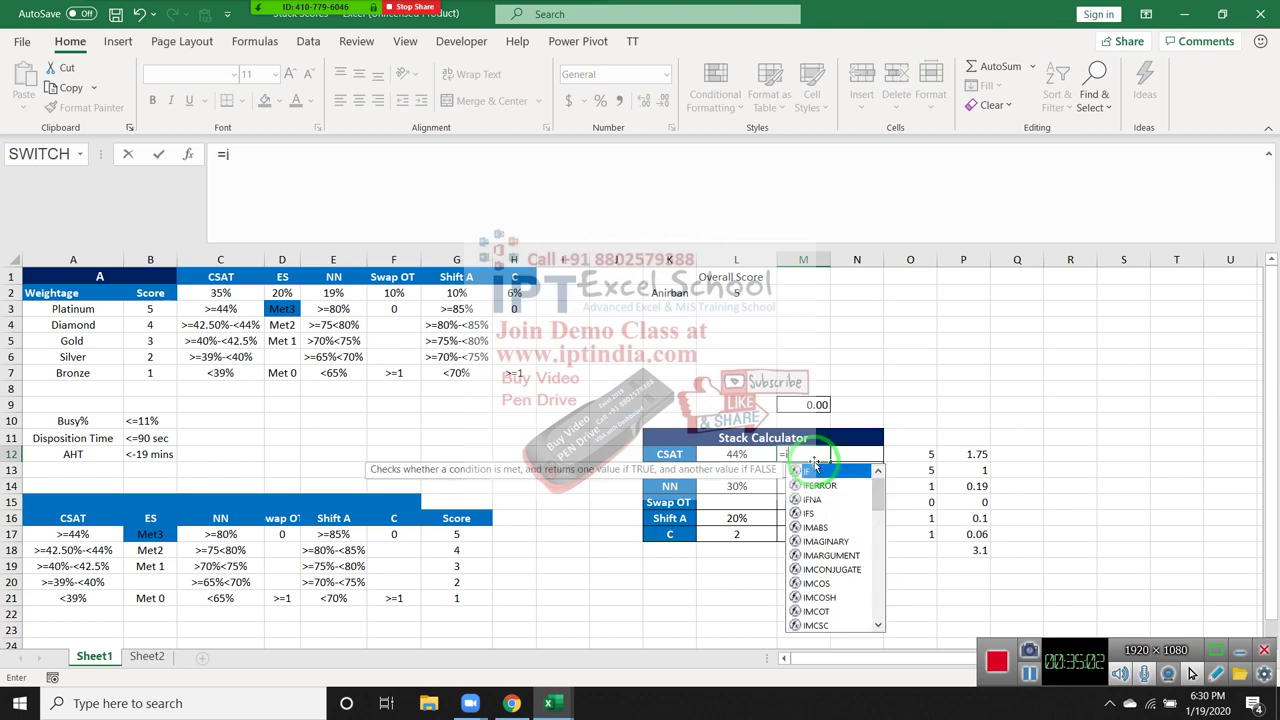
type("f")
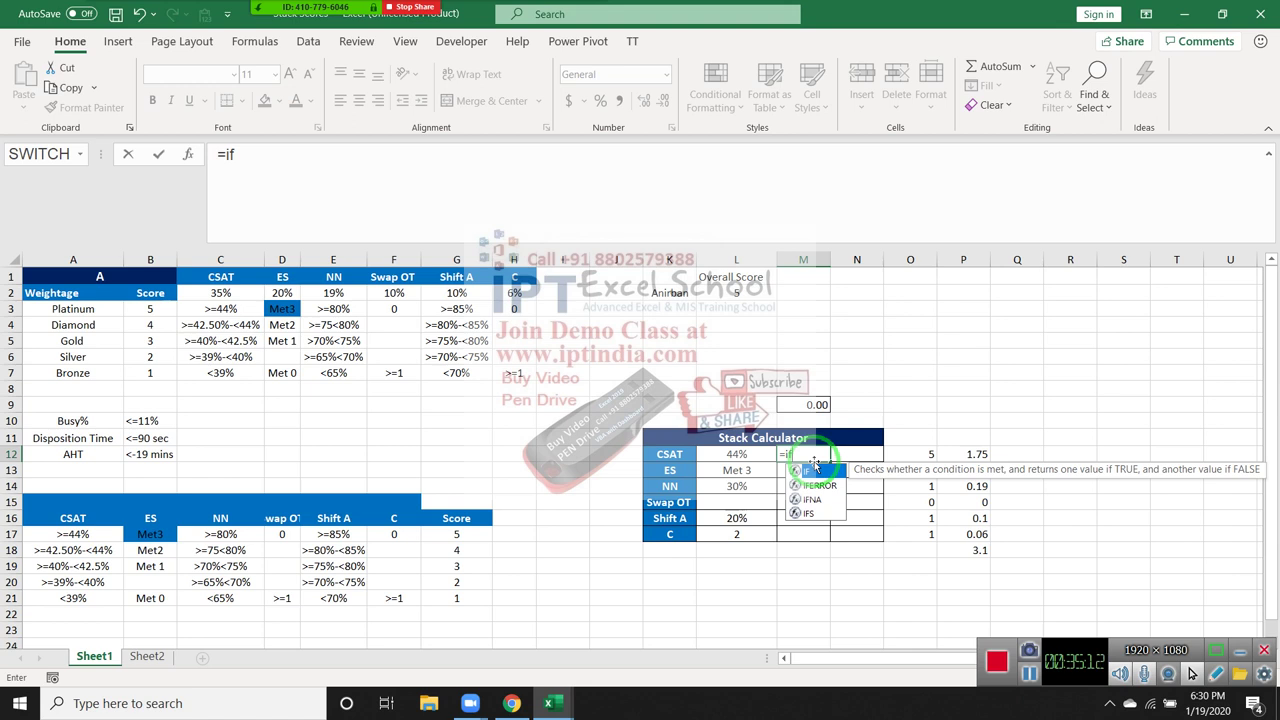
key("Left")
left_click(815, 459)
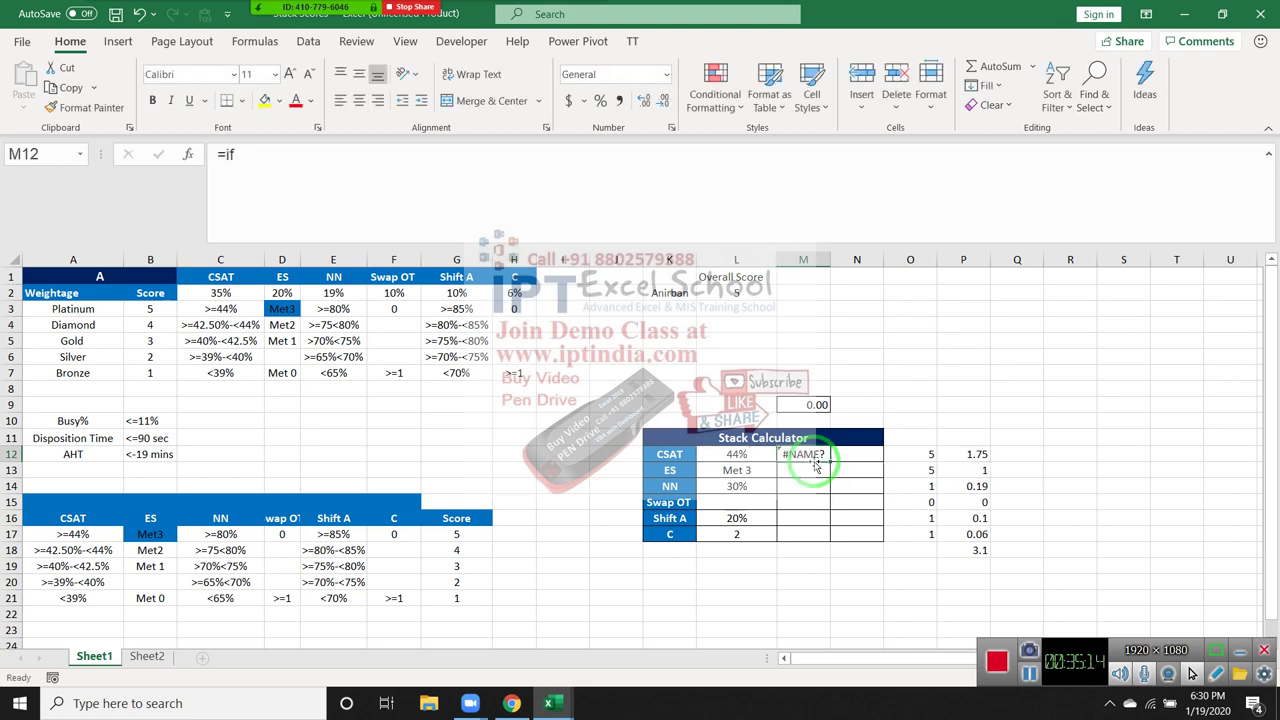
type("=if")
double_click(813, 463)
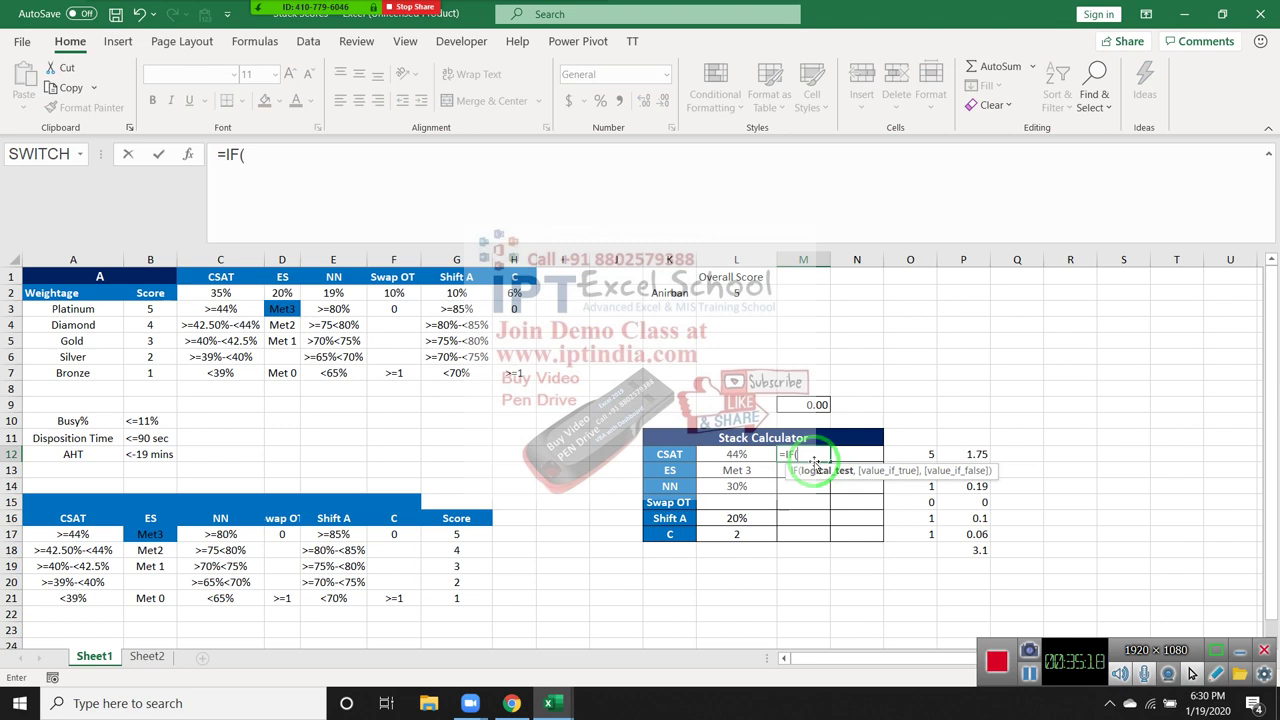
key("Left")
Step: Build L12<39 returning 1, then a nested IF testing L12<40
type("<")
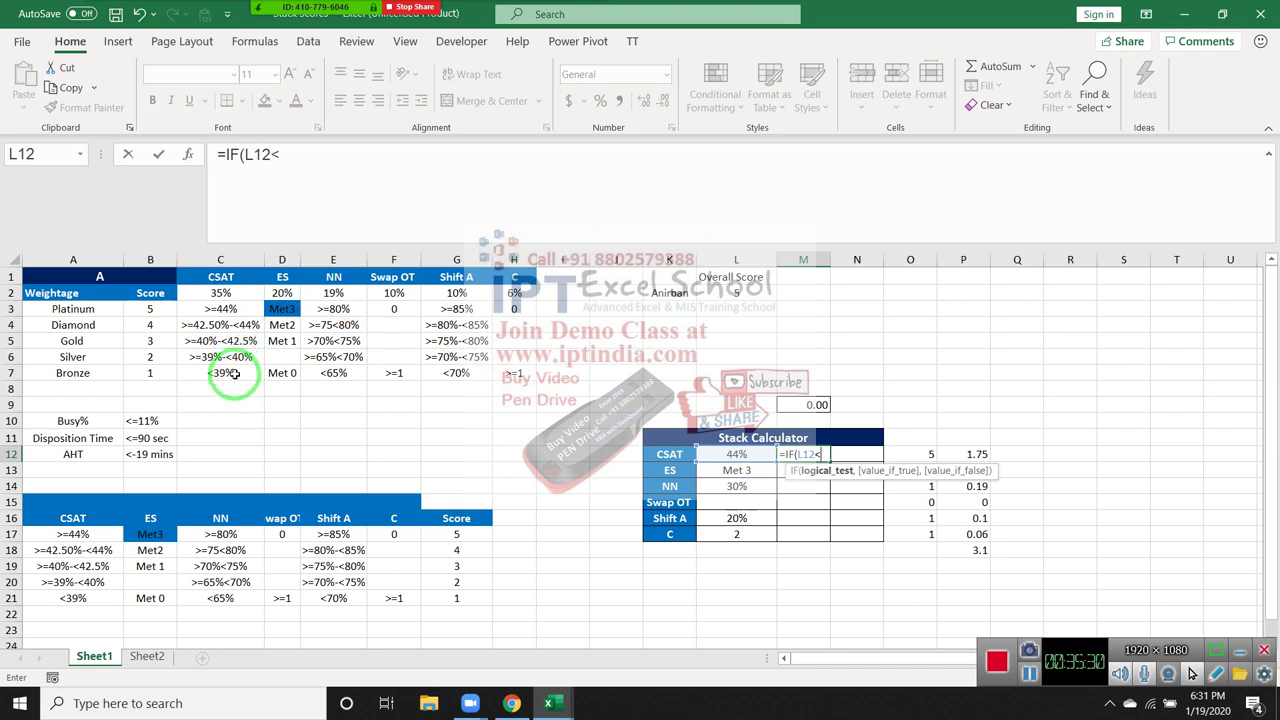
type("3")
type("9,1")
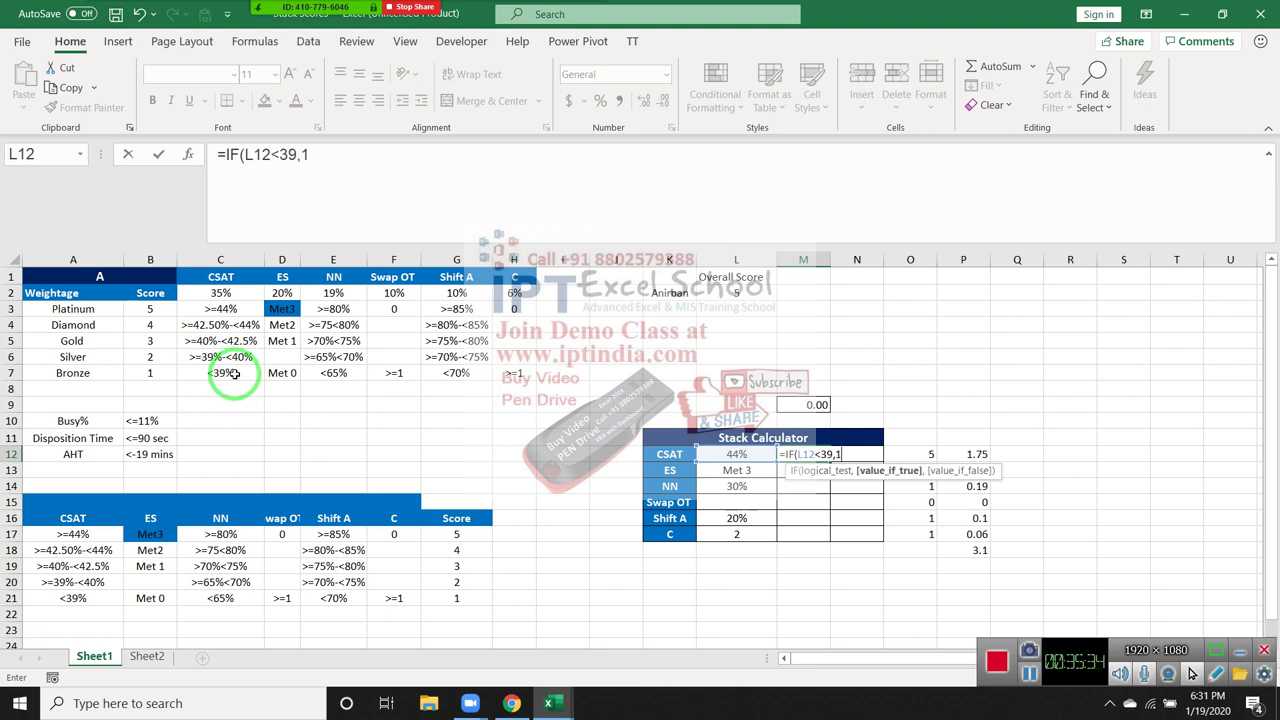
type(",if(")
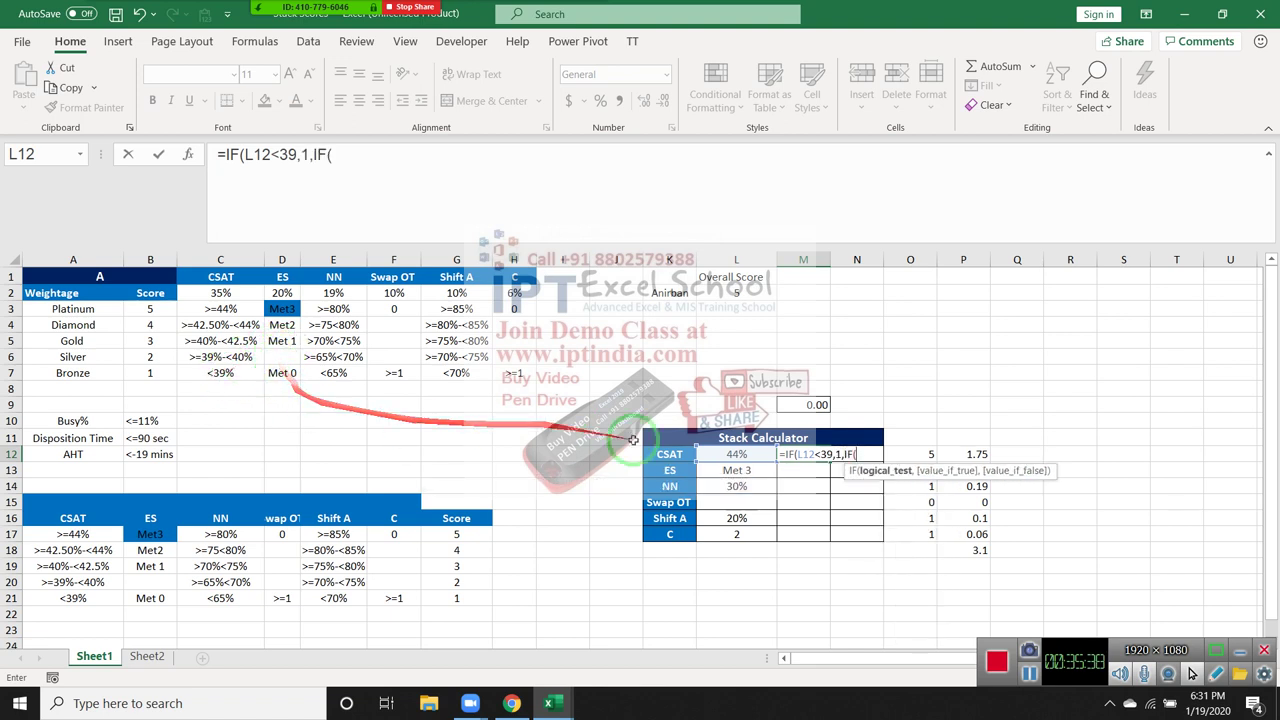
left_click(709, 453)
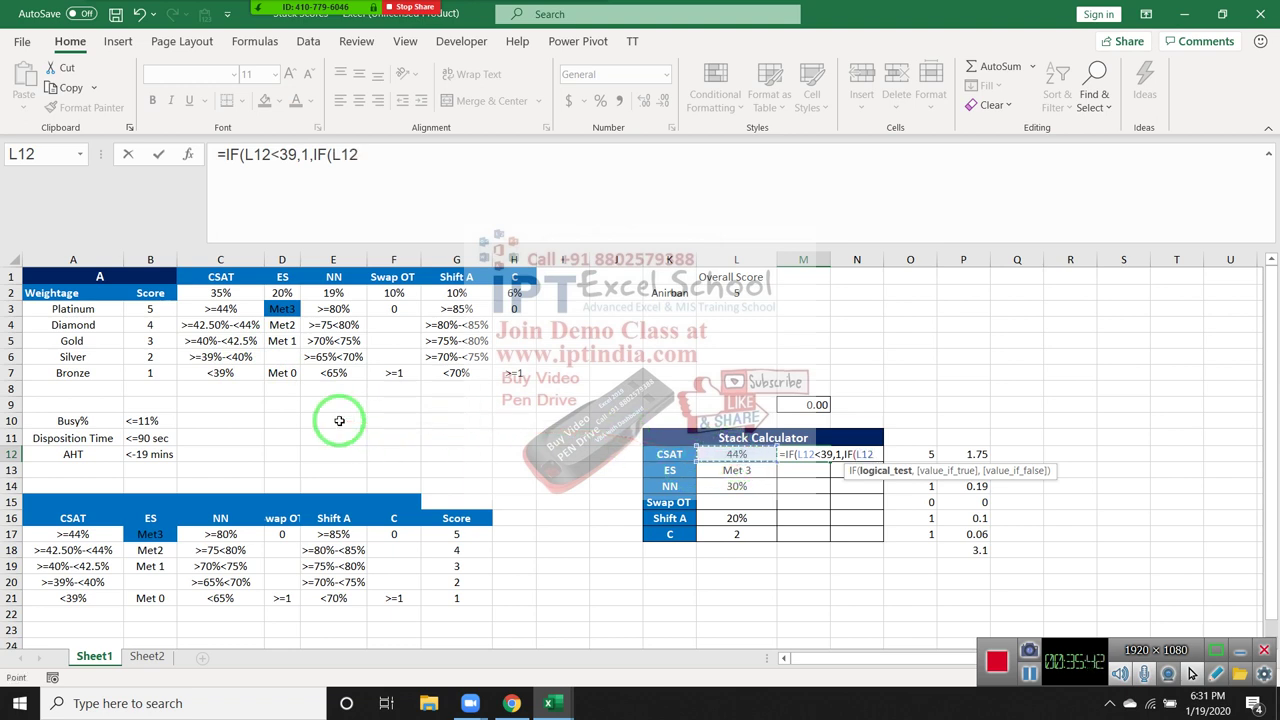
type("<=")
key("BackSpace")
type("40")
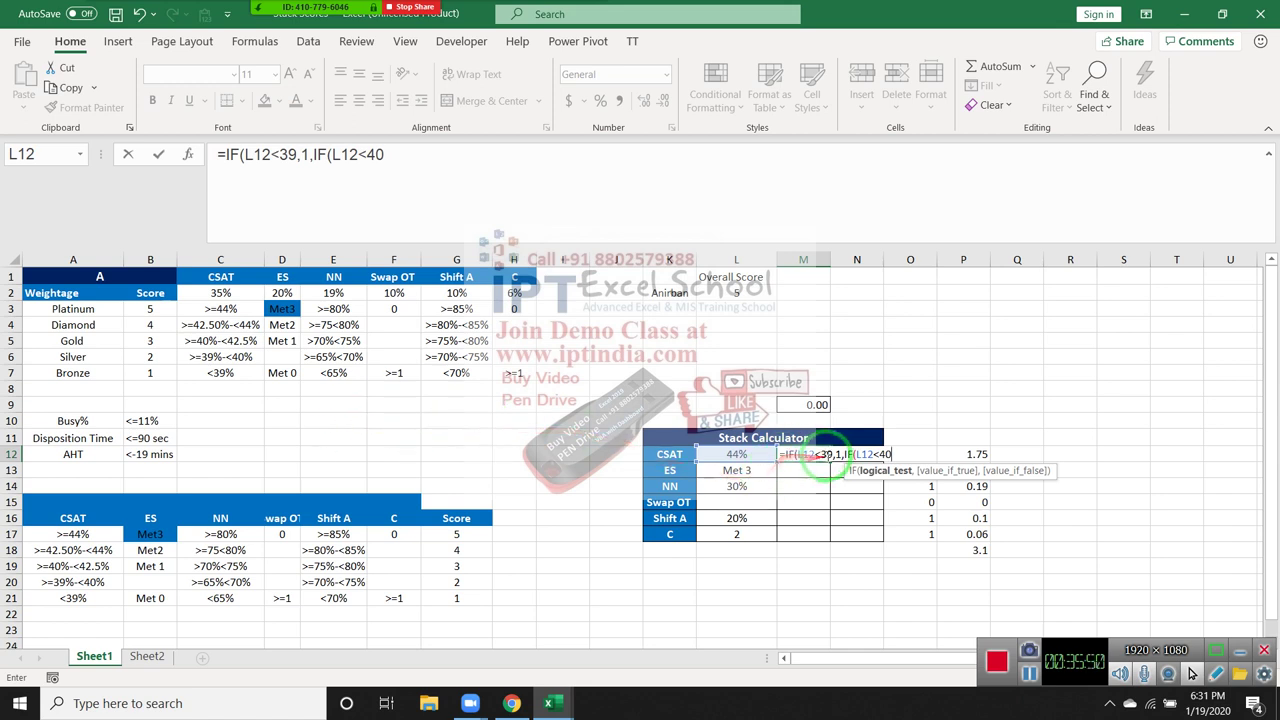
Step: Make the 39 and 40 thresholds percentages, return 2, and open a third nested IF
left_click(831, 454)
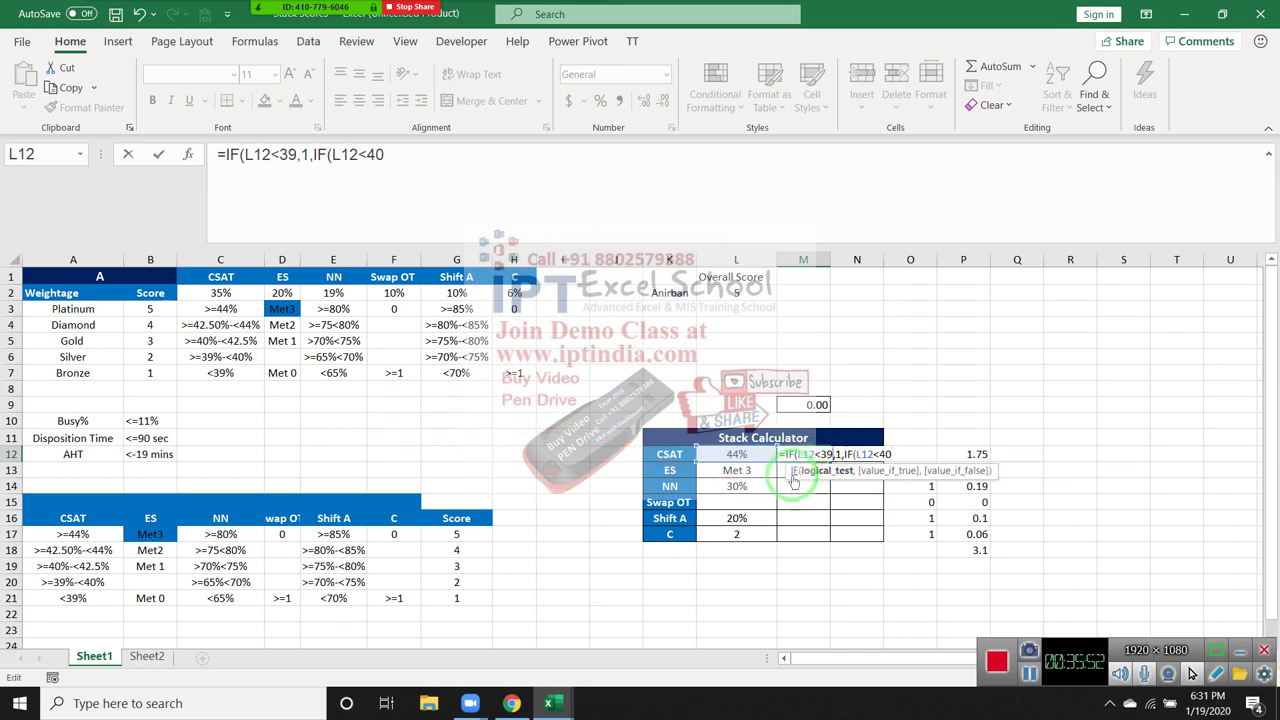
type("%")
left_click(910, 455)
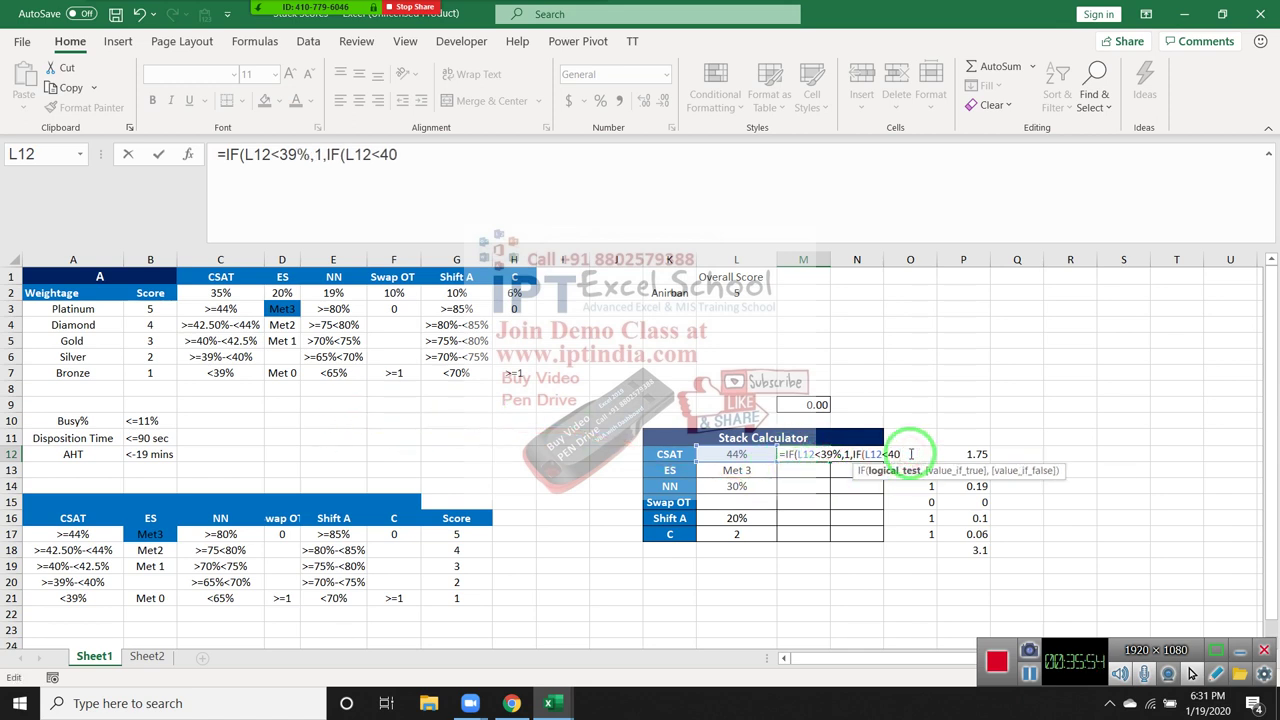
type("%,")
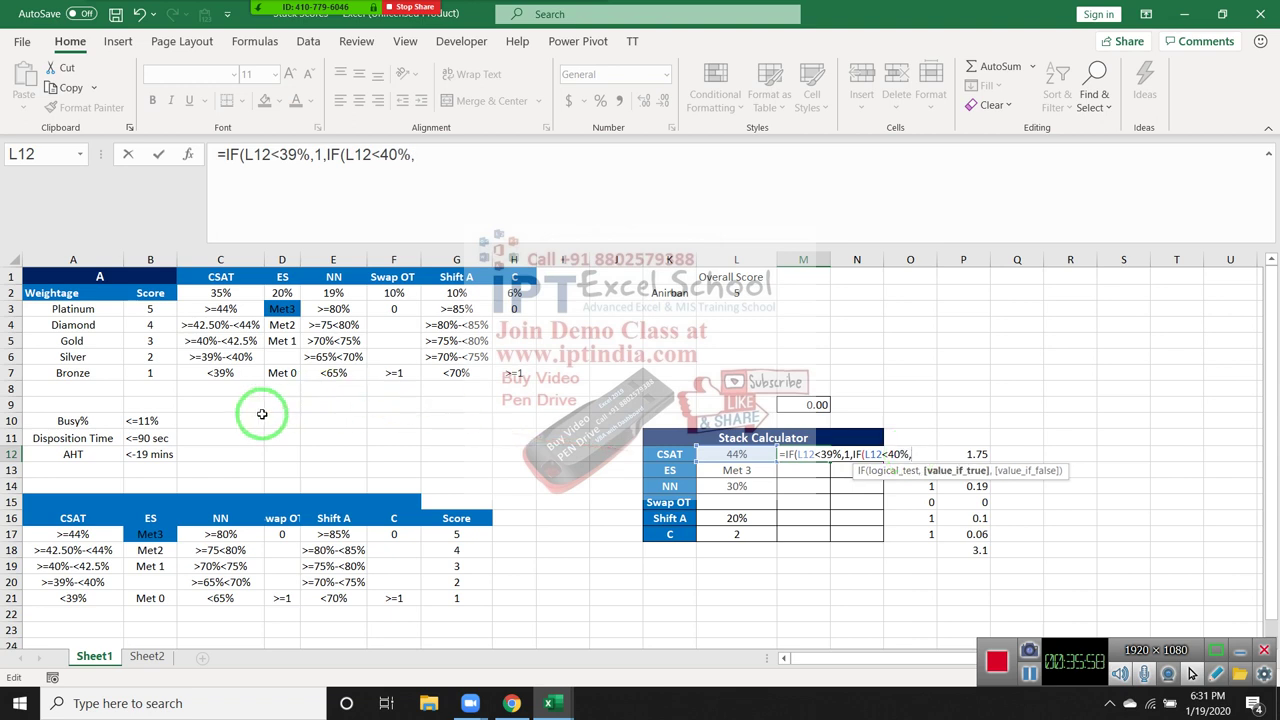
type("2if")
key("Tab")
key("BackSpace")
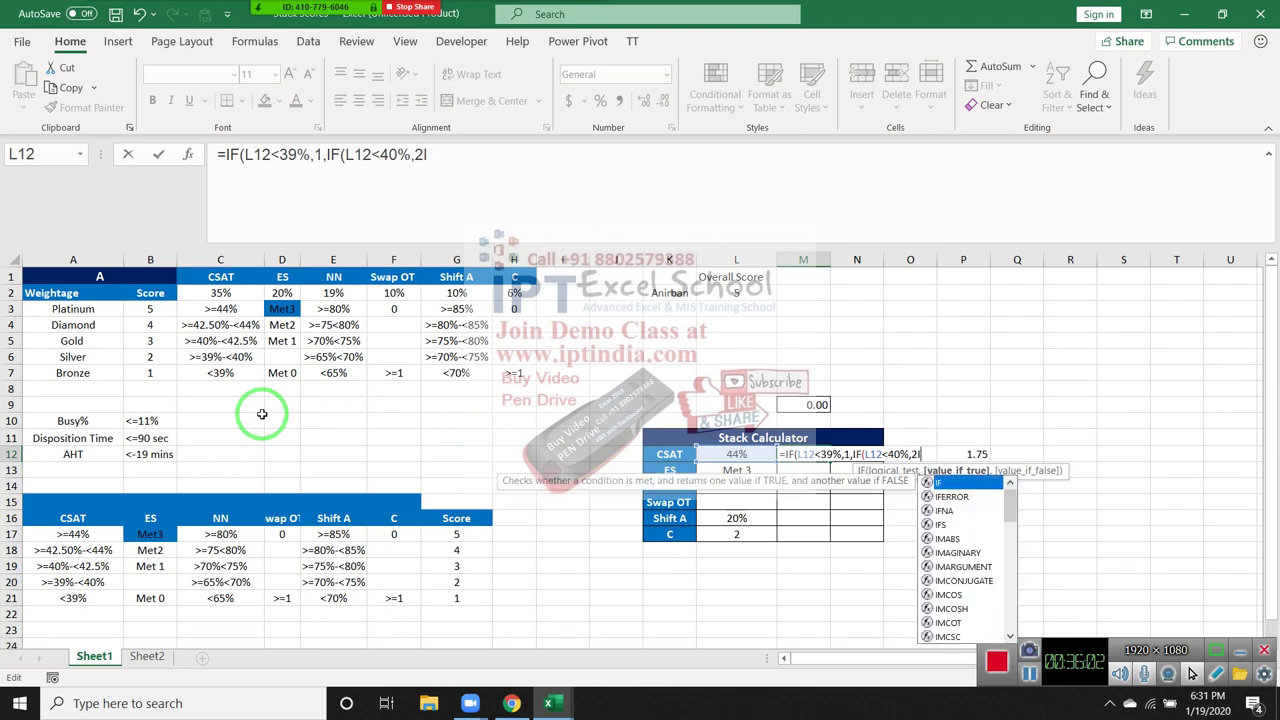
key("BackSpace")
type(",")
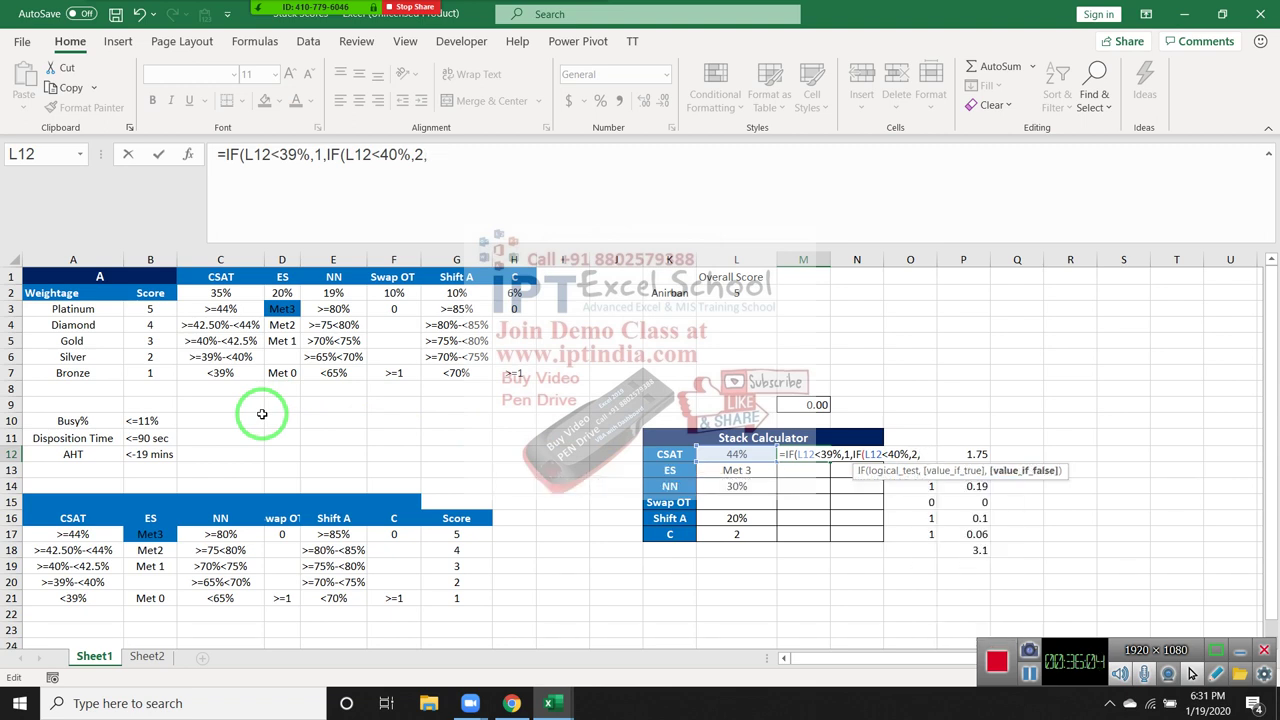
type("if")
key("Tab")
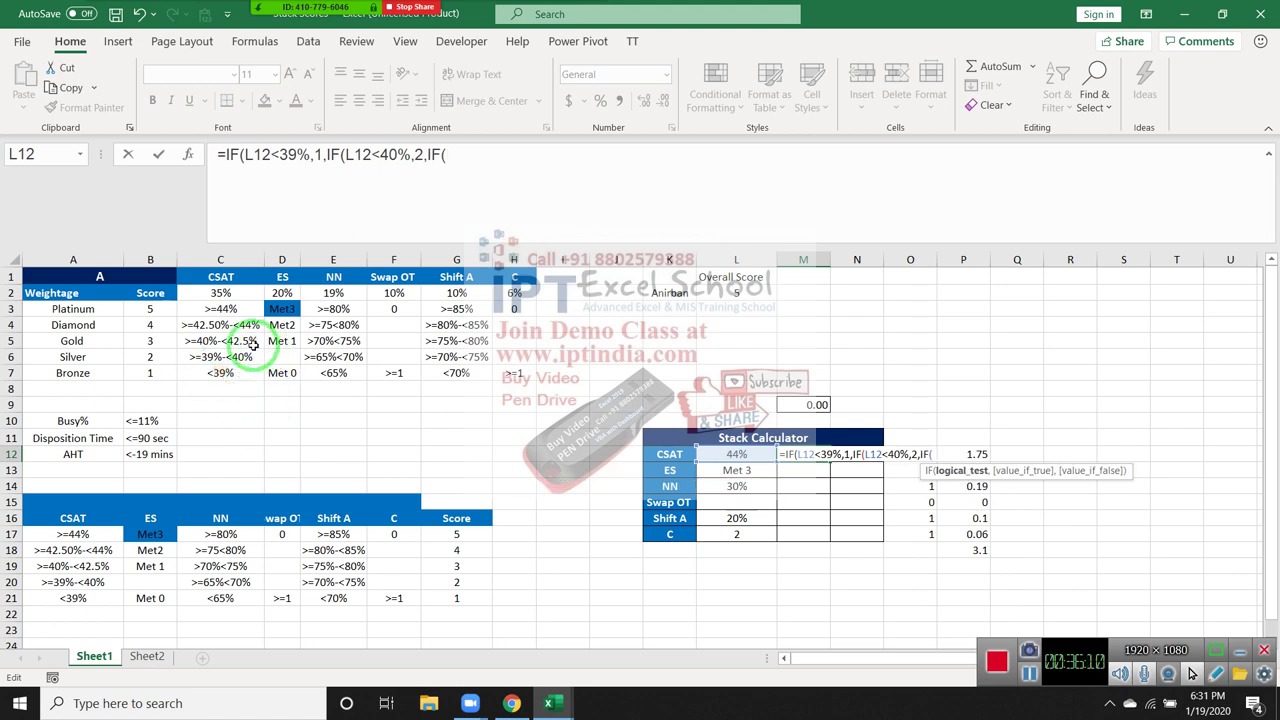
Step: Extend M12's nested IF so L12<42.50 scores 3, then begin a fourth L12 test
left_click(711, 454)
type("<")
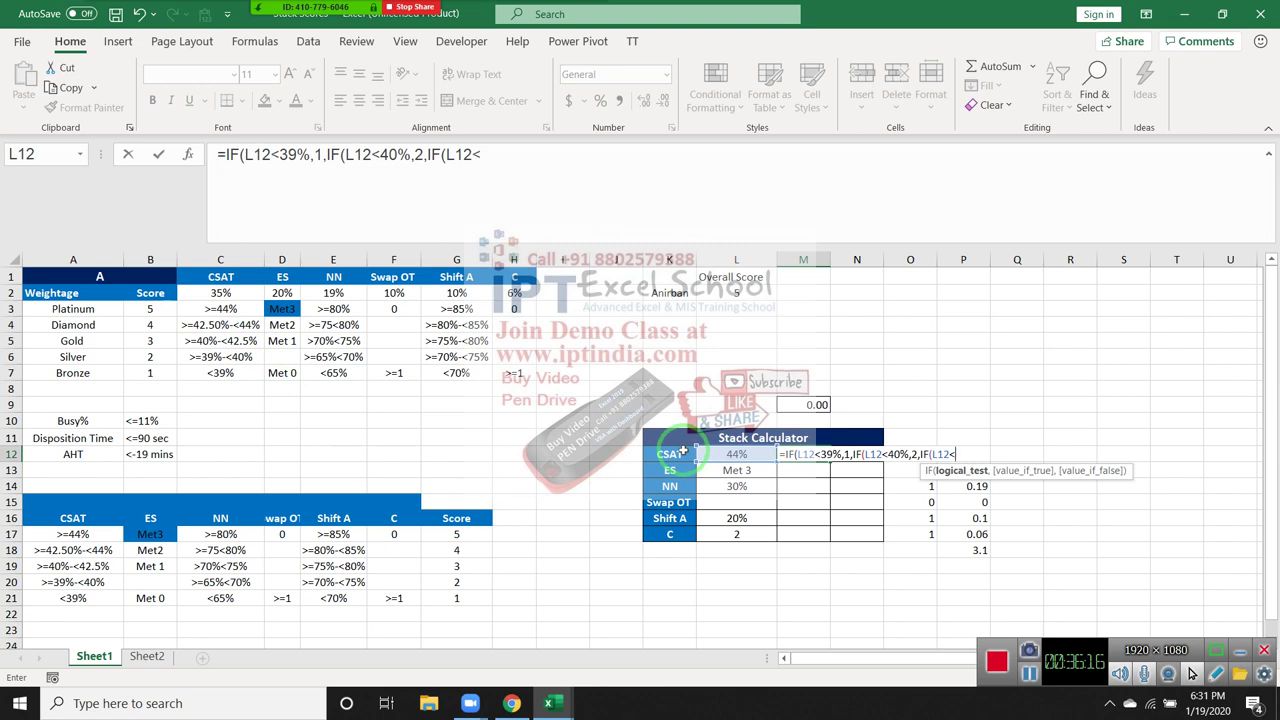
type("42.")
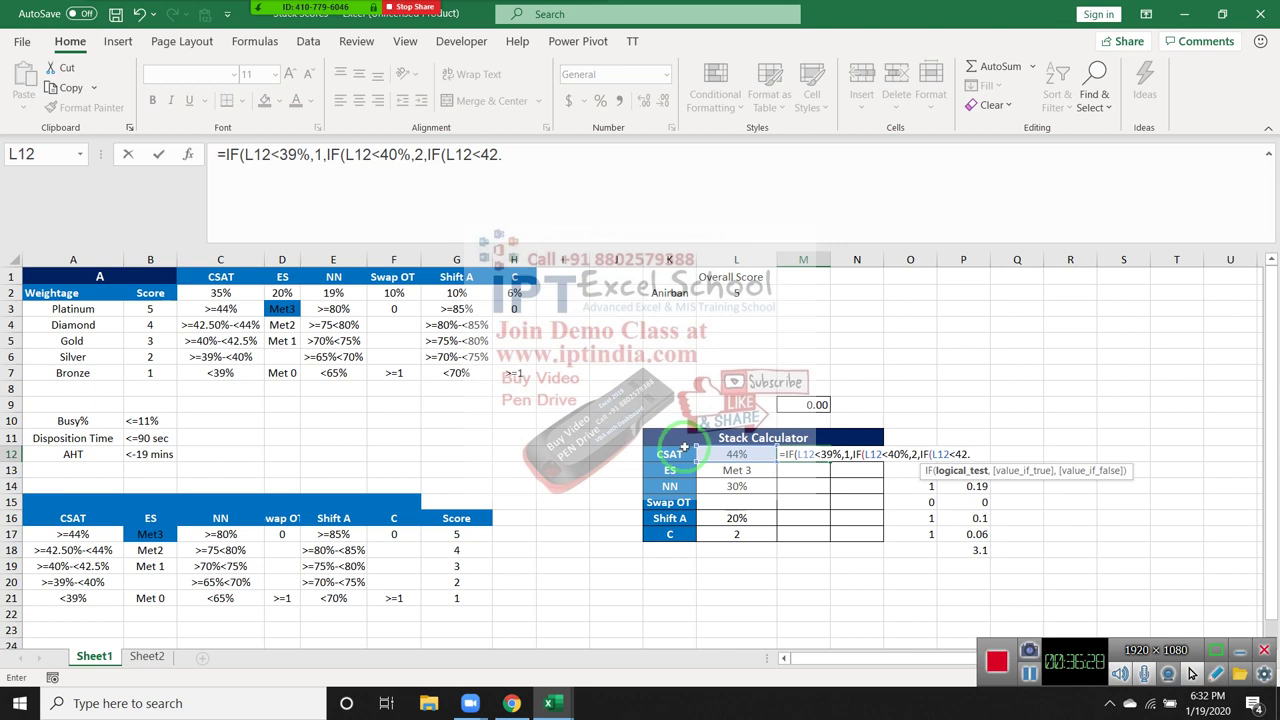
type("50")
type(",3")
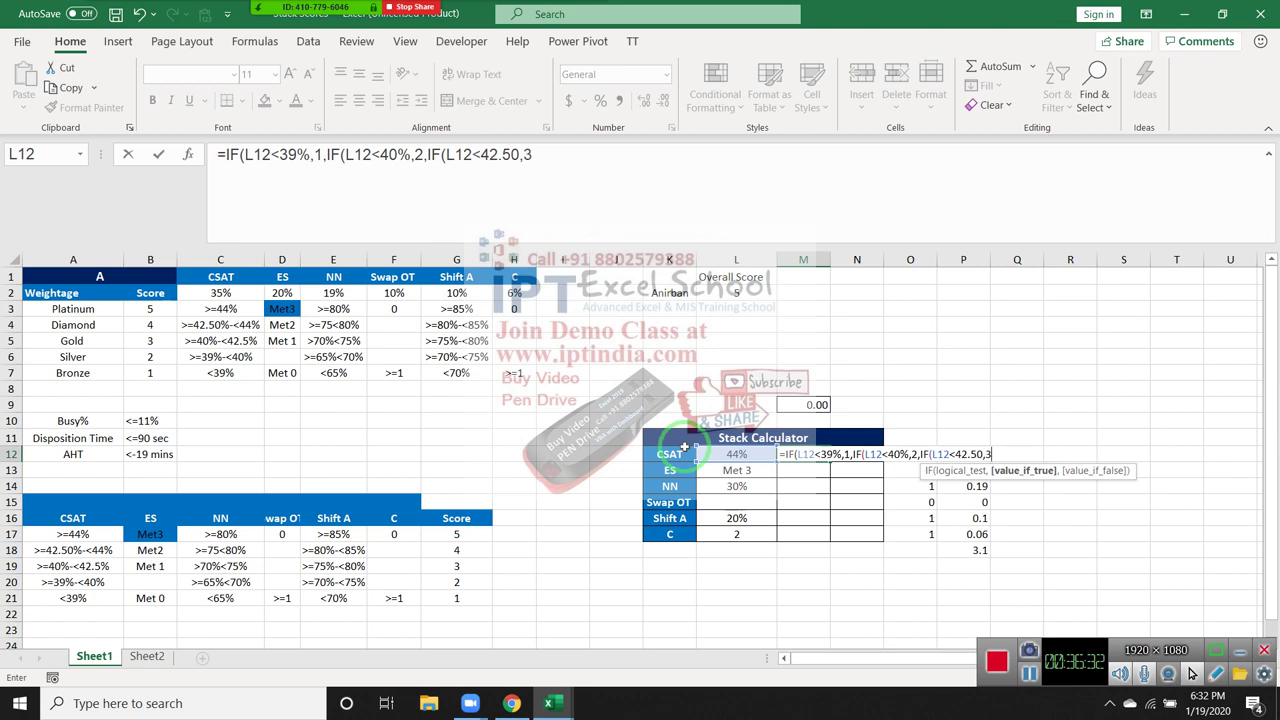
type(",IF(")
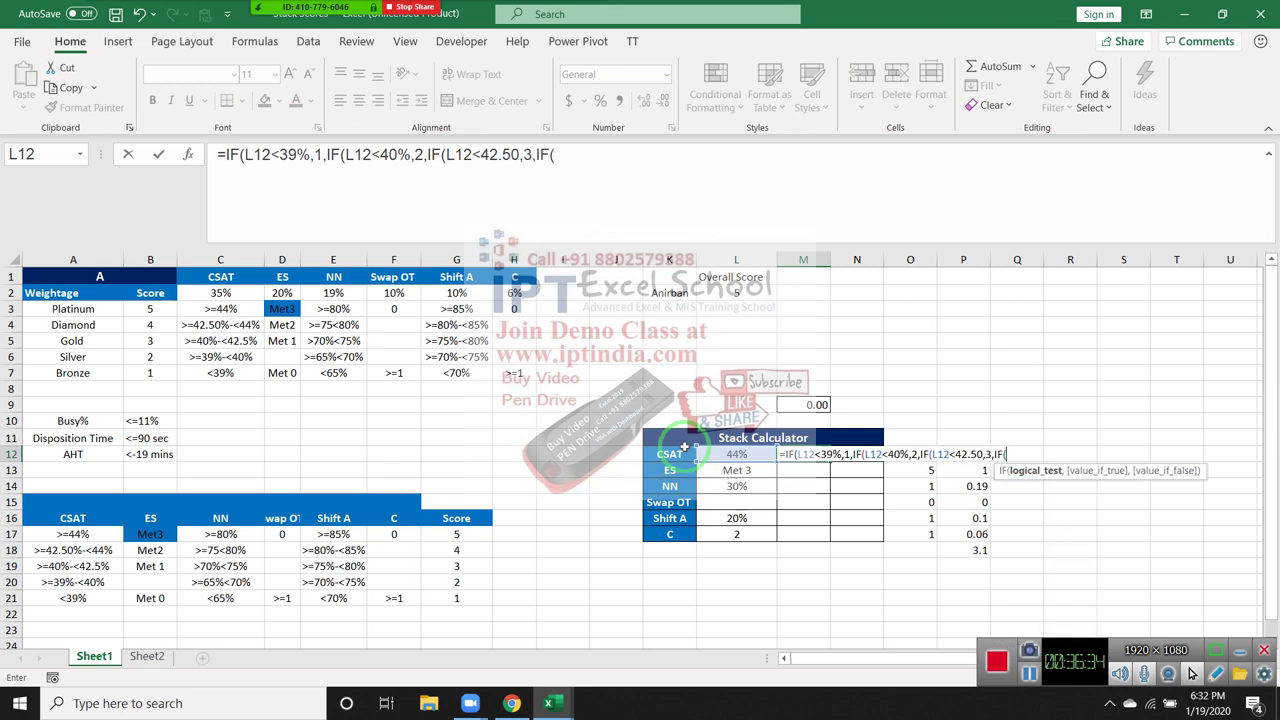
left_click(745, 453)
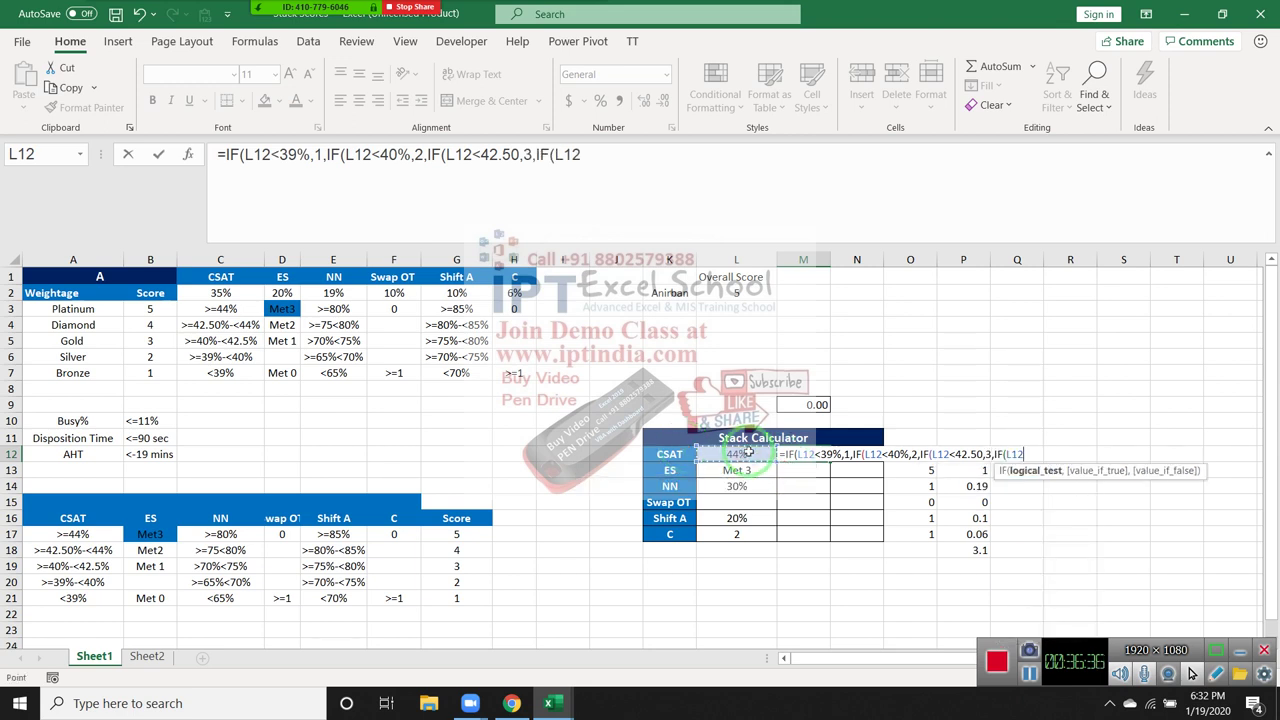
type("<=44")
type(",IF(")
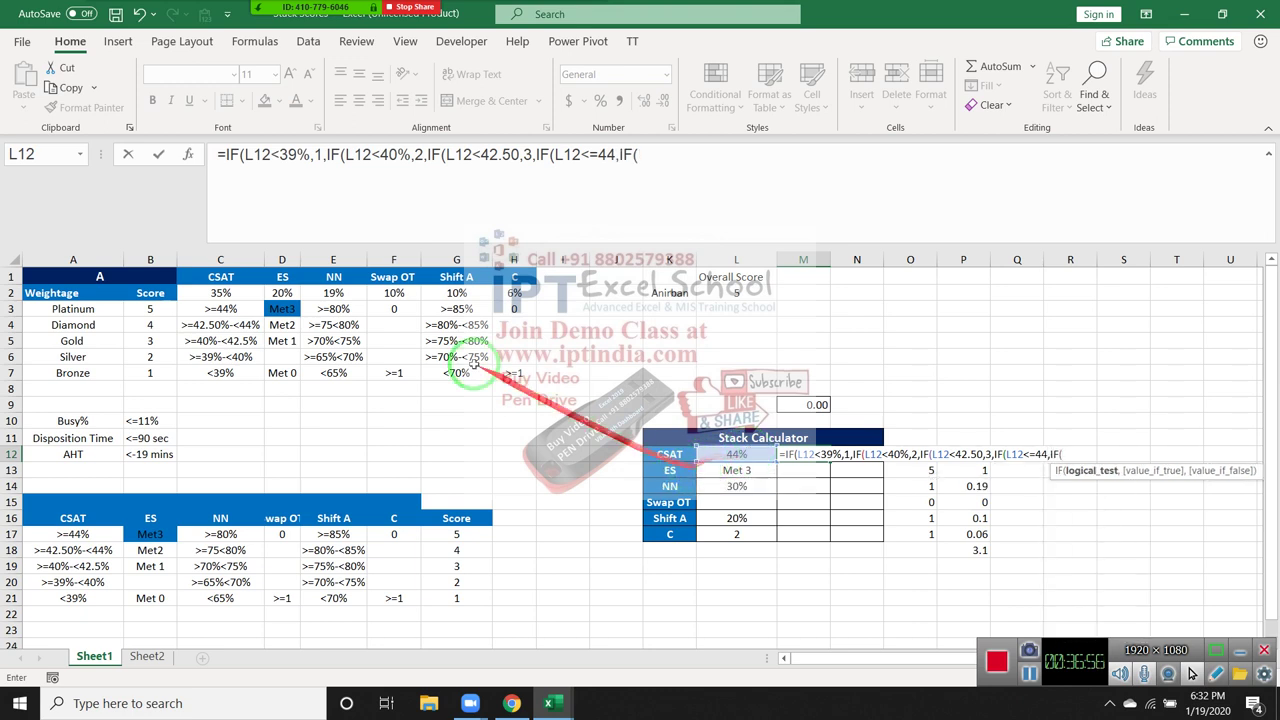
Step: Add the L12>44% condition scoring 5 and change the fourth test from <=44 to <44%
left_click(712, 455)
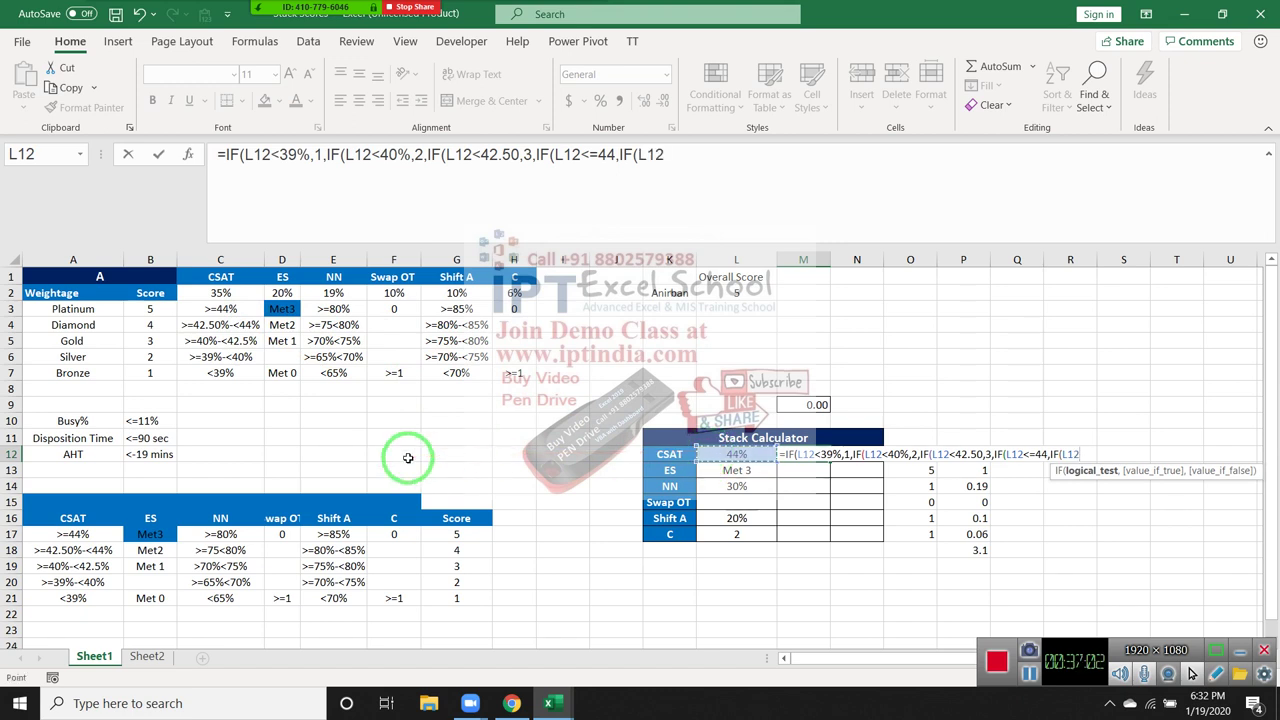
type("<")
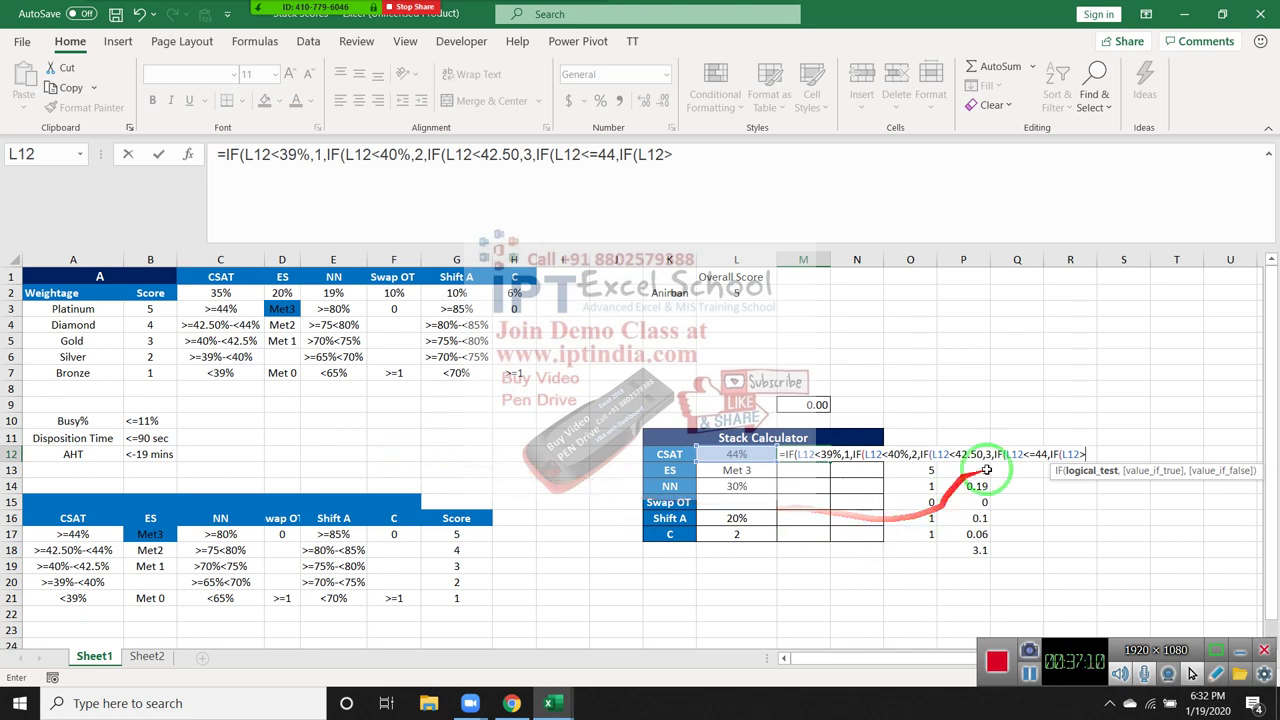
left_click(1036, 454)
key("Delete")
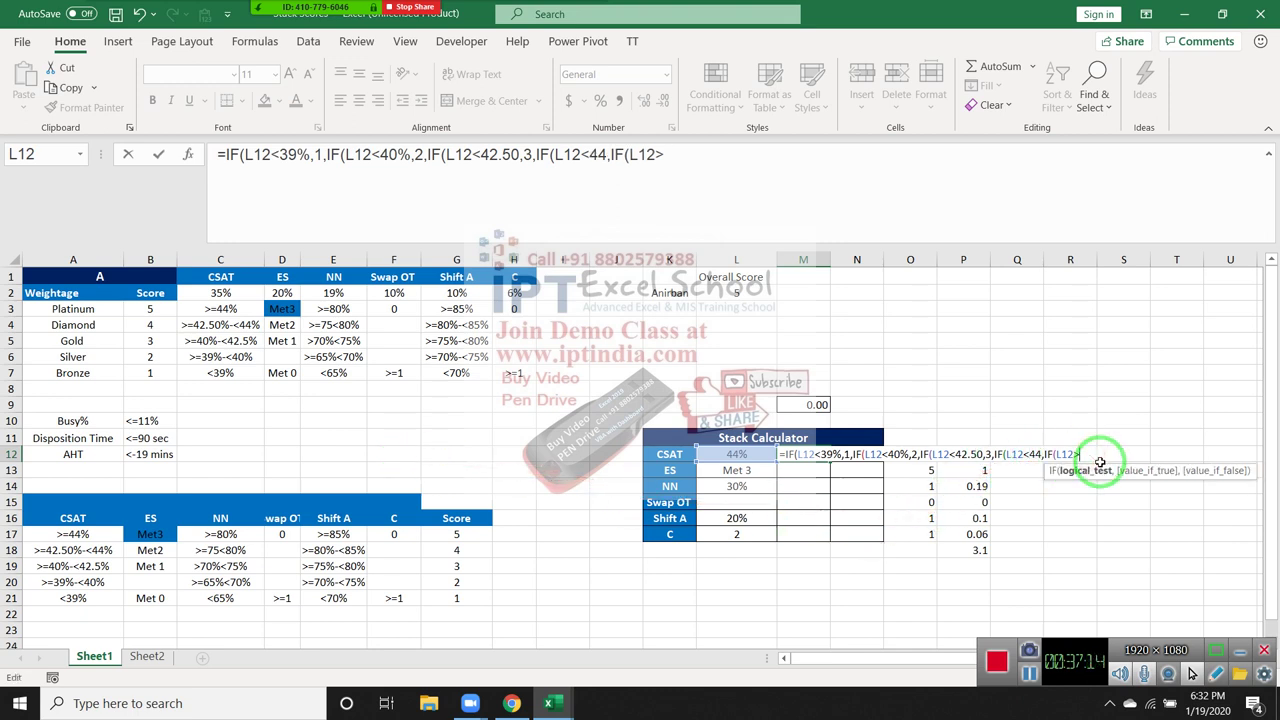
type("44%")
type("5")
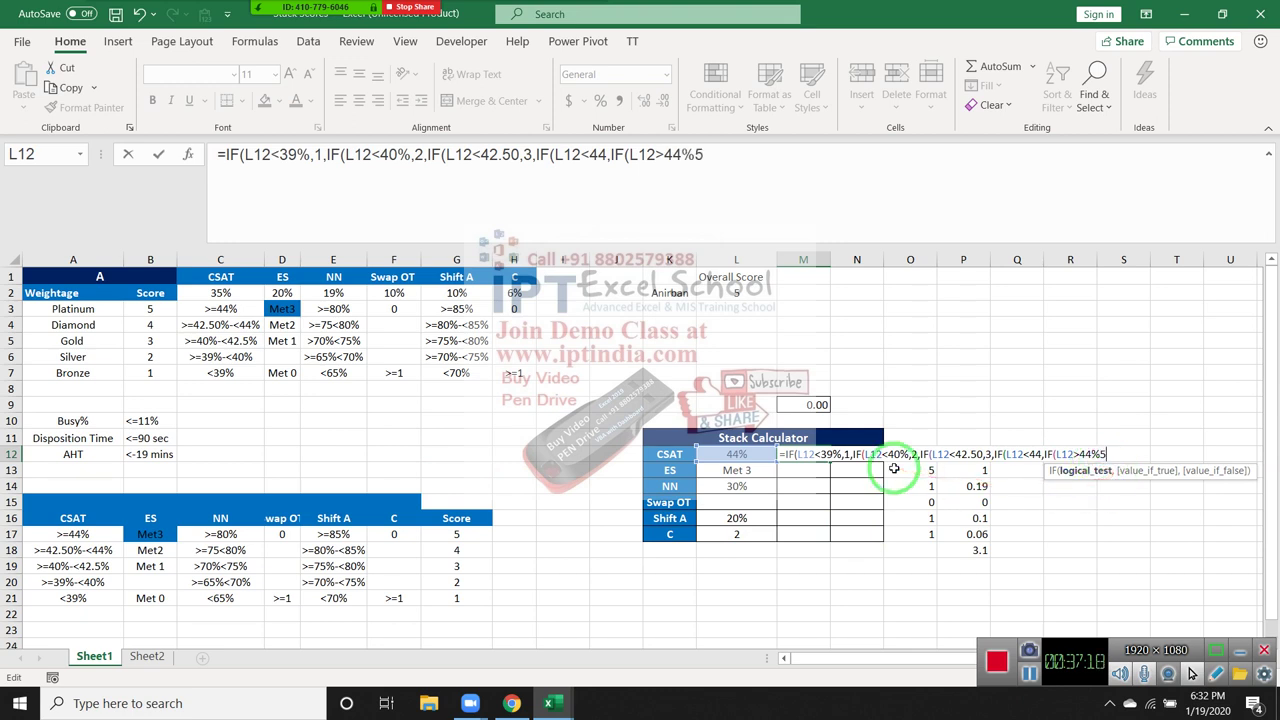
type(",")
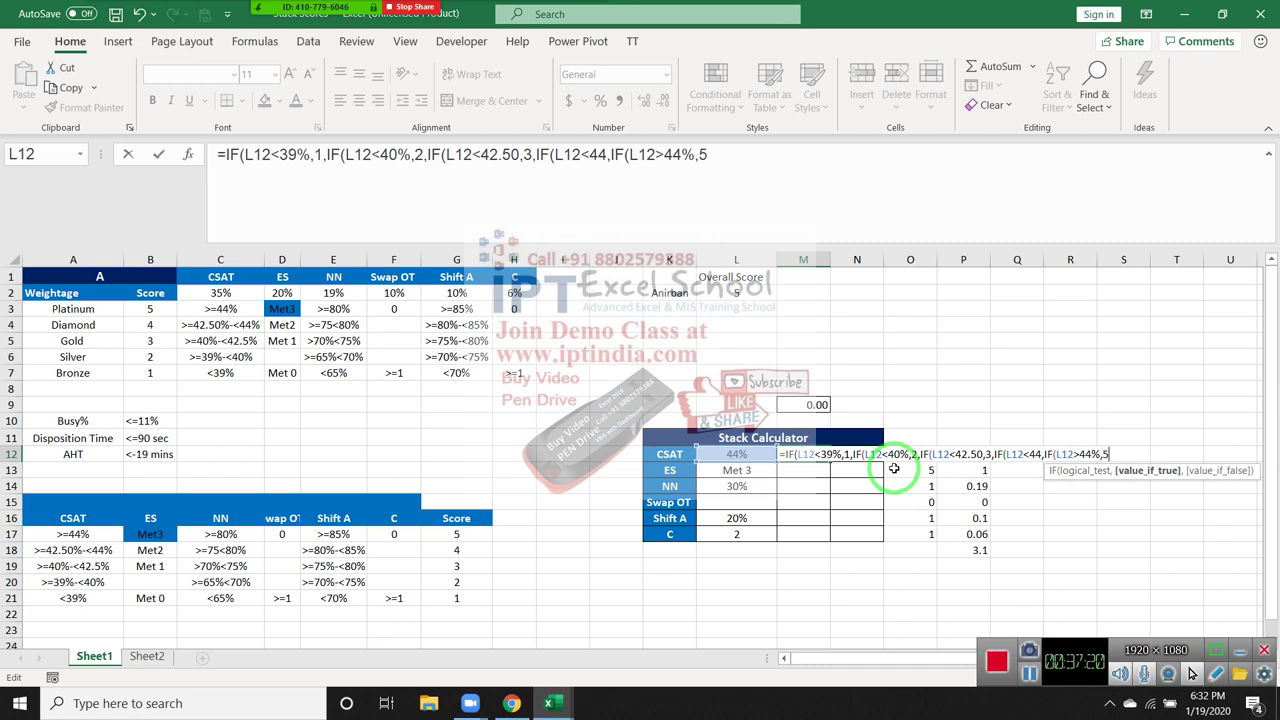
left_click(1041, 455)
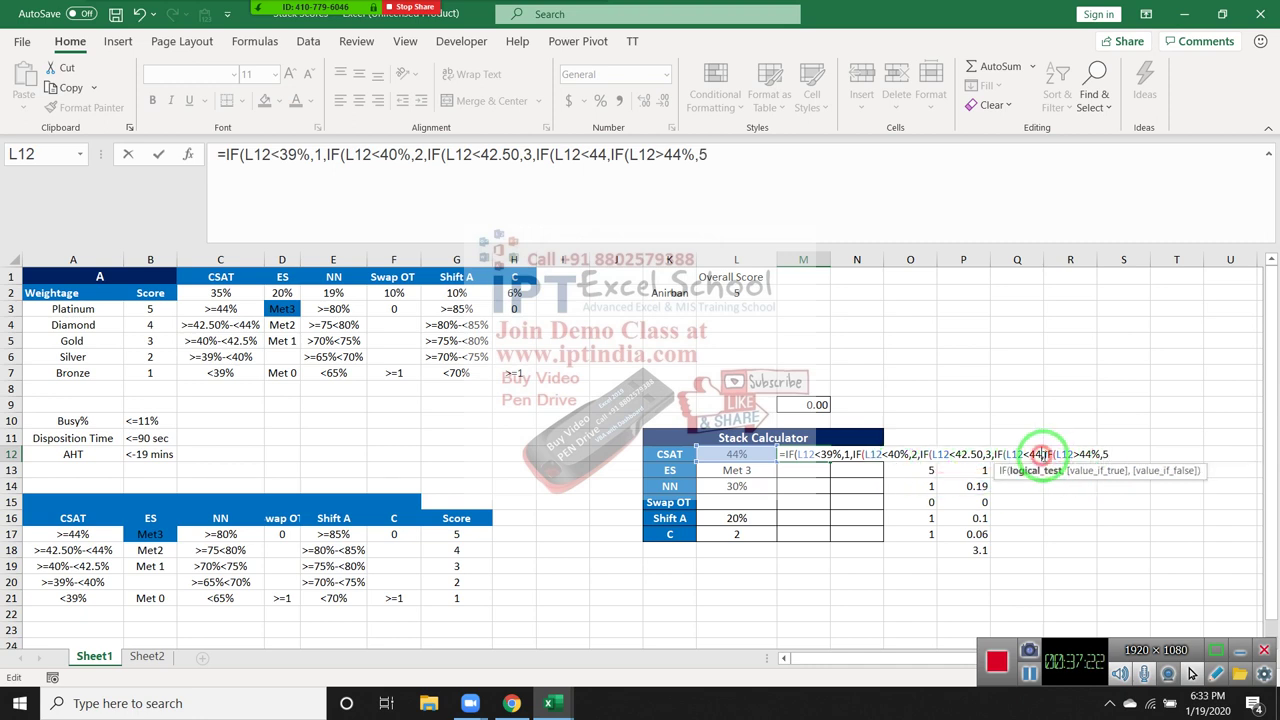
type("%")
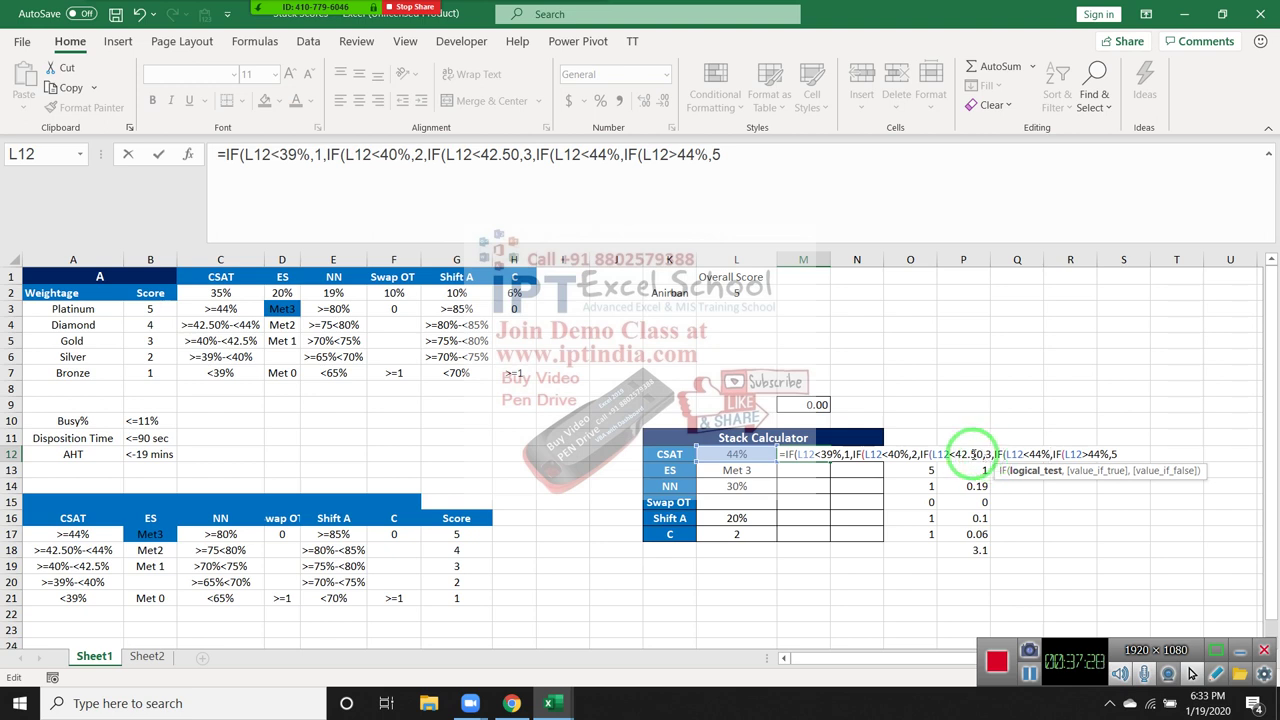
Step: Make the 42.50 threshold 42.50%, commit M12's formula accepting Excel's correction, and reselect M12
left_click(982, 455)
type("$")
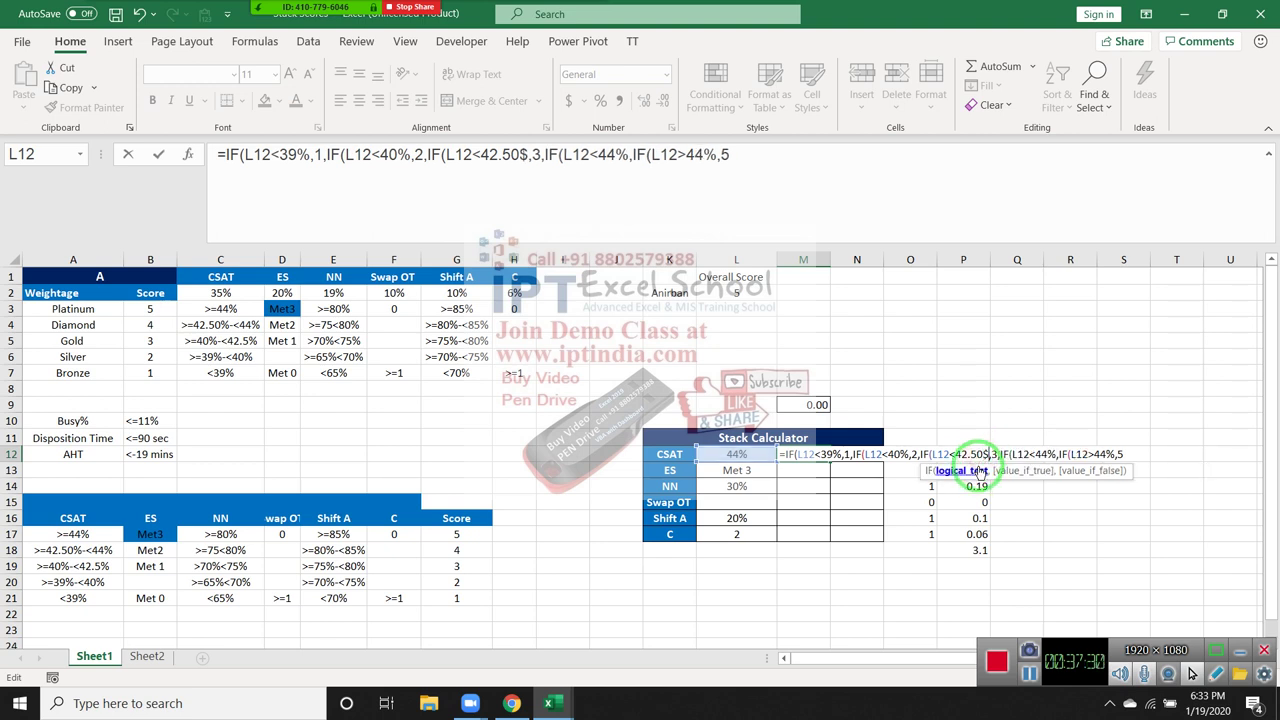
key("BackSpace")
type("%")
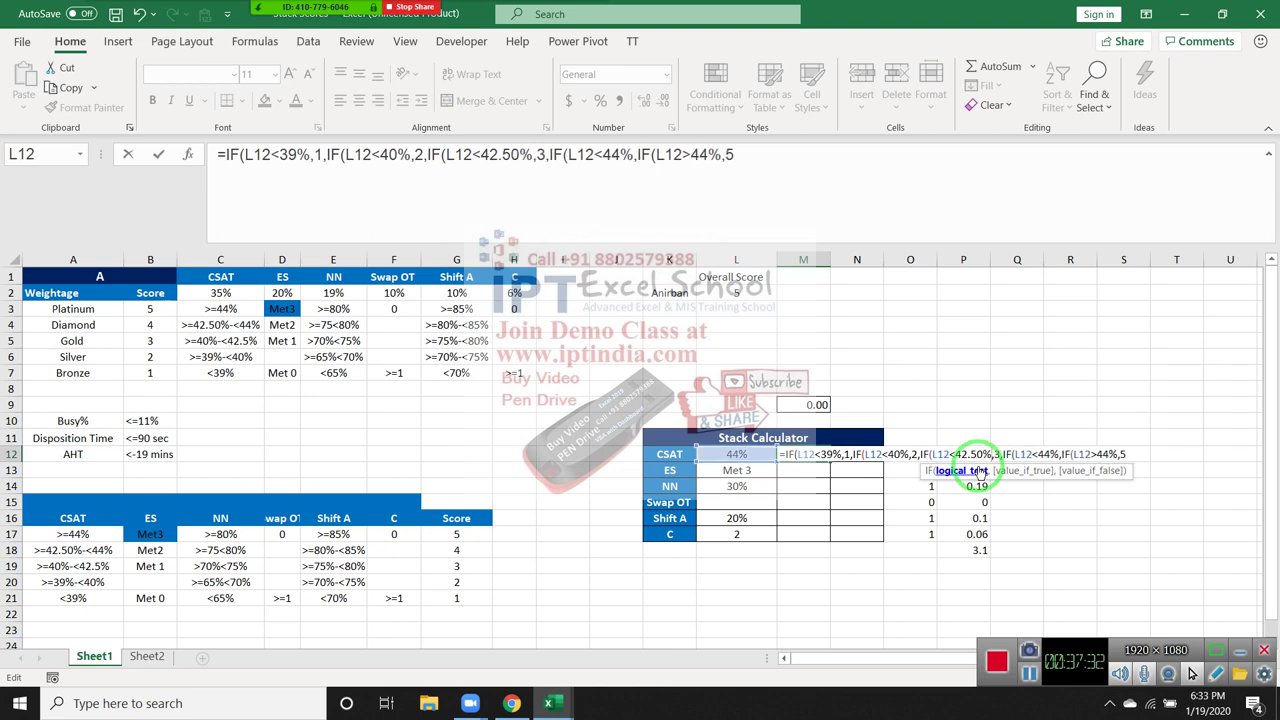
left_click(844, 453)
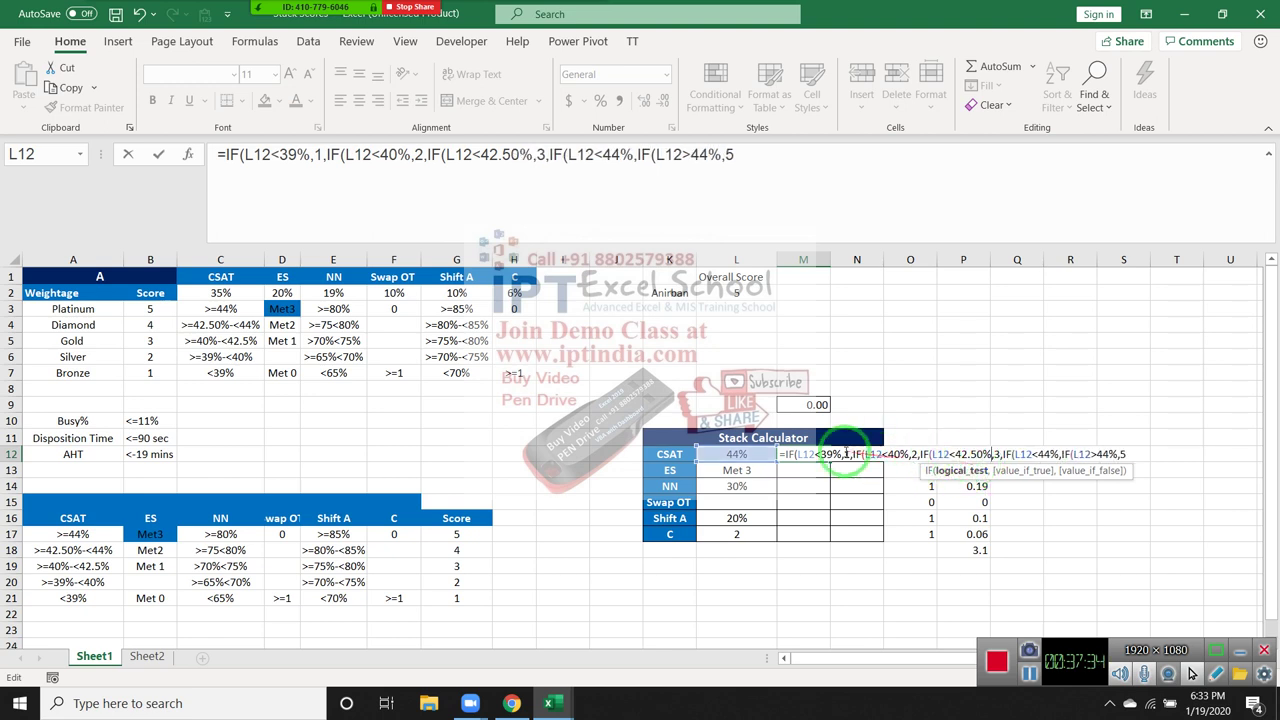
key("Return")
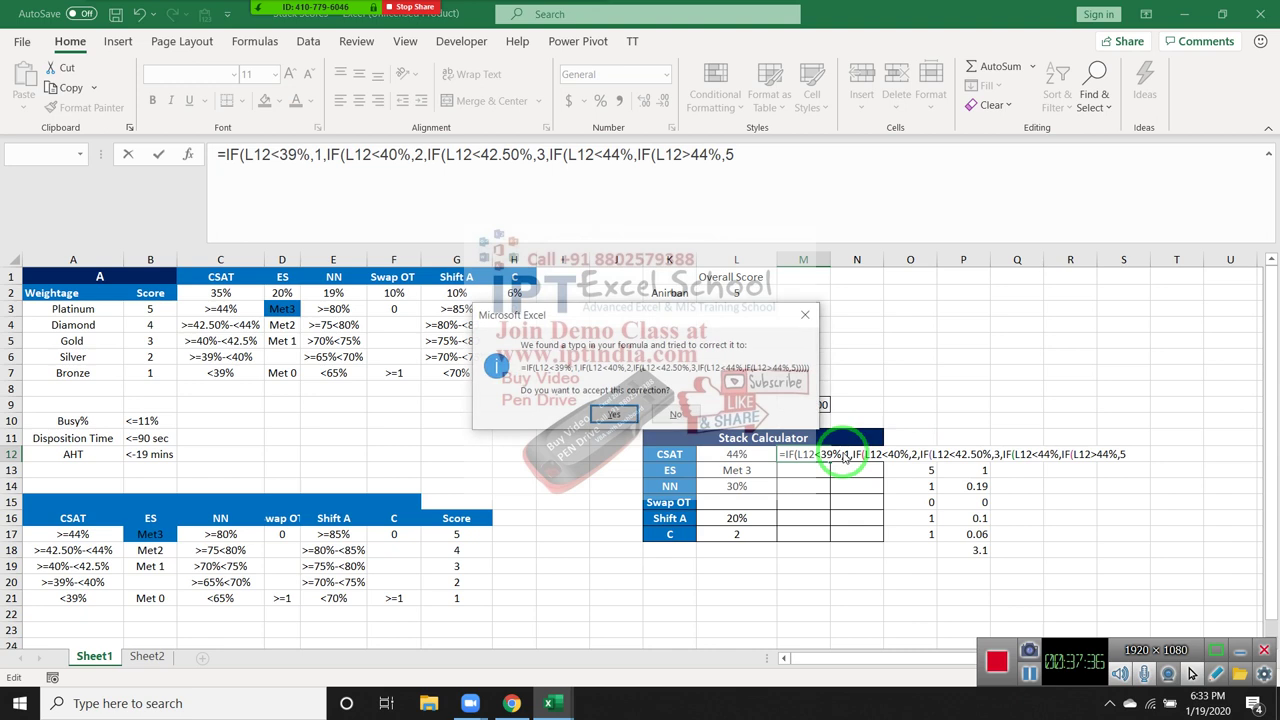
key("Return")
left_click(818, 454)
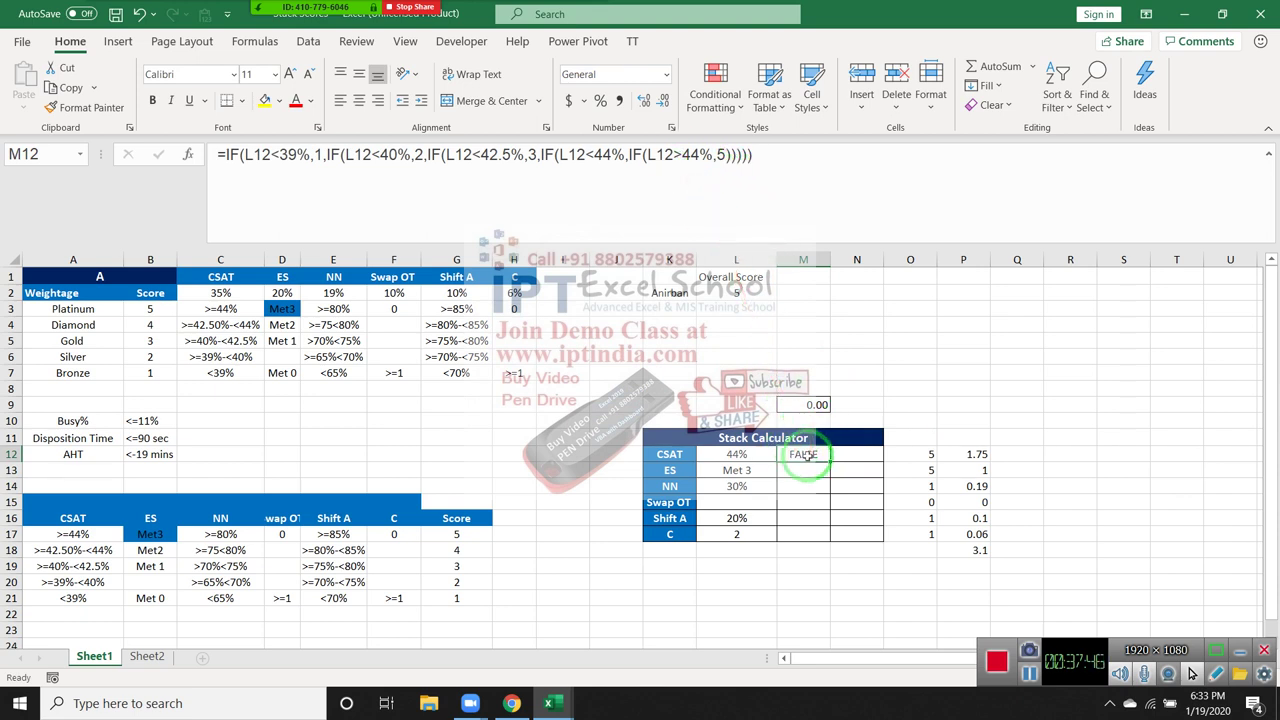
Step: Select the O12:P17 score values, collapse the expanded formula bar to one line, and reselect M12
left_click(634, 454)
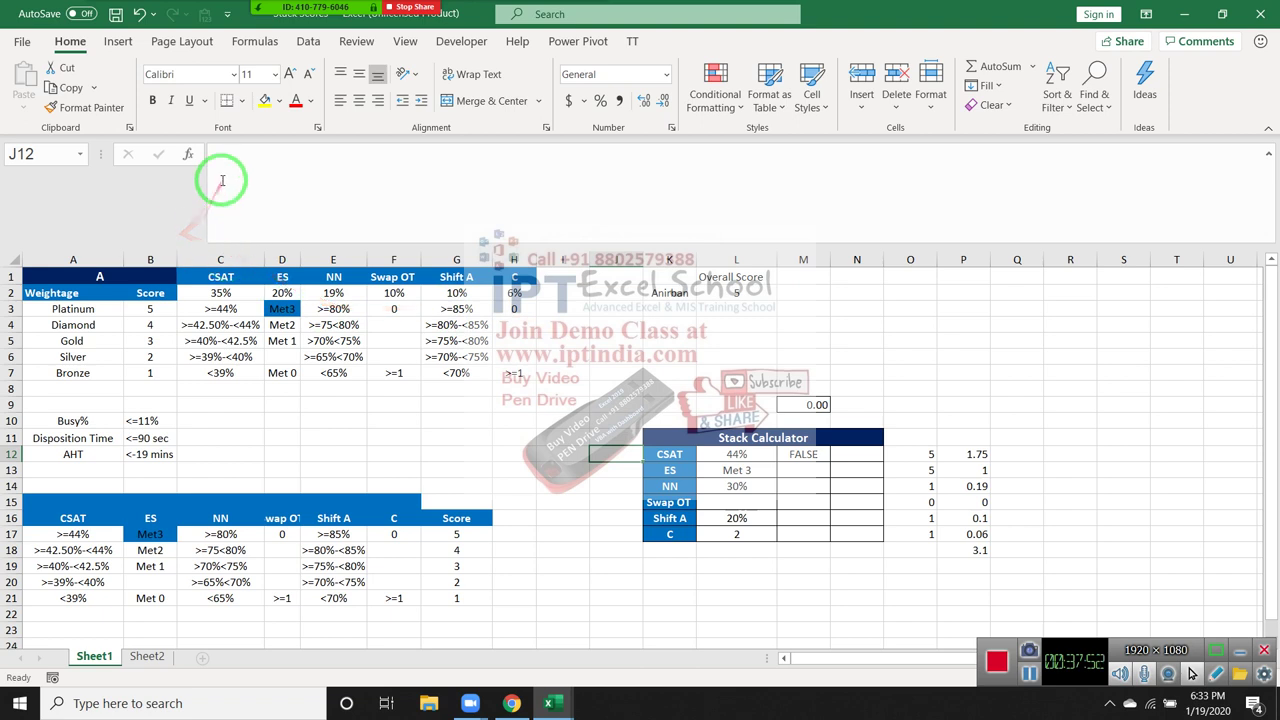
type("5")
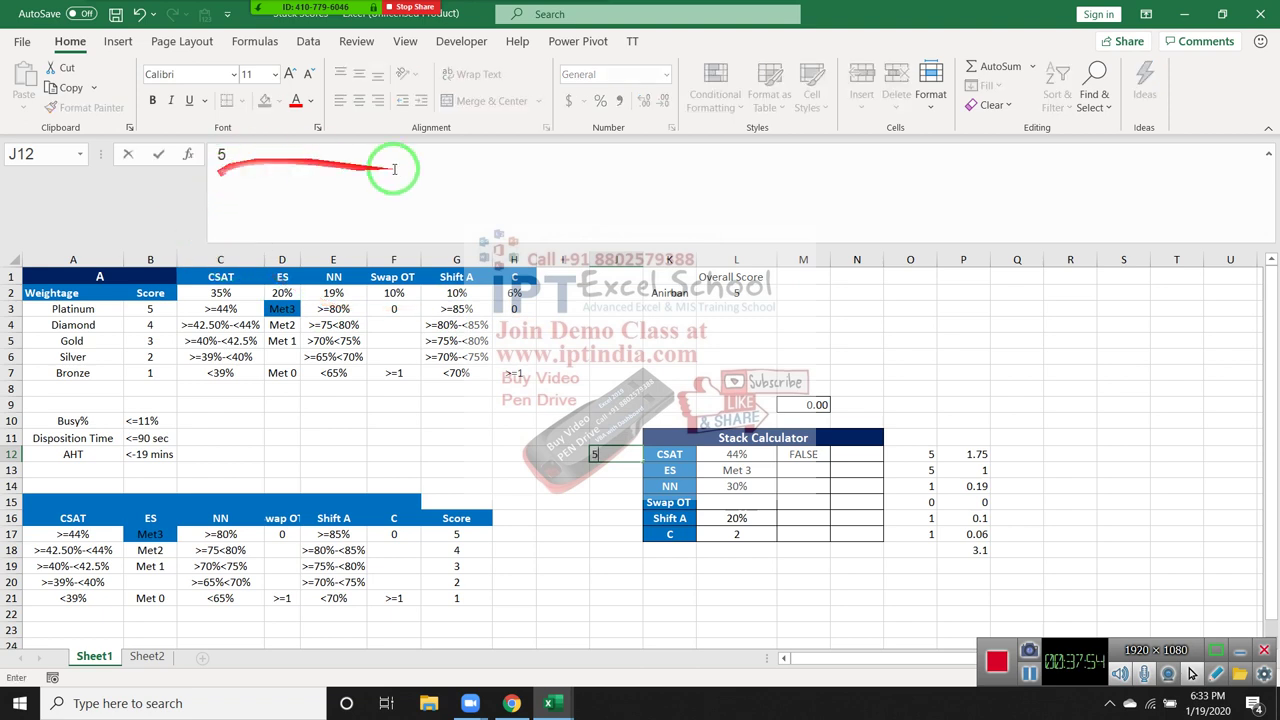
key("Escape")
left_click_drag(934, 453, 963, 533)
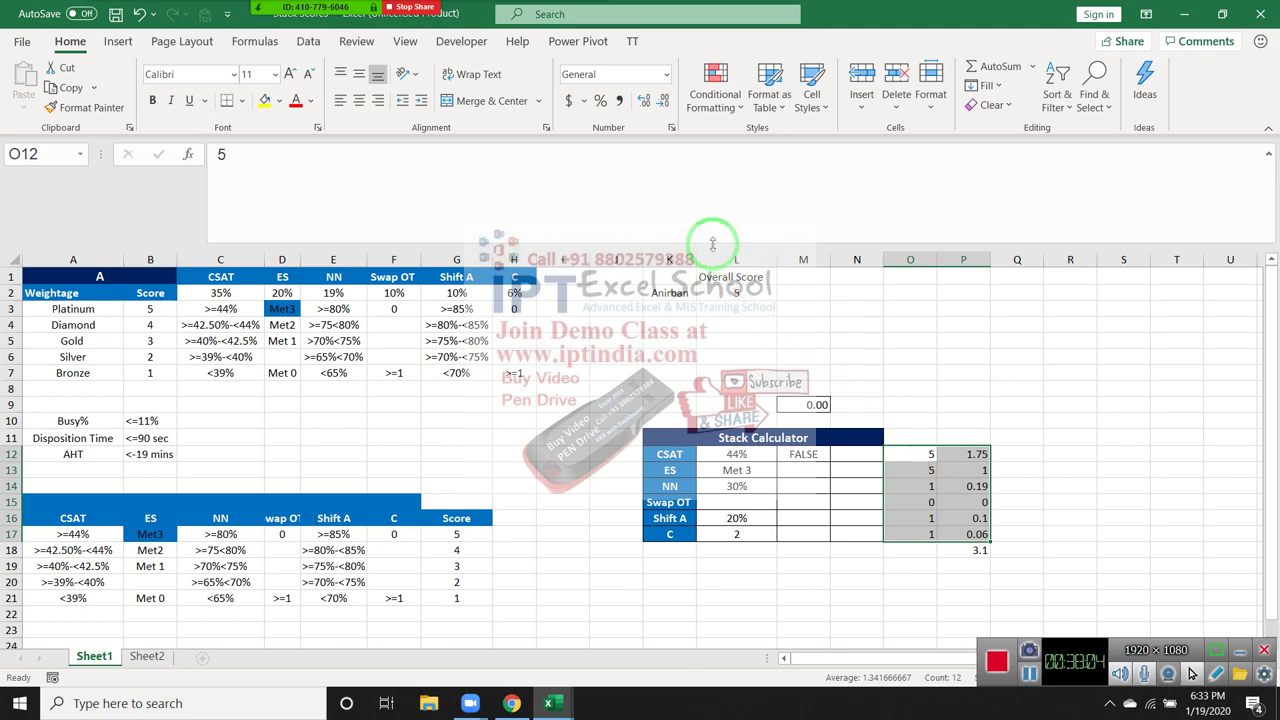
left_click_drag(712, 243, 710, 190)
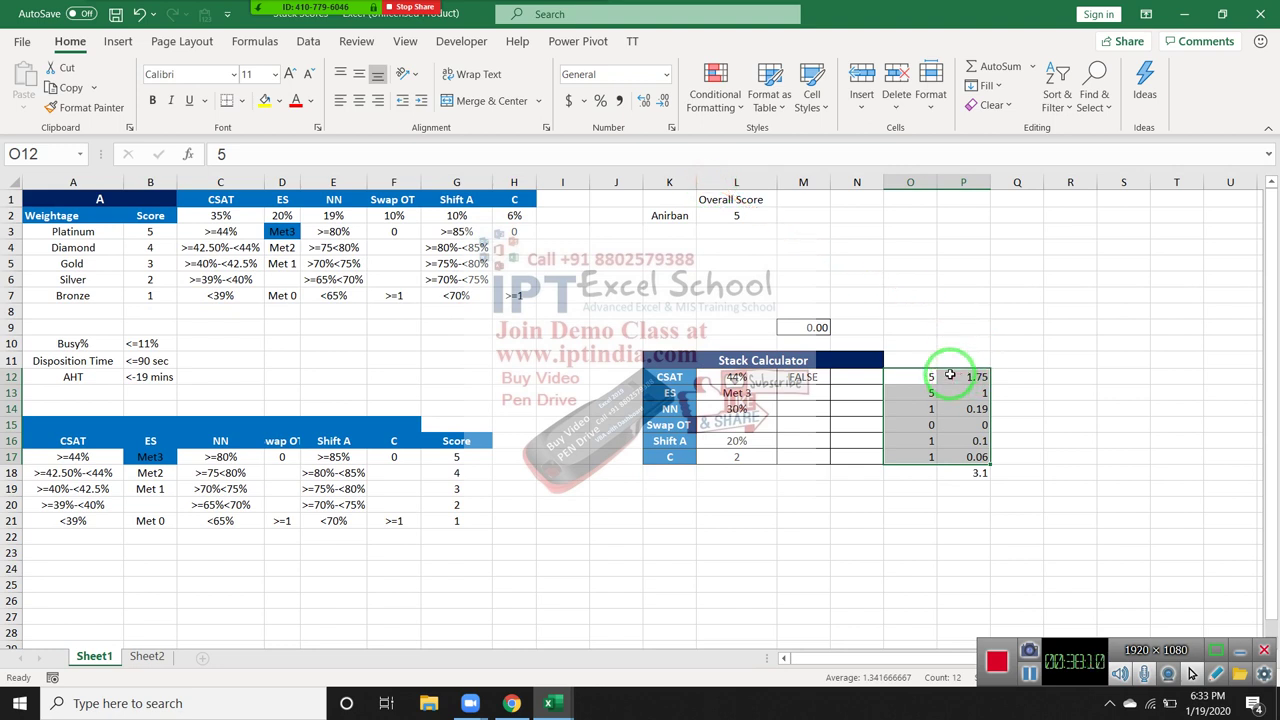
left_click(812, 377)
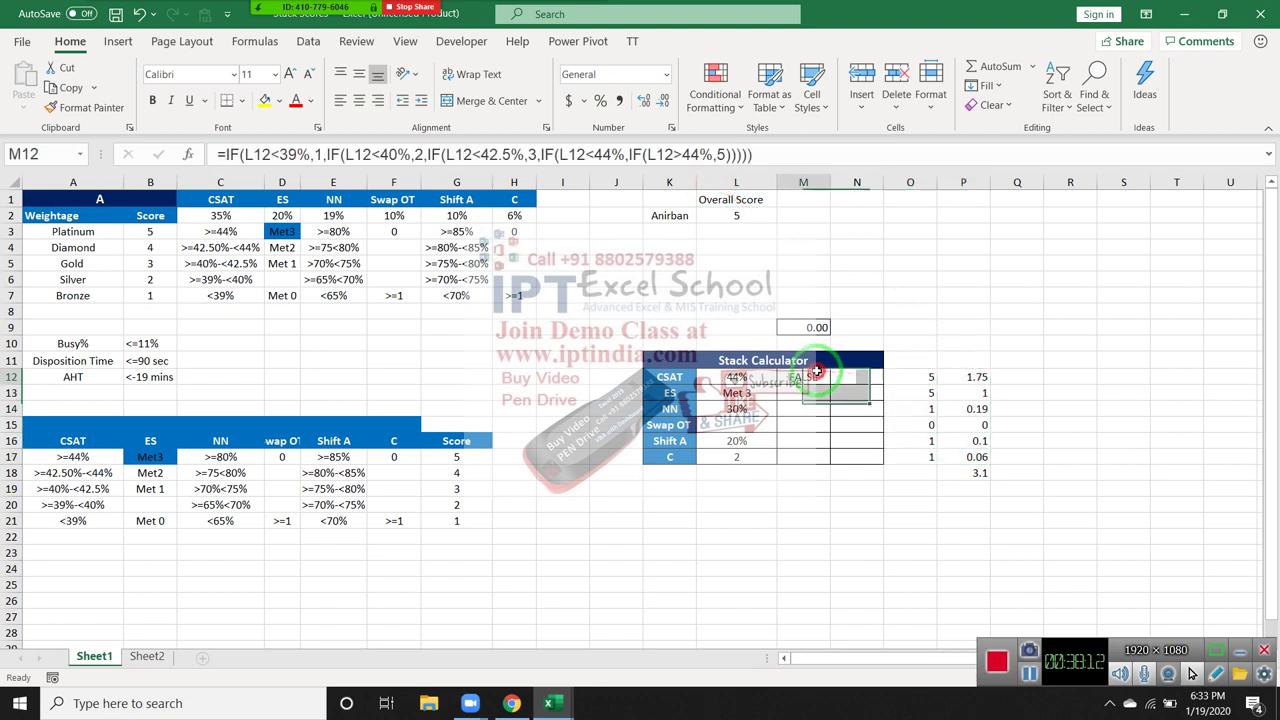
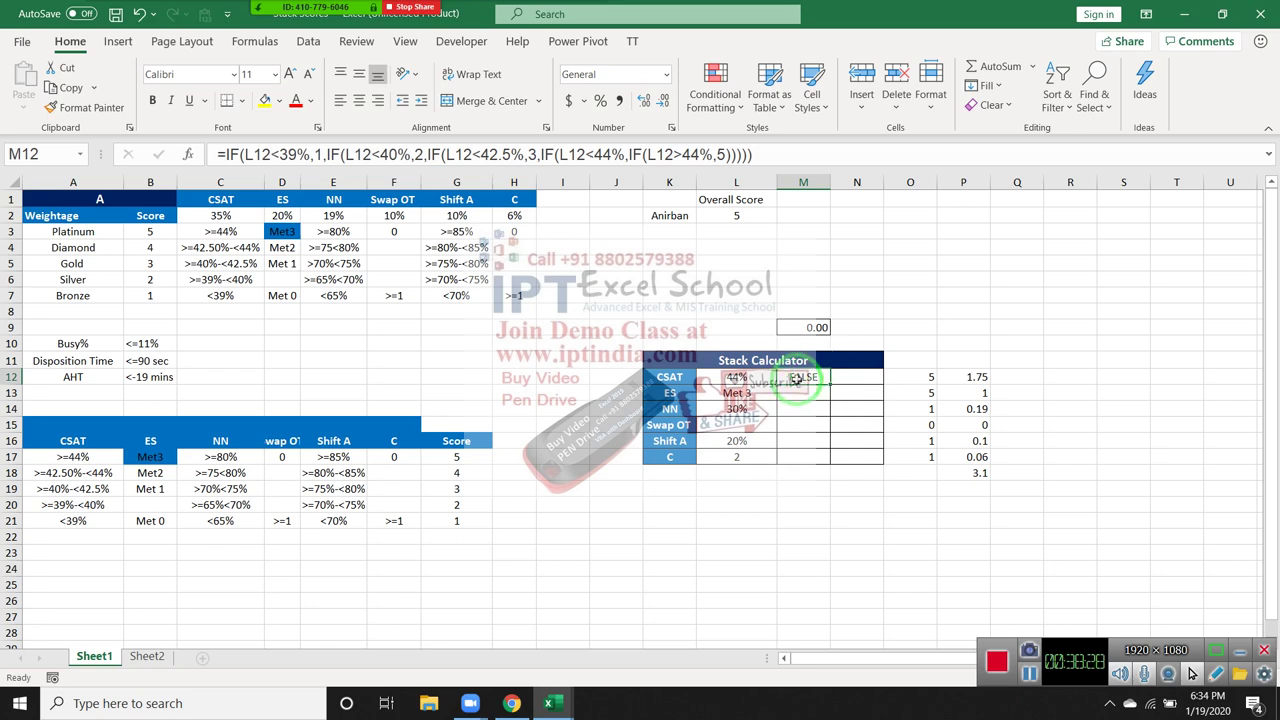
Step: Inspect the M12 CSAT formula and its score values in O12:P19 without changing anything
double_click(795, 379)
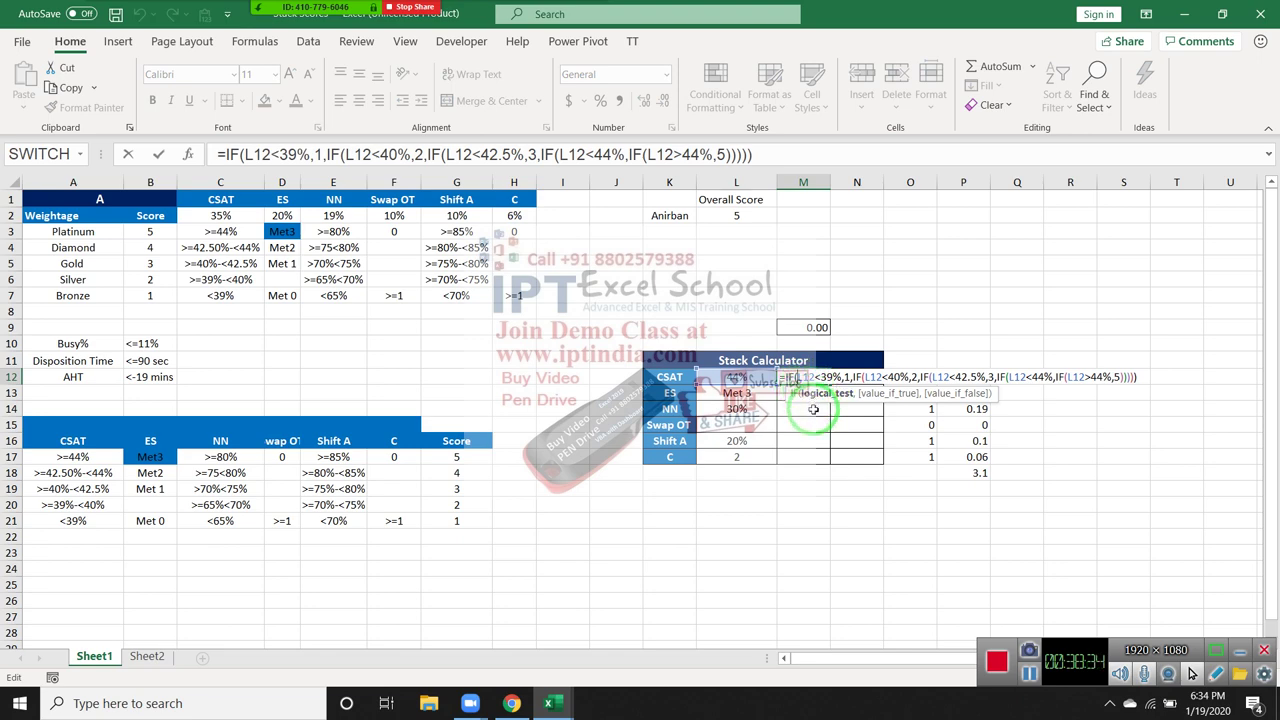
key("ctrl+Return")
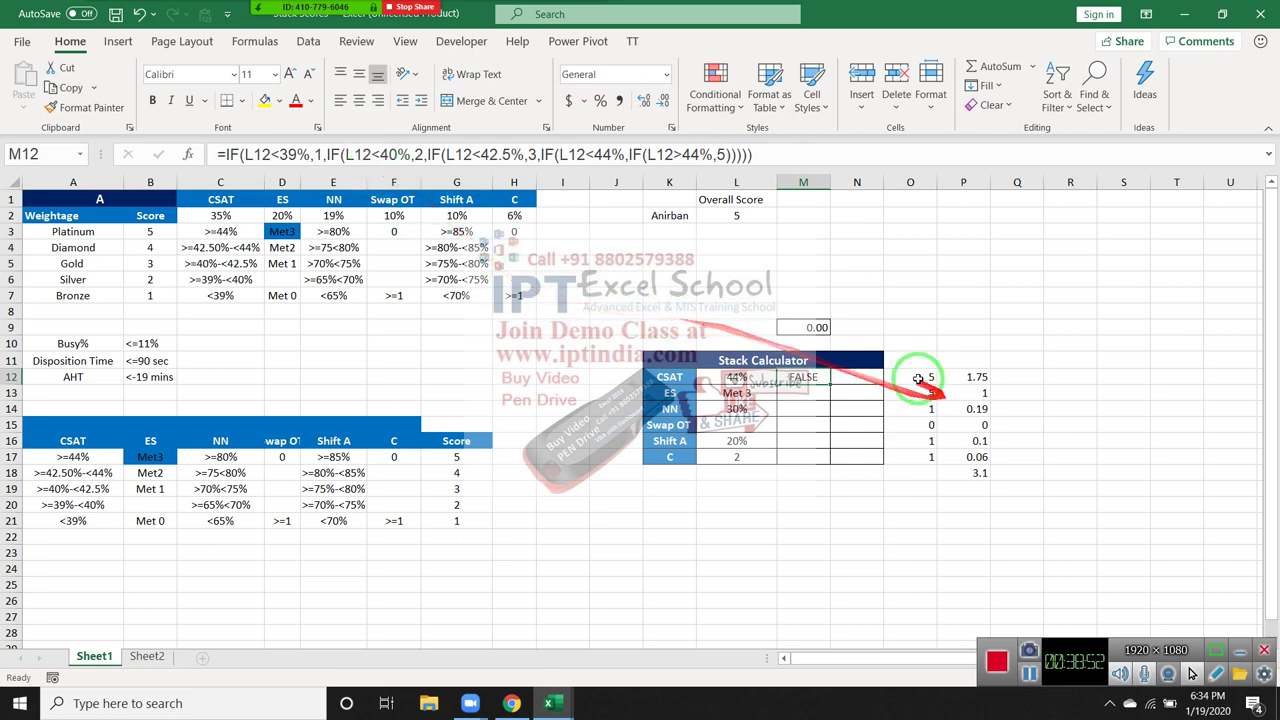
left_click_drag(918, 379, 968, 486)
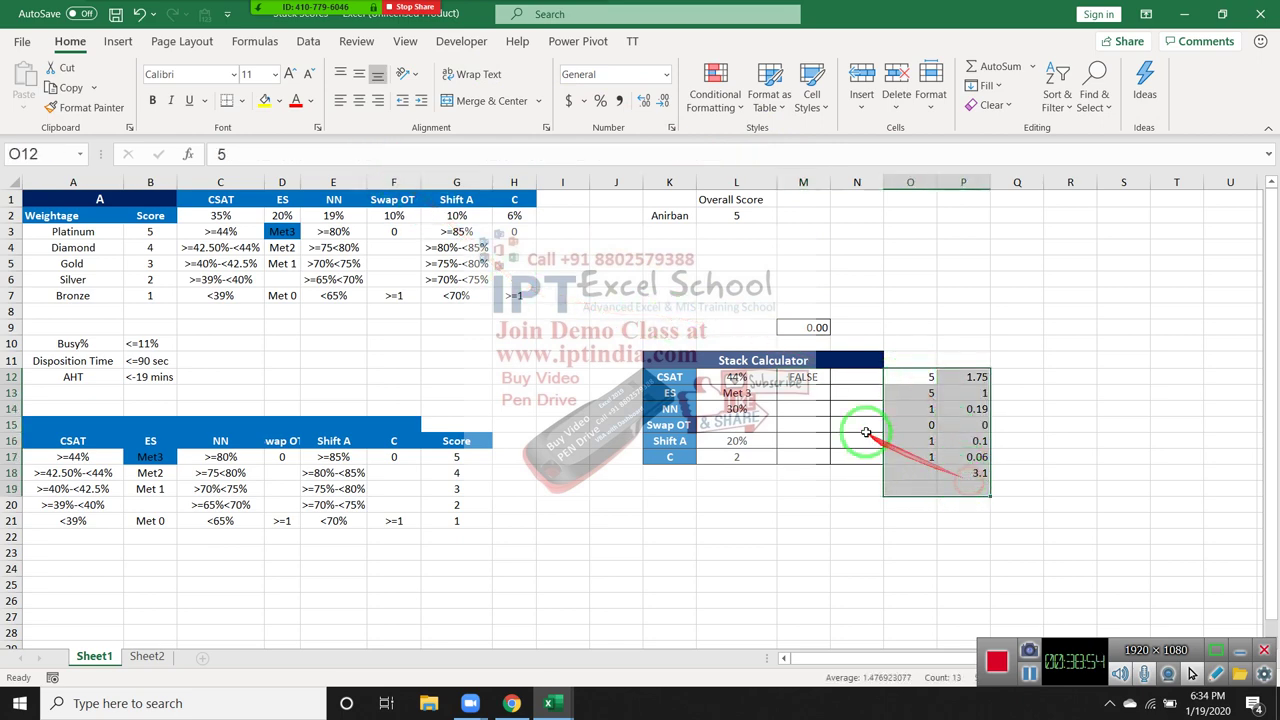
left_click(820, 391)
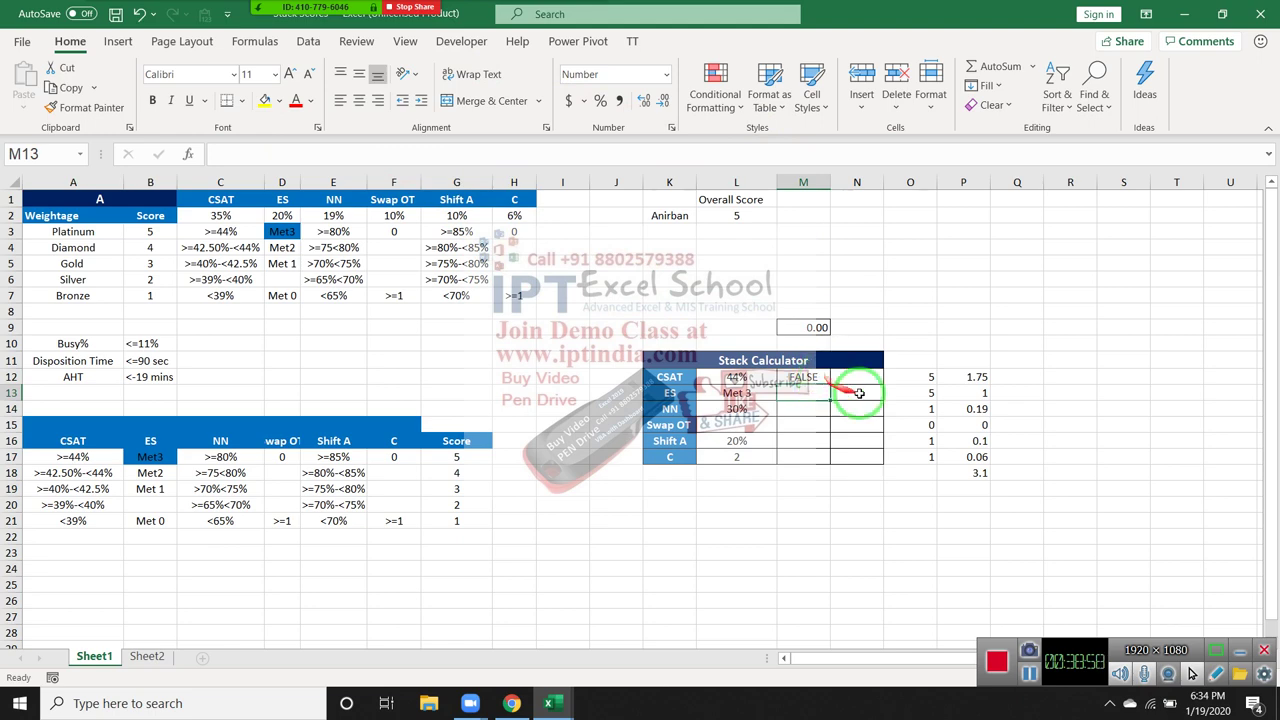
left_click_drag(925, 378, 972, 458)
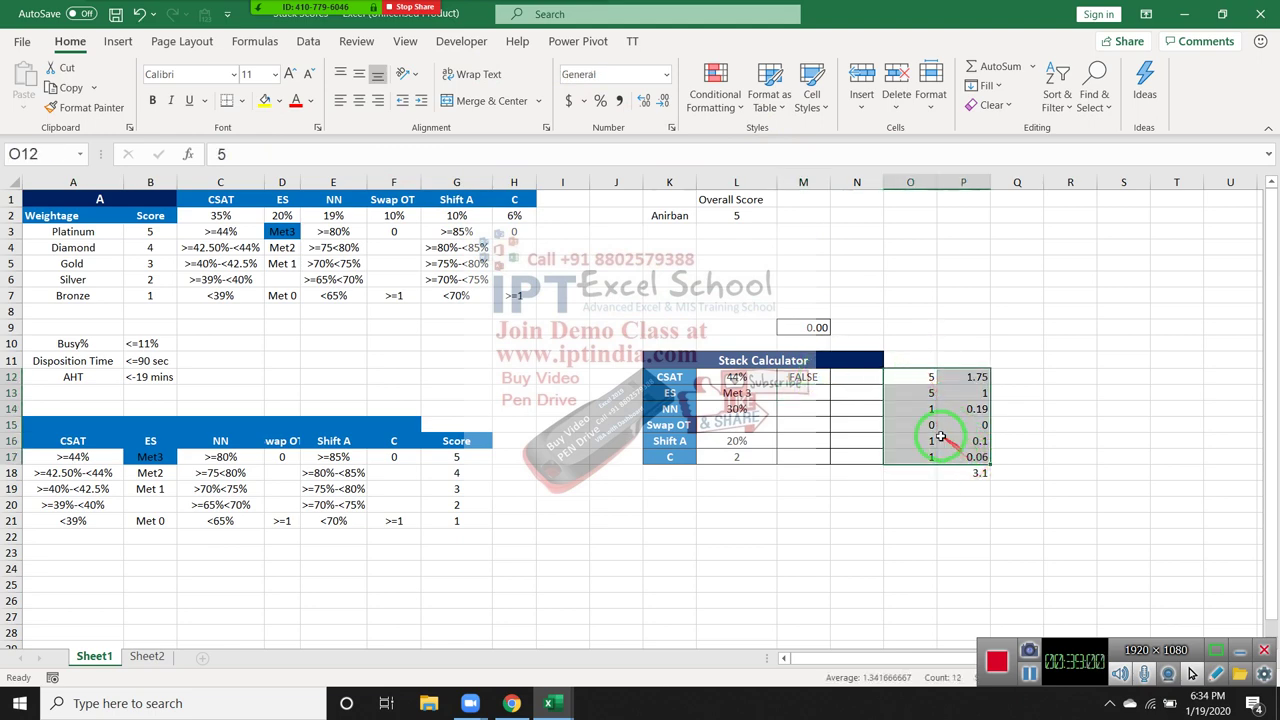
left_click(818, 377)
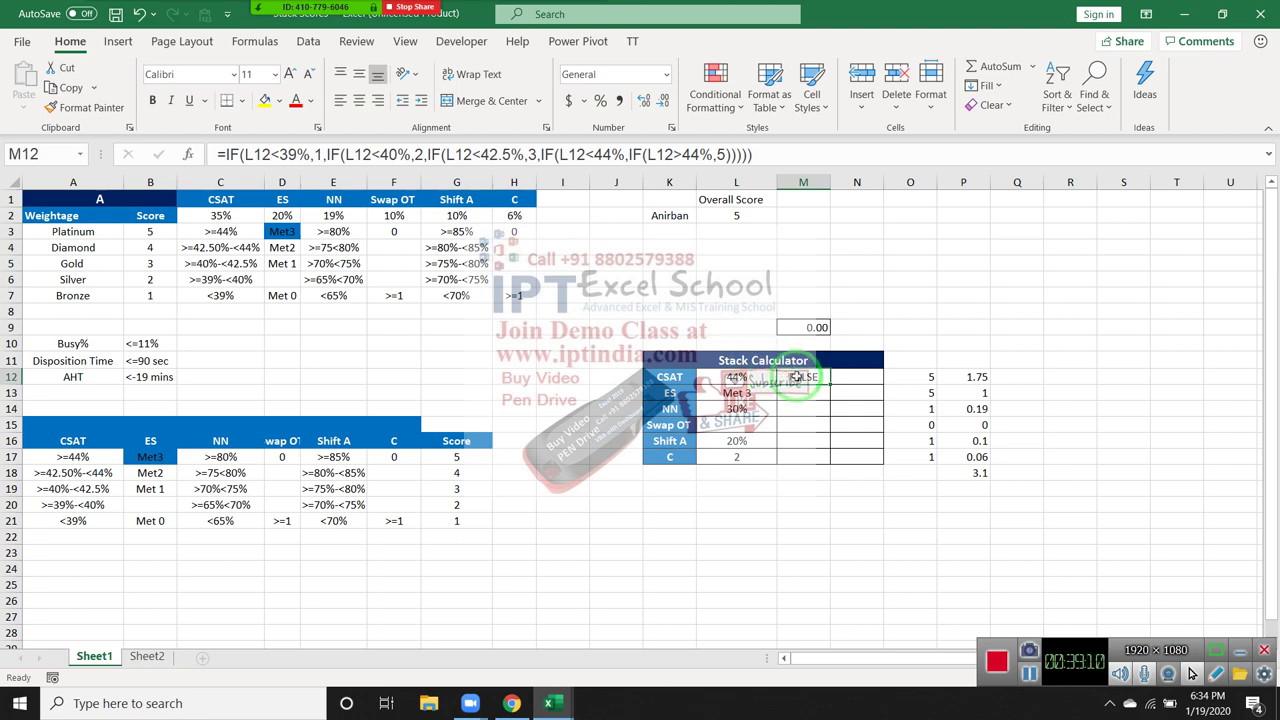
double_click(797, 377)
key("Escape")
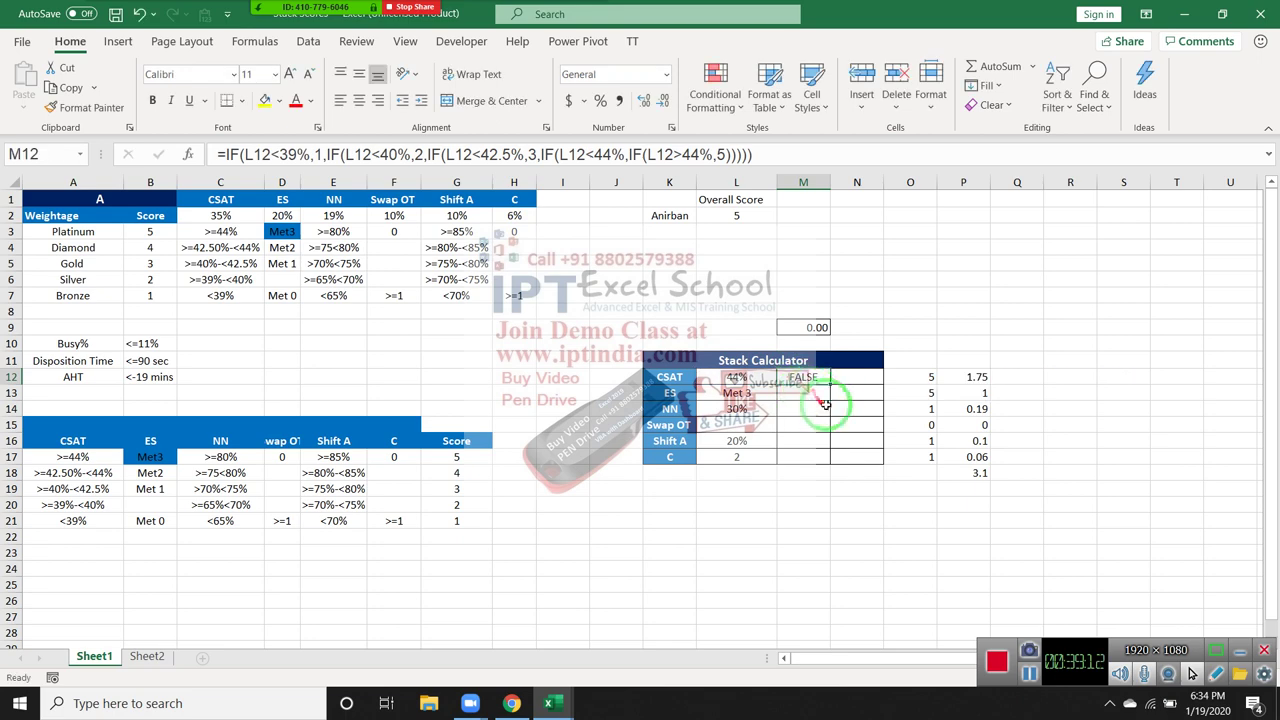
Step: Evaluate the M12 formula step by step through the 40% condition, where 0.44<0.4 is FALSE
left_click(276, 45)
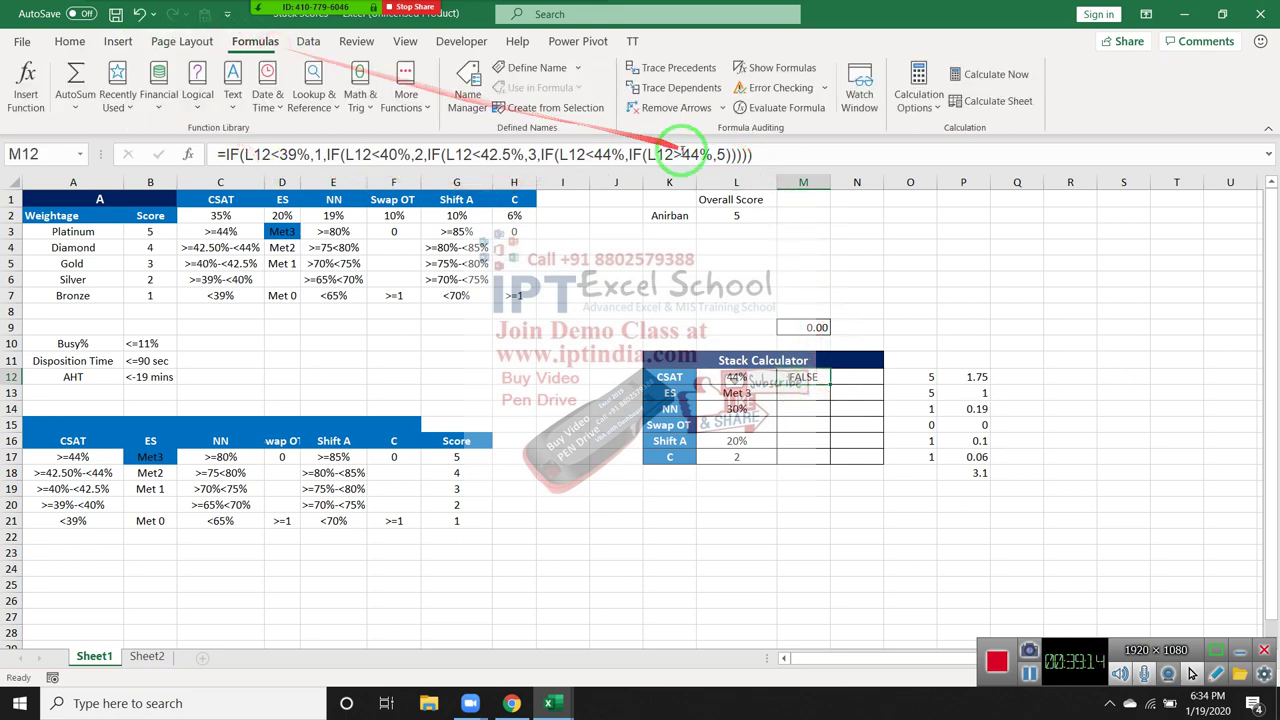
left_click(800, 130)
left_click_drag(812, 210, 216, 203)
left_click(335, 400)
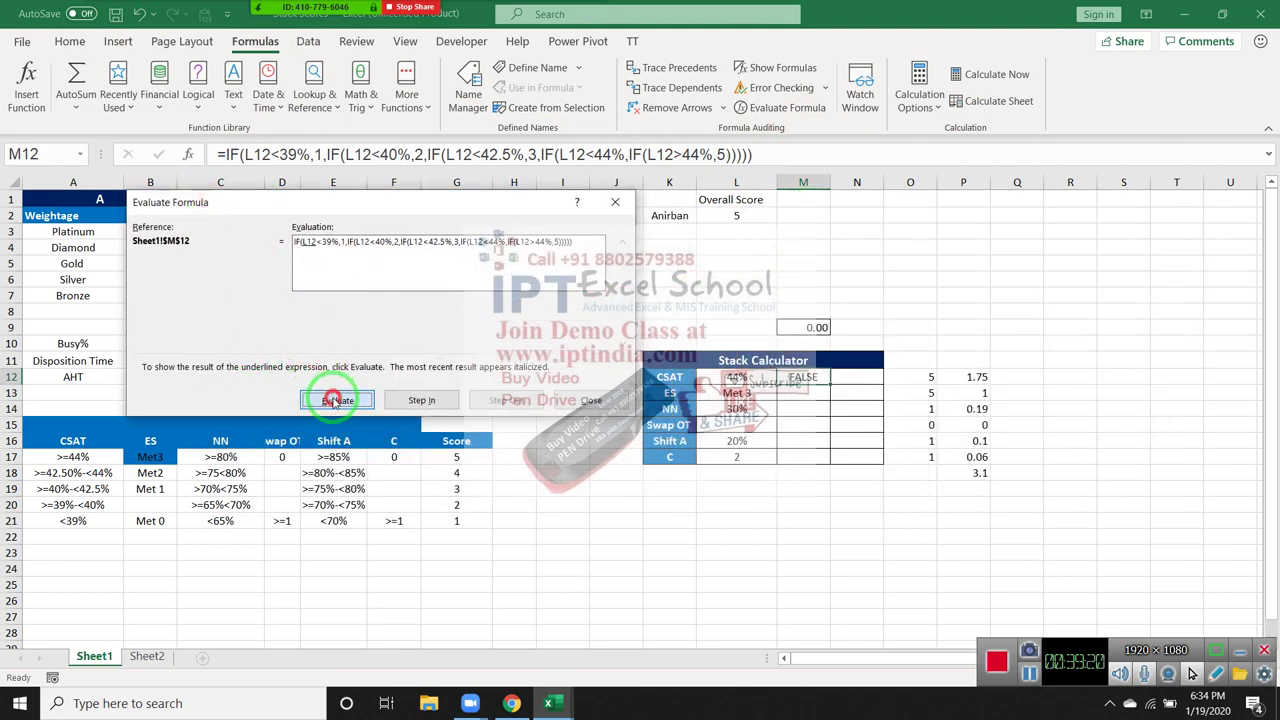
left_click(335, 400)
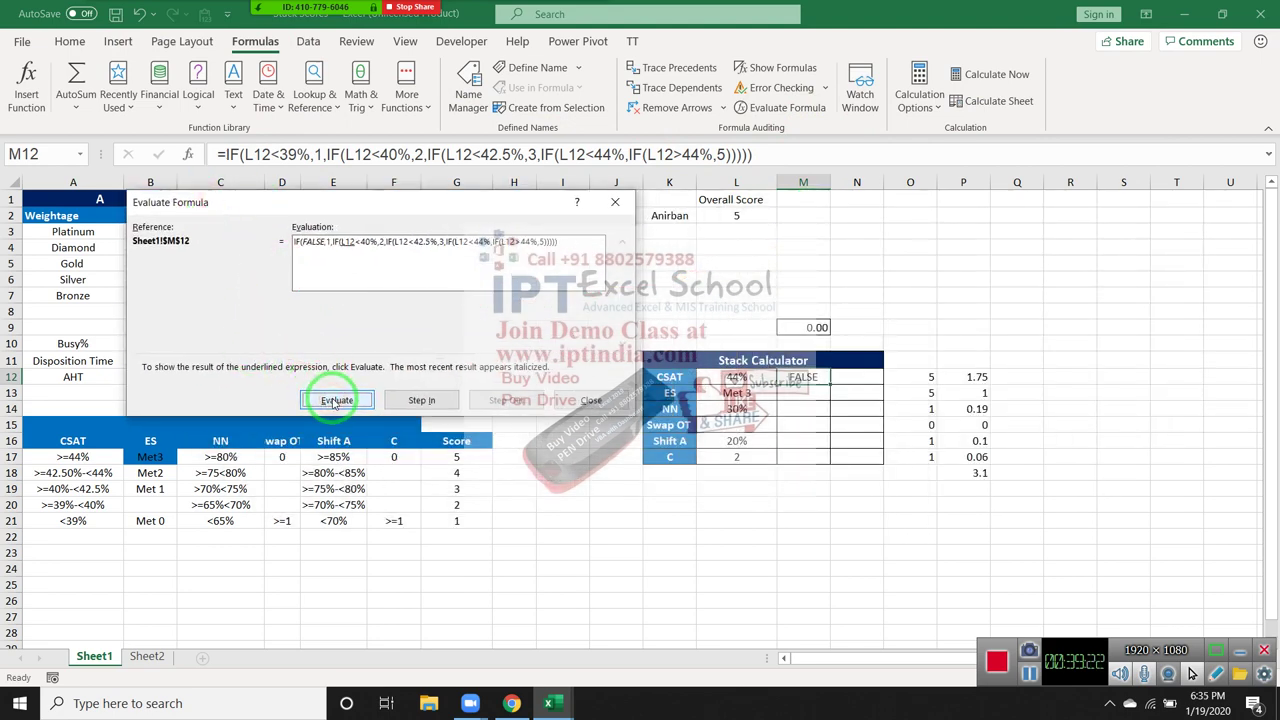
left_click(335, 400)
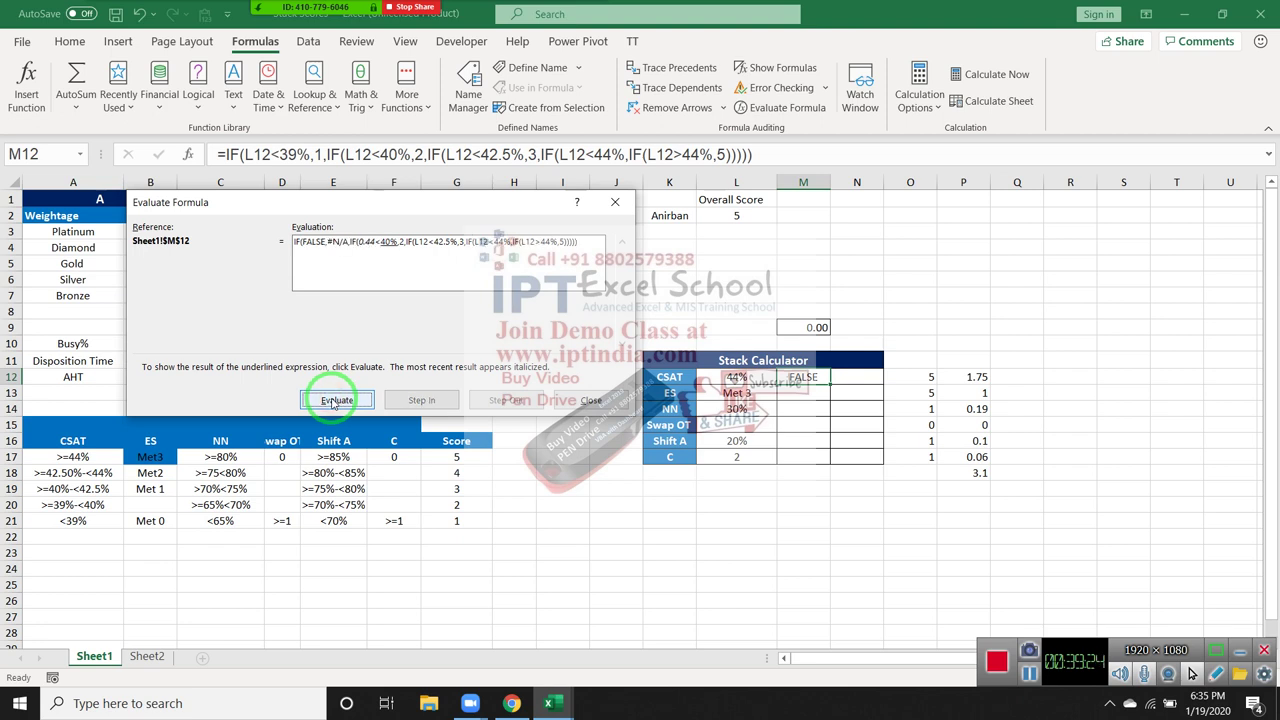
left_click(335, 400)
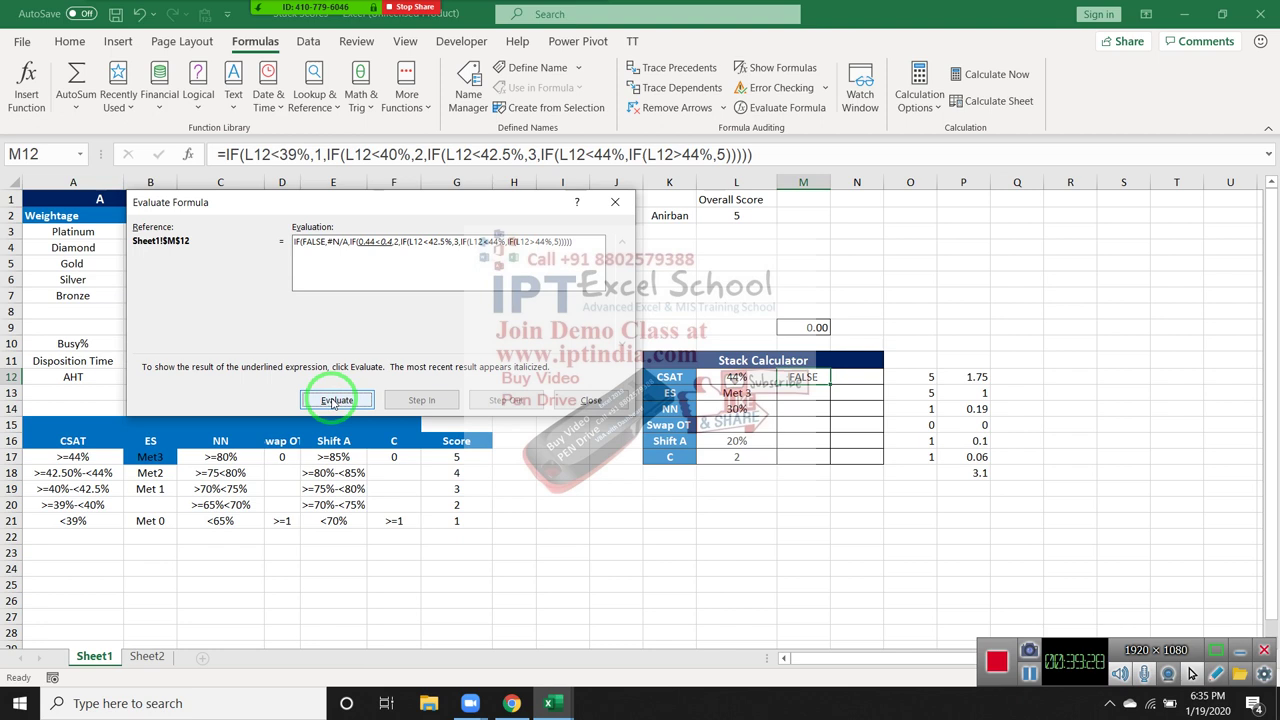
left_click(335, 400)
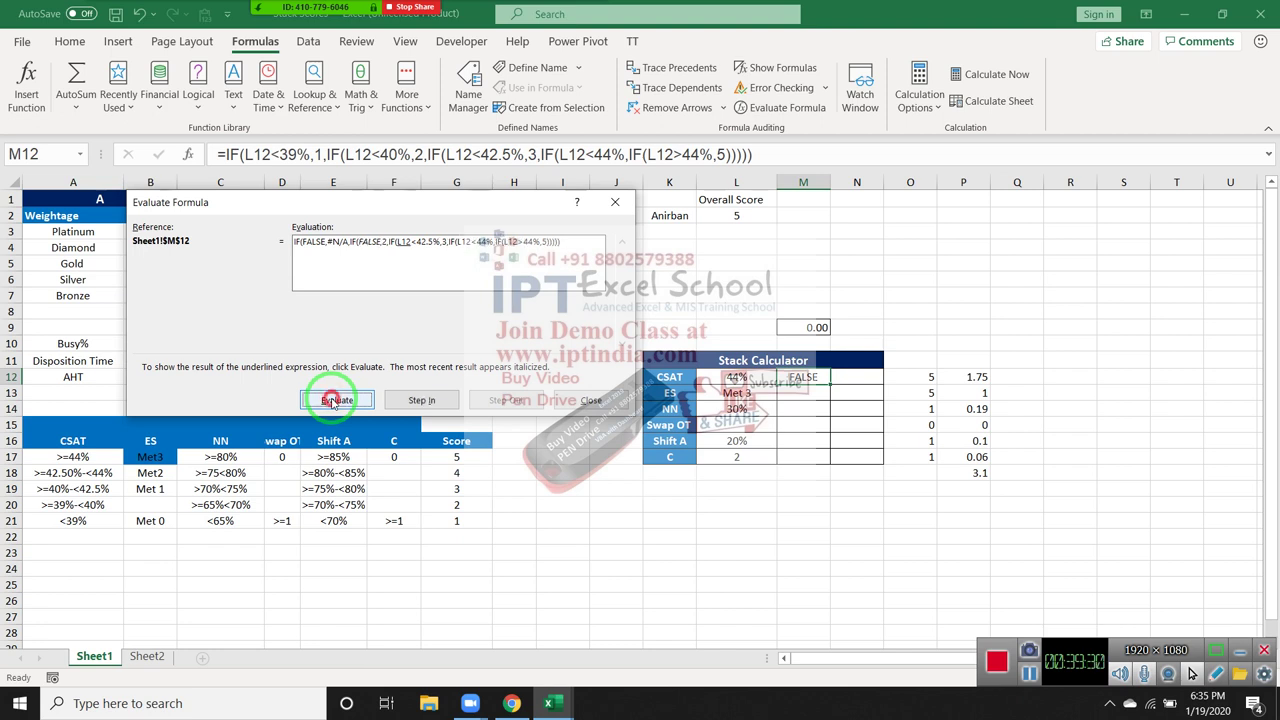
Step: Continue through the 42.5% and 44% conditions until the whole formula reduces to FALSE
left_click(335, 400)
left_click(334, 401)
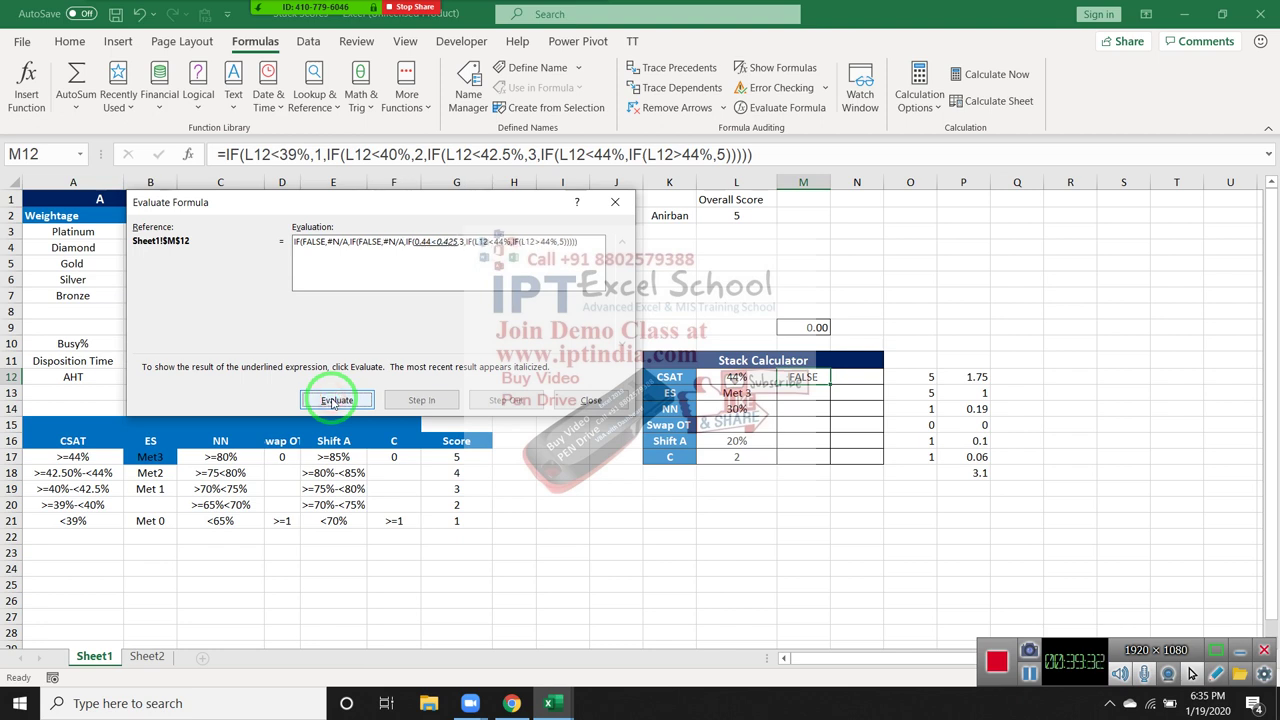
left_click(334, 401)
left_click(334, 401)
left_click(334, 401)
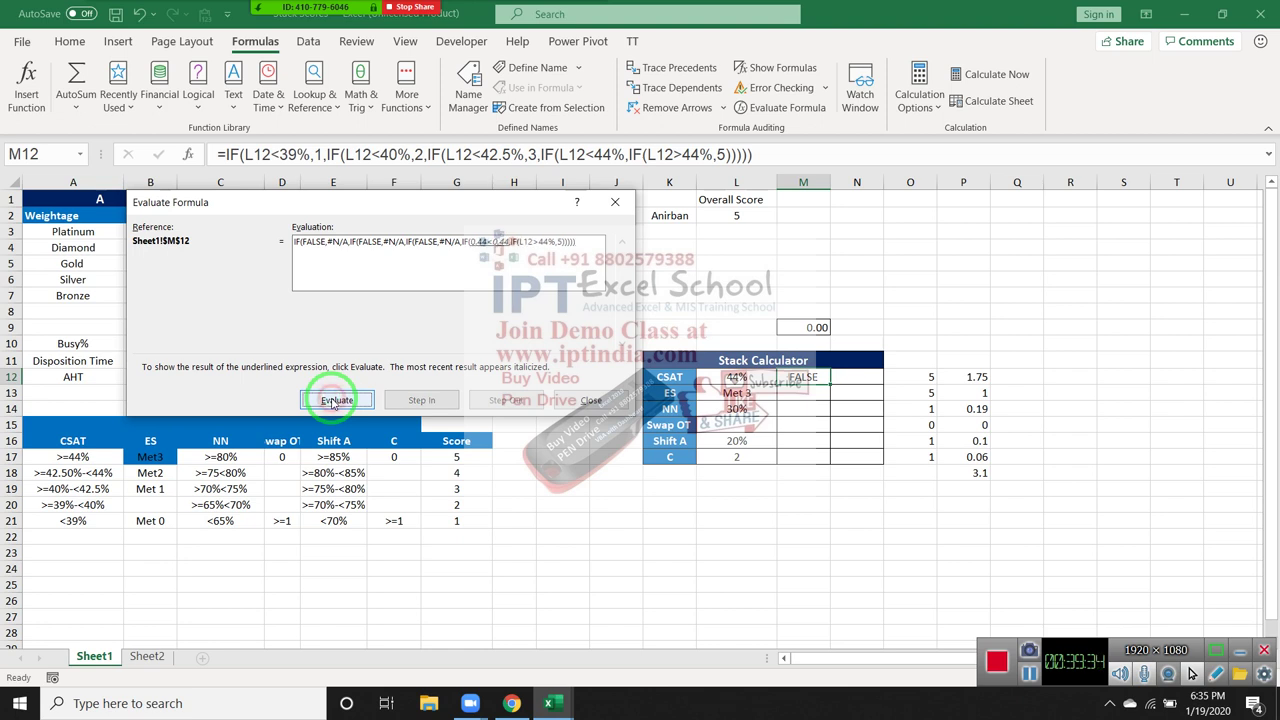
left_click(334, 401)
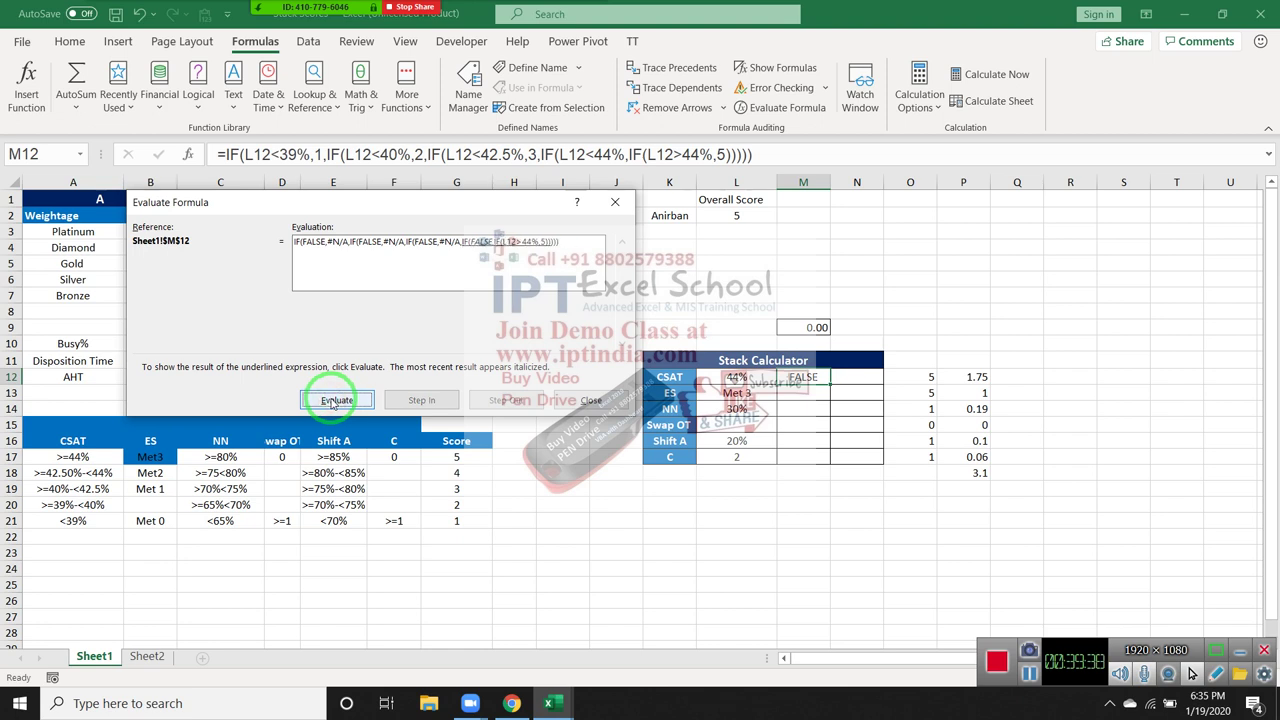
left_click_drag(500, 255, 678, 172)
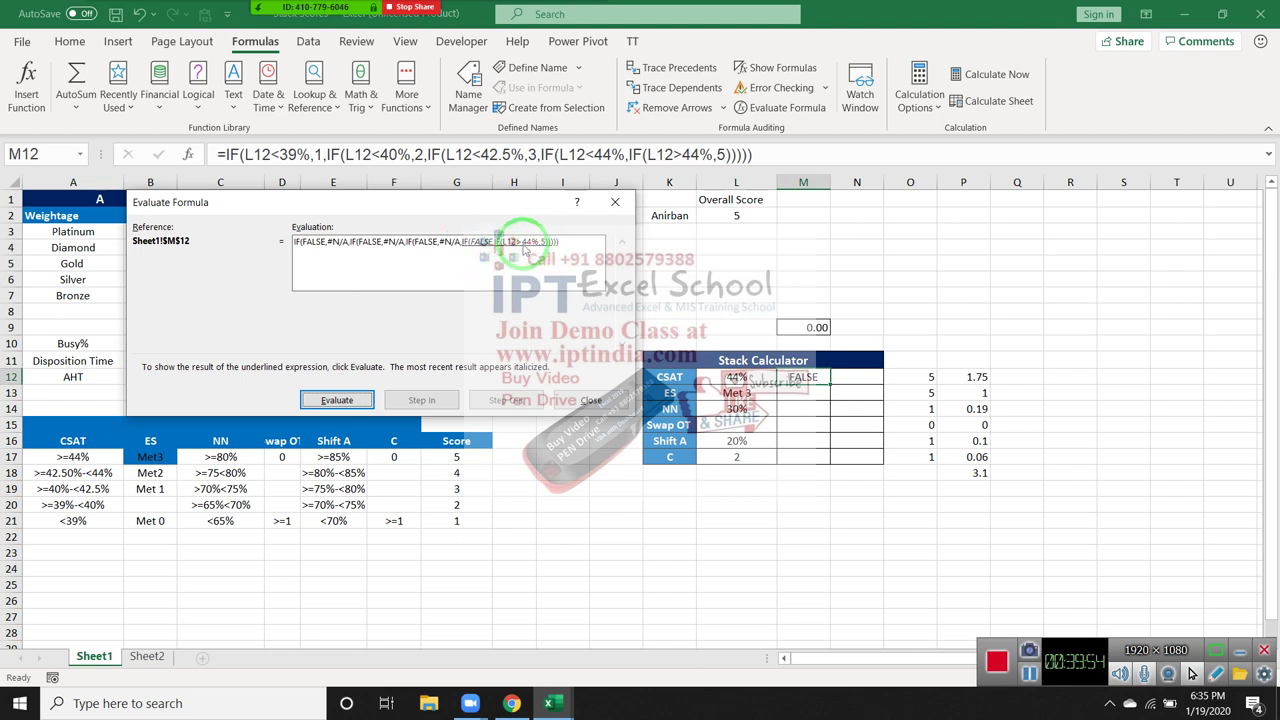
left_click(354, 401)
left_click(354, 401)
left_click(354, 401)
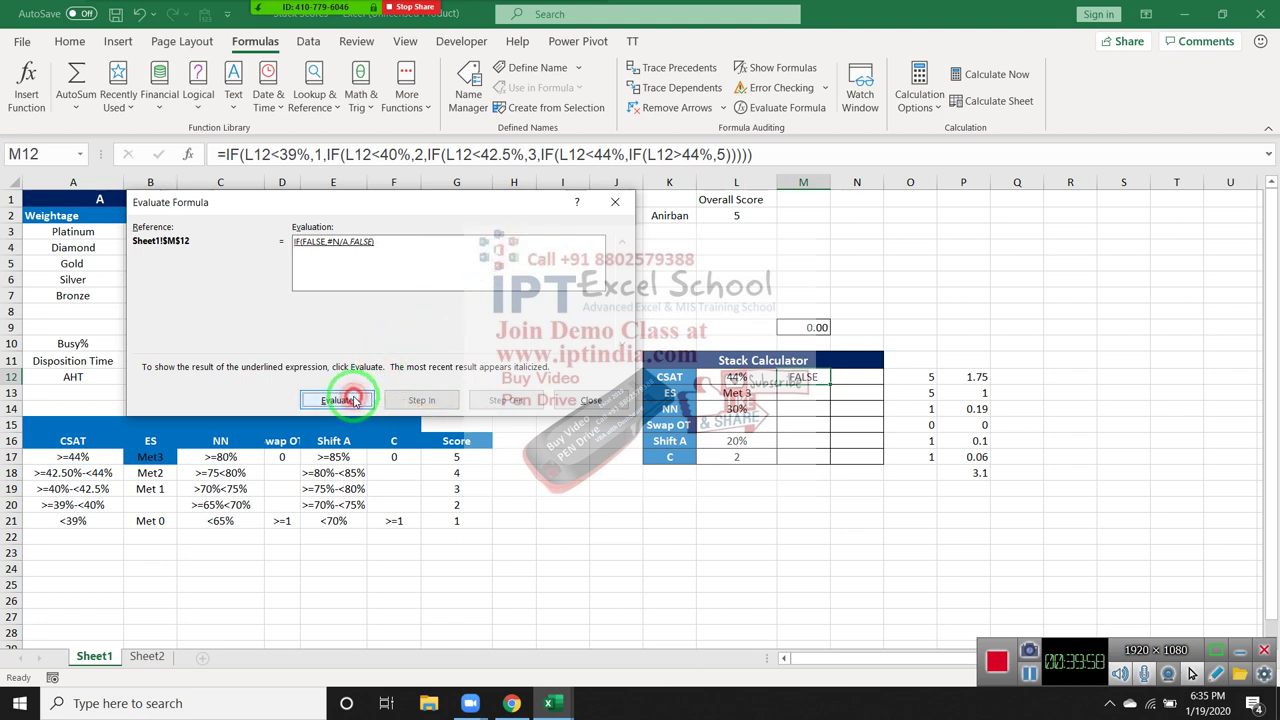
left_click(354, 401)
Step: Restart the evaluation, confirm 0.44<44% evaluates to FALSE, then close Evaluate Formula
left_click(355, 401)
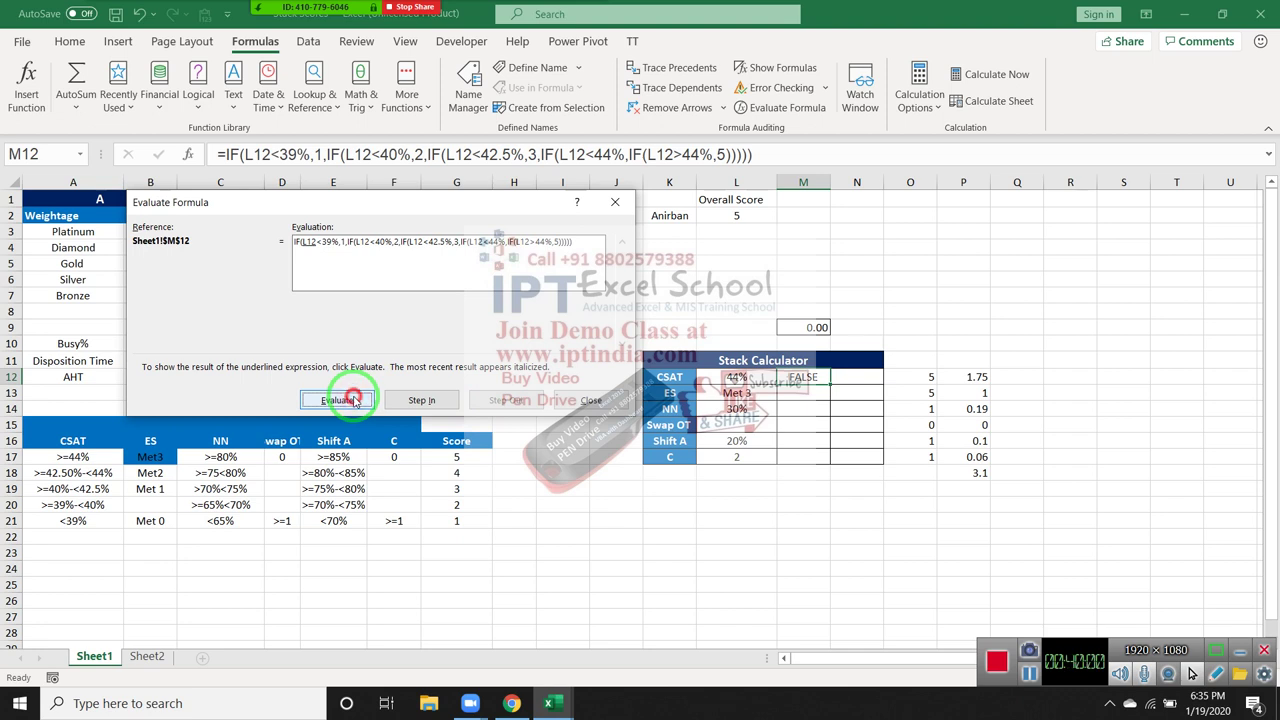
left_click(355, 401)
left_click(355, 401)
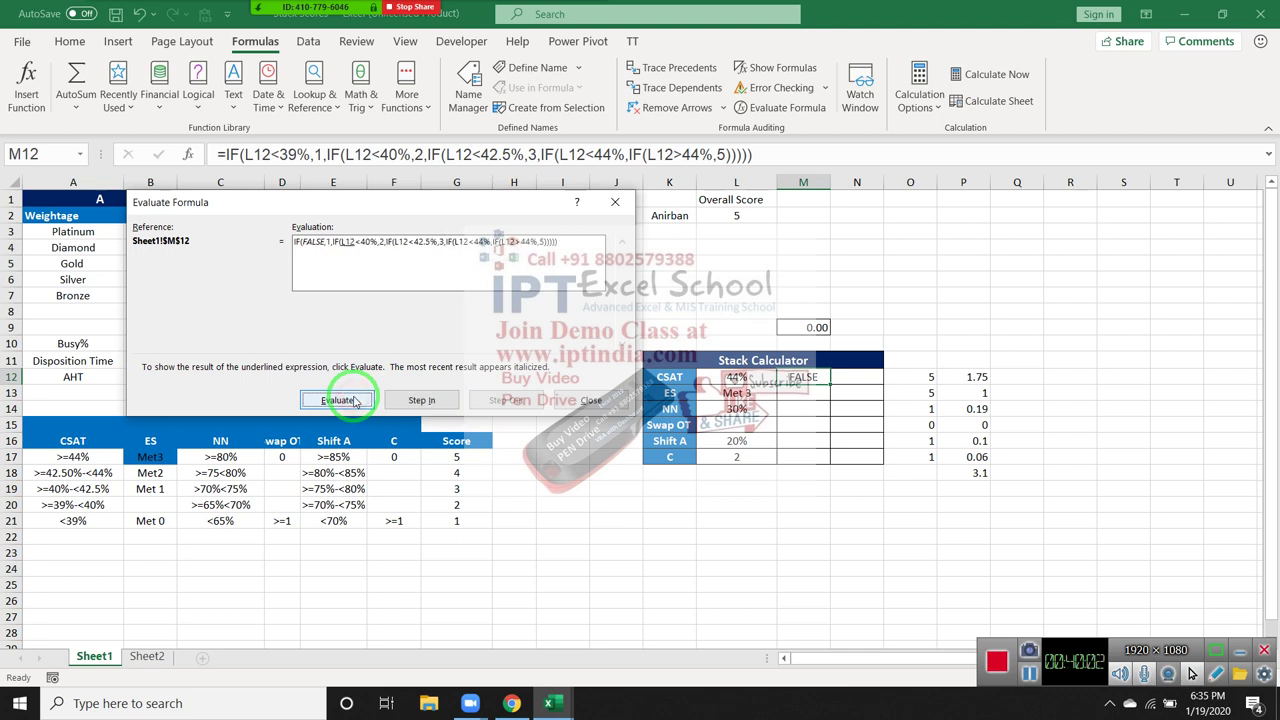
left_click(355, 401)
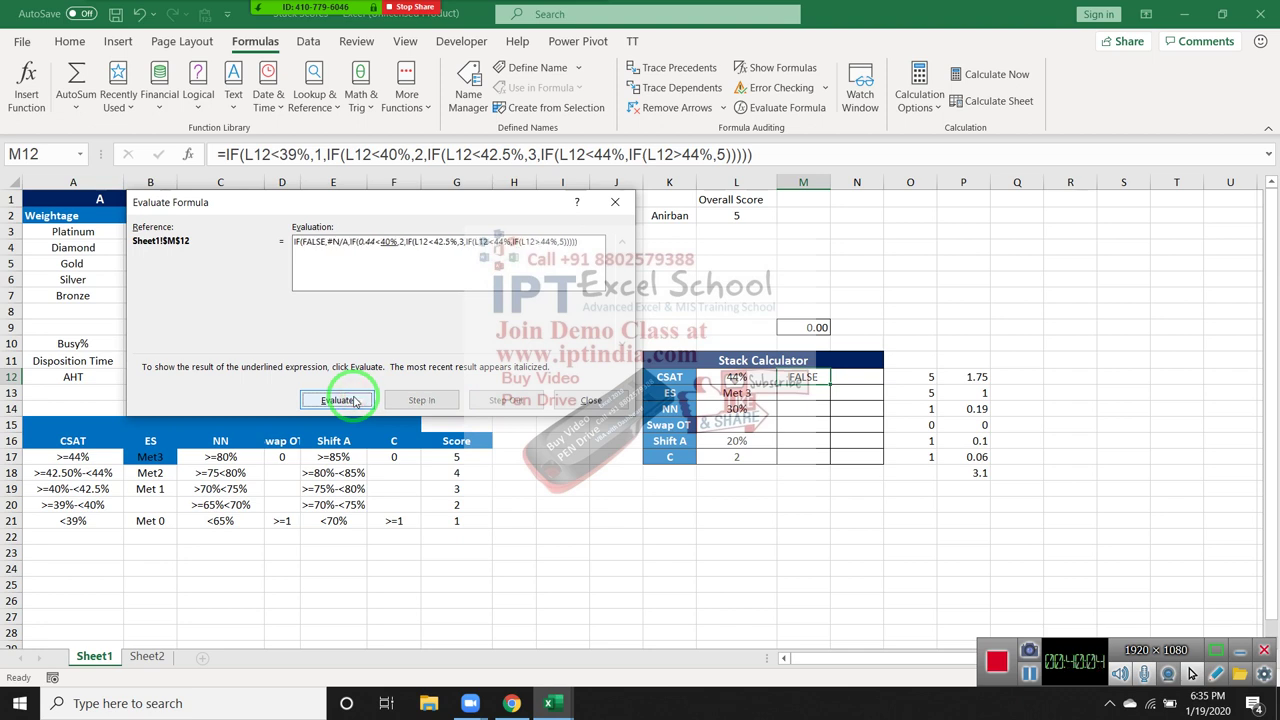
left_click(355, 401)
left_click(355, 401)
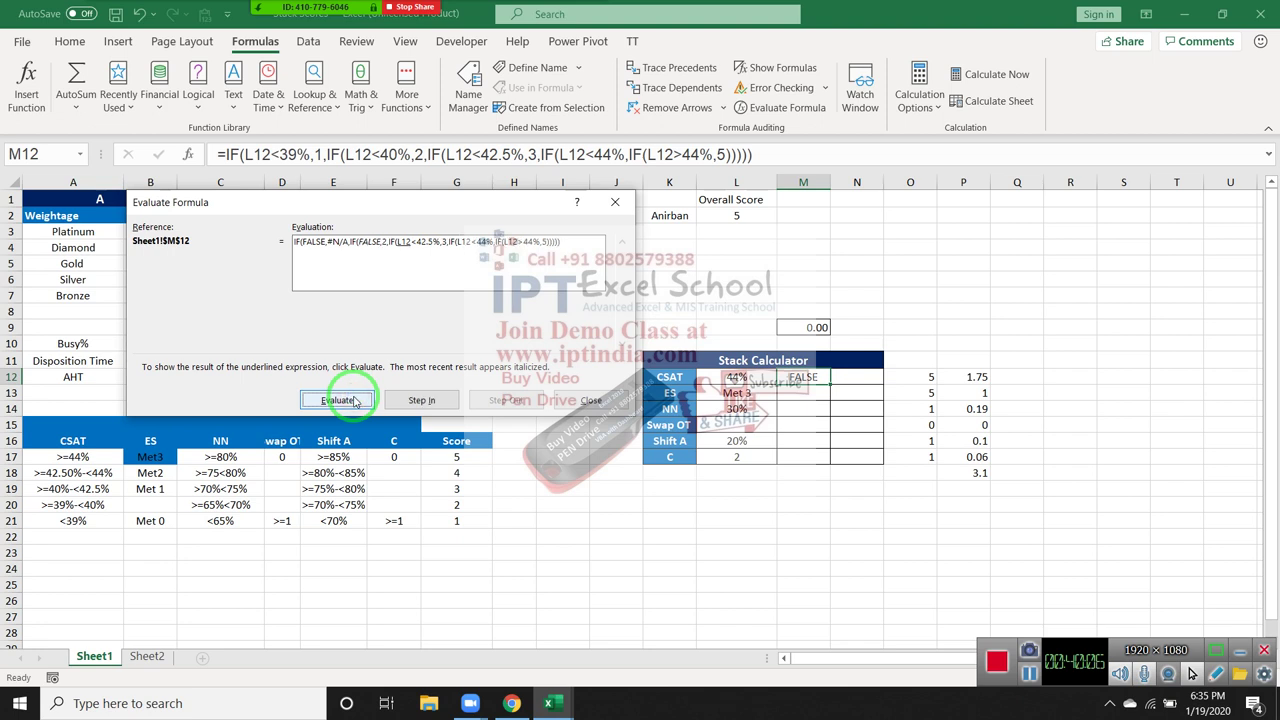
left_click(355, 401)
left_click(355, 401)
left_click(355, 401)
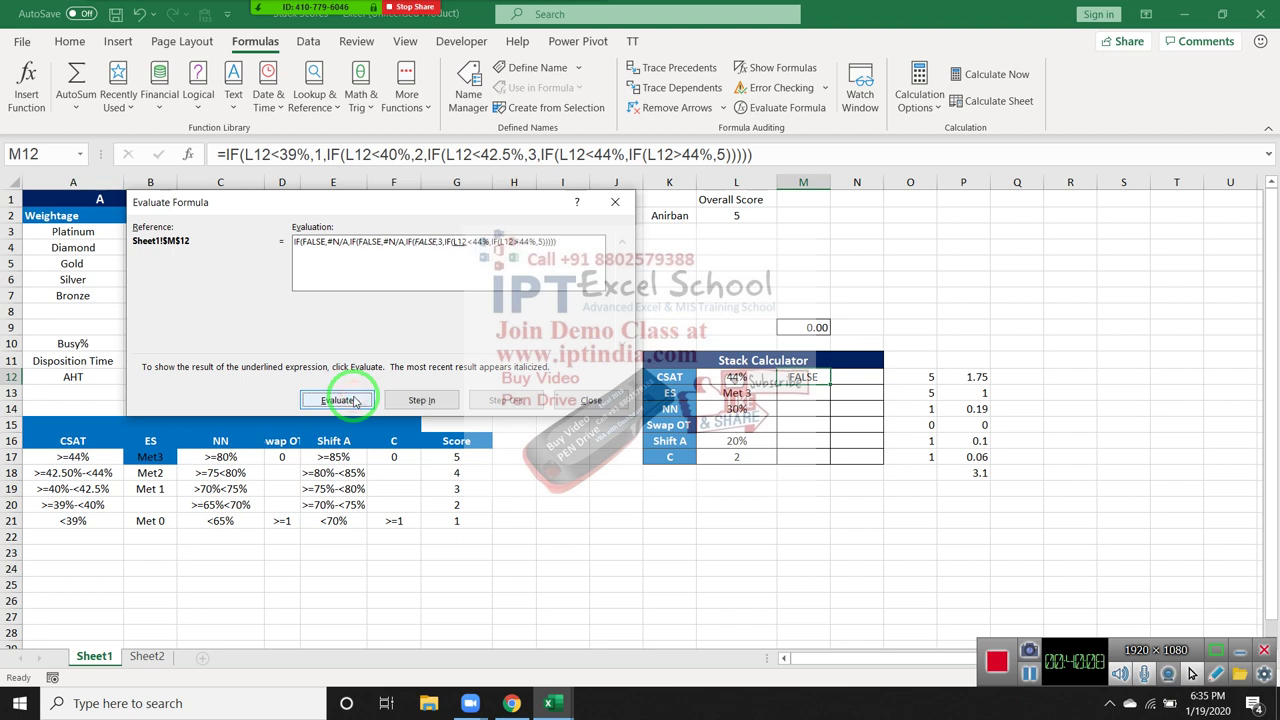
left_click(355, 401)
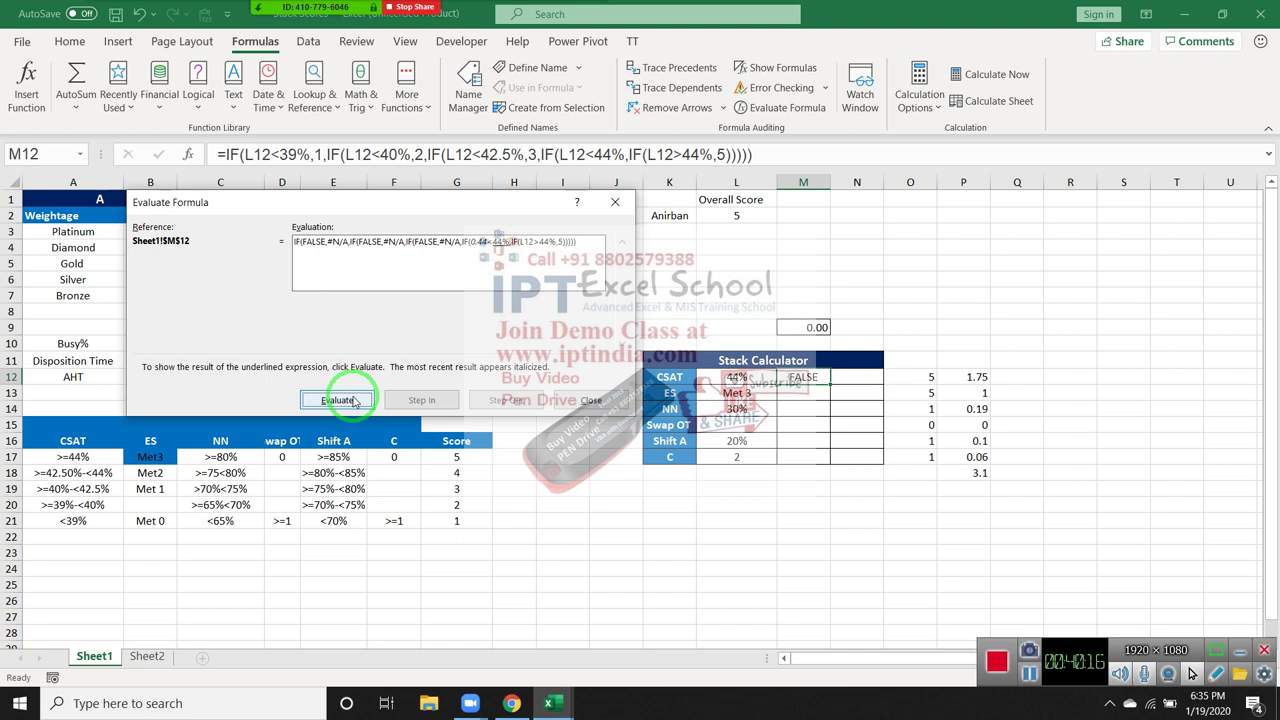
left_click(354, 401)
left_click(354, 401)
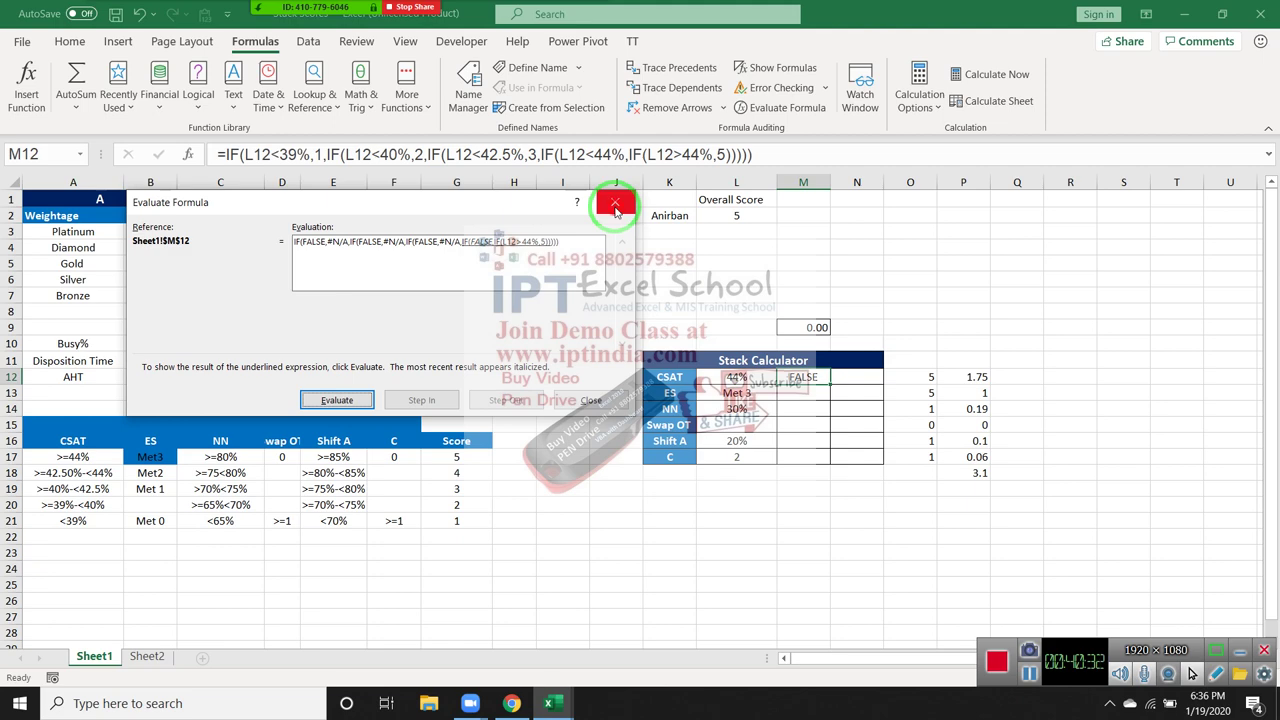
left_click(615, 205)
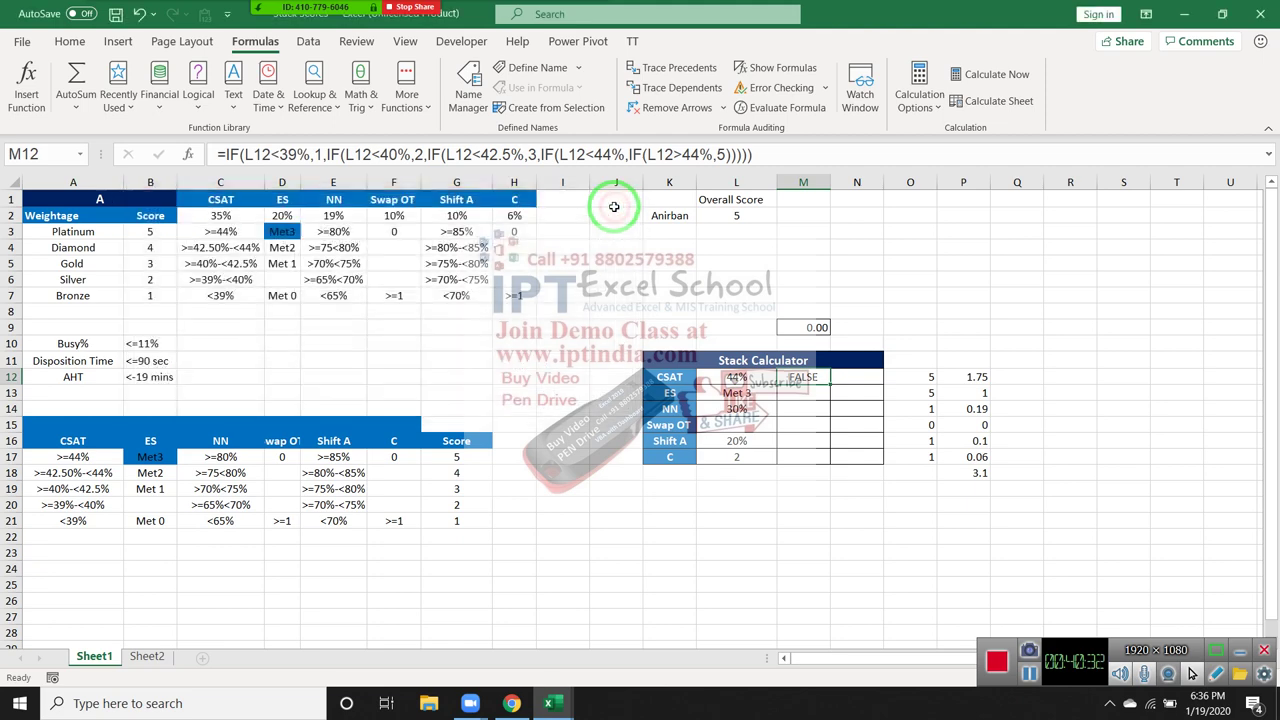
Step: Correct the M12 formula's last condition to L12>=44% so 44% reaches the top band
left_click(629, 156)
type("4")
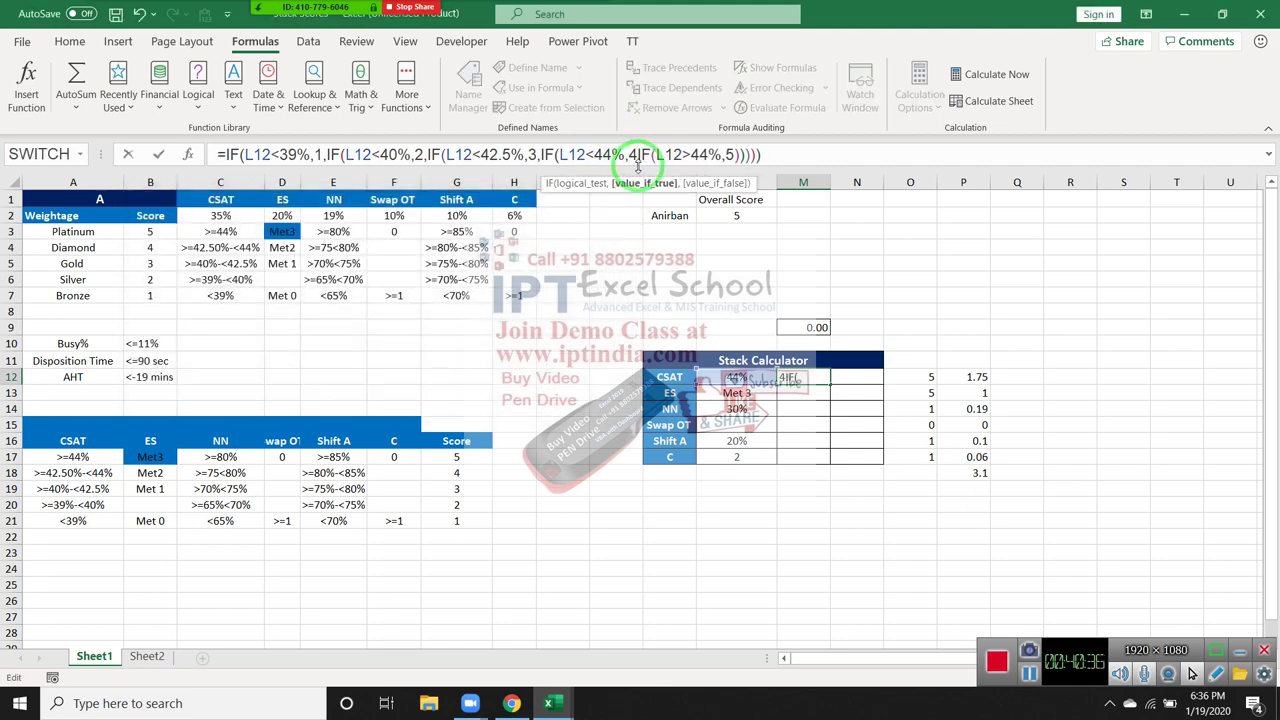
type(",")
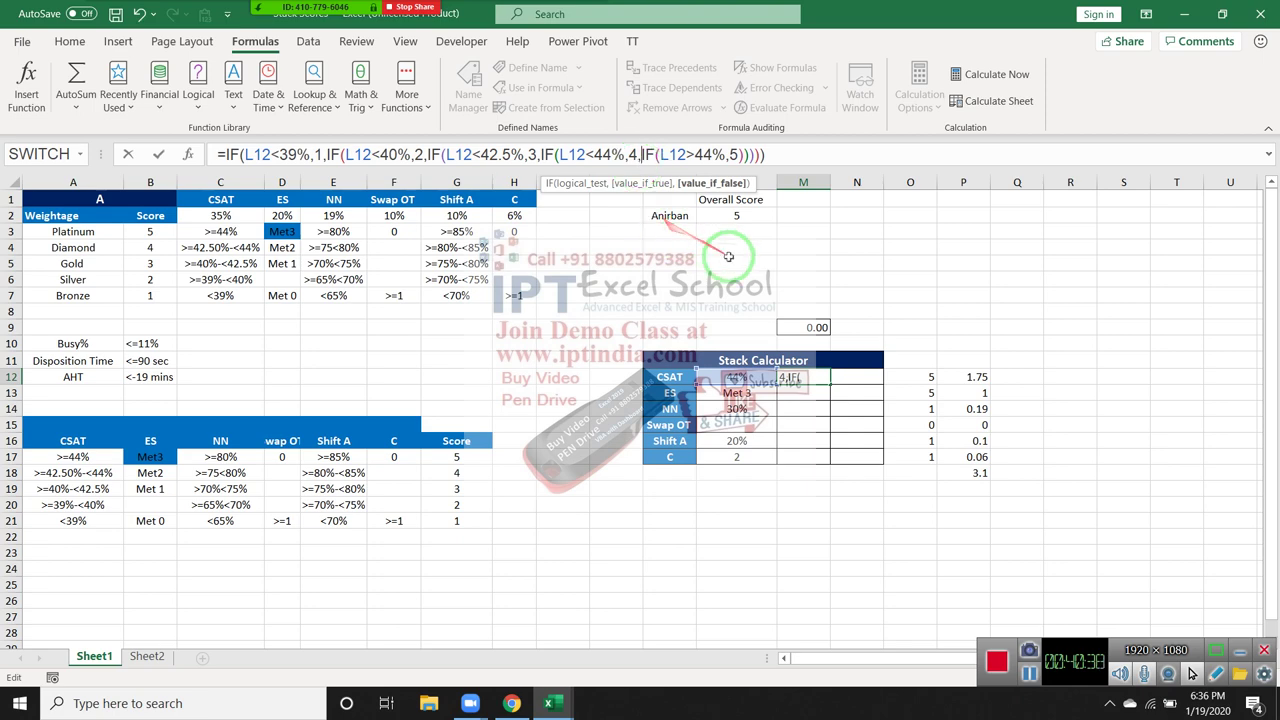
key("Return")
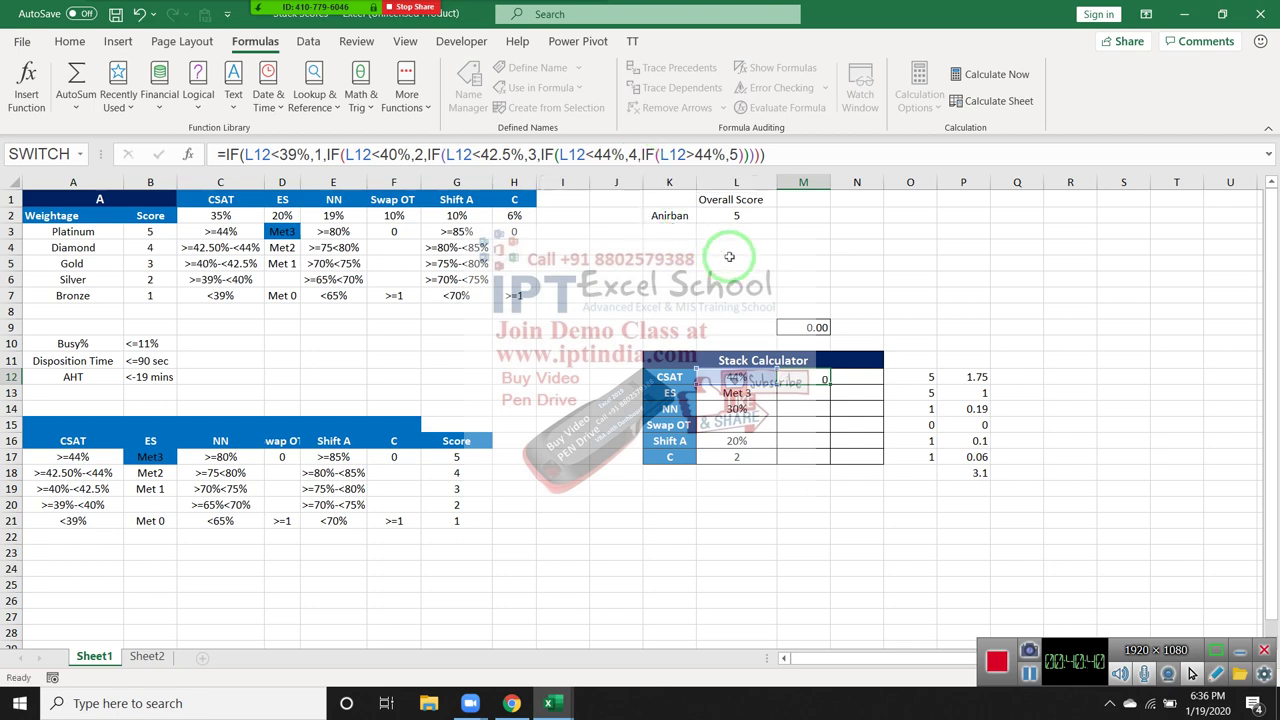
key("Up")
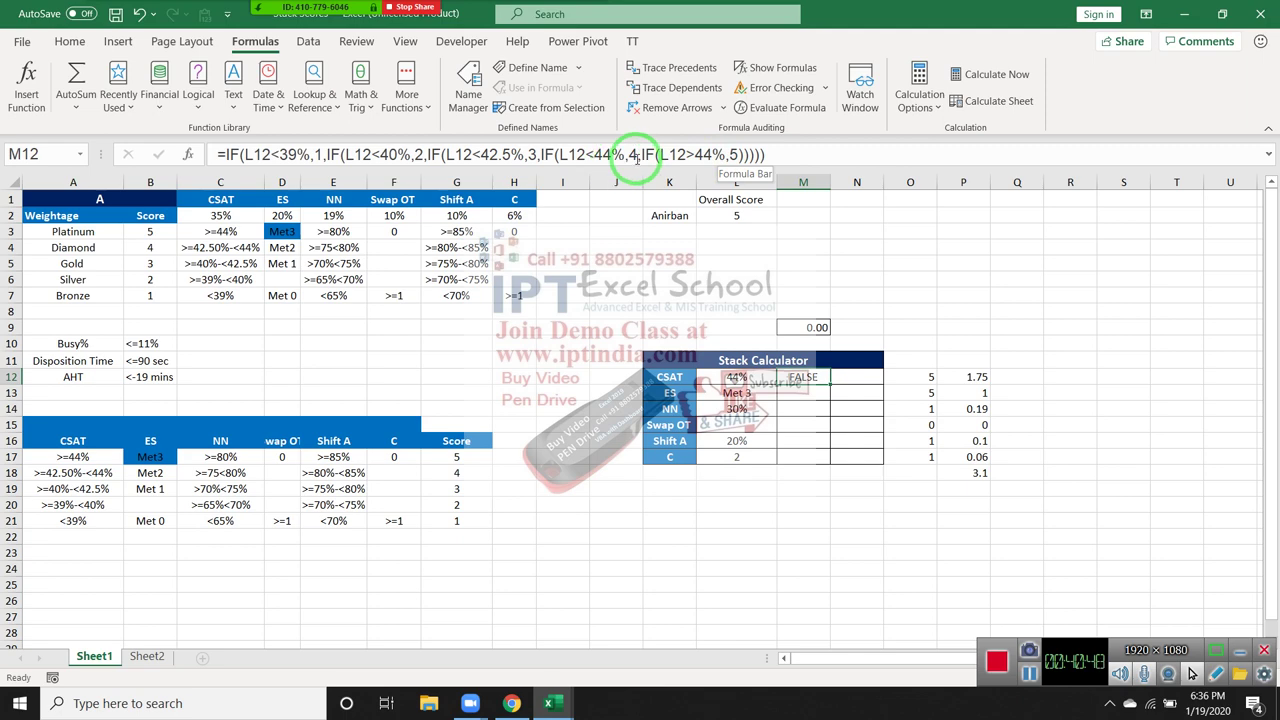
left_click(692, 154)
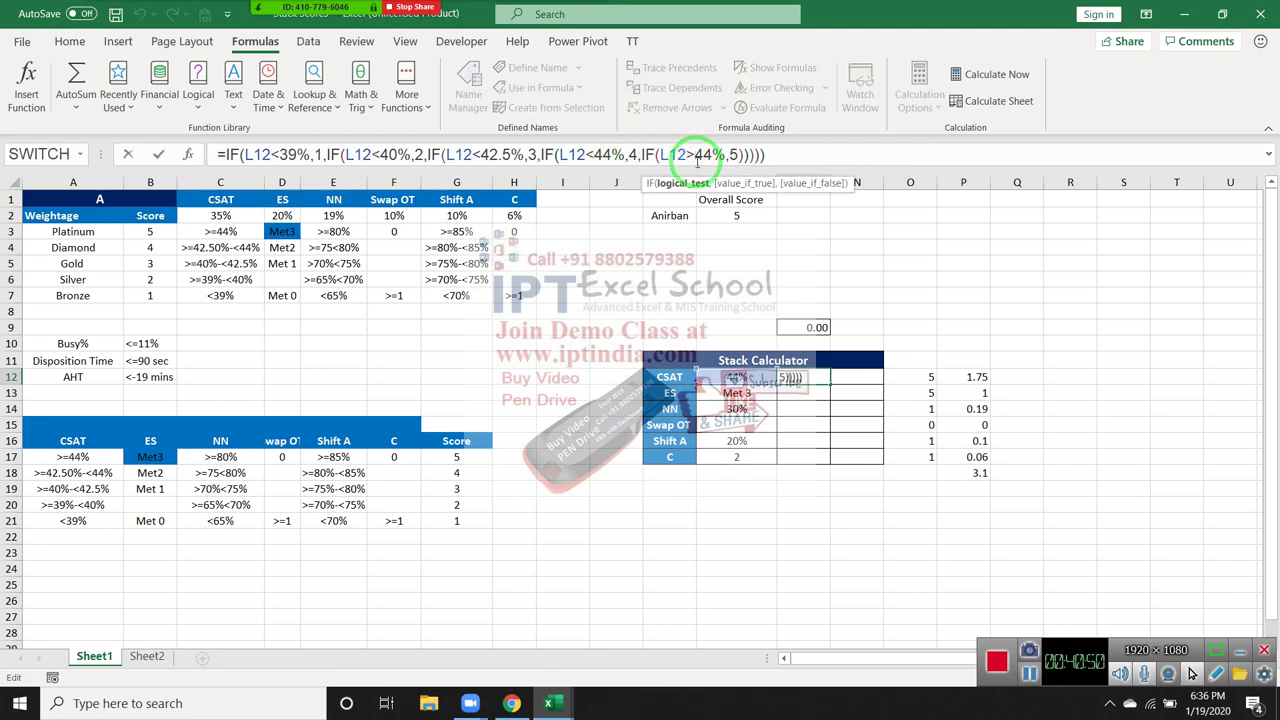
type("=")
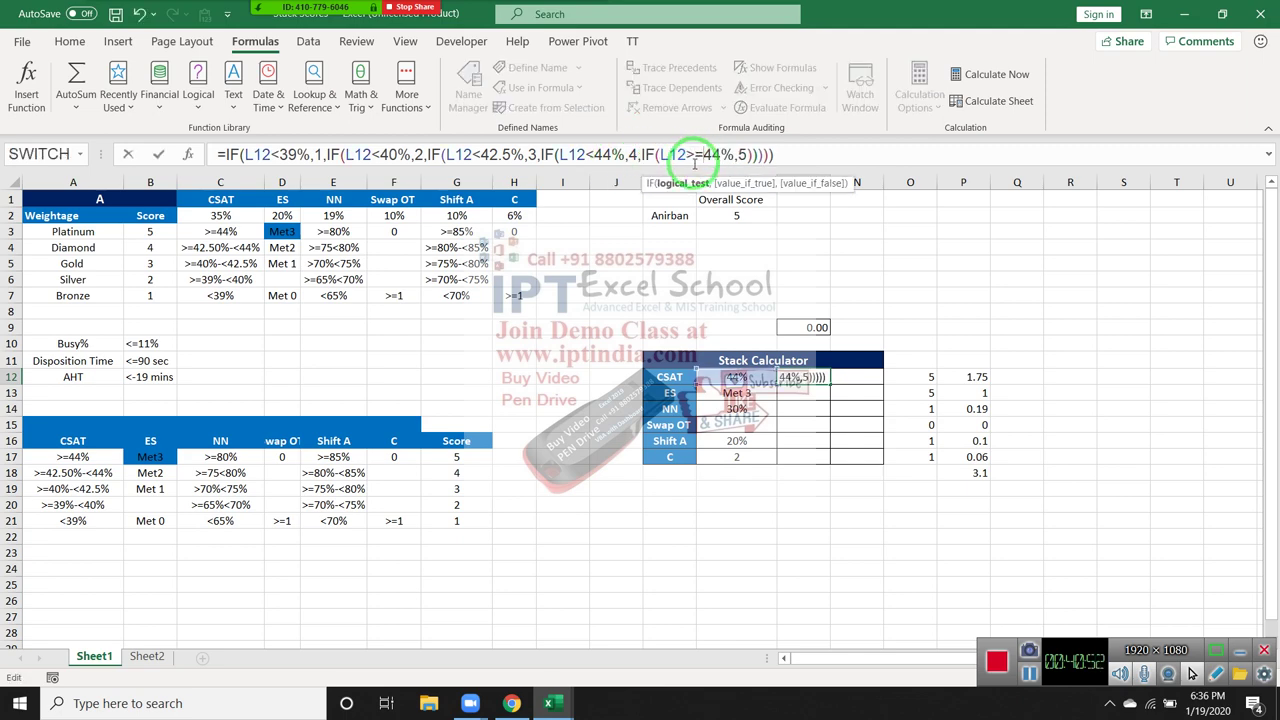
key("Return")
key("Up")
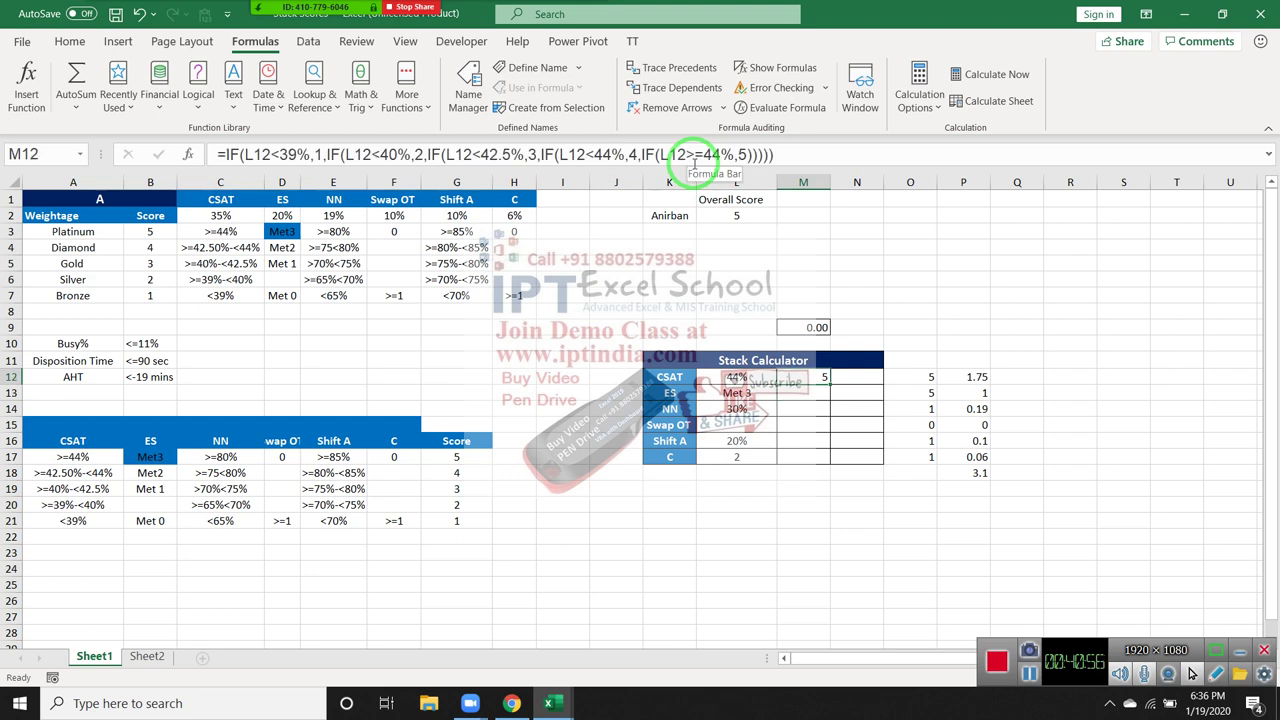
Step: Append *35% to the CSAT formula so M12 returns a weighted 1.75
left_click(790, 156)
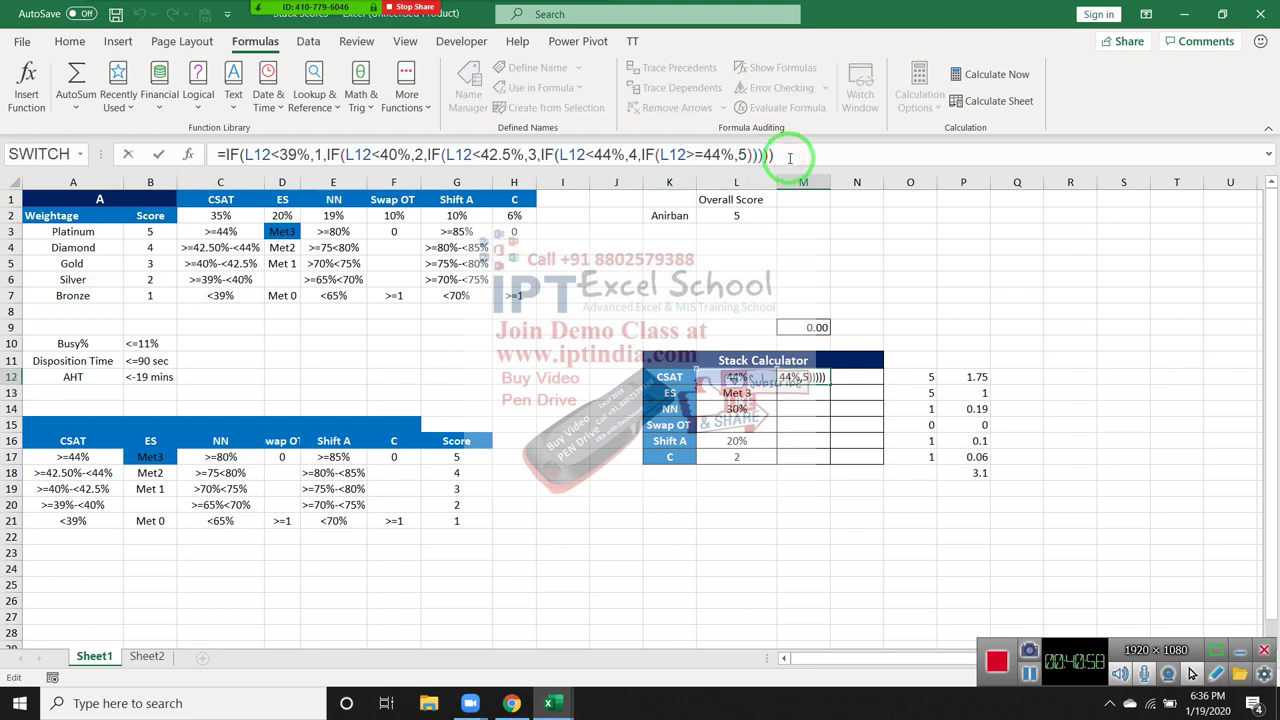
type("*35")
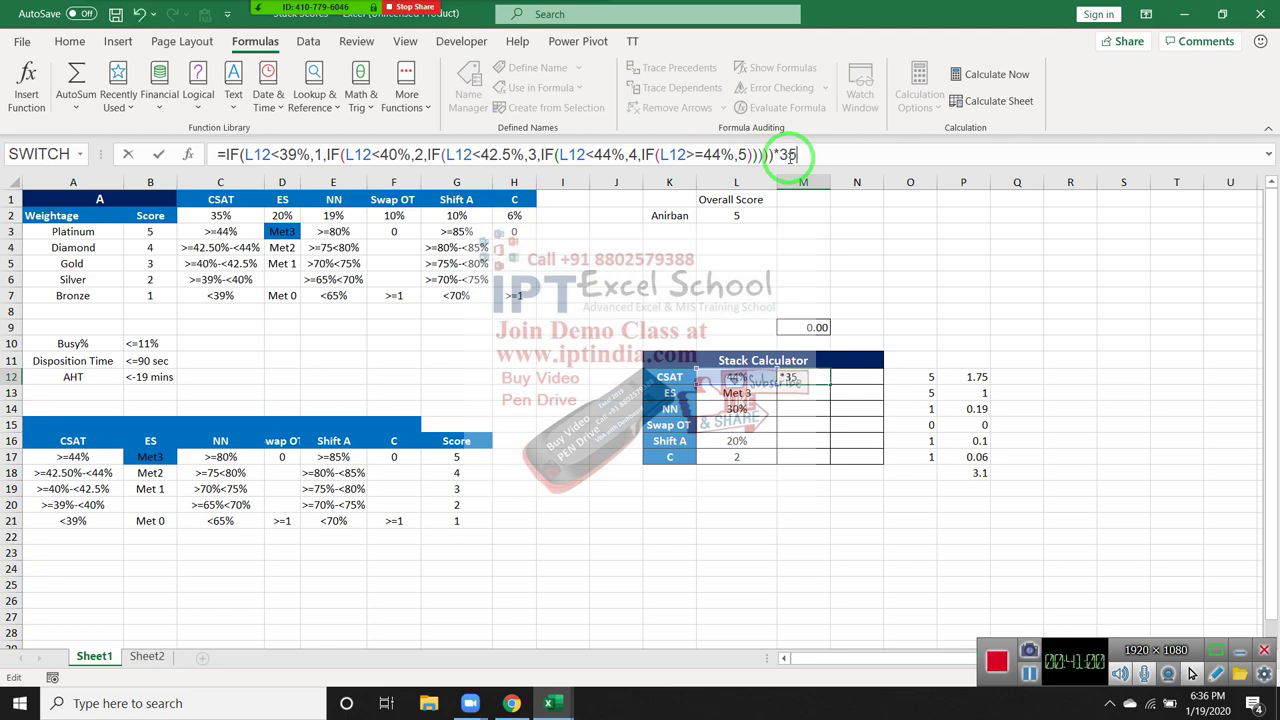
type("%")
key("Return")
key("Up")
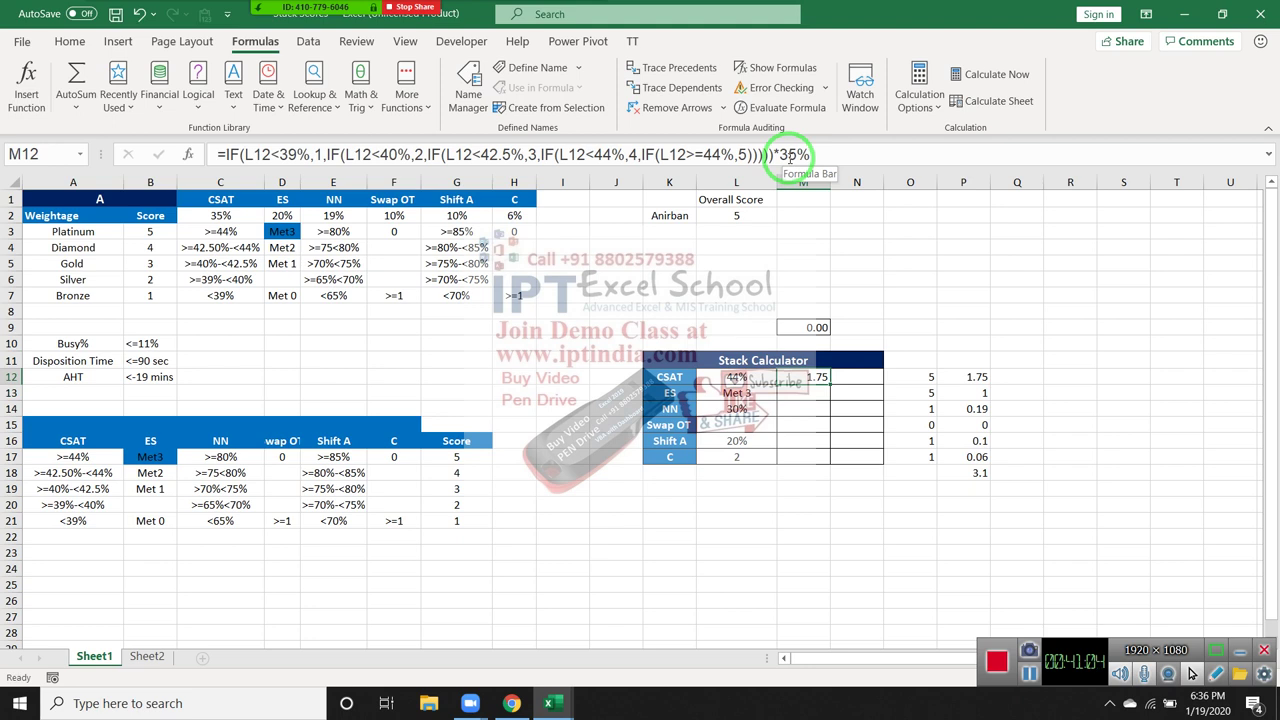
Step: Try CSAT values 95%, 74%, 14% and 35% in L12, checking the M12 score each time
key("Left")
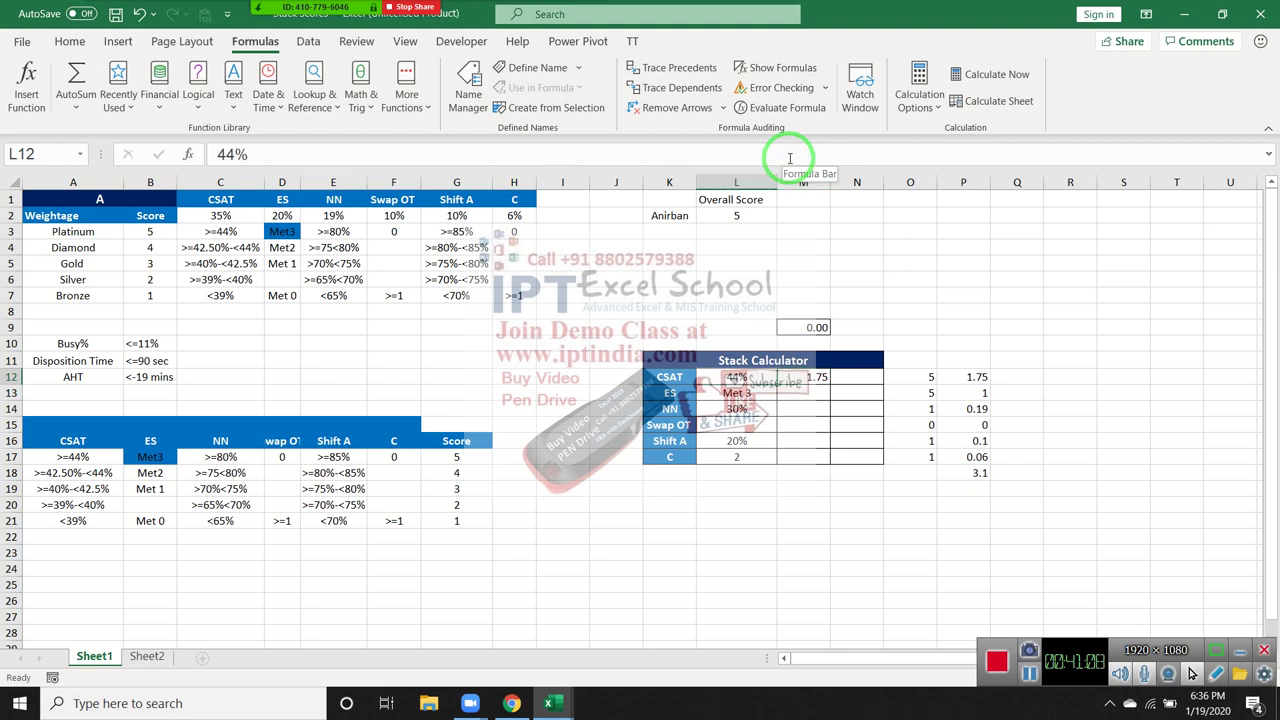
type("95")
key("Return")
key("Up")
type("74")
key("Return")
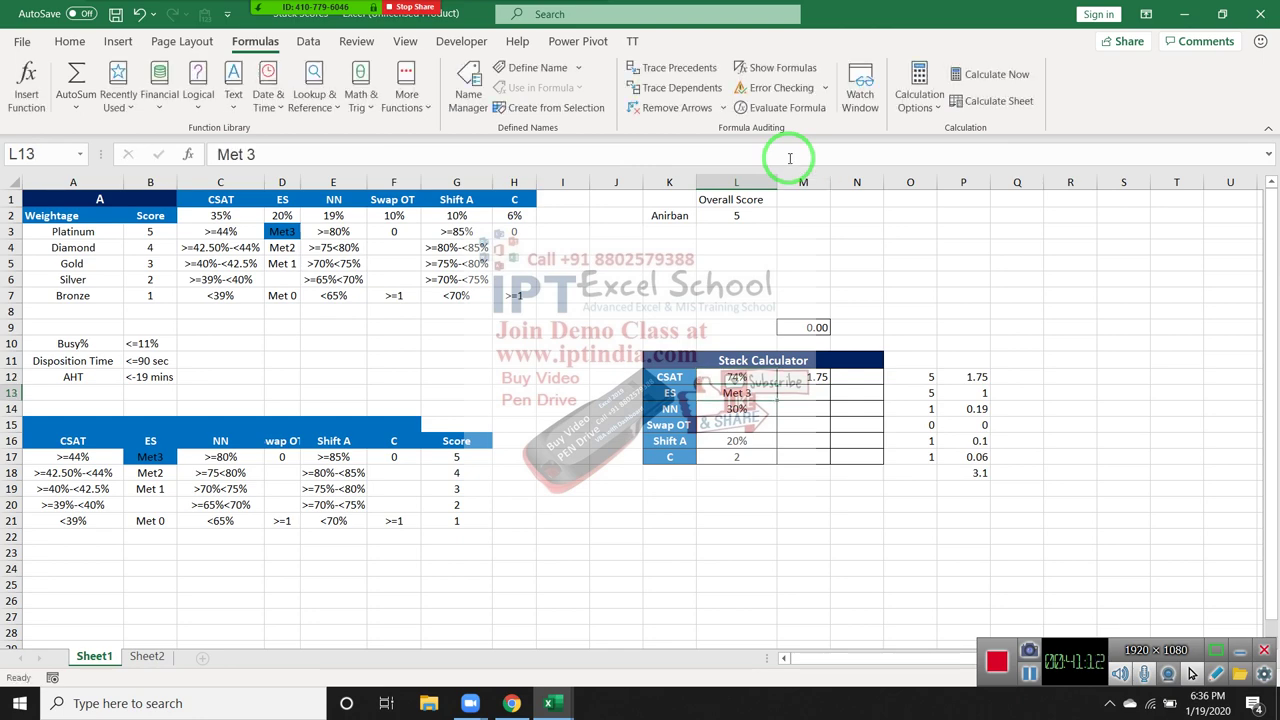
key("Up")
type("14")
key("Return")
key("Up")
type("35")
key("Return")
key("Up")
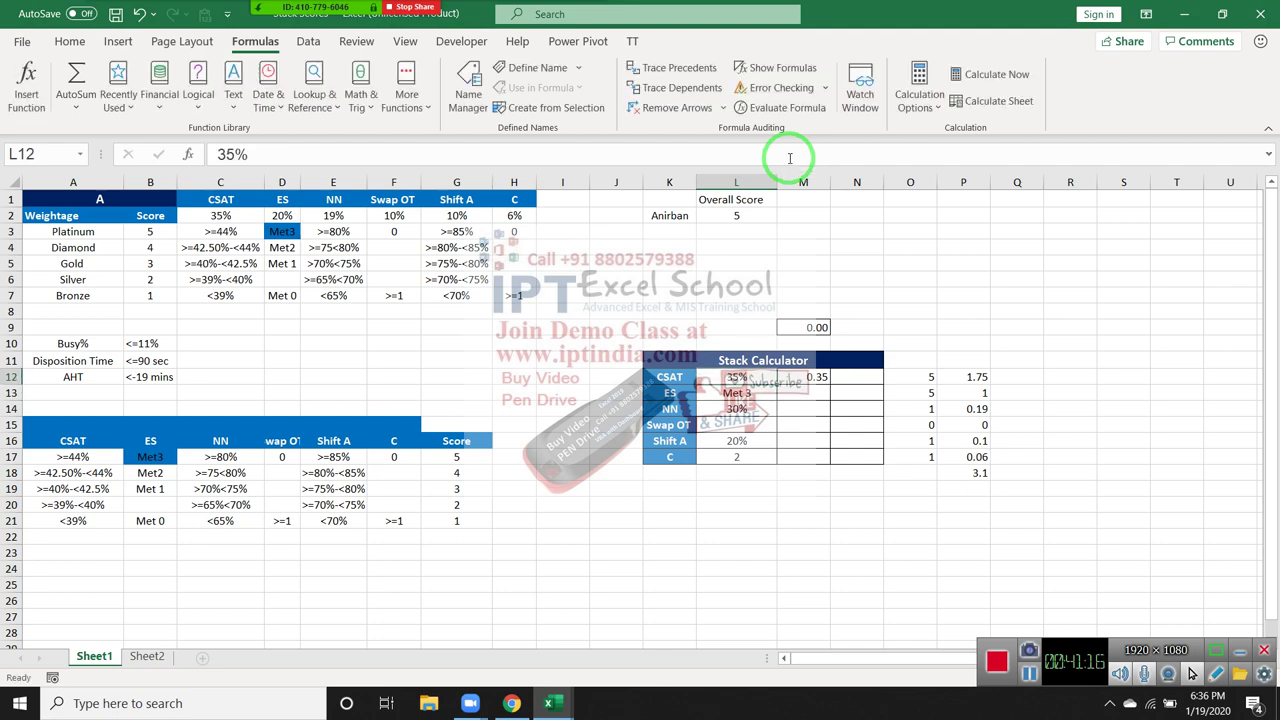
Step: Set the L12 CSAT value to 42%, giving a weighted score of 1.05
type("44")
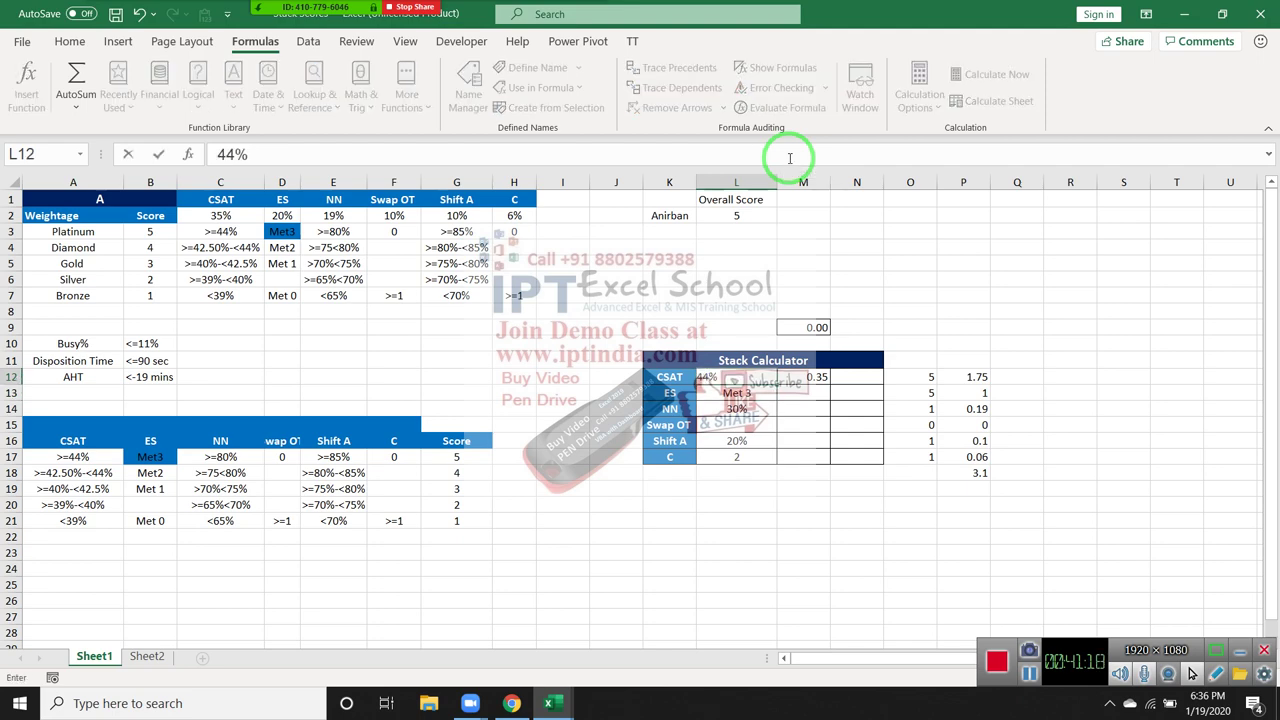
key("BackSpace")
type("2")
key("Return")
key("Up")
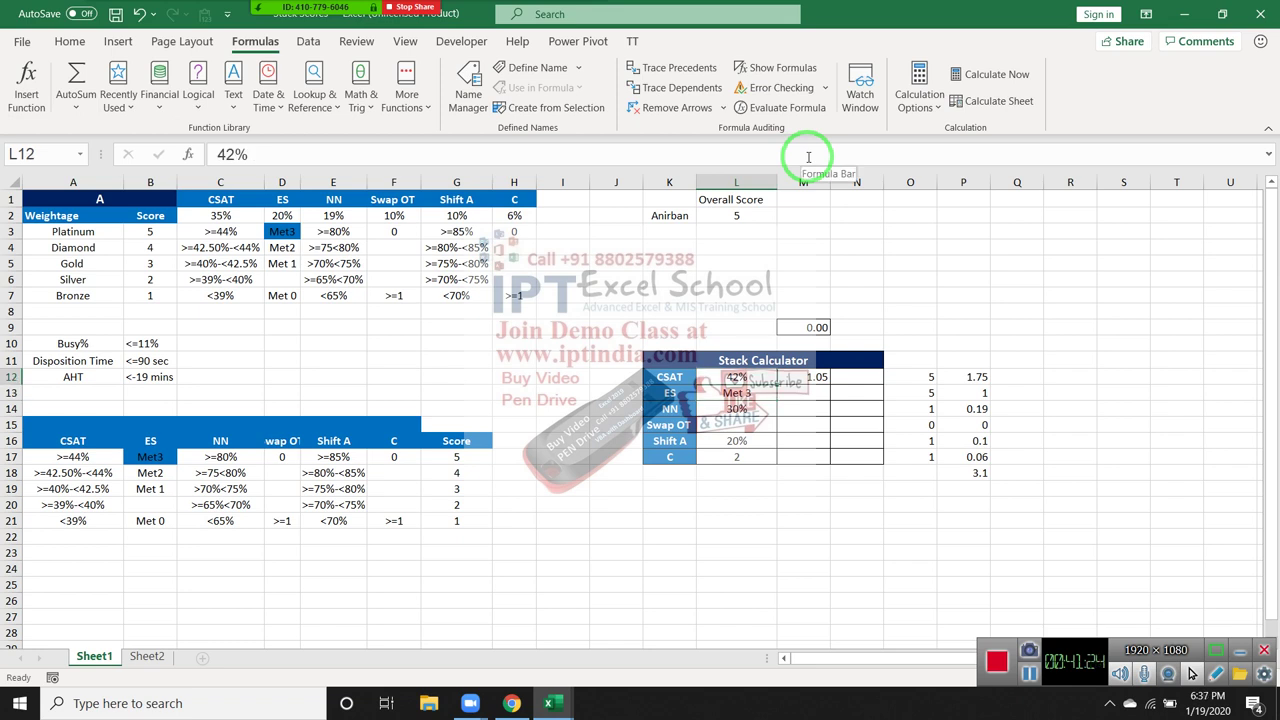
key("Down")
key("Right")
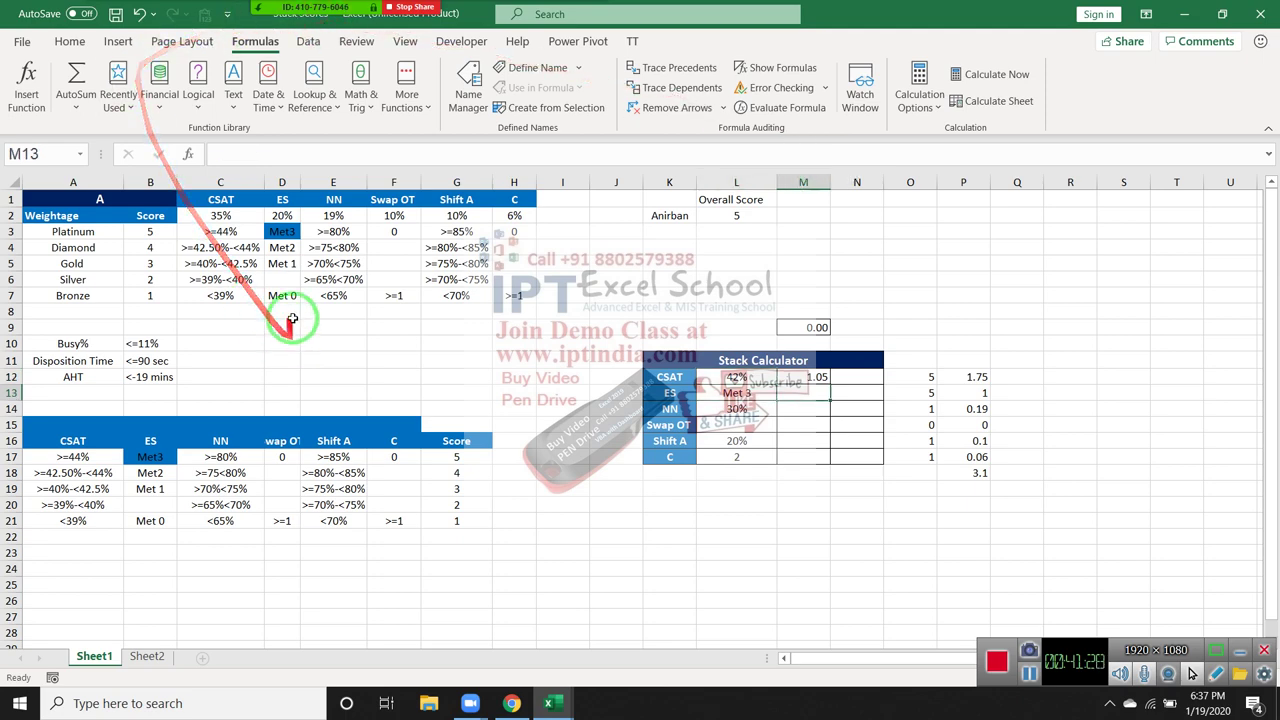
type("=")
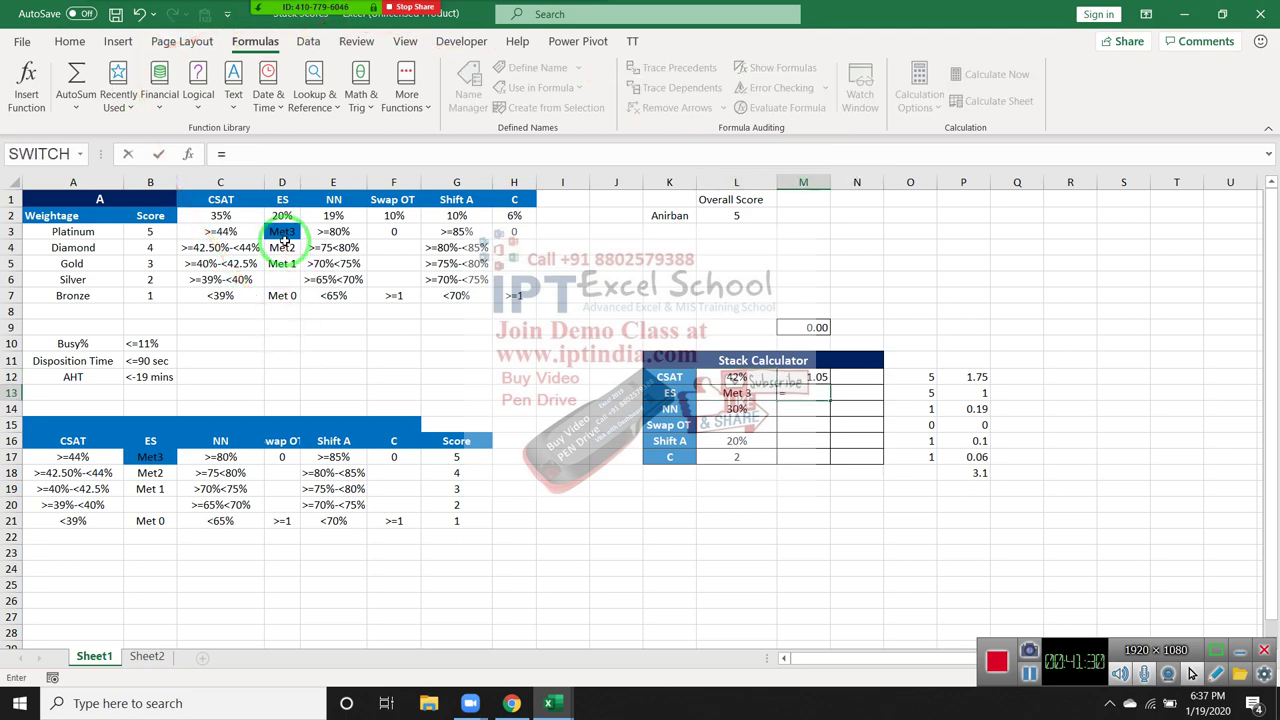
type("if(")
key("Left")
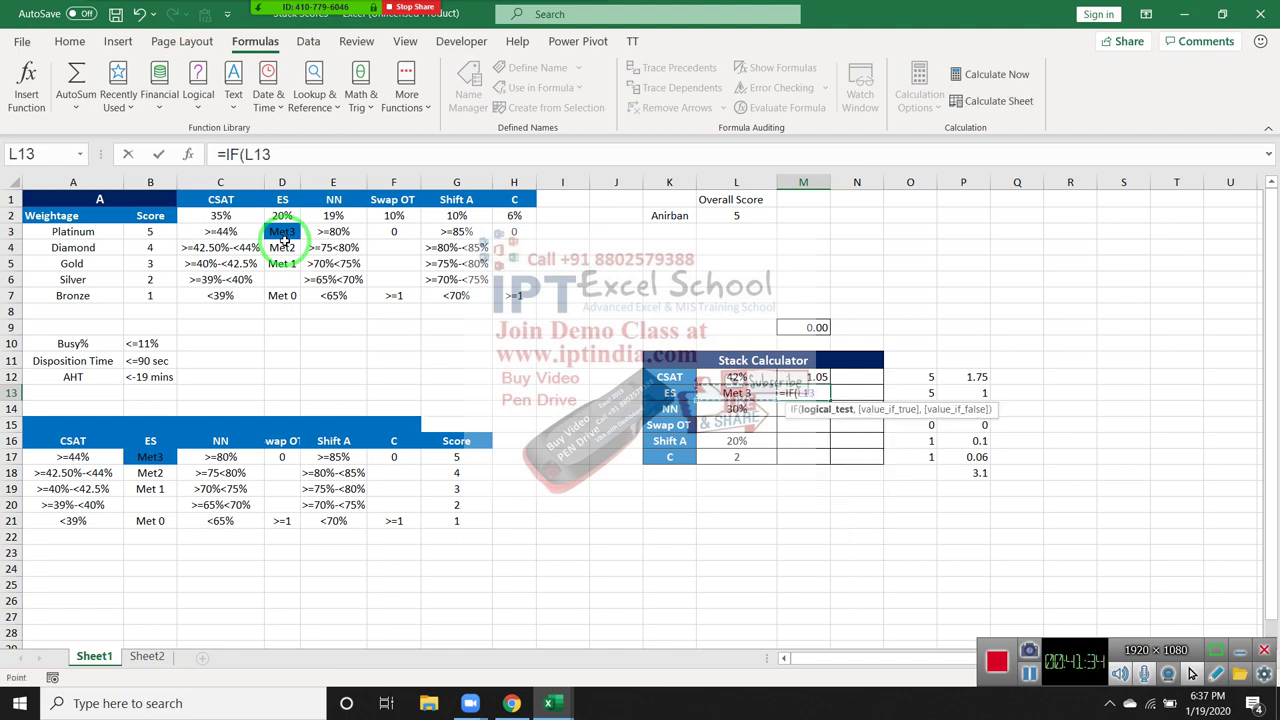
type("=")
type("\"Met")
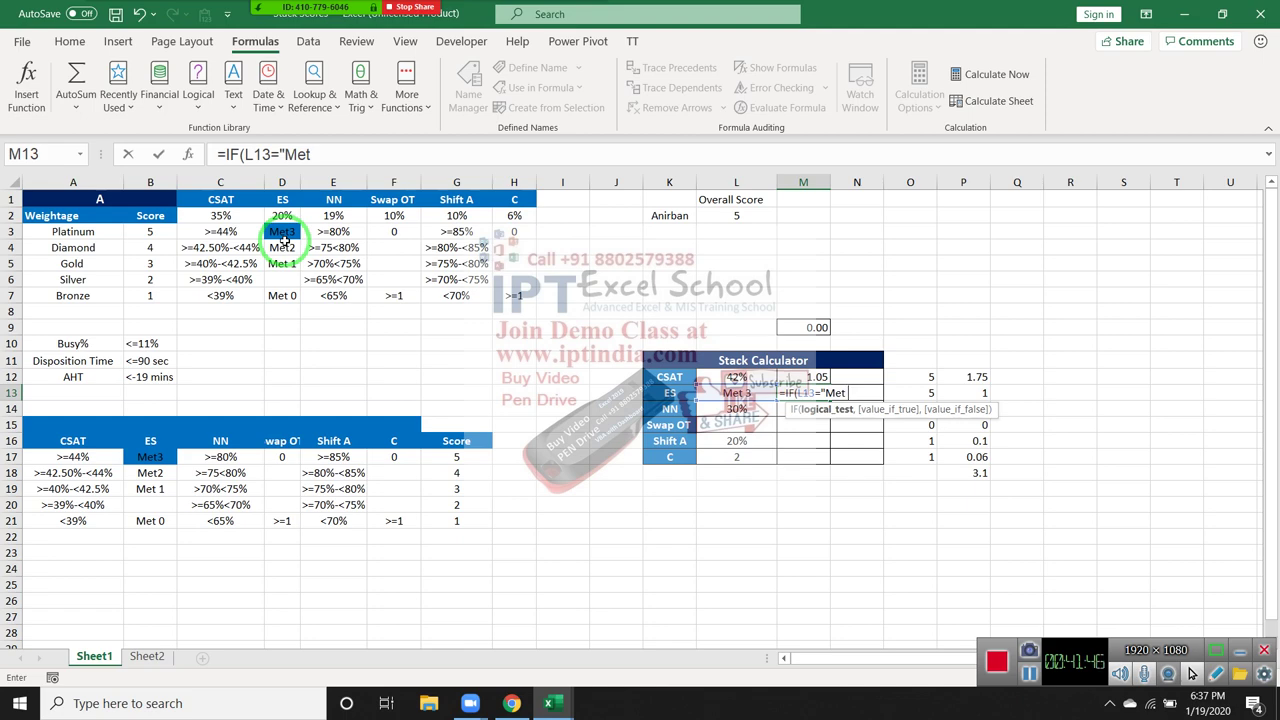
type(" 3\"")
type(",")
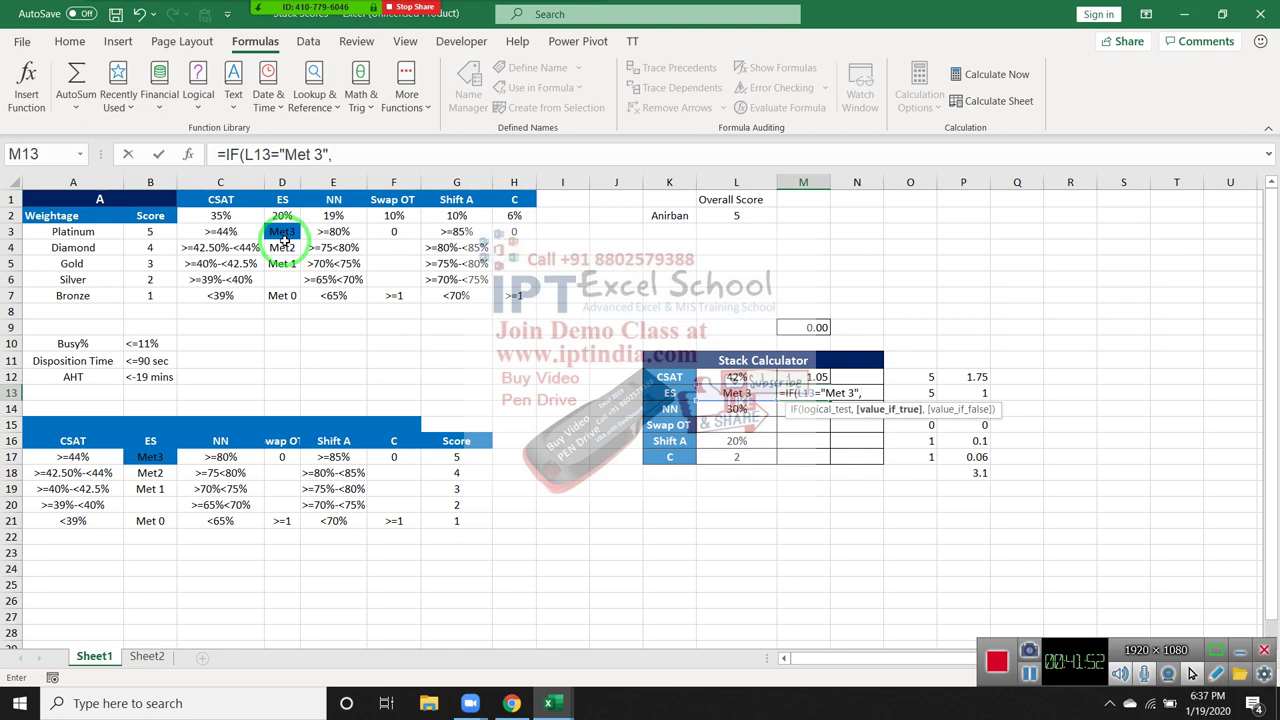
type("5")
key("Escape")
Step: Begin =MATCH(L13,{ in M13, replacing the tried D3:D7 range with an array constant
type("=")
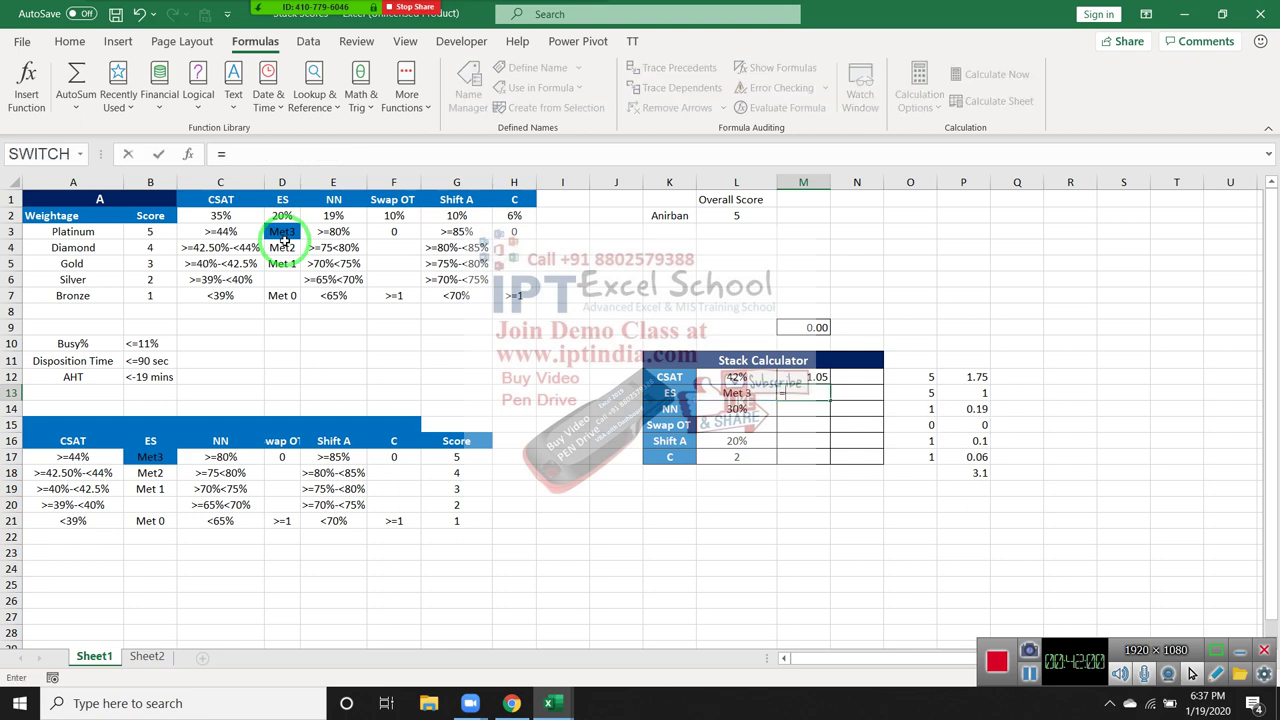
type("mat")
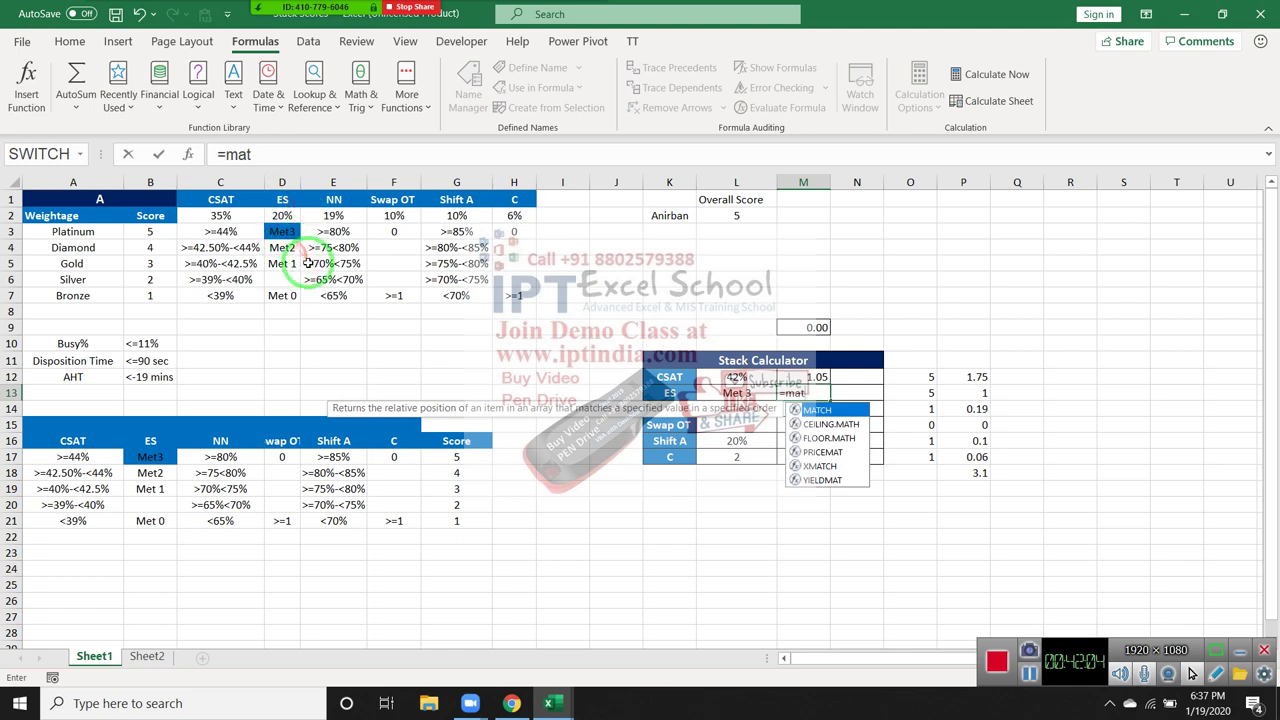
key("Tab")
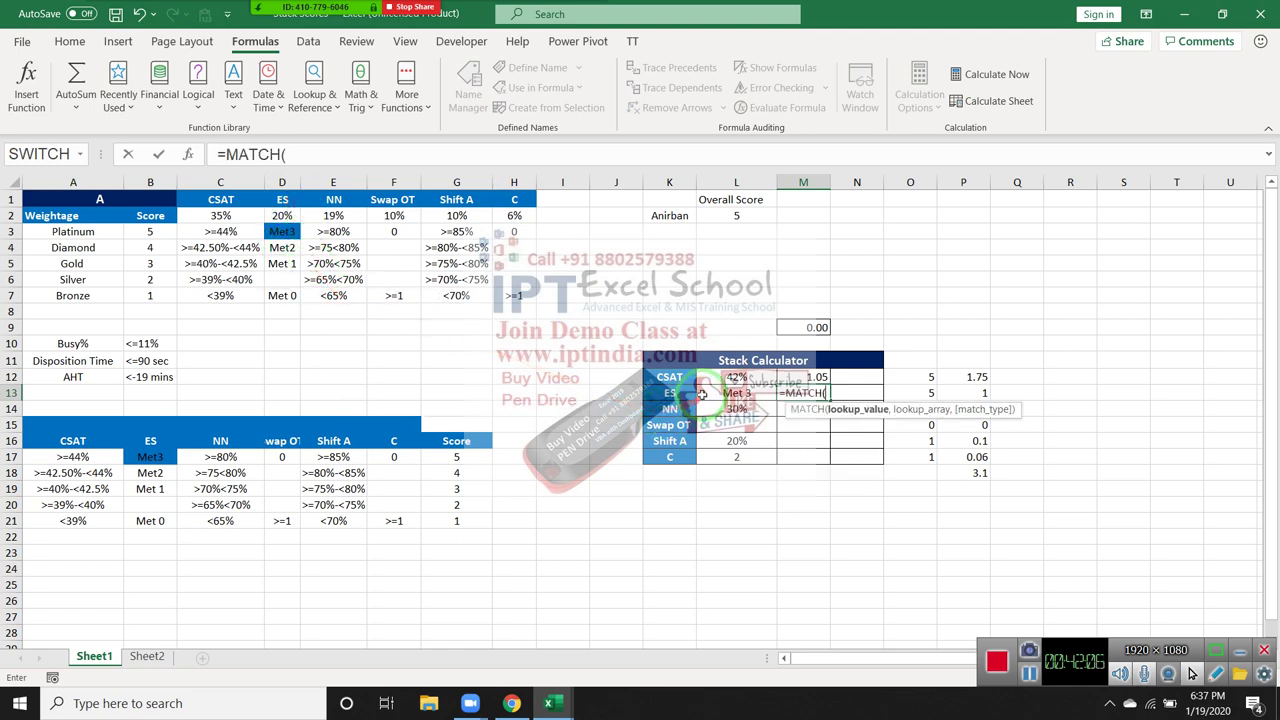
left_click(712, 393)
type(",")
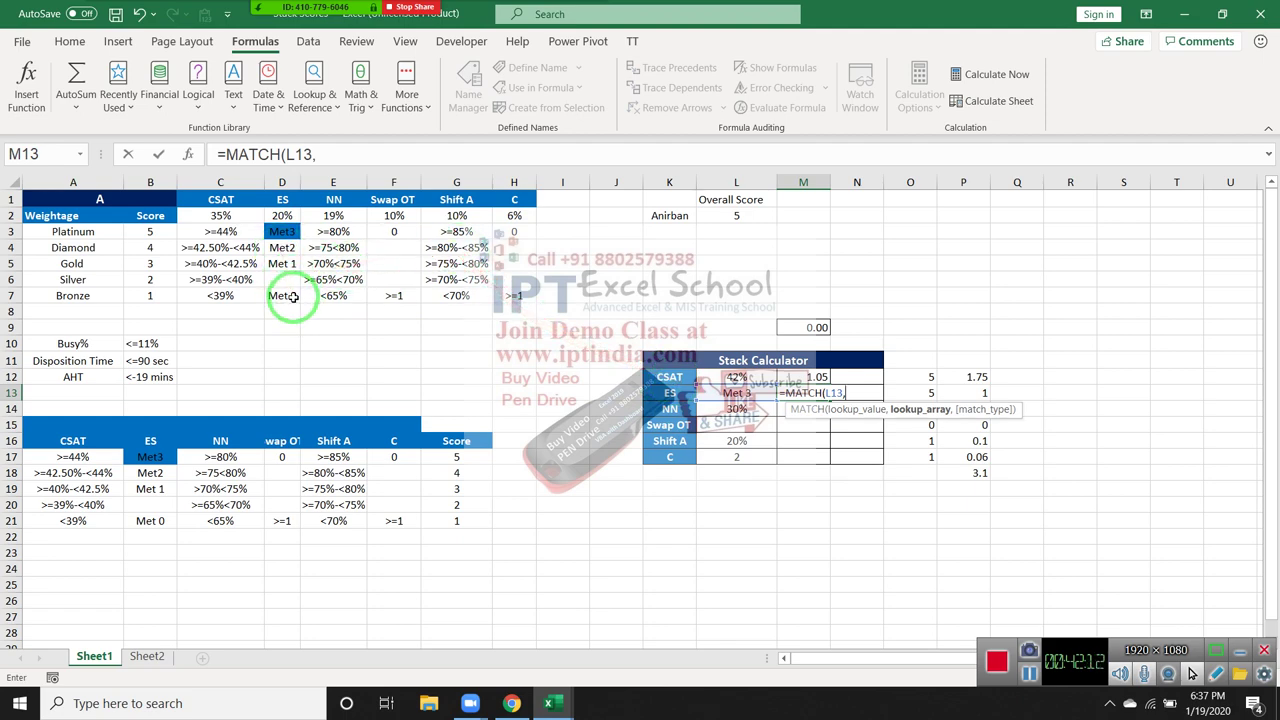
left_click(293, 297)
left_click_drag(293, 297, 289, 237)
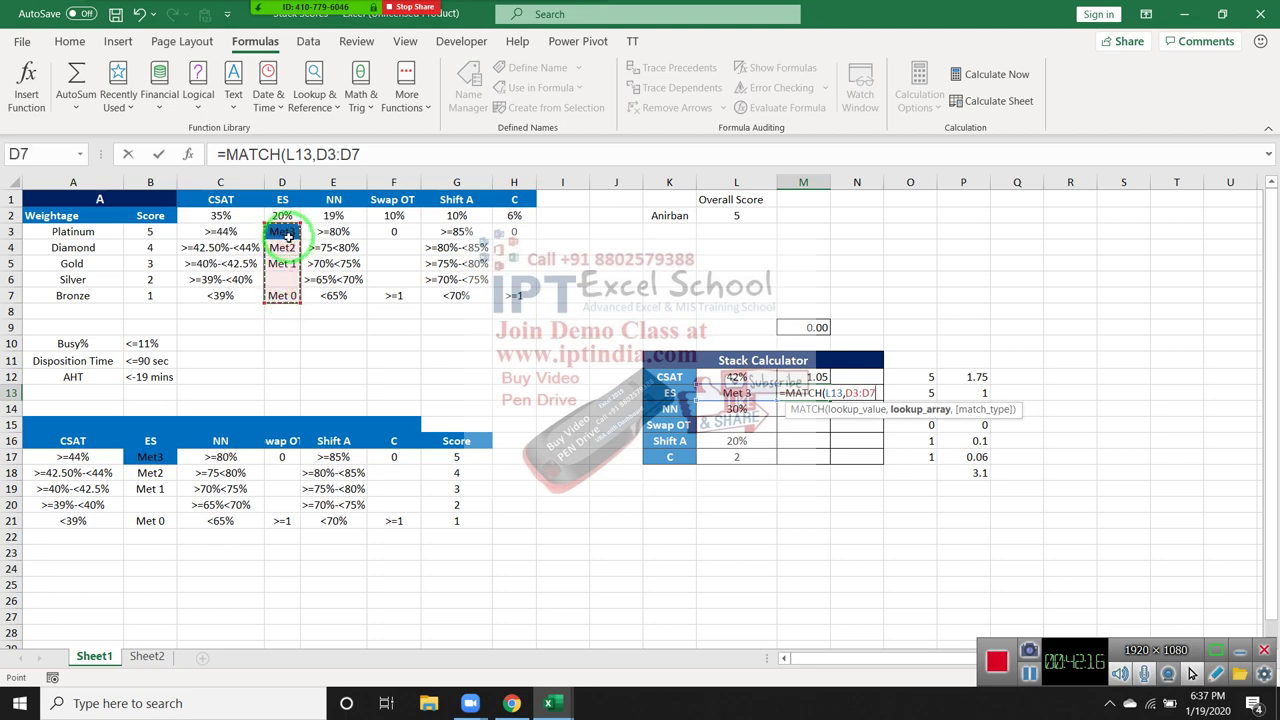
key("BackSpace")
key("BackSpace")
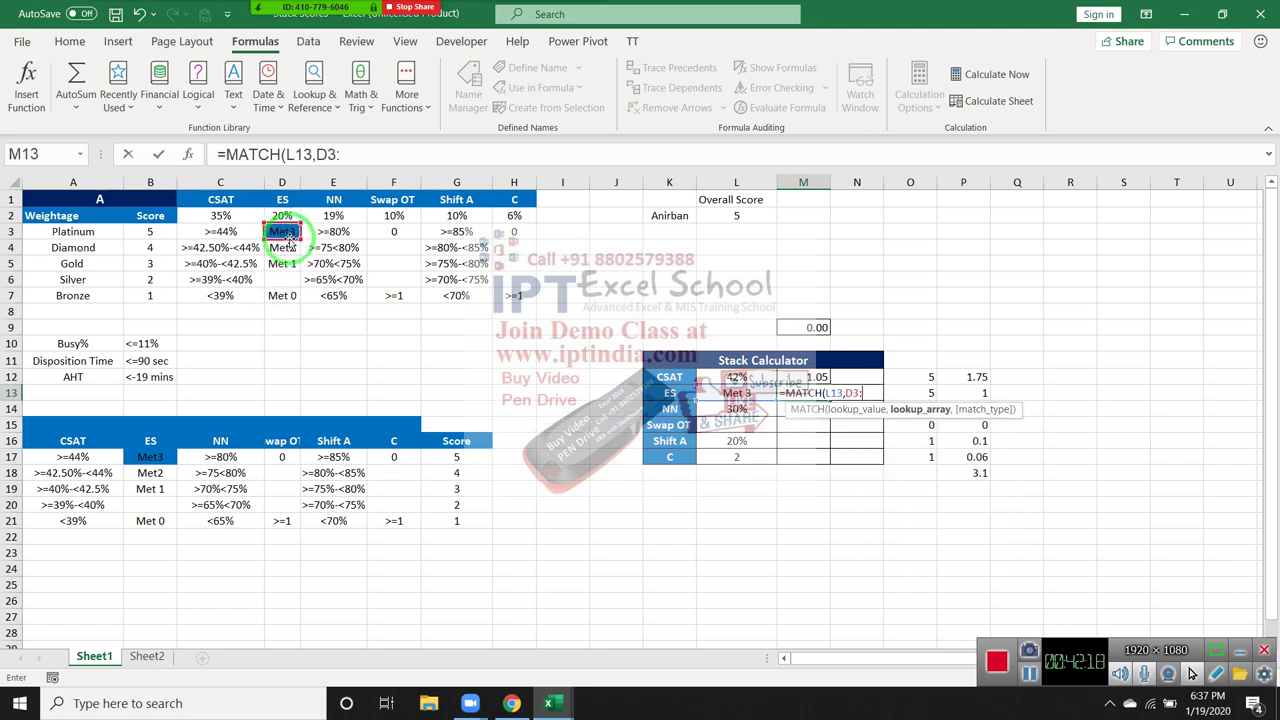
key("BackSpace")
key("BackSpace")
key("BackSpace")
type("{")
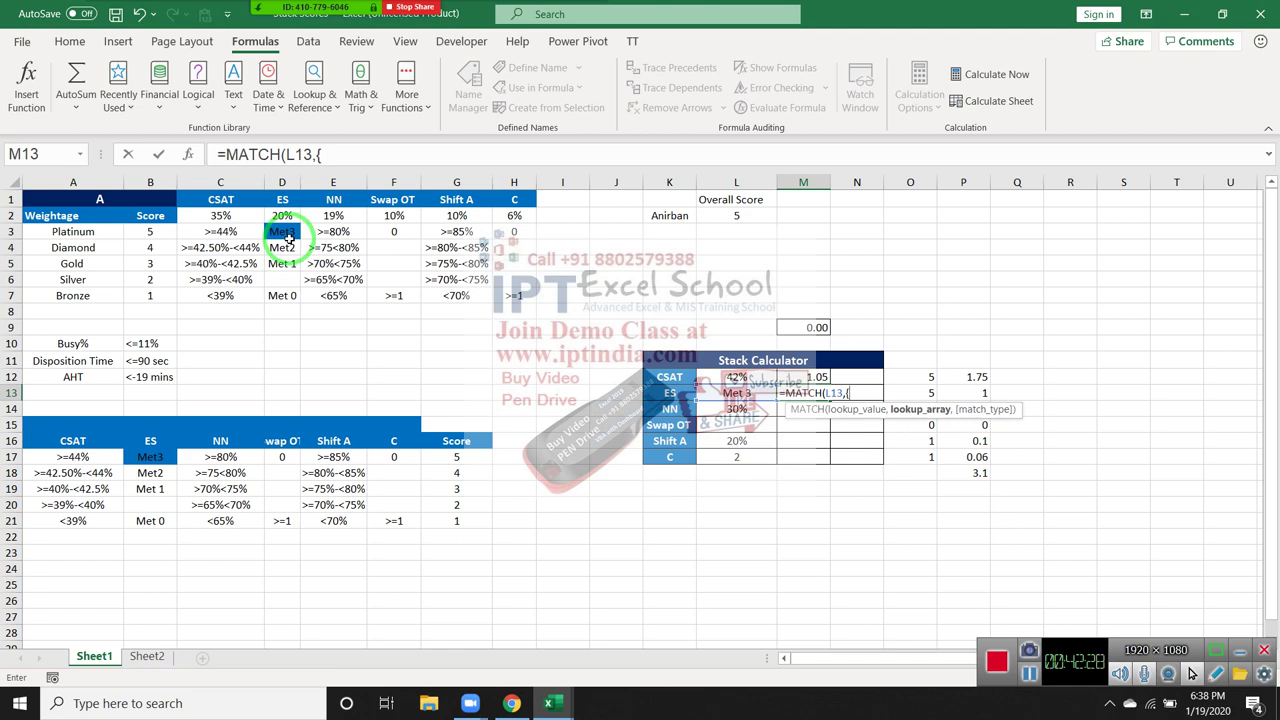
Step: Type the first array items "Mat 0" and "" into the M13 MATCH formula
type("M")
key("BackSpace")
type("\"")
type("Mat")
type(" 3")
key("BackSpace")
type("1")
type("\",")
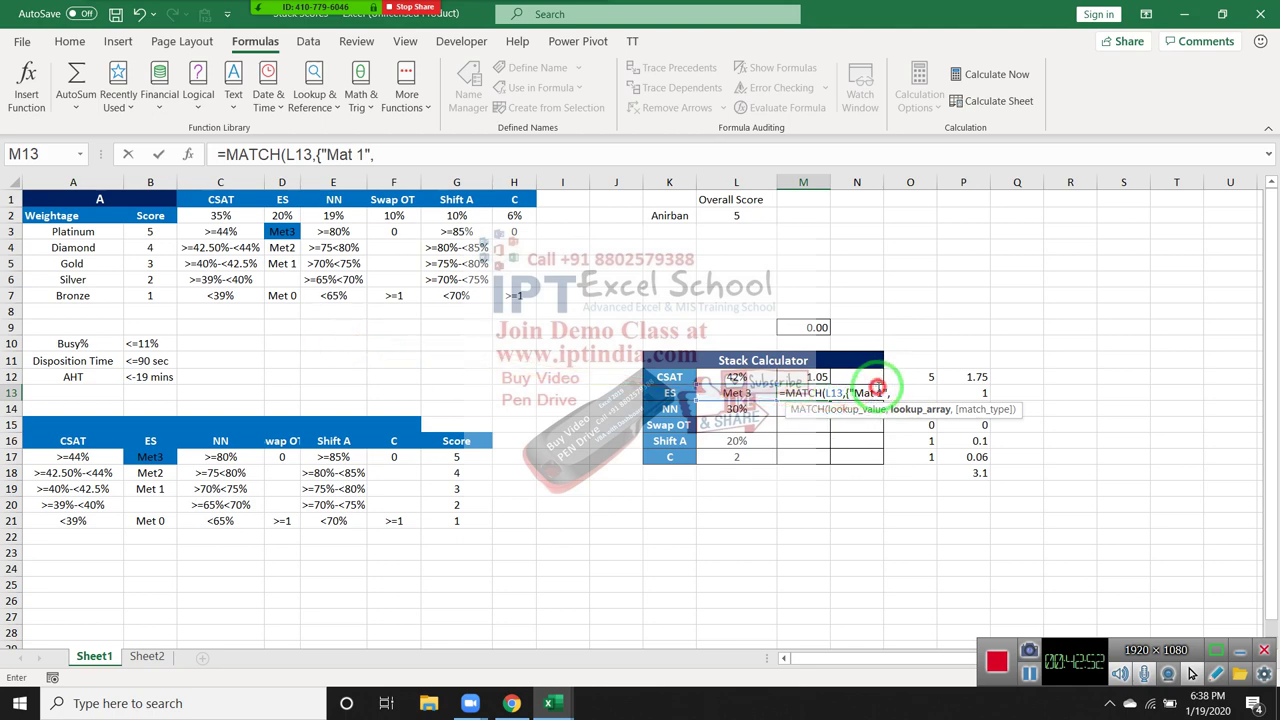
left_click(886, 393)
type("0")
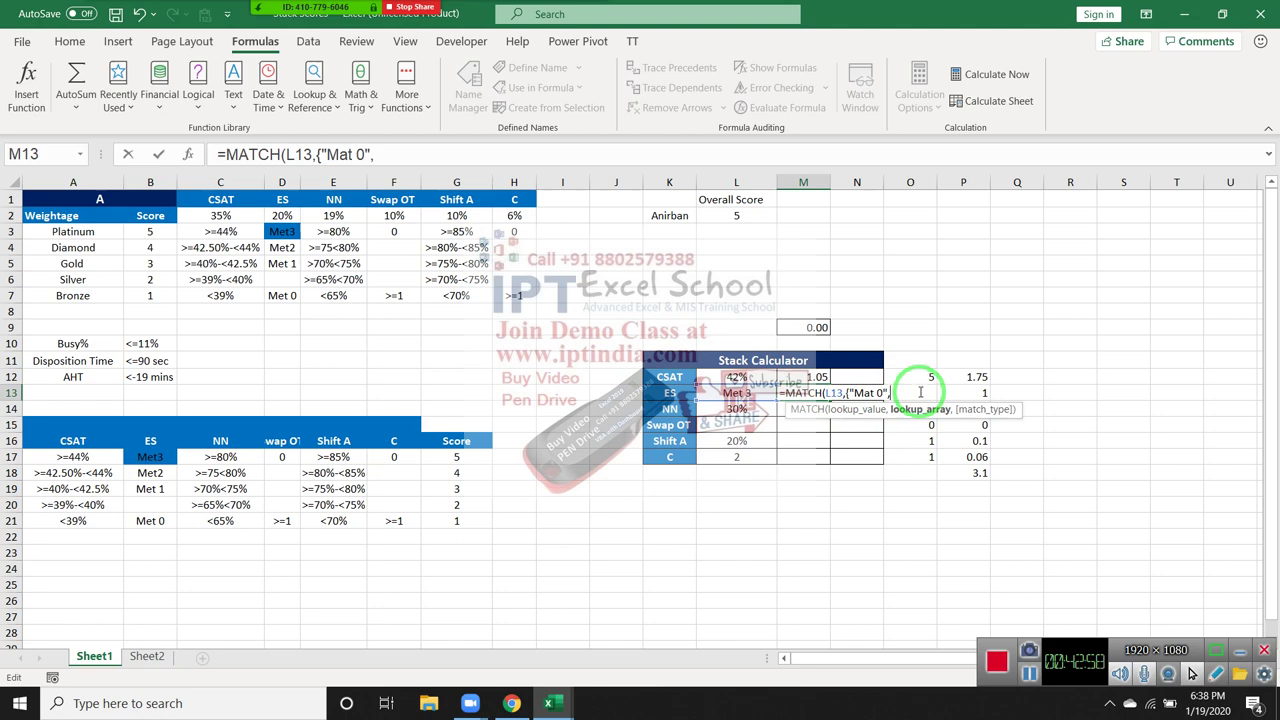
type("\",\"\",")
type("\"Met")
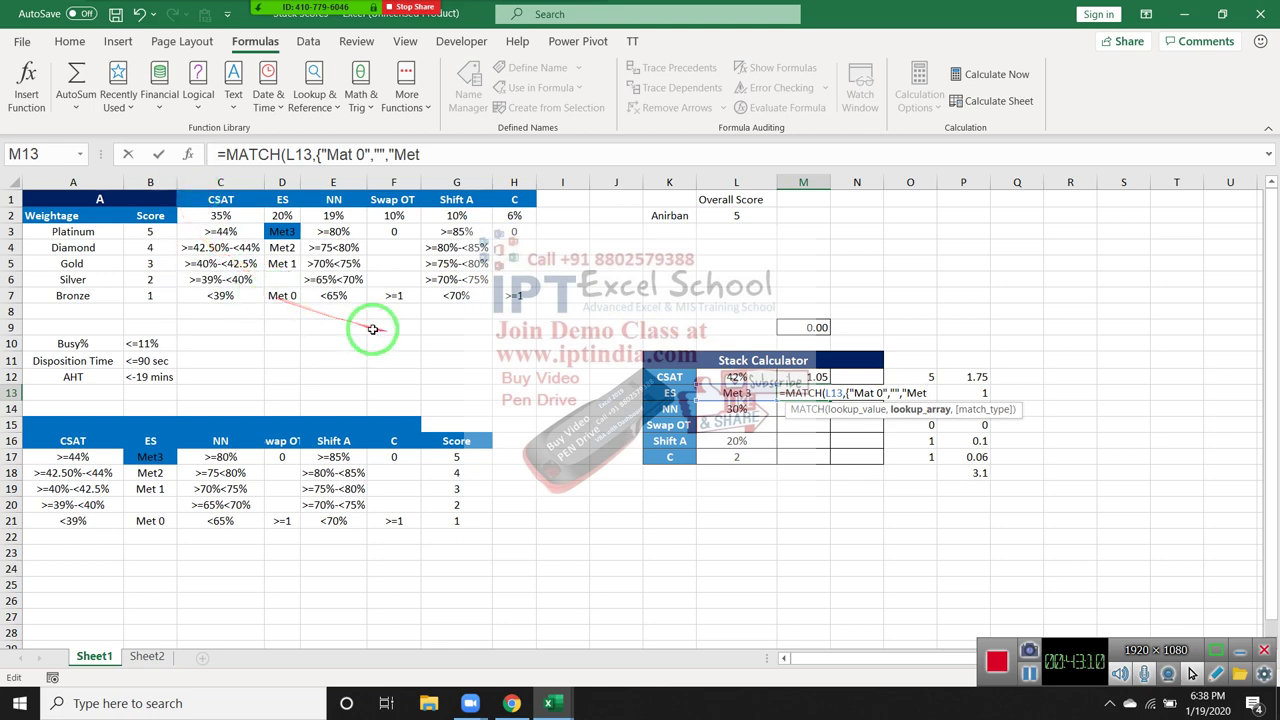
Step: Complete the list with "Met 1", "Met 2", "Met 3" and match type 0, returning 5.00
mouse_move(372, 326)
left_mouse_down()
mouse_move(802, 435)
mouse_move(271, 296)
left_mouse_up()
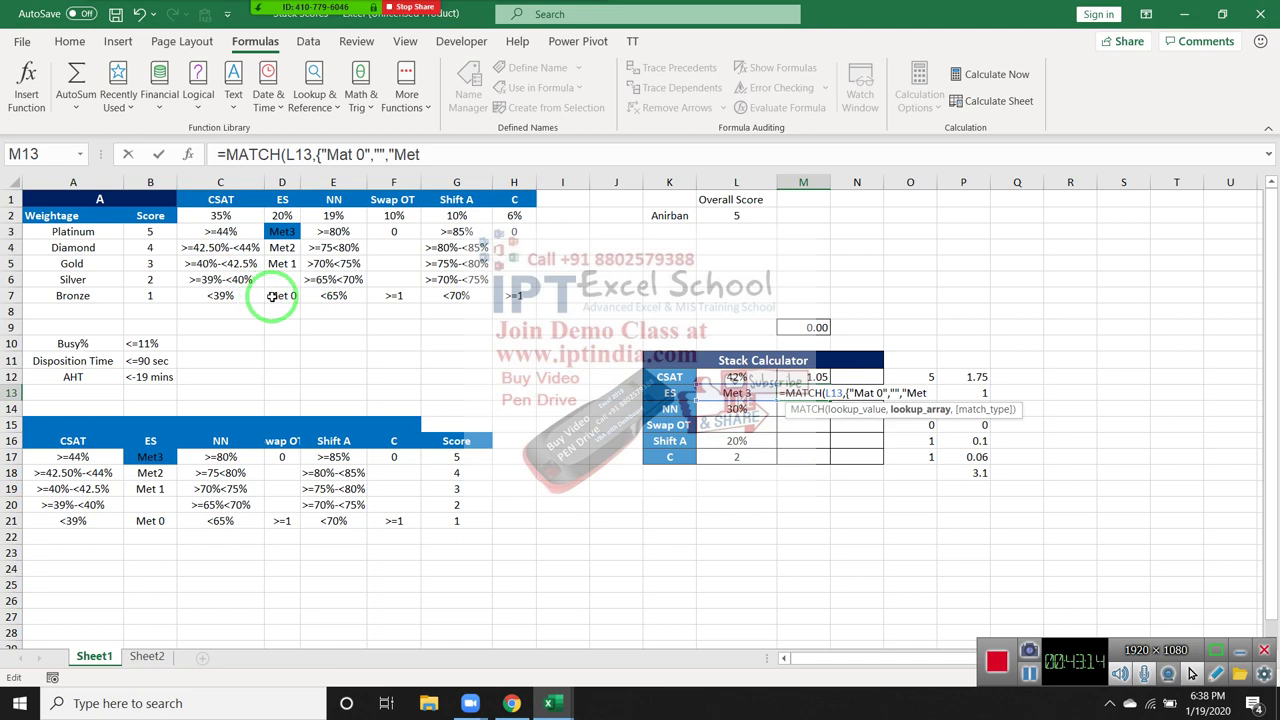
left_click_drag(143, 288, 820, 412)
type("1\",\"")
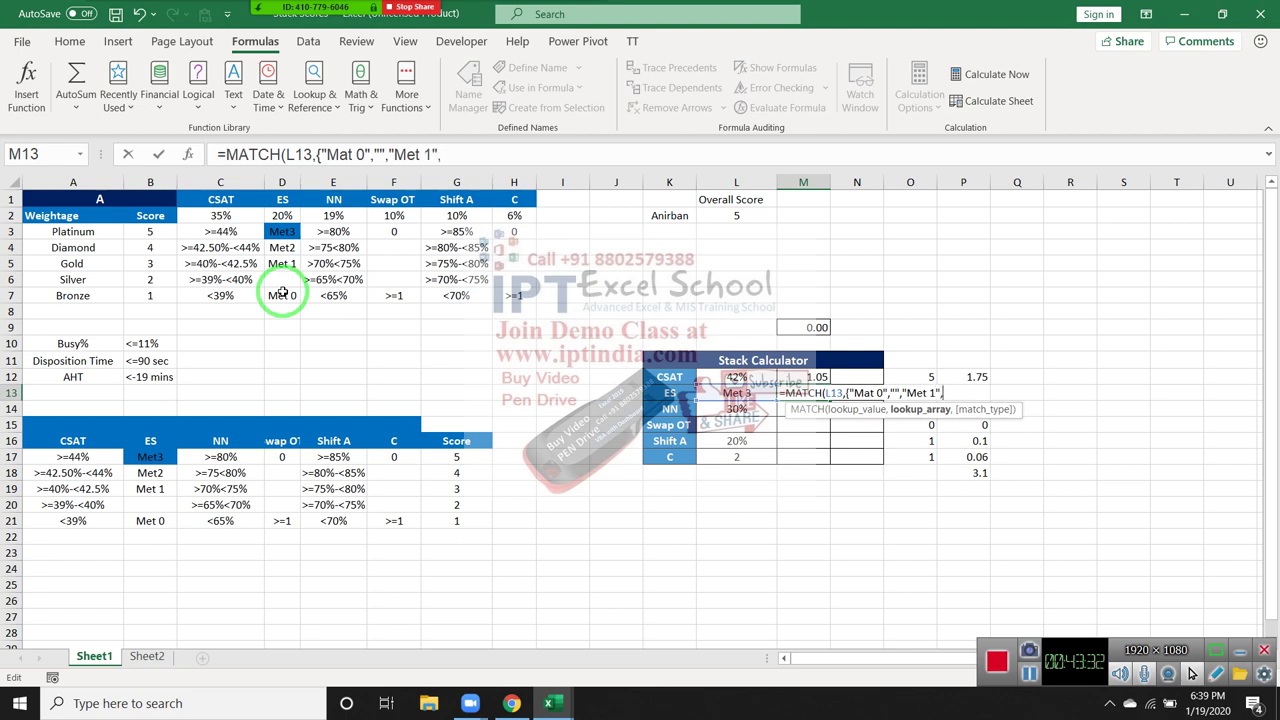
type("Met 2\",")
type("Met 2\",\"Met 3")
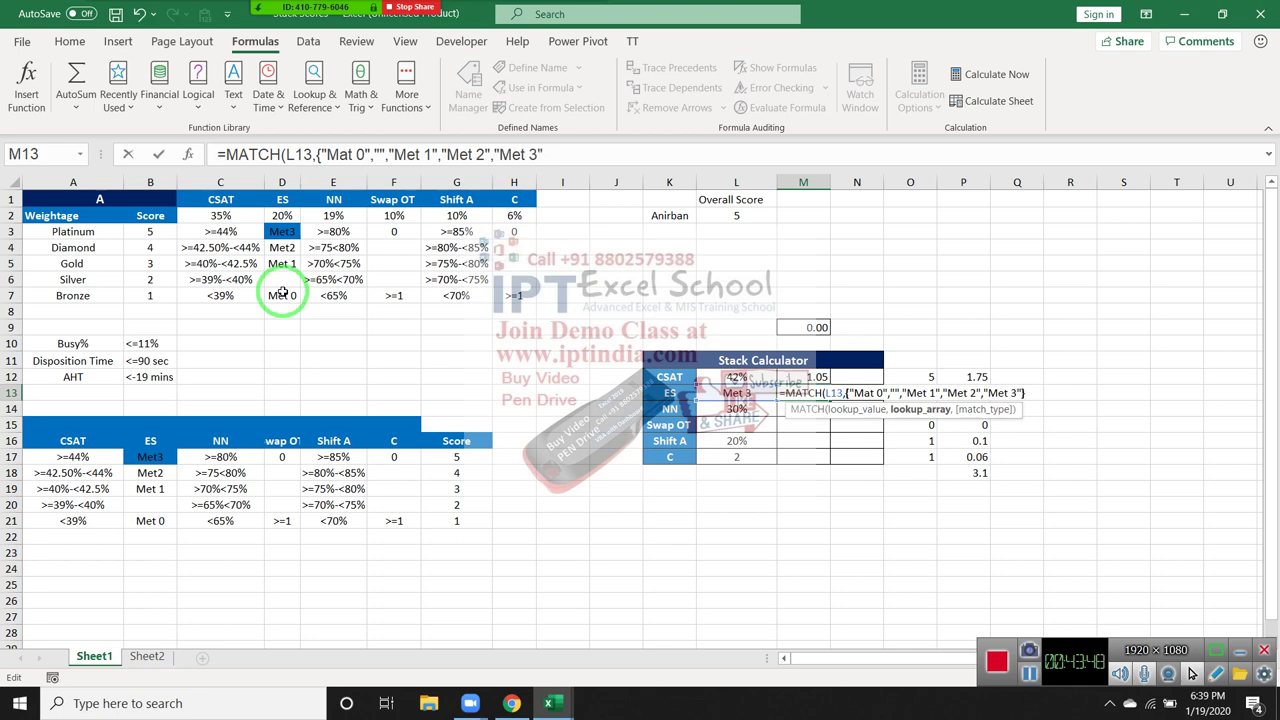
type(",0)")
key("Return")
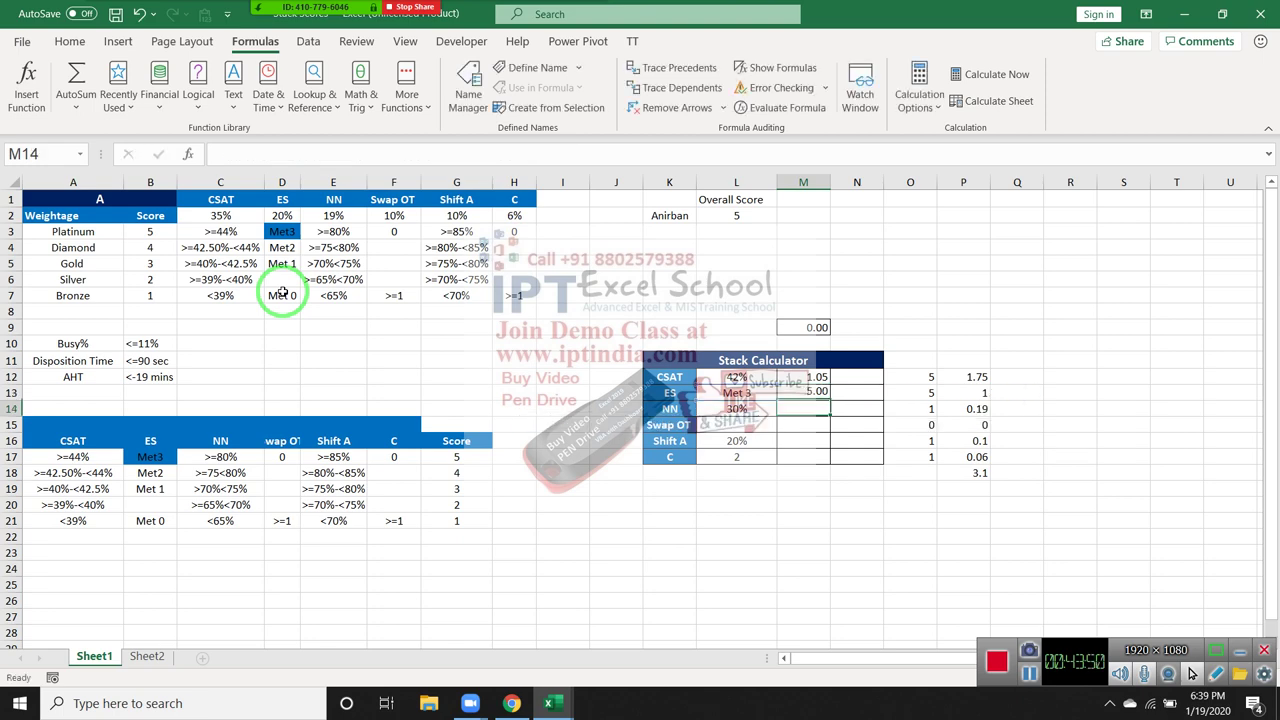
key("Up")
left_click_drag(282, 293, 586, 500)
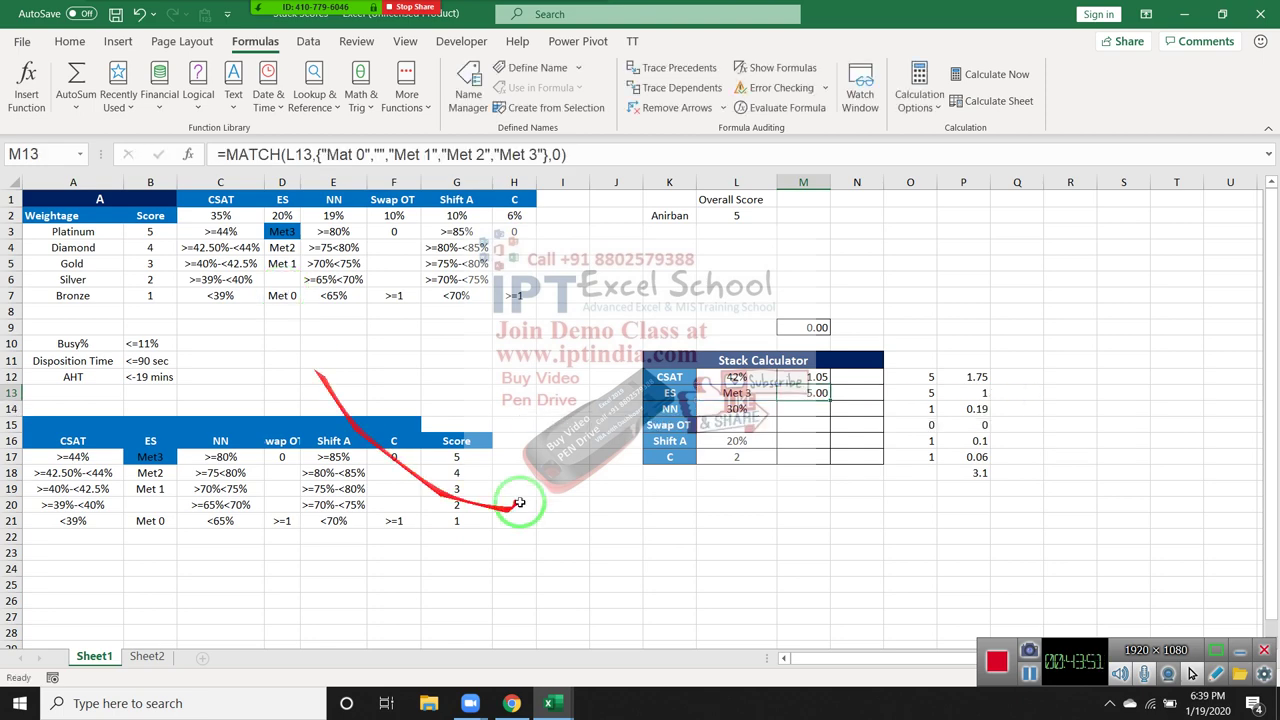
double_click(819, 393)
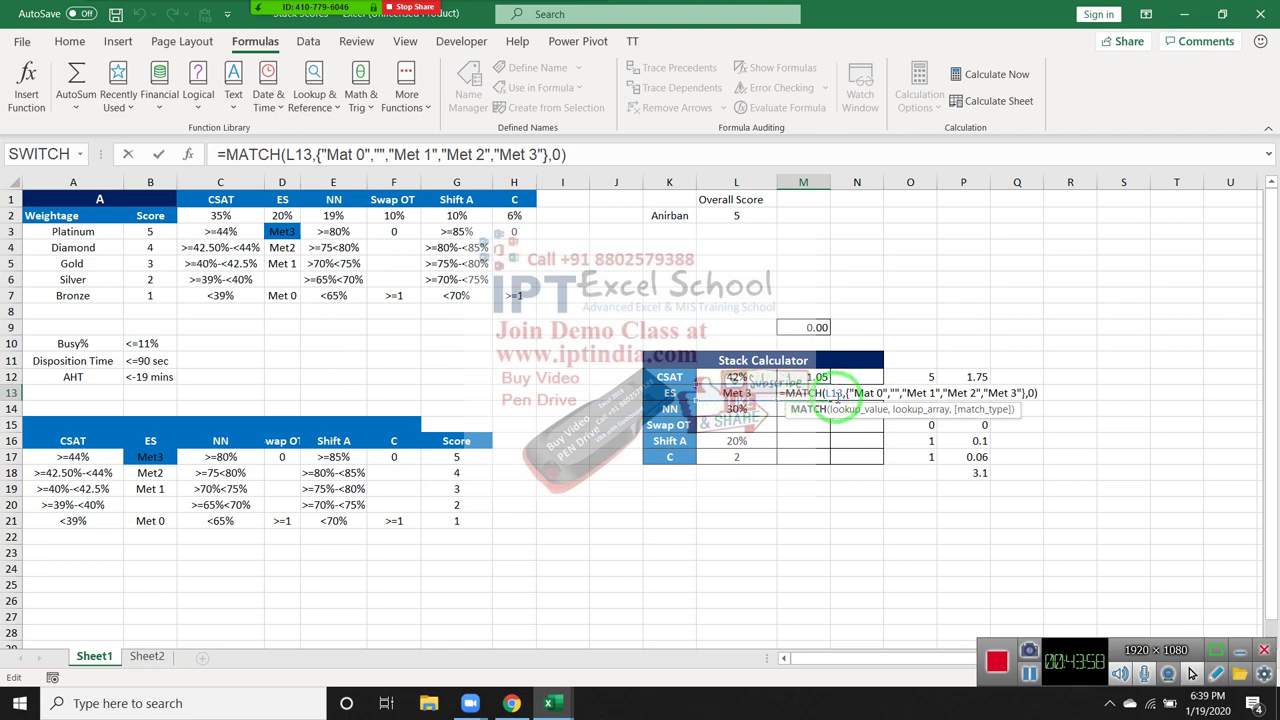
key("Escape")
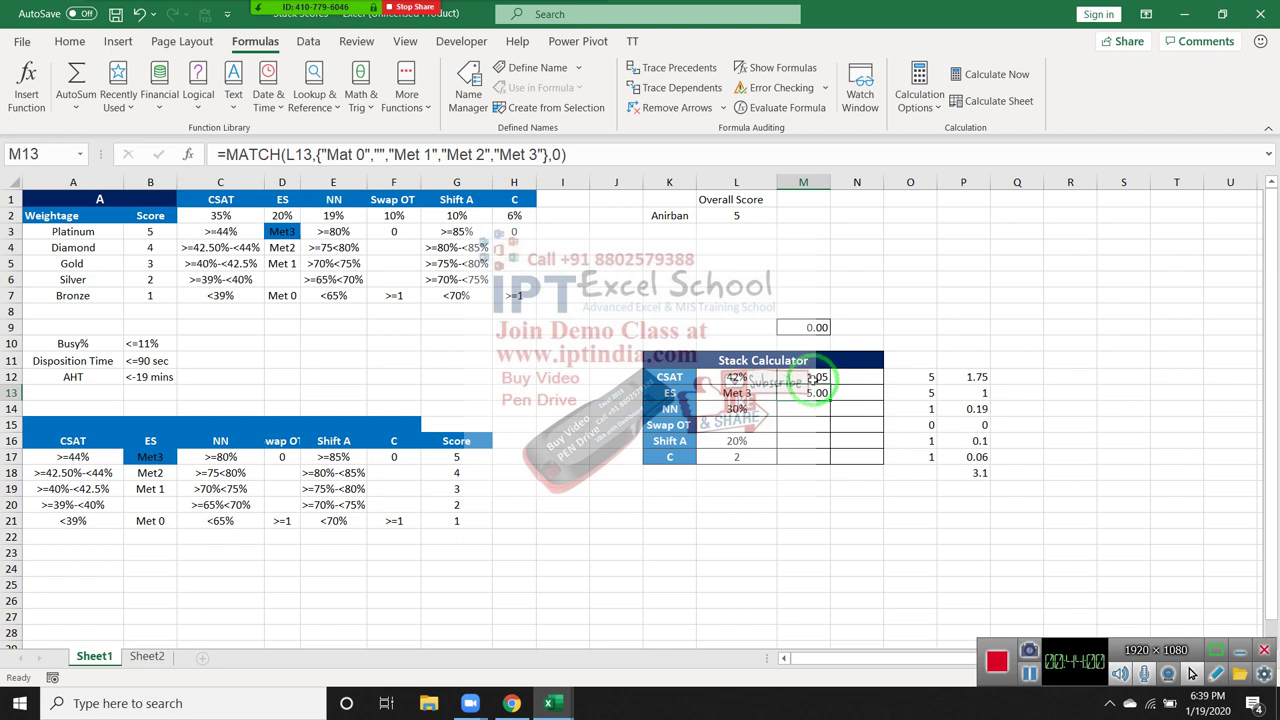
double_click(812, 379)
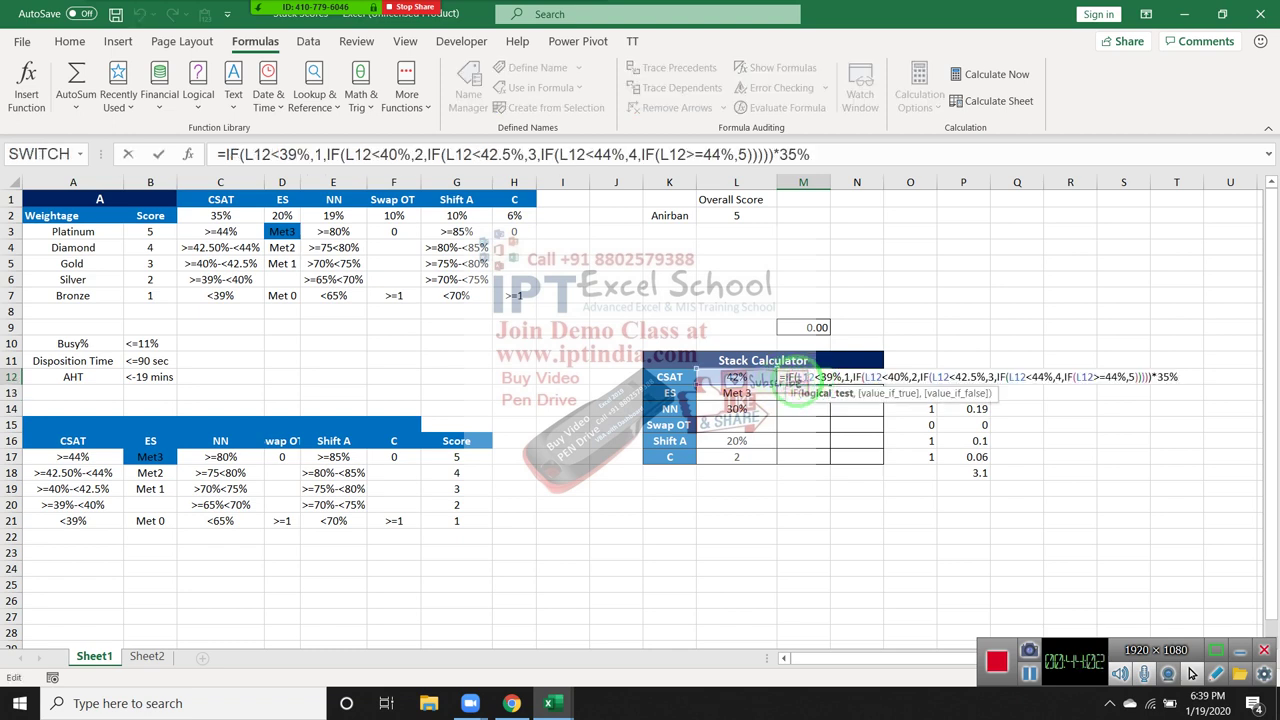
left_click(1058, 377)
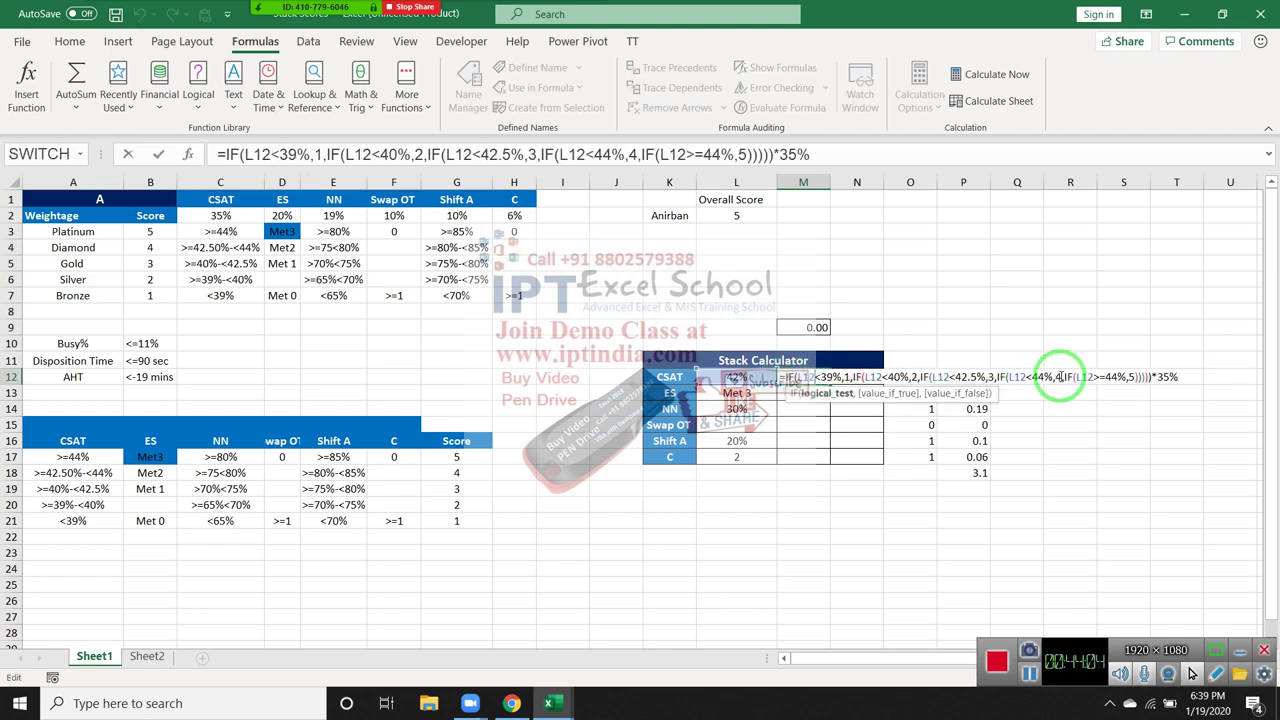
key("Escape")
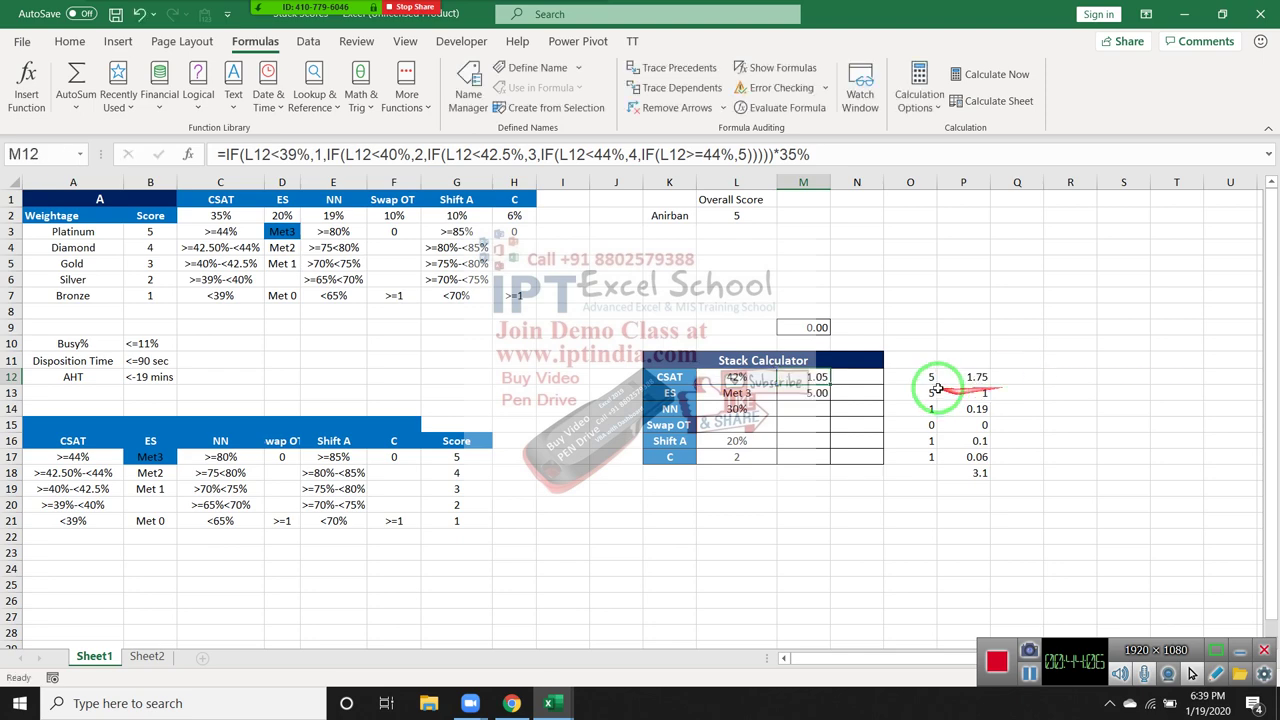
left_click(828, 393)
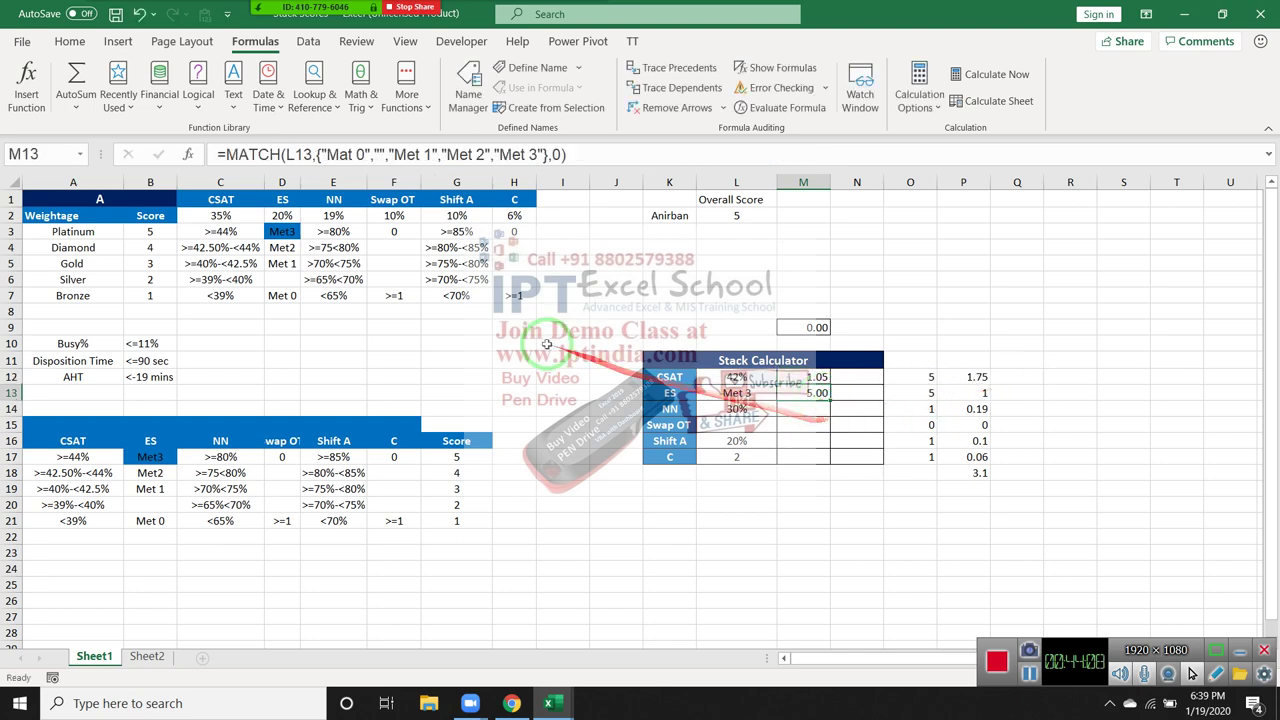
Step: Enter Met1 in Q1 and fill it down to Met5 in Q5
left_click(1020, 202)
type("Met1")
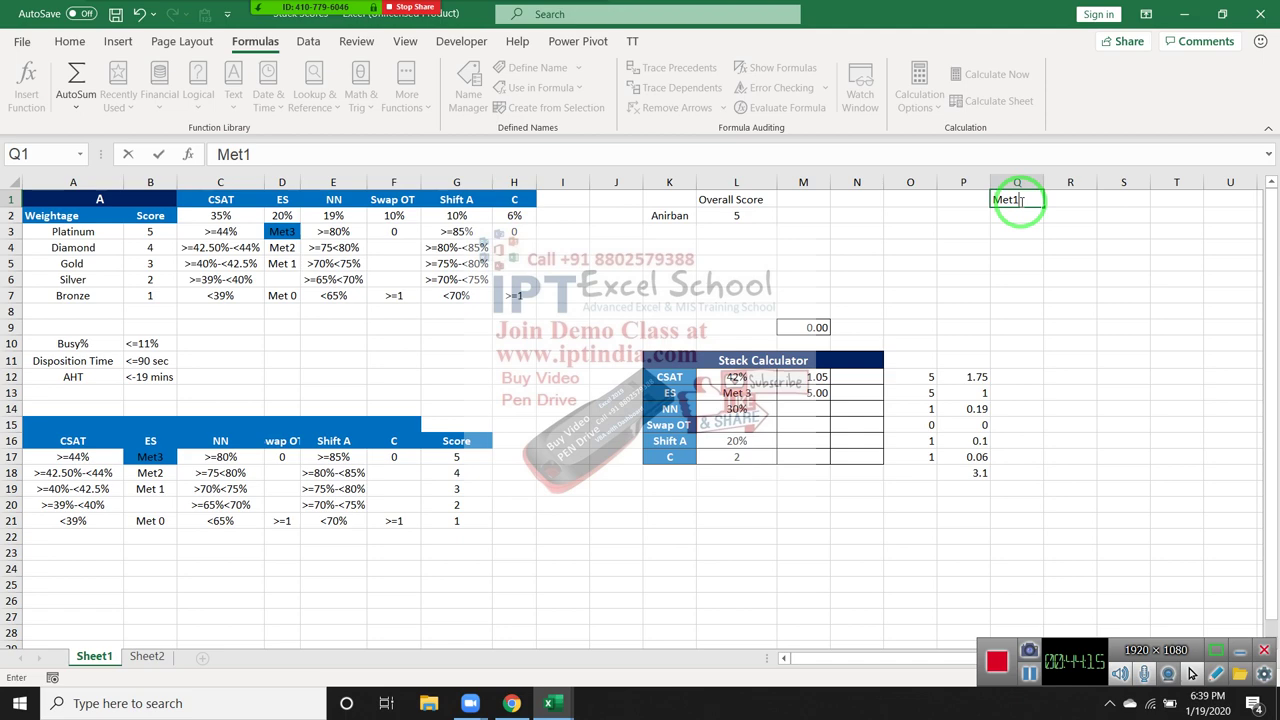
key("Return")
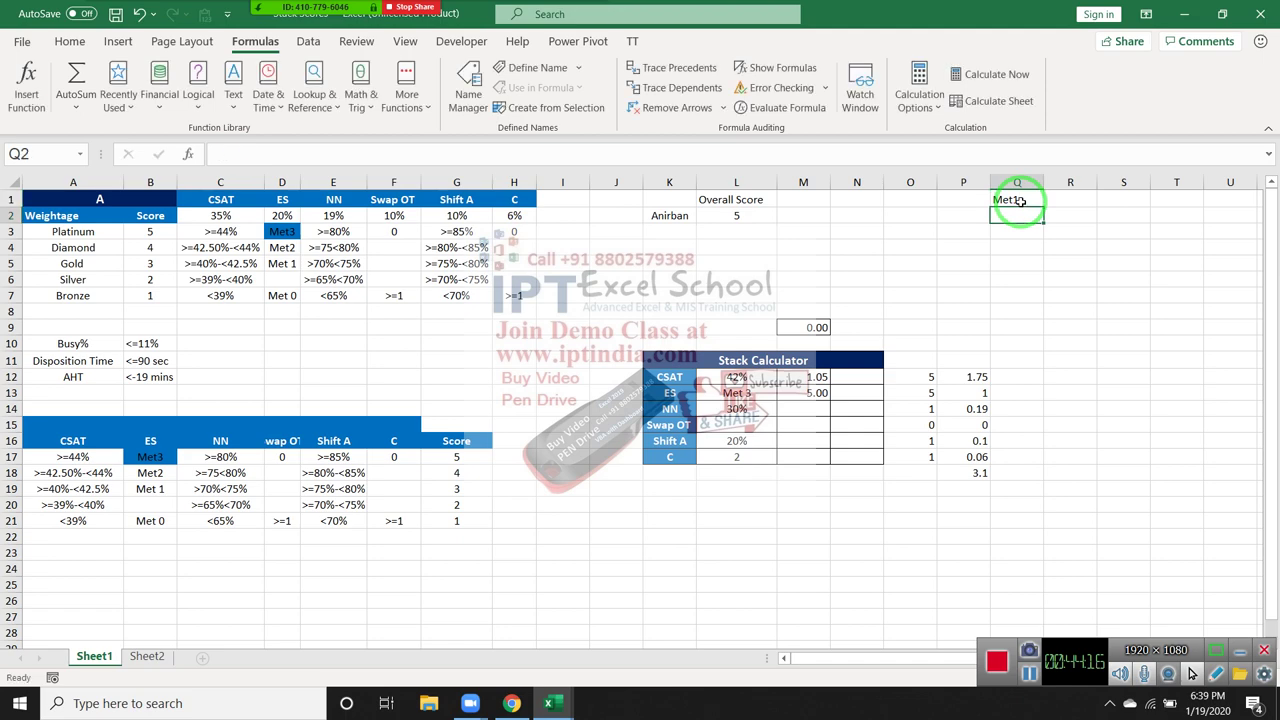
left_click(1017, 199)
left_click_drag(1043, 207, 1050, 282)
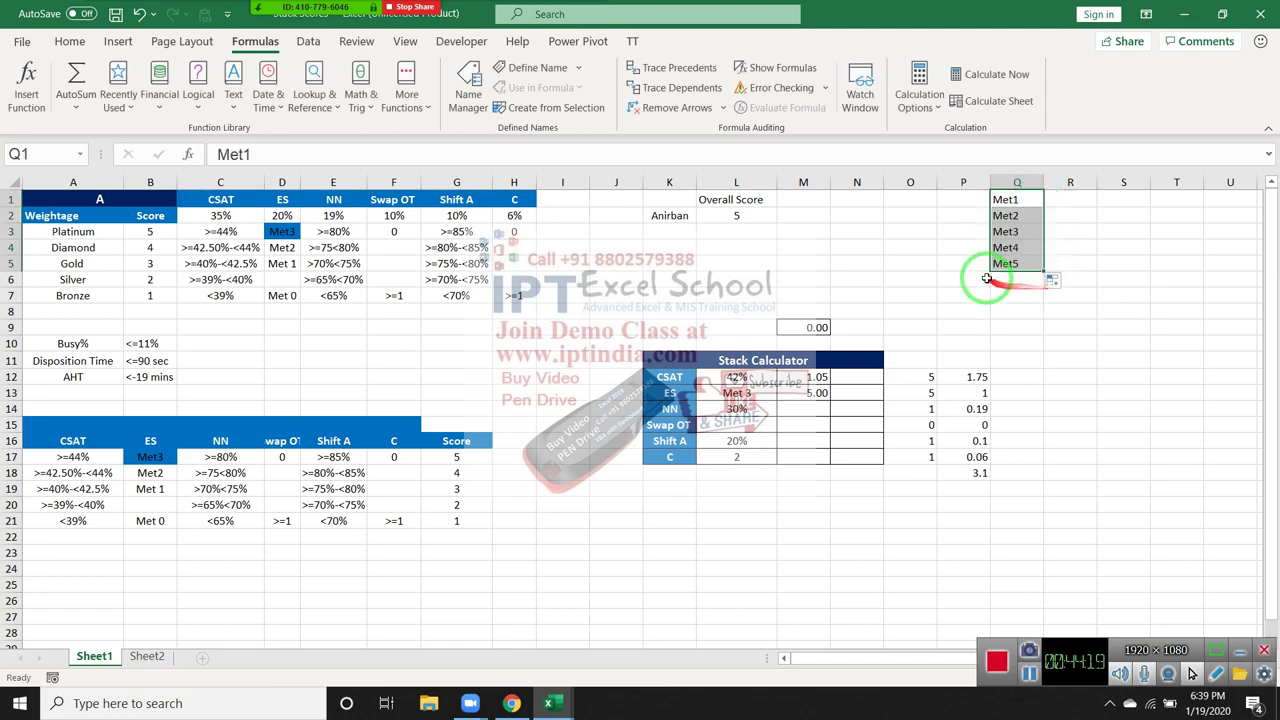
left_click(1073, 201)
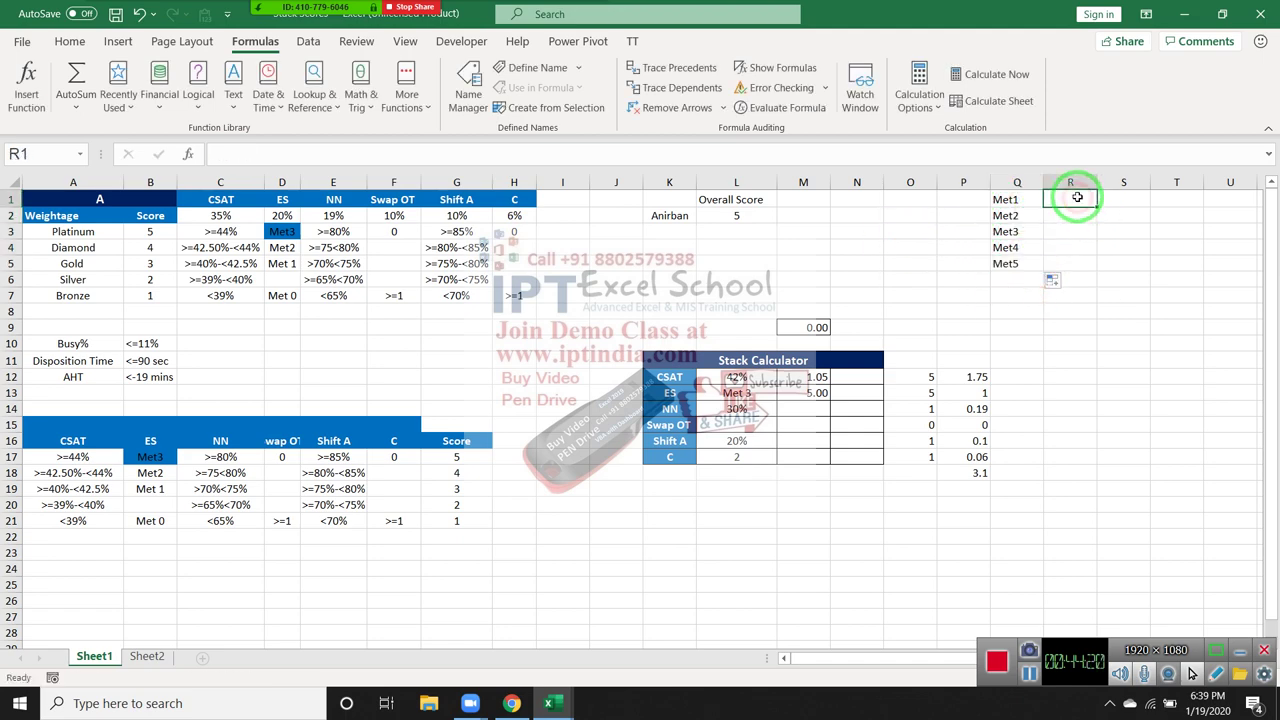
Step: Discard a first MATCH draft in Q7 and enter Met3 as the test value in P7
left_click(1025, 290)
type("=mat")
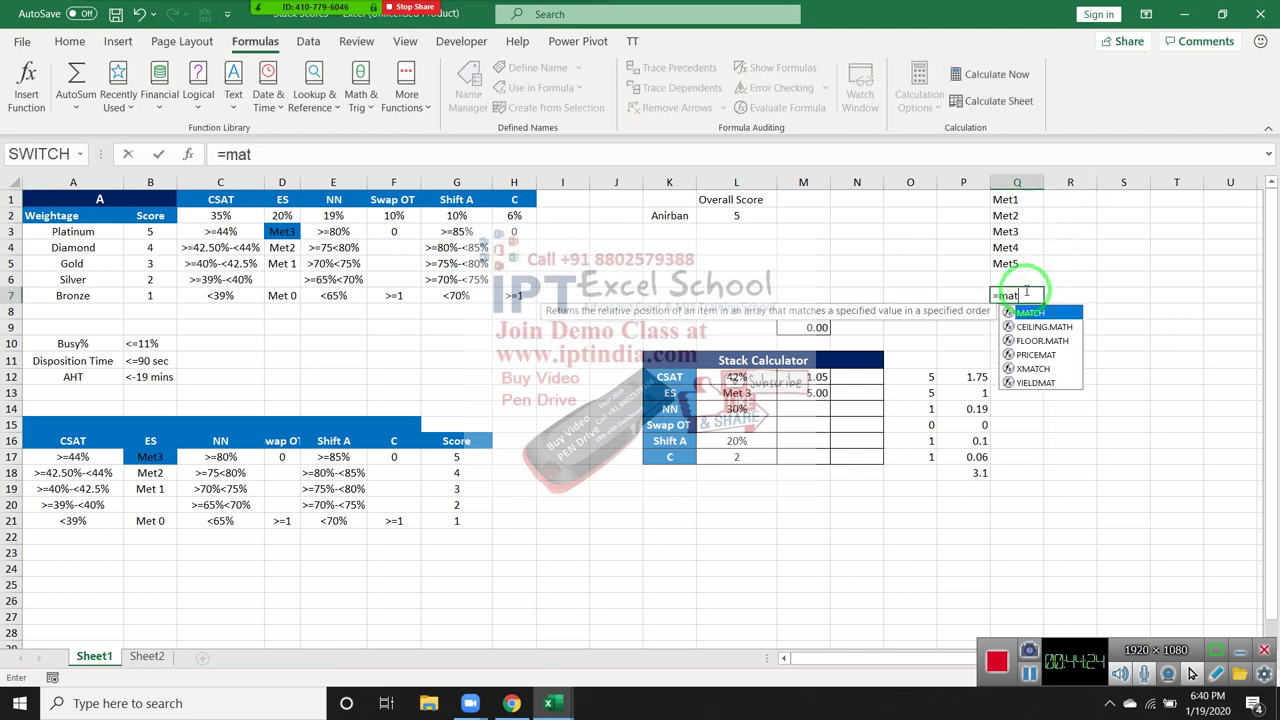
key("Tab")
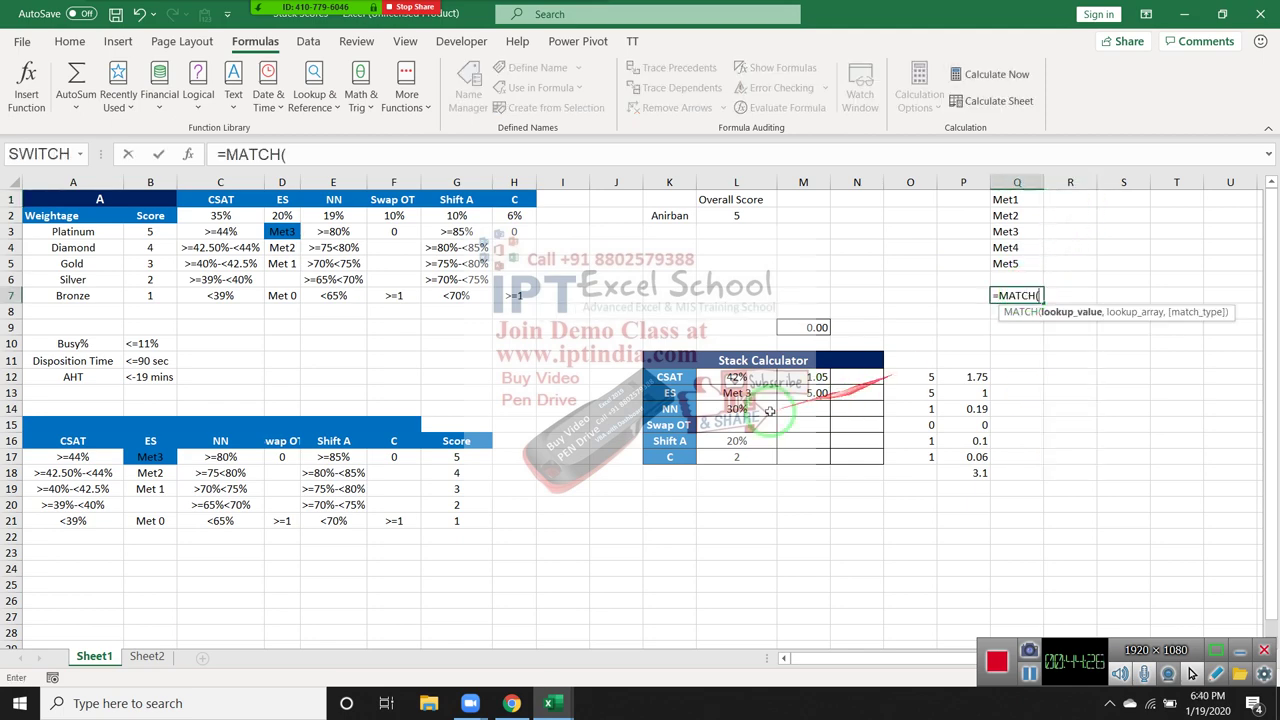
left_click(736, 393)
key("Up")
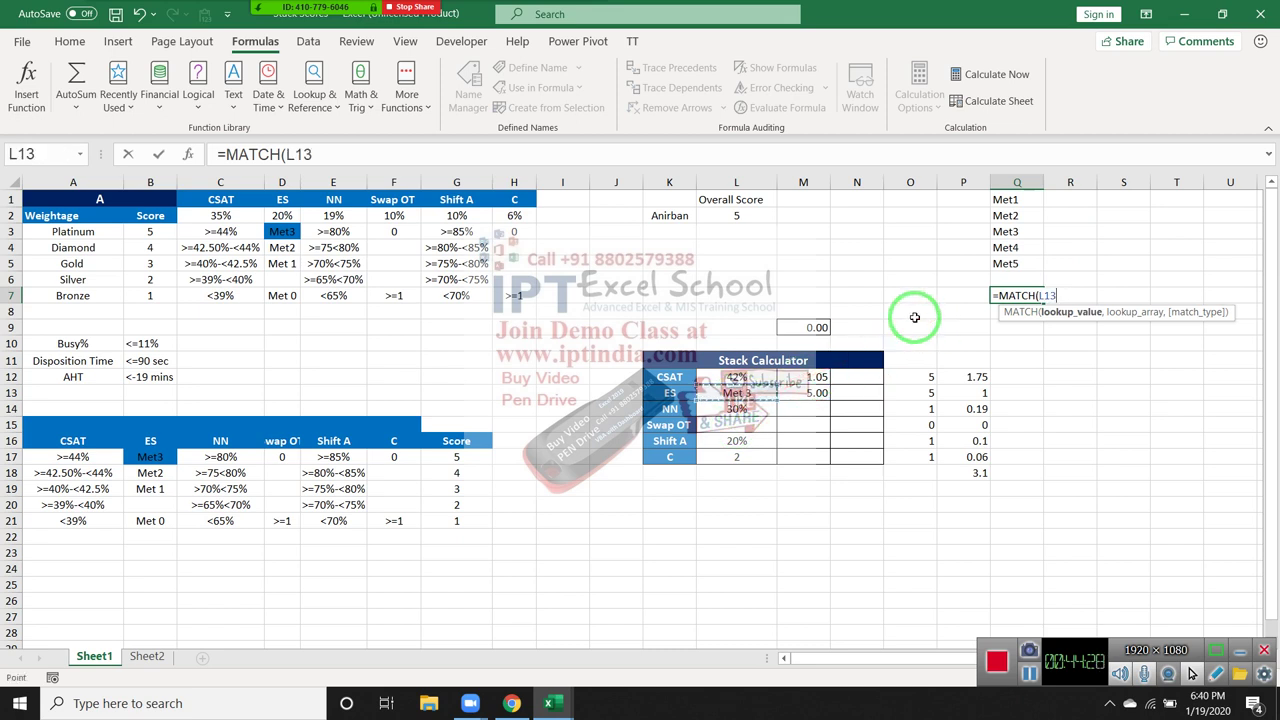
key("Escape")
left_click(959, 296)
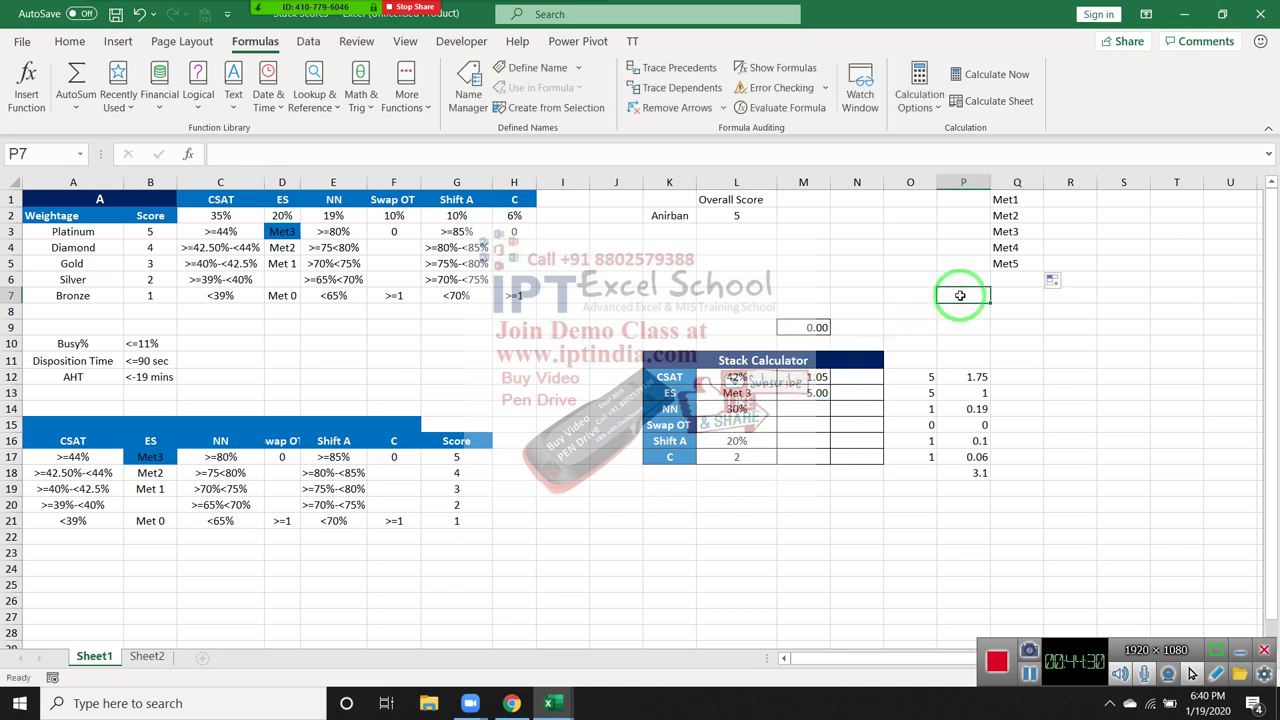
type("Met3")
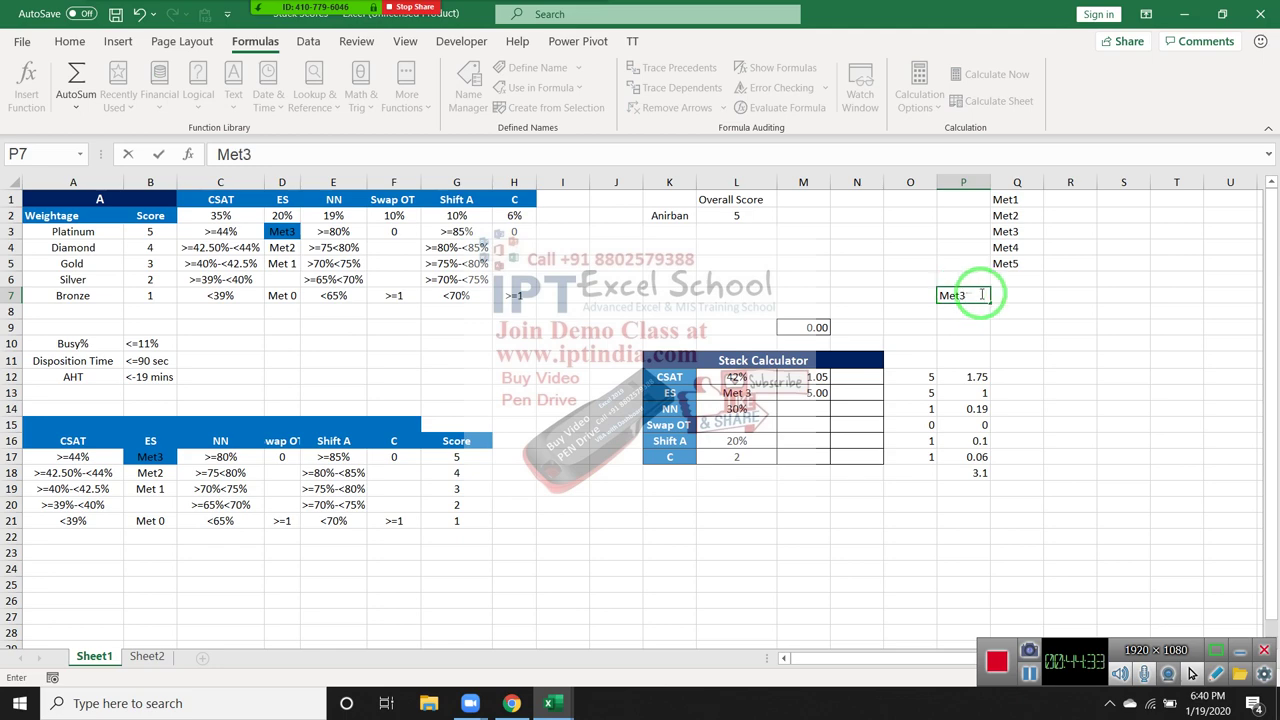
left_click(1013, 294)
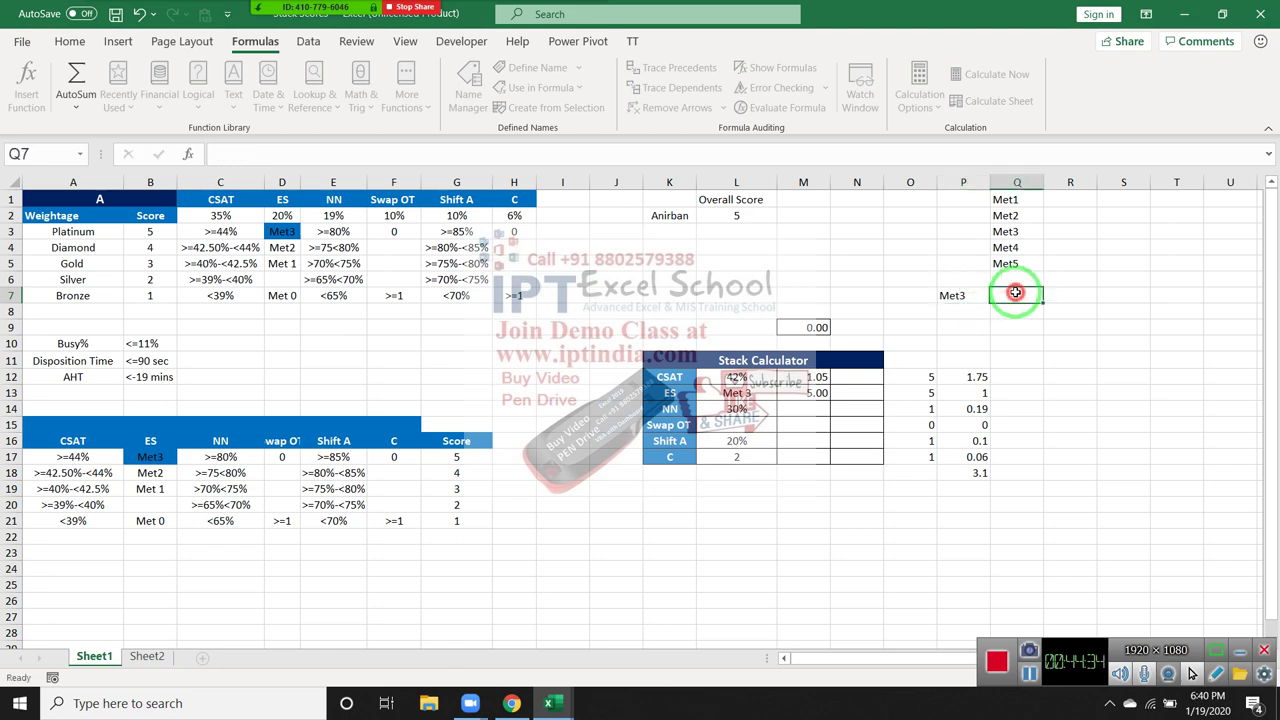
Step: Enter =MATCH(P7,Q1:Q5,0) in Q7, which returns 3
type("=mat")
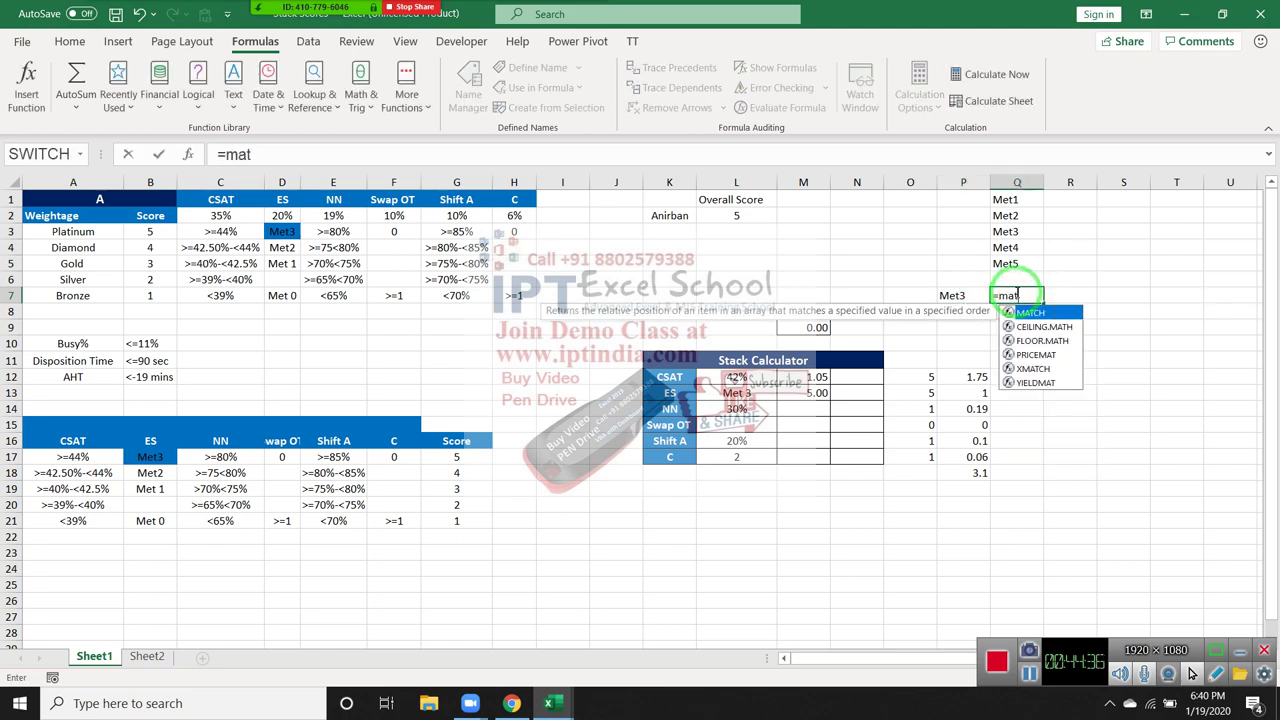
key("Tab")
left_click(955, 298)
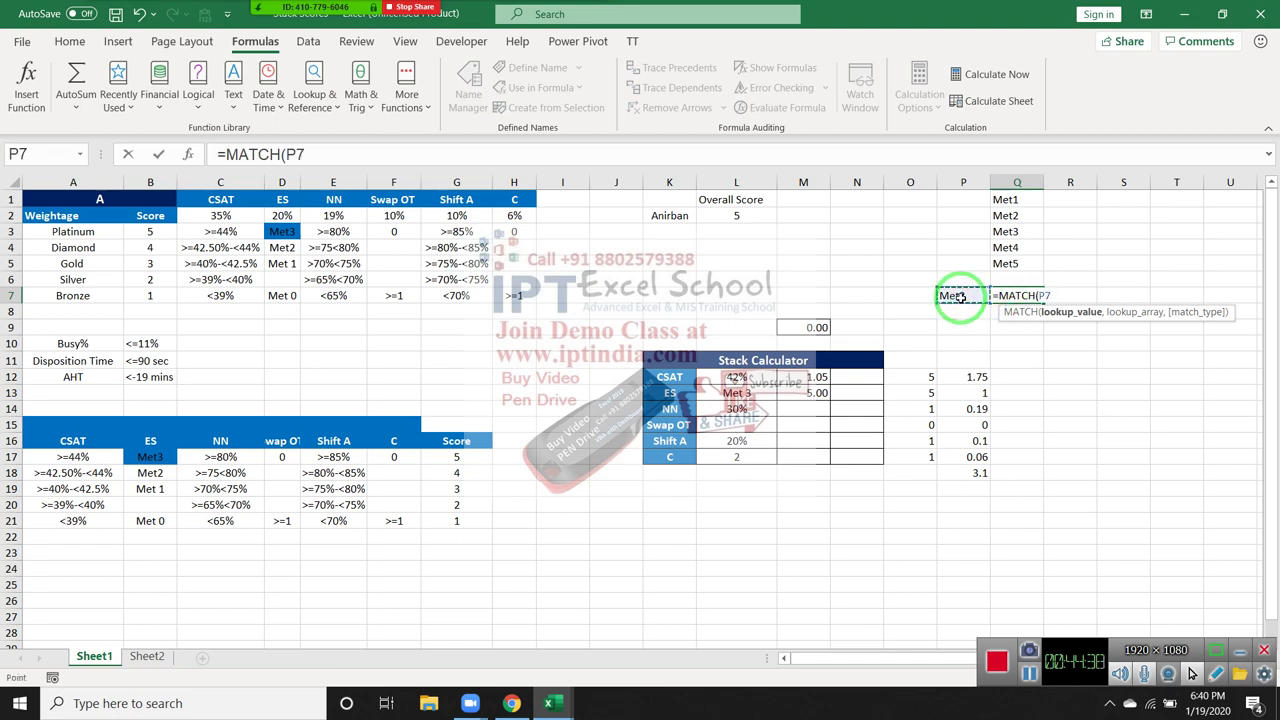
type(",")
left_click_drag(1025, 199, 1023, 263)
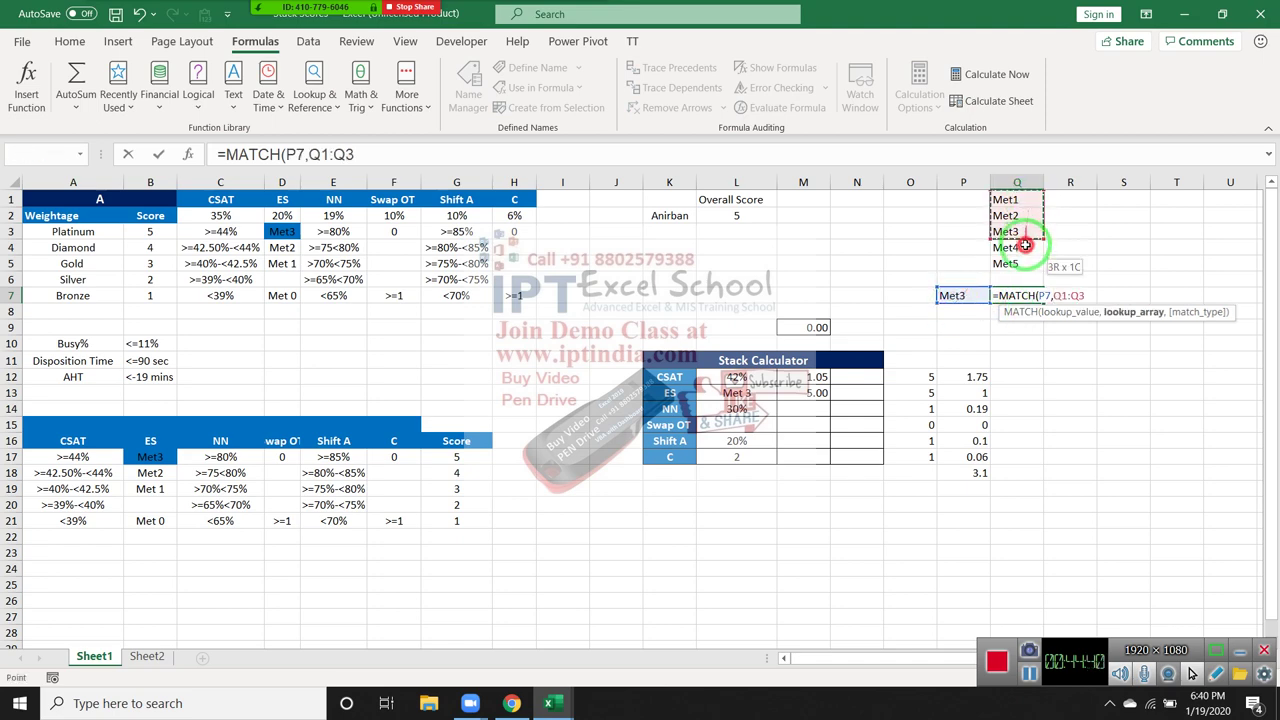
type(",")
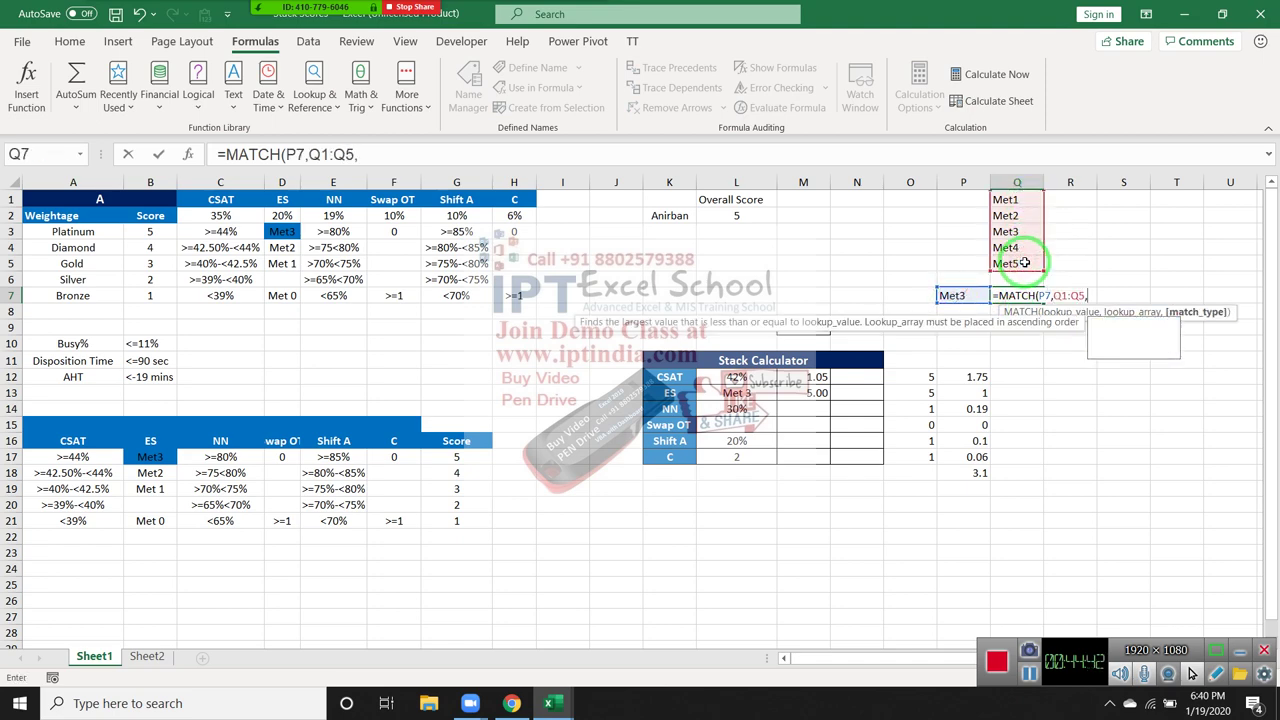
type("0)")
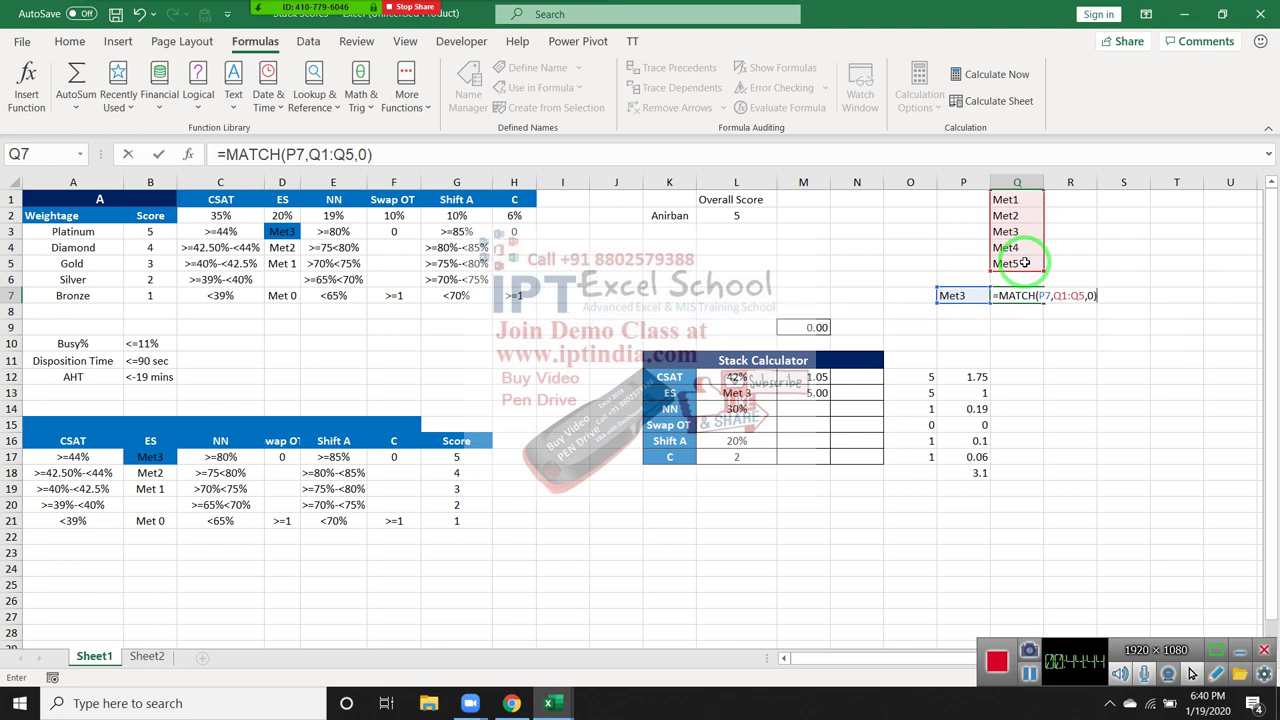
key("Return")
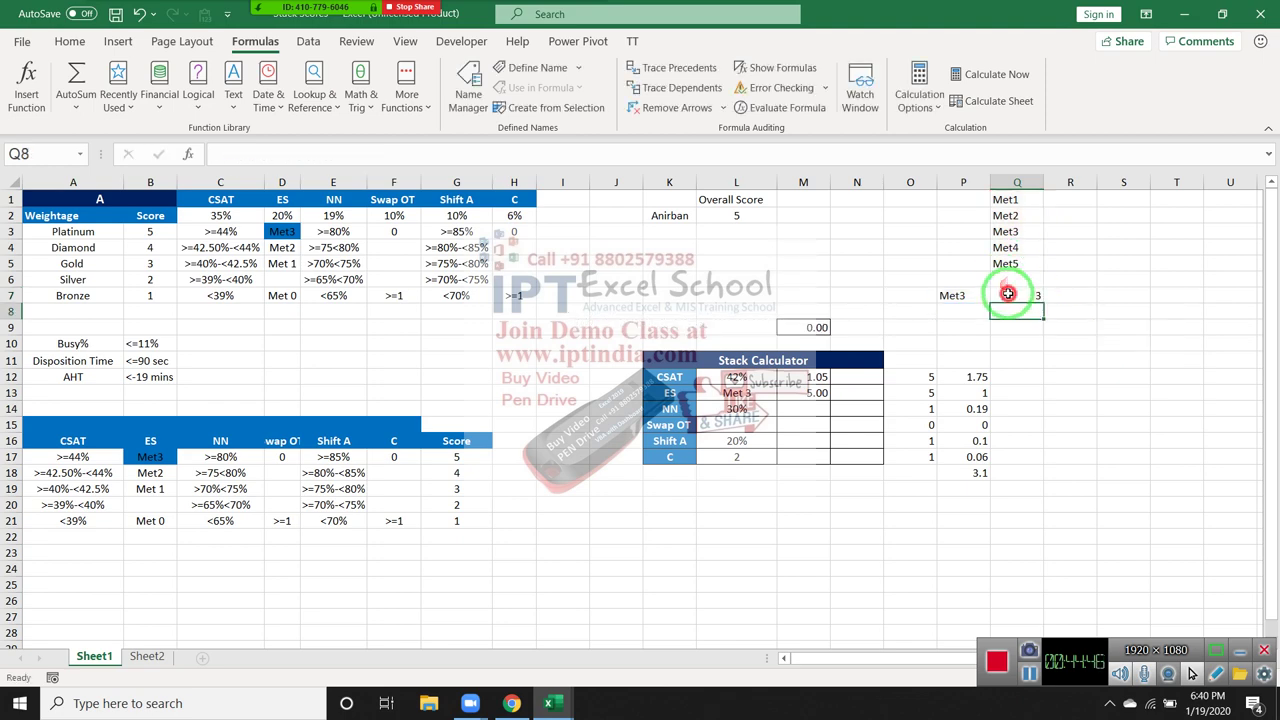
left_click(1006, 292)
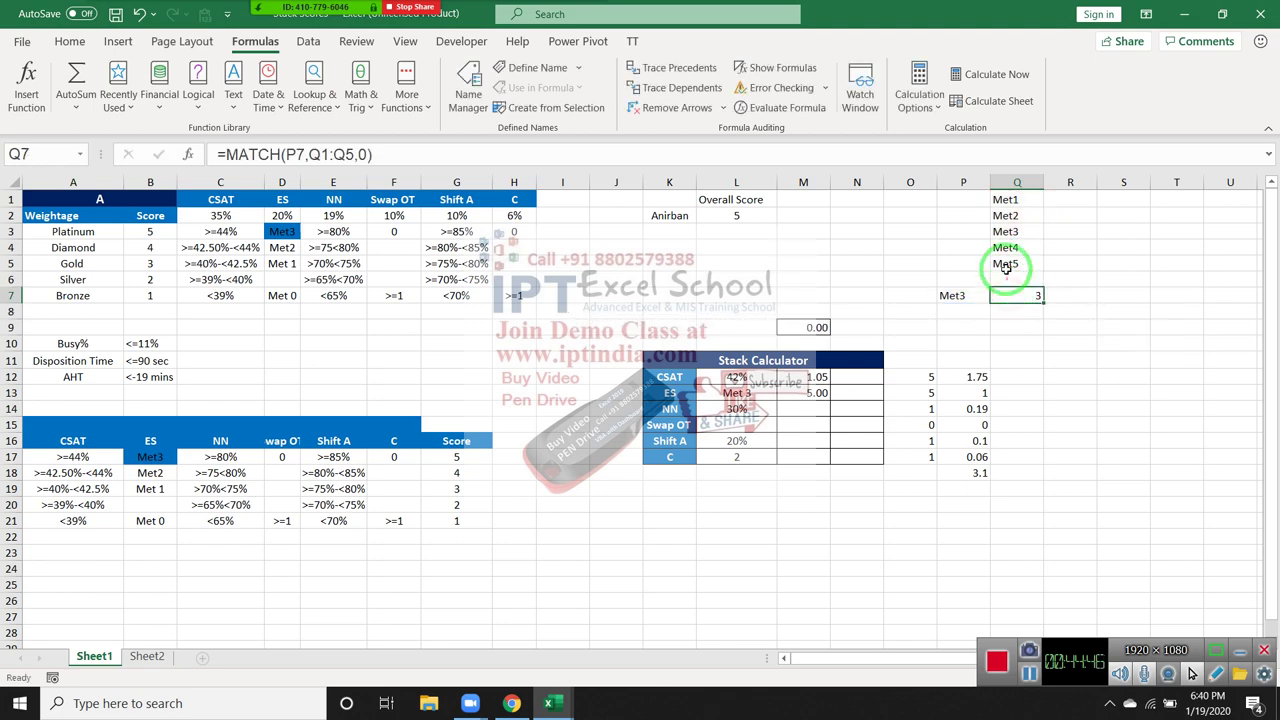
Step: Review P7's Met3 lookup value, the Met1–Met3 list entries and Q7's MATCH formula
left_click(963, 296)
left_click(996, 200)
left_click(1000, 215)
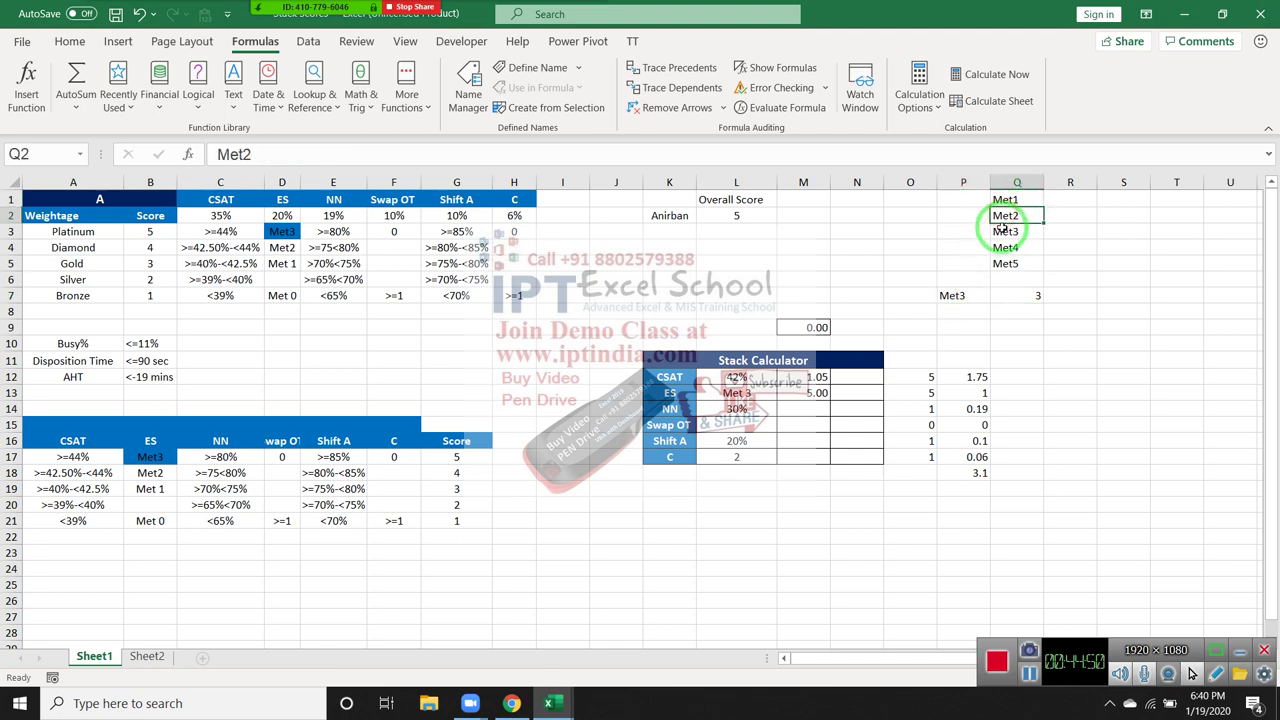
left_click(1001, 231)
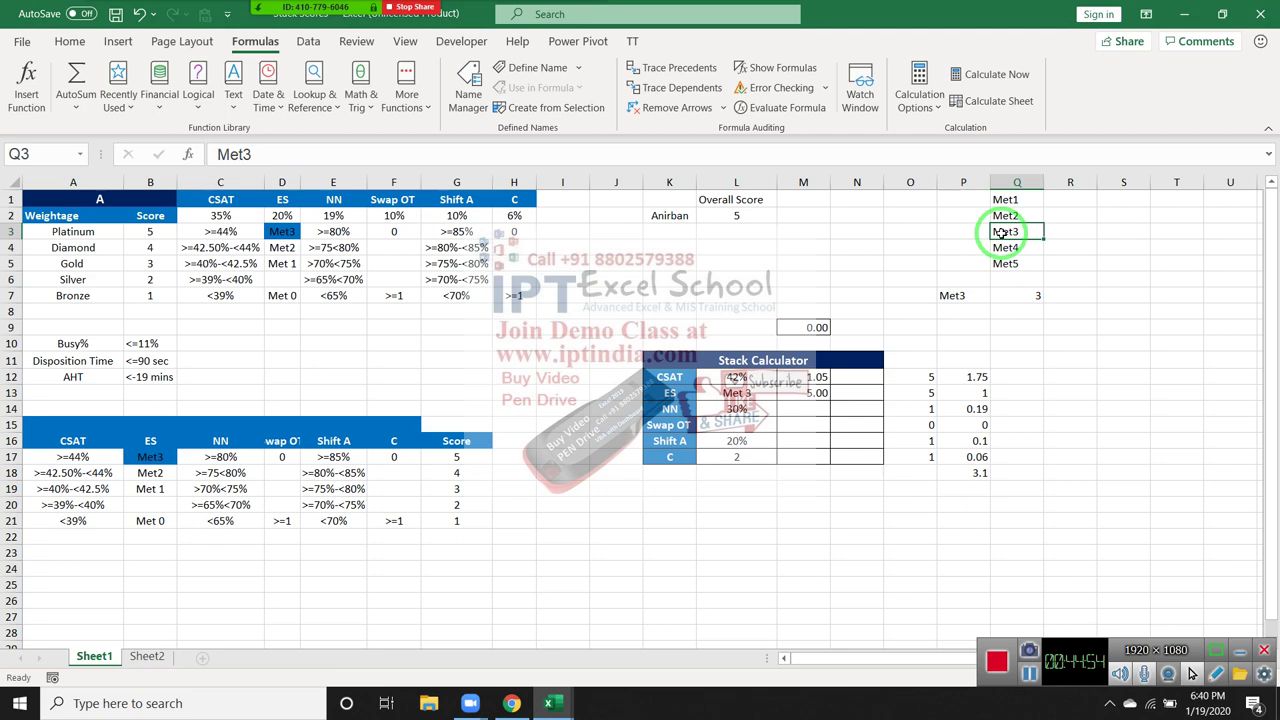
left_click(1023, 297)
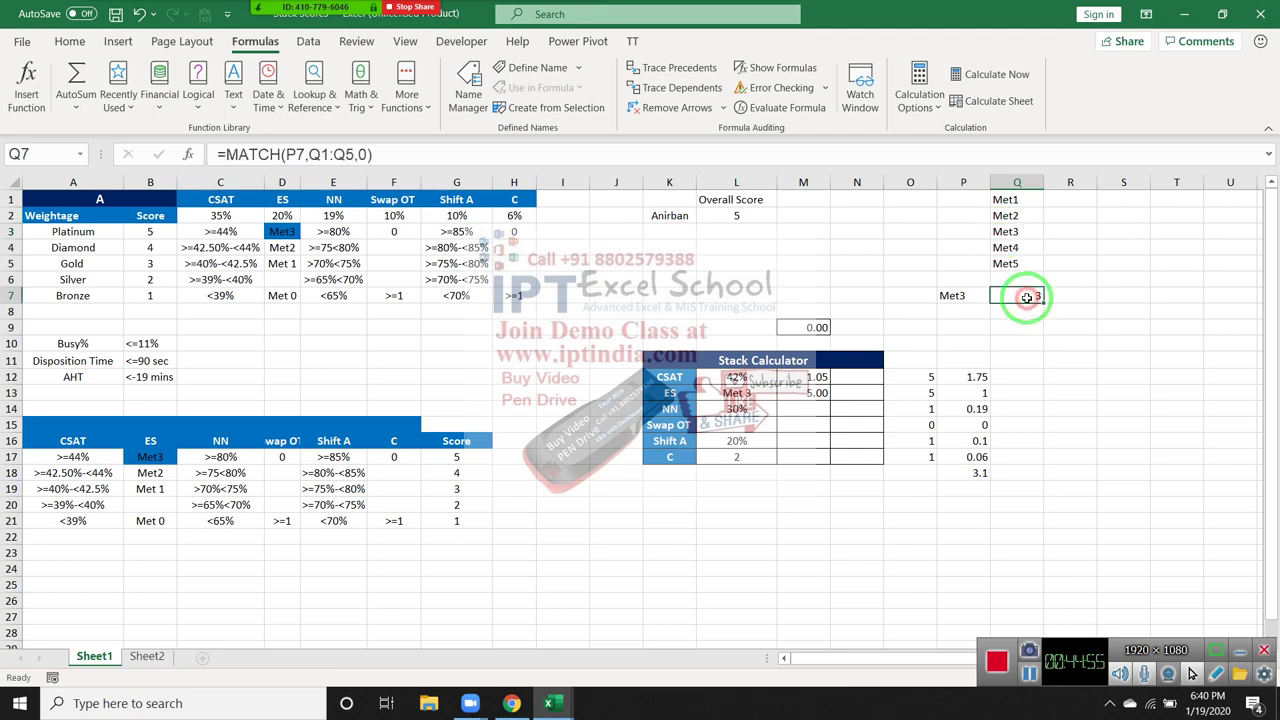
Step: Change P7's lookup value from Met3 to Met5 and check Q7's MATCH result
left_click(972, 293)
double_click(977, 294)
key("BackSpace")
type("5")
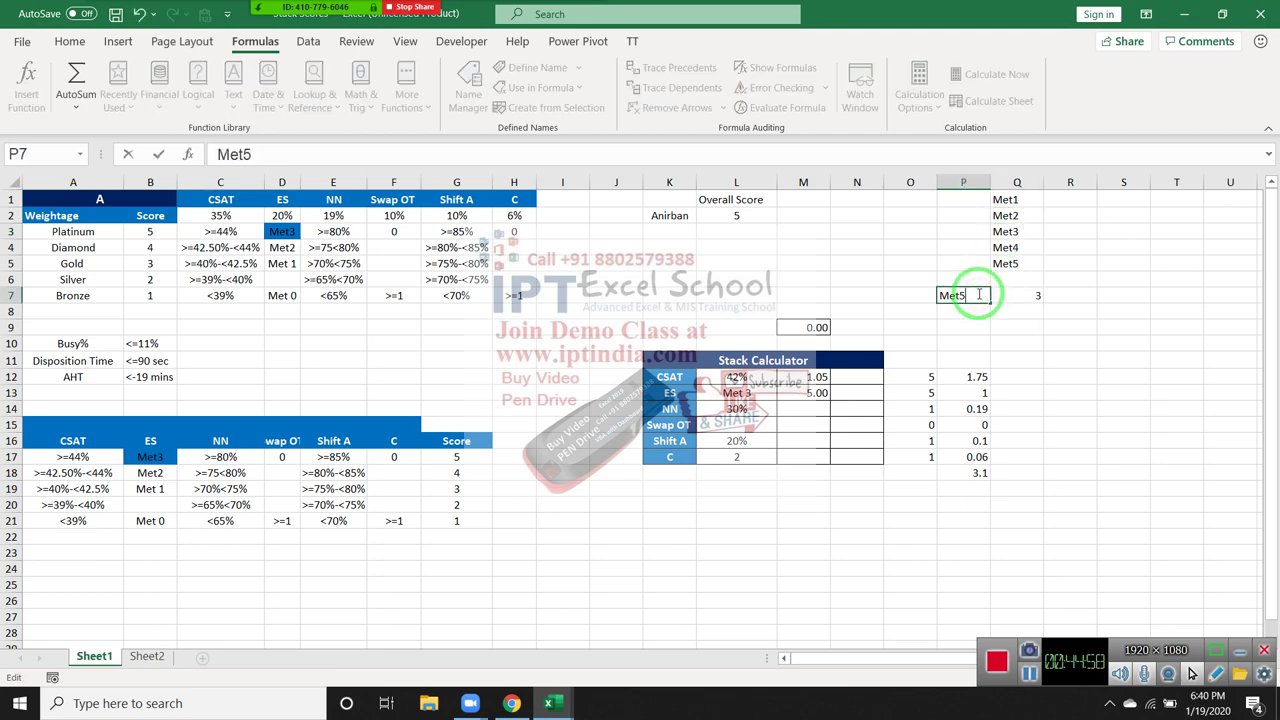
key("Return")
left_click(1020, 293)
Step: Walk through Met1–Met5 and inspect Q7's MATCH arguments, leaving the formula unchanged
left_click(1003, 200)
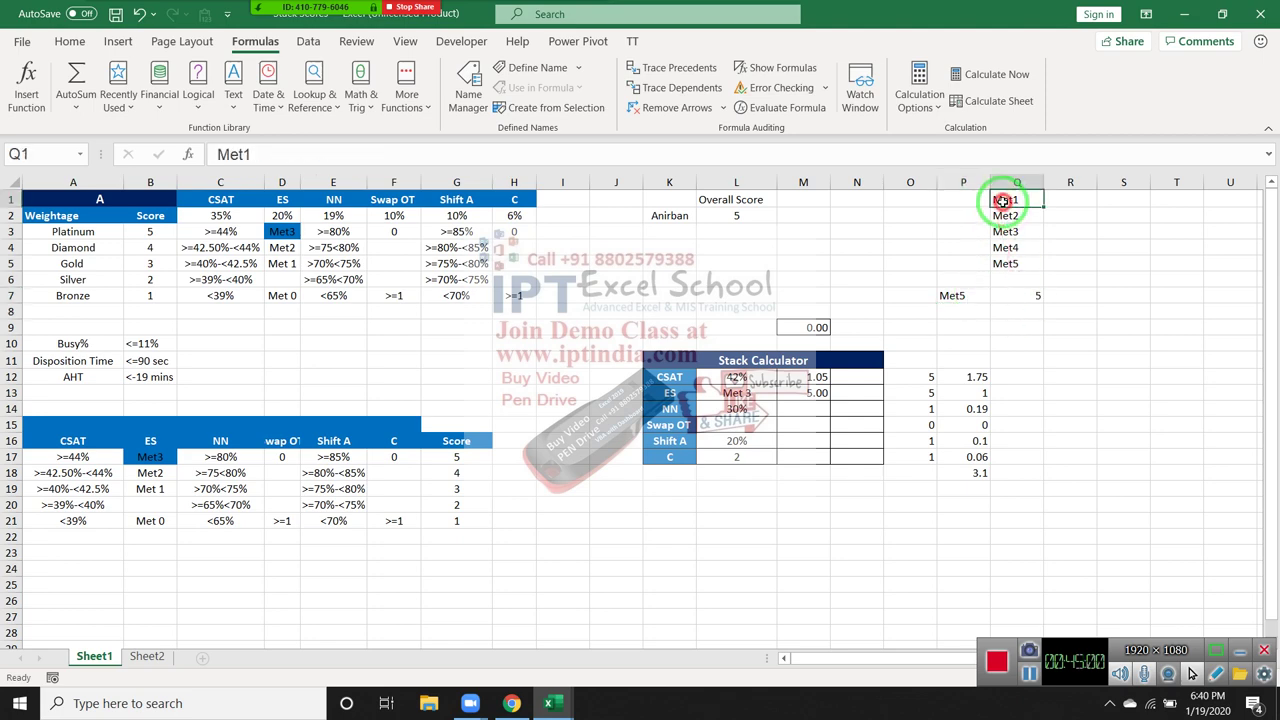
left_click(1003, 214)
left_click(1004, 231)
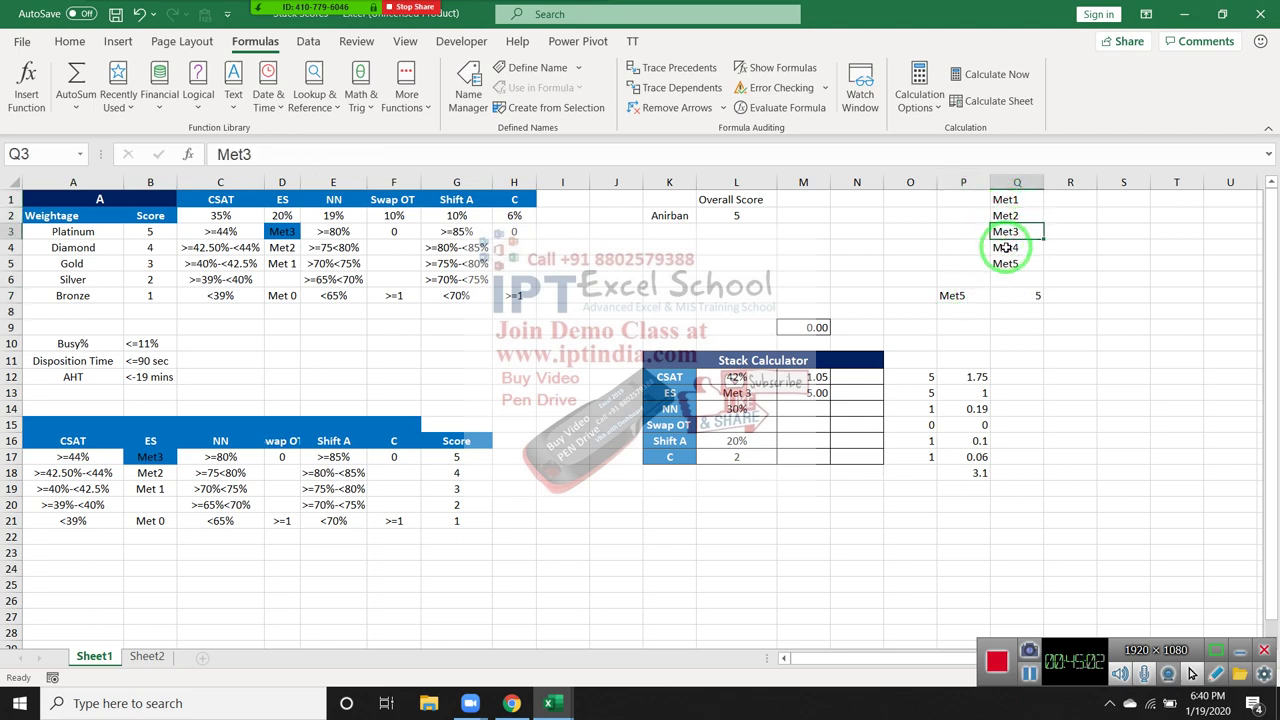
left_click(1005, 247)
left_click(1005, 262)
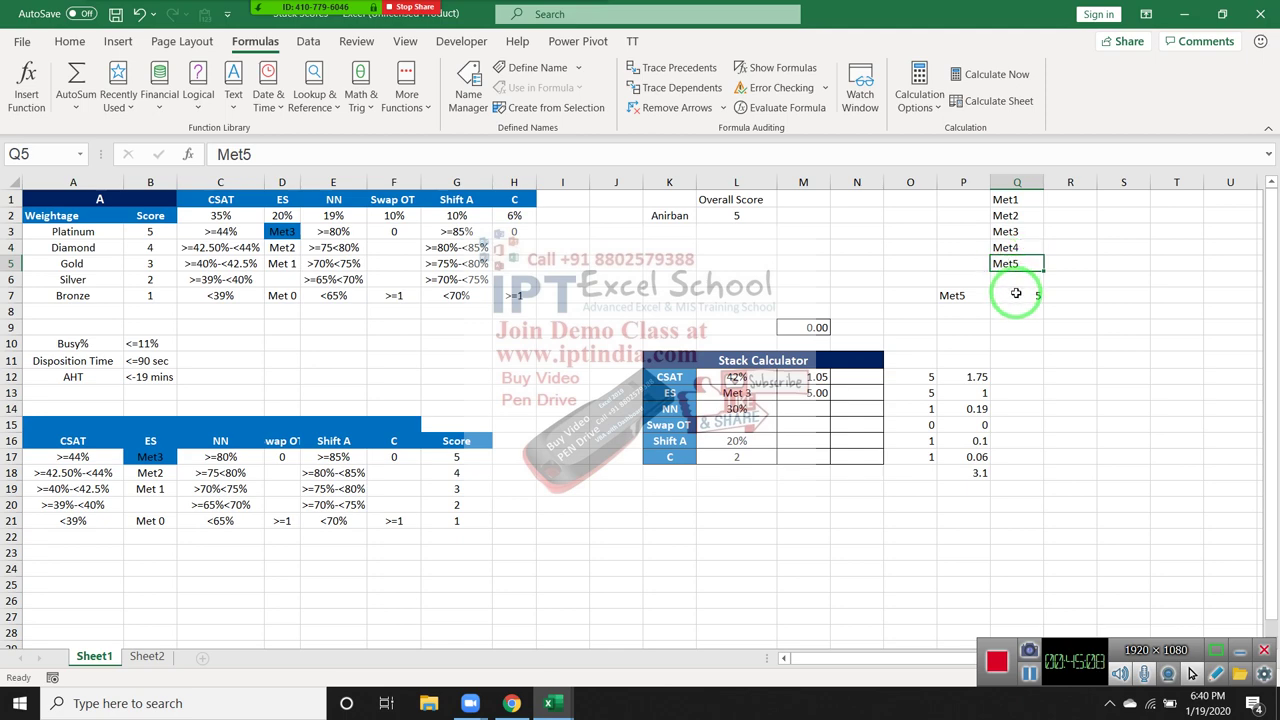
double_click(1016, 292)
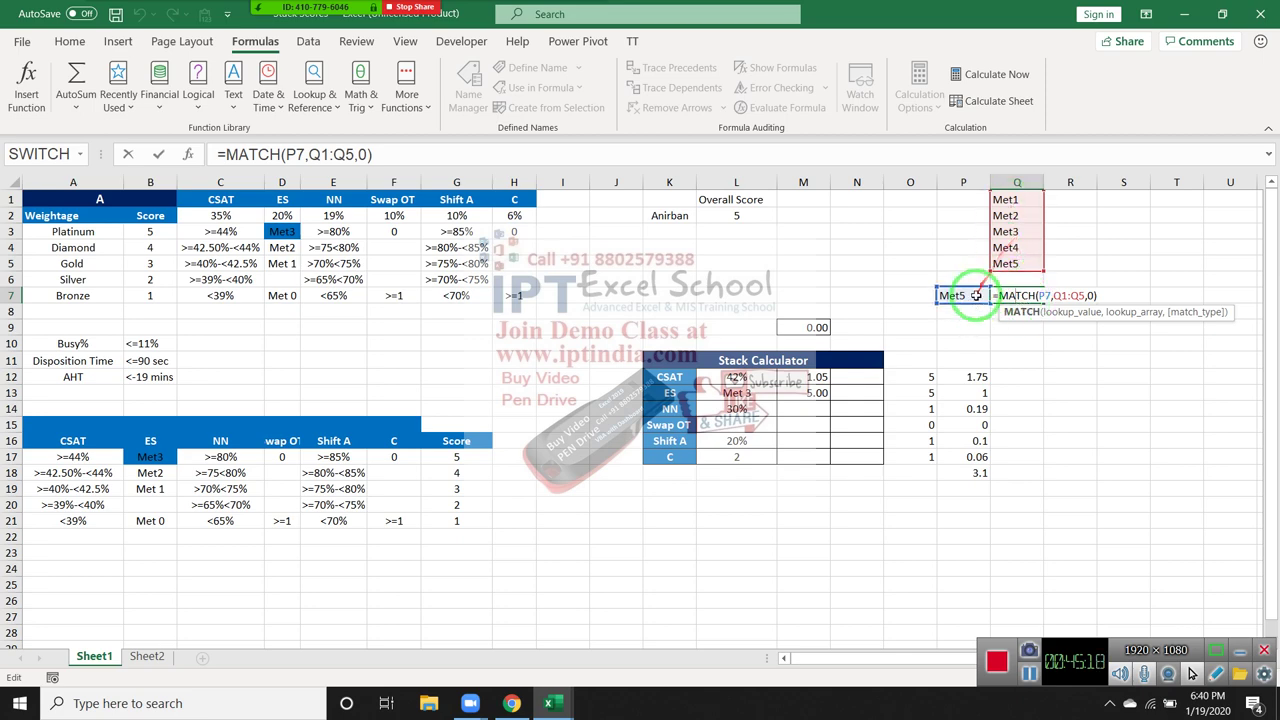
double_click(1041, 296)
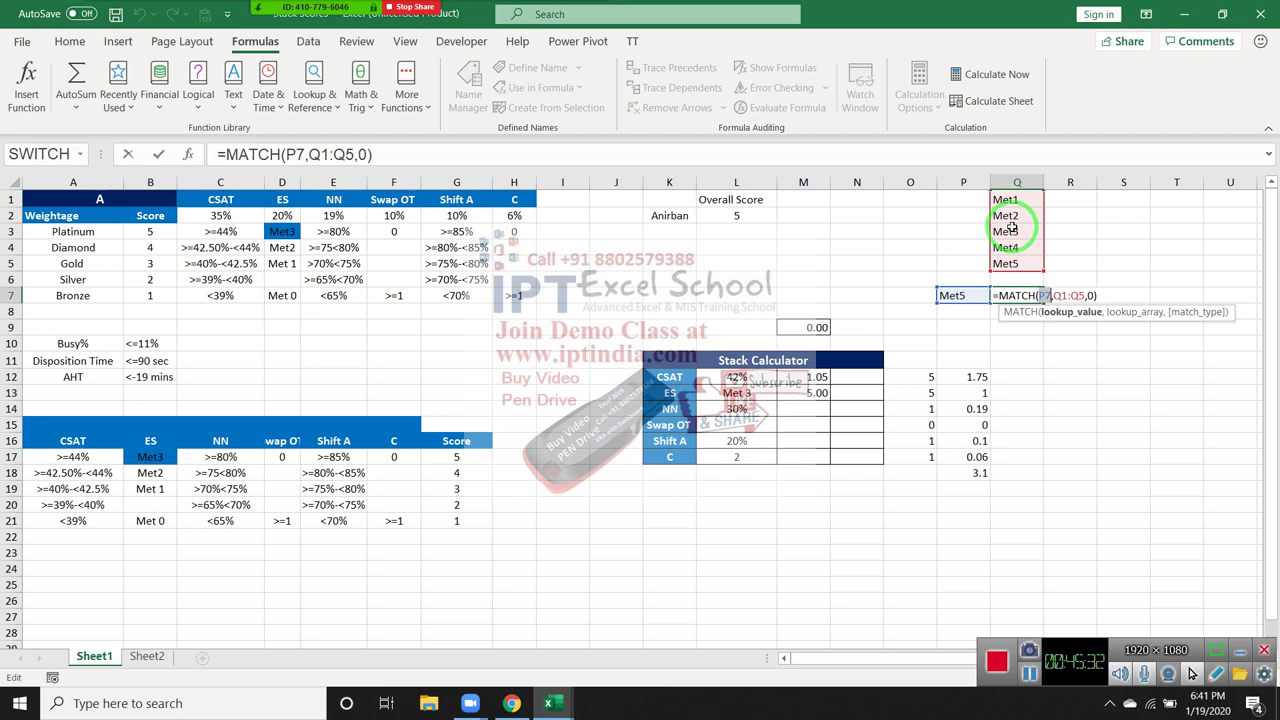
left_click(1086, 295)
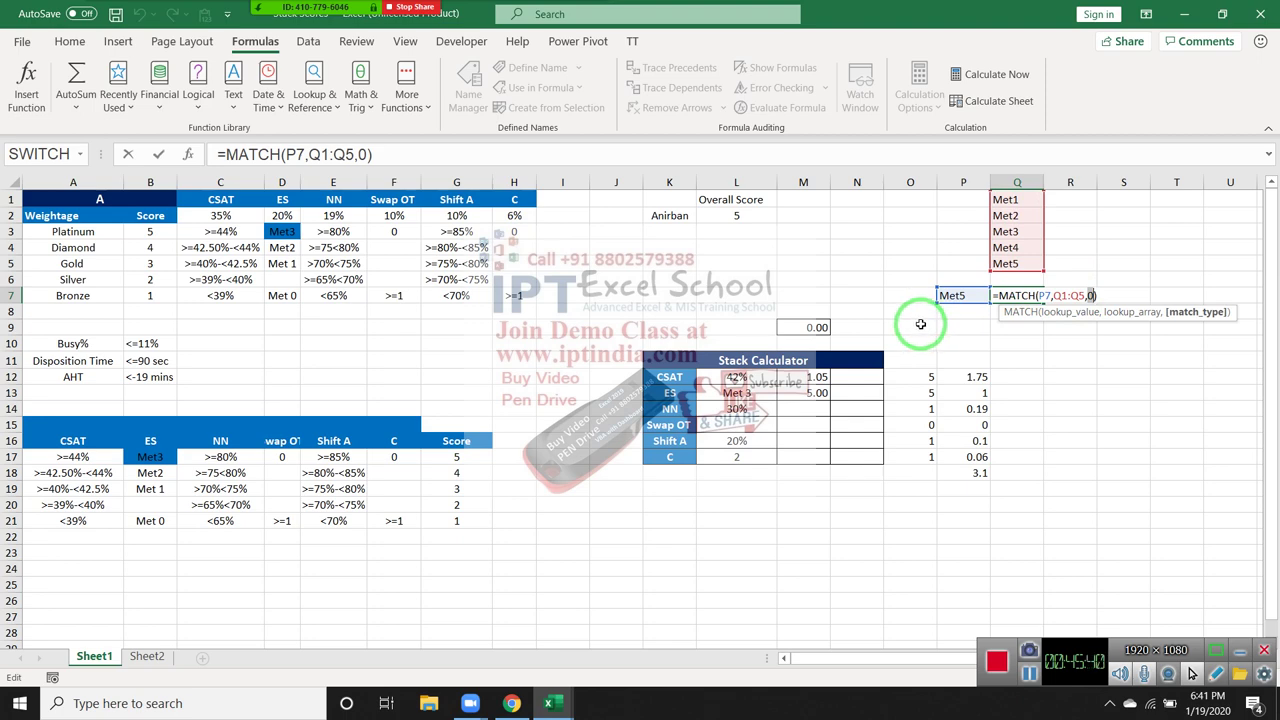
key("Return")
Step: Confirm Met5 is the fifth item of the Q1:Q5 lookup range, matching Q7's result of 5
left_click(1028, 294)
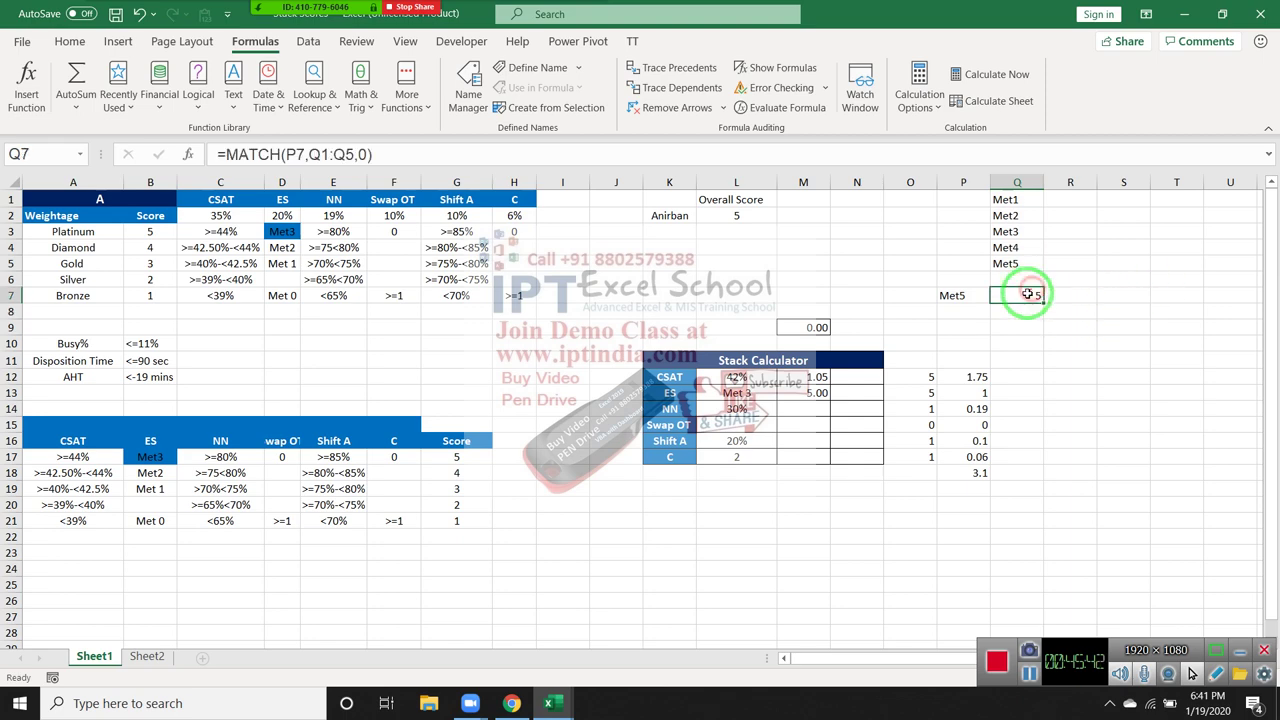
left_click(1012, 263)
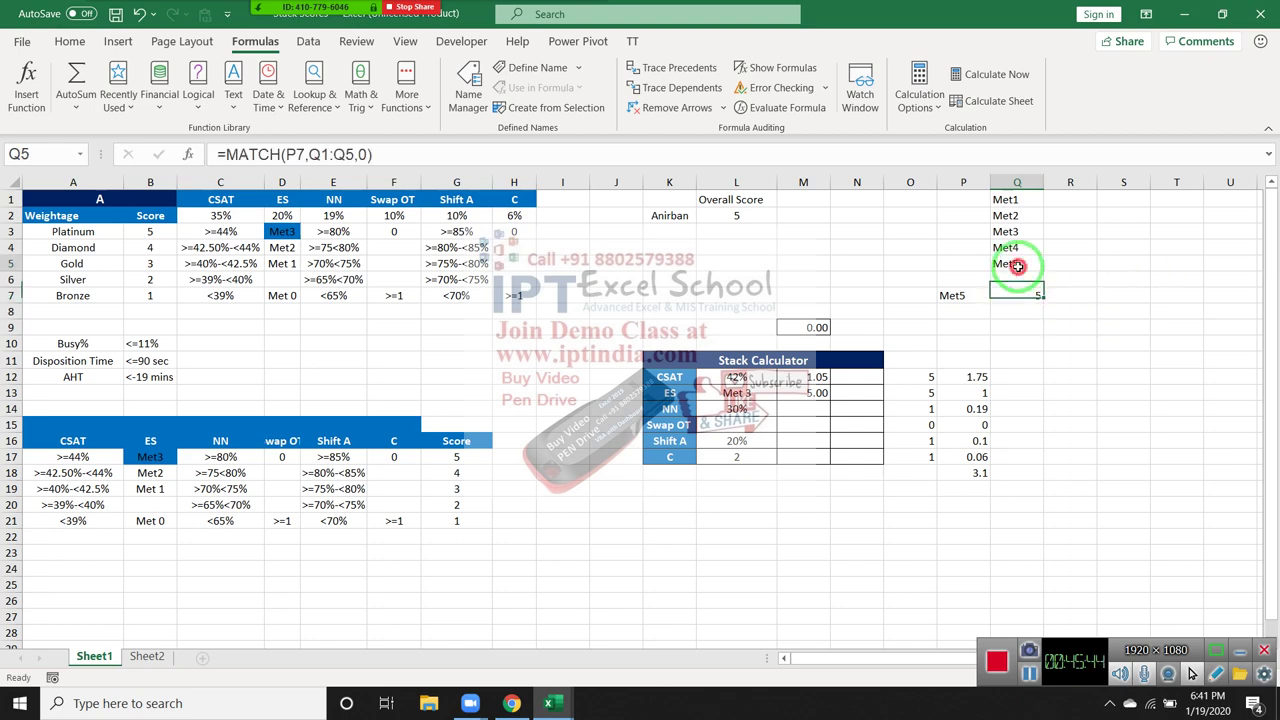
left_click(1022, 296)
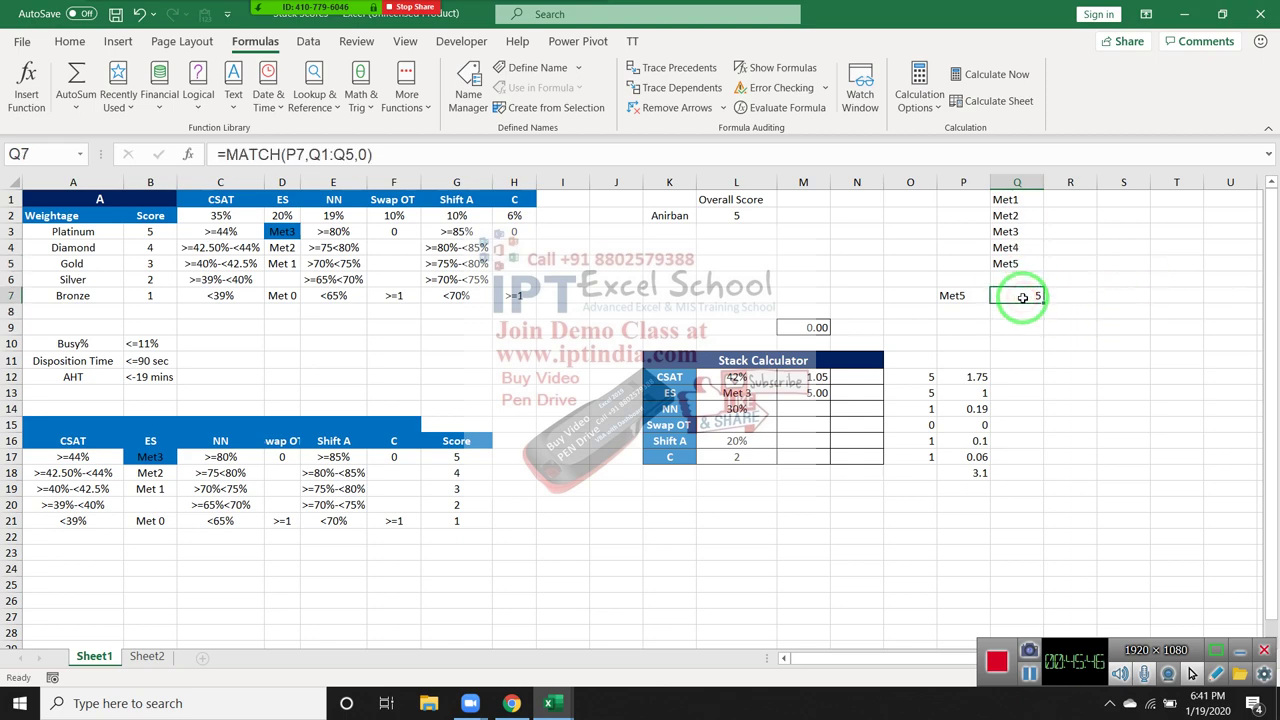
left_click(1015, 264)
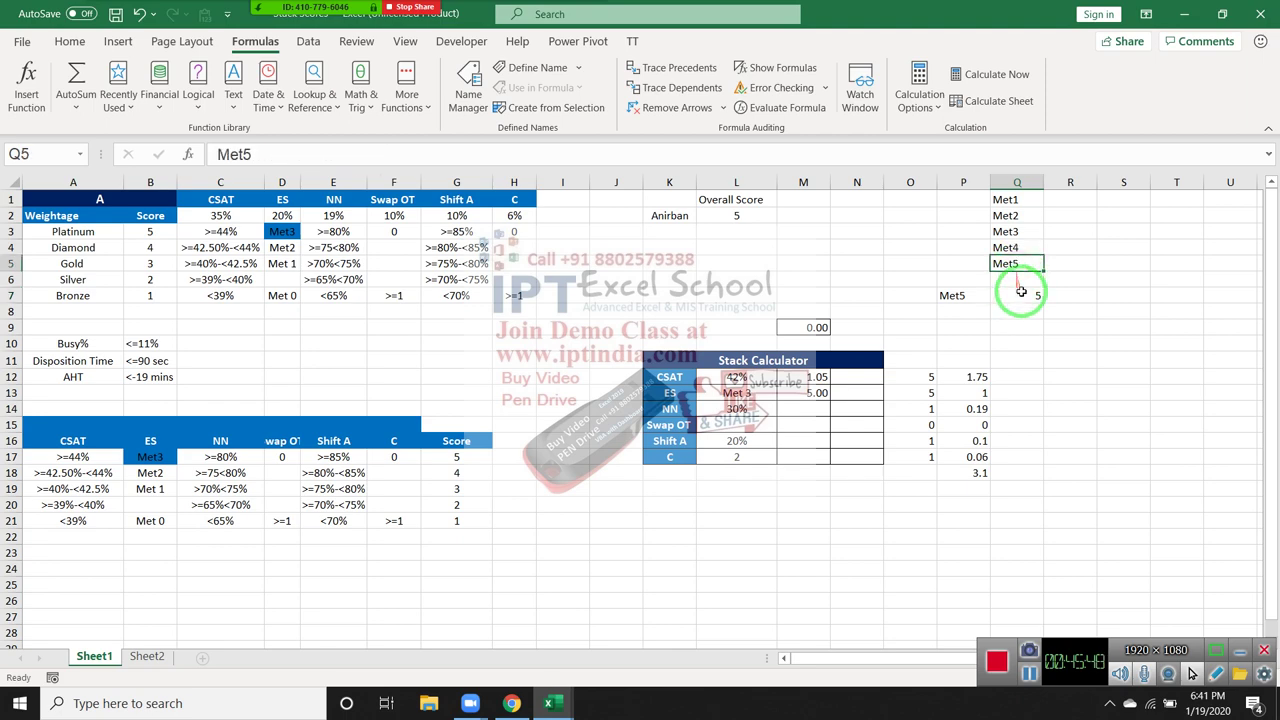
left_click(1012, 202)
left_click_drag(1012, 202, 1008, 260)
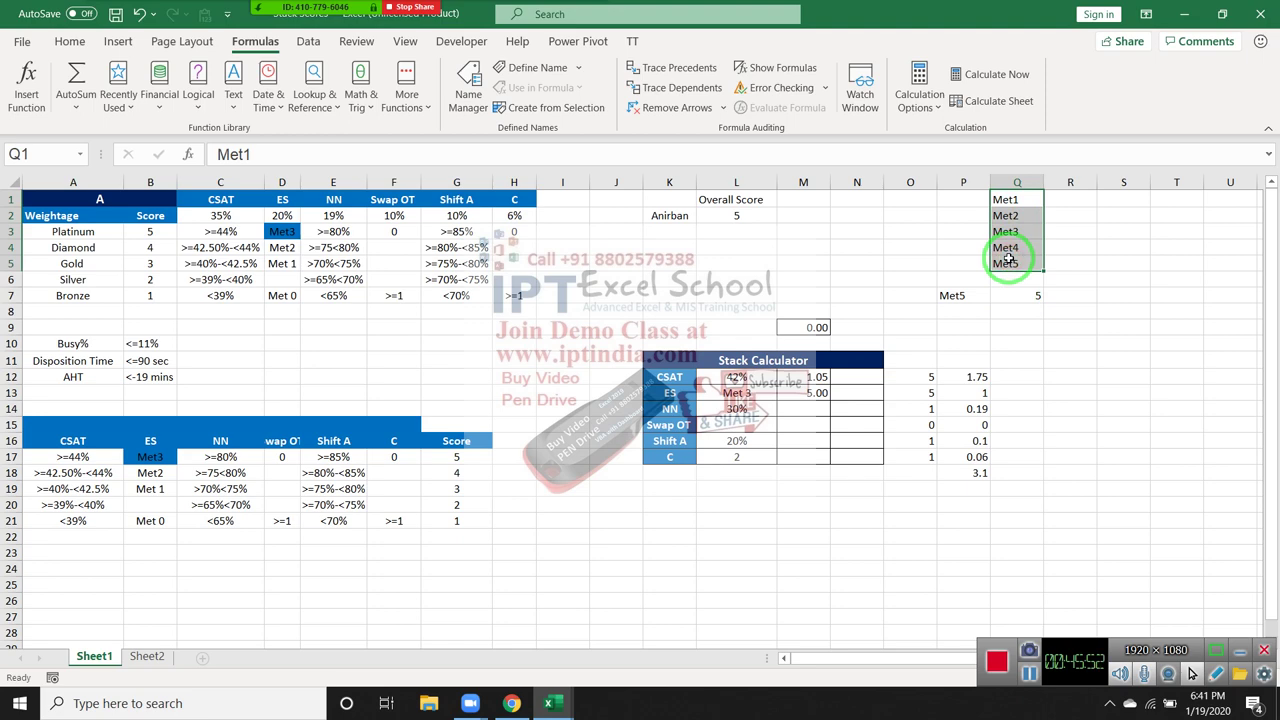
left_click(1008, 260)
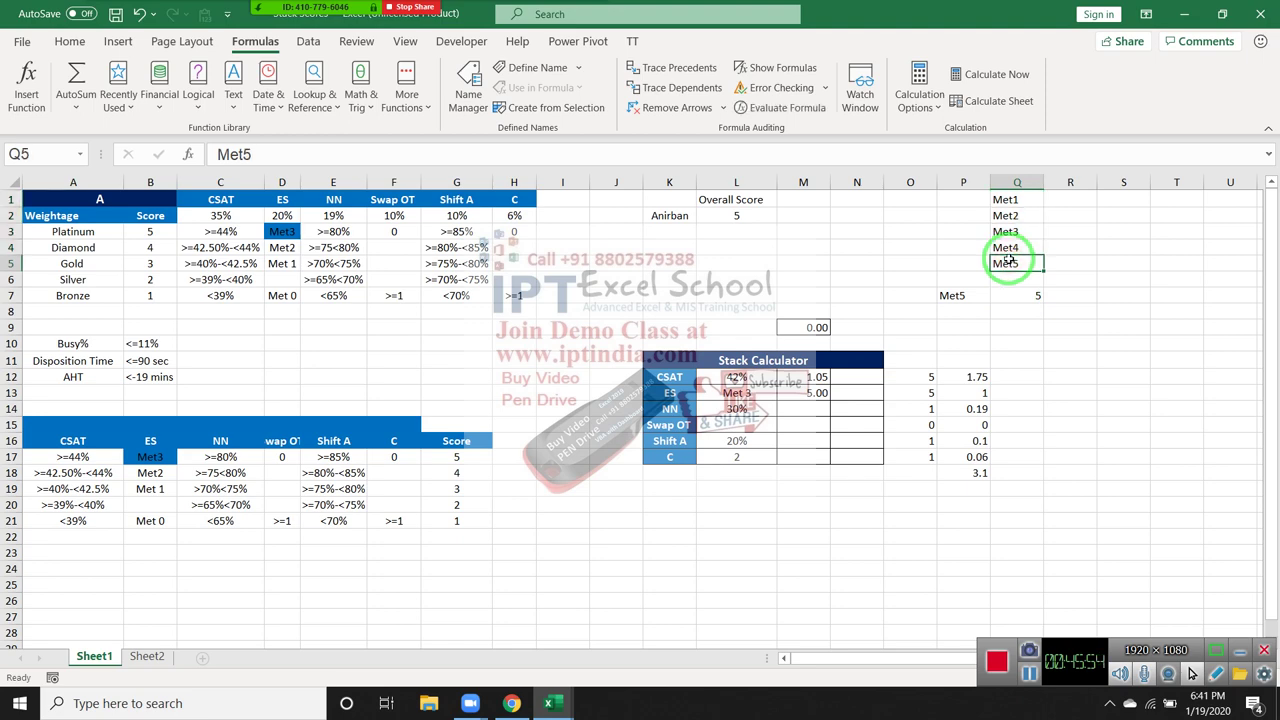
left_click(1022, 231)
Step: Change the Q3 list entry from Met3 to Met5, so Q7's MATCH returns 3
double_click(1022, 231)
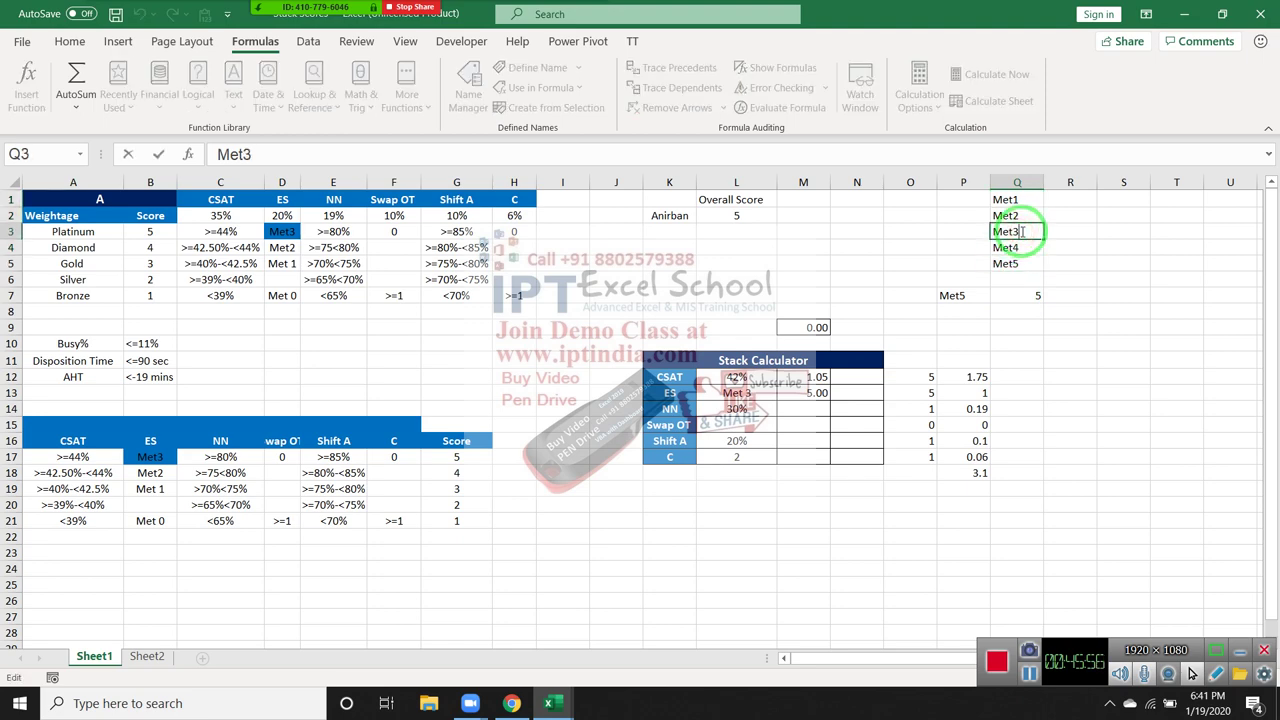
type("5")
key("Return")
left_click(1040, 296)
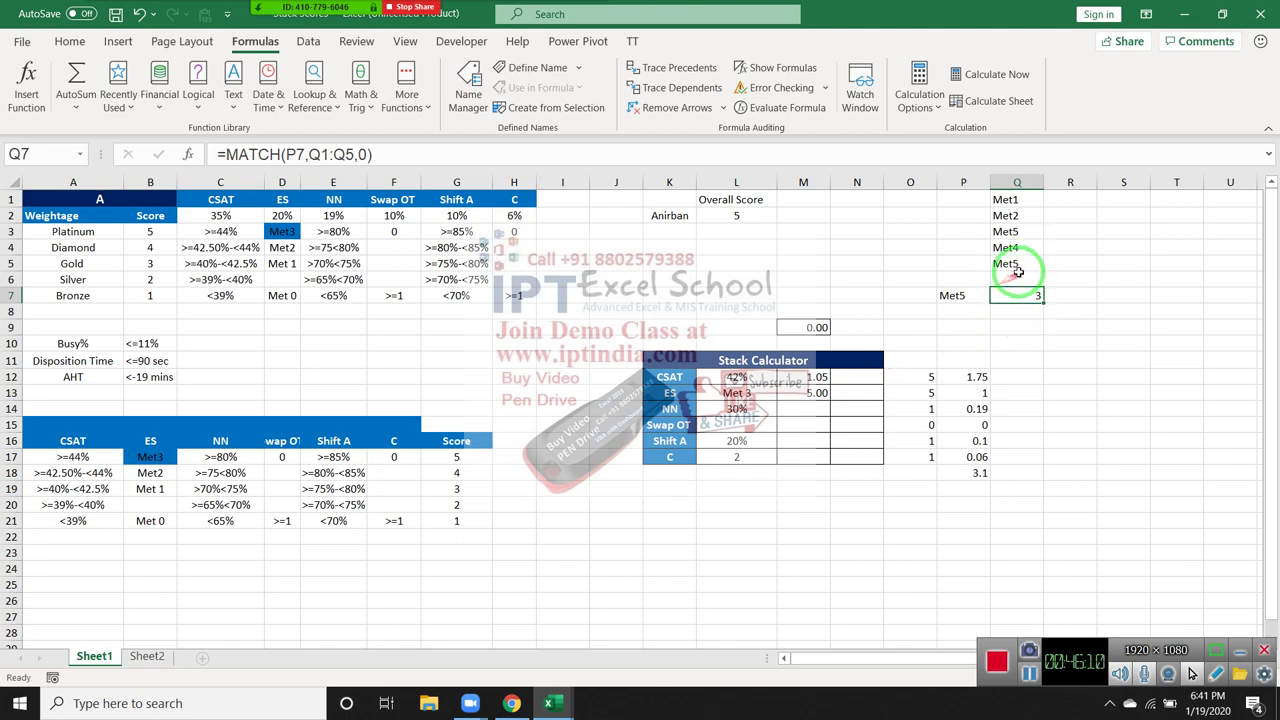
Step: Change P7's lookup value to Met6 and confirm Q7 shows #N/A
left_click(975, 294)
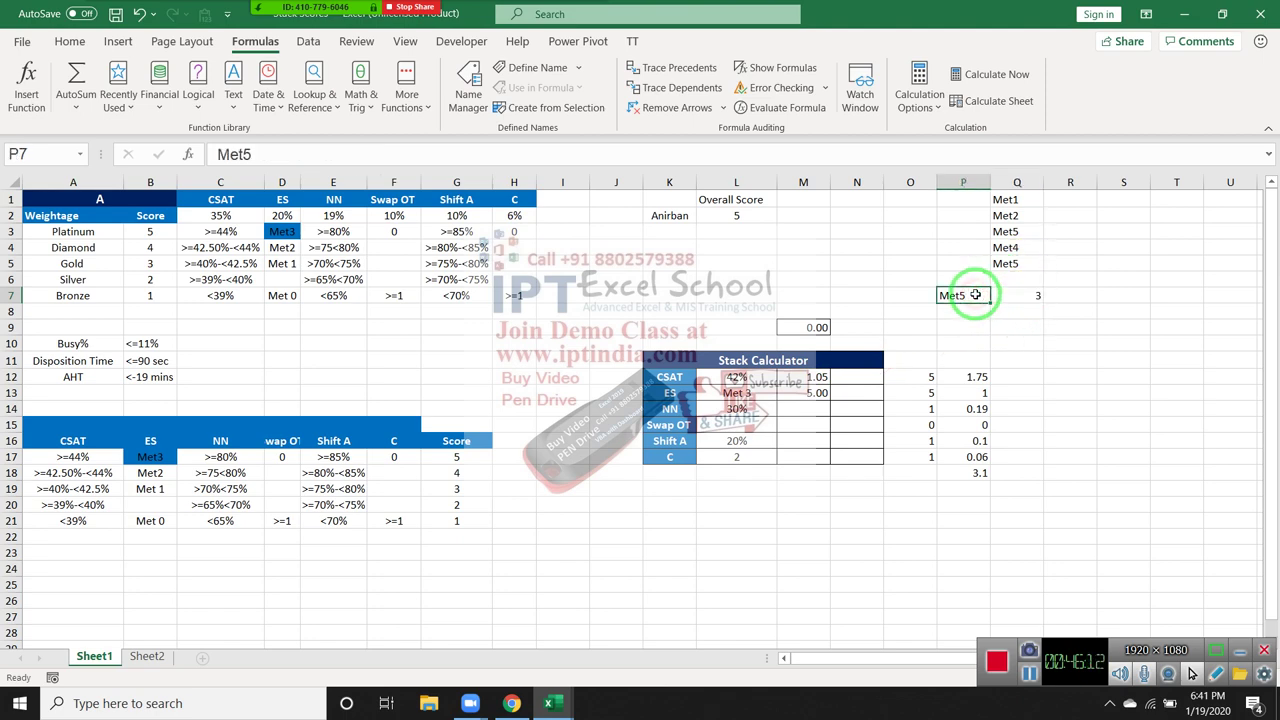
double_click(975, 294)
key("BackSpace")
type("6")
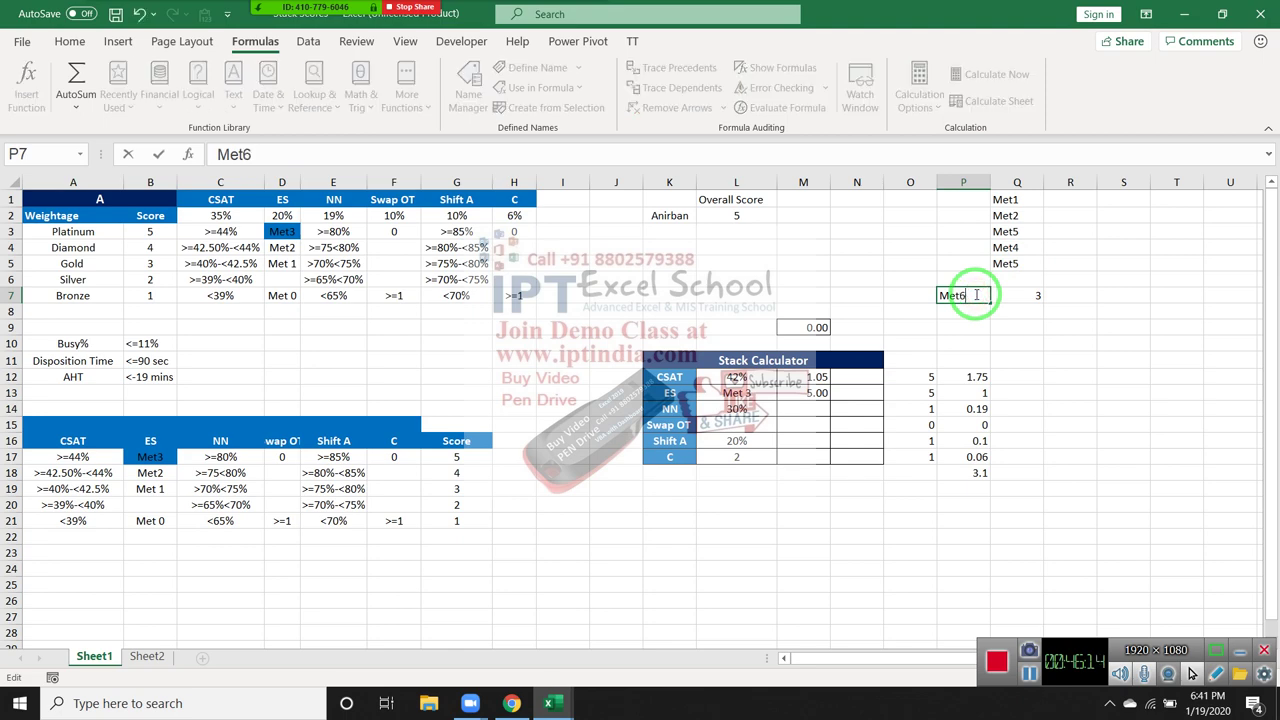
key("Return")
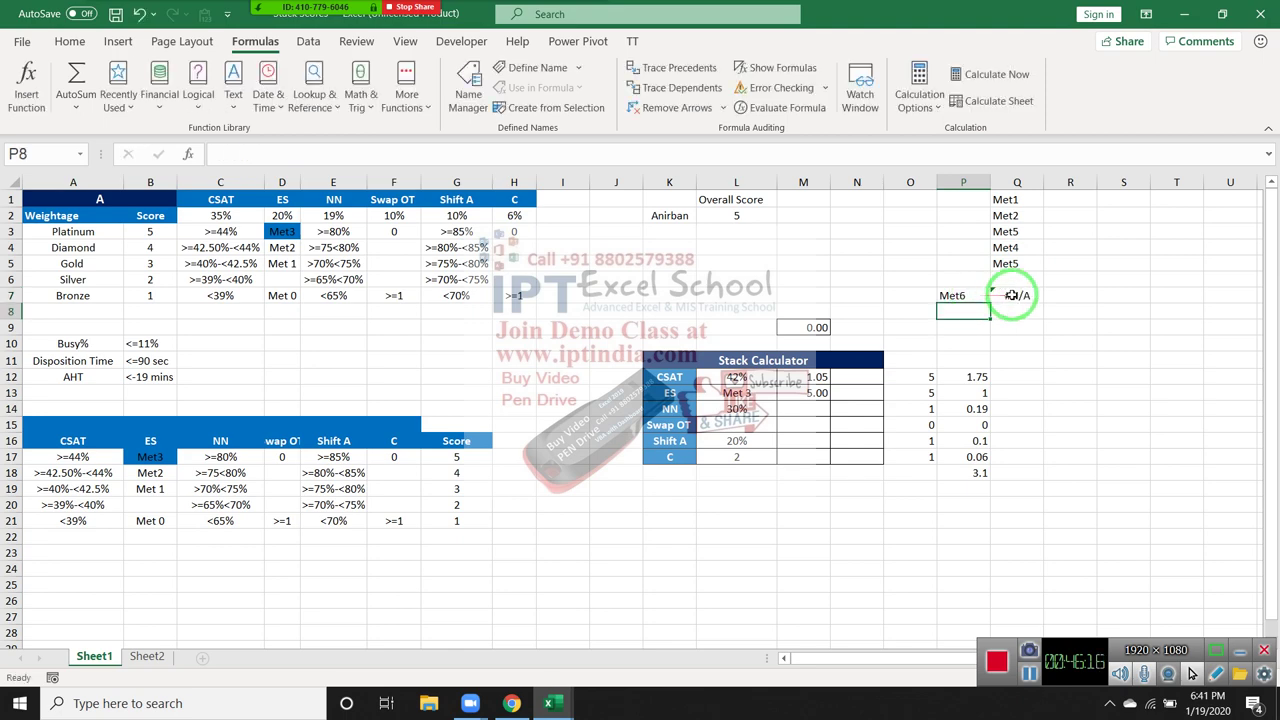
left_click(1013, 295)
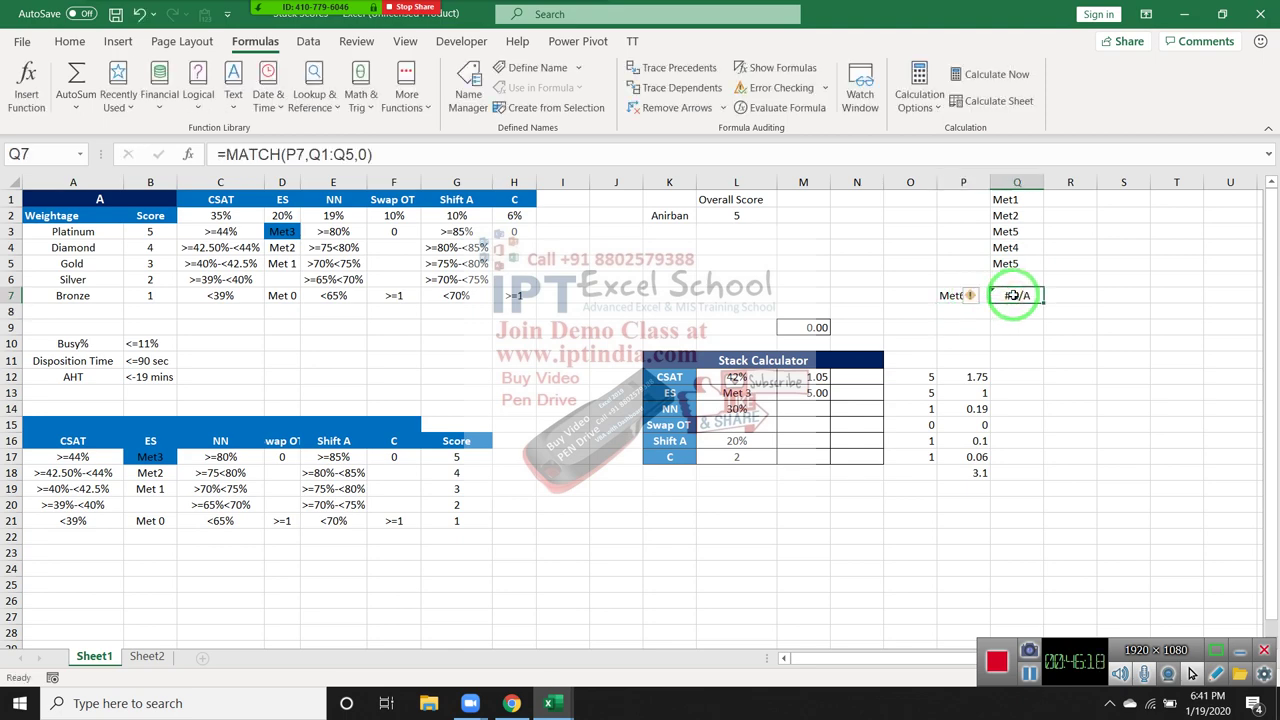
left_click(817, 393)
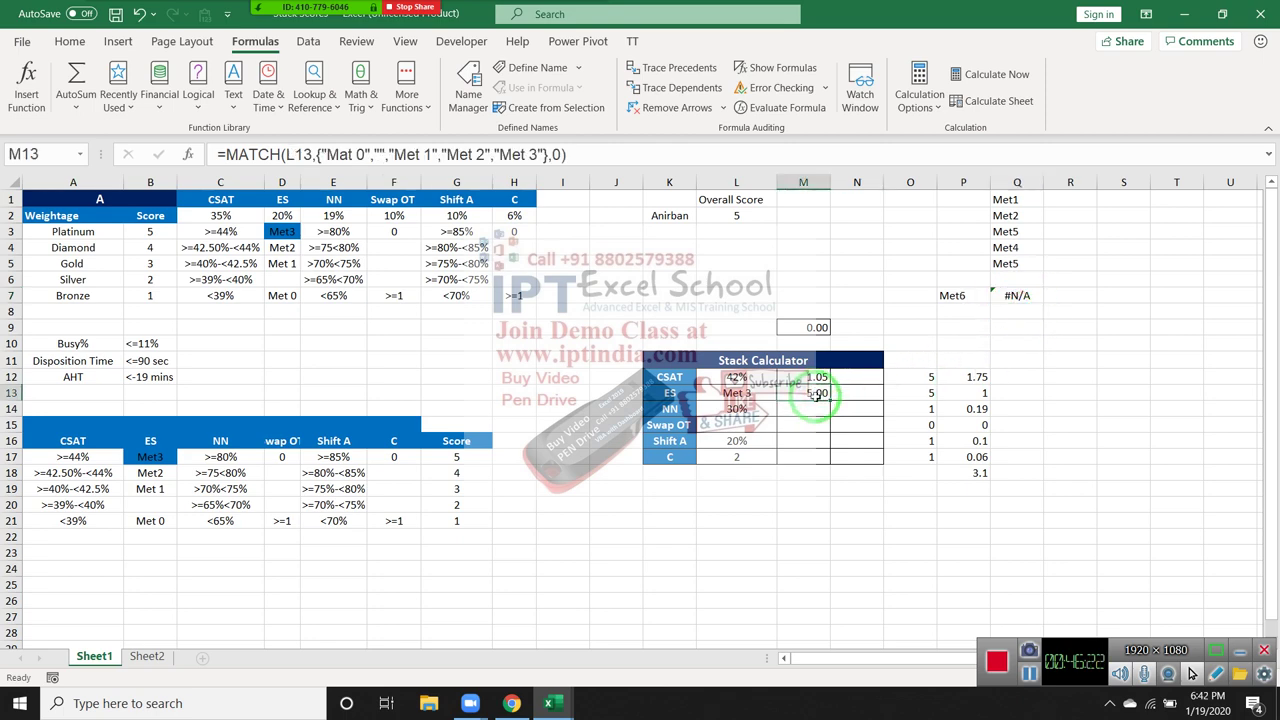
double_click(817, 393)
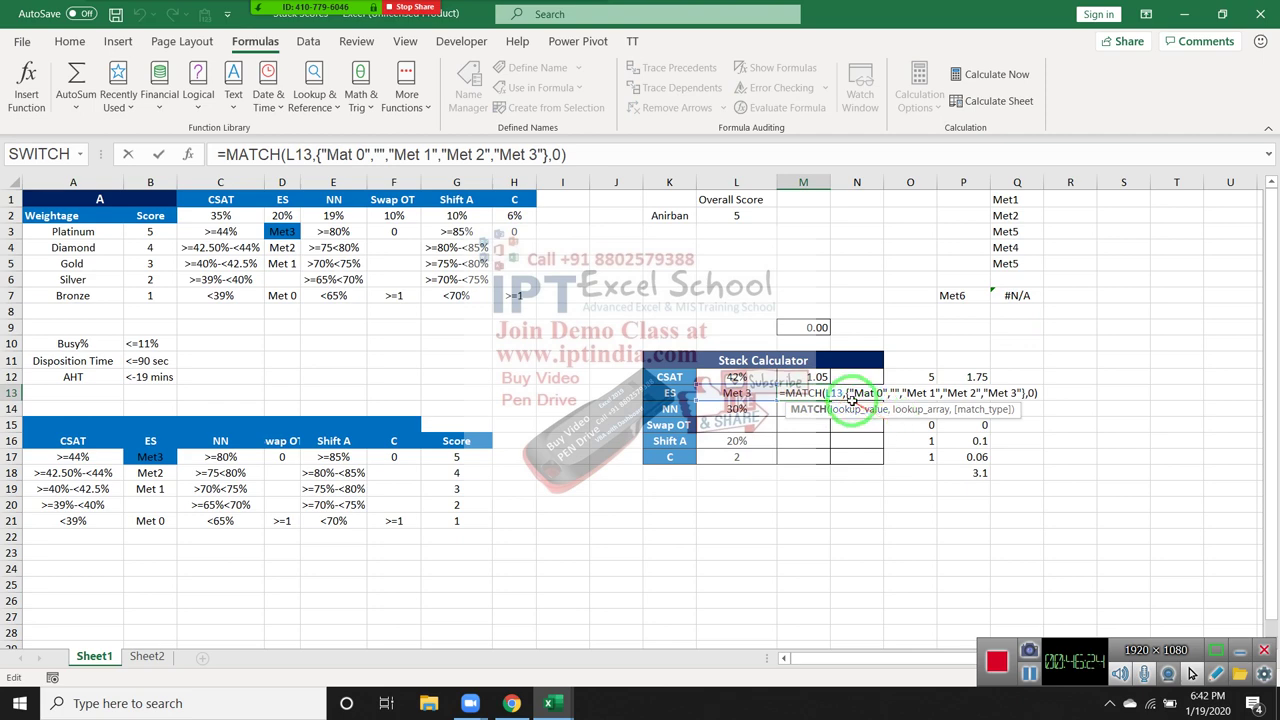
left_click_drag(845, 398, 965, 262)
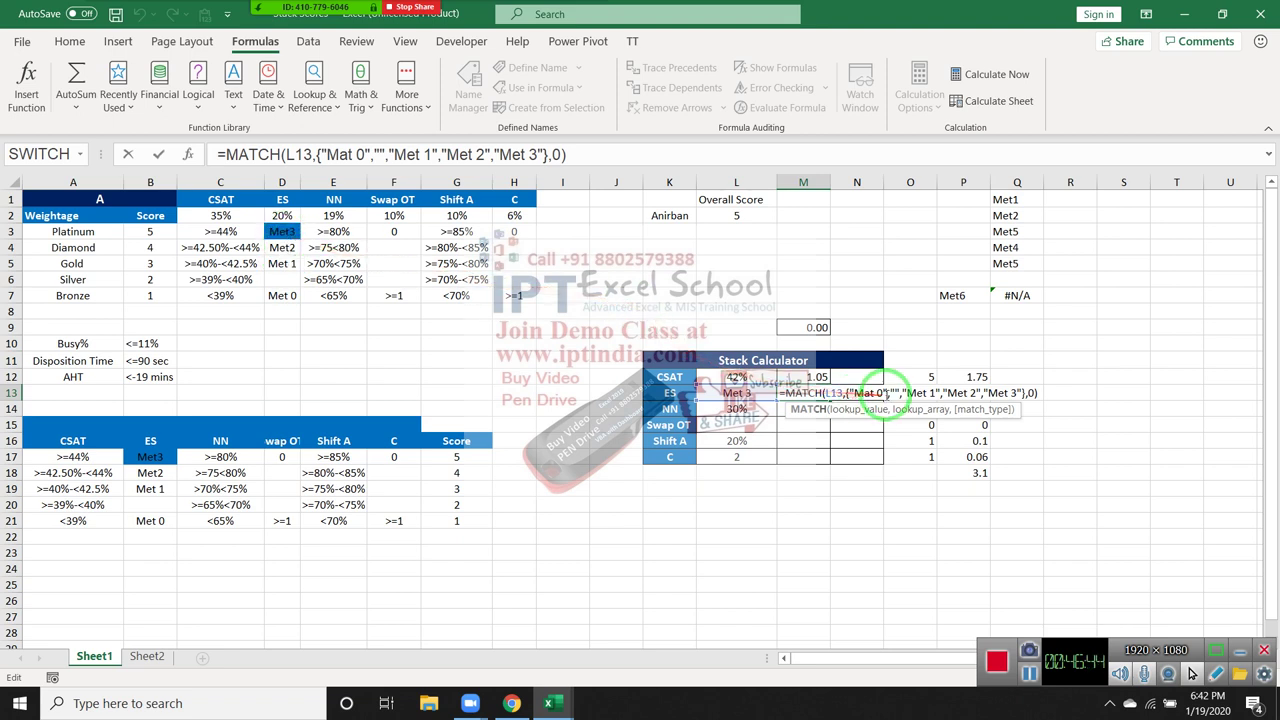
double_click(862, 393)
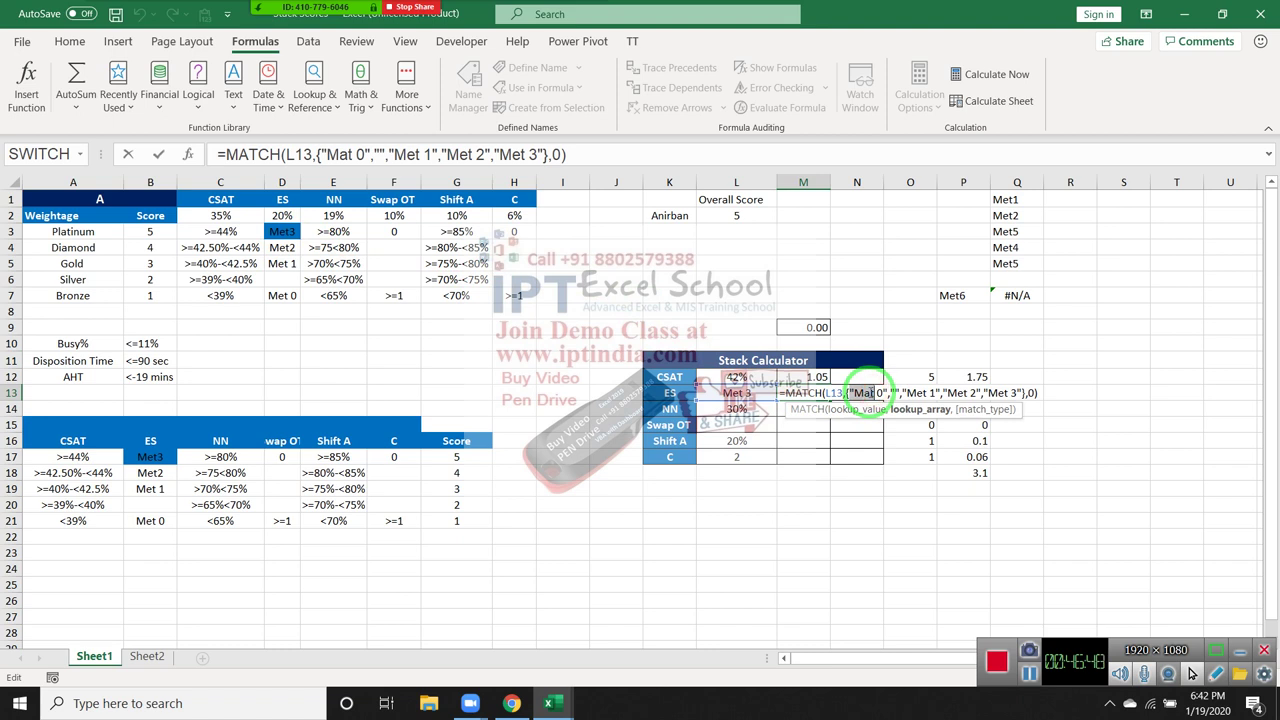
double_click(893, 393)
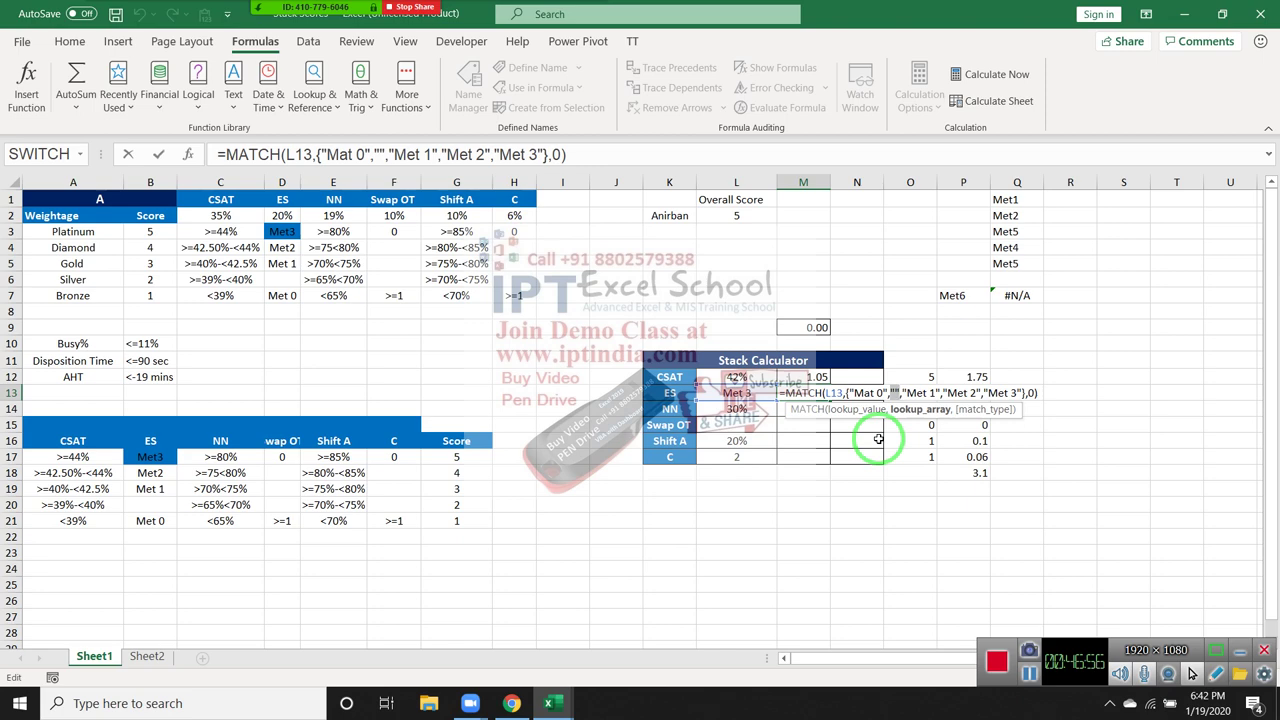
double_click(917, 393)
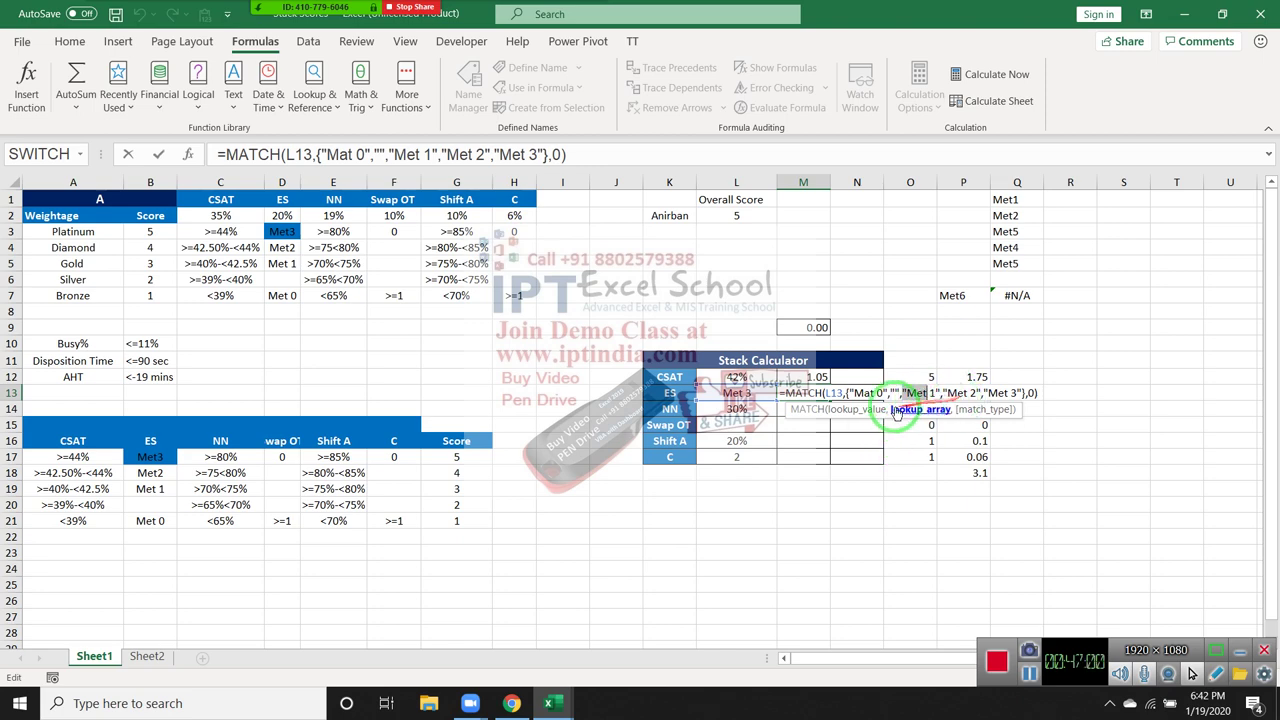
left_click(896, 397)
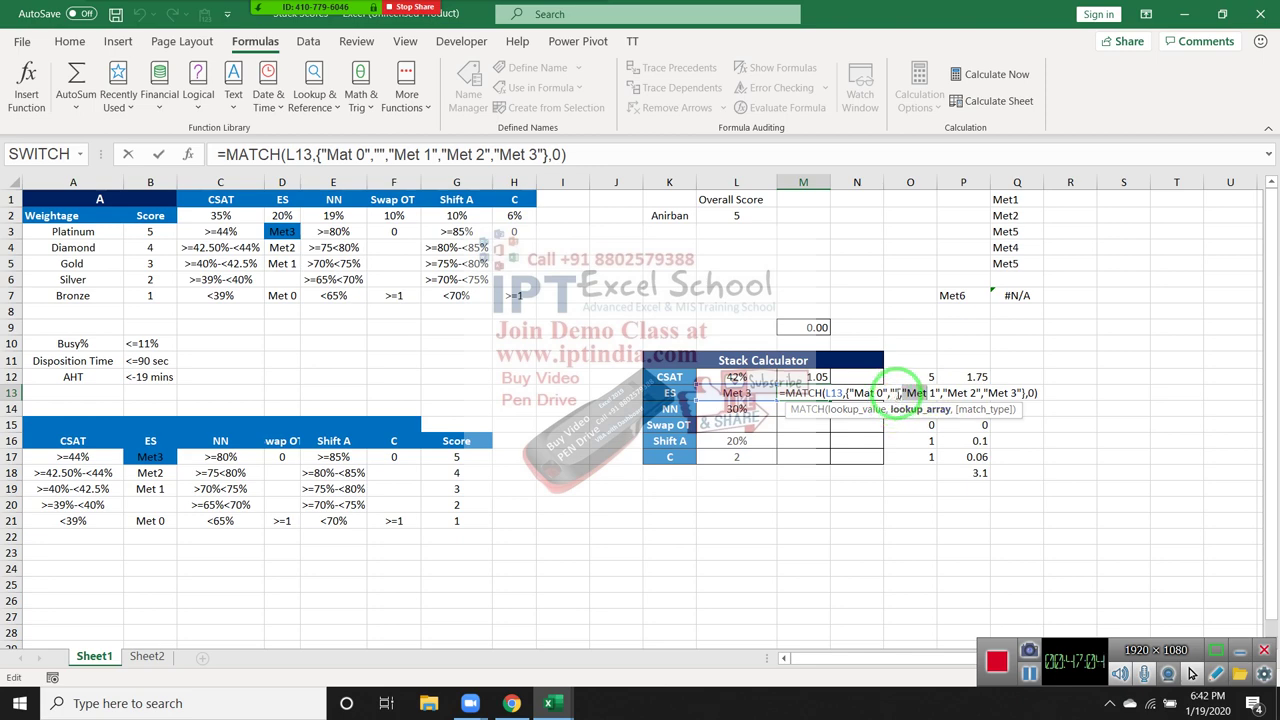
double_click(893, 394)
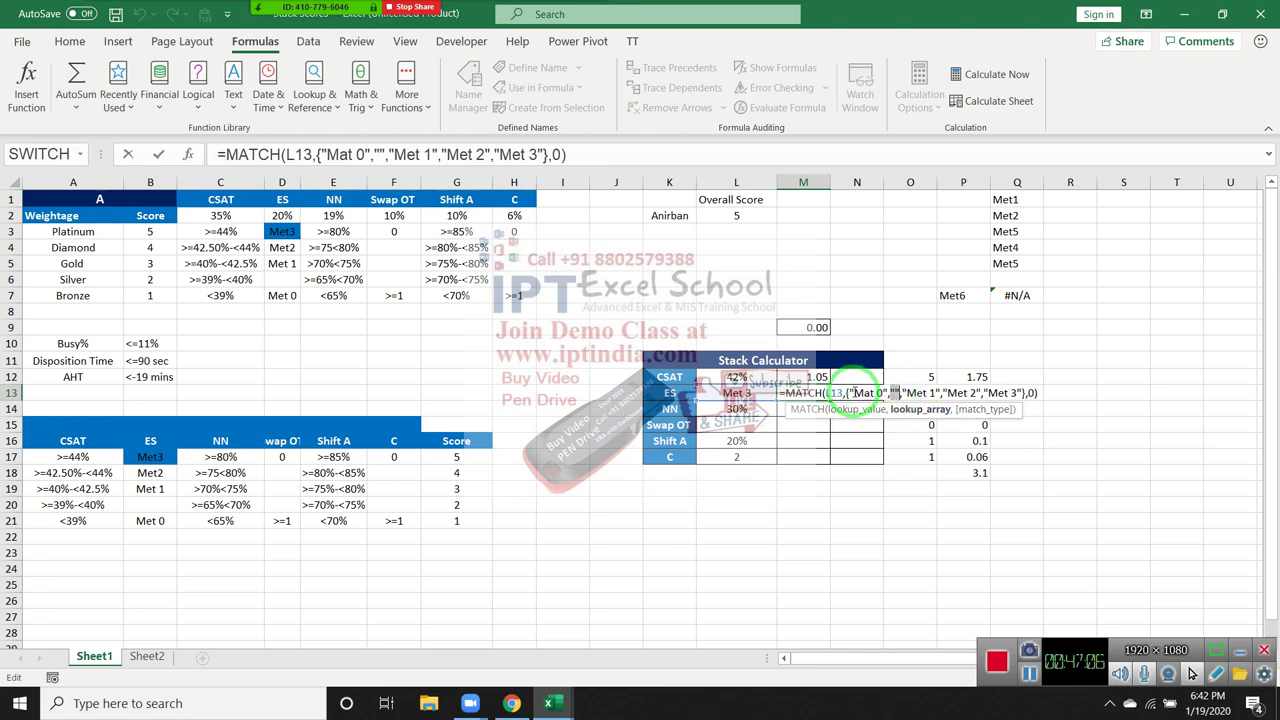
left_click(853, 391)
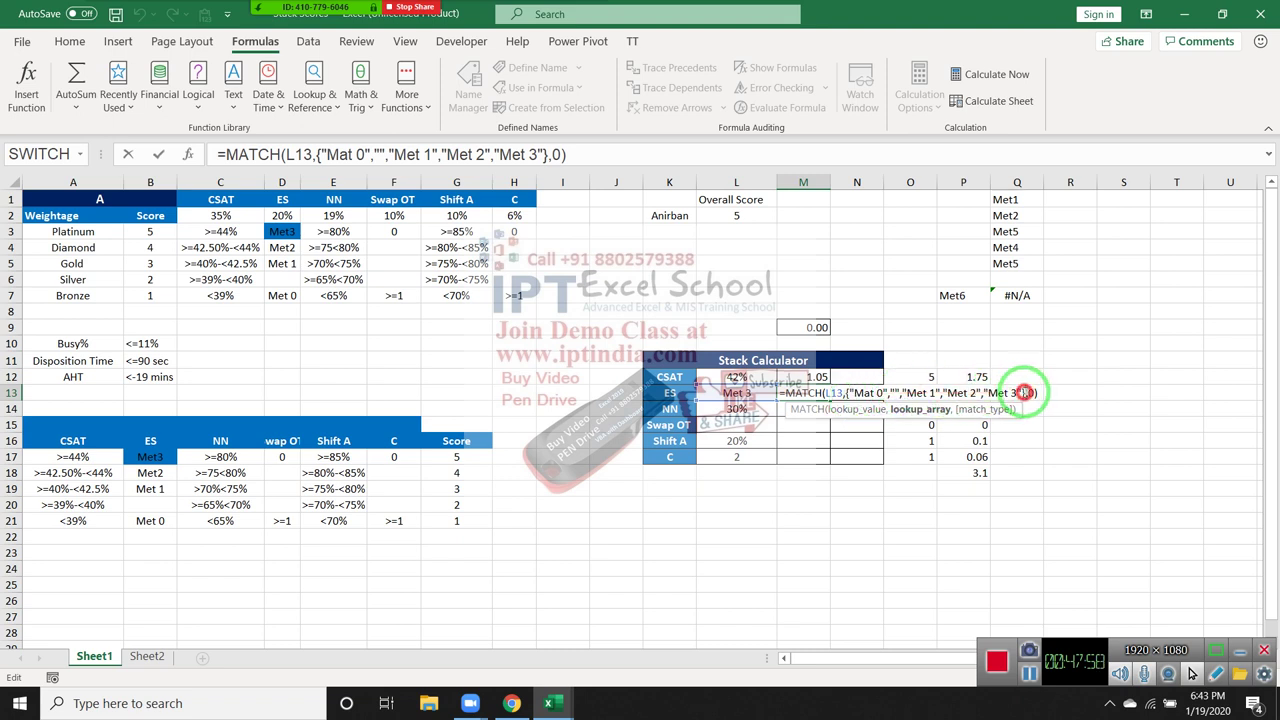
Step: Edit the Met list in M13's formula to =MATCH(L13,{"Mat 0","","Met 1","Met 2","Met 3"},0) and commit it
left_click_drag(1024, 393, 832, 394)
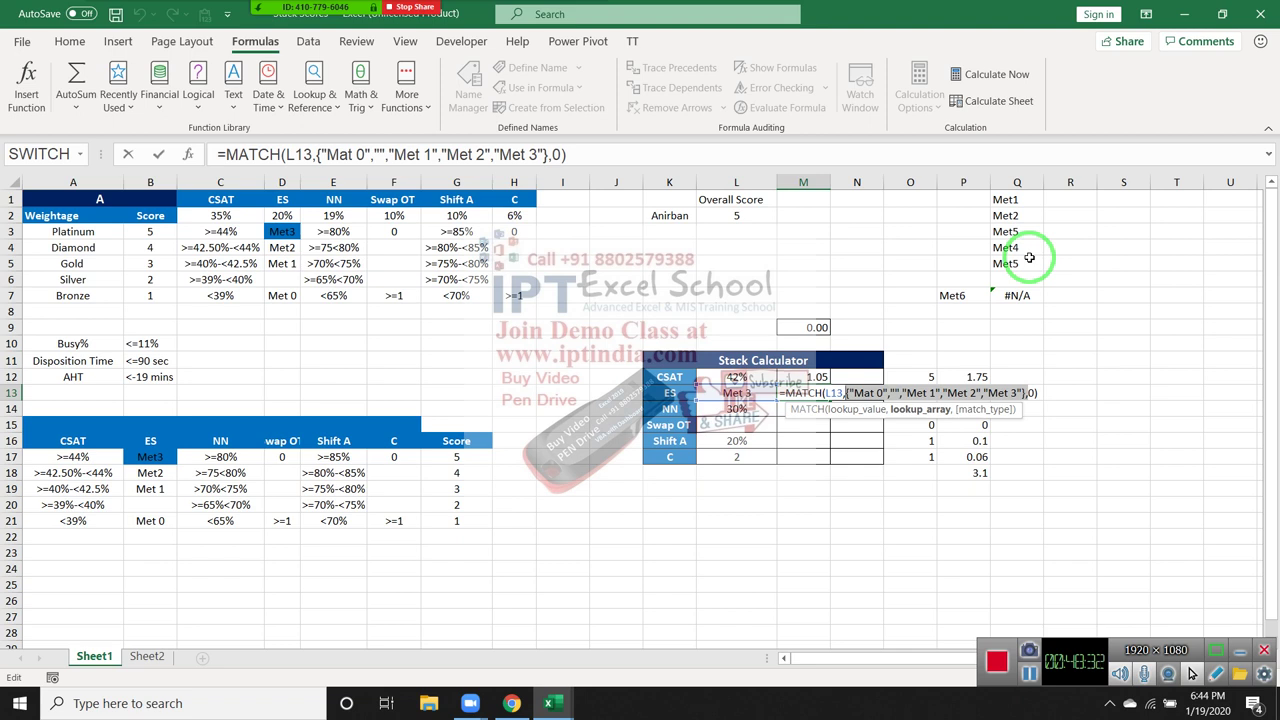
left_click(852, 393)
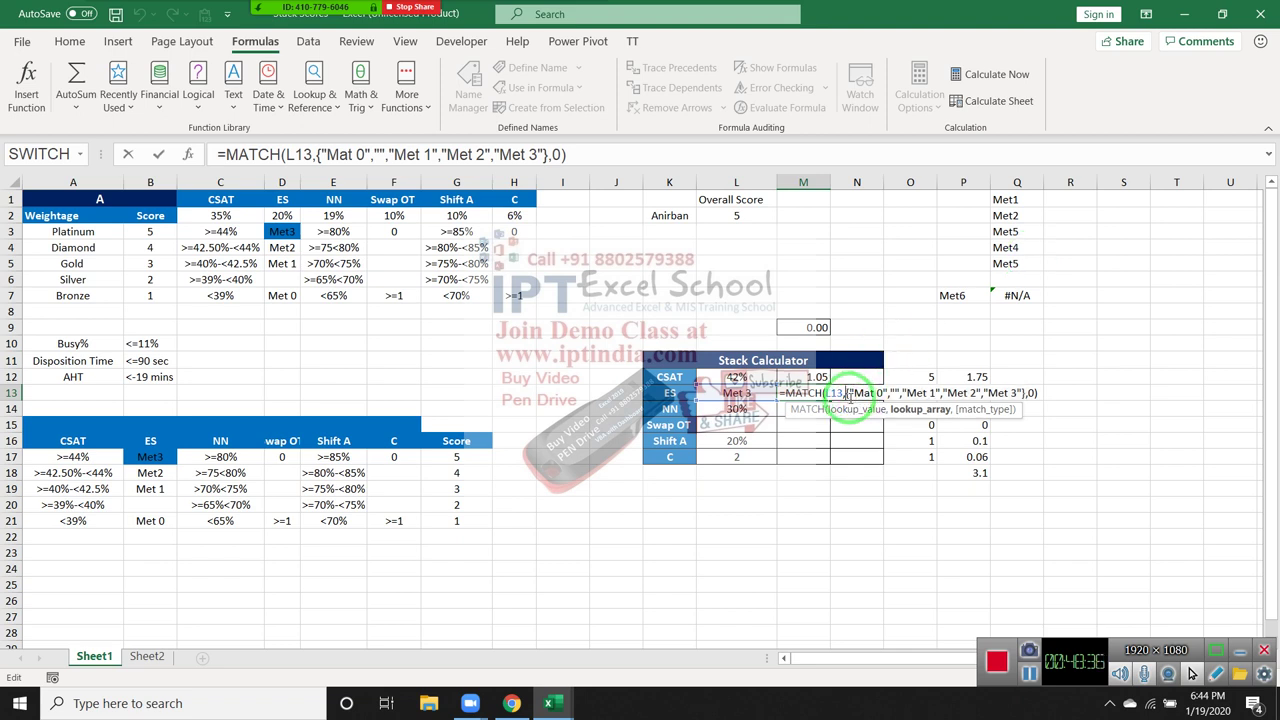
left_click(845, 394)
left_click_drag(845, 394, 1025, 392)
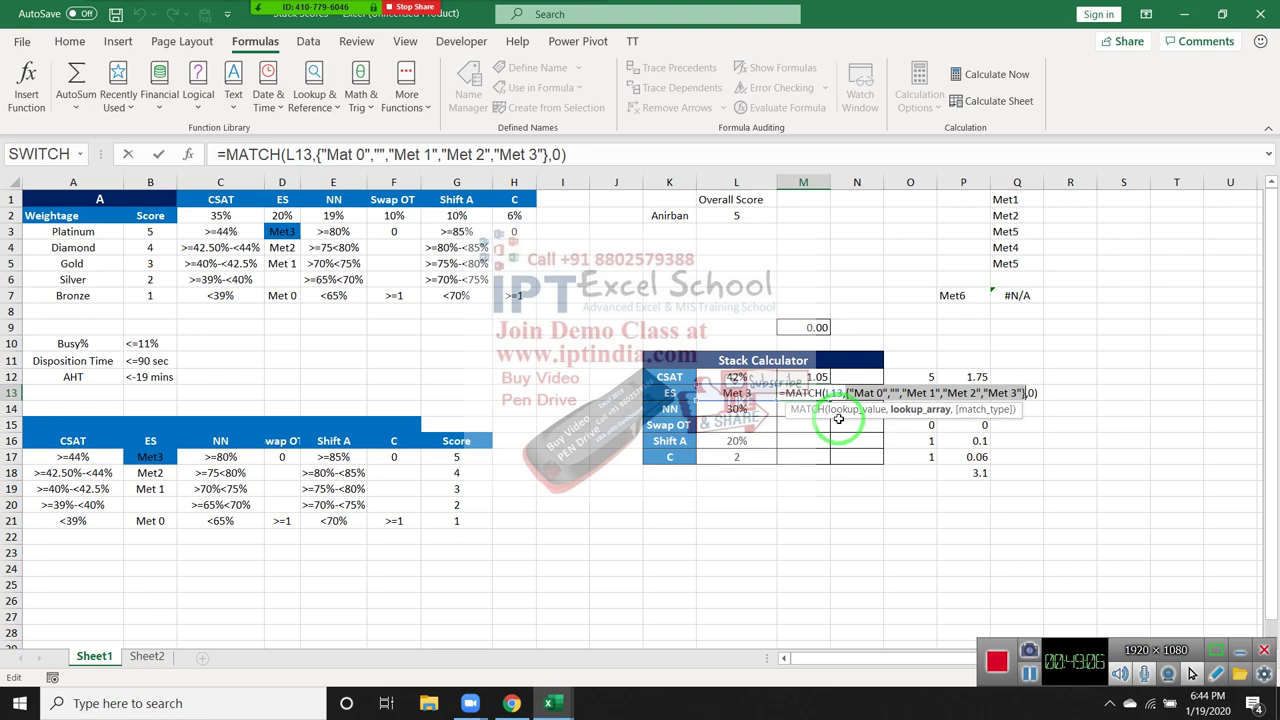
key("Return")
Step: Change the ES level in L13 from Met 3 to Met 2
key("Up")
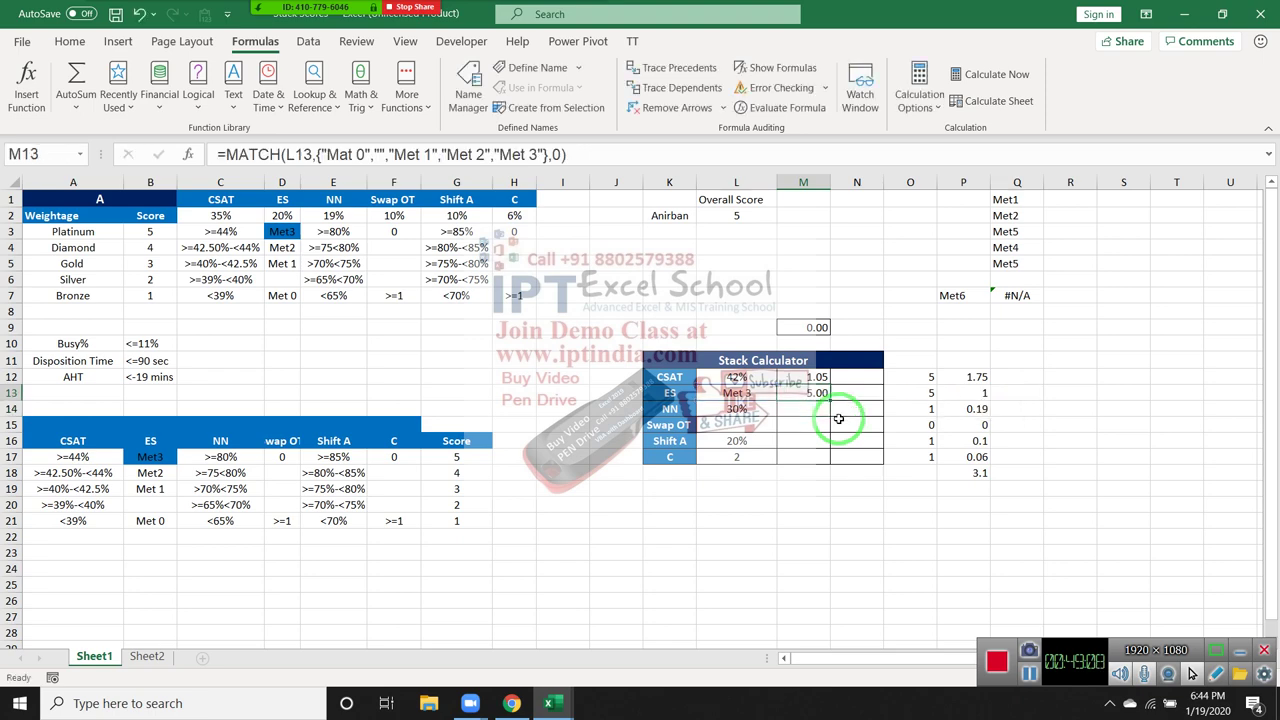
key("Down")
key("Up")
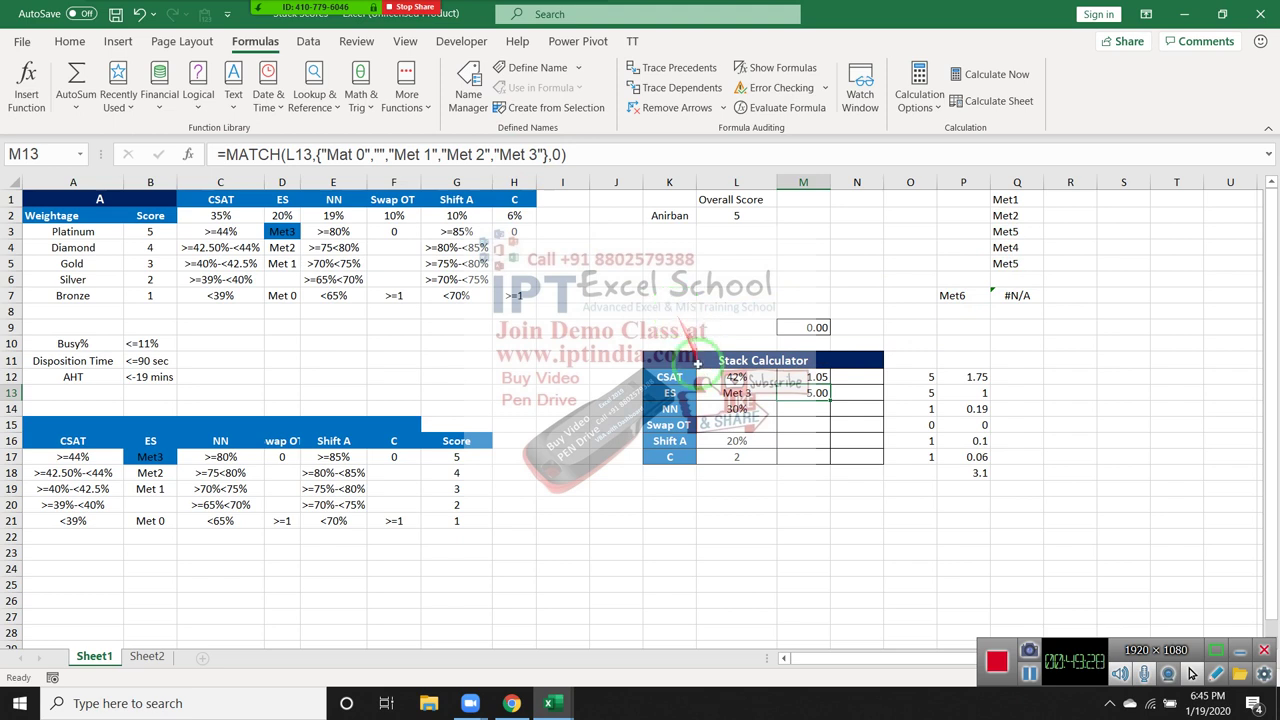
double_click(745, 393)
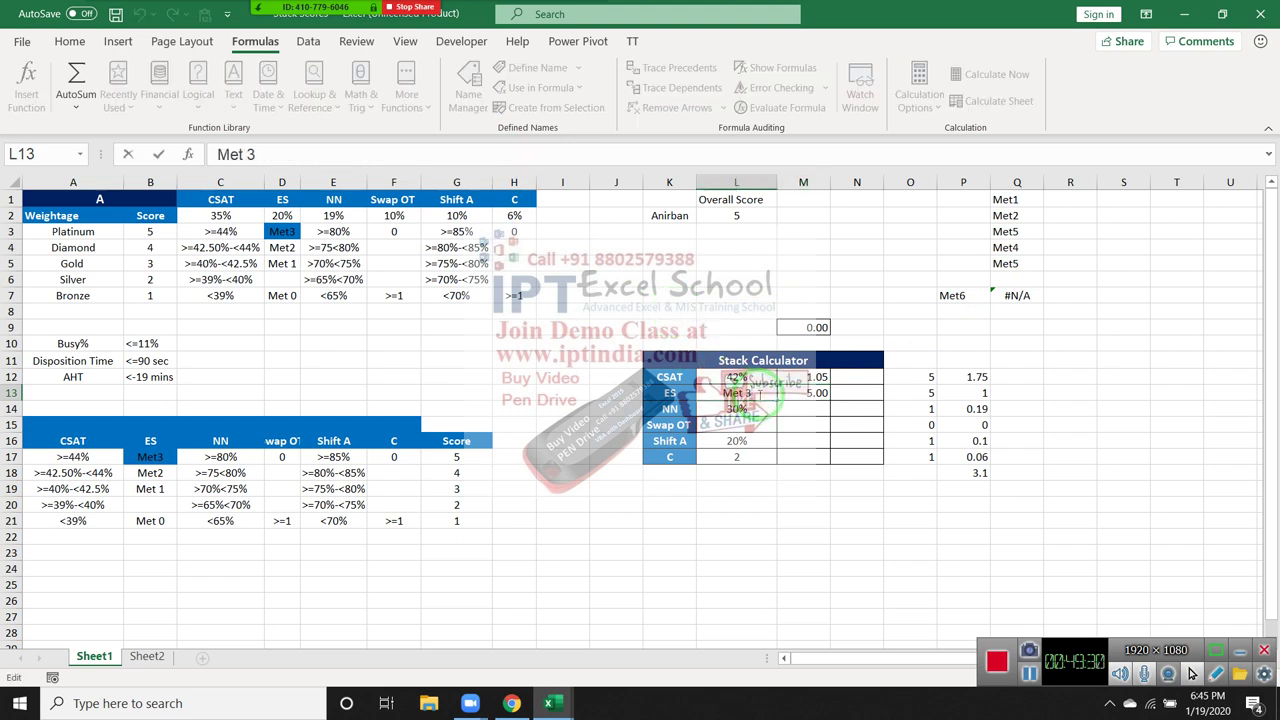
key("BackSpace")
type("2")
key("Return")
key("Up")
key("Right")
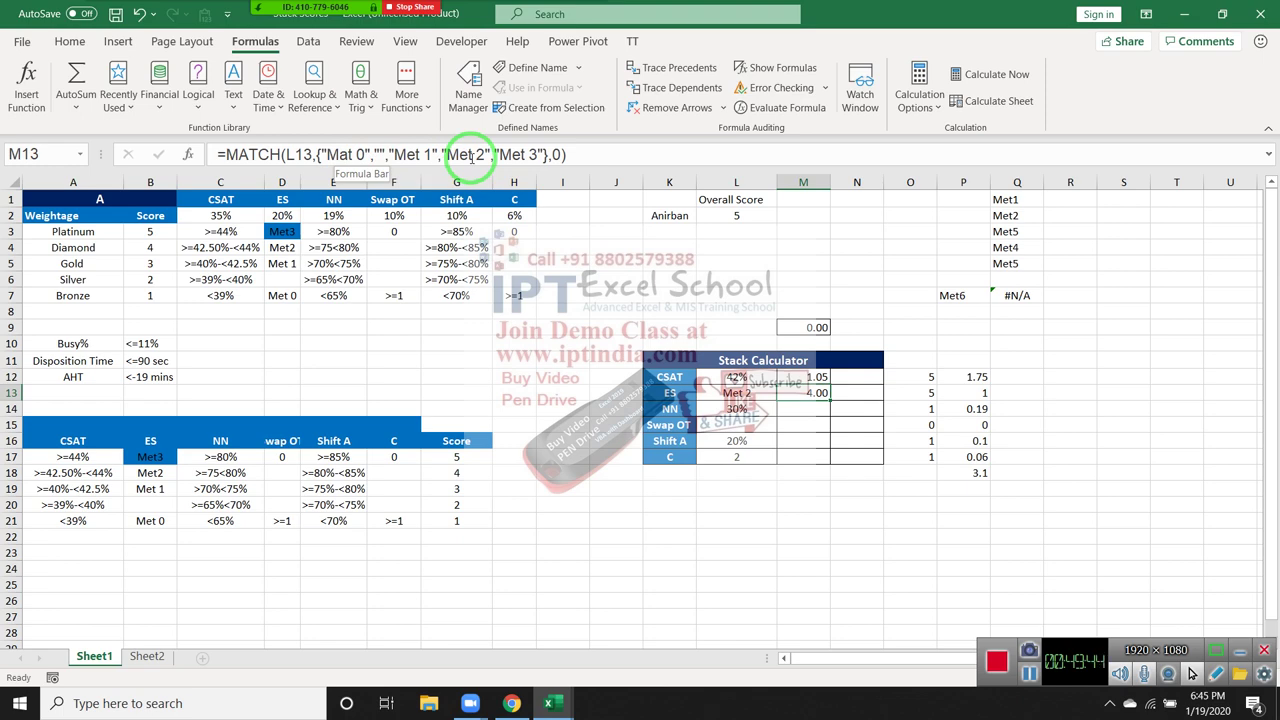
Step: Append *20% to M13's MATCH formula so the ES score becomes 0.80
left_click(654, 156)
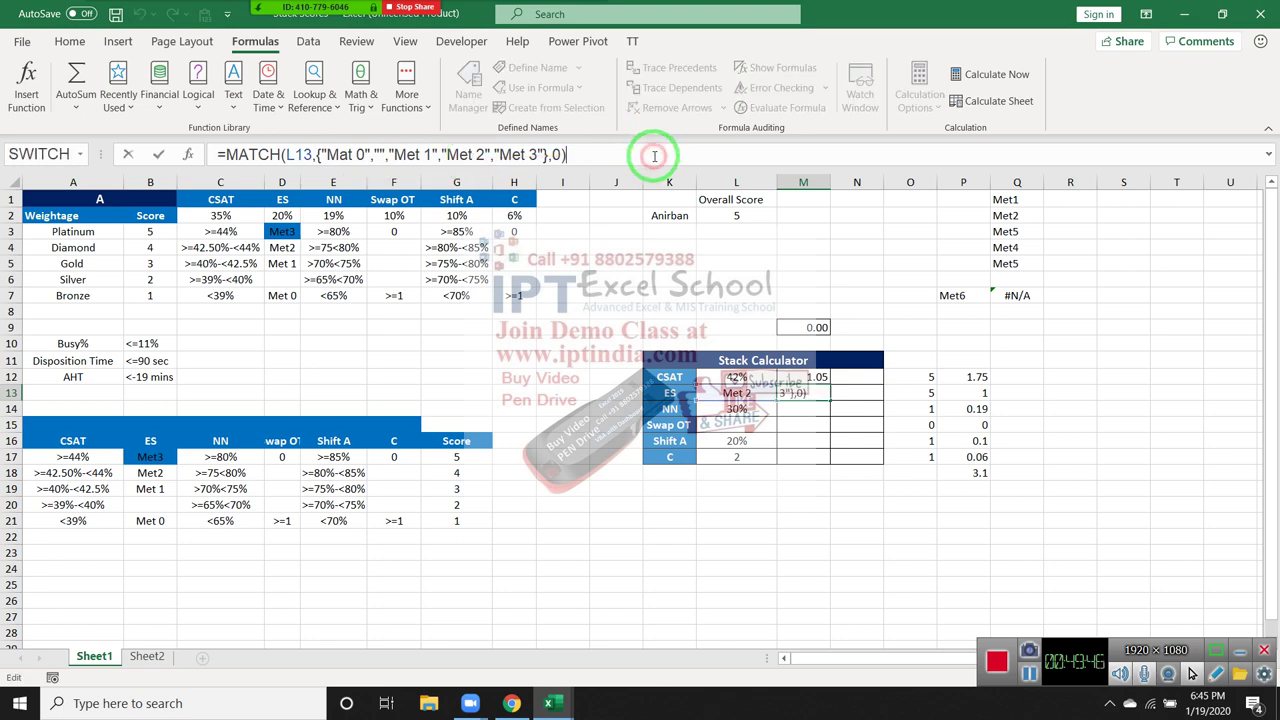
type("*")
type("52")
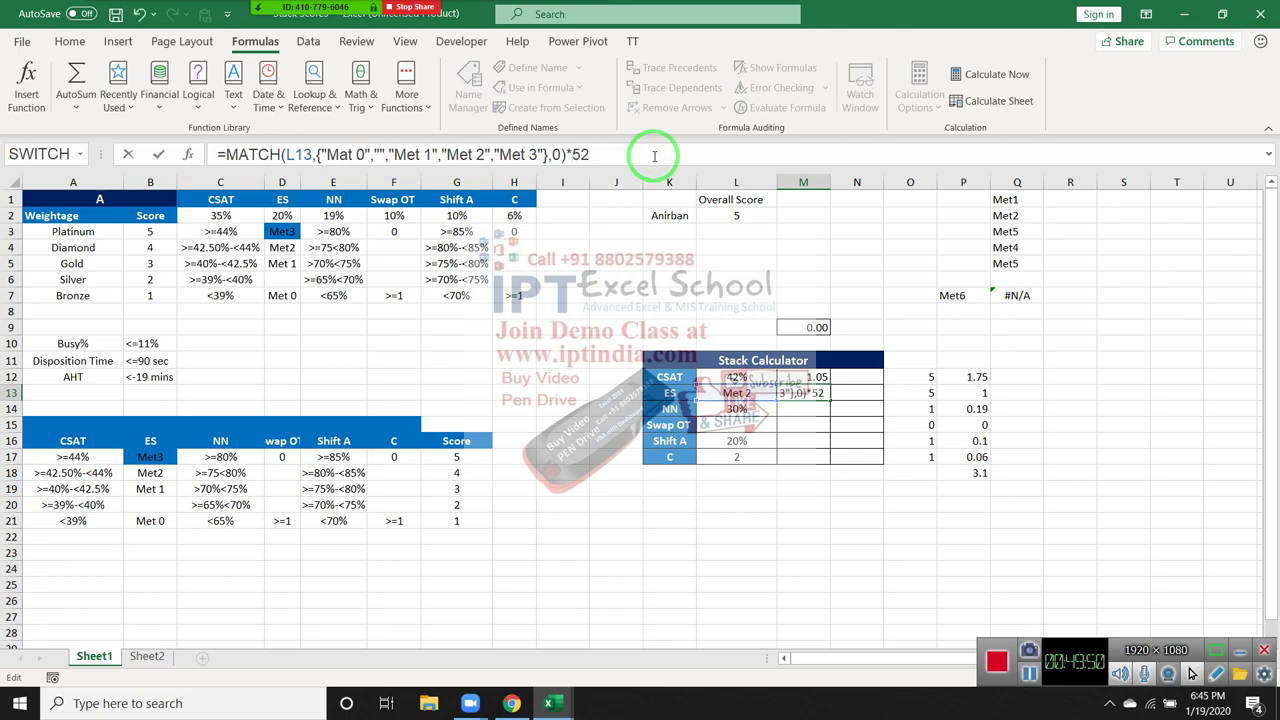
key("BackSpace")
key("BackSpace")
type("20")
type("%")
key("Return")
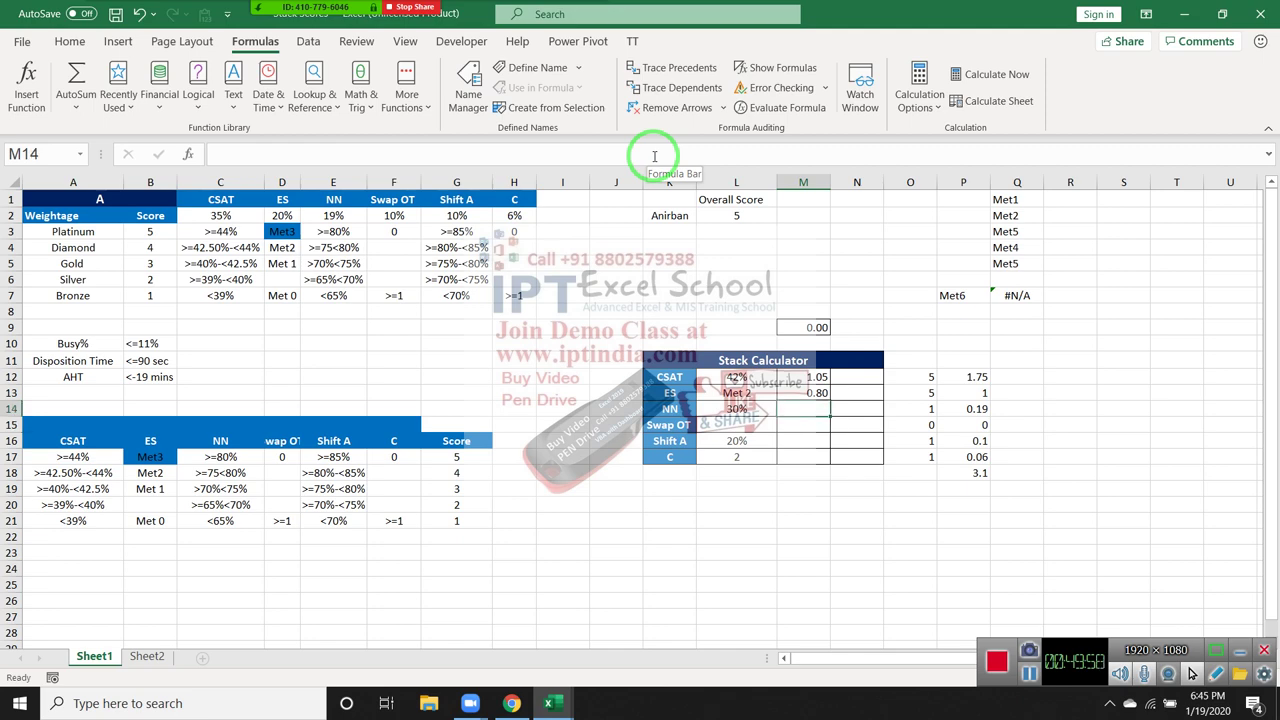
mouse_move(608, 151)
left_mouse_down()
mouse_move(320, 170)
mouse_move(790, 383)
left_mouse_up()
left_click(812, 378)
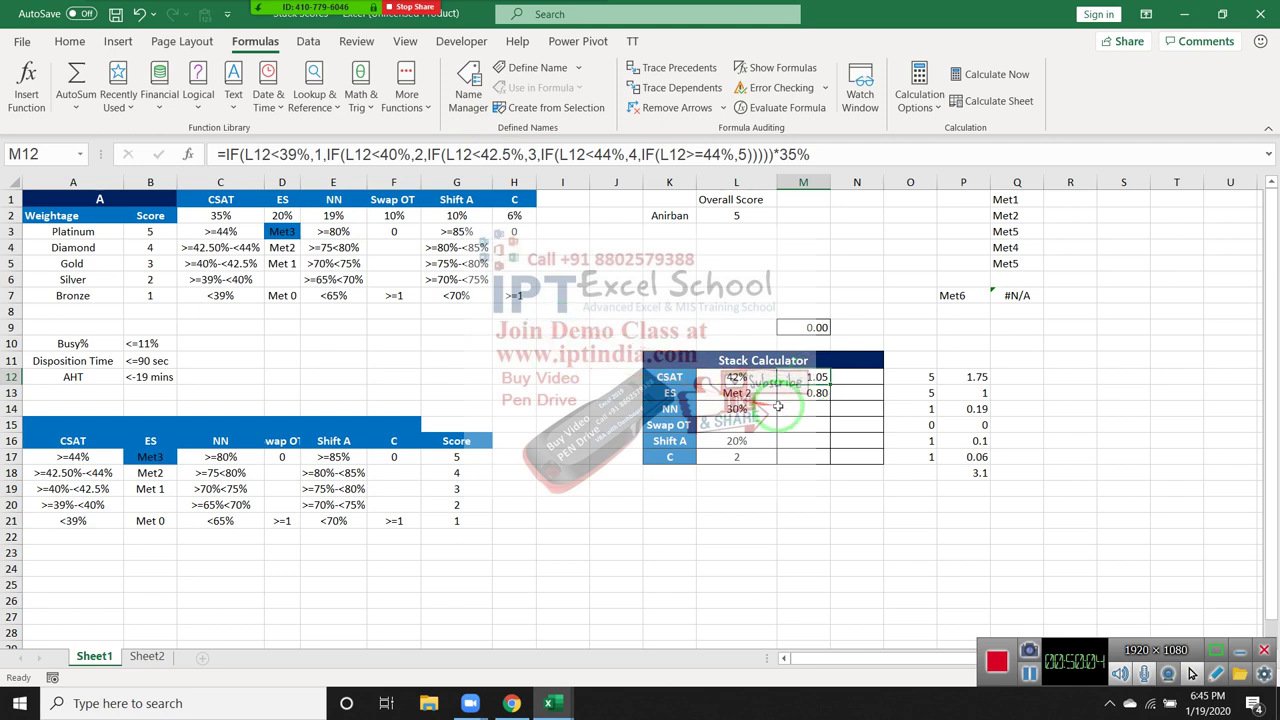
left_click(791, 408)
double_click(805, 378)
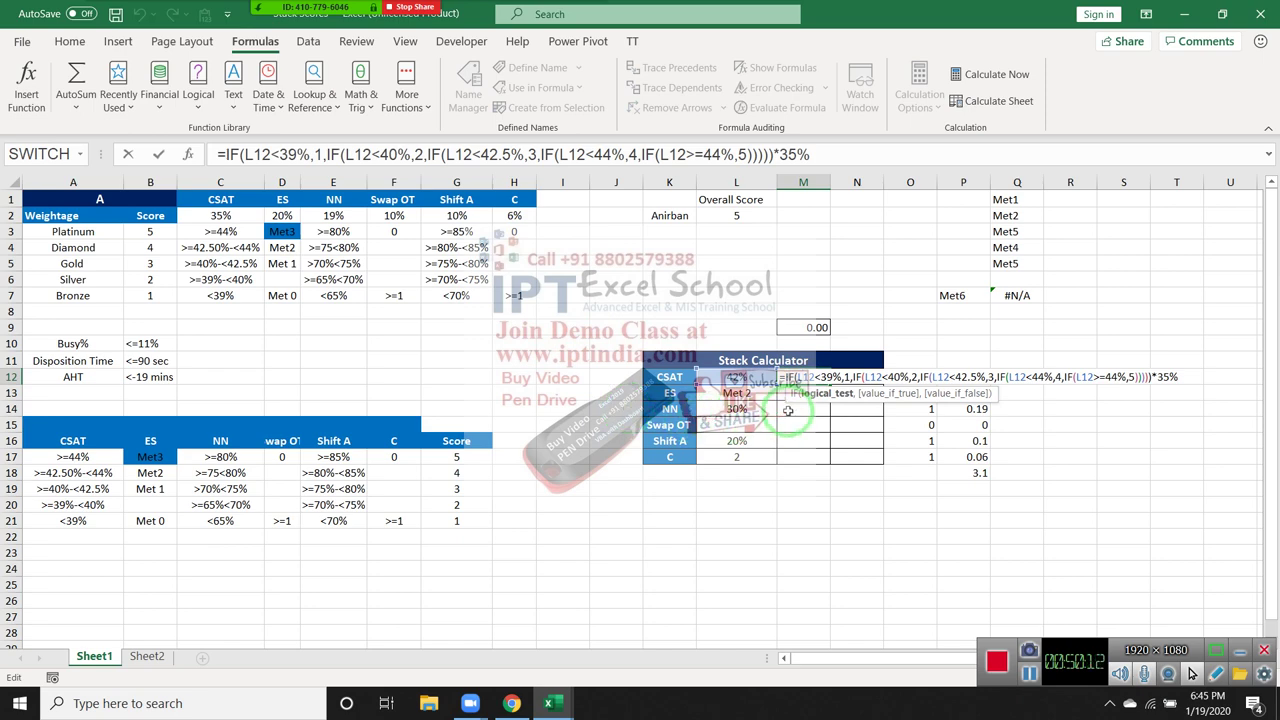
left_click(788, 410)
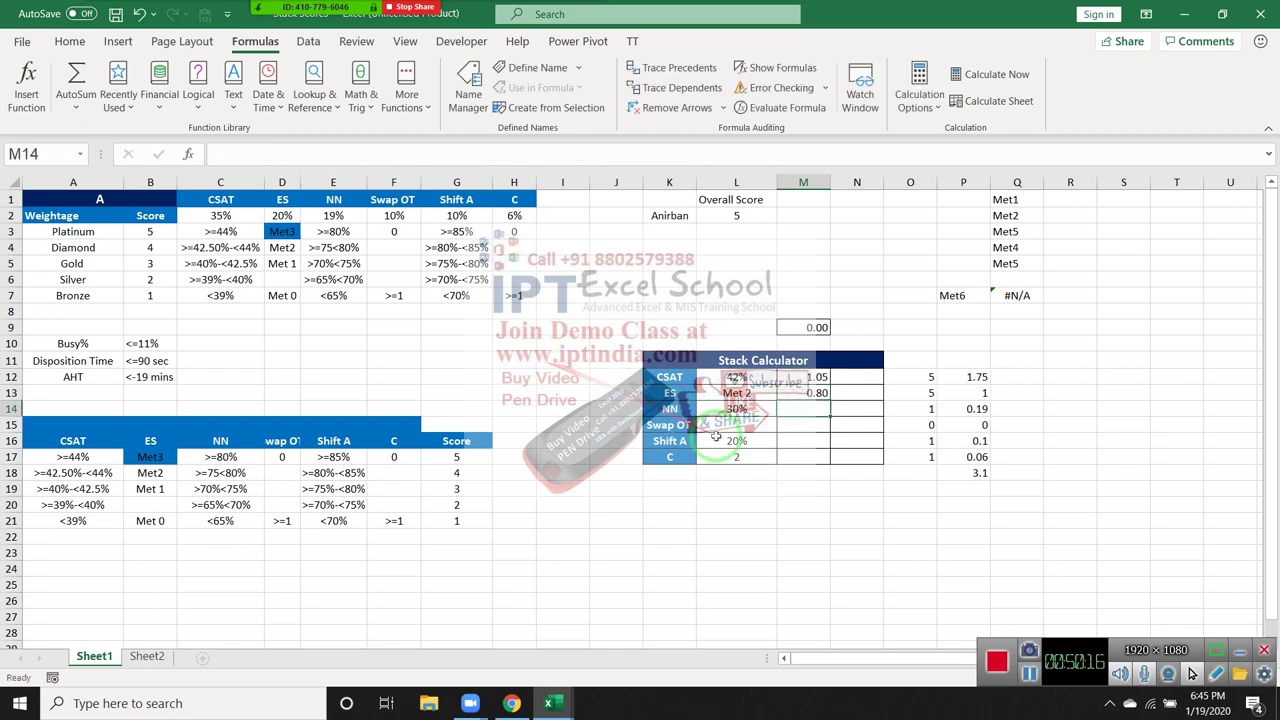
left_click(803, 393)
left_click(803, 377)
double_click(803, 377)
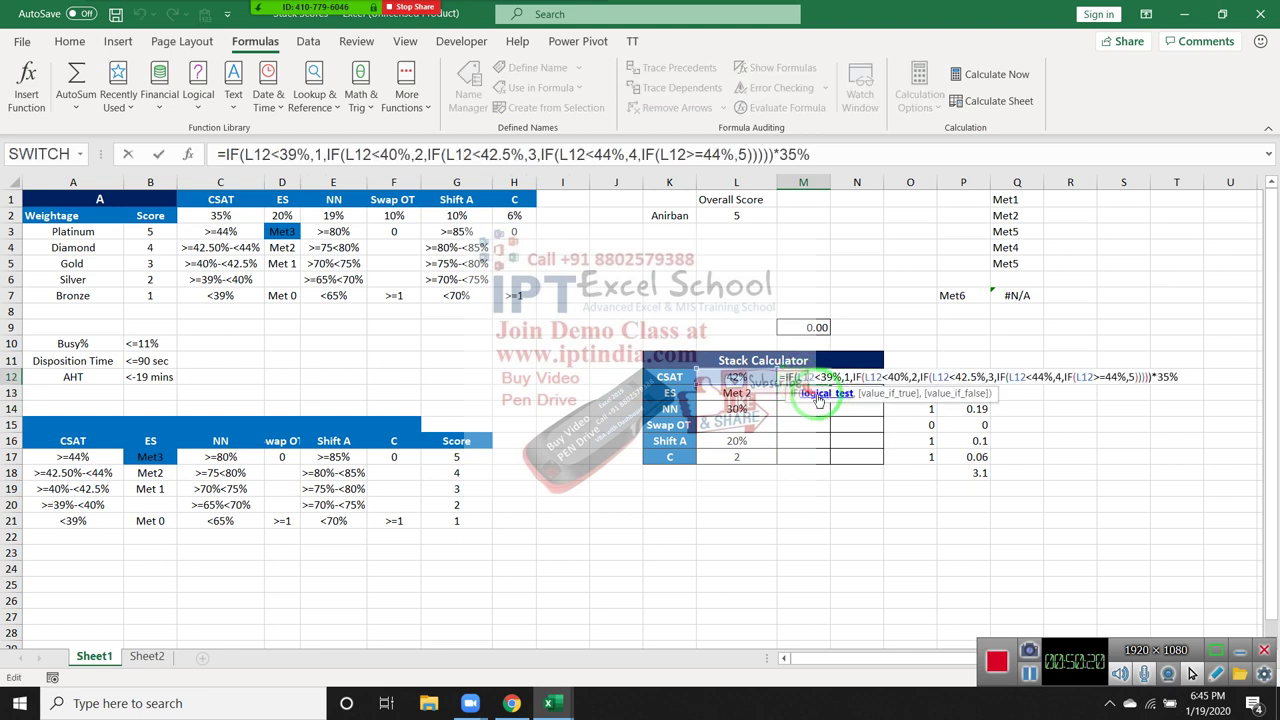
key("ctrl+Return")
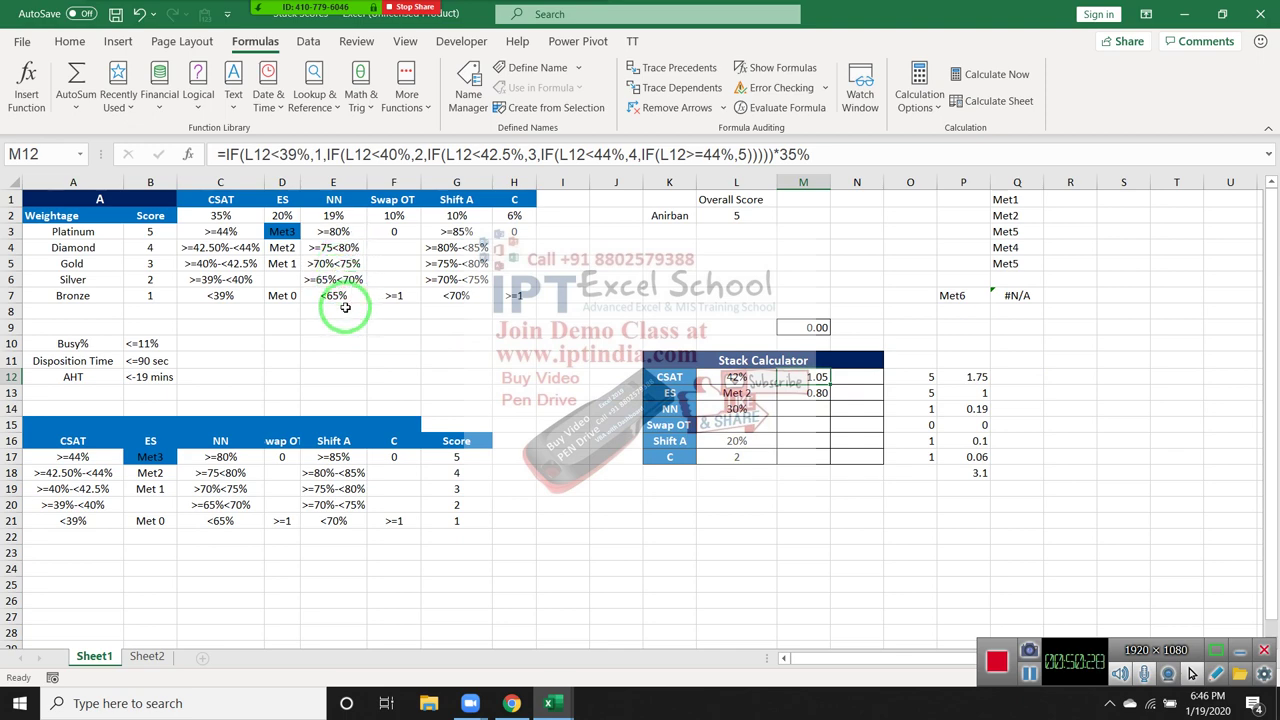
left_click(808, 409)
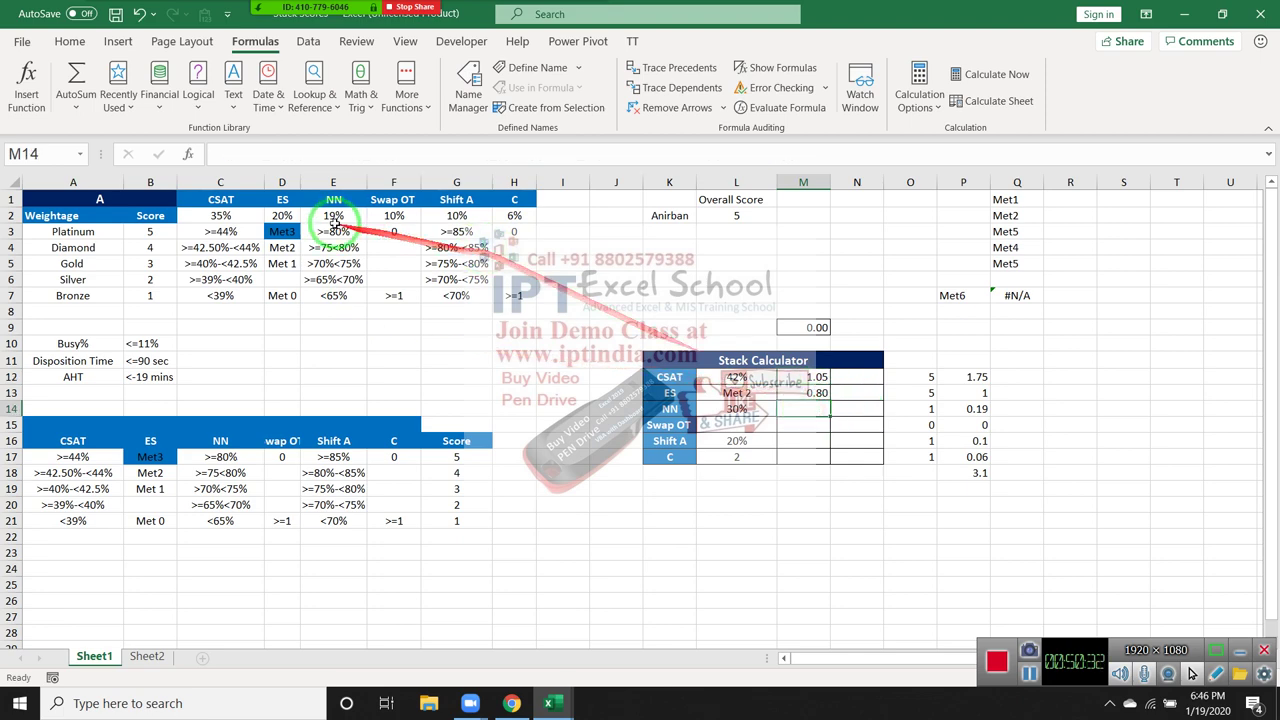
left_click_drag(333, 215, 340, 296)
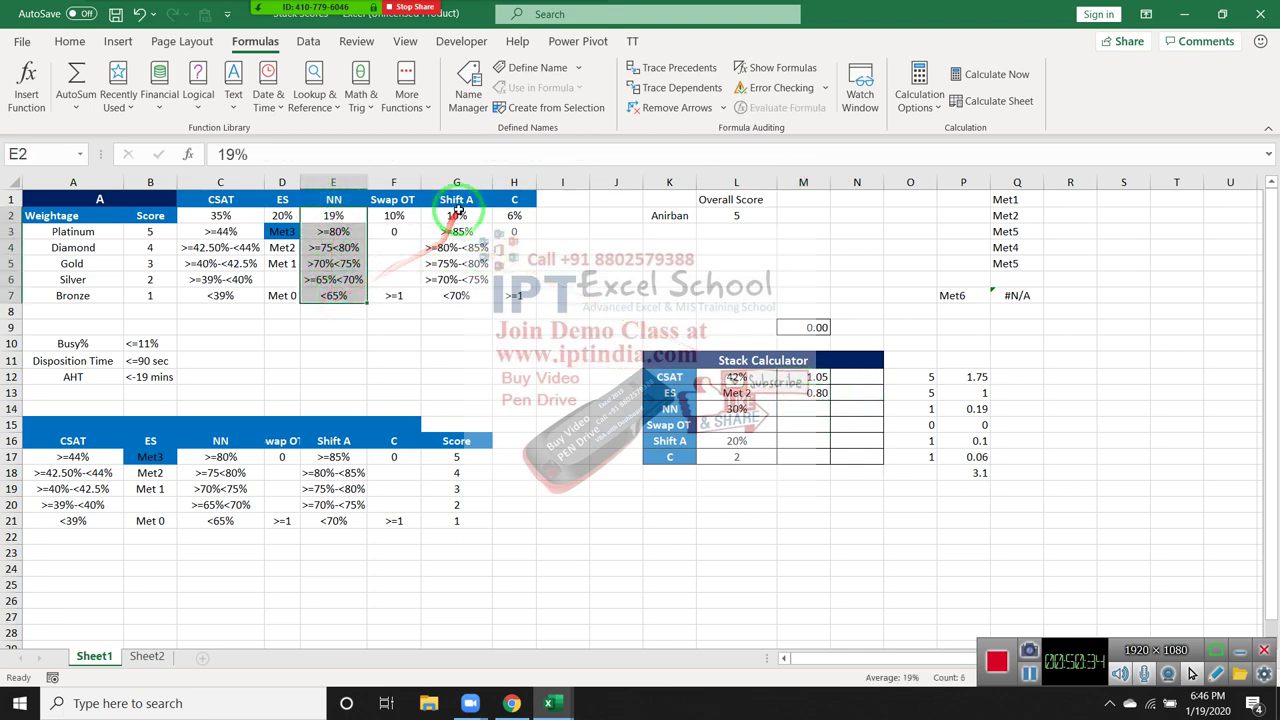
left_click_drag(456, 215, 449, 296)
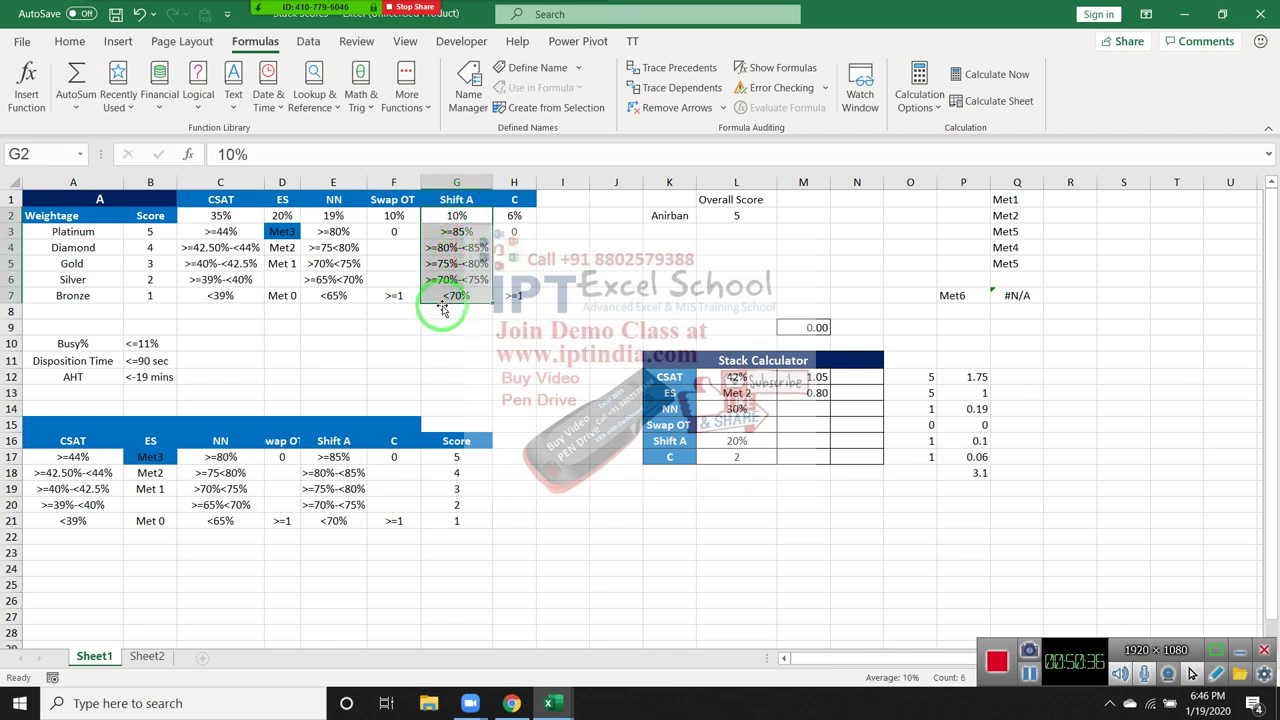
left_click(676, 425)
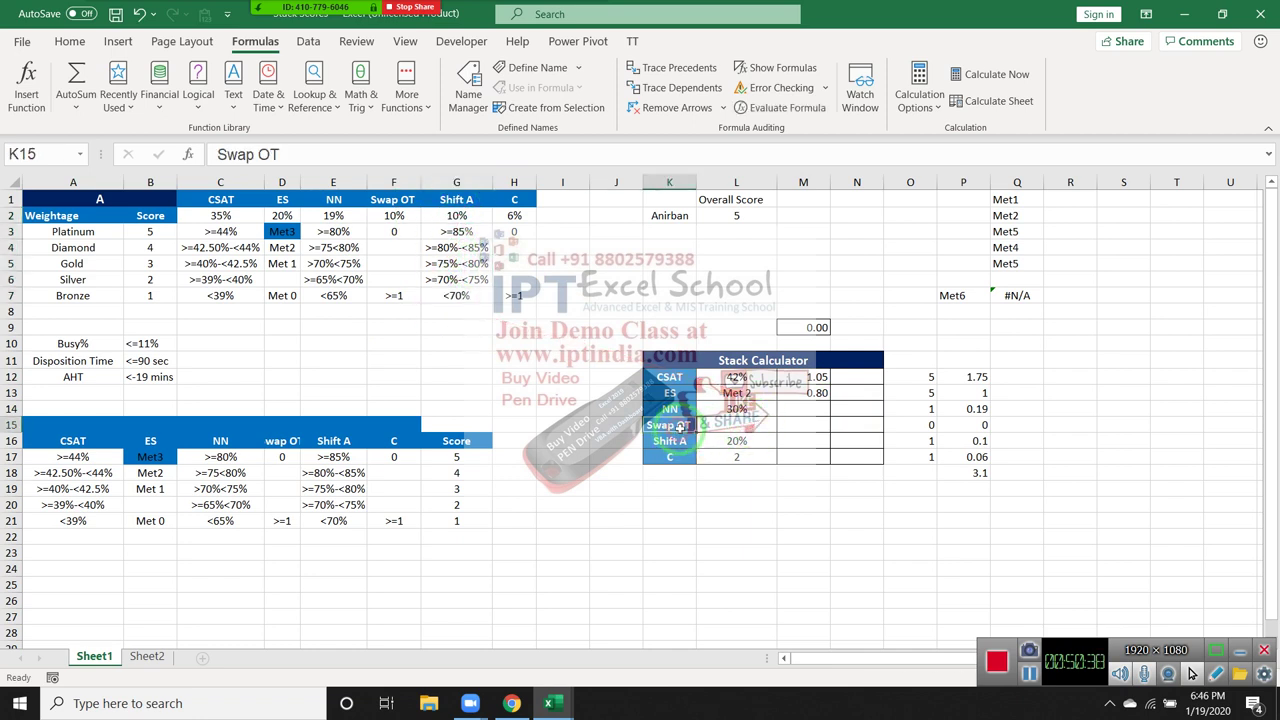
left_click(798, 425)
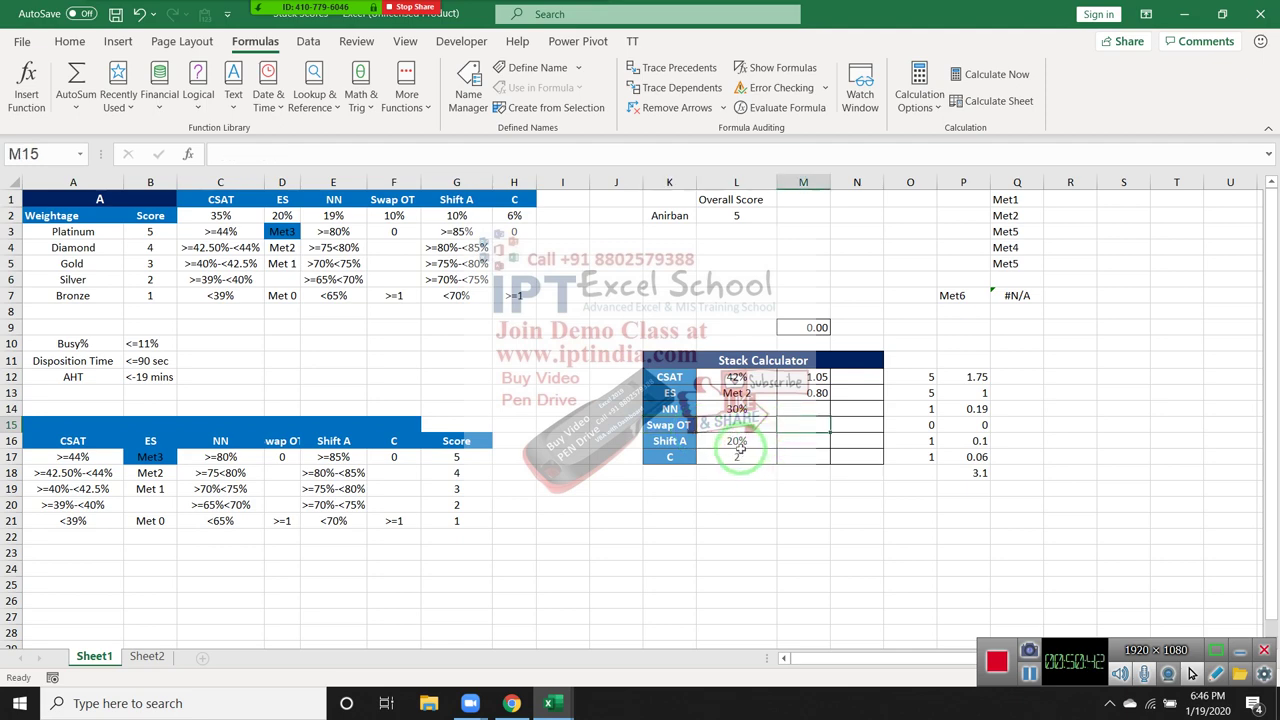
left_click(392, 236)
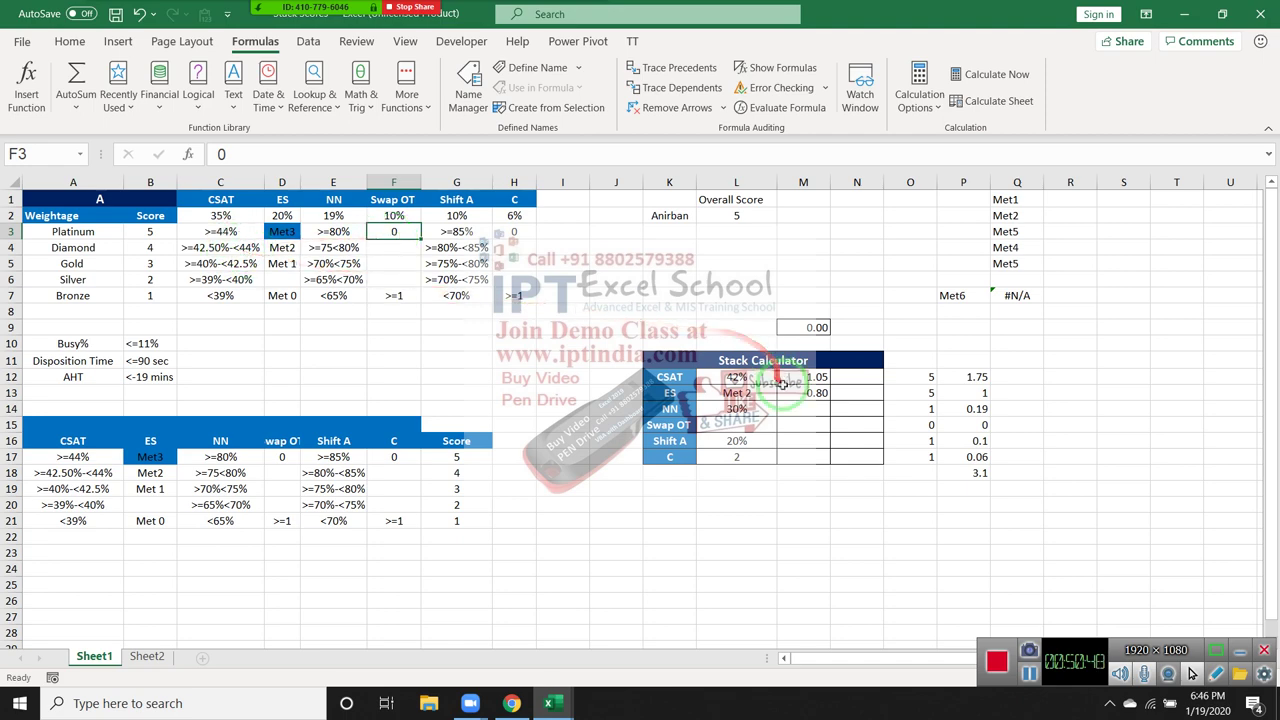
left_click(802, 428)
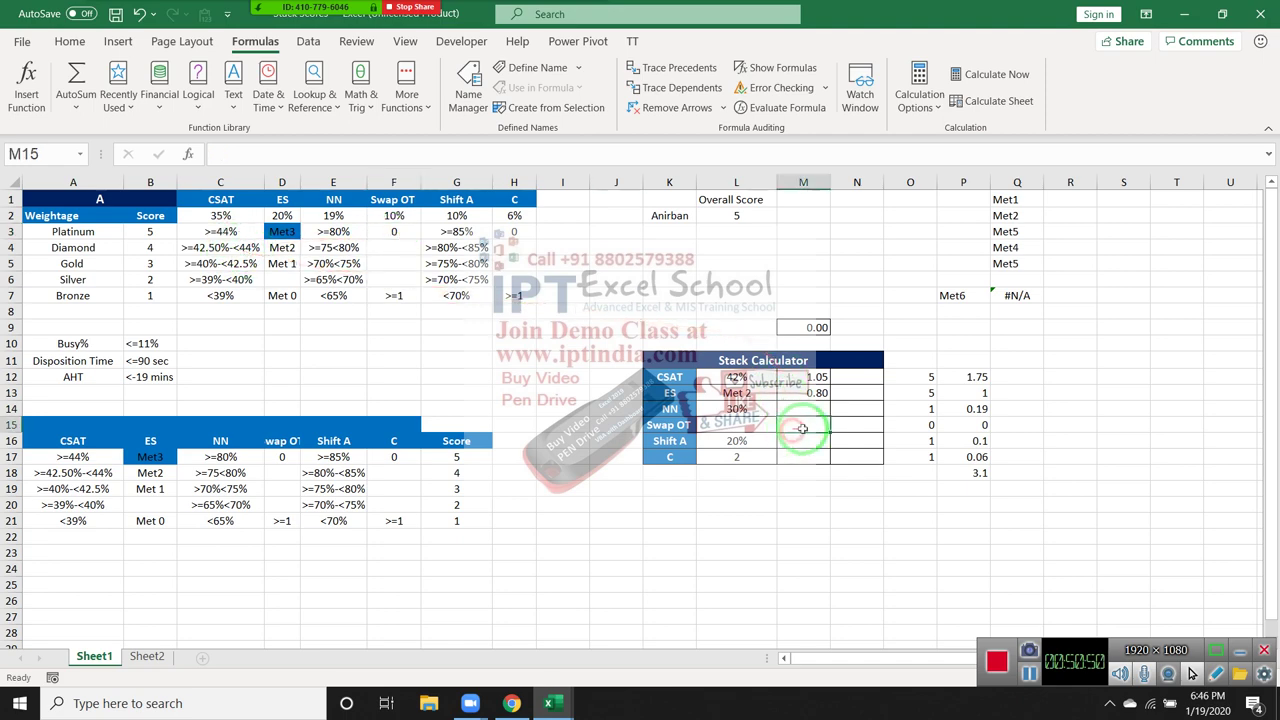
type("=")
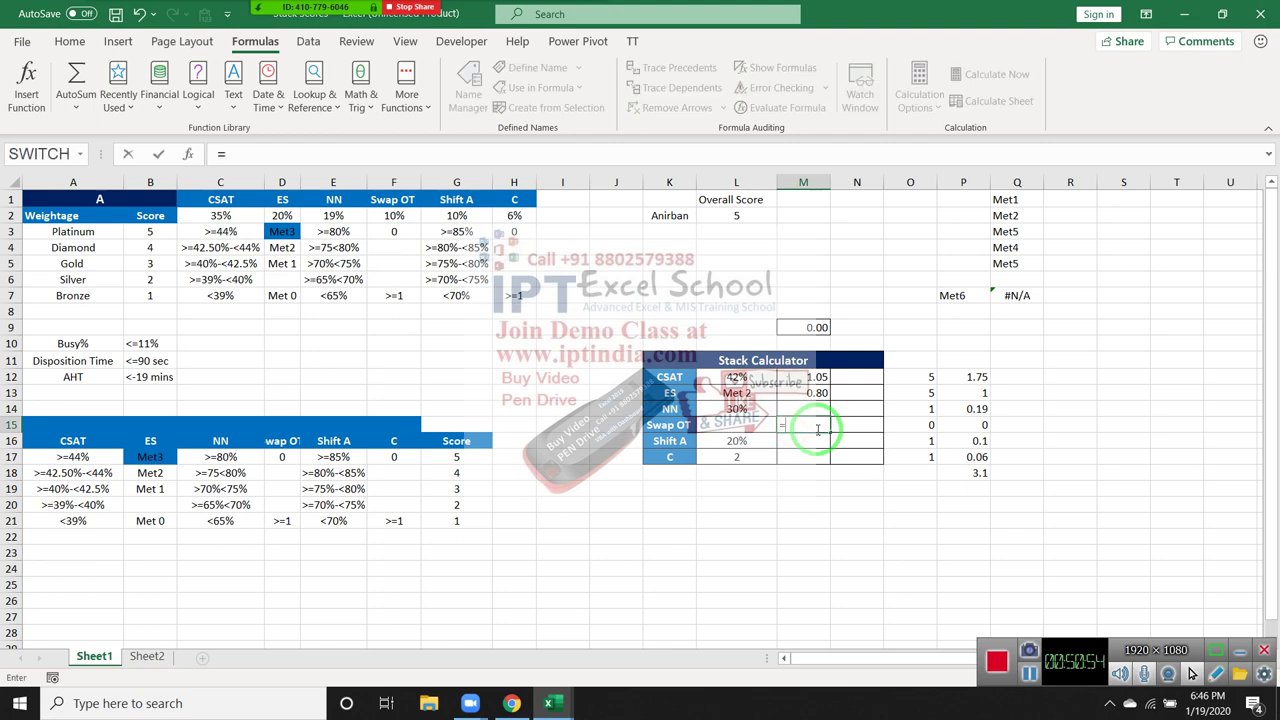
Step: Enter =L15=0 in M15, test it with a 0 in L15, then clear L15
key("Left")
type("=")
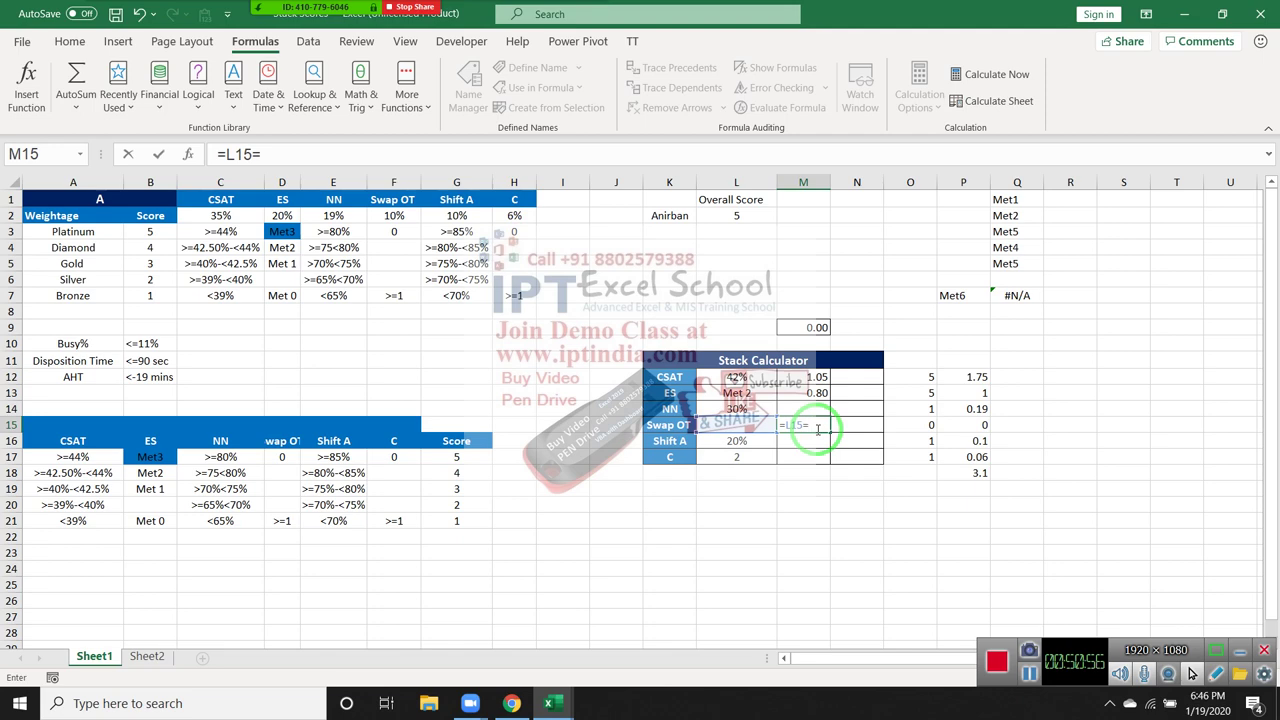
type("0")
key("Left")
type("0")
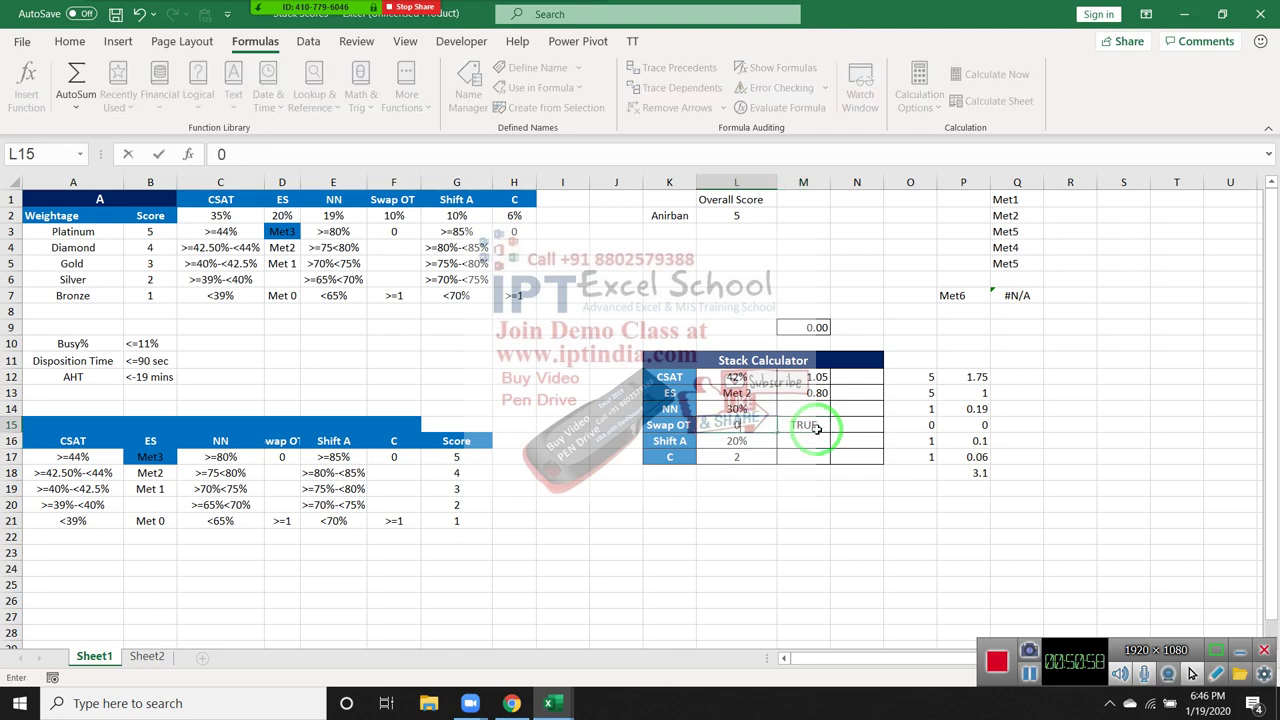
key("Return")
key("Up")
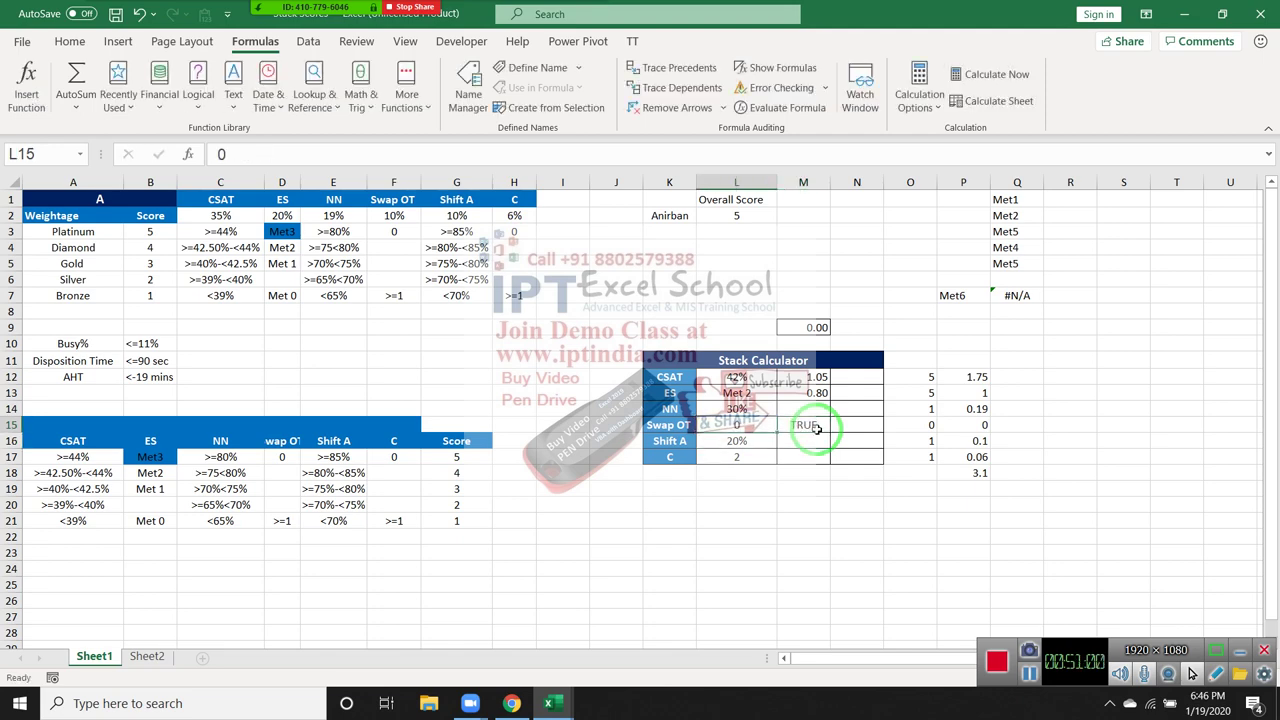
key("Delete")
left_click(816, 428)
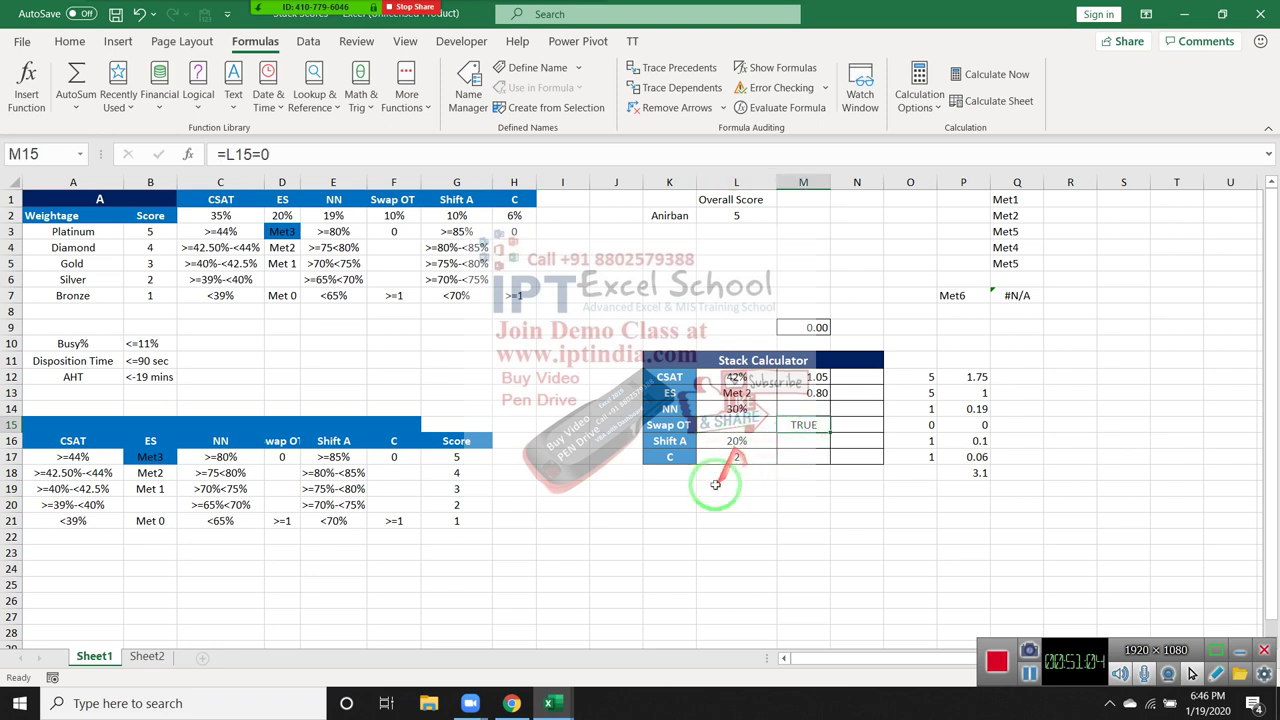
left_click(586, 517)
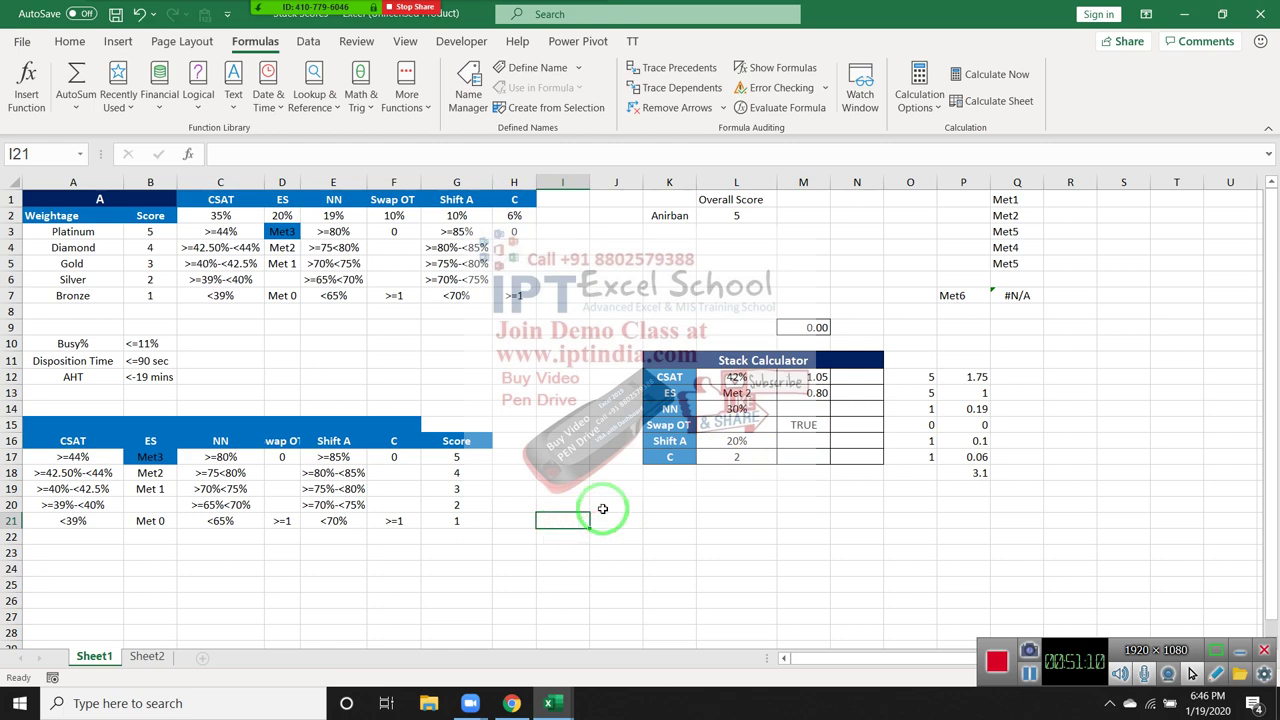
Step: Put 0 in I21 and enter =I21=J21 in I22, which returns TRUE
type("0")
key("Return")
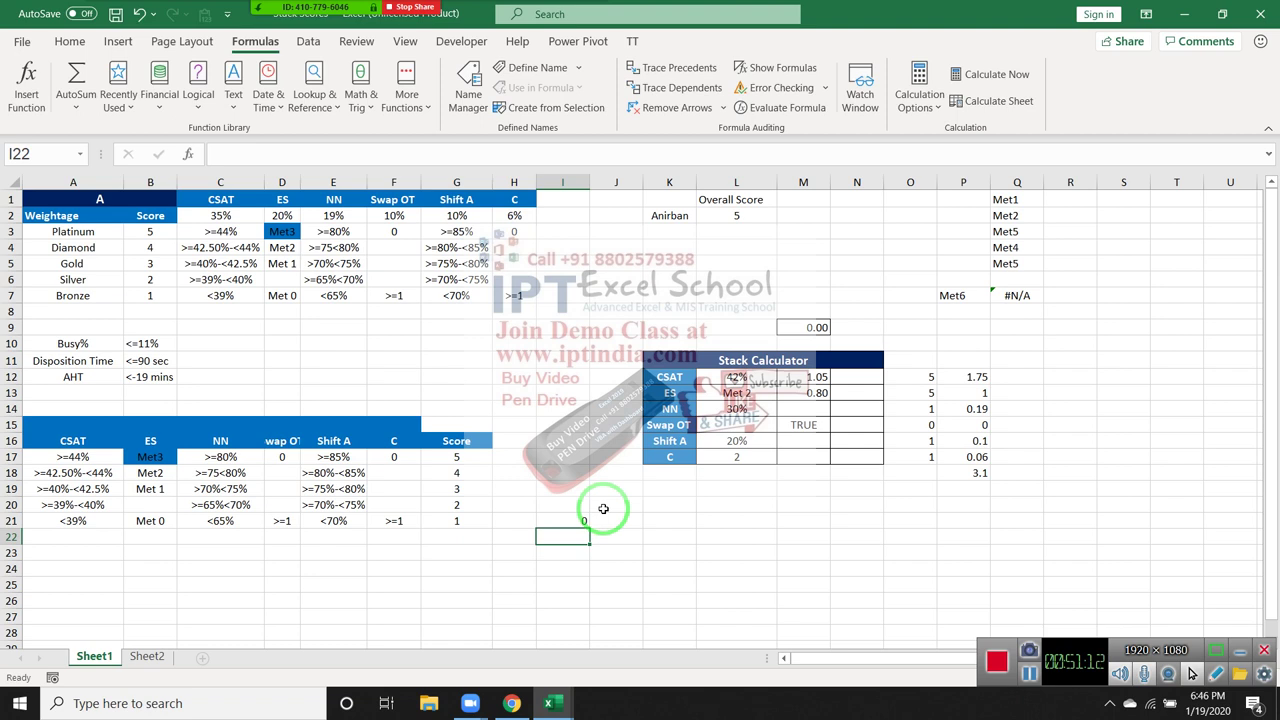
type("=")
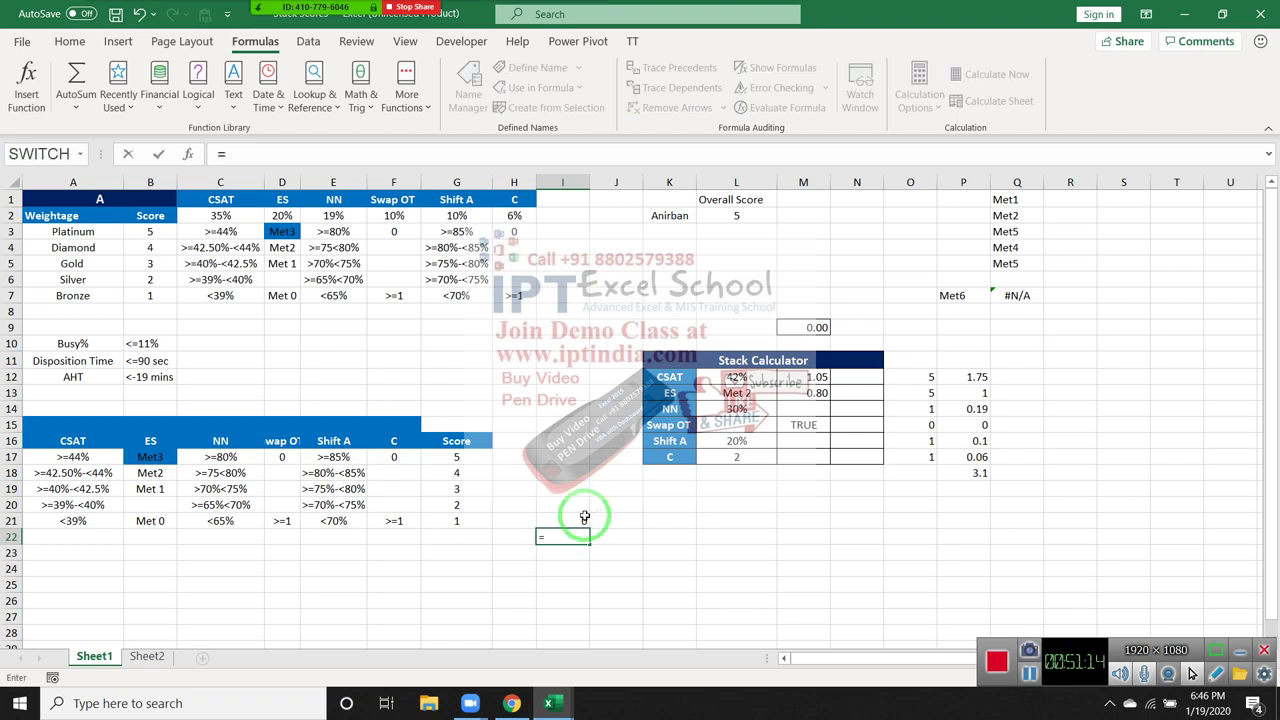
left_click(585, 520)
type("=")
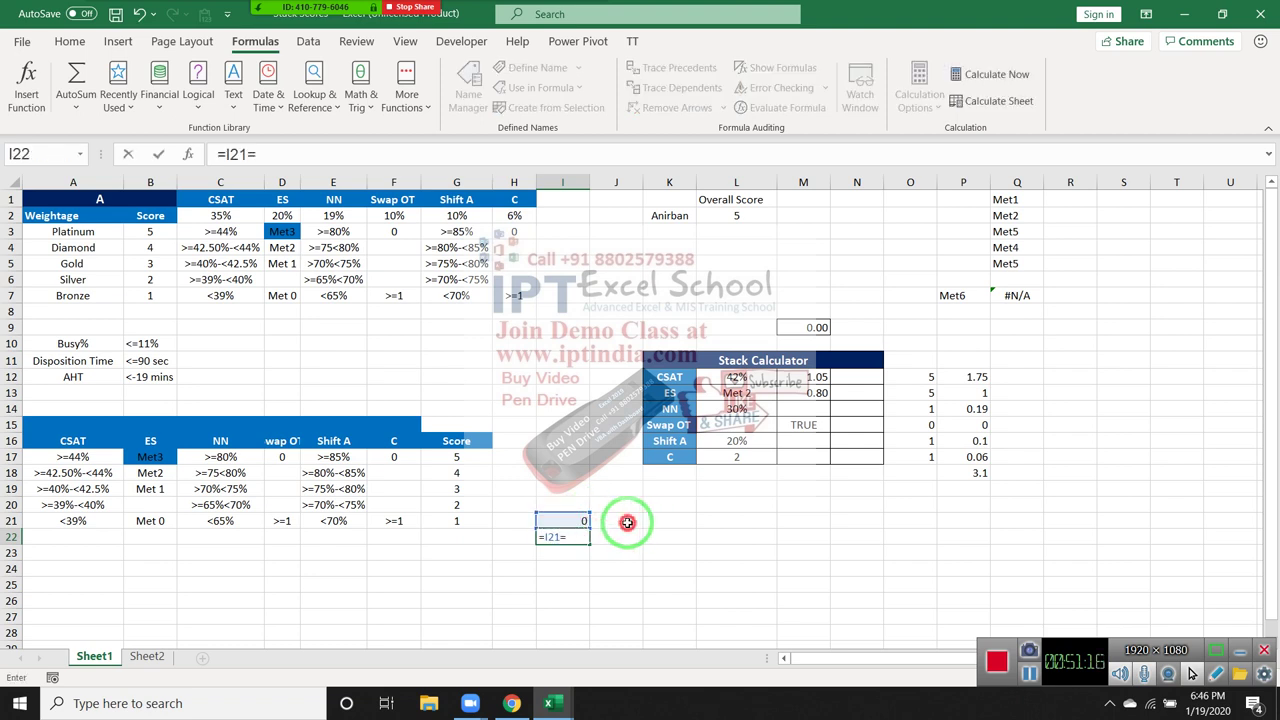
left_click(634, 520)
key("Return")
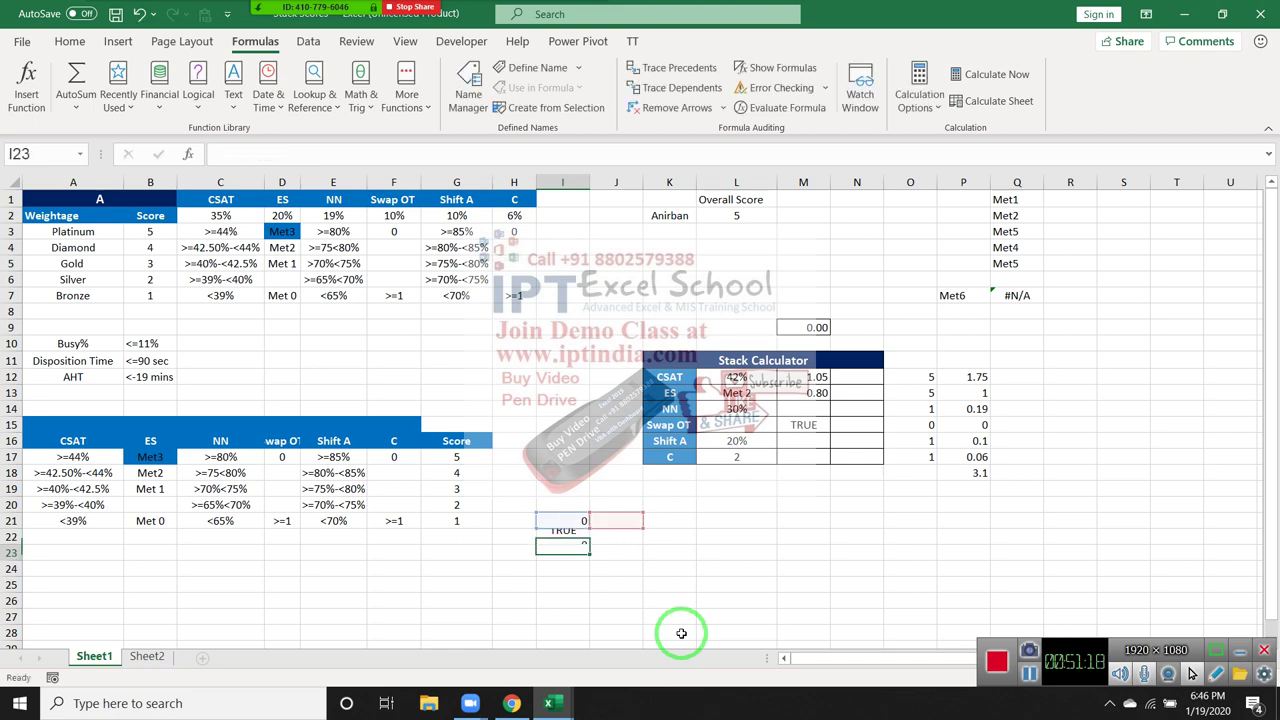
key("Up")
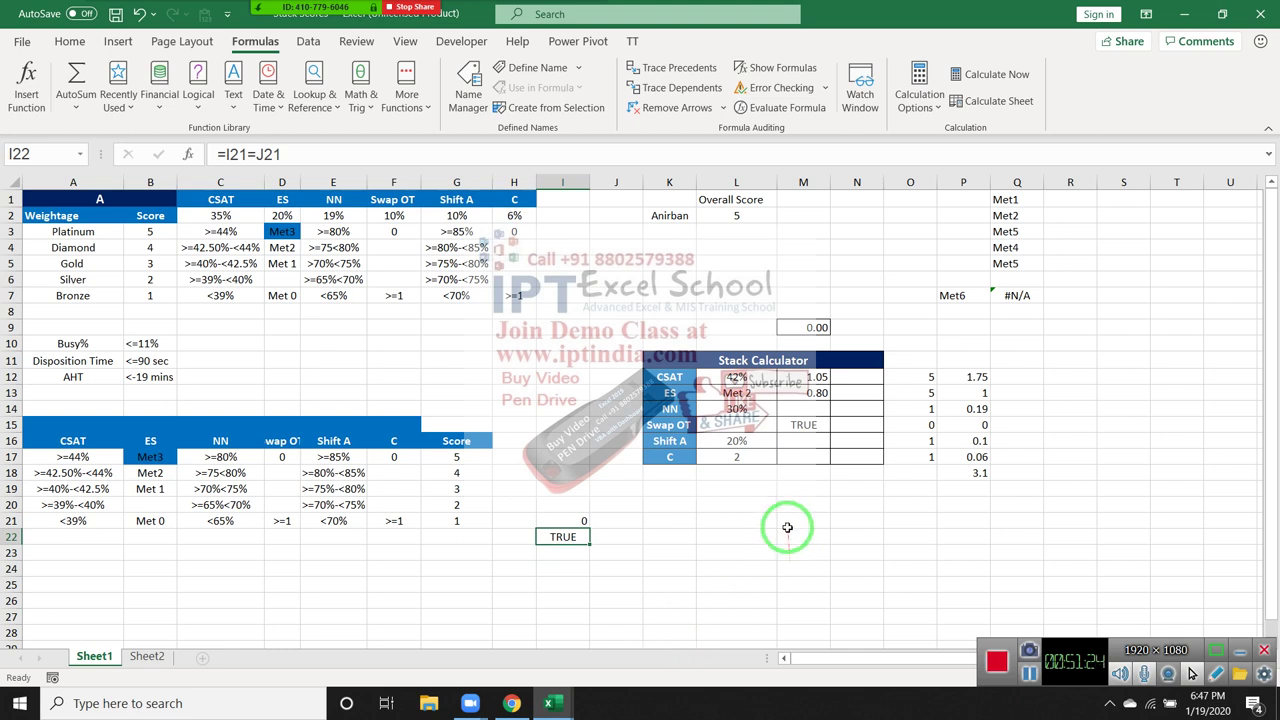
left_click(803, 425)
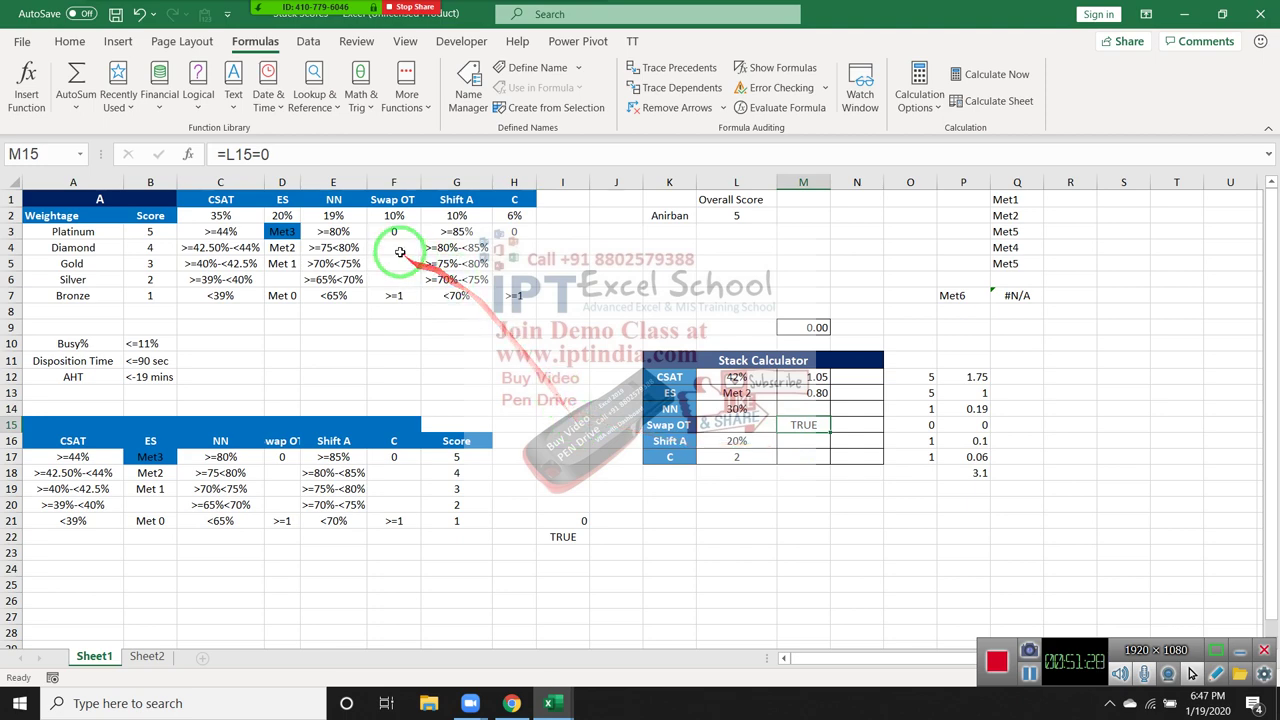
Step: Replace M15's formula with =EXACT(L15,0), fixing the too-few-arguments error
left_click_drag(396, 249, 396, 273)
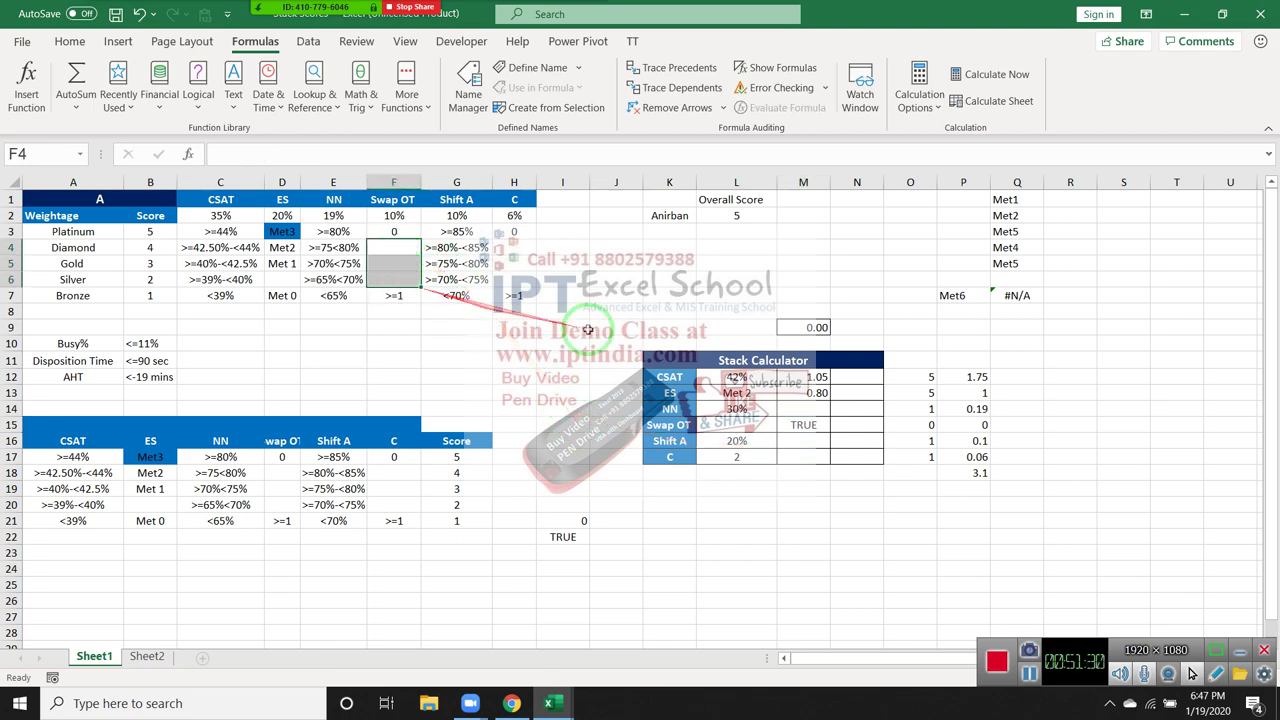
left_click(801, 420)
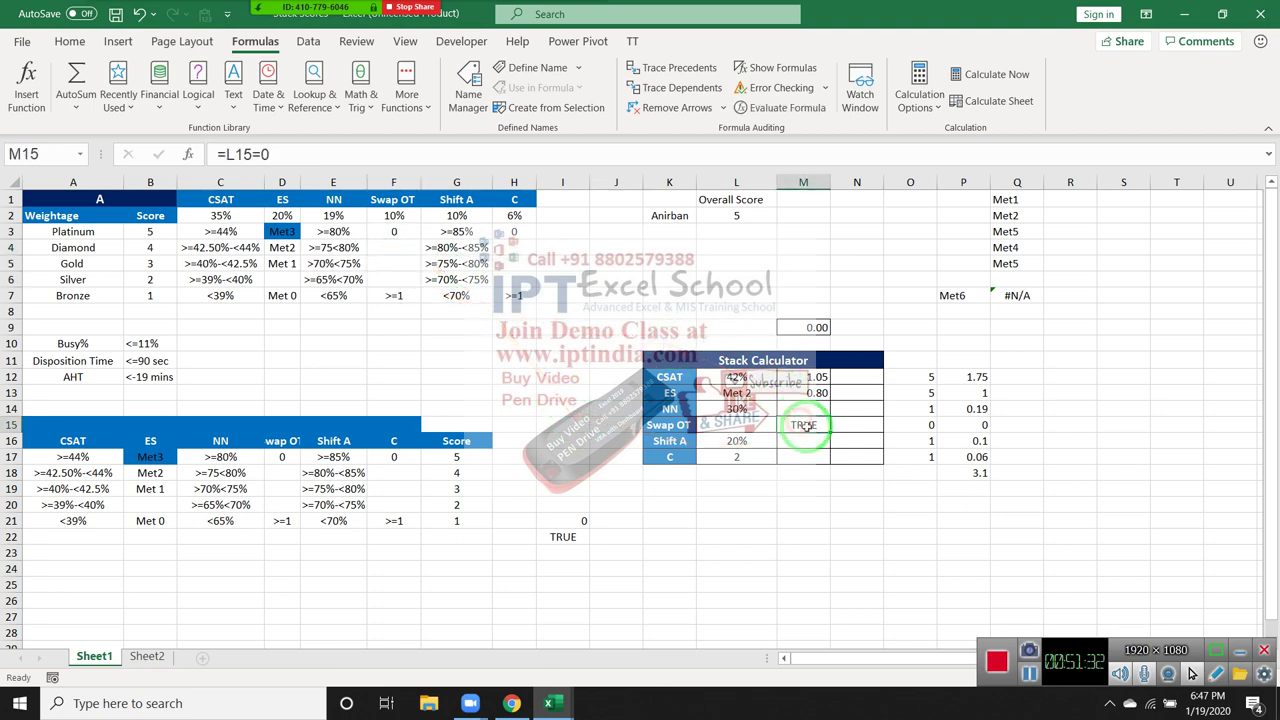
type("=")
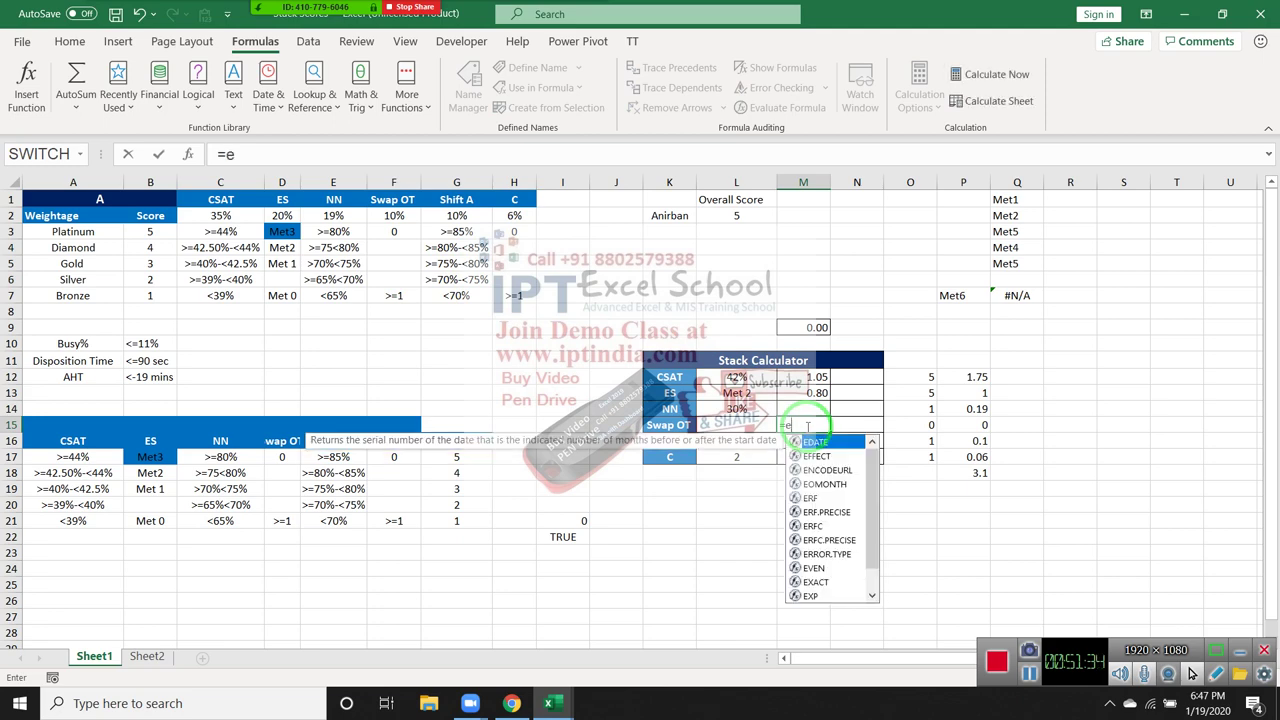
type("exa")
key("Tab")
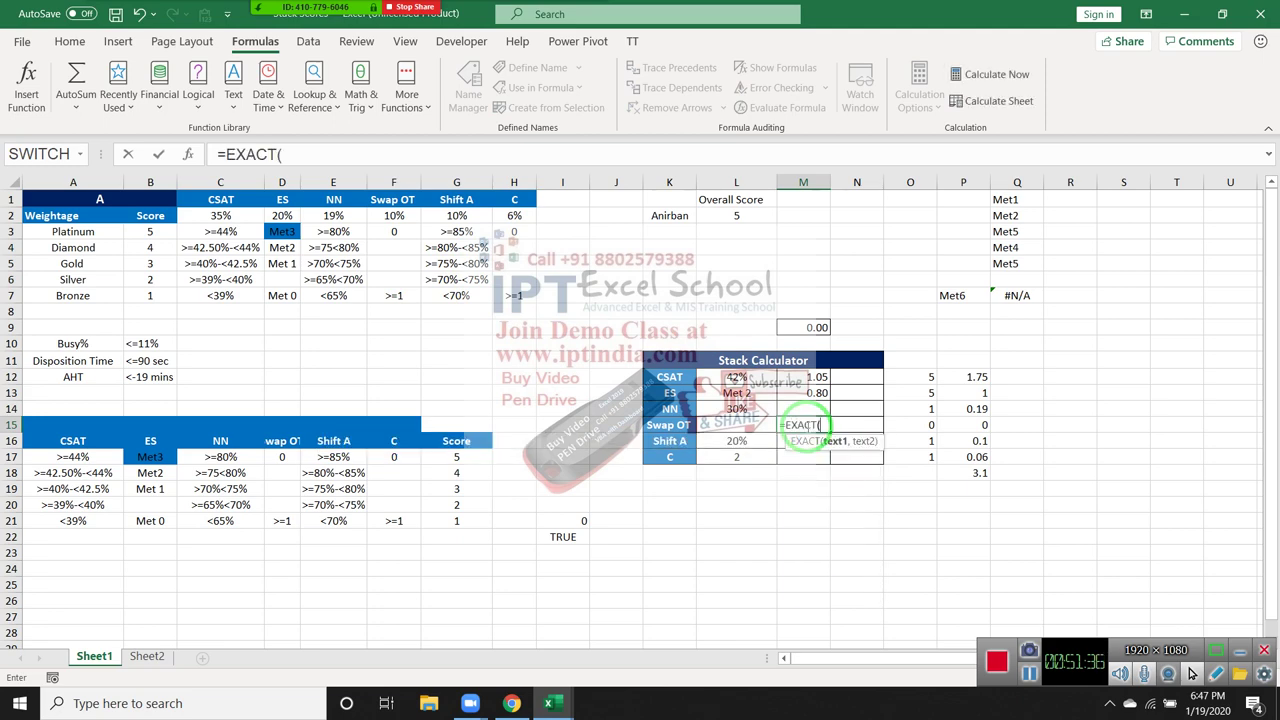
key("Left")
type("=0")
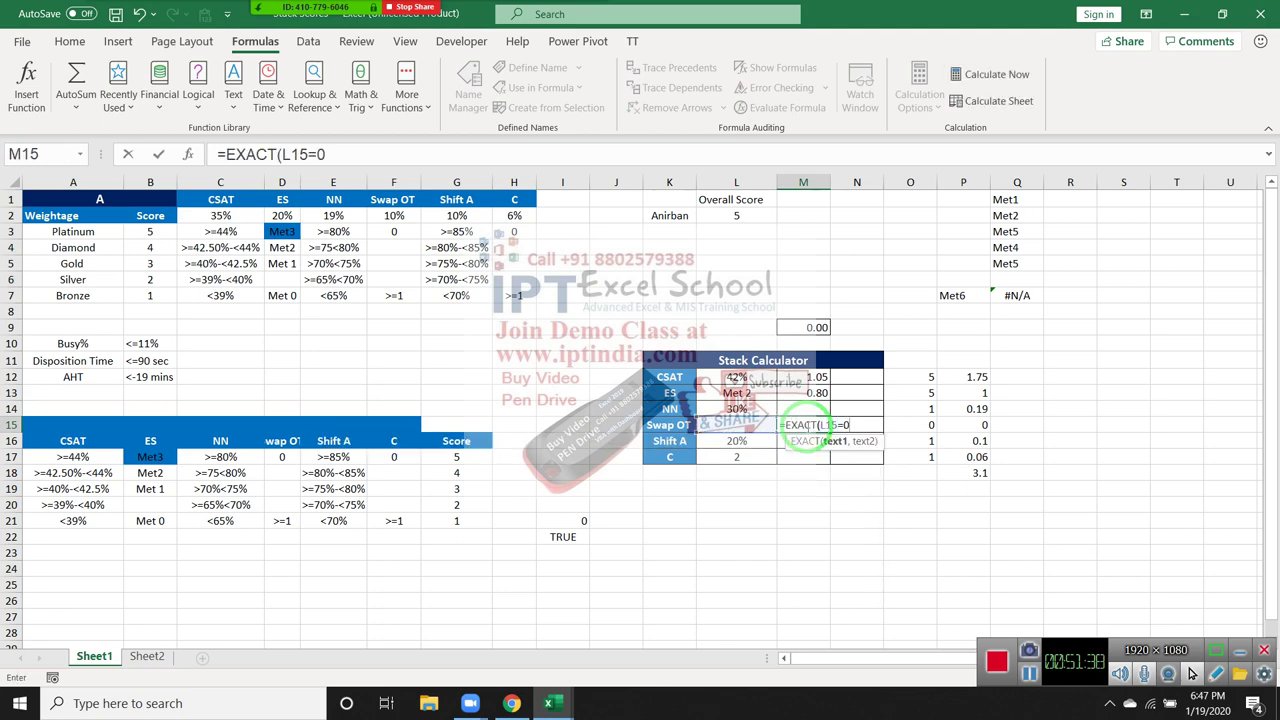
type(")")
key("Return")
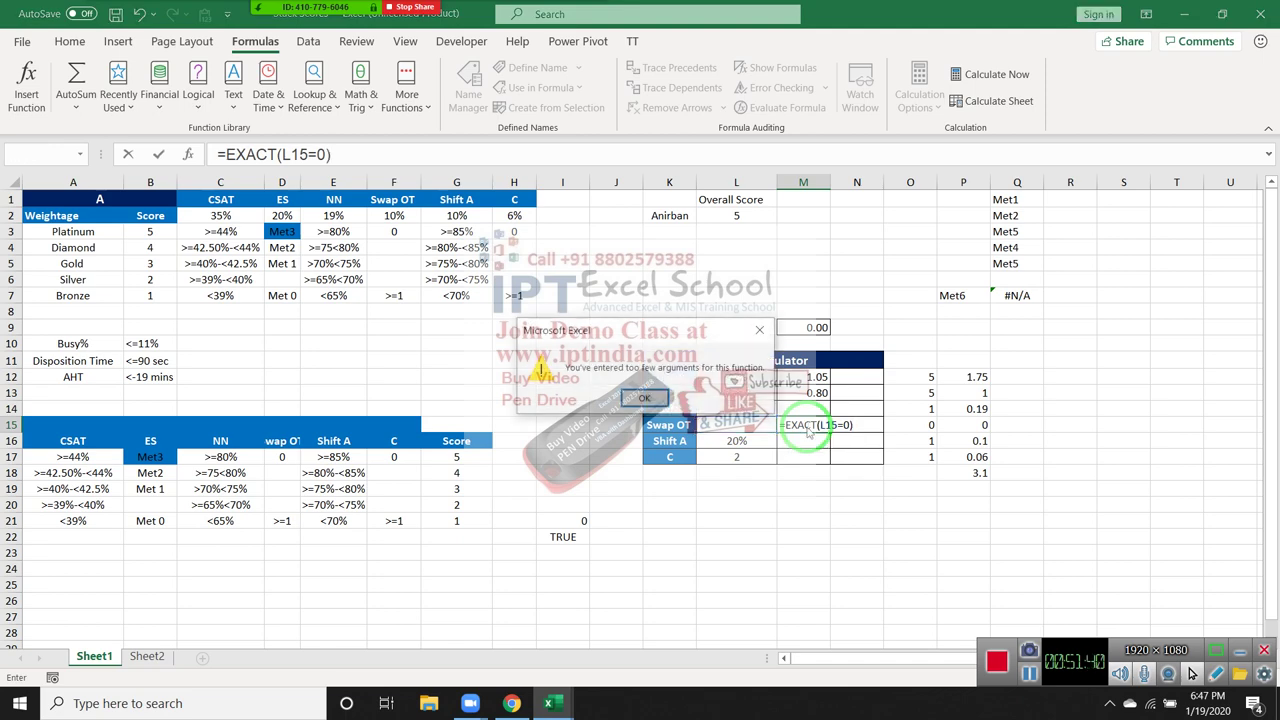
key("Return")
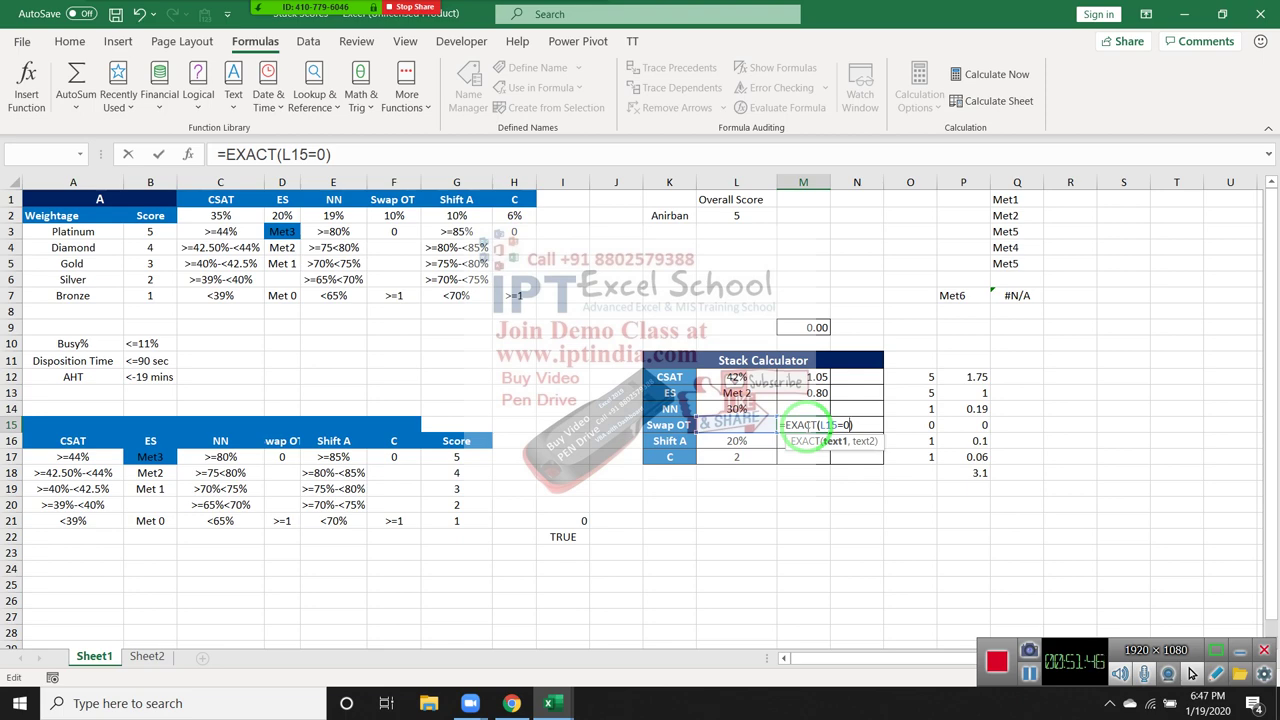
key("BackSpace")
key("BackSpace")
type(",0")
key("ctrl+Return")
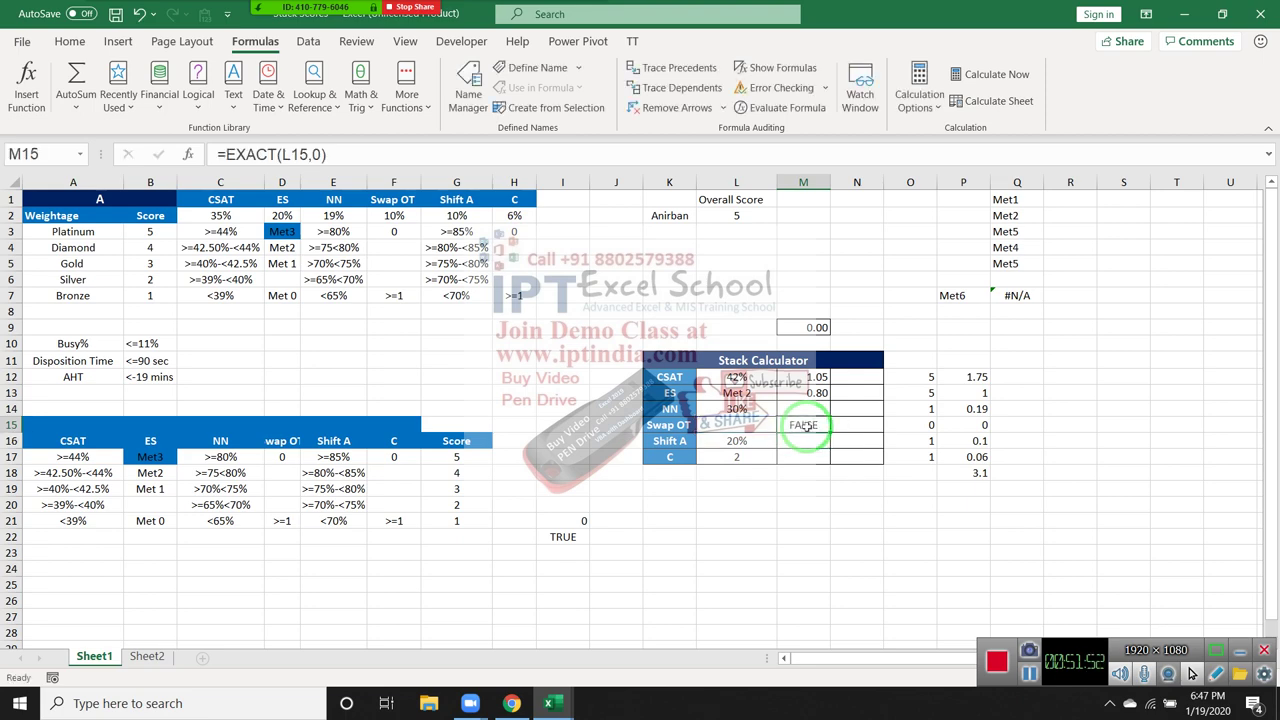
Step: Test the EXACT formula with 0 and a text '0 in L15, then review its arguments
key("Left")
type("0")
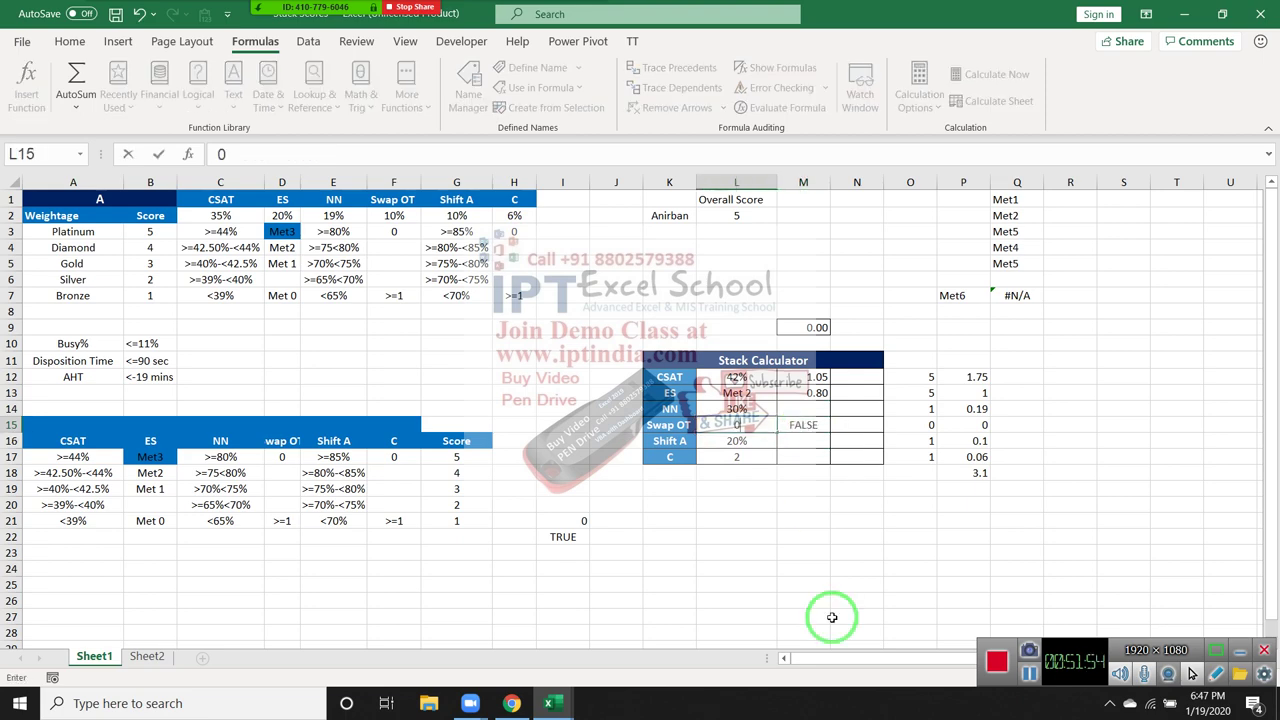
key("Return")
key("Up")
type("'0")
key("ctrl+Return")
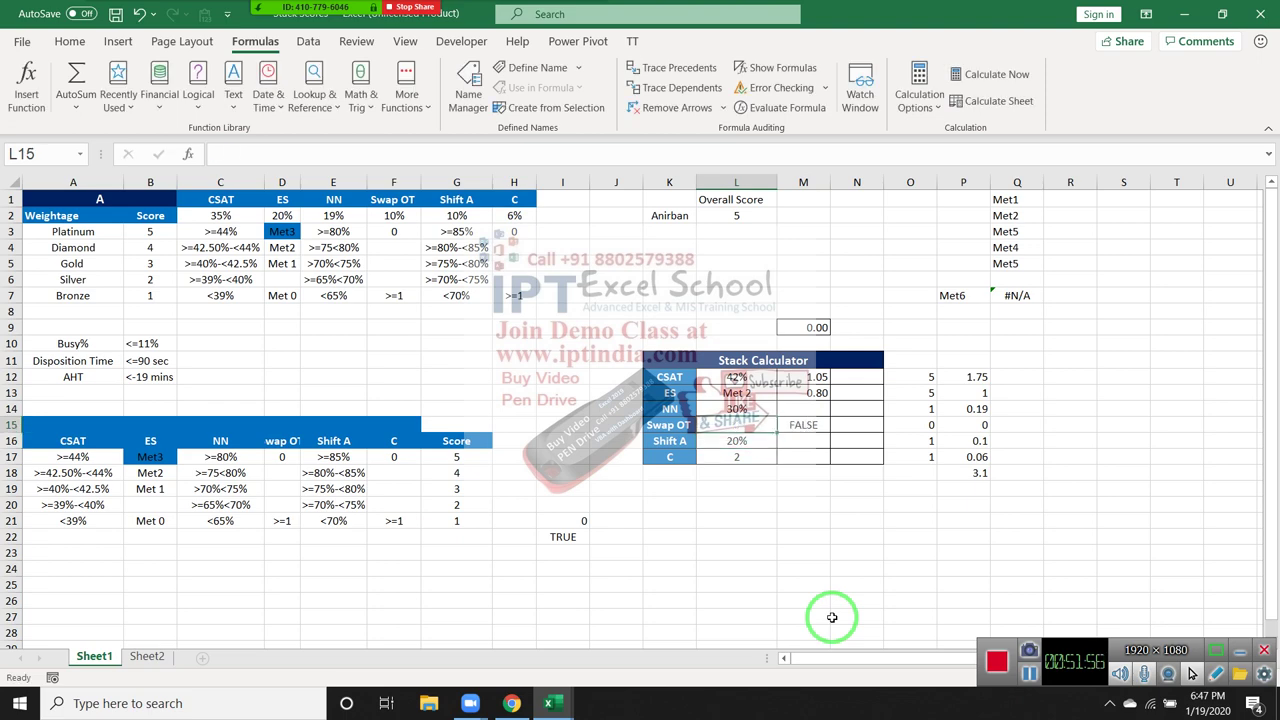
key("Right")
key("F2")
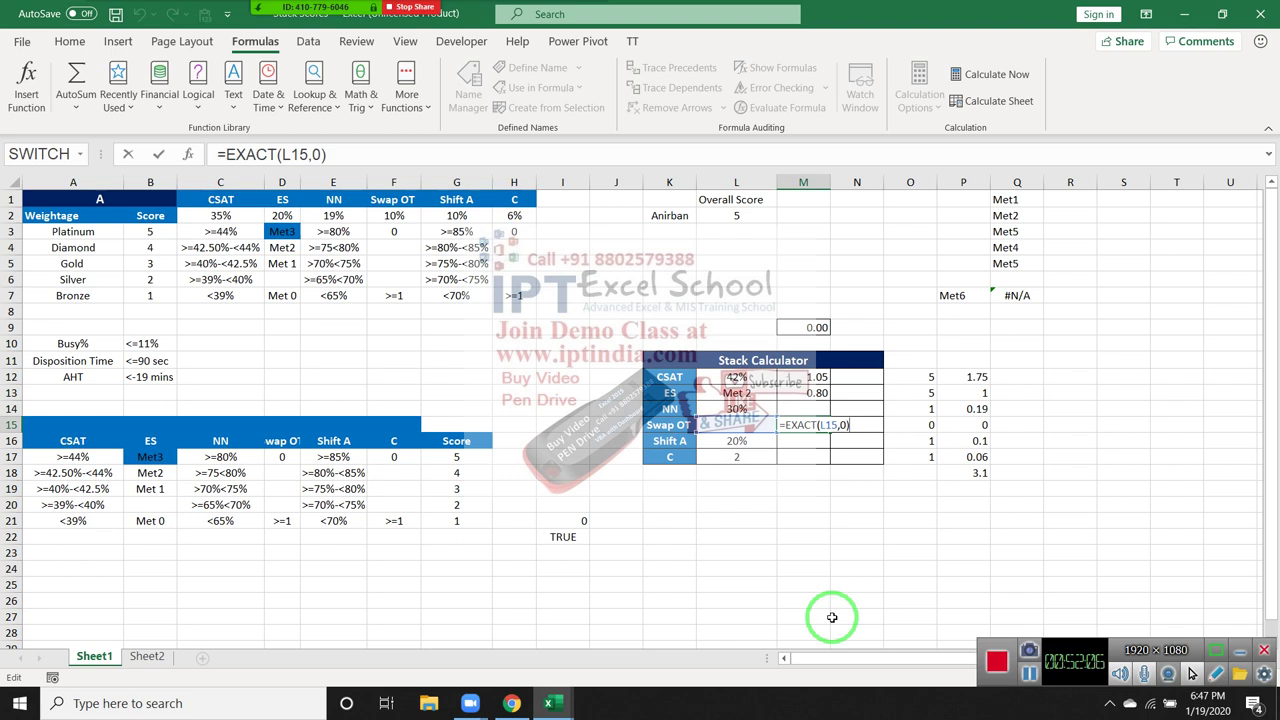
key("Left")
key("Left")
key("Left")
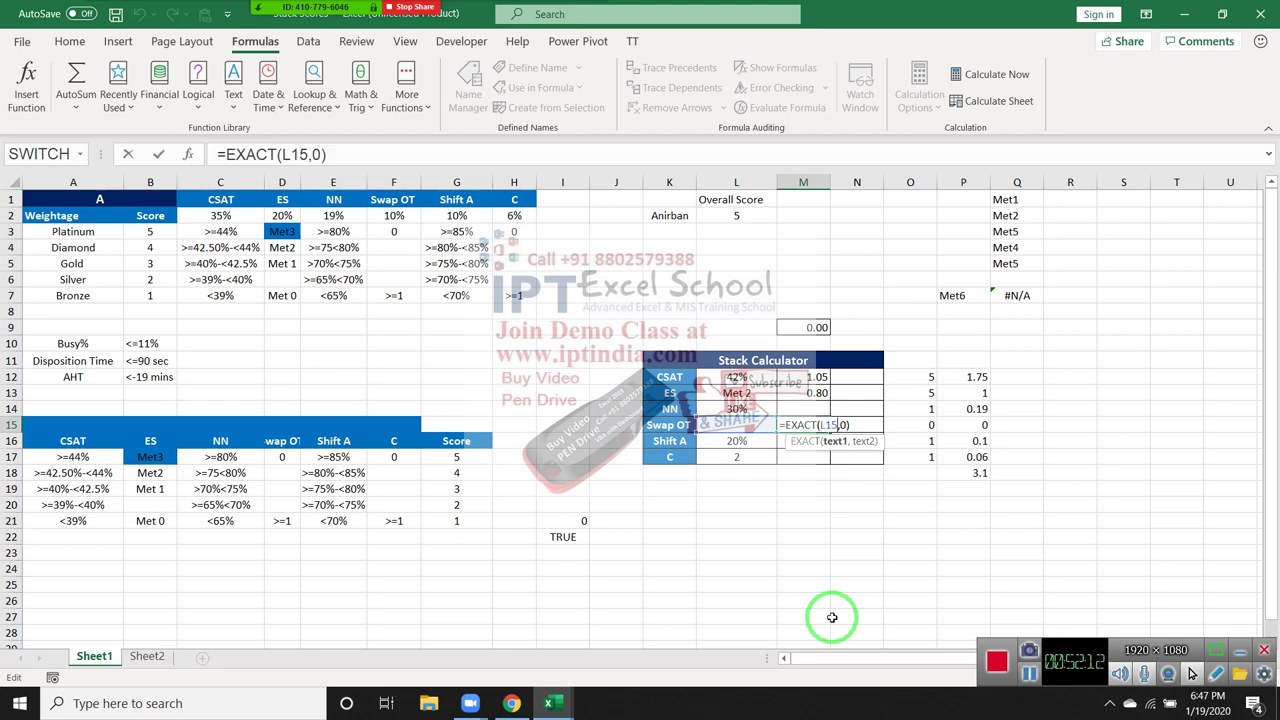
key("Right")
Step: Wrap M15's EXACT test in an IF that returns 5 when L15 is exactly 0
key("Return")
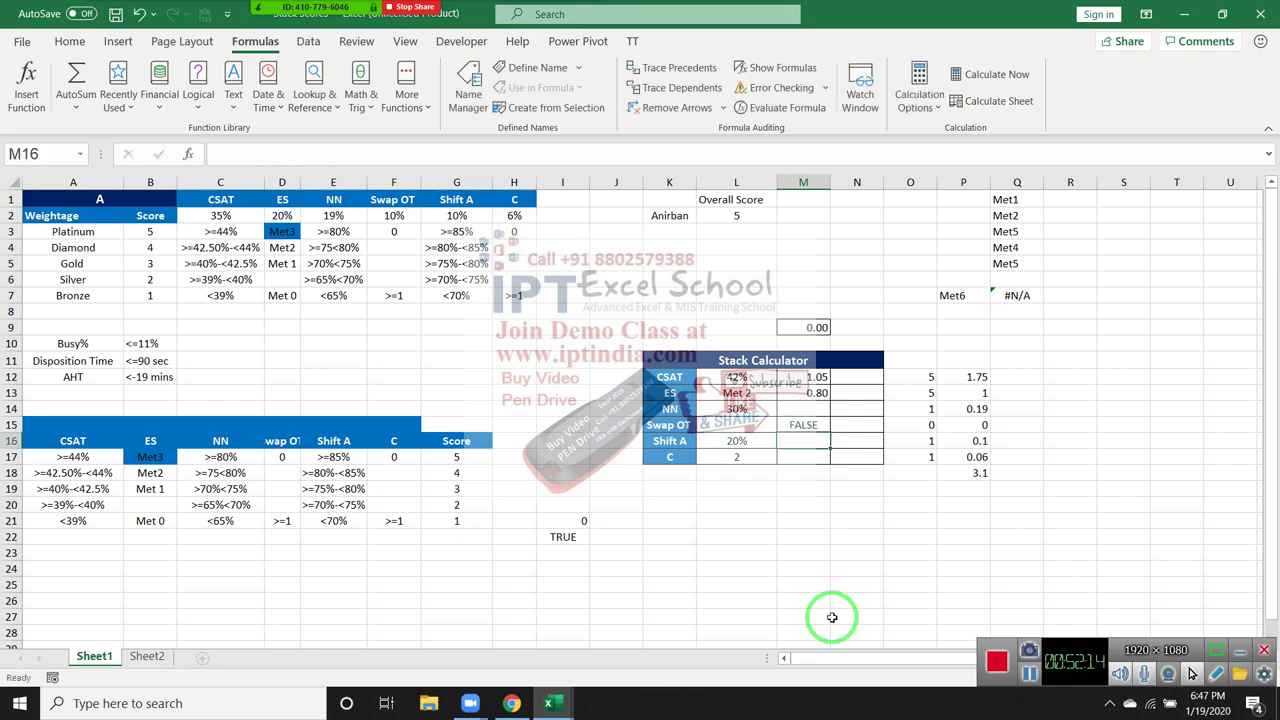
key("Up")
left_click(222, 155)
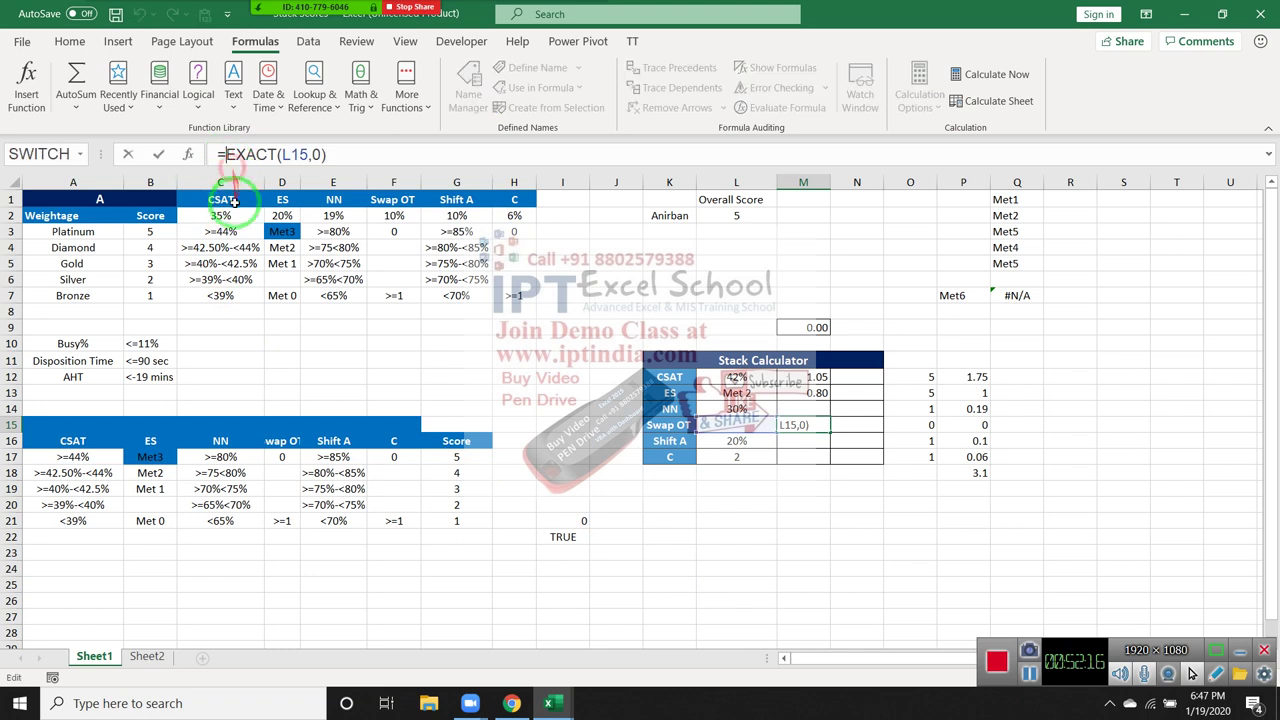
type("if")
key("Tab")
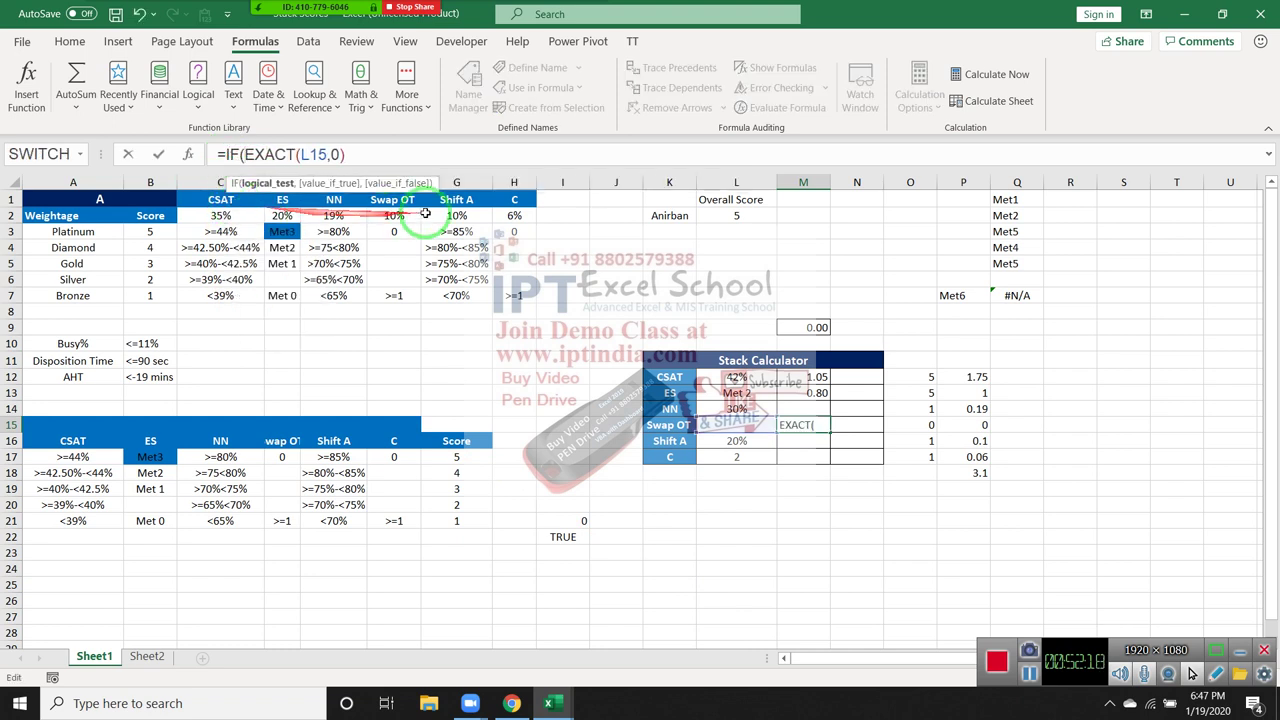
left_click(385, 157)
type(",")
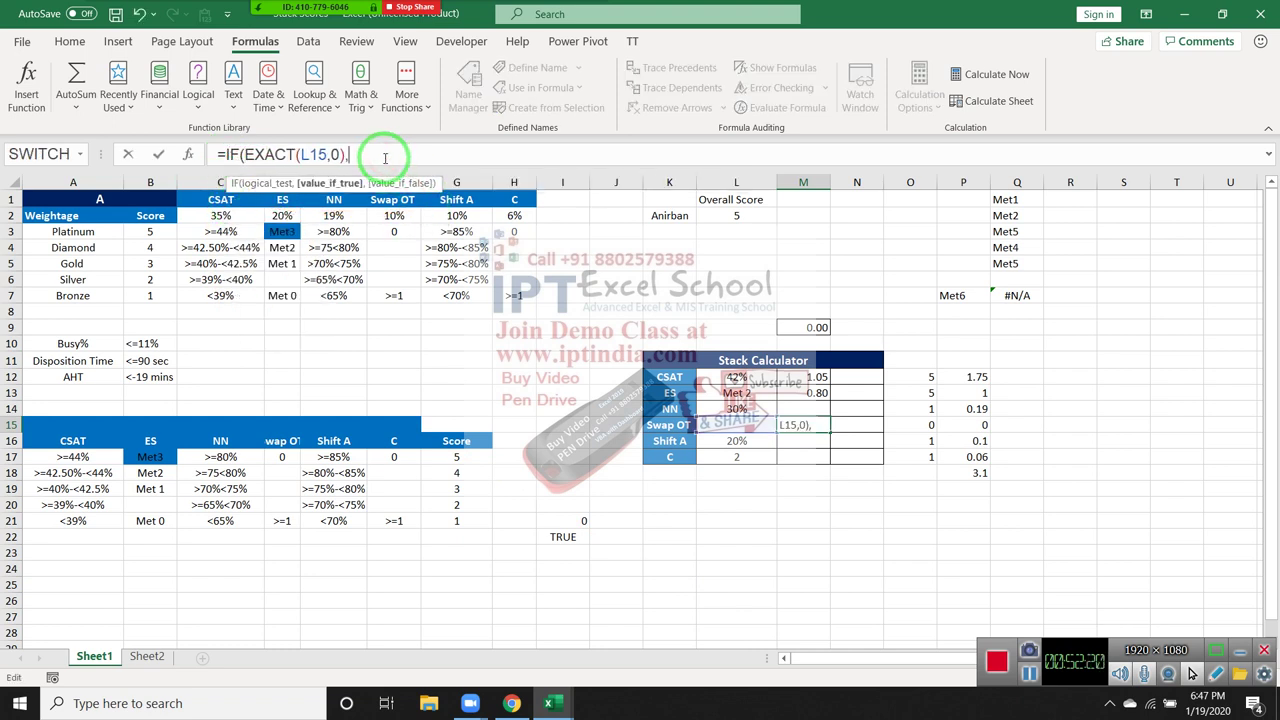
type("5")
type(",IF(")
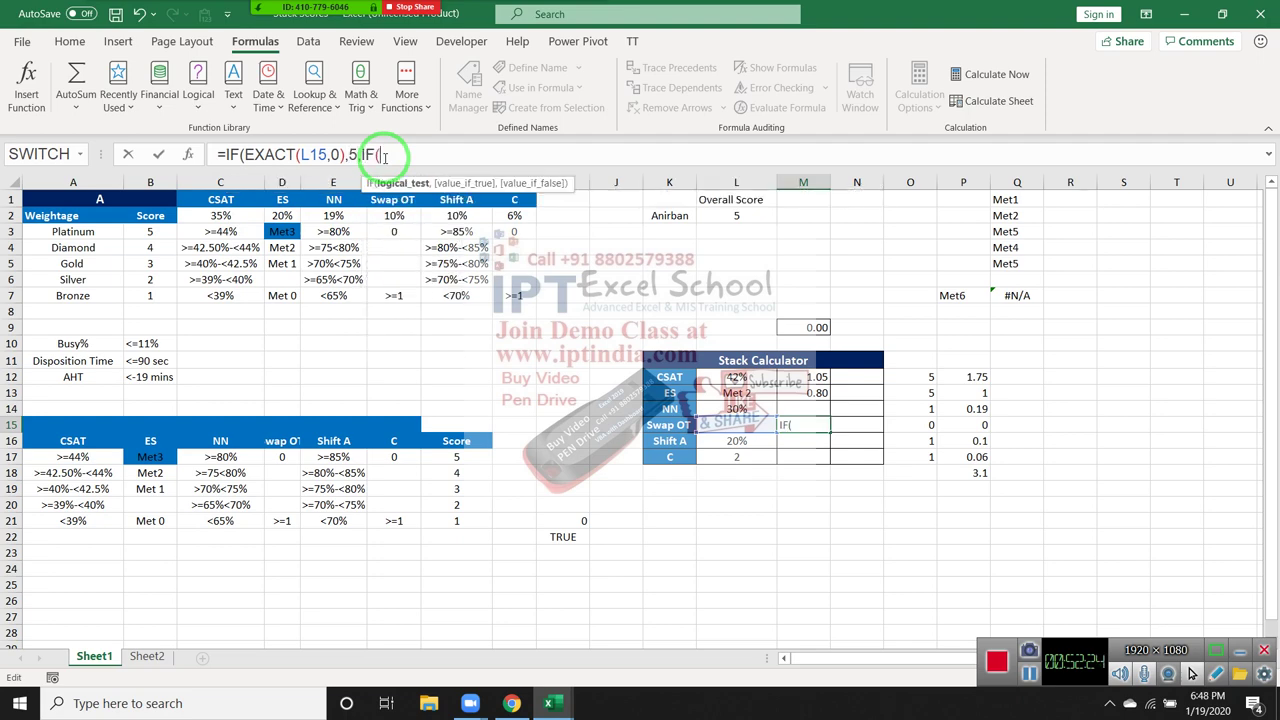
Step: Add the nested IF(L15>=1,1,0) as the false branch, completing M15's formula
left_click(714, 421)
type(">=")
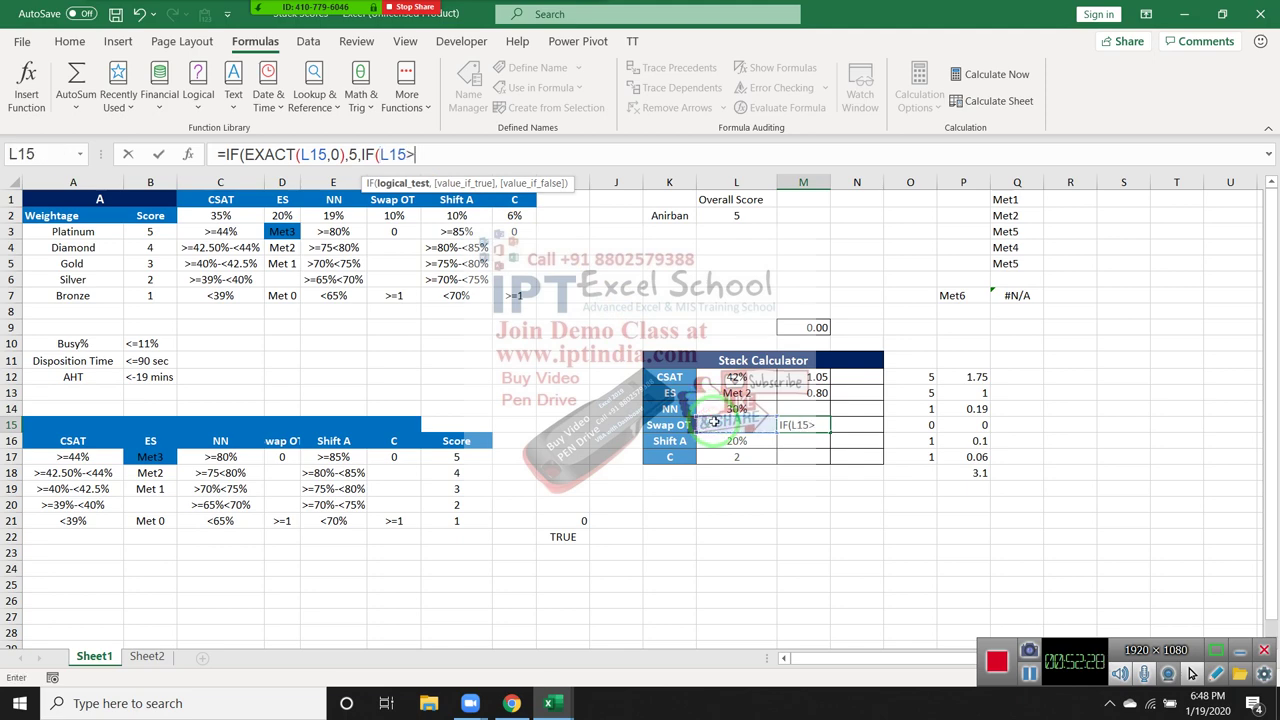
type("1,")
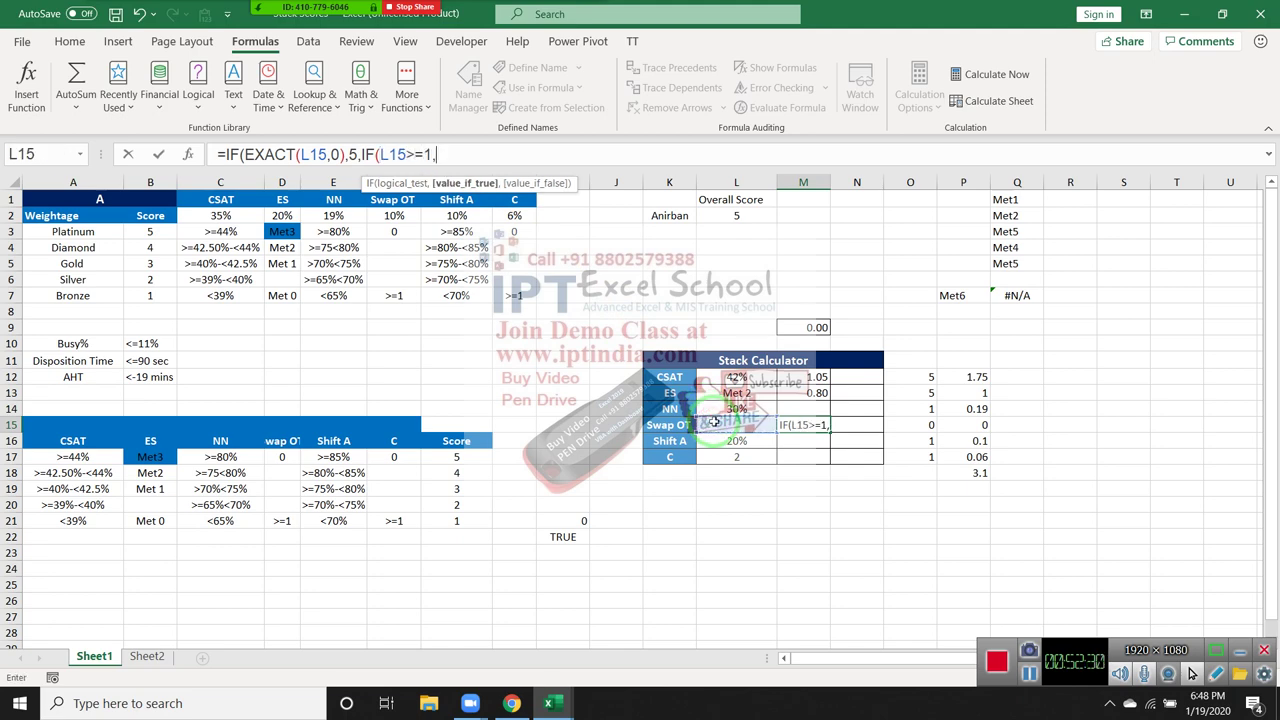
type("1)")
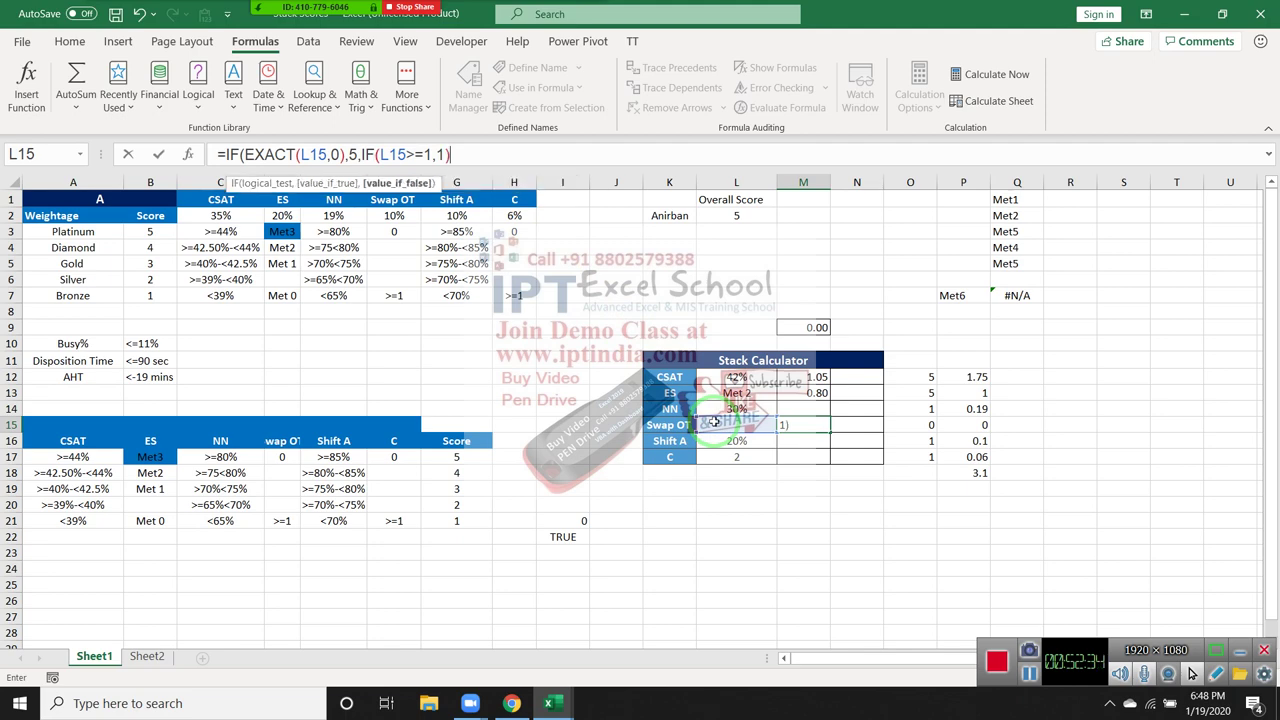
key("BackSpace")
type(",0")
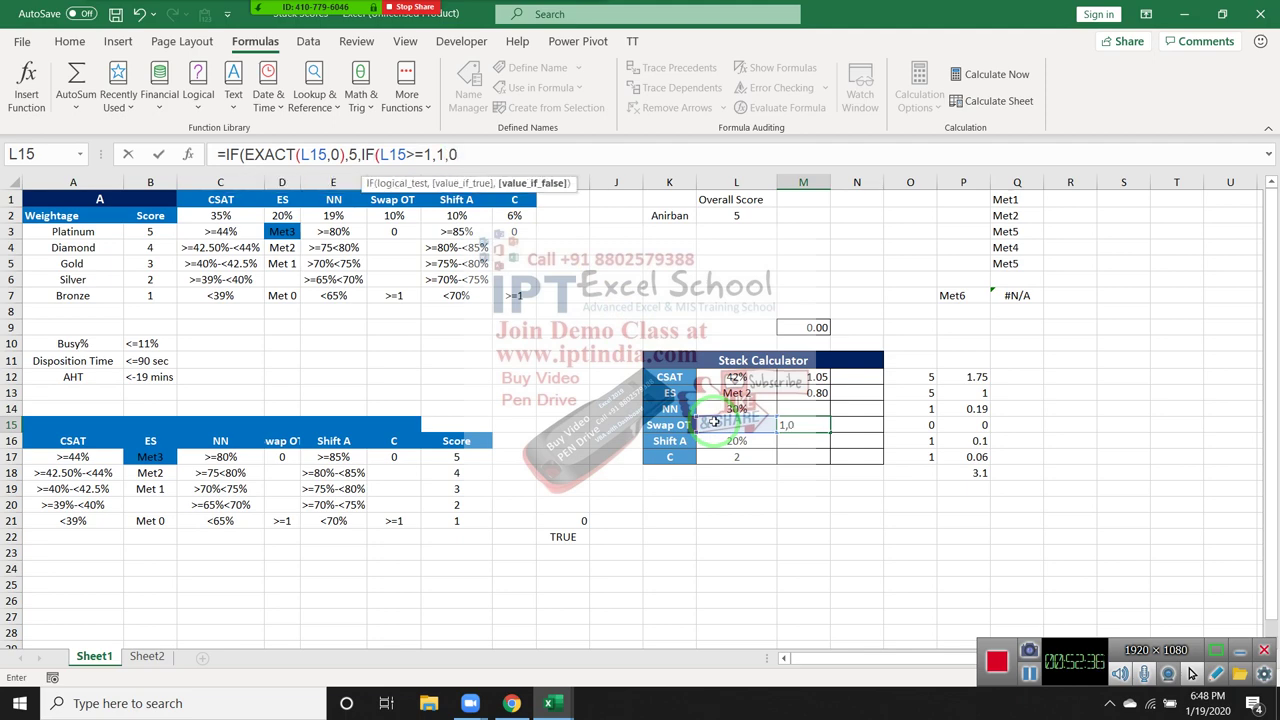
key("Return")
key("Return")
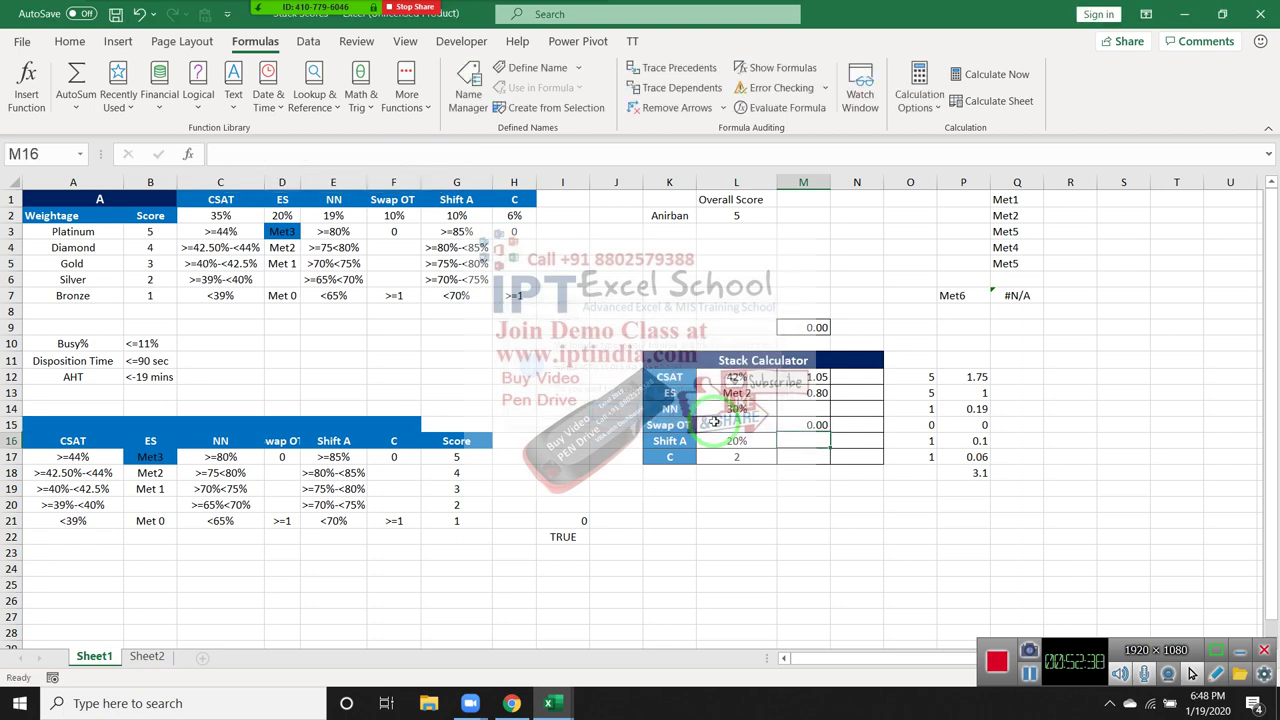
key("Up")
Step: Test M15 with Swap OT values 0, 5, 466 and 0 in L15, then clear L15
left_click(715, 421)
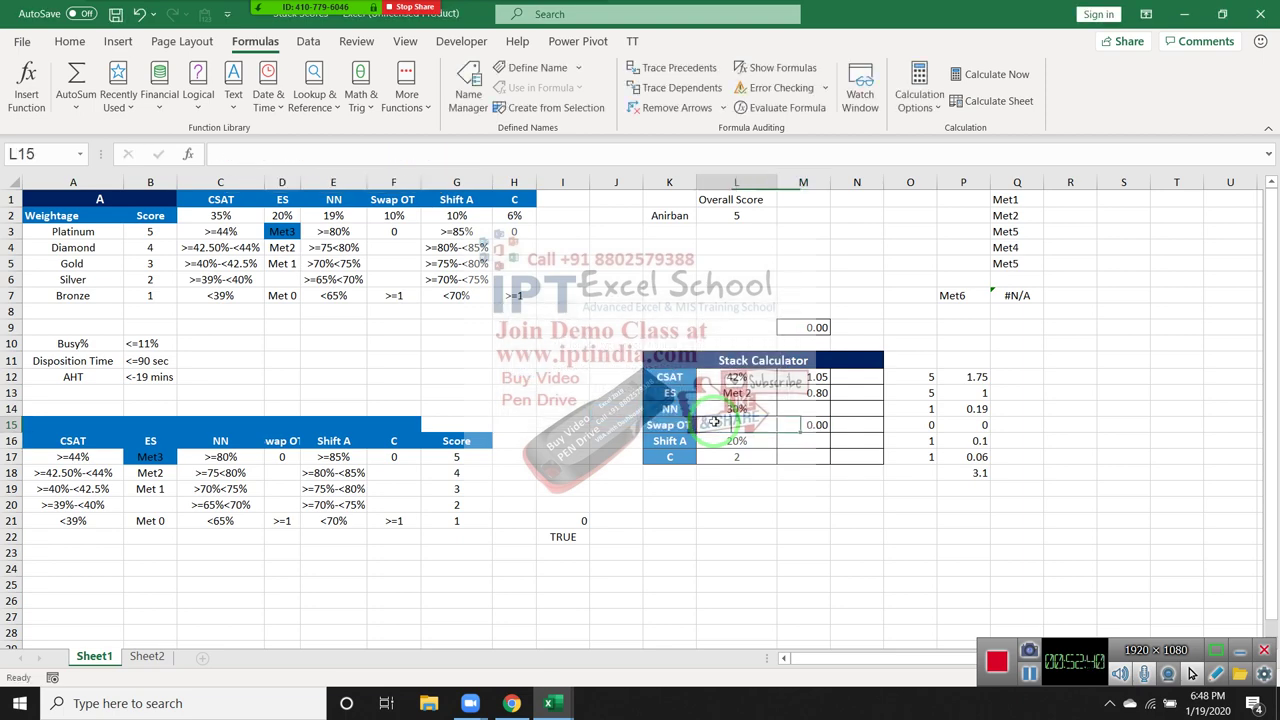
type("0")
key("Return")
key("Up")
type("5")
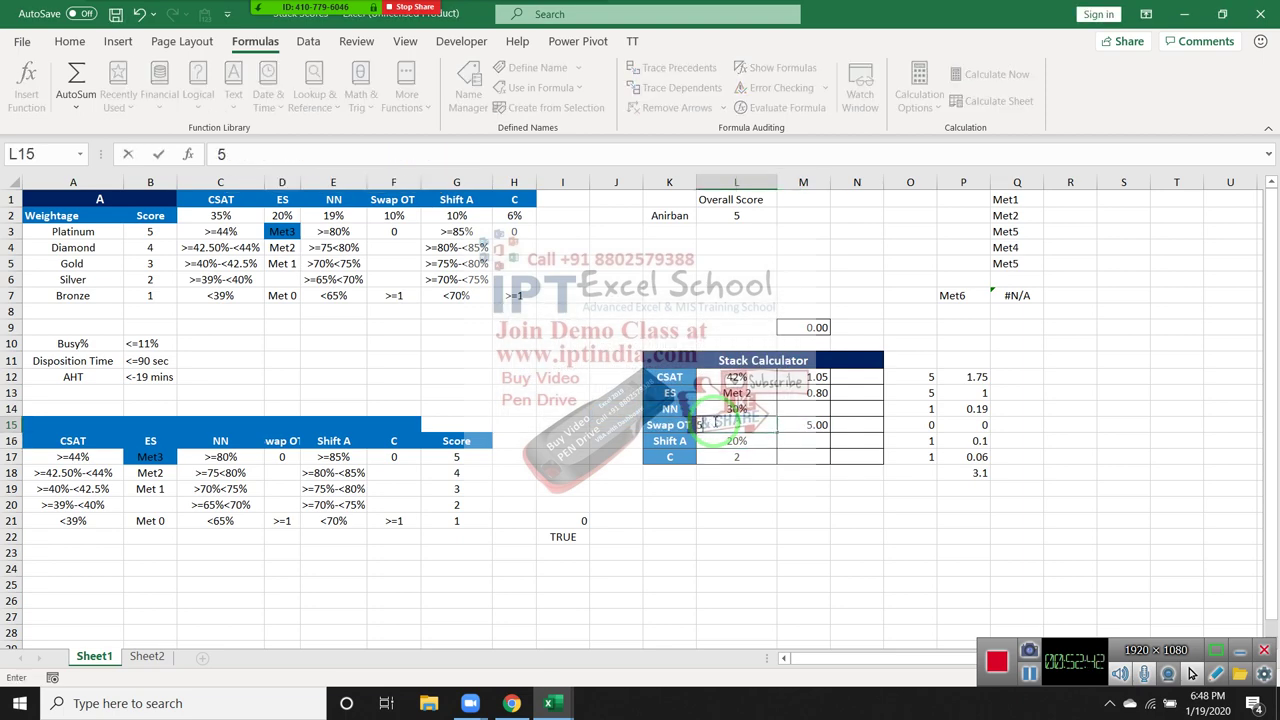
key("Return")
key("Up")
type("466")
key("Return")
key("Up")
type("0")
key("Up")
key("Down")
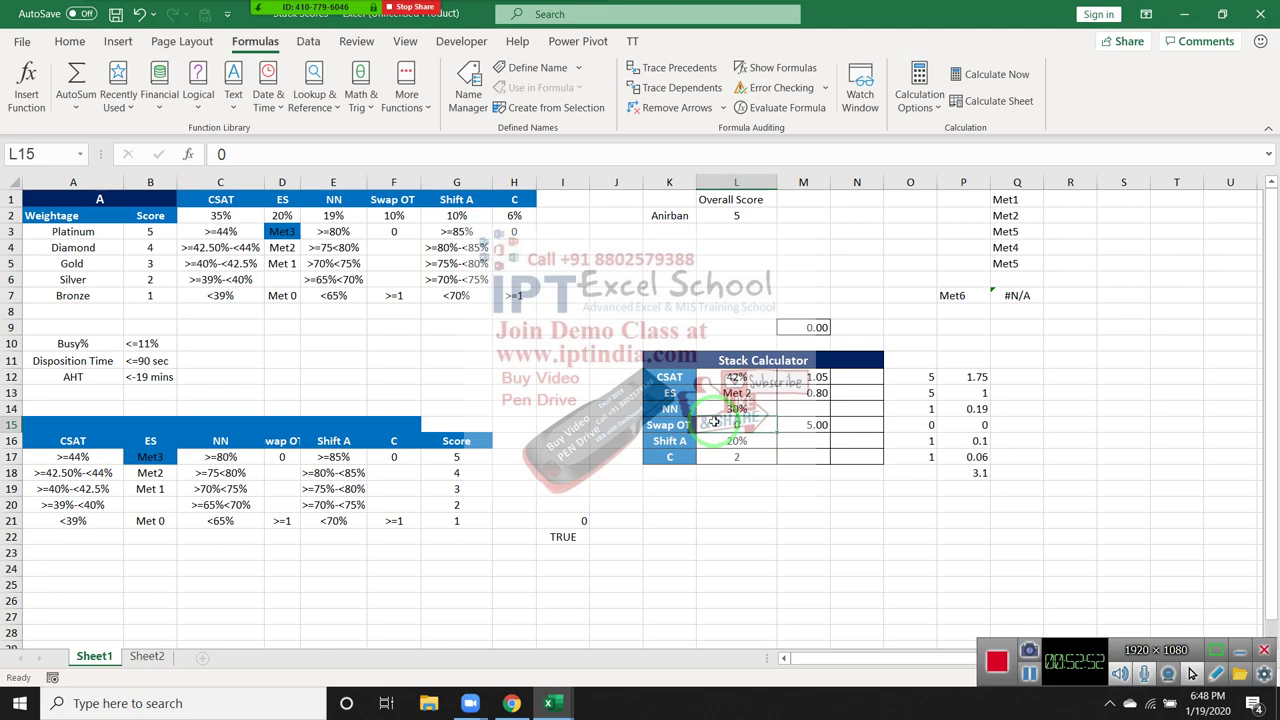
key("Delete")
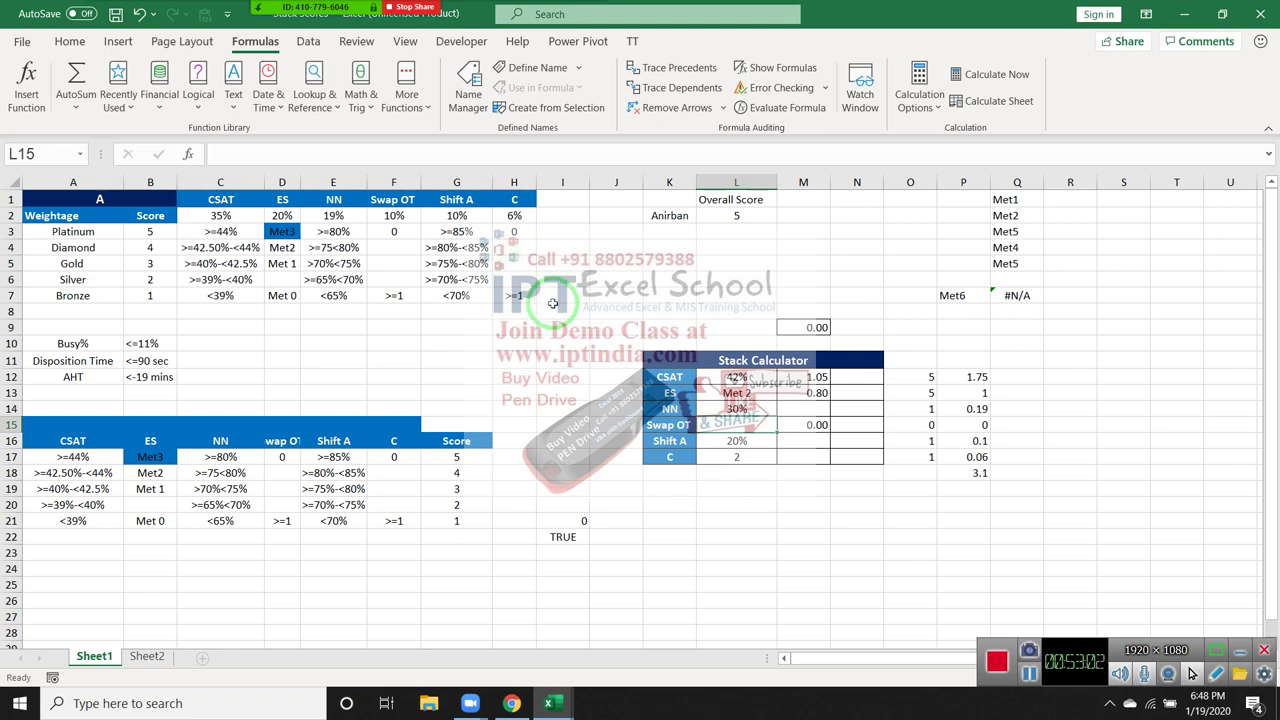
Step: Review the Swap OT criteria in column F: Platinum at 0, Bronze at >=1 scoring 1
mouse_move(452, 246)
left_mouse_down()
mouse_move(413, 236)
mouse_move(405, 280)
left_mouse_up()
left_click(400, 231)
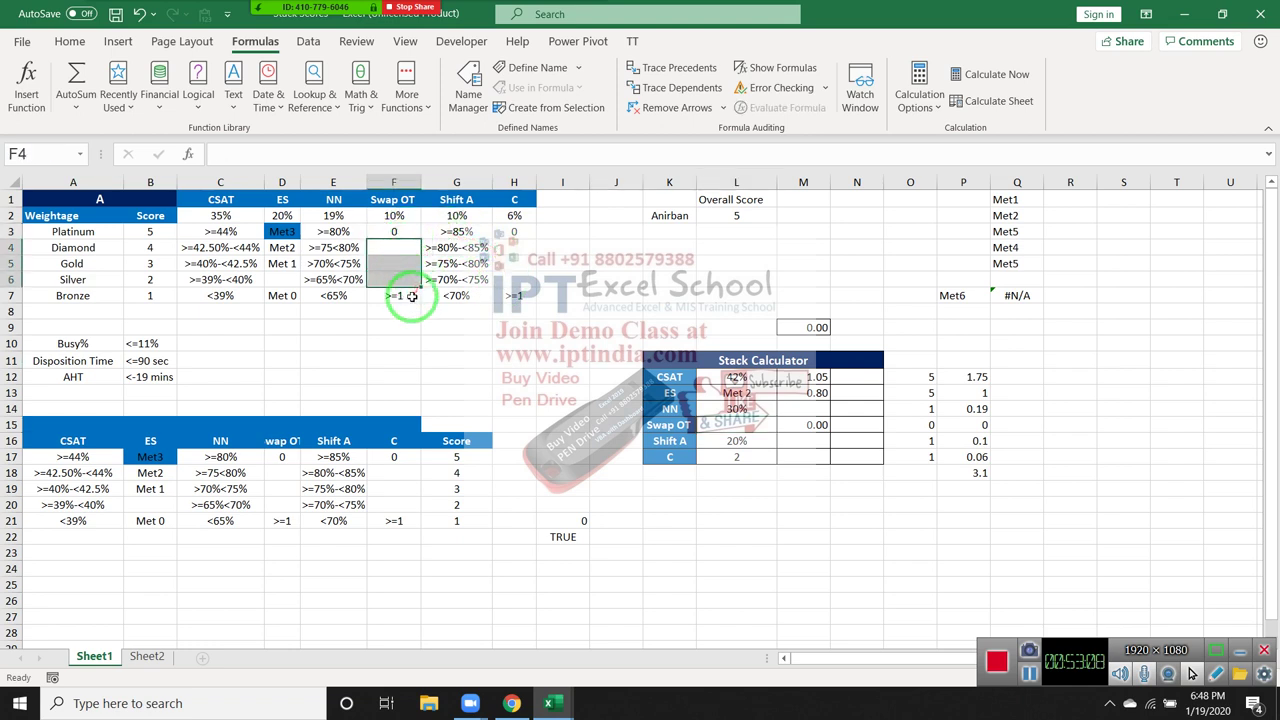
left_click(411, 296)
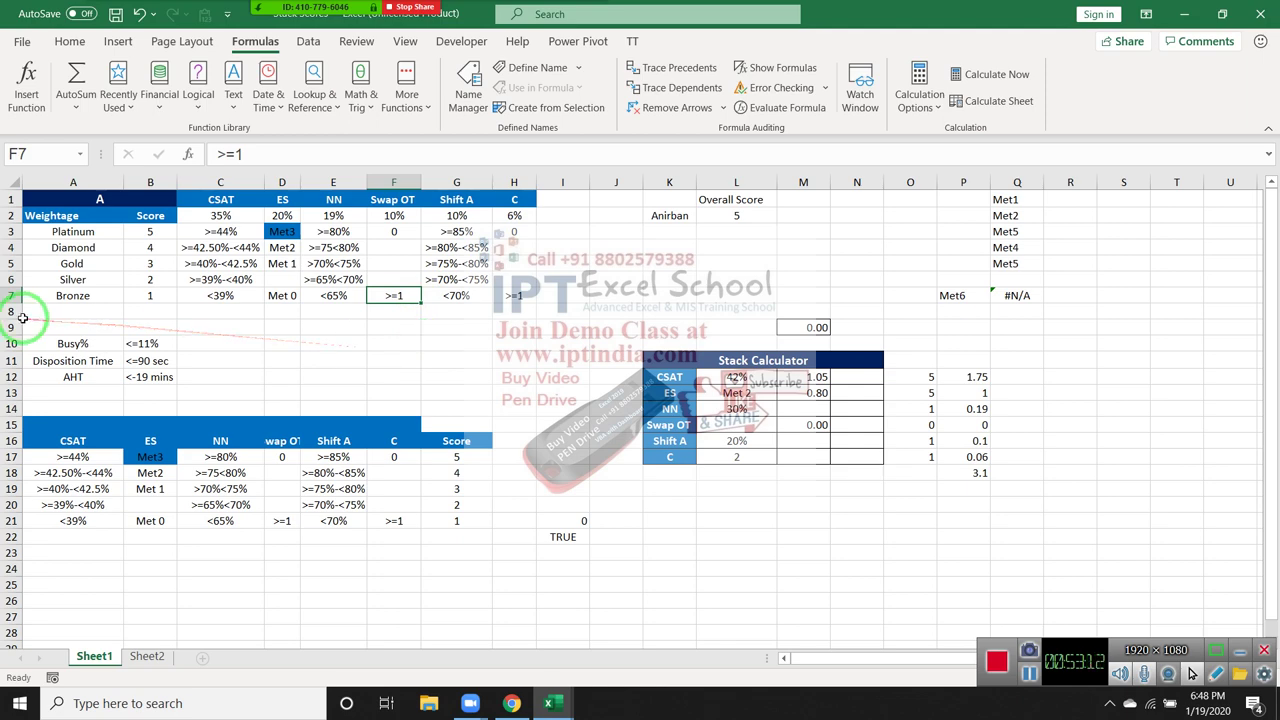
left_click(135, 297)
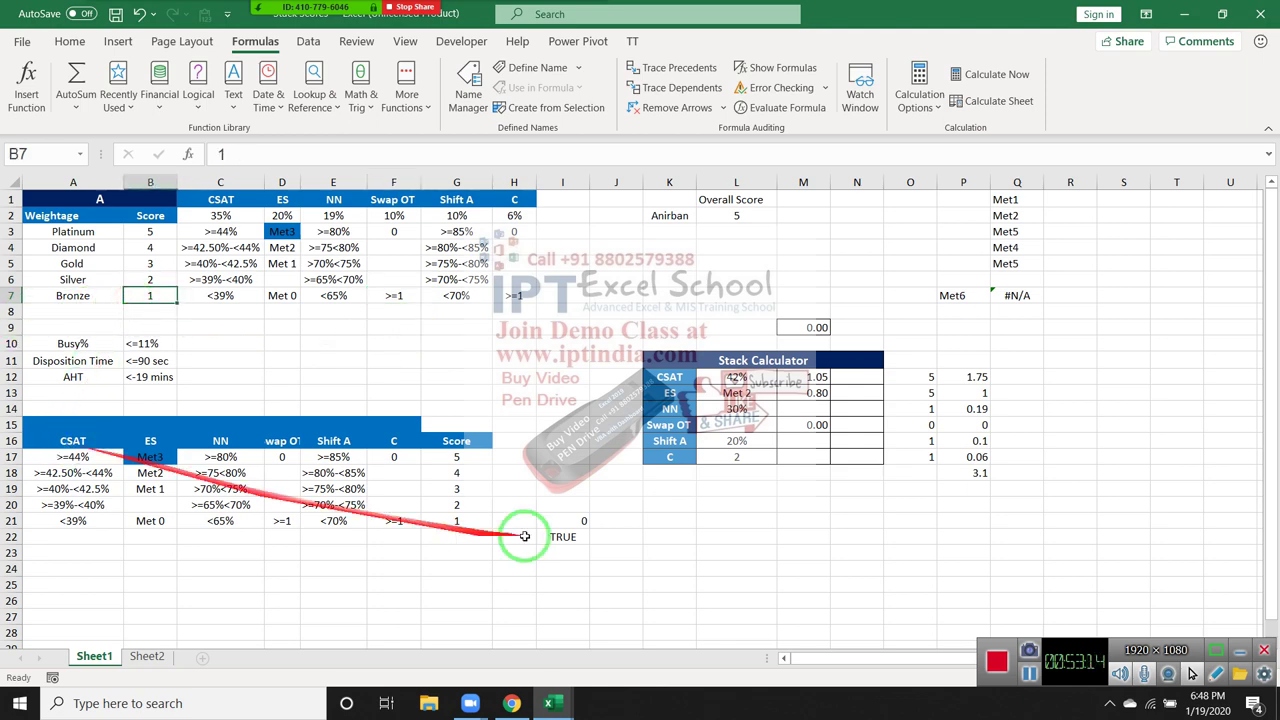
left_click(818, 438)
Step: Append *10% to the Swap OT IF formula in M15
left_click(816, 425)
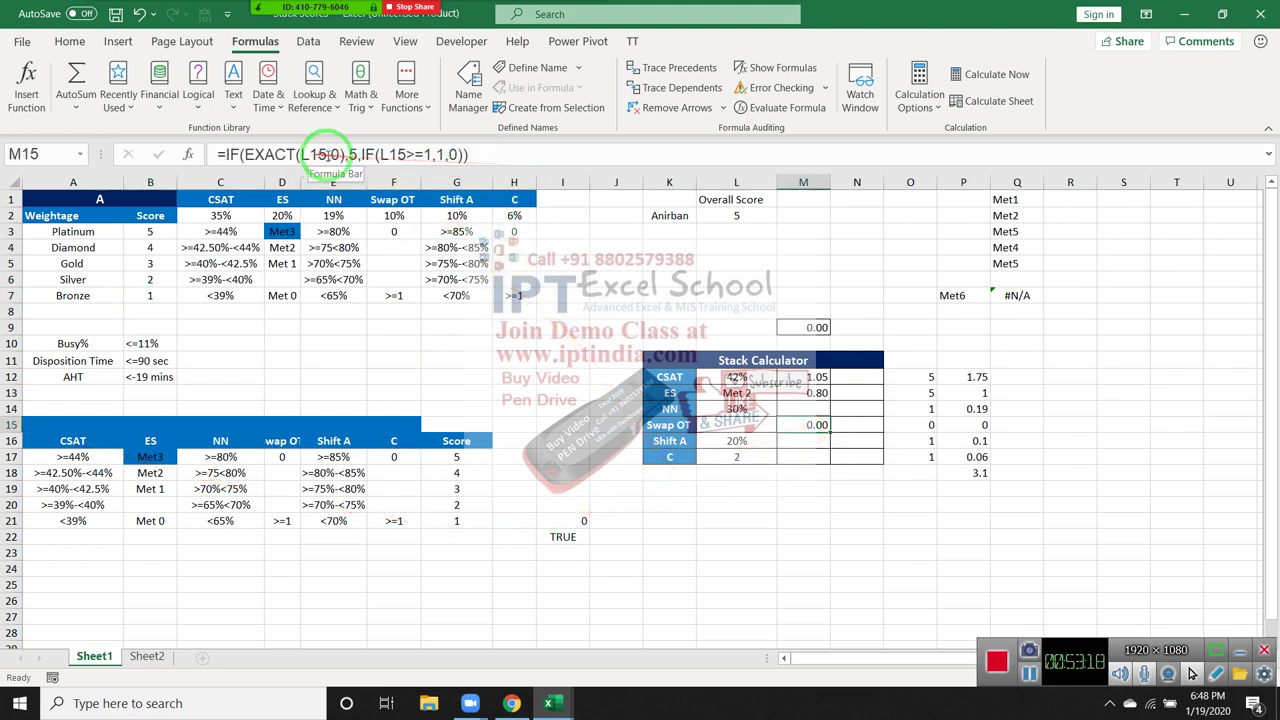
left_click(520, 158)
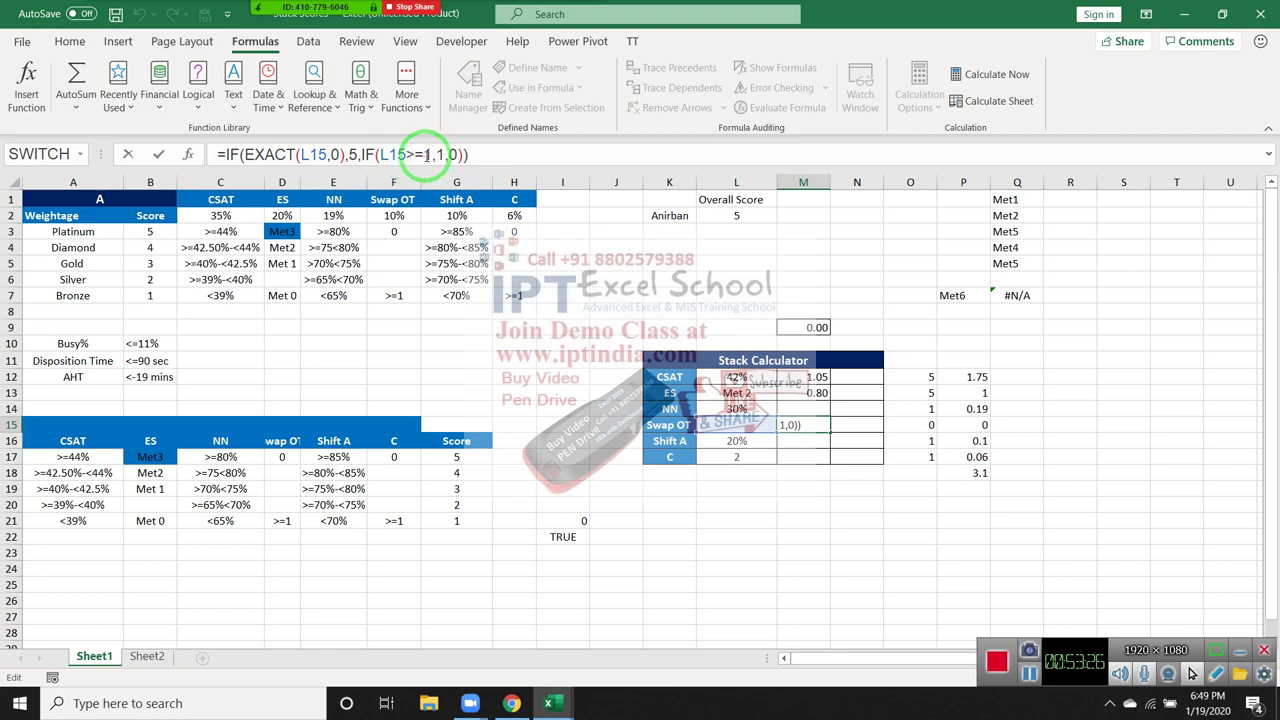
type("*")
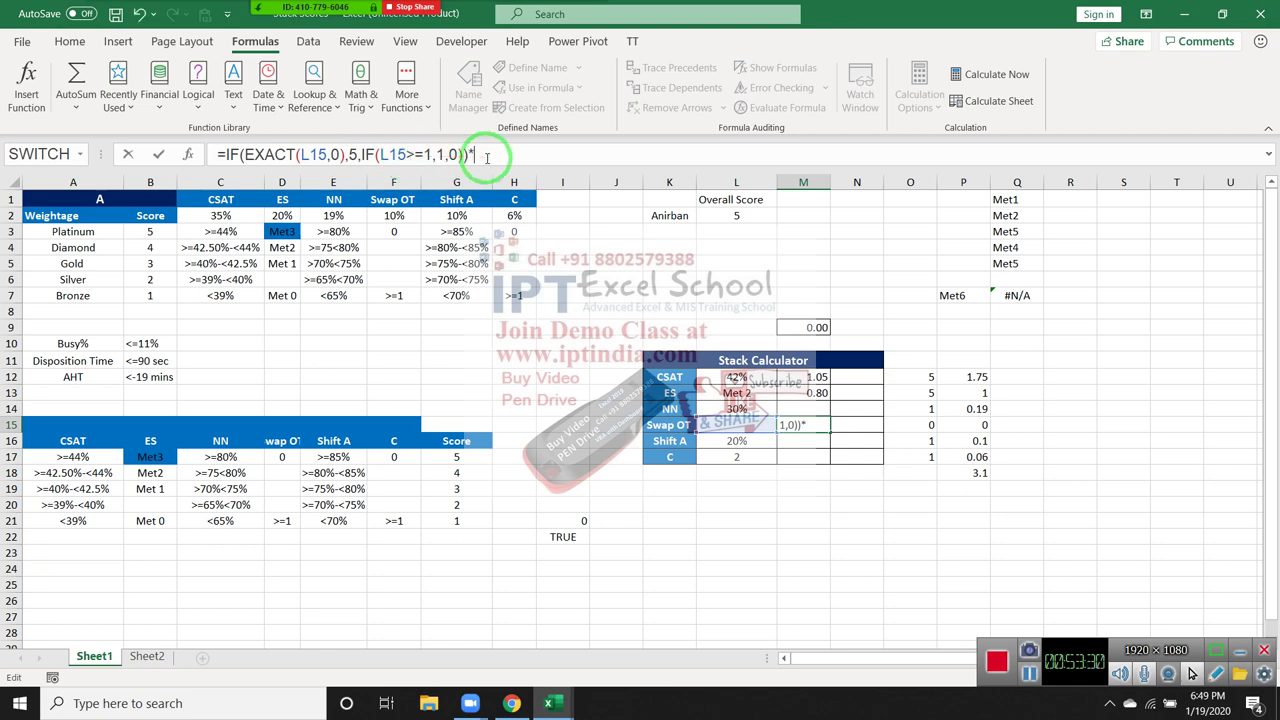
type("10")
key("Return")
Step: Review the CSAT formula in M12, the Shift A criteria in G3:G7 and the 6% C weight
key("Left")
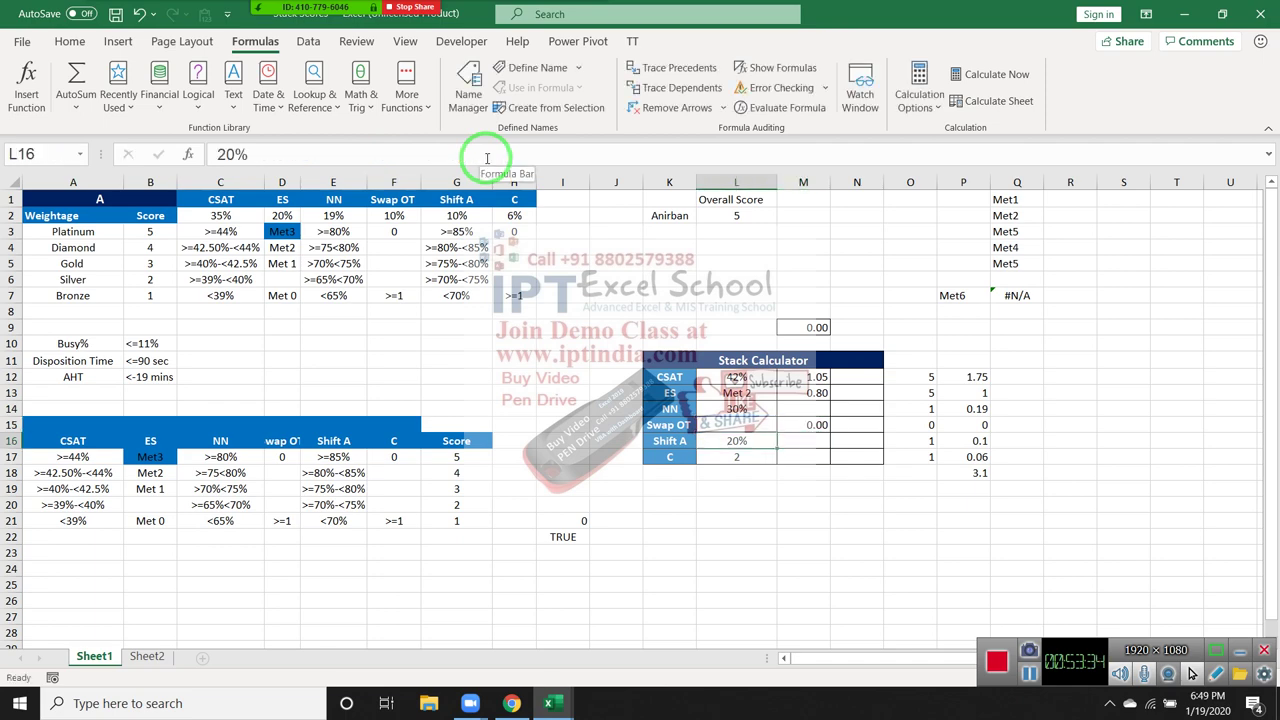
key("Left")
key("Right")
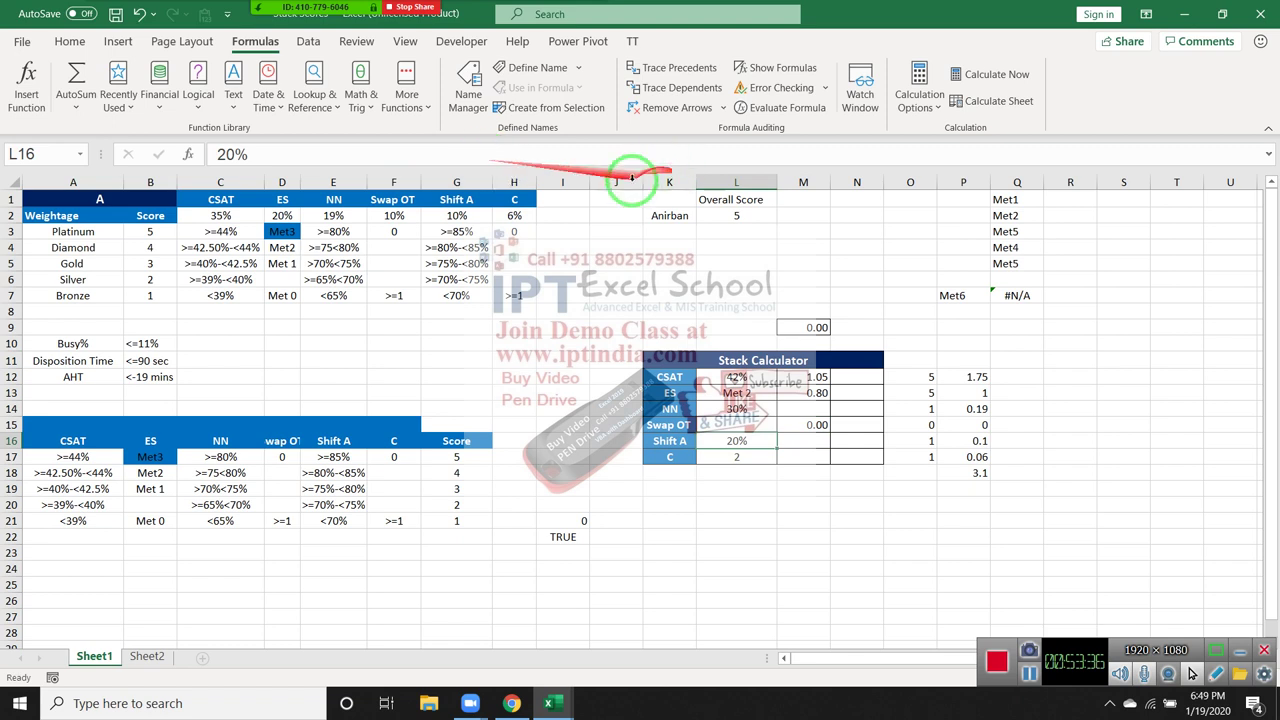
double_click(812, 378)
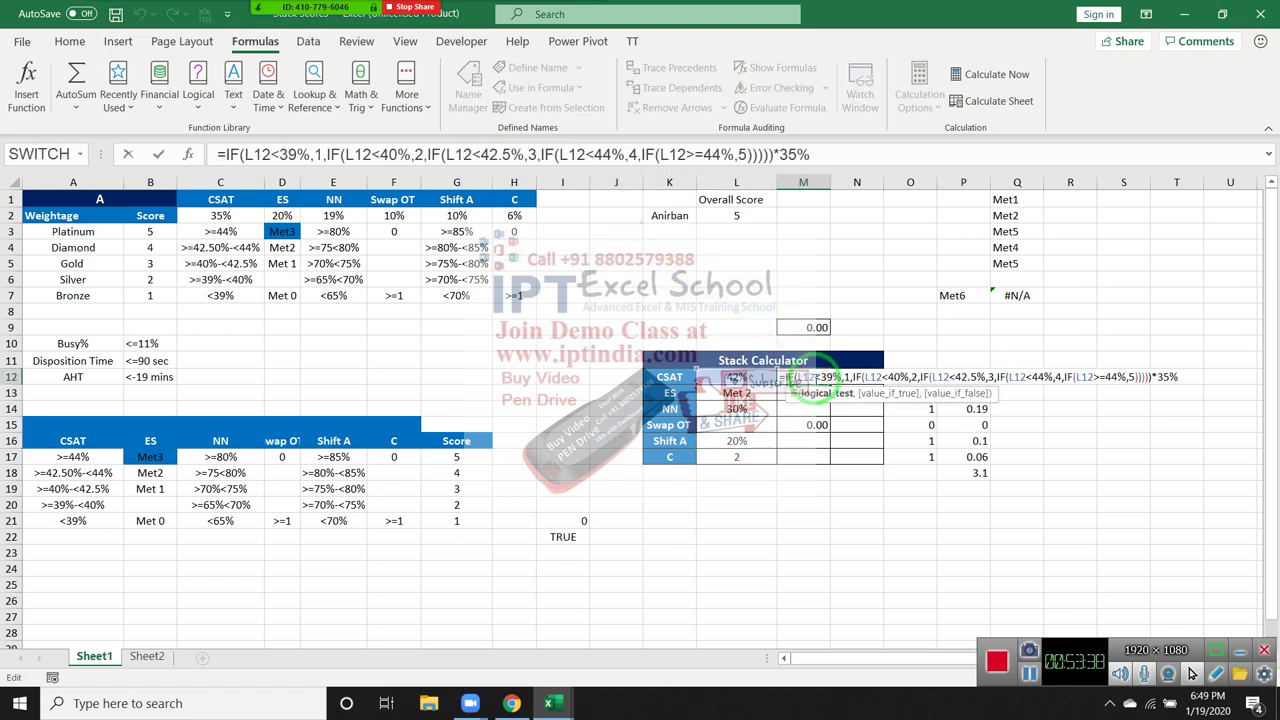
key("Escape")
left_click_drag(456, 295, 470, 238)
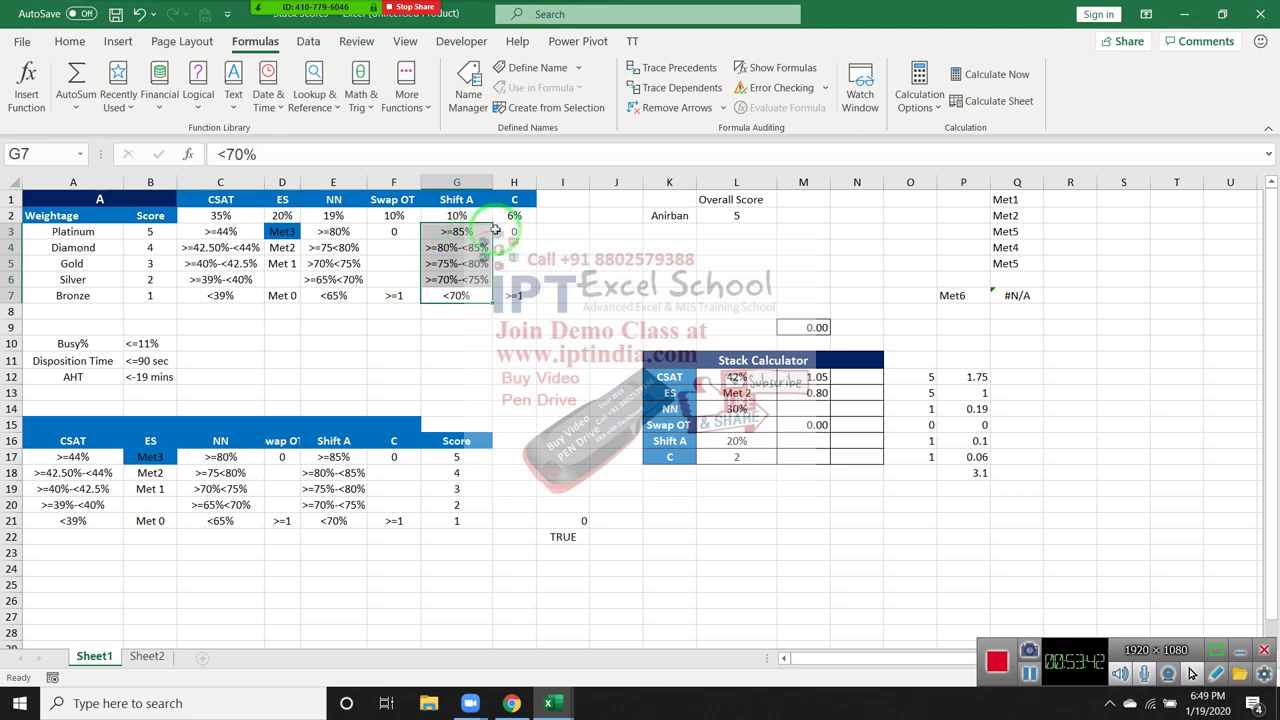
left_click(514, 216)
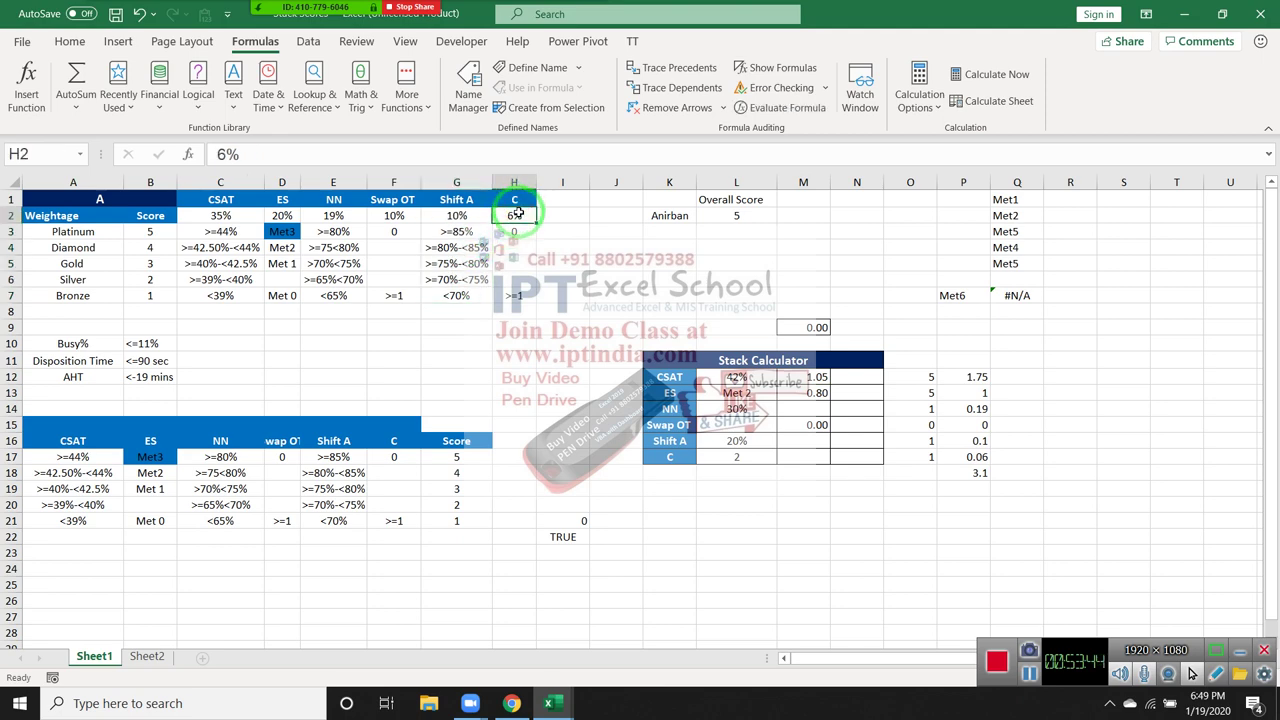
Step: Set Swap OT in L15 to 0 and confirm the weighted M15 score returns 0.50
left_click(763, 424)
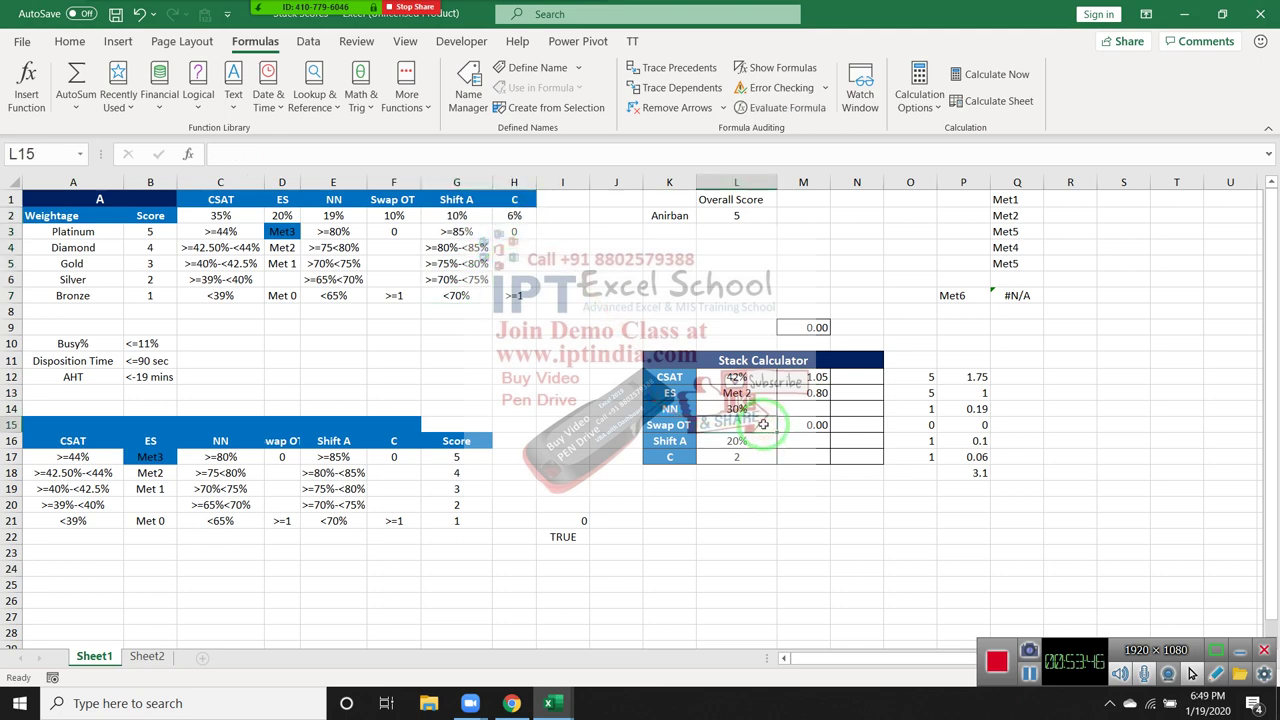
type("0")
key("Return")
left_click(763, 424)
key("Right")
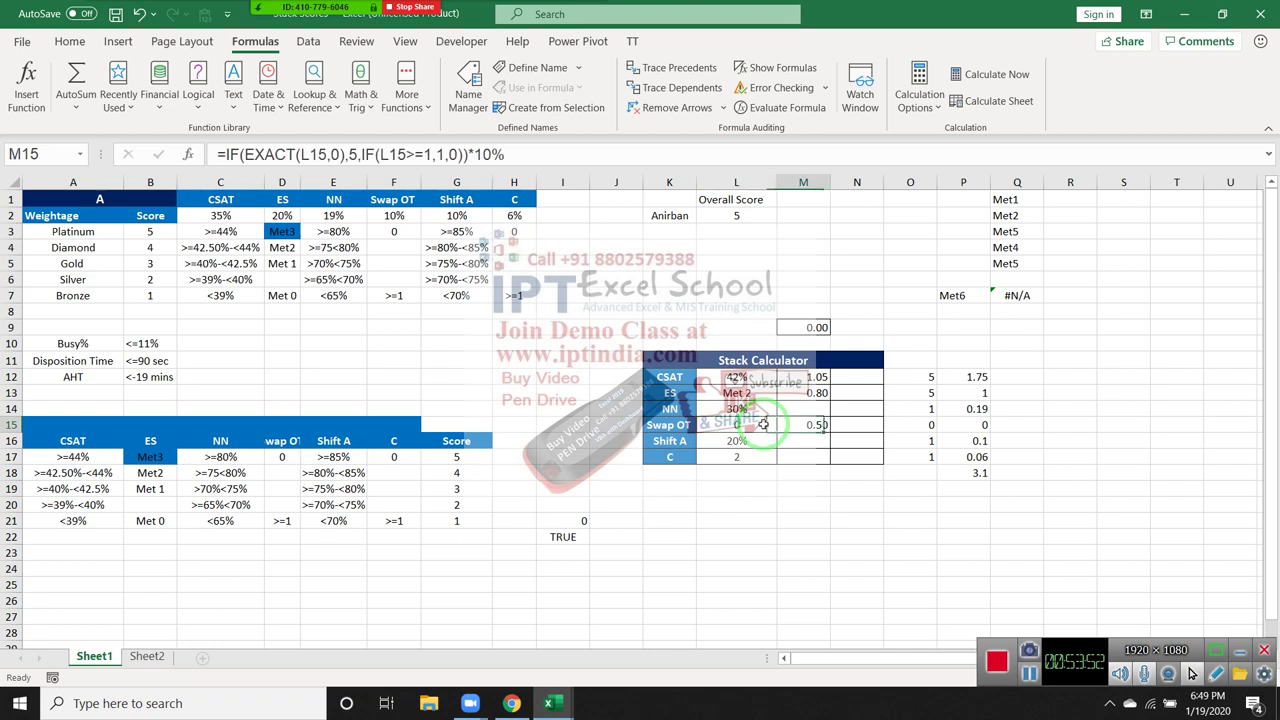
left_click(763, 424)
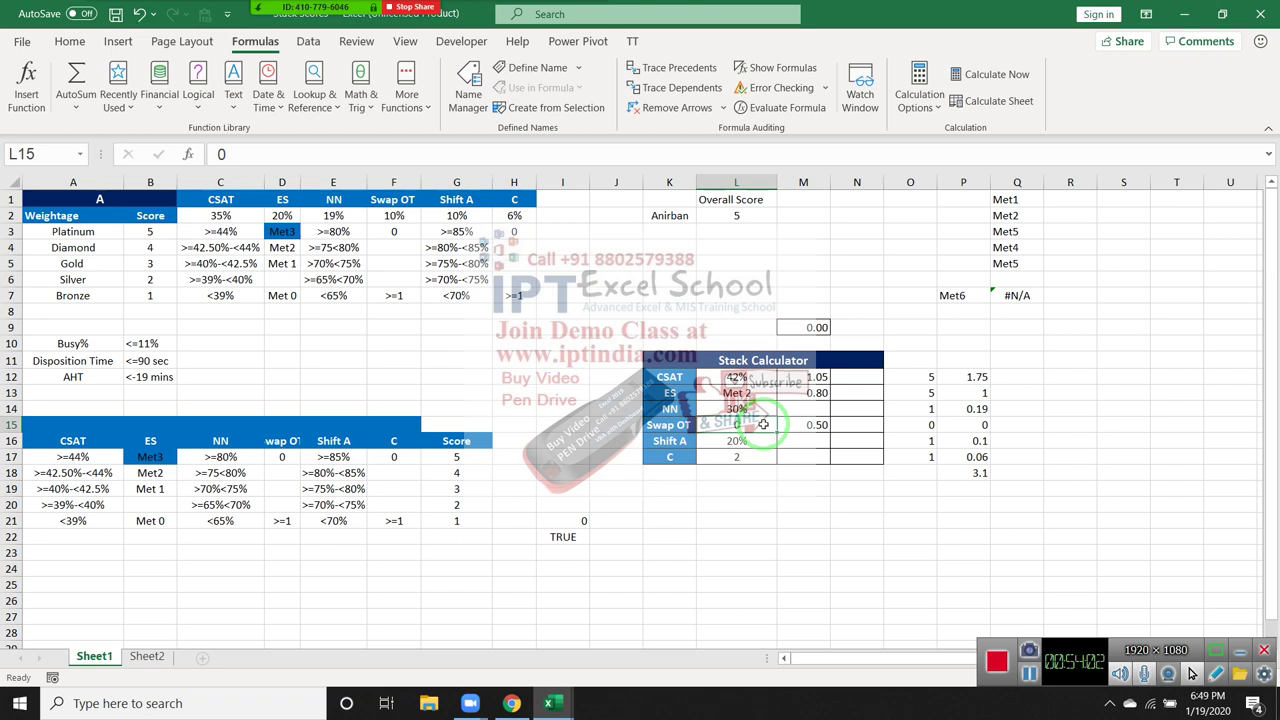
key("Right")
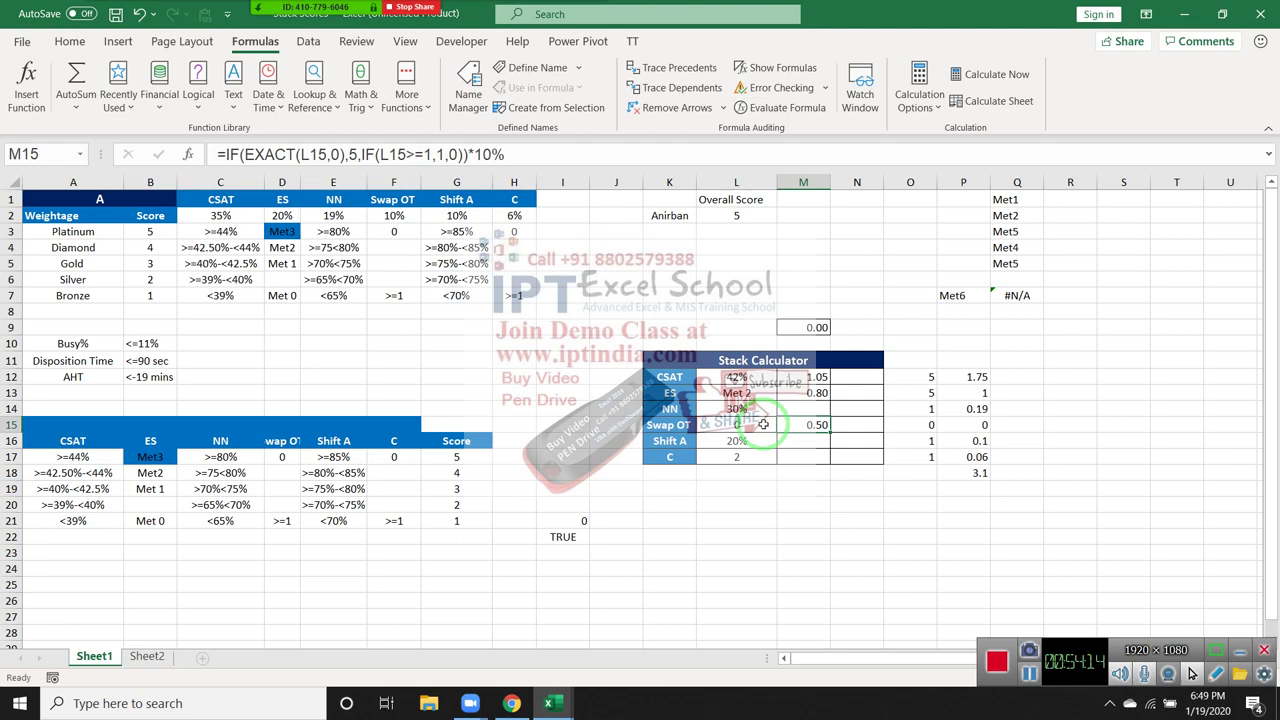
Step: Recheck the CSAT score formula and select the Swap OT and C rows of the calculator
key("Down")
key("Left")
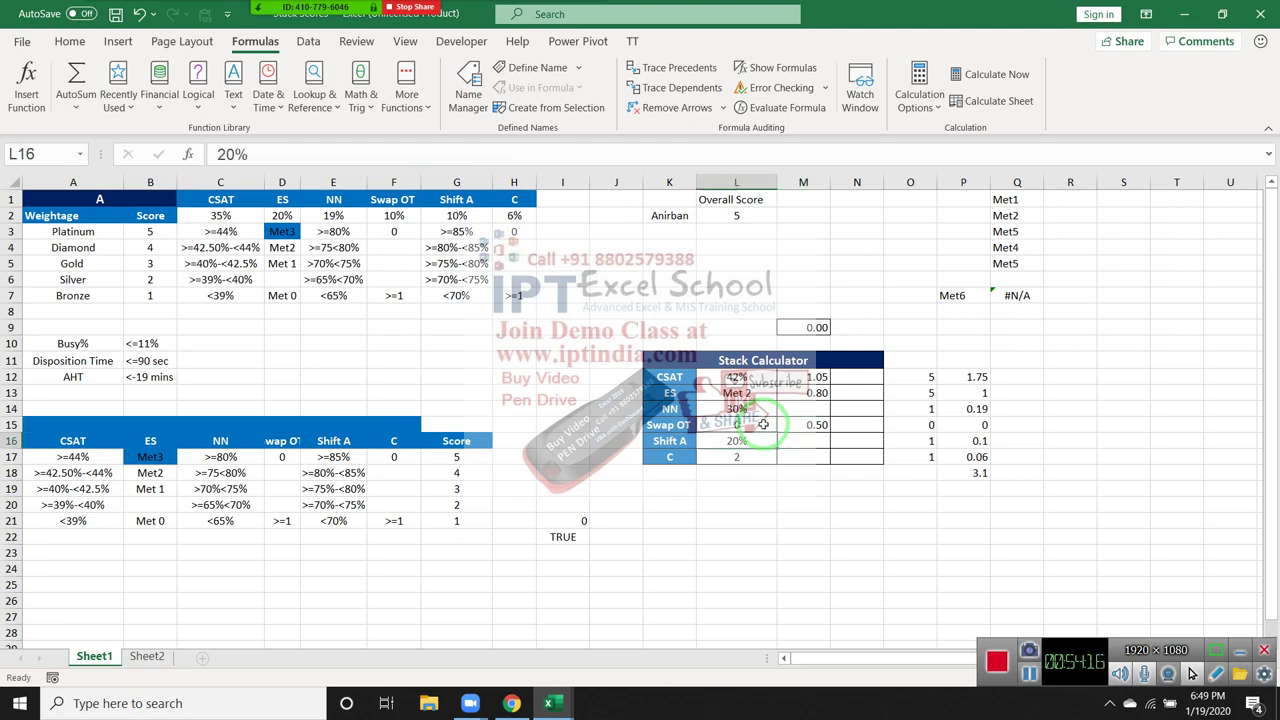
key("Right")
left_click(815, 379)
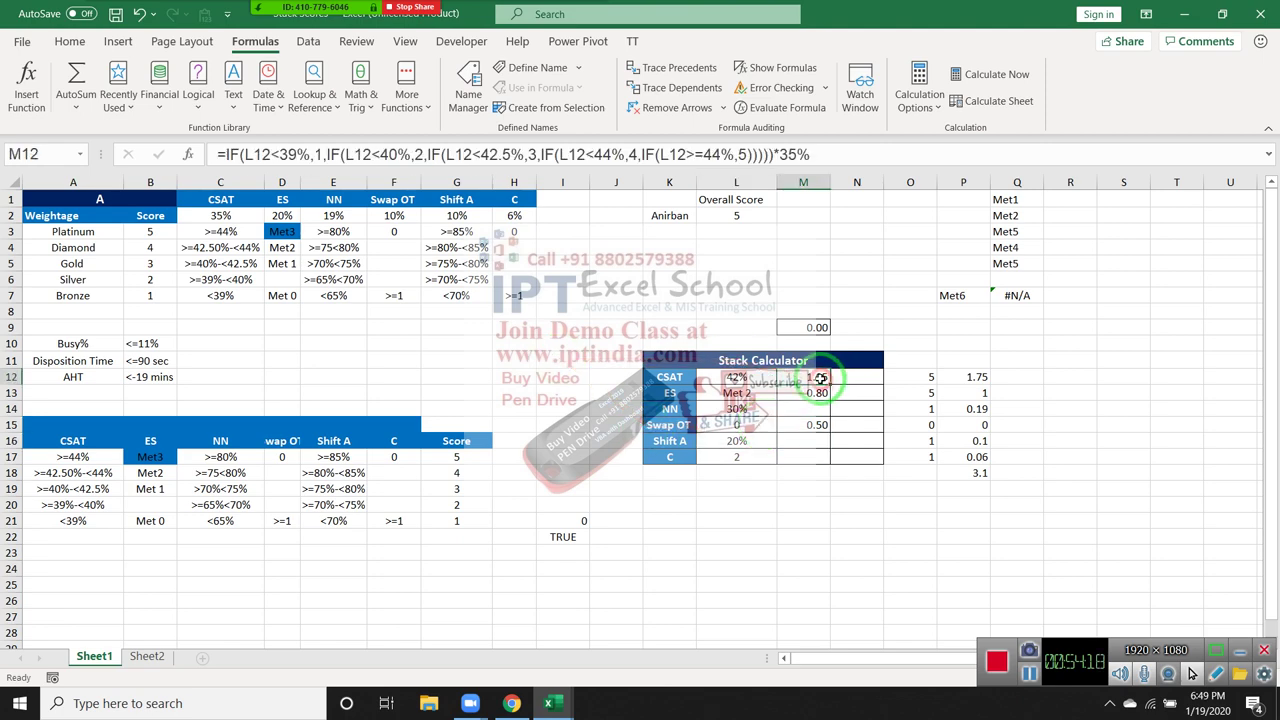
left_click(685, 458)
left_click_drag(665, 425, 810, 428)
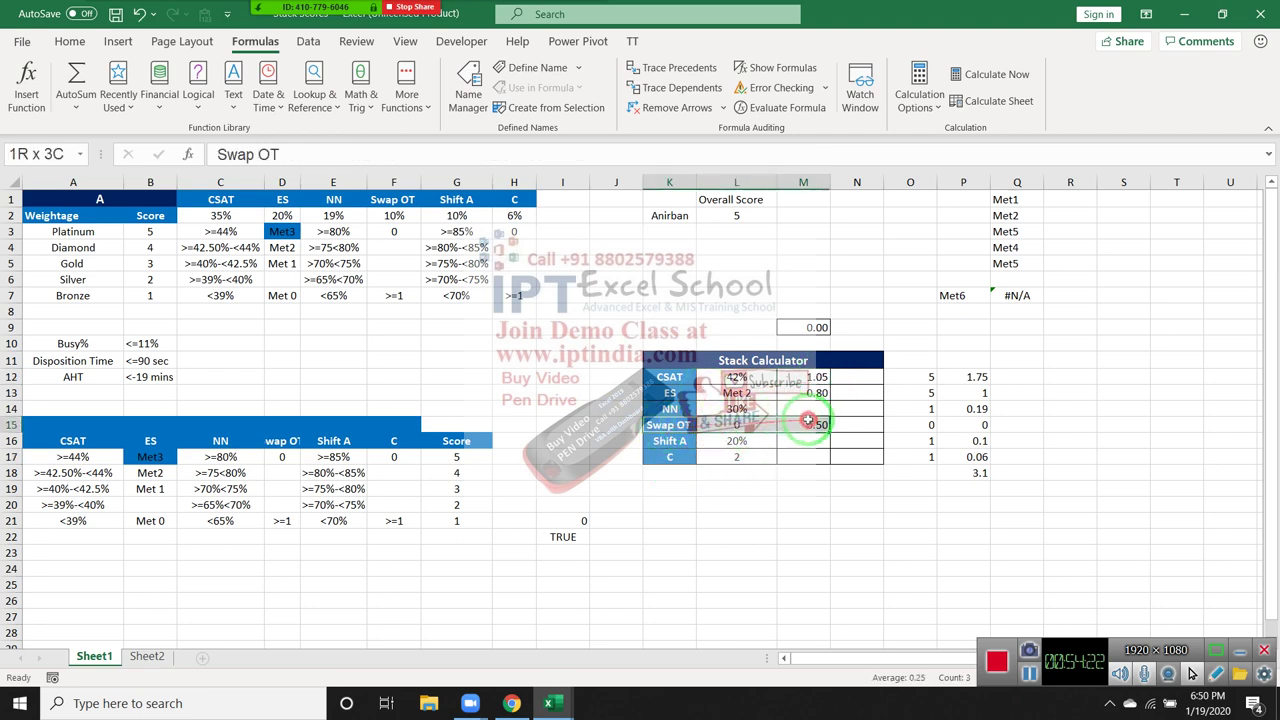
left_click(817, 457)
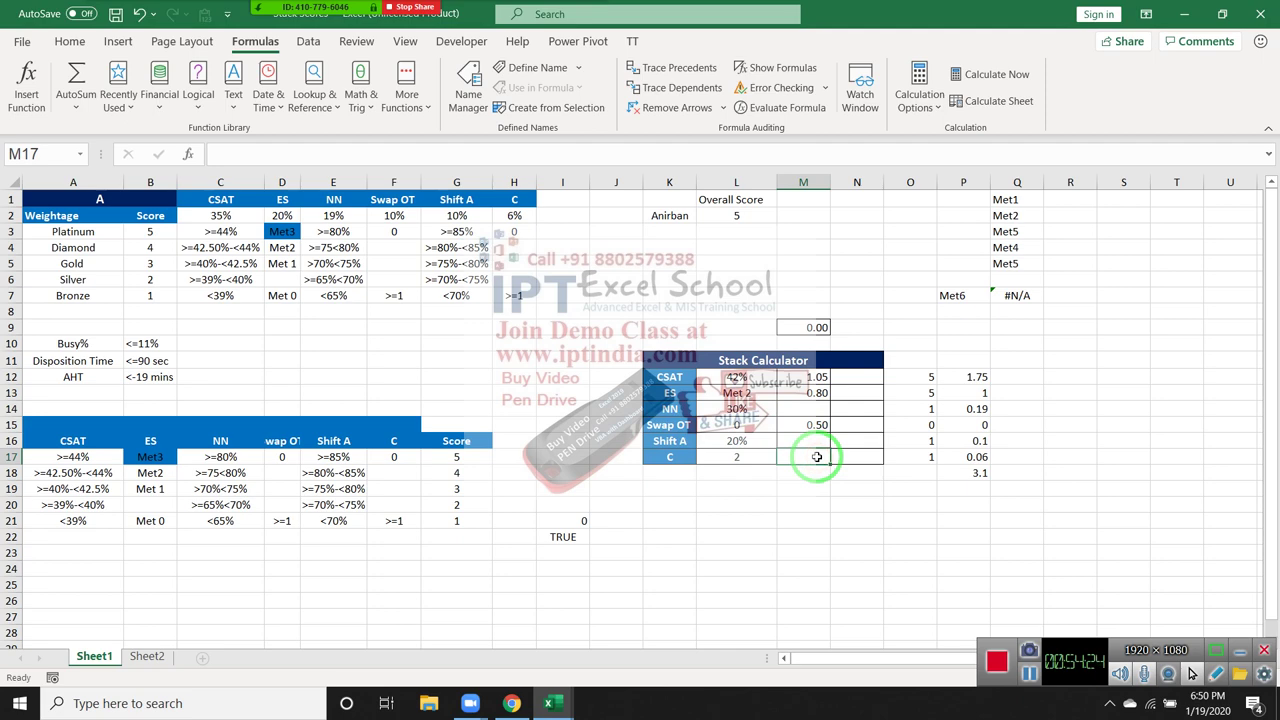
Step: Label L18 'Total' and put =SUM(M12:M17) in M18, giving 2.35
left_click(770, 474)
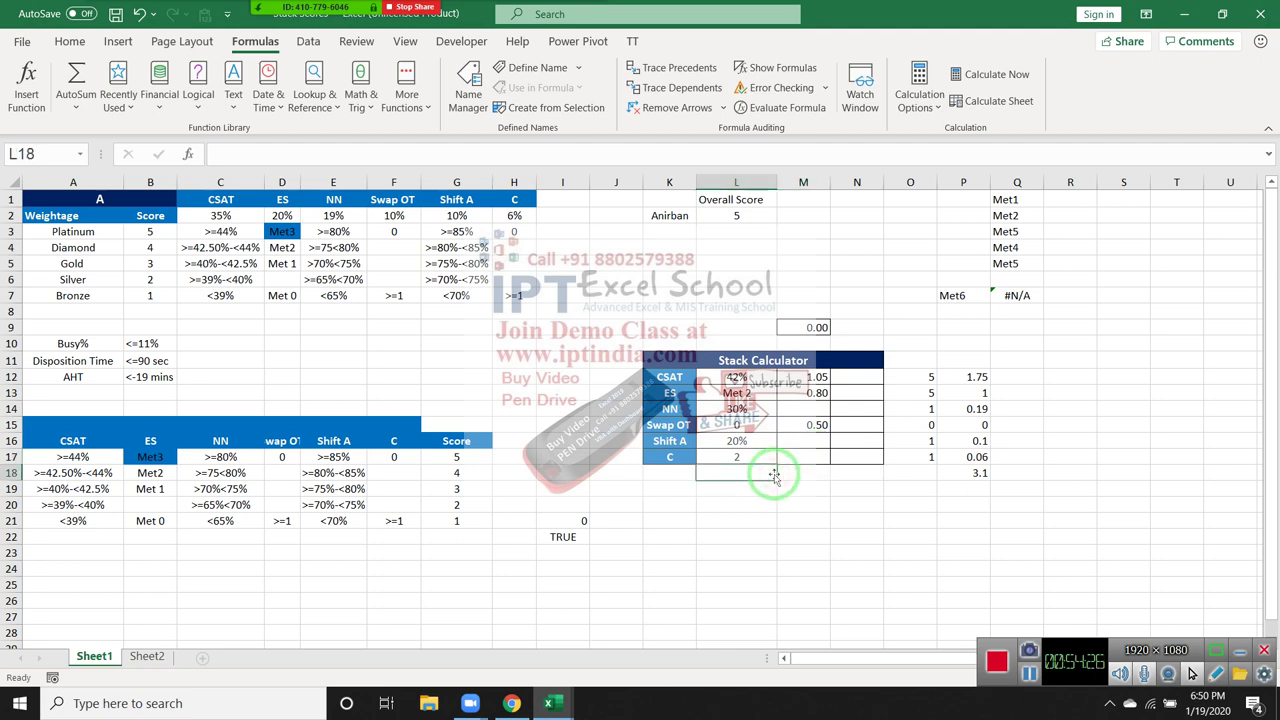
type("Total")
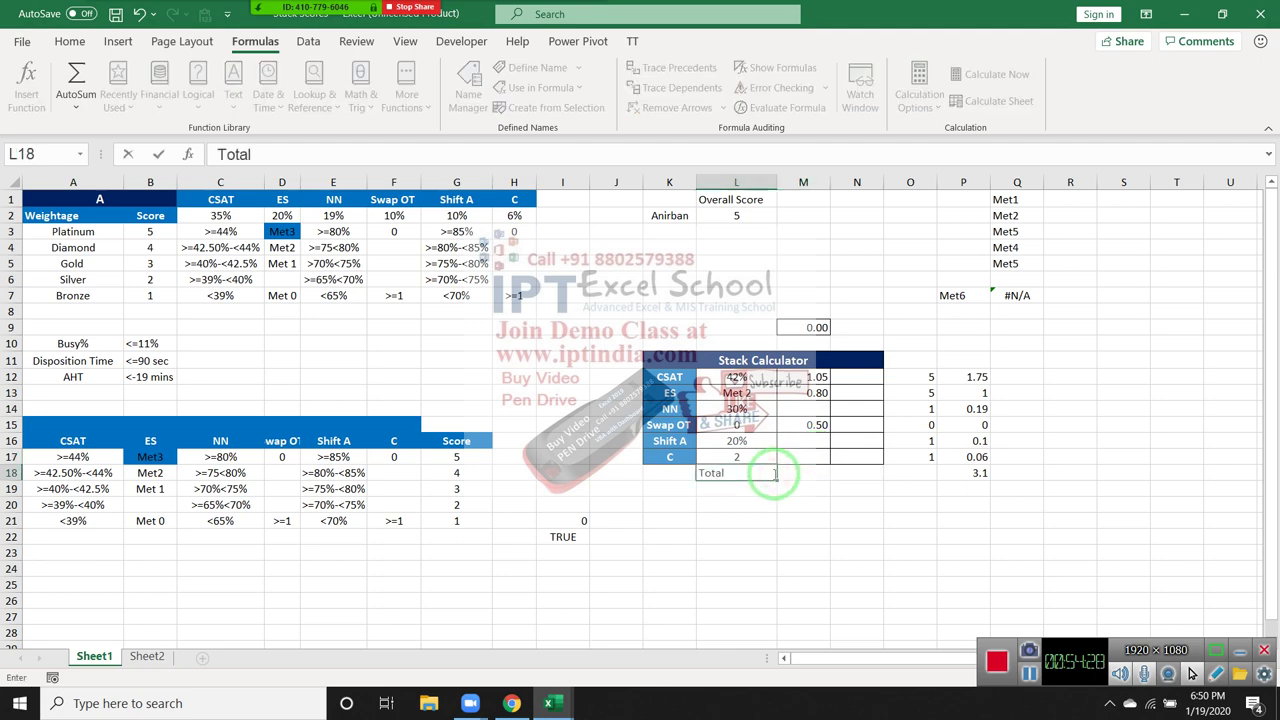
key("Return")
left_click(778, 474)
type("=su")
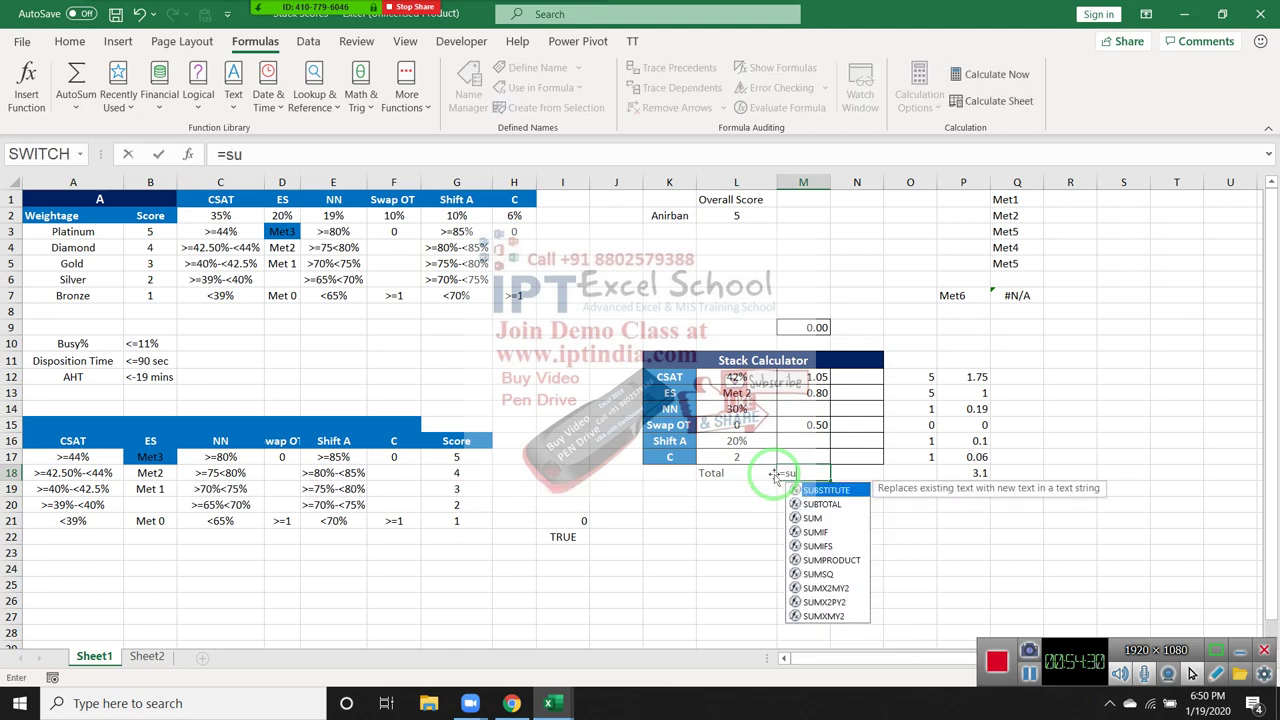
type("m")
key("Tab")
key("Up")
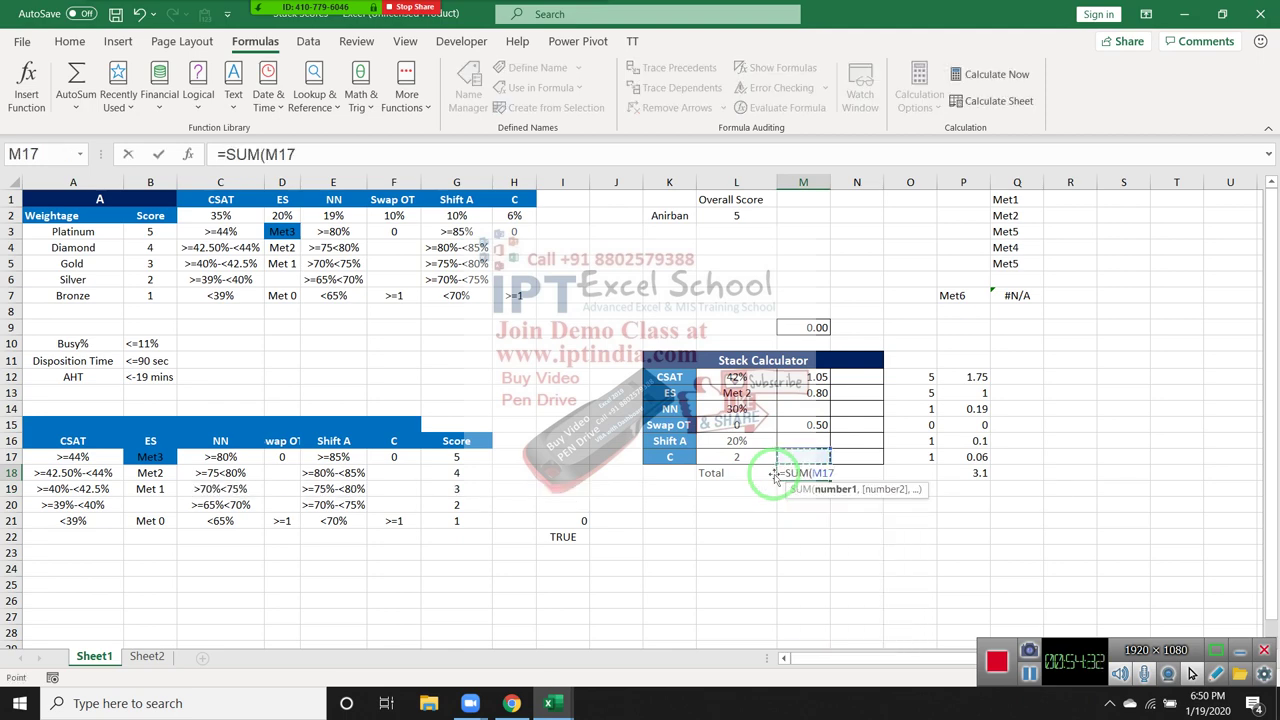
key("shift+Up")
key("shift+Up")
key("shift+Up")
key("shift+Up")
key("shift+Up")
key("Return")
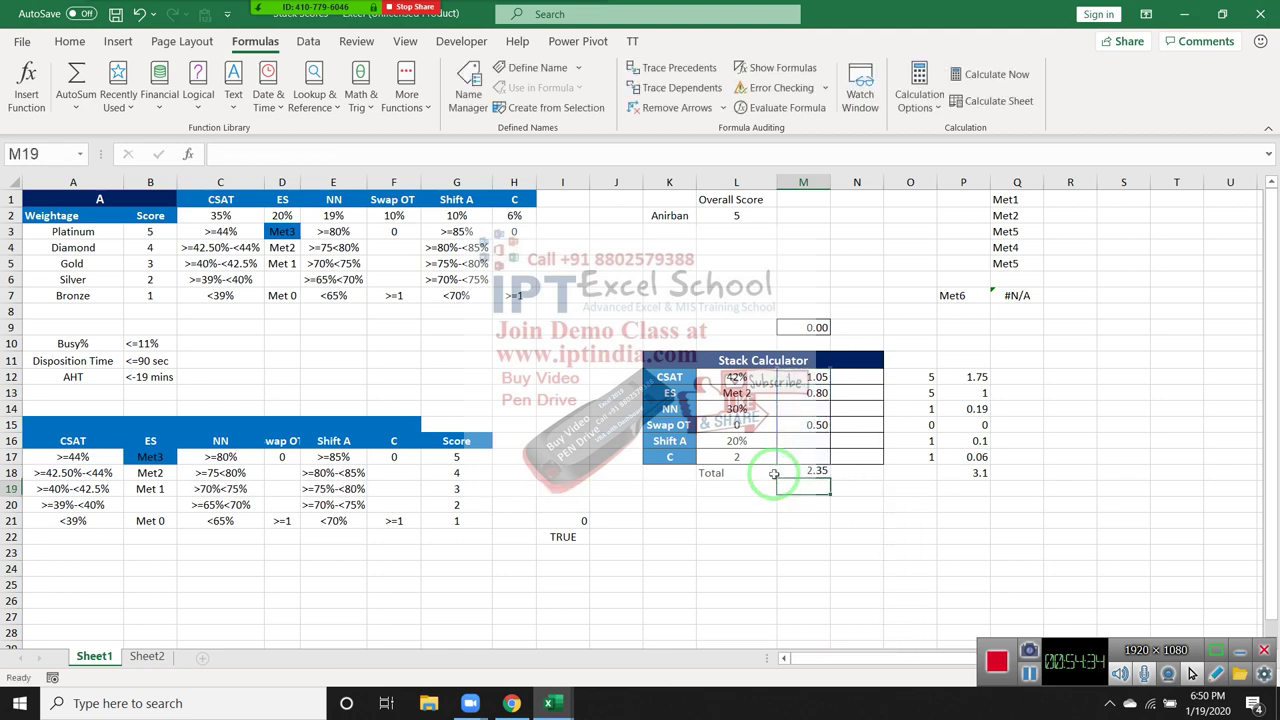
key("Up")
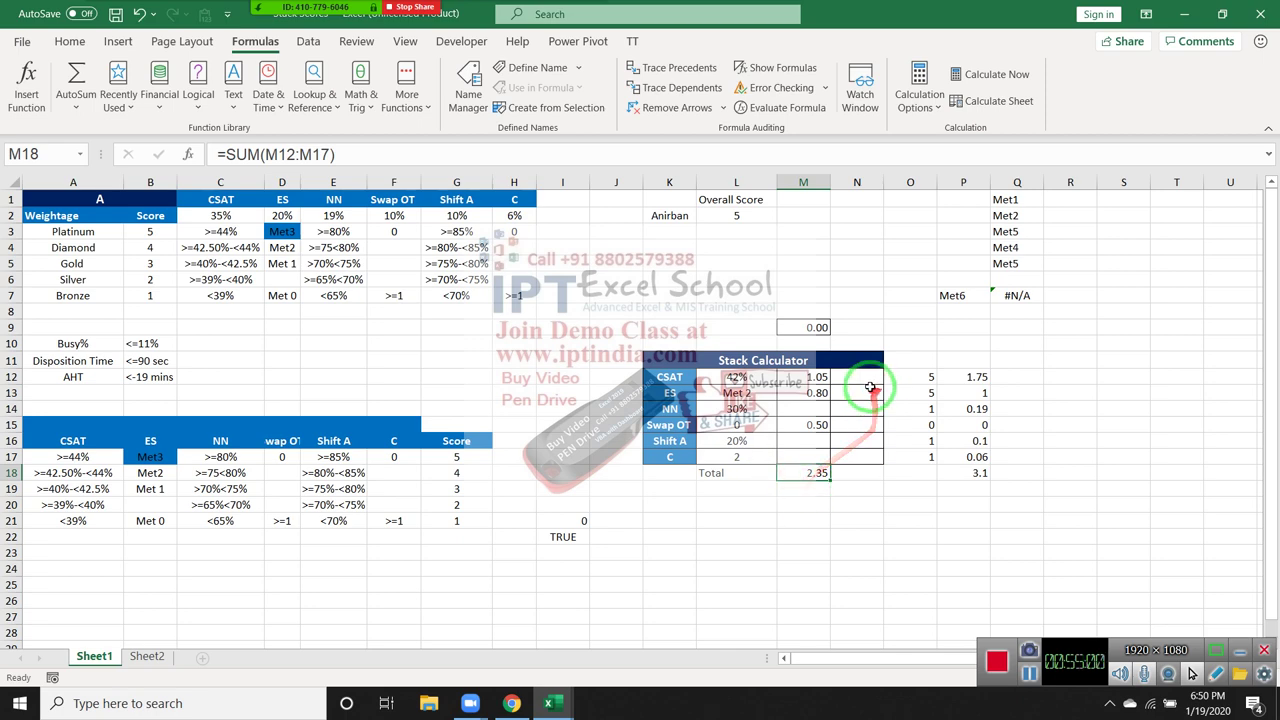
Step: Merge N12:N17 into a single cell
left_click_drag(857, 376, 858, 462)
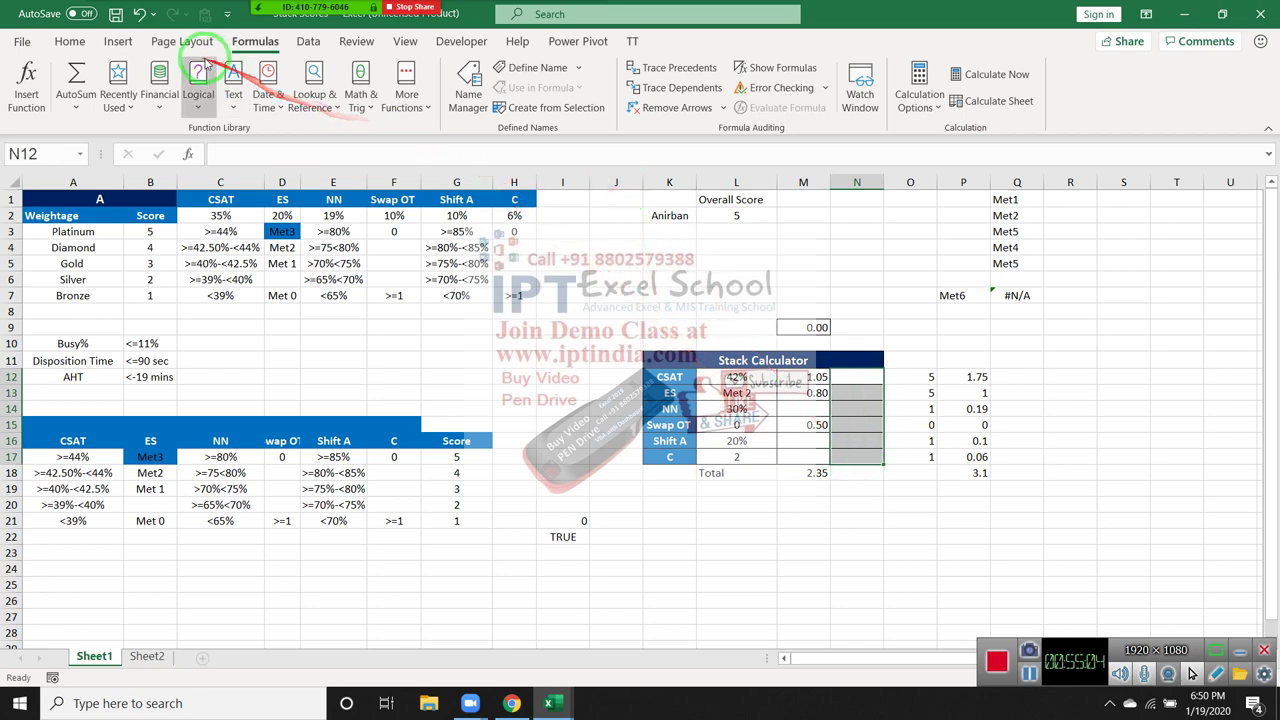
left_click(72, 41)
left_click(510, 103)
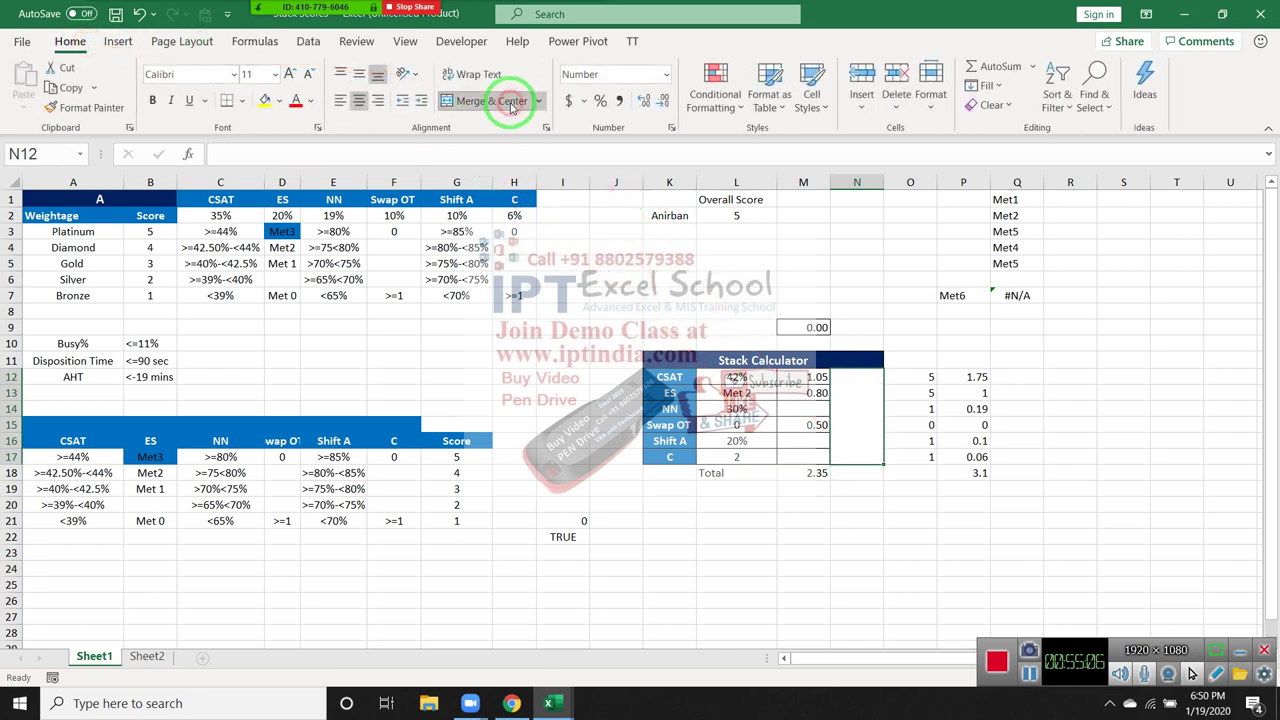
Step: Enter =SUM(M12:M17) in the merged cell, showing 2.35, and middle-align it
type("=sum")
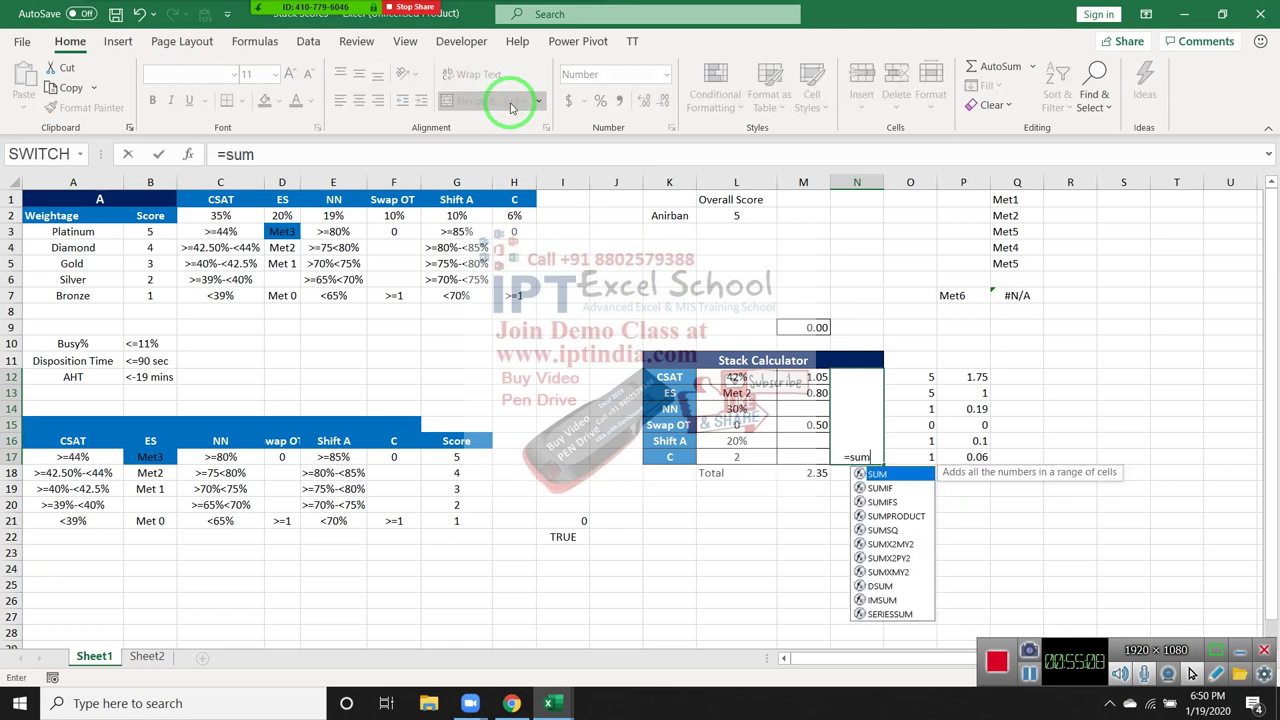
key("Tab")
key("Left")
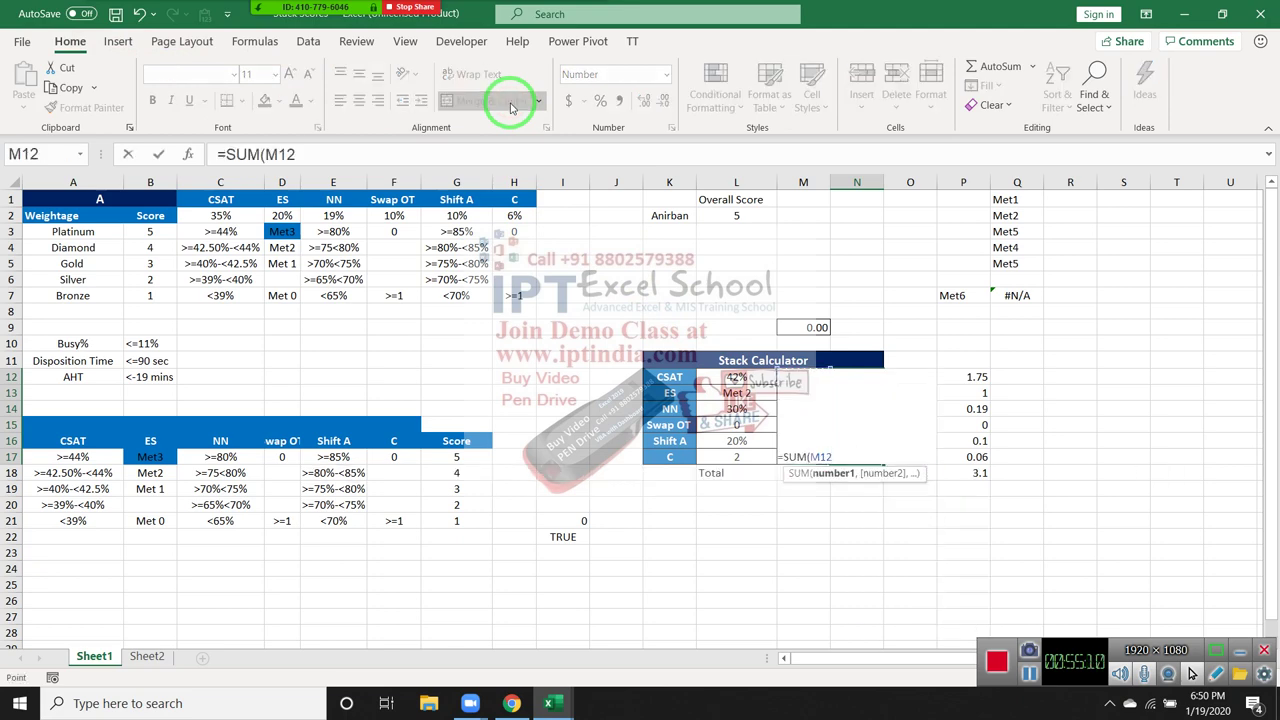
key("shift+Down")
key("shift+Down")
key("shift+Down")
key("shift+Down")
key("shift+Down")
key("Return")
key("Up")
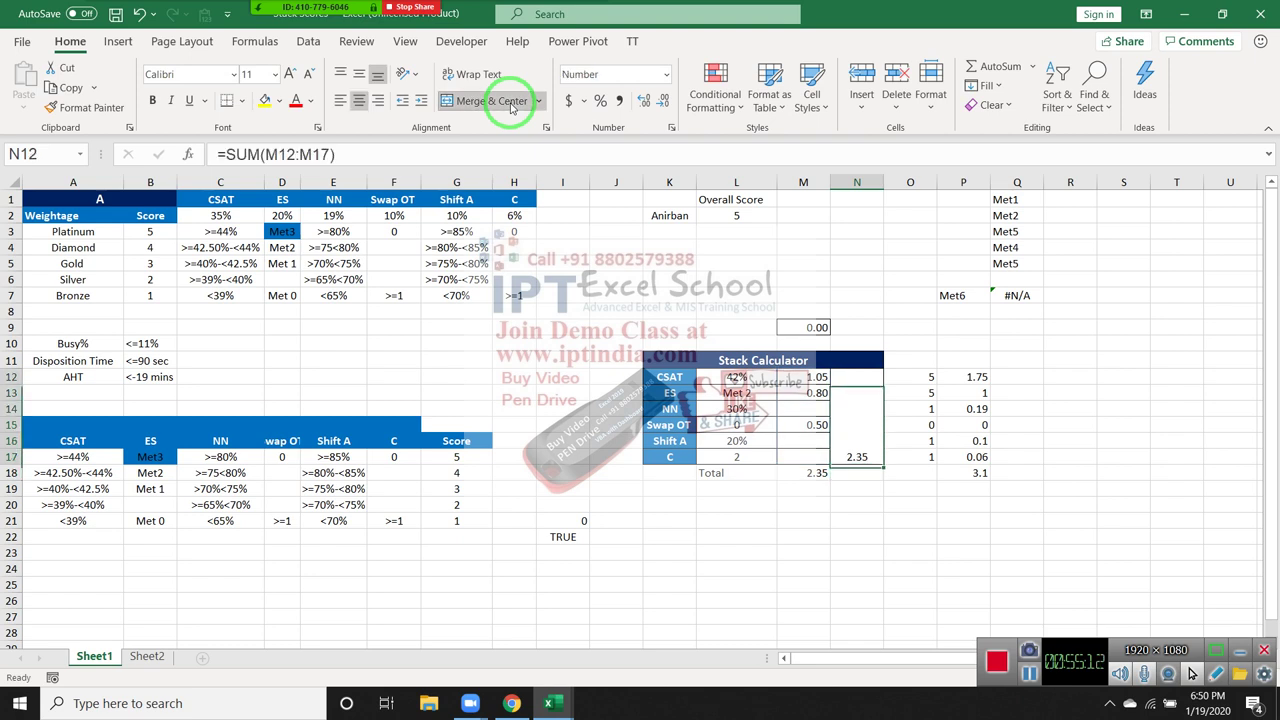
left_click(360, 80)
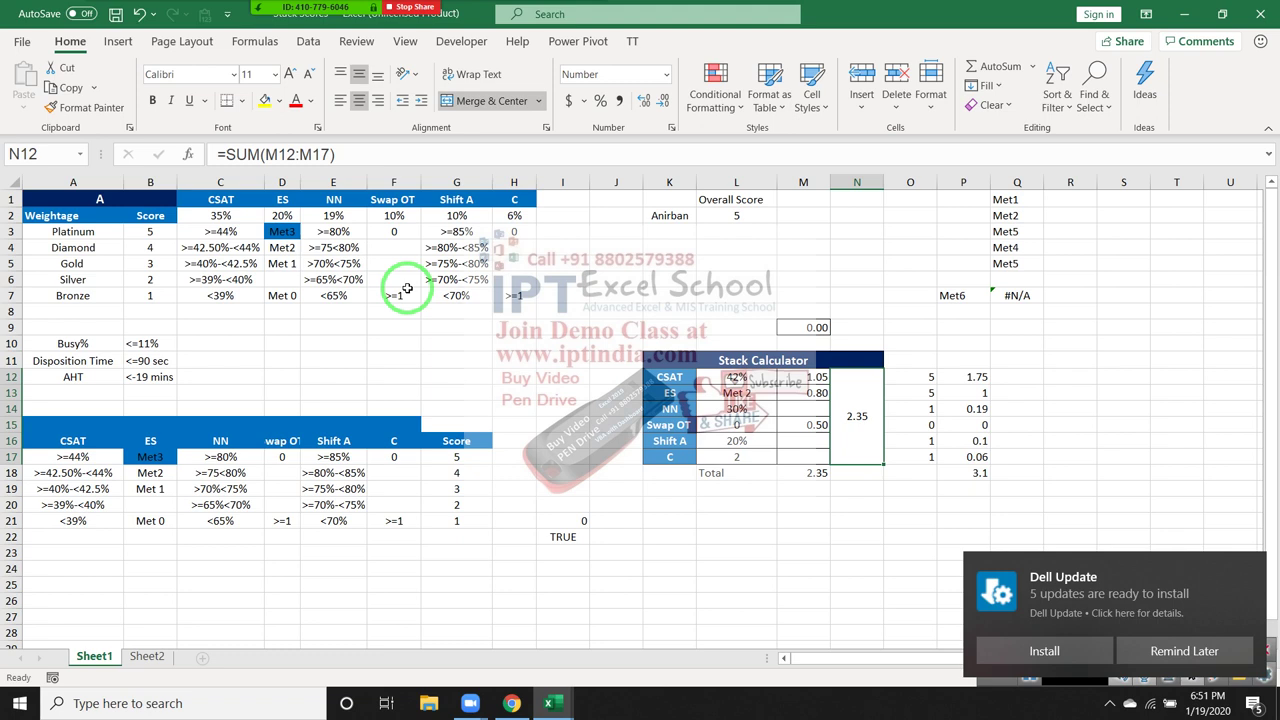
Step: Dismiss the Dell Update notification and enter 50-60 in L20
left_click(465, 471)
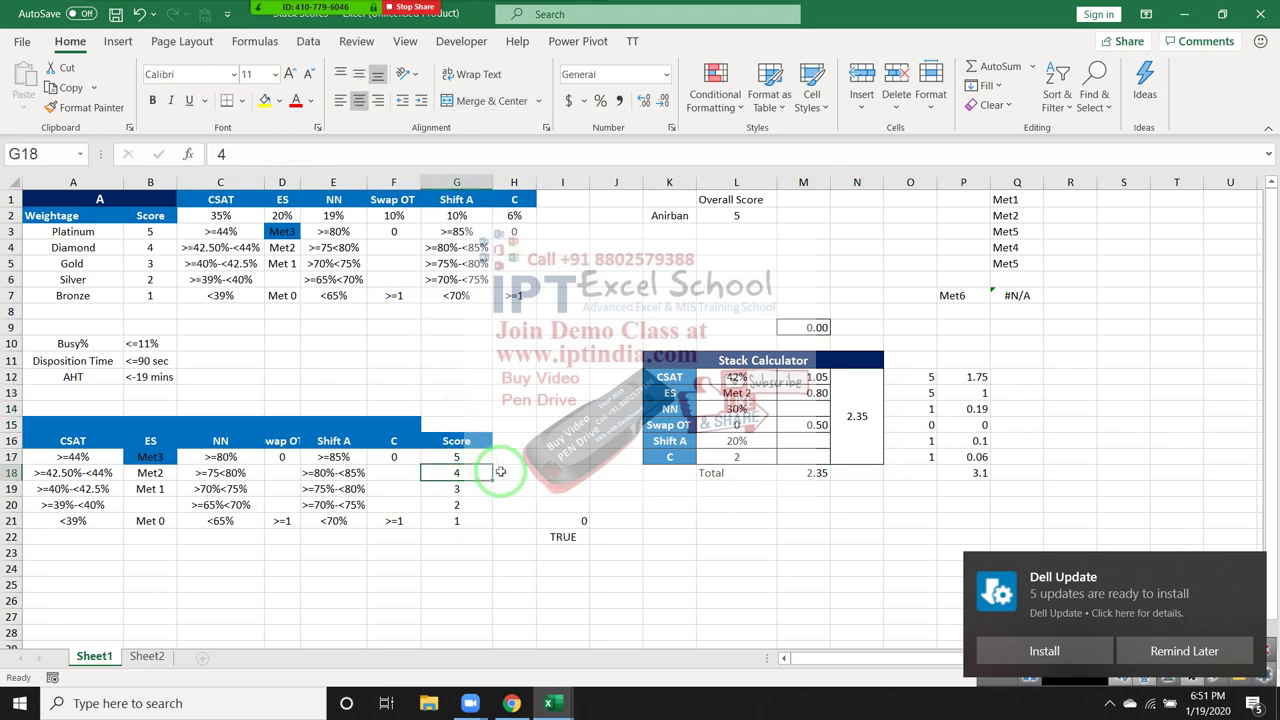
left_click(730, 505)
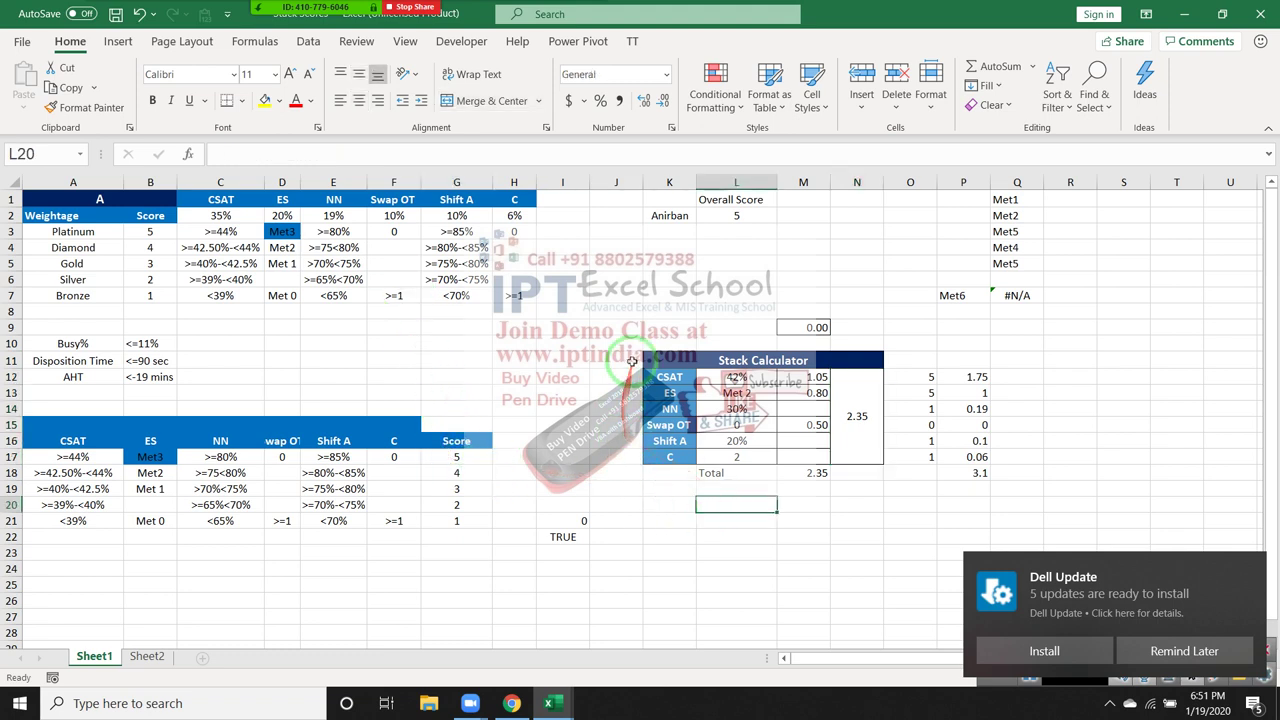
left_click(1250, 565)
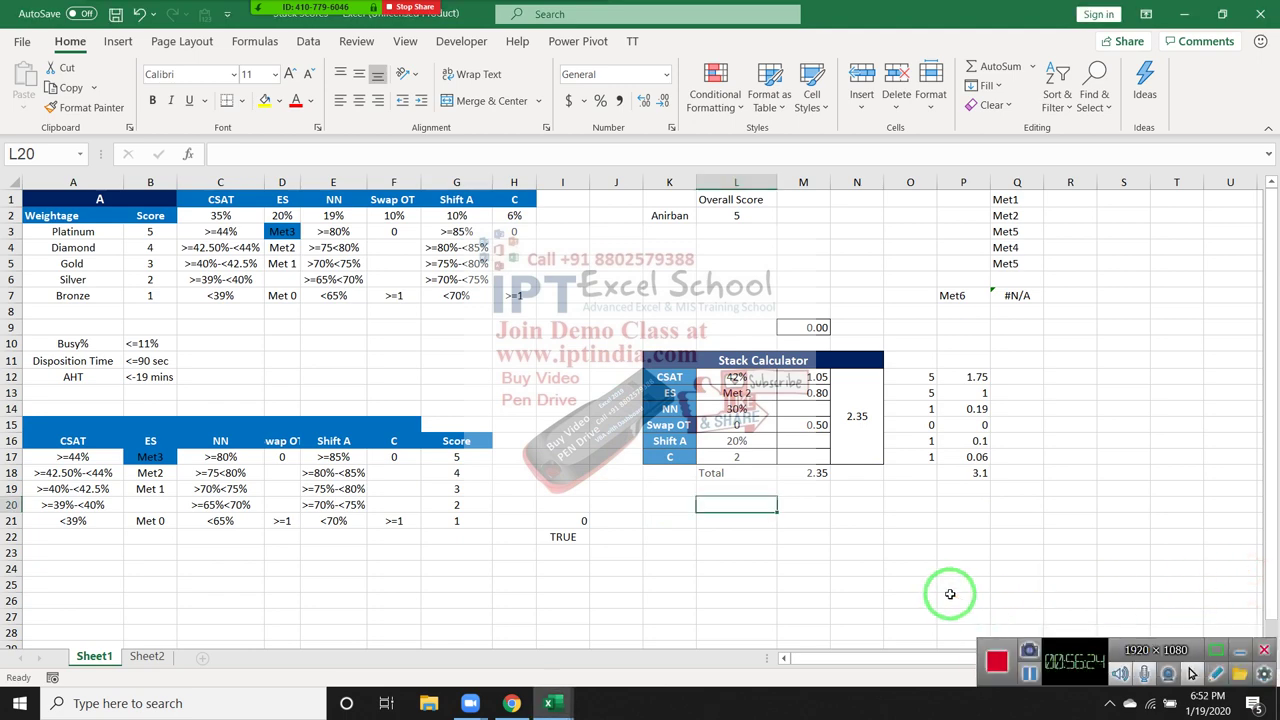
type("50")
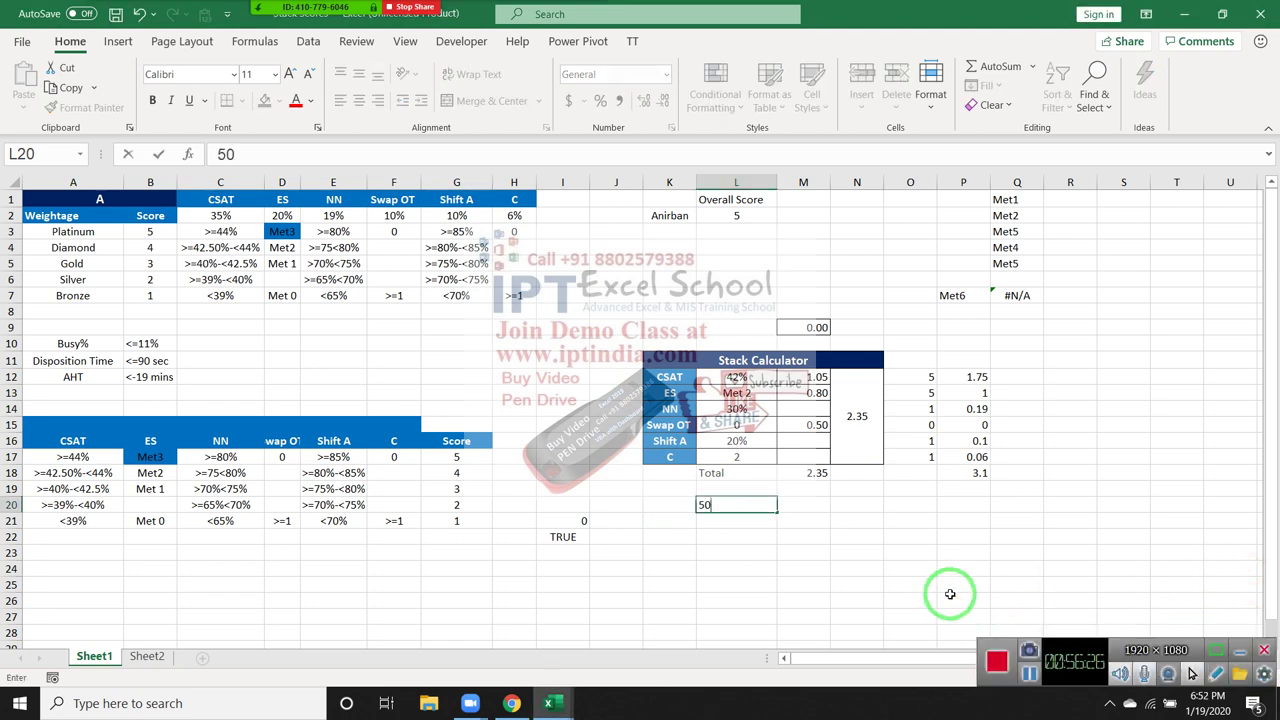
type("-6")
type("0")
key("Return")
key("Up")
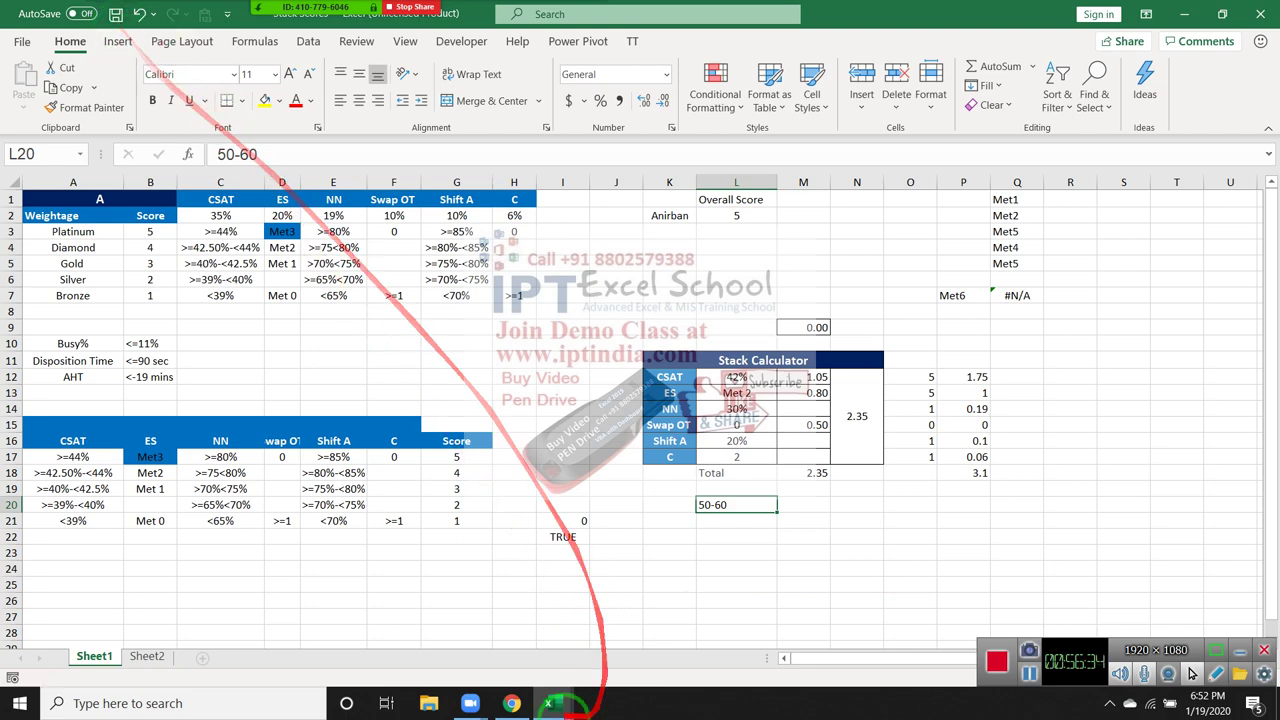
Step: Reply to the Demo Class Link email with Stack Scores.xlsx from Downloads attached, and send it
left_click(511, 703)
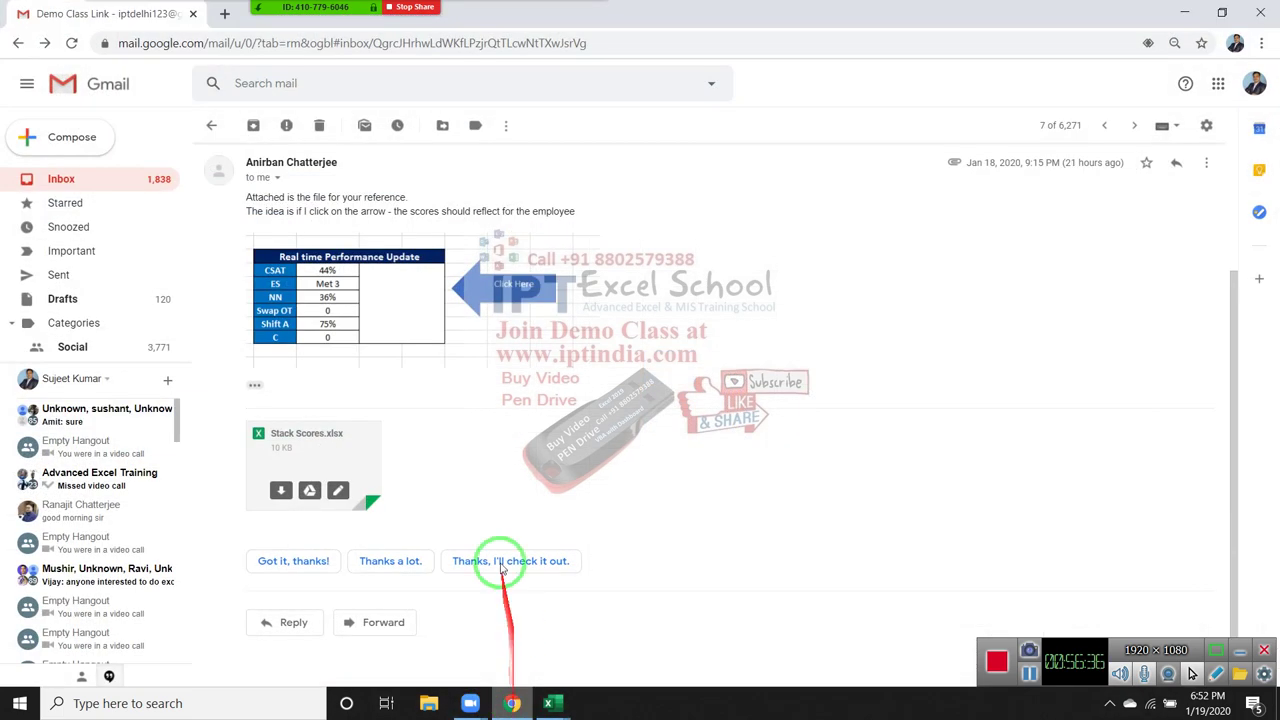
left_click(299, 636)
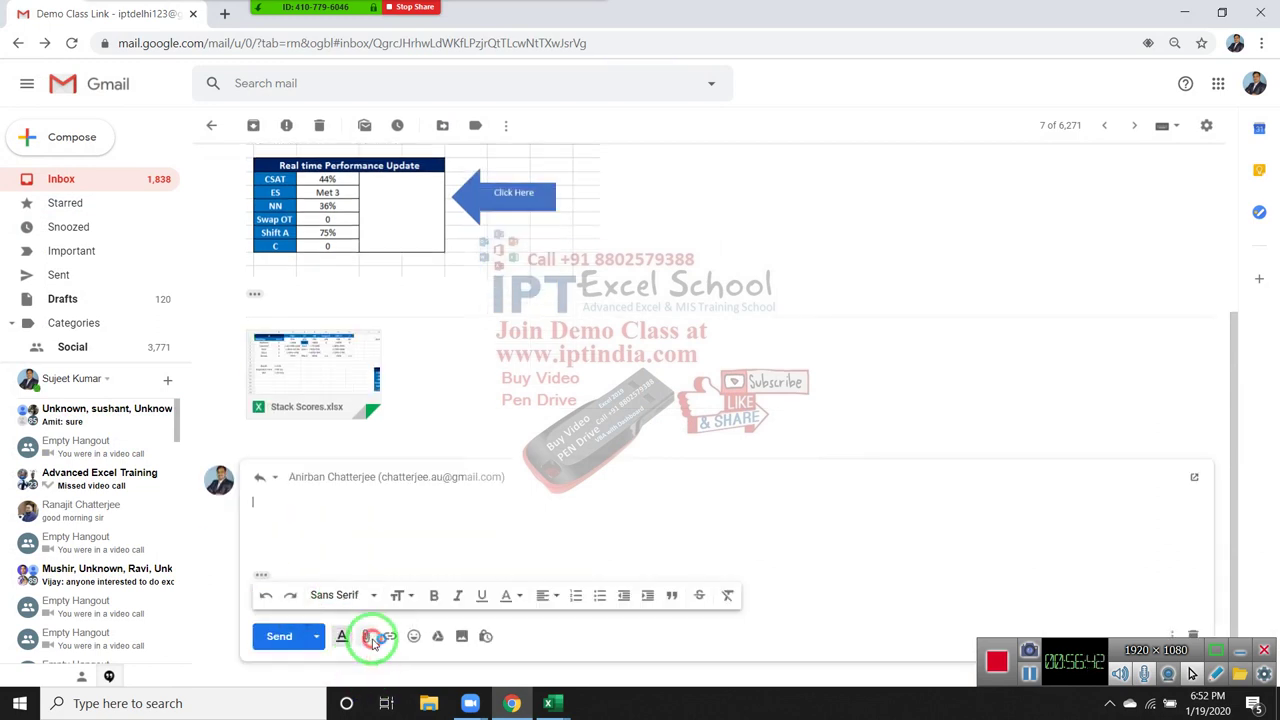
left_click(370, 638)
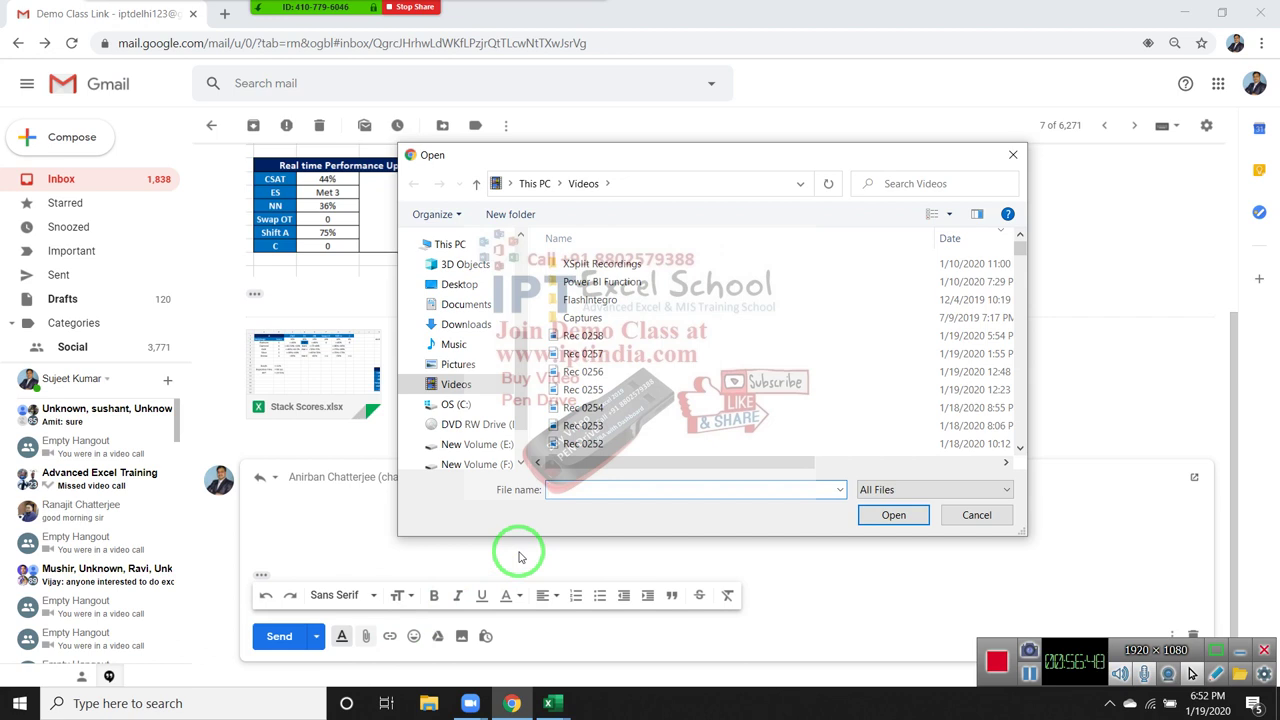
left_click(585, 336)
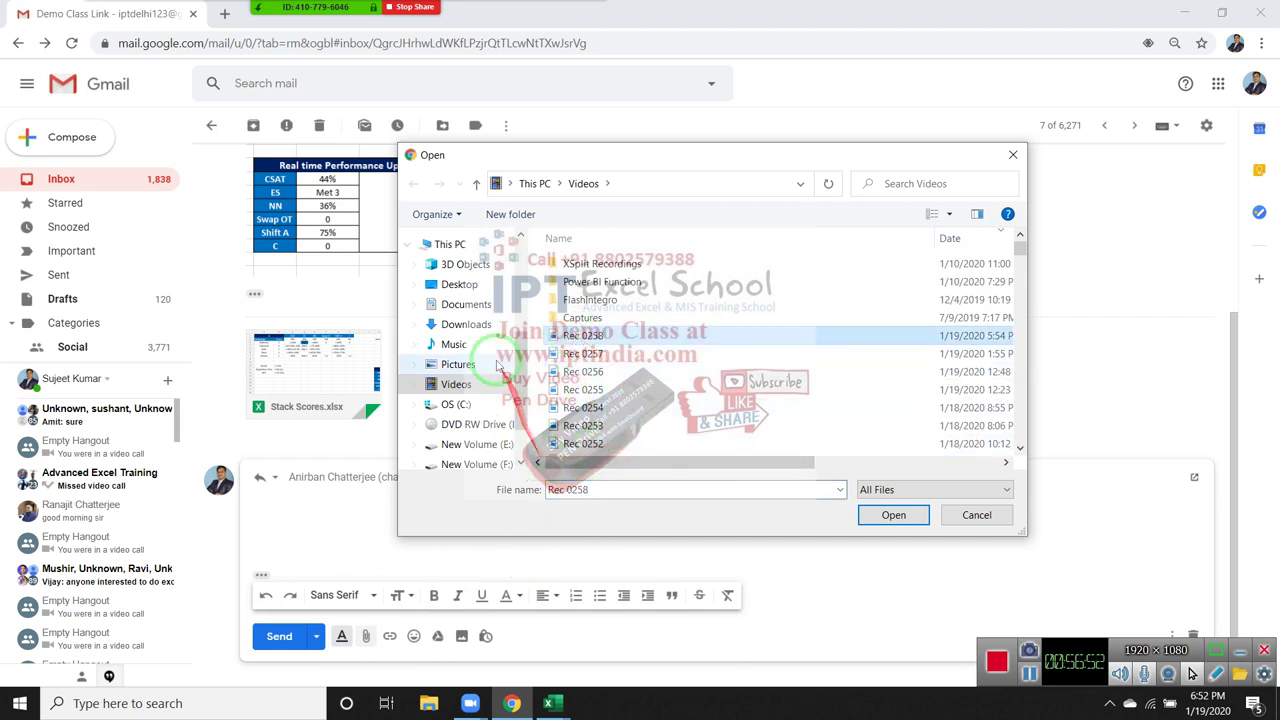
left_click(464, 328)
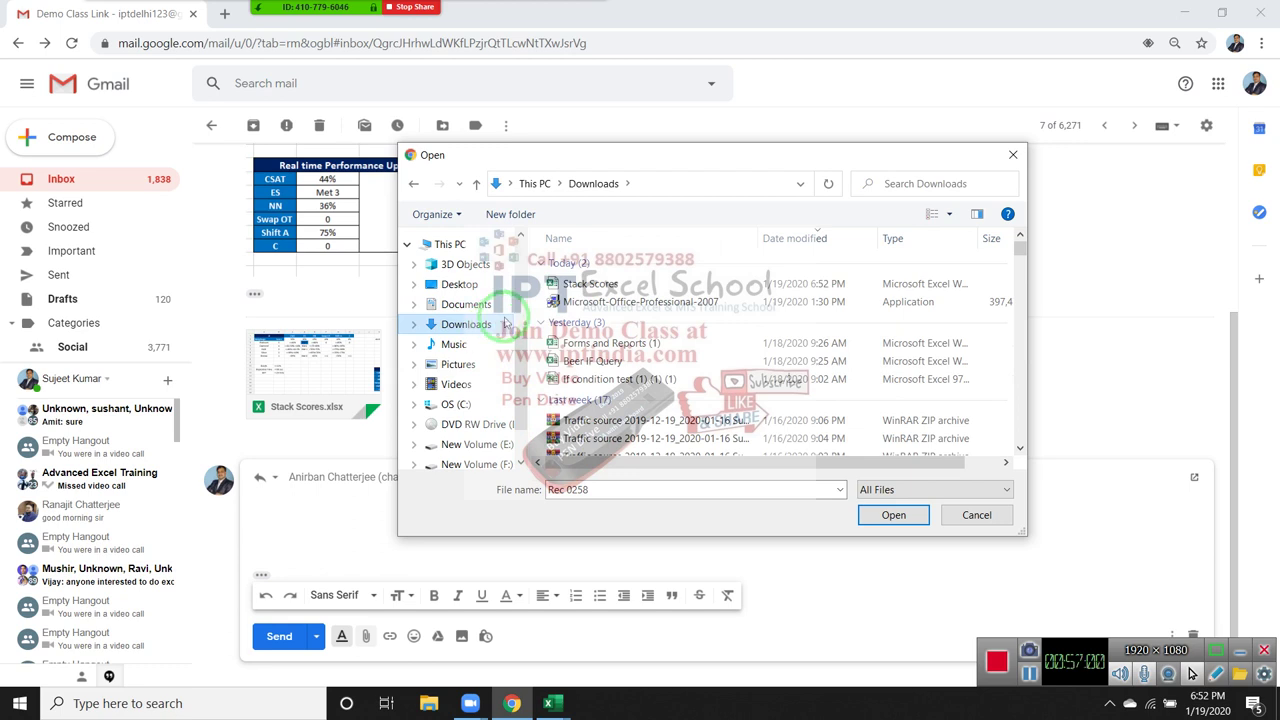
left_click(590, 284)
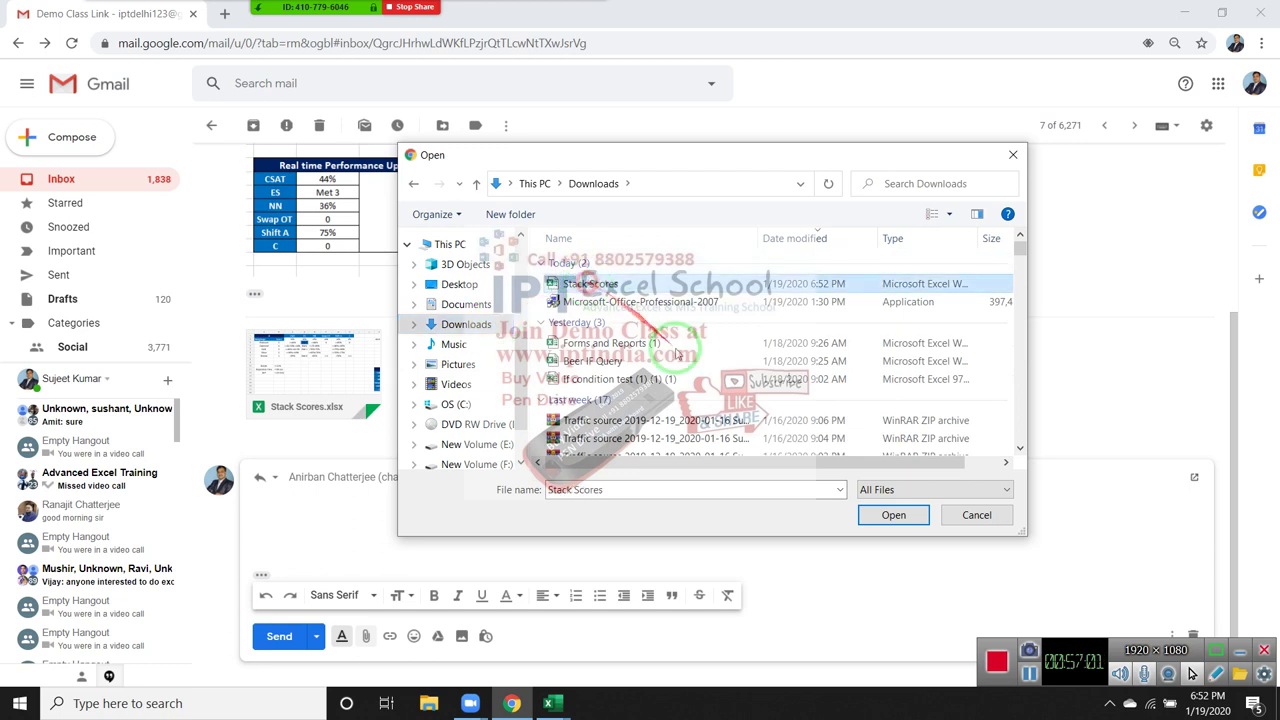
left_click(877, 520)
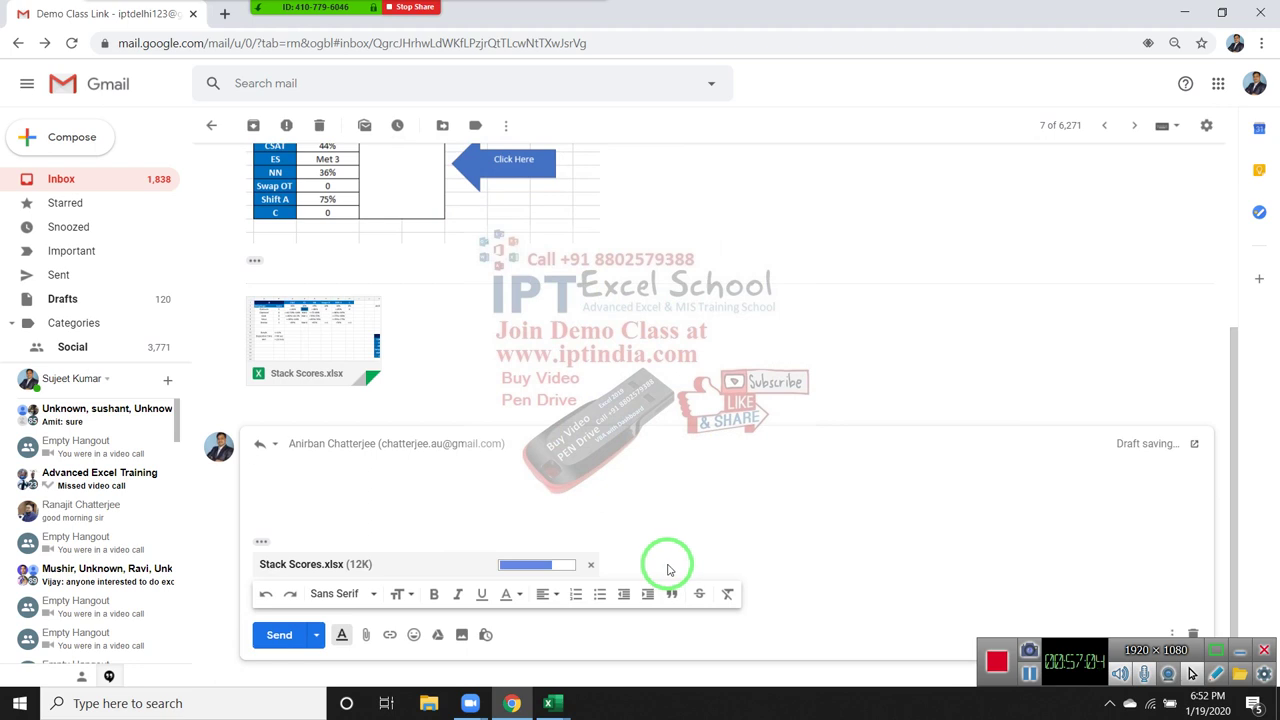
left_click(280, 640)
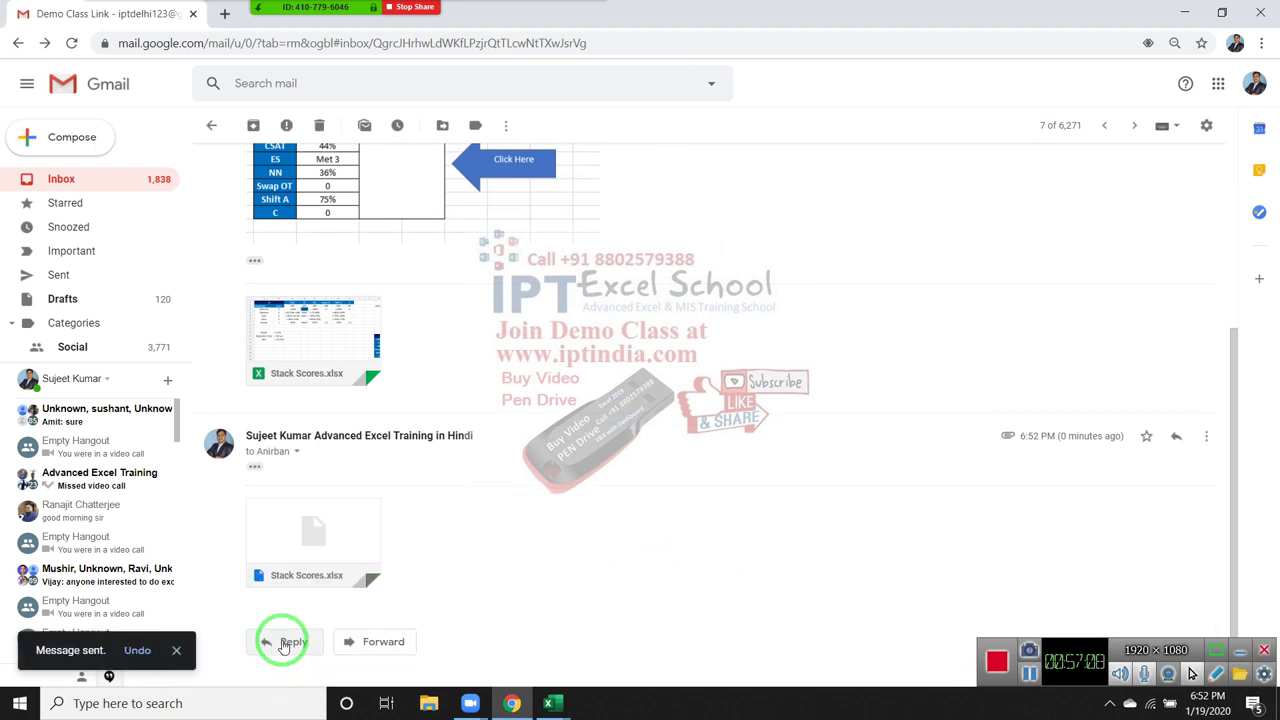
Step: Glance at the project and Demo Class Link threads, then open the ZestMoney #GreatIndianSale email
left_click(62, 178)
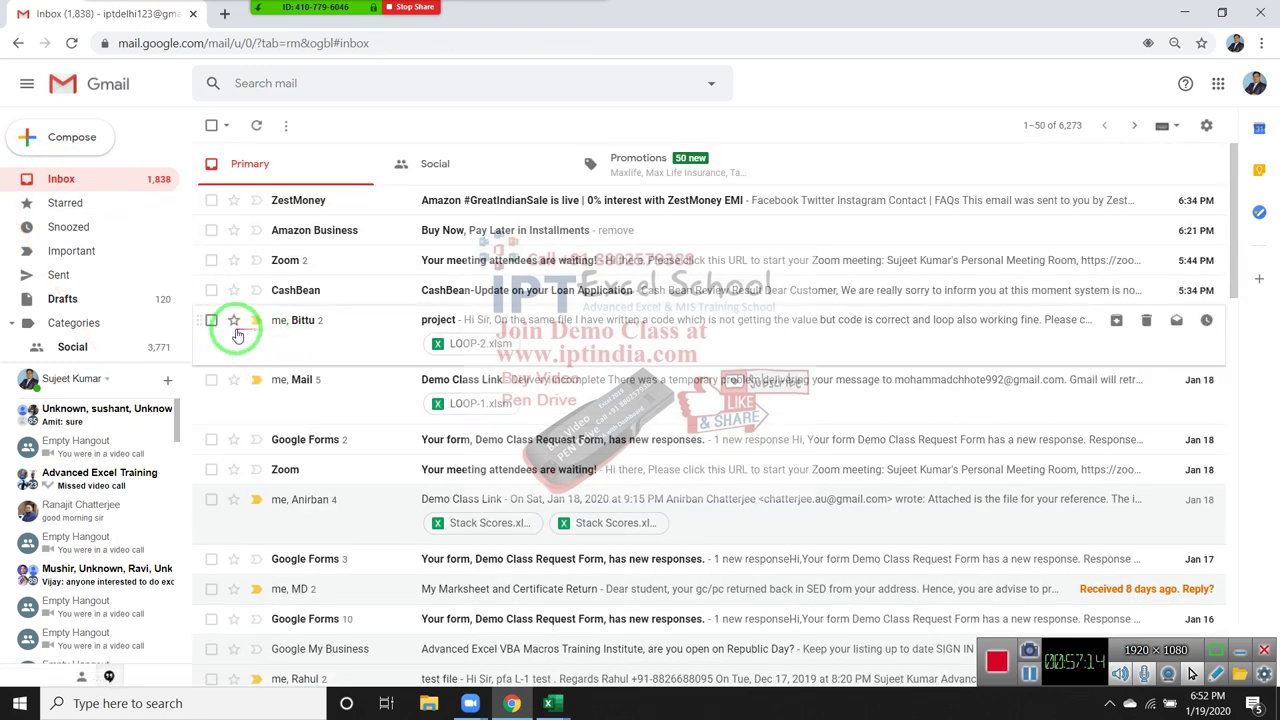
left_click_drag(237, 320, 333, 337)
left_click(331, 335)
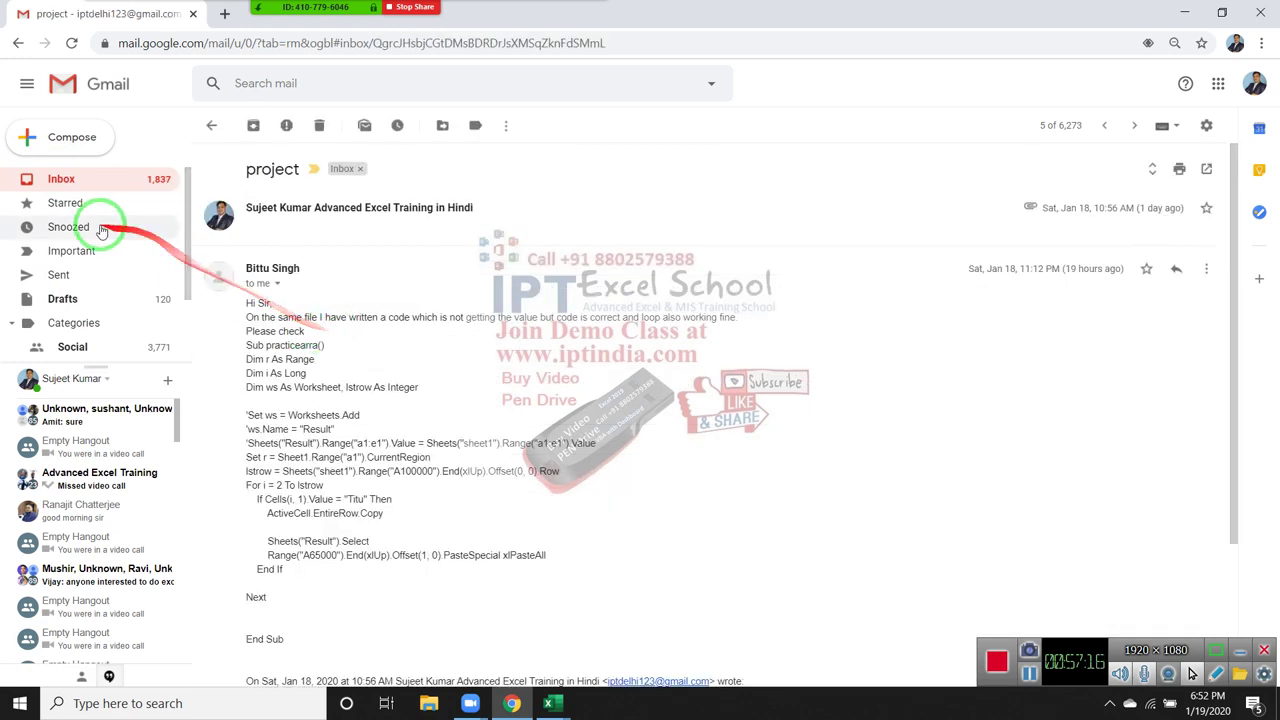
left_click(62, 180)
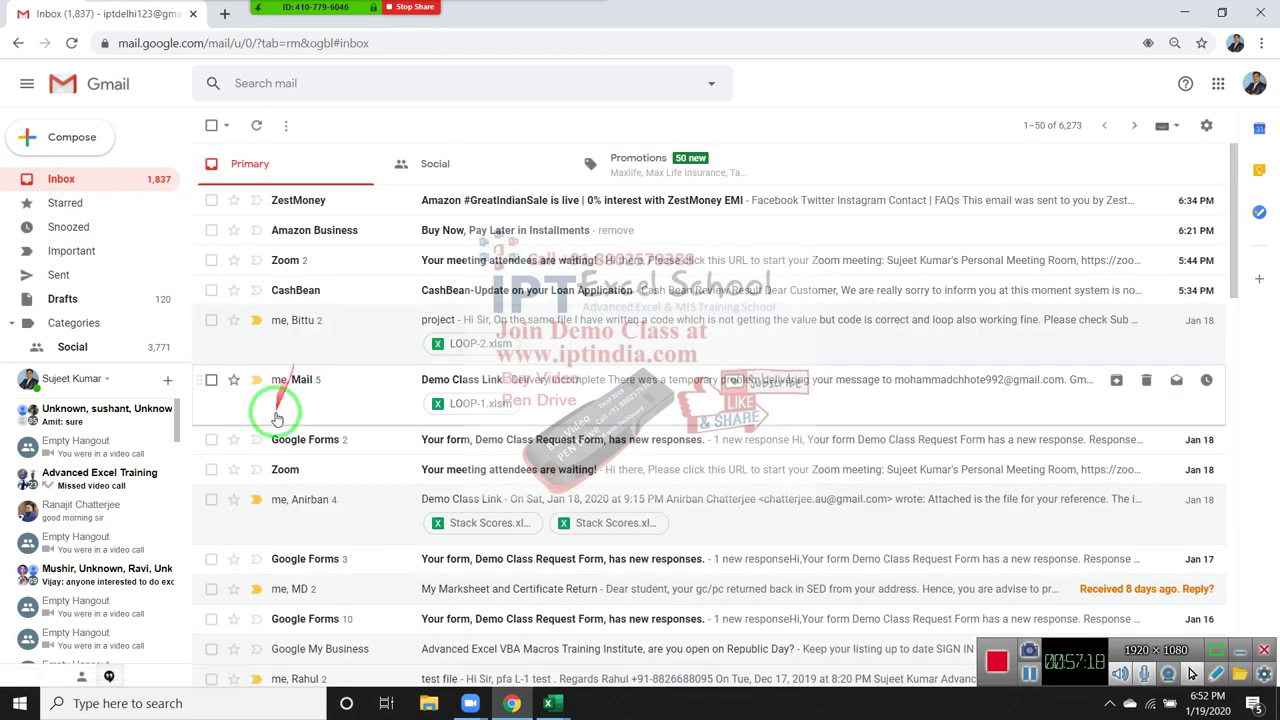
left_click(282, 398)
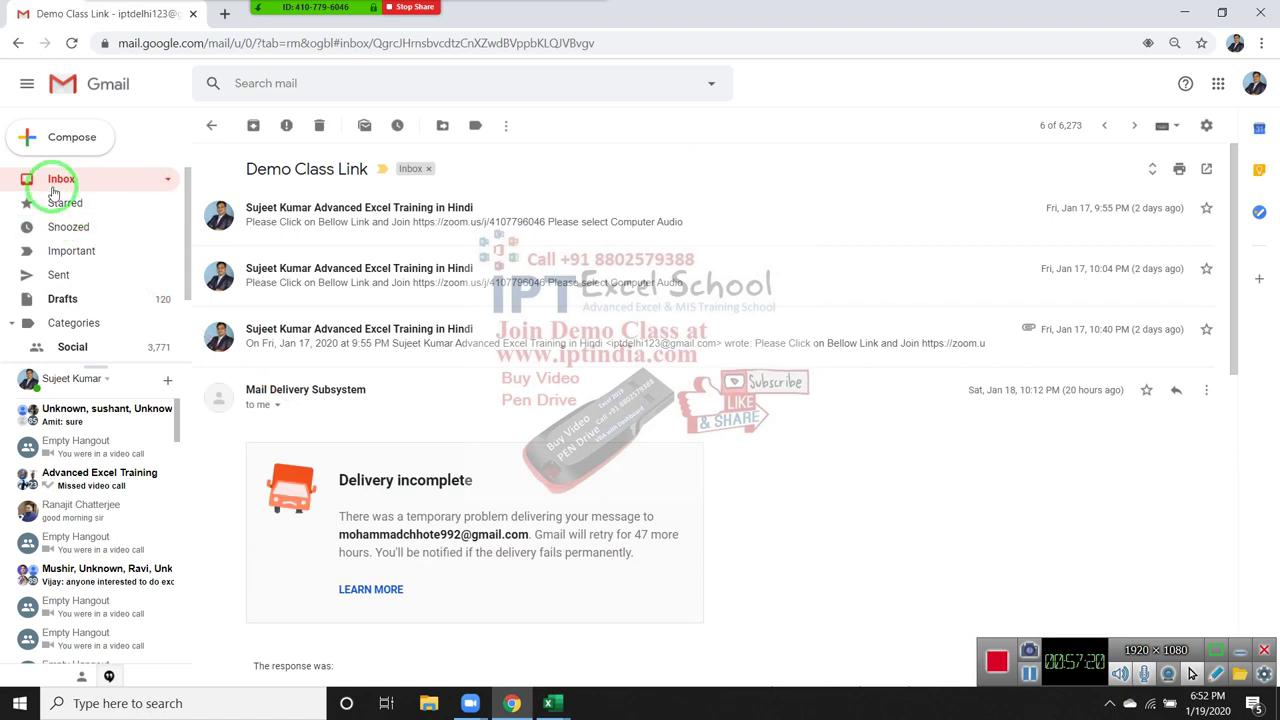
left_click(60, 179)
left_click_drag(278, 384, 322, 487)
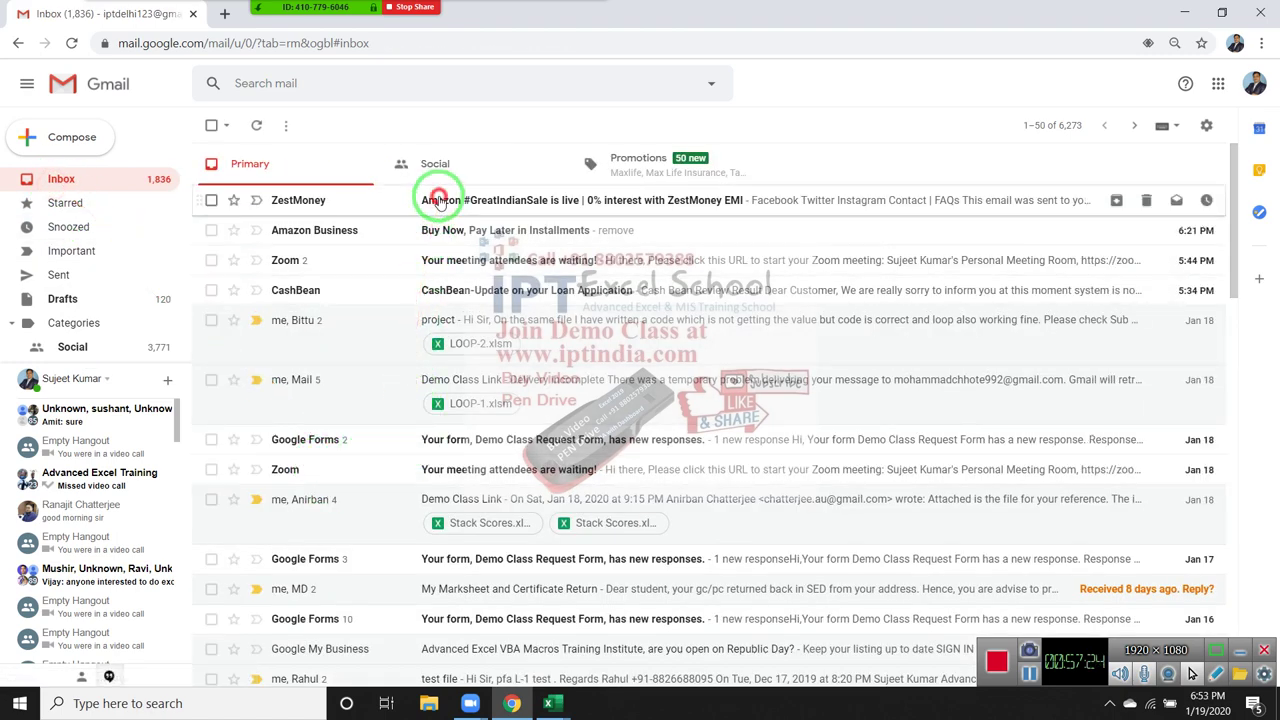
left_click(440, 200)
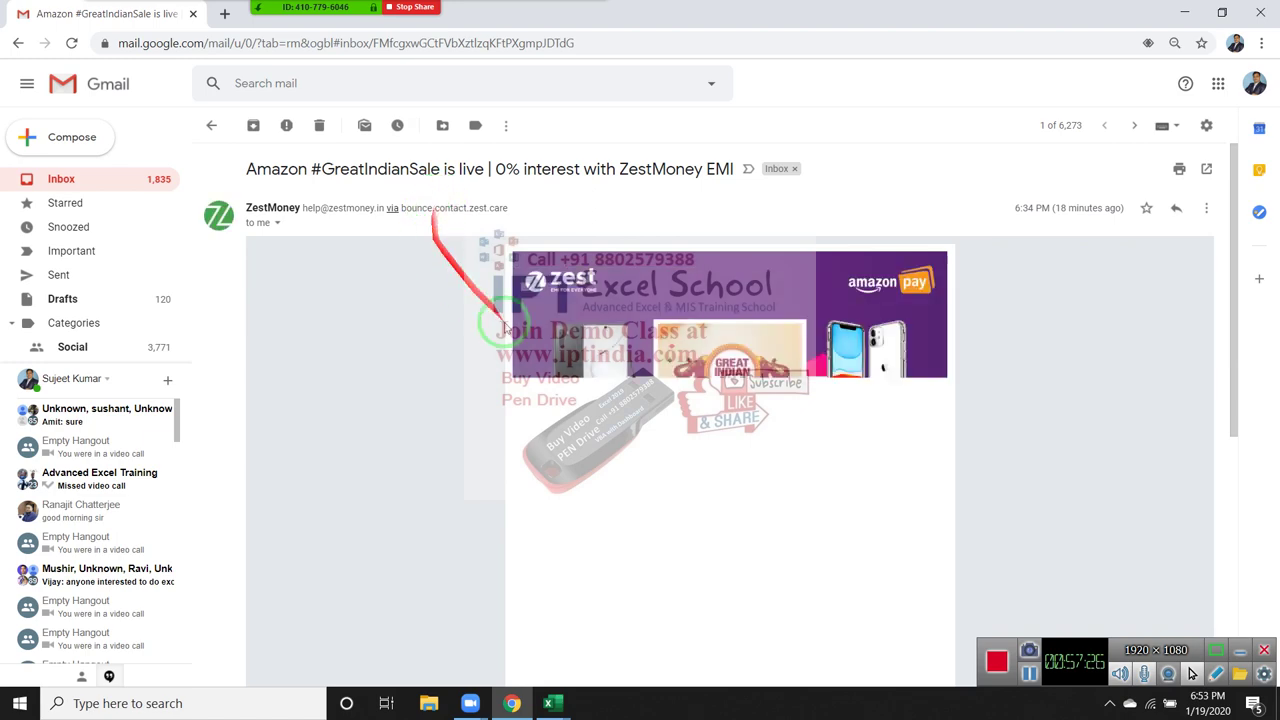